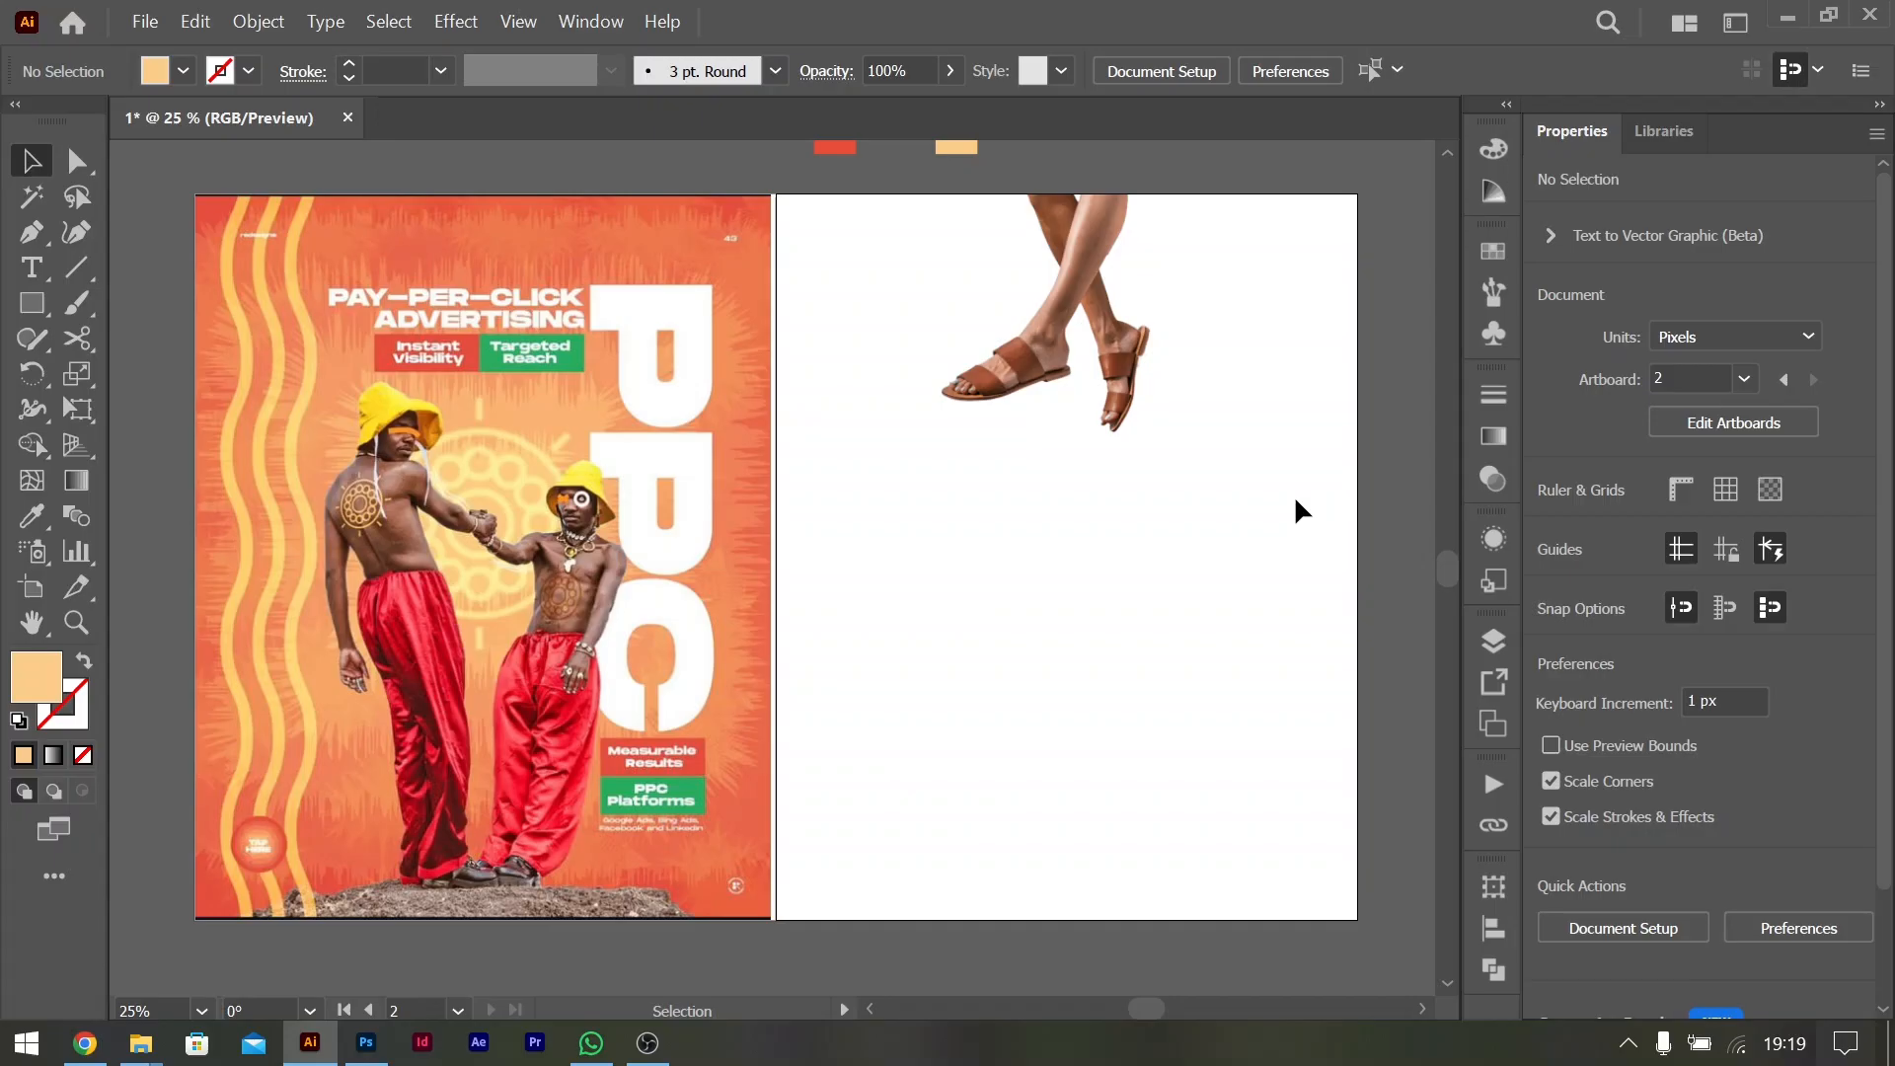
Move the footwear image off the blank second artboard onto the empty canvas to its right
{"action": "left_click", "coordinate": [1073, 345]}
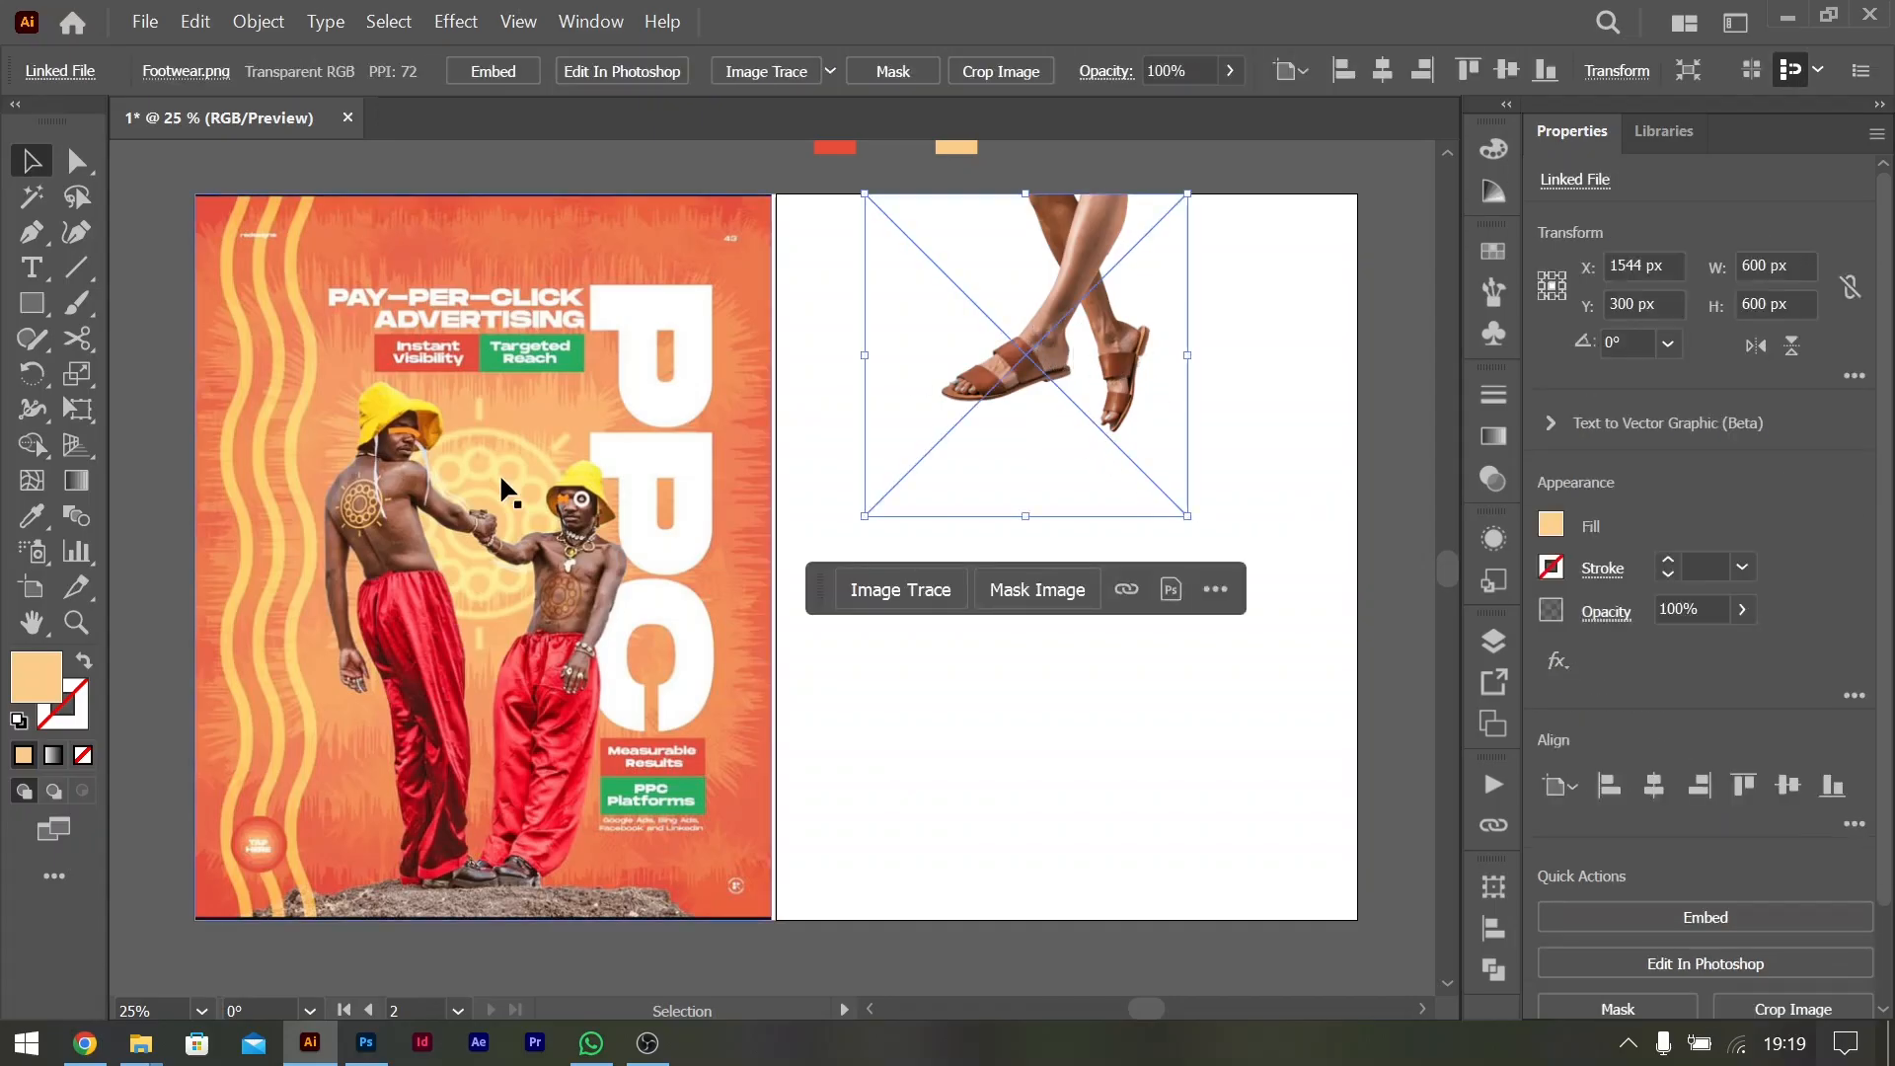
{"action": "scroll", "coordinate": [742, 447], "scroll_direction": "down", "scroll_amount": 2, "text": "ctrl"}
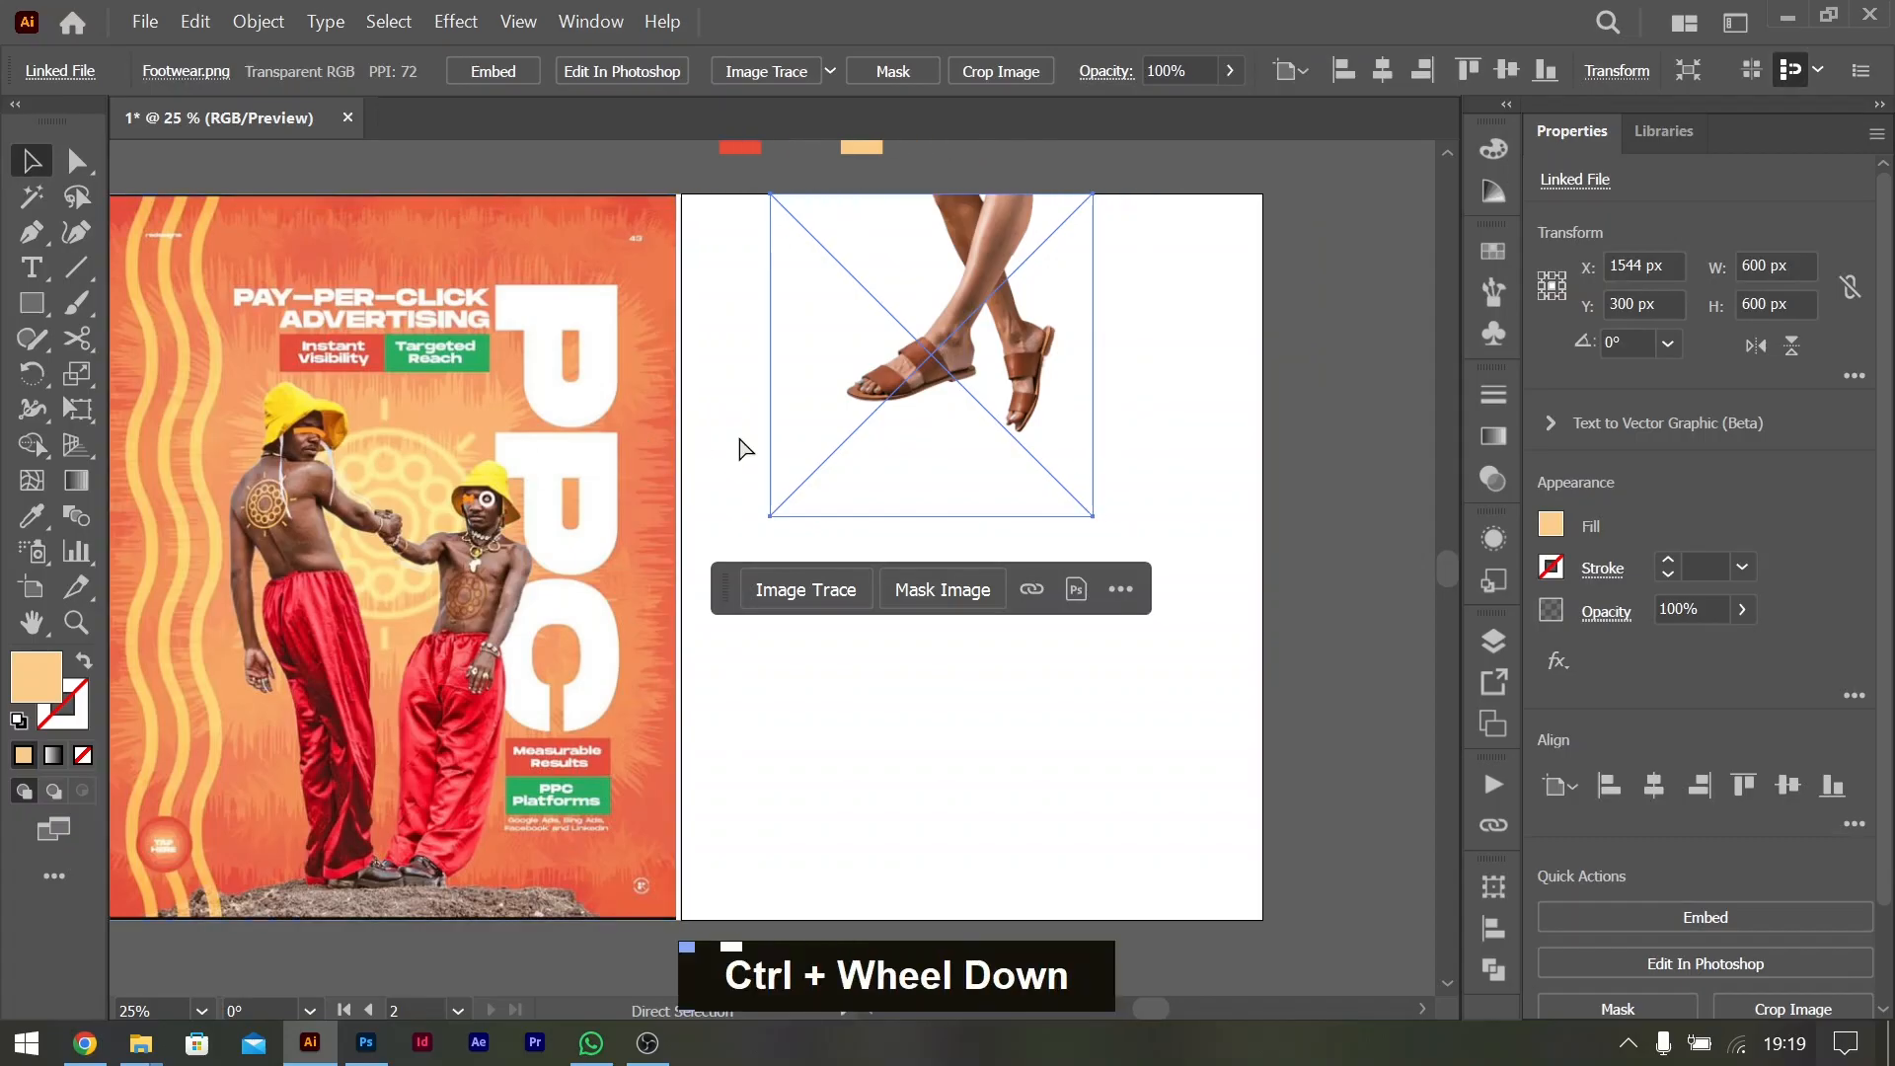
{"action": "scroll", "coordinate": [742, 447], "scroll_direction": "down", "scroll_amount": 4, "text": "ctrl"}
{"action": "left_click_drag", "start_coordinate": [760, 322], "coordinate": [1193, 321]}
{"action": "key", "text": "shift"}
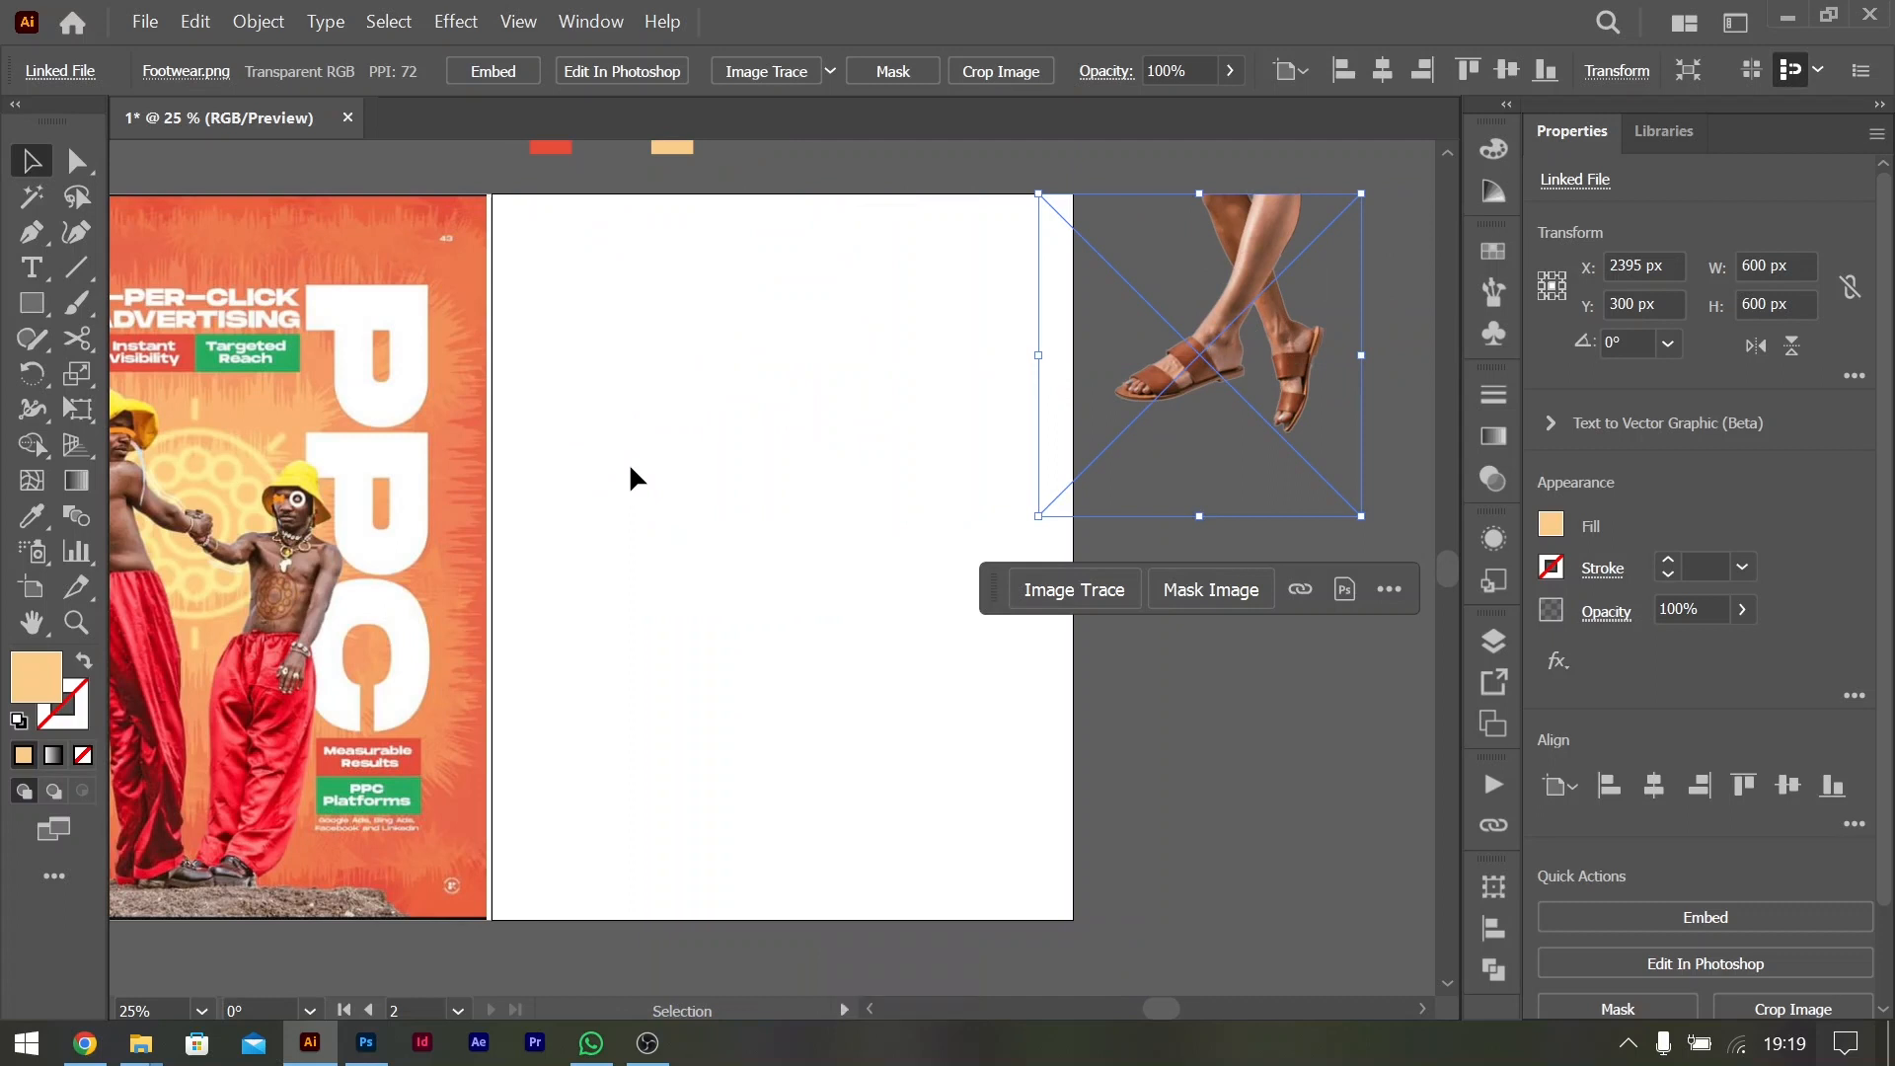
{"action": "scroll", "coordinate": [629, 468], "scroll_direction": "up", "scroll_amount": 4, "text": "ctrl"}
{"action": "scroll", "coordinate": [812, 440], "scroll_direction": "left", "scroll_amount": 2}
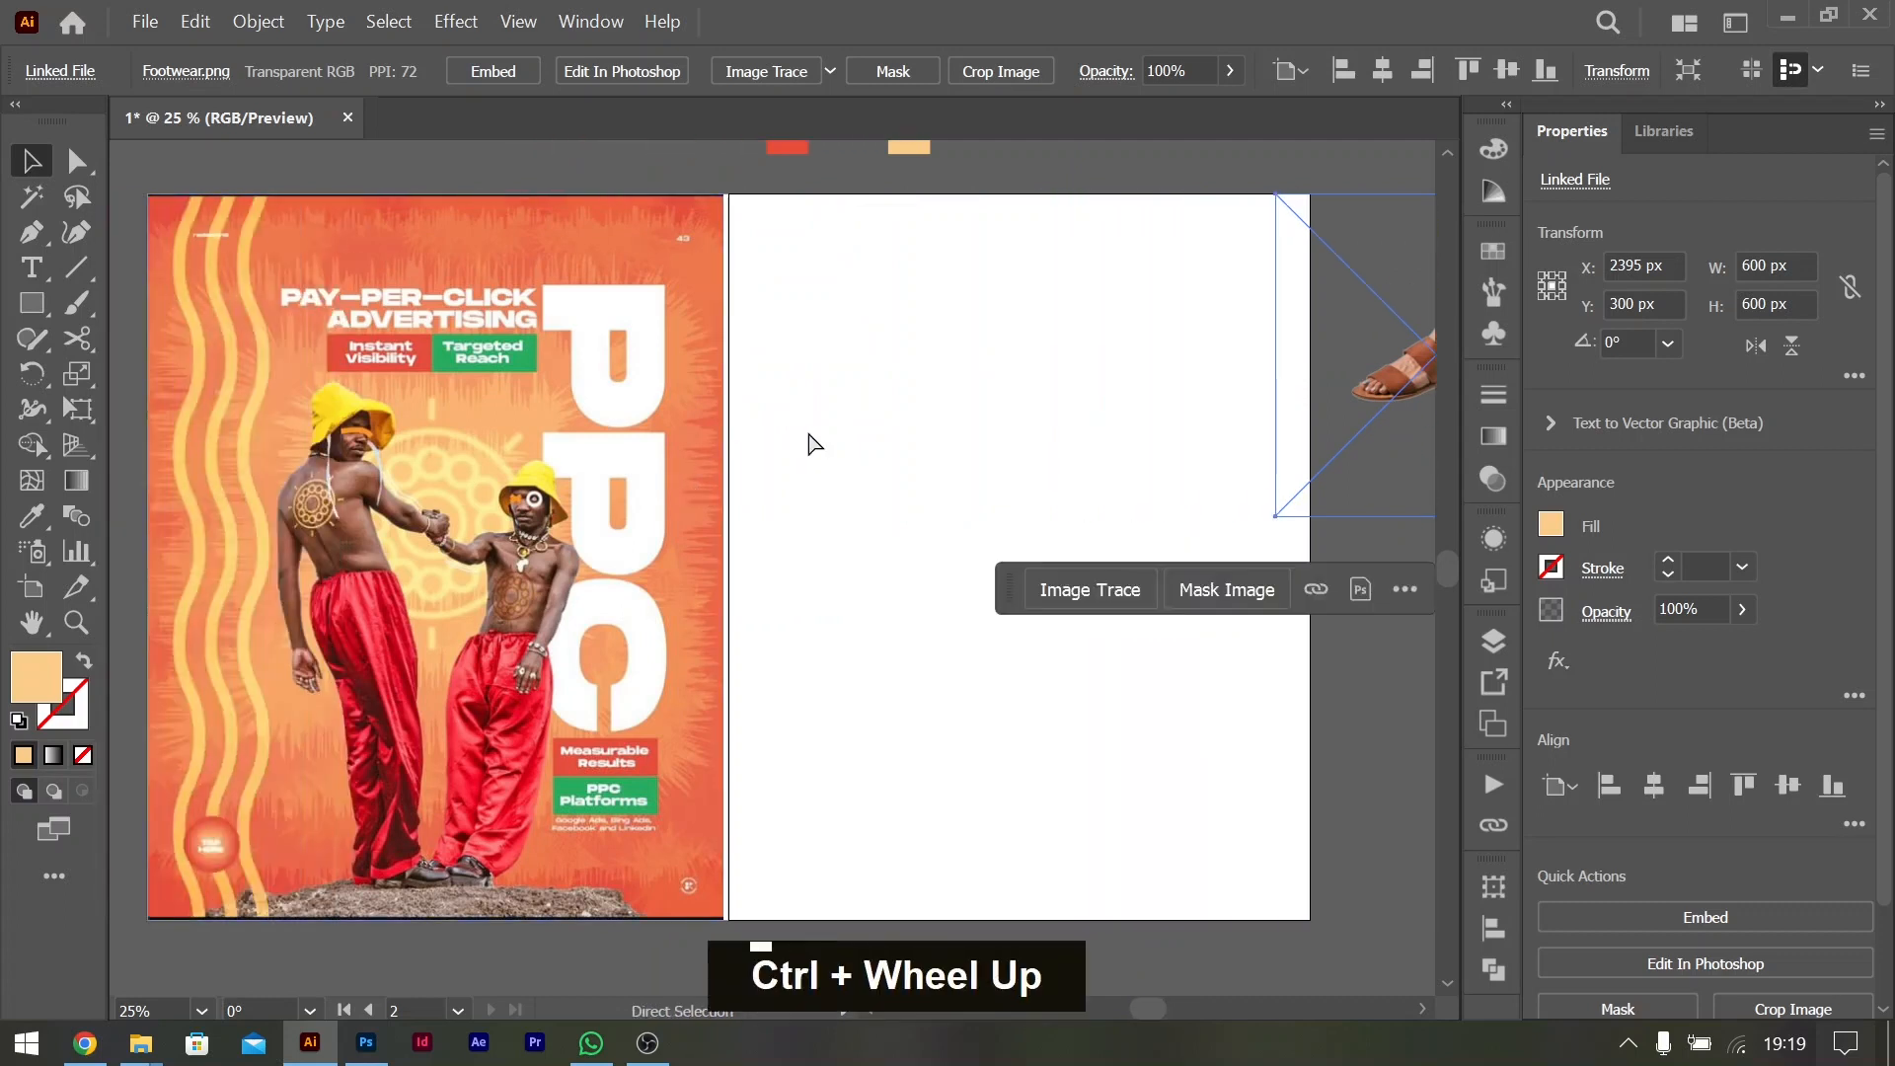
{"action": "left_click", "coordinate": [938, 376]}
{"action": "scroll", "coordinate": [838, 306], "scroll_direction": "up", "scroll_amount": 1}
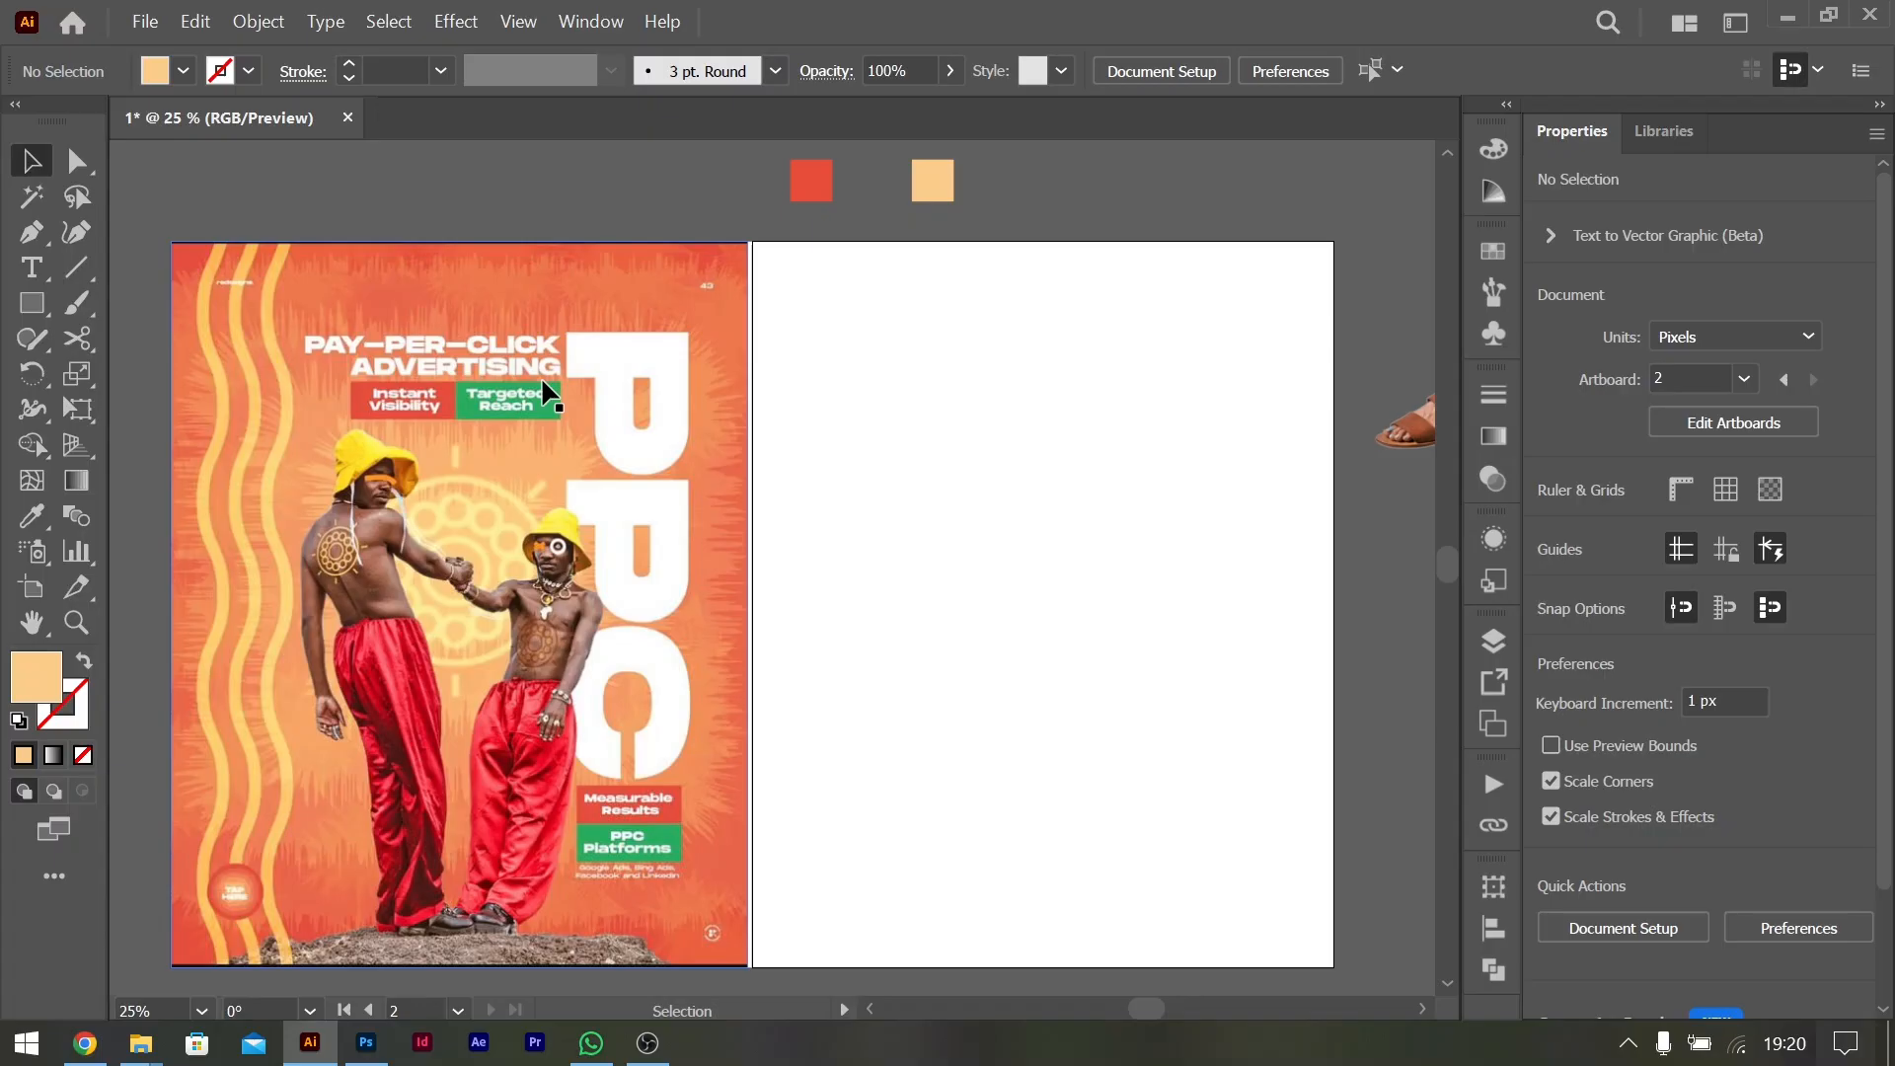
Draw a rectangle over the blank second artboard and set its size to 1080 px wide by 1350 px high
{"action": "left_click", "coordinate": [38, 304]}
{"action": "left_click_drag", "start_coordinate": [752, 241], "coordinate": [1338, 968]}
{"action": "left_click", "coordinate": [1794, 269]}
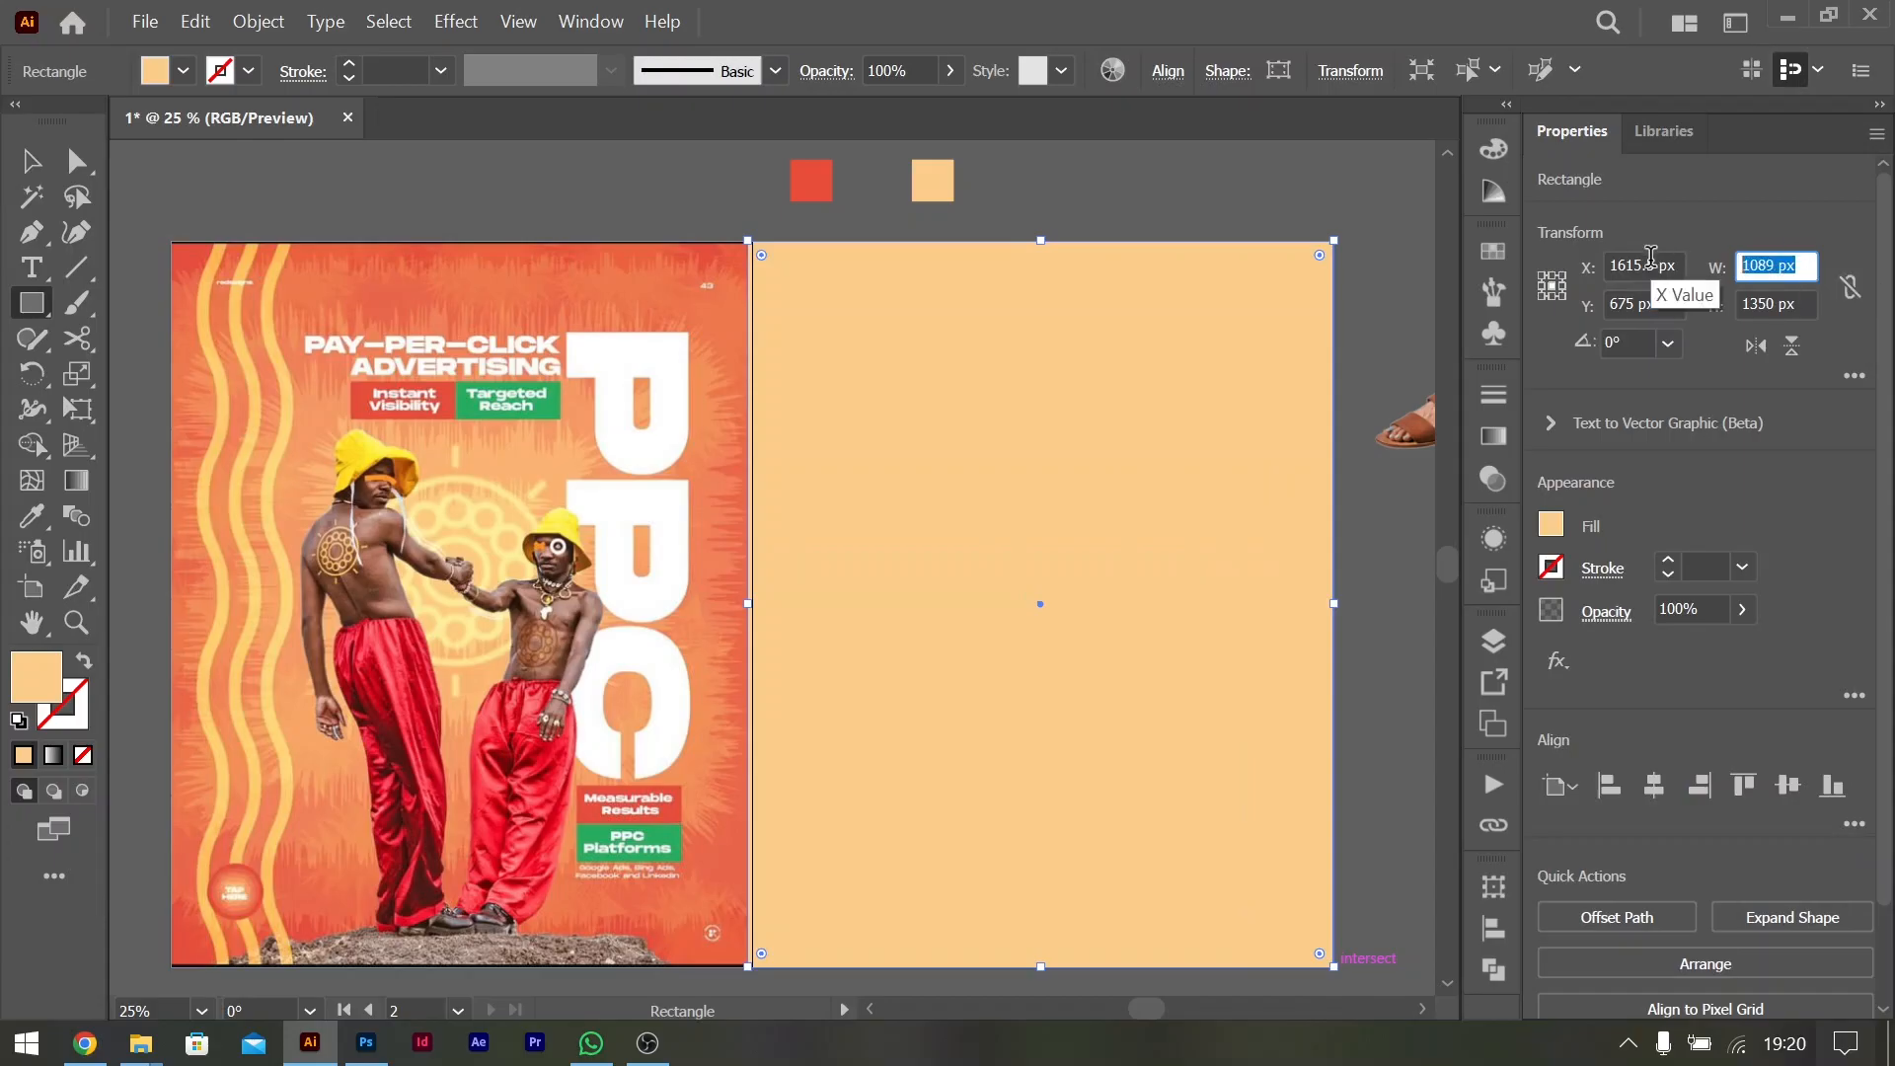
{"action": "type", "text": "1080"}
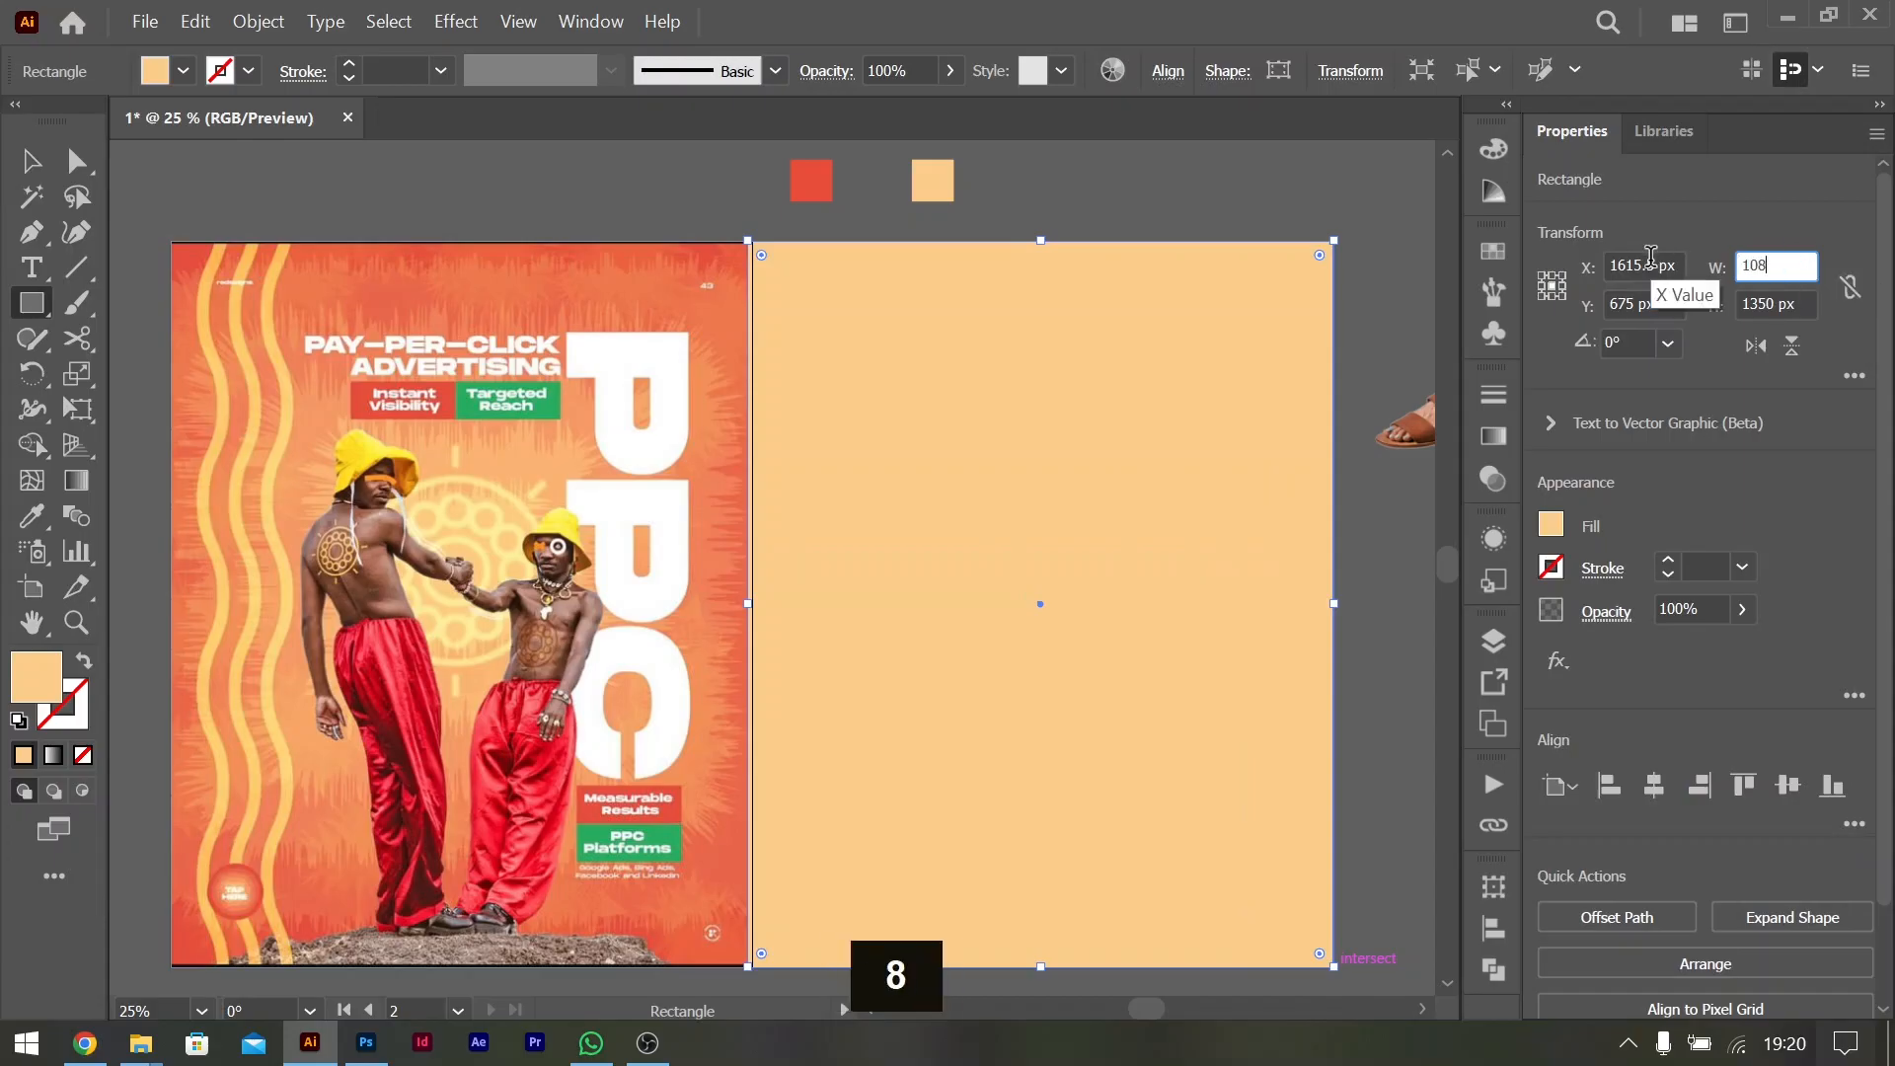
{"action": "key", "text": "Tab"}
{"action": "type", "text": "12"}
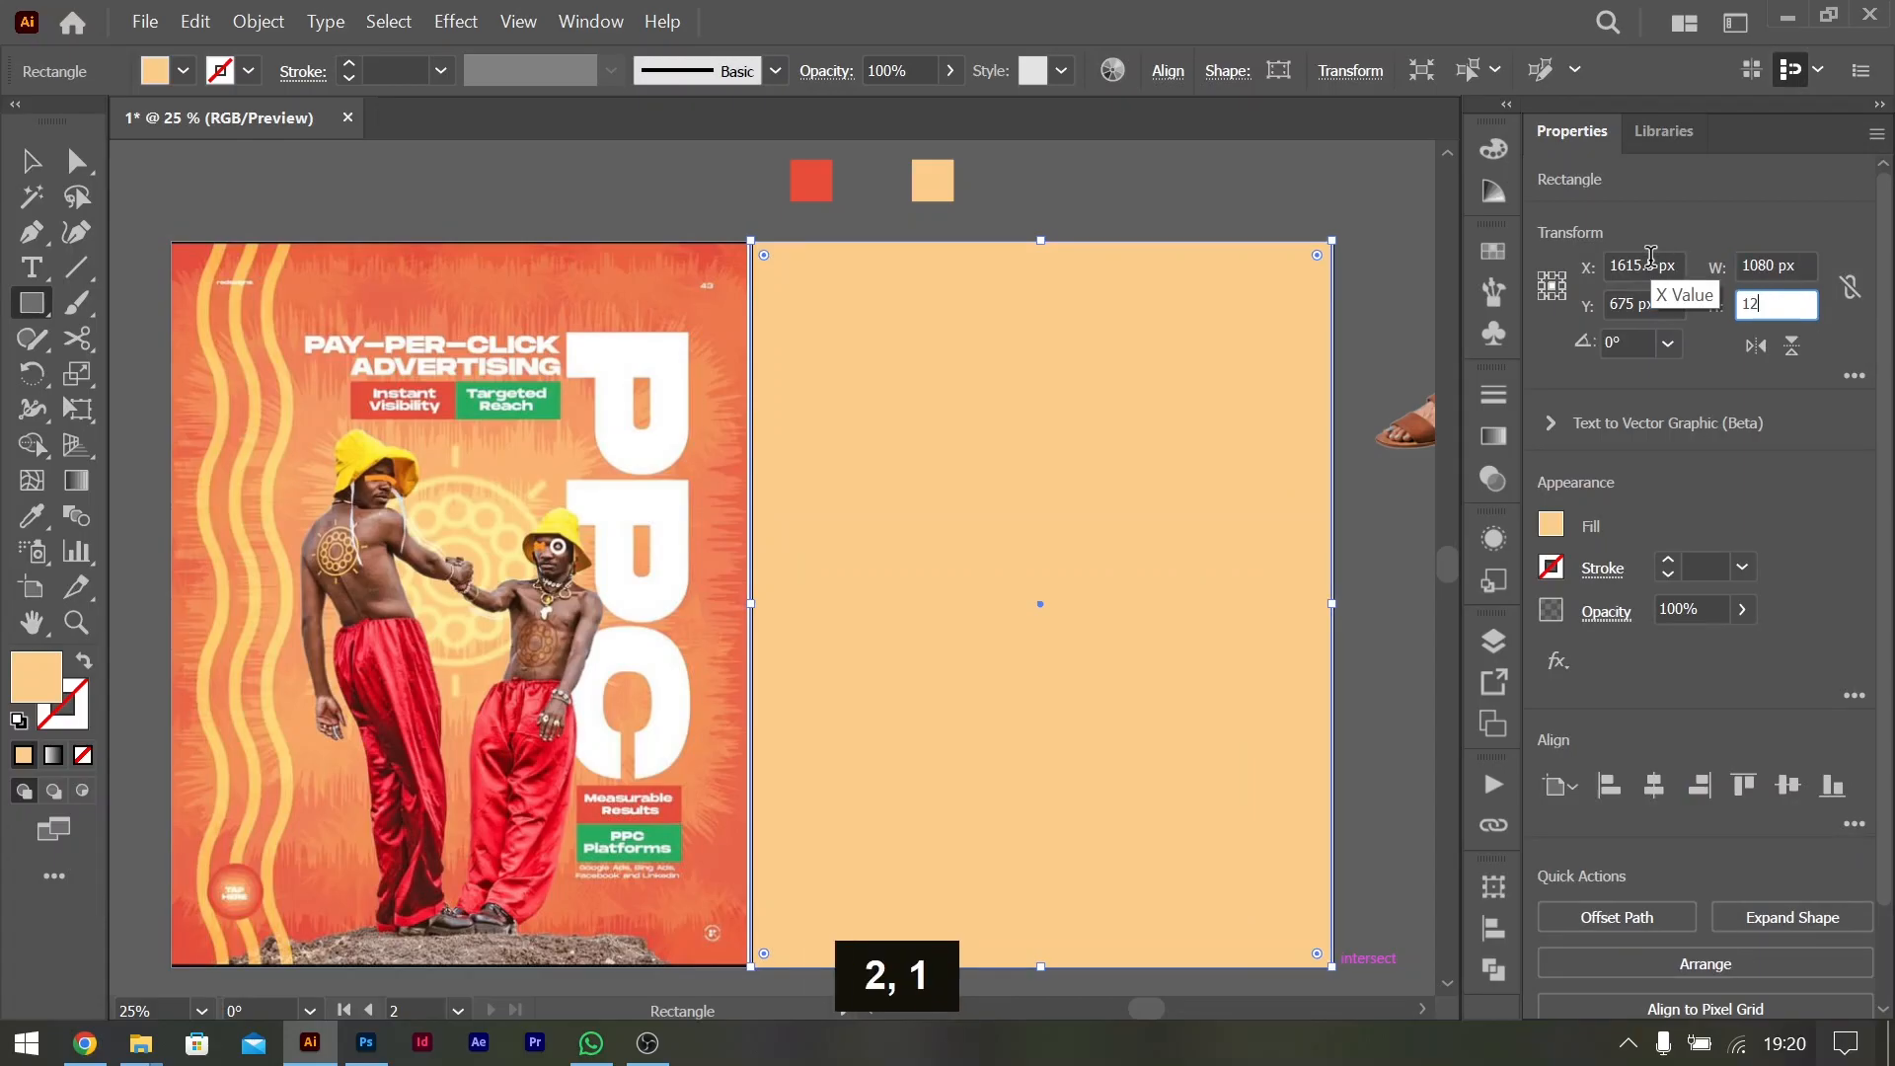
{"action": "key", "text": "BackSpace"}
{"action": "type", "text": "350"}
{"action": "key", "text": "Return"}
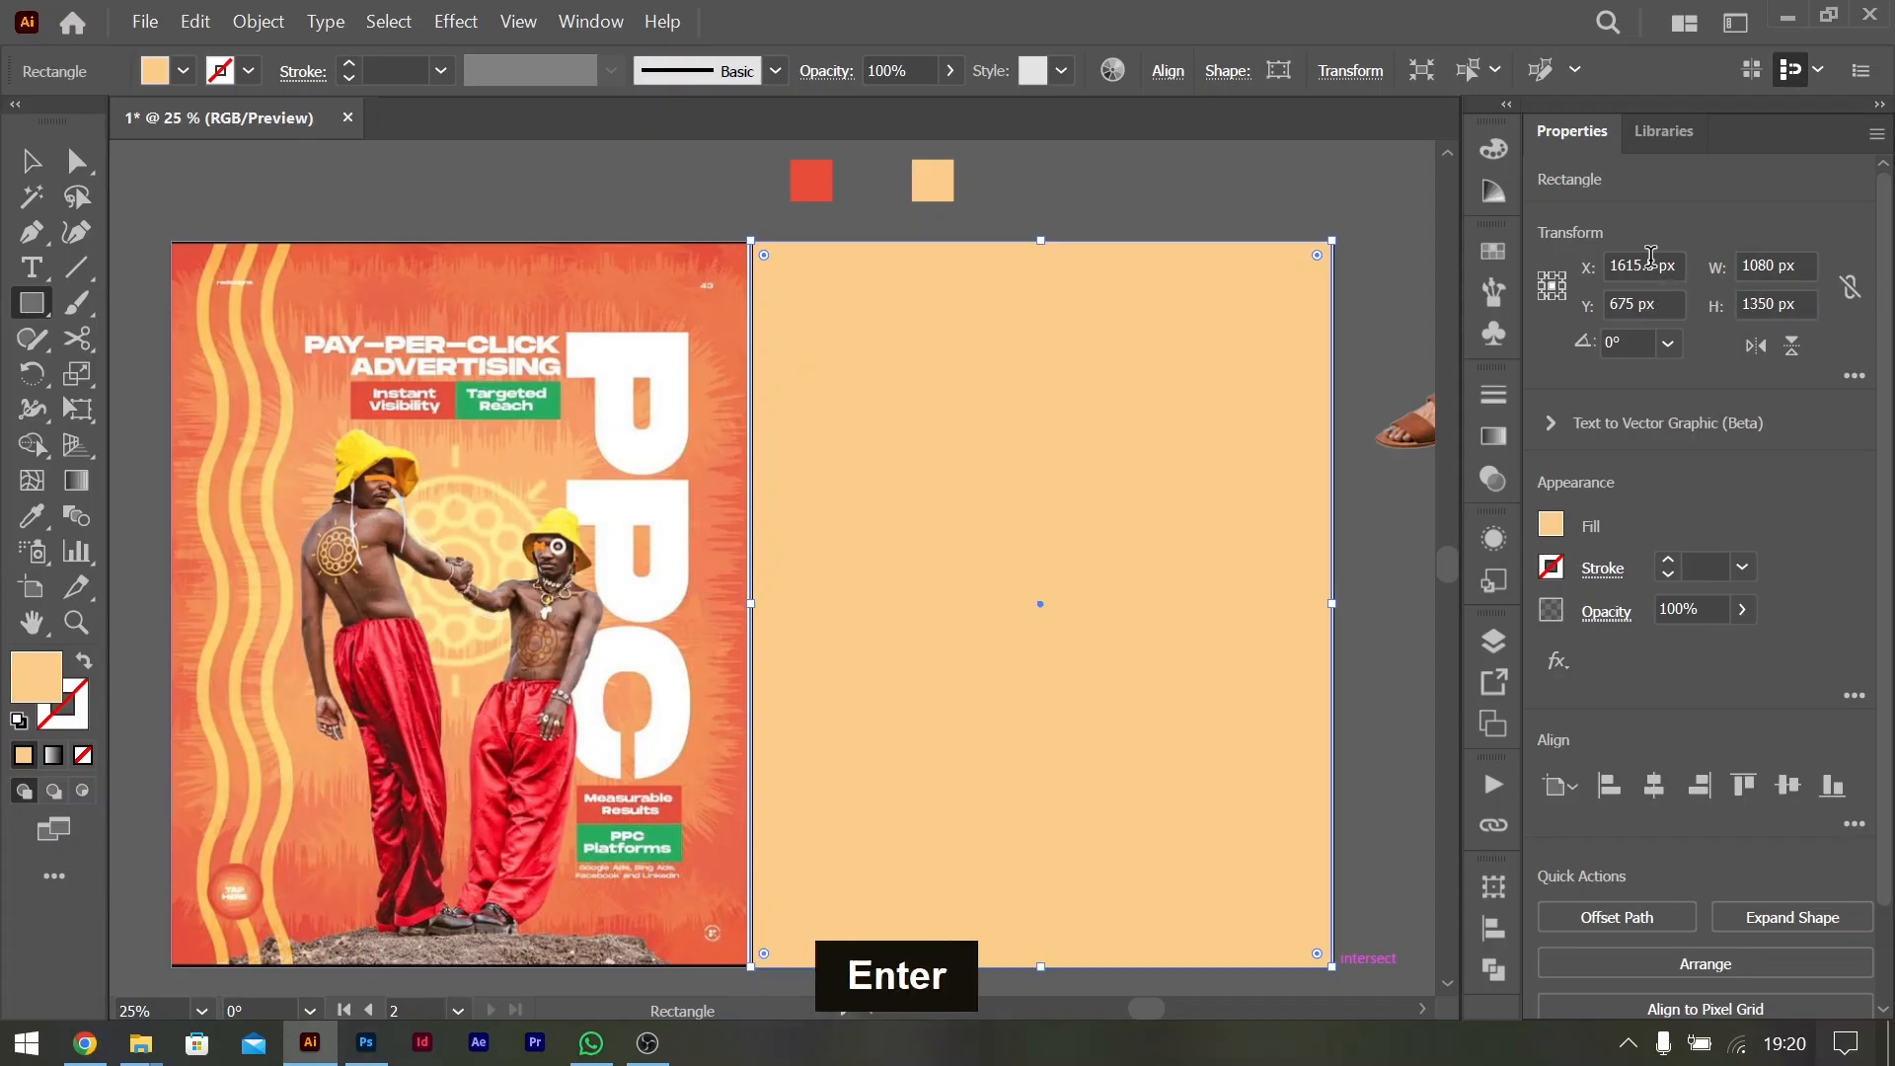
Center the large rectangle on the second artboard
{"action": "left_click", "coordinate": [20, 168]}
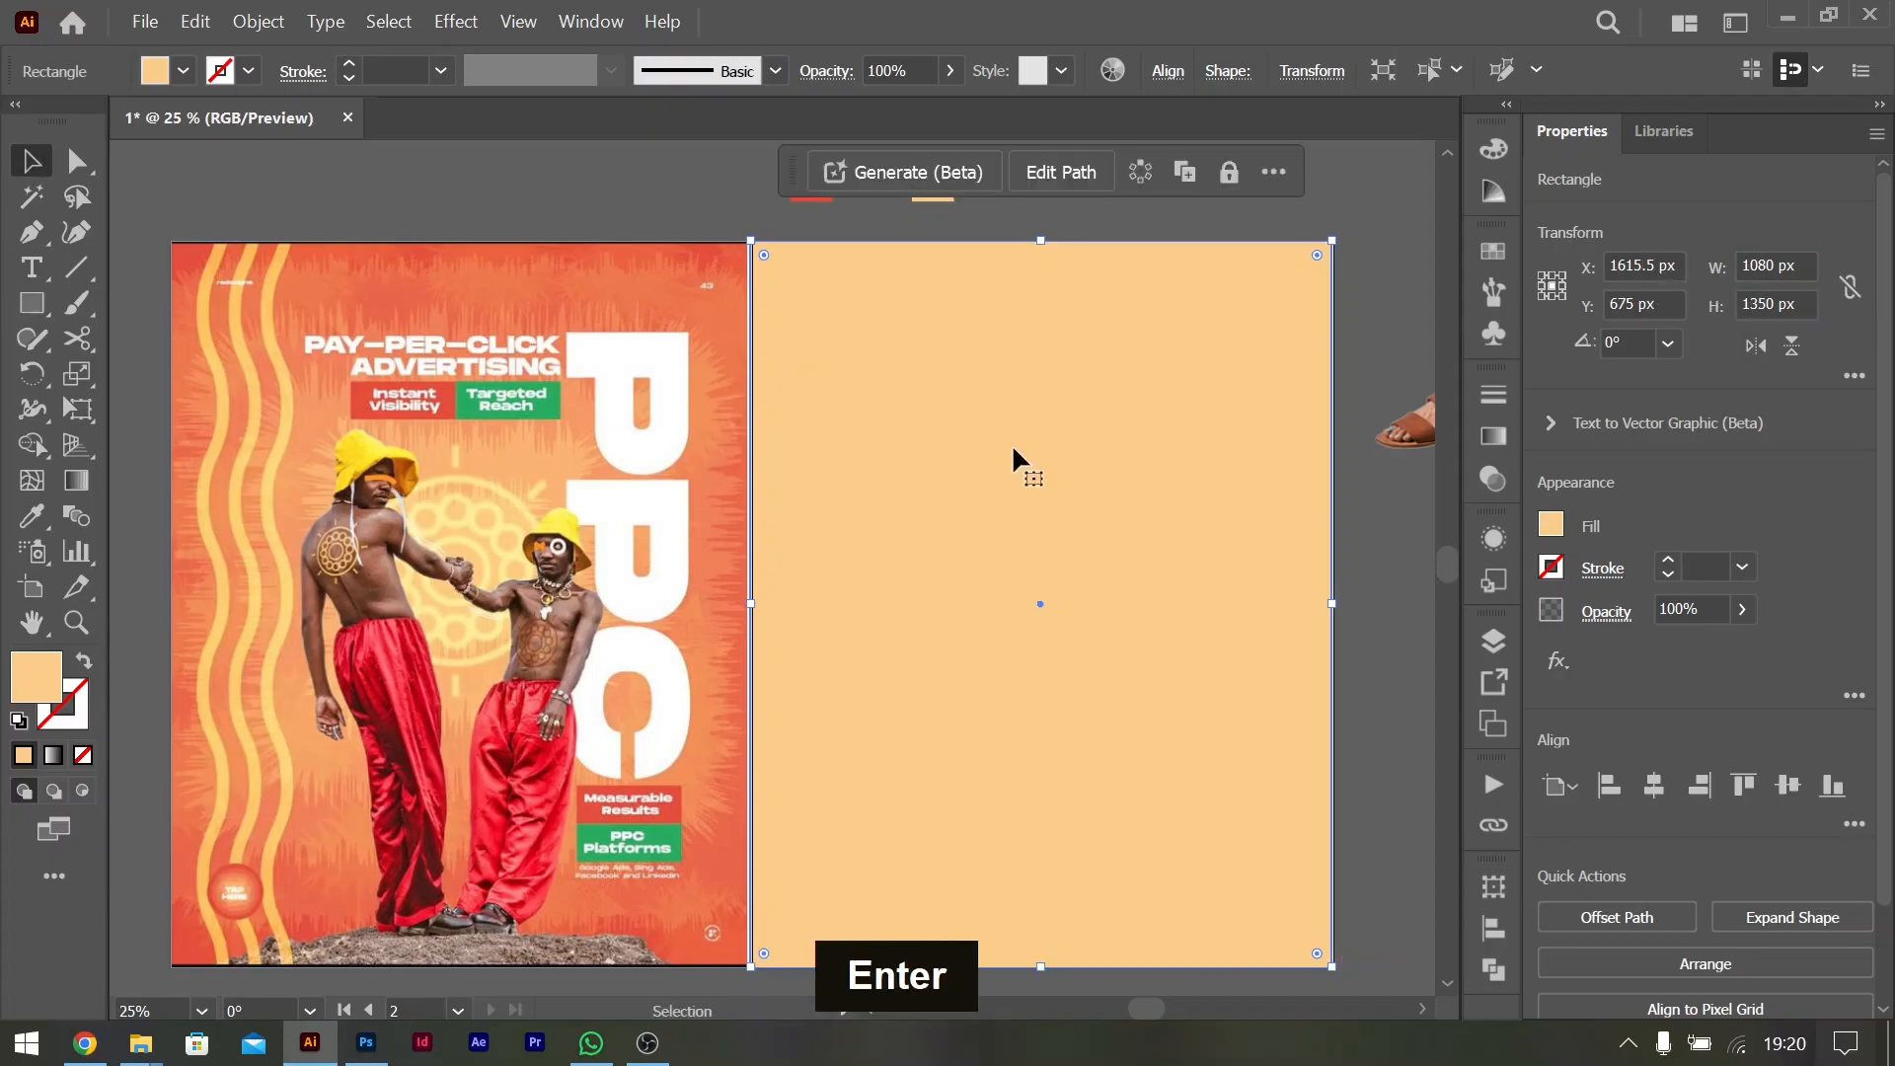
{"action": "left_click", "coordinate": [1654, 785]}
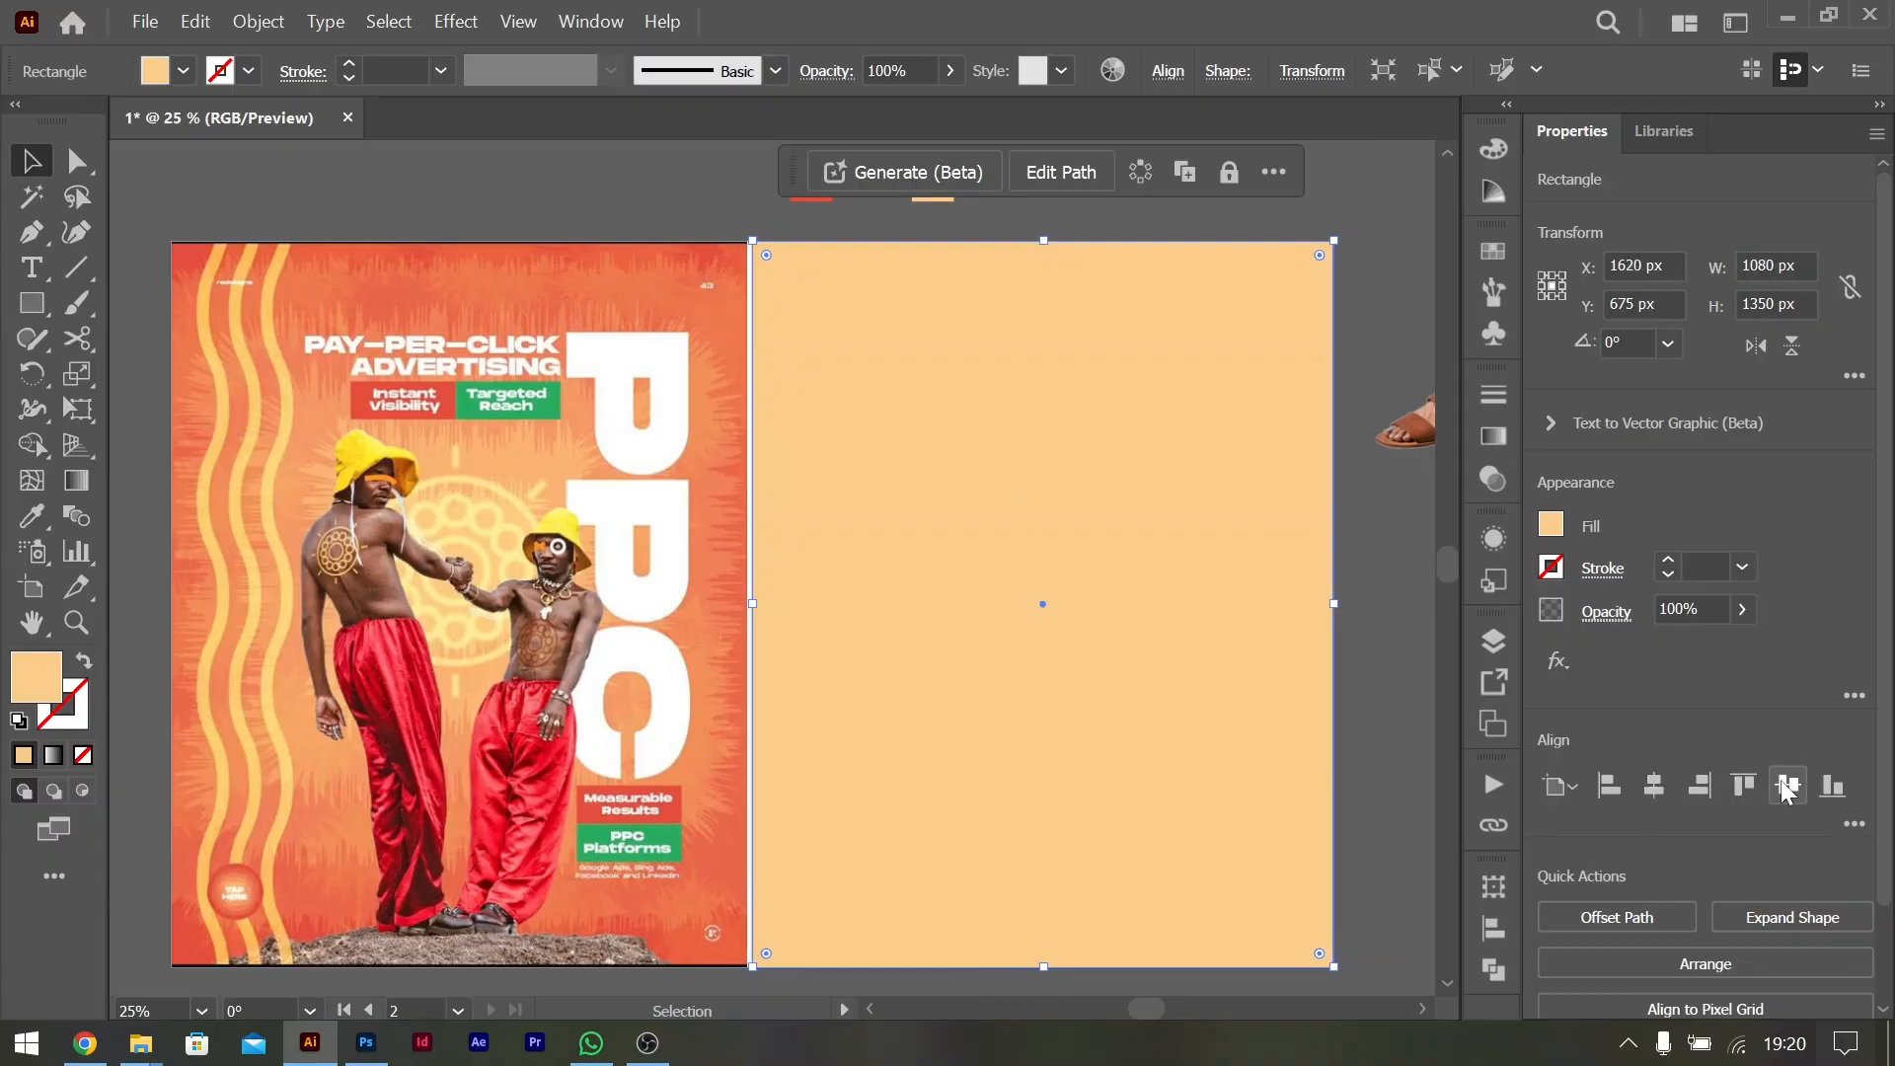
{"action": "left_click", "coordinate": [1422, 537]}
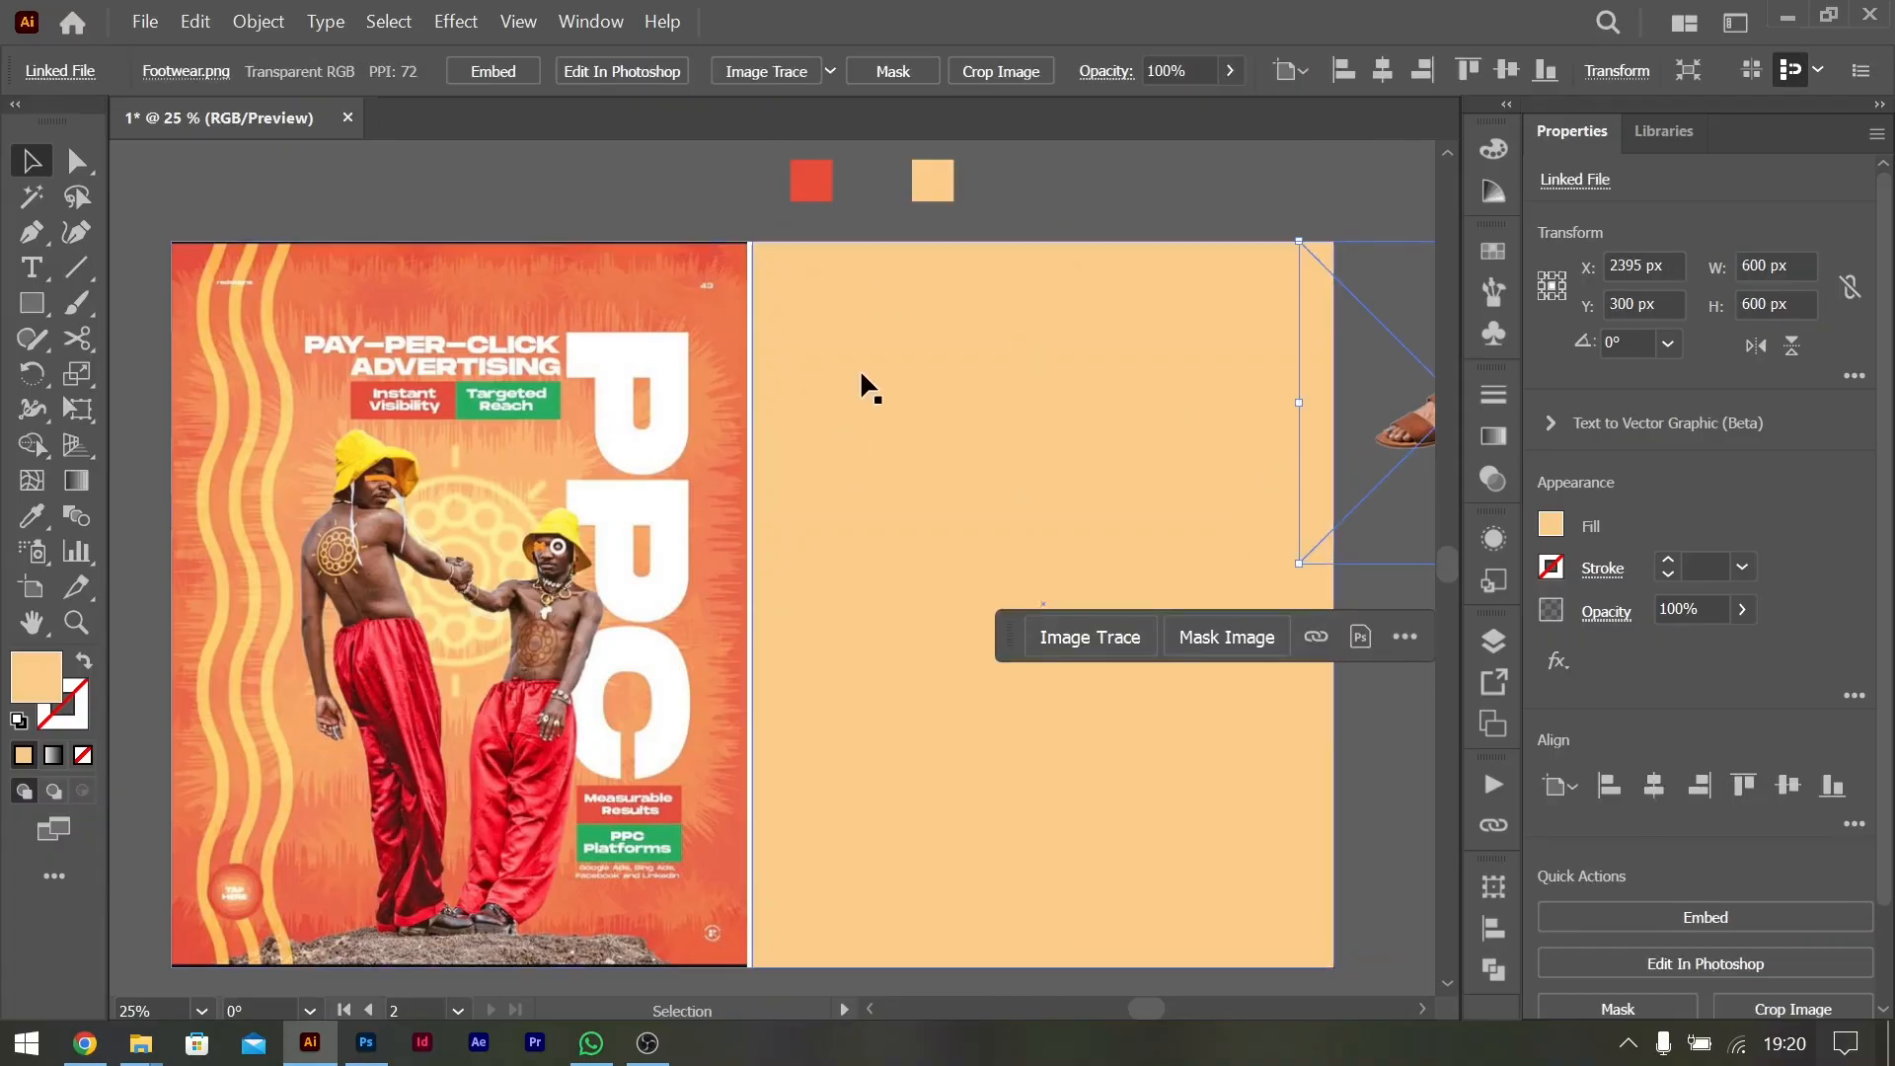
Fill the large rectangle with the red sampled from the swatch square above the artboard
{"action": "left_click", "coordinate": [965, 414]}
{"action": "scroll", "coordinate": [1189, 409], "scroll_direction": "down", "scroll_amount": 1}
{"action": "scroll", "coordinate": [1085, 424], "scroll_direction": "up", "scroll_amount": 1}
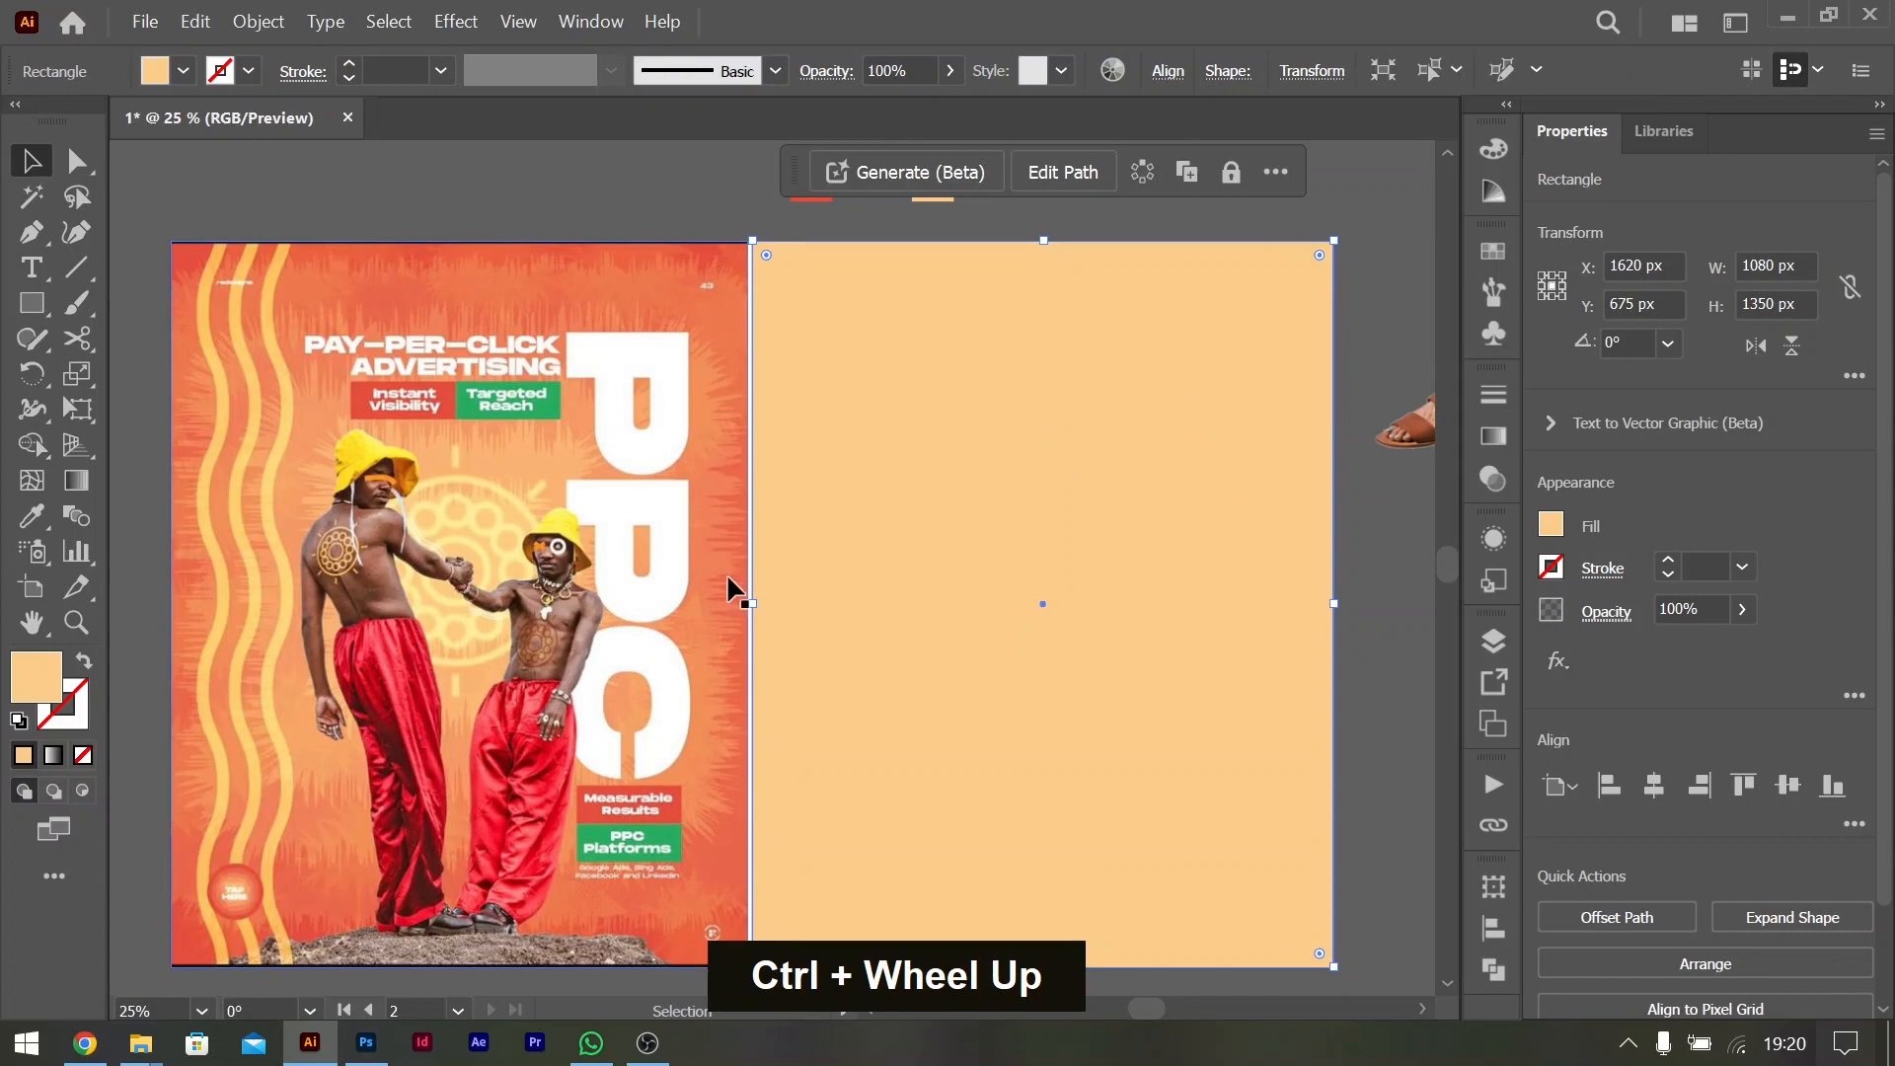
{"action": "scroll", "coordinate": [774, 655], "scroll_direction": "up", "scroll_amount": 1}
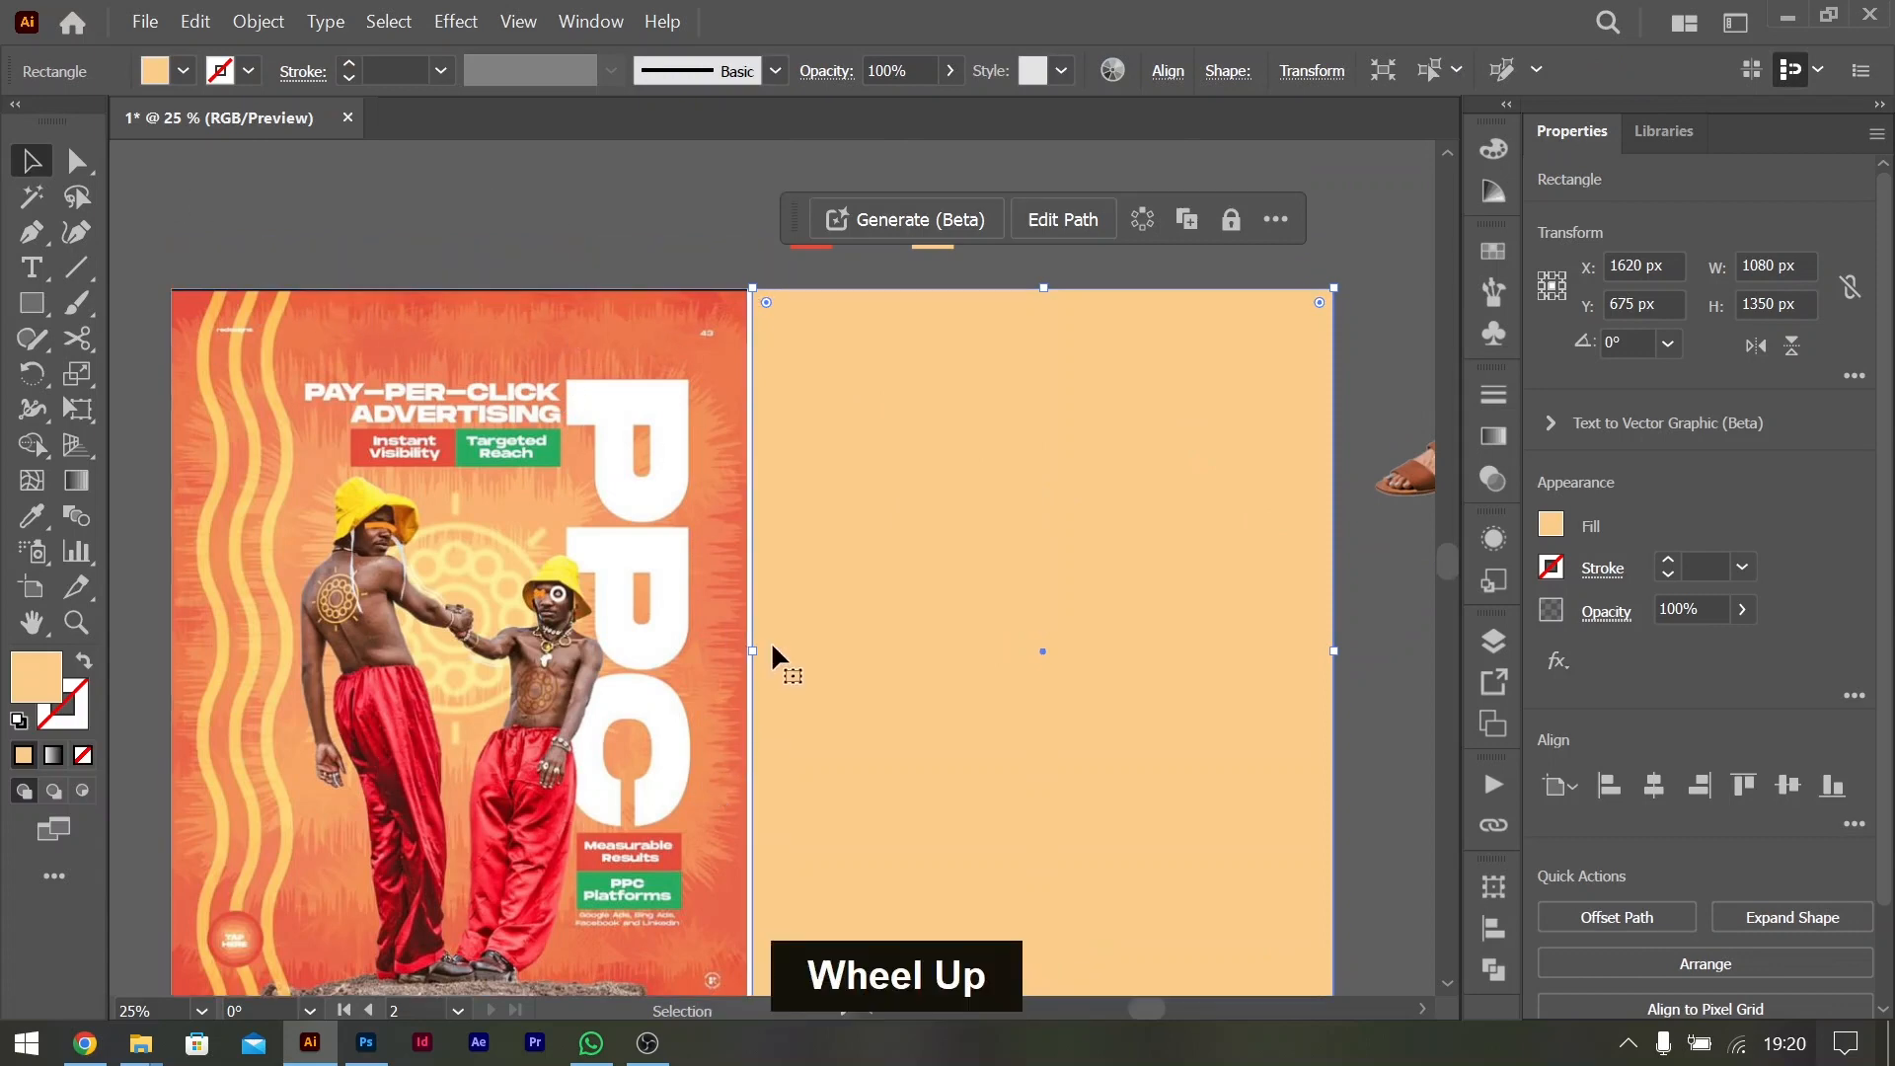
{"action": "left_click", "coordinate": [813, 247]}
{"action": "left_click", "coordinate": [672, 227]}
{"action": "double_click", "coordinate": [1036, 521]}
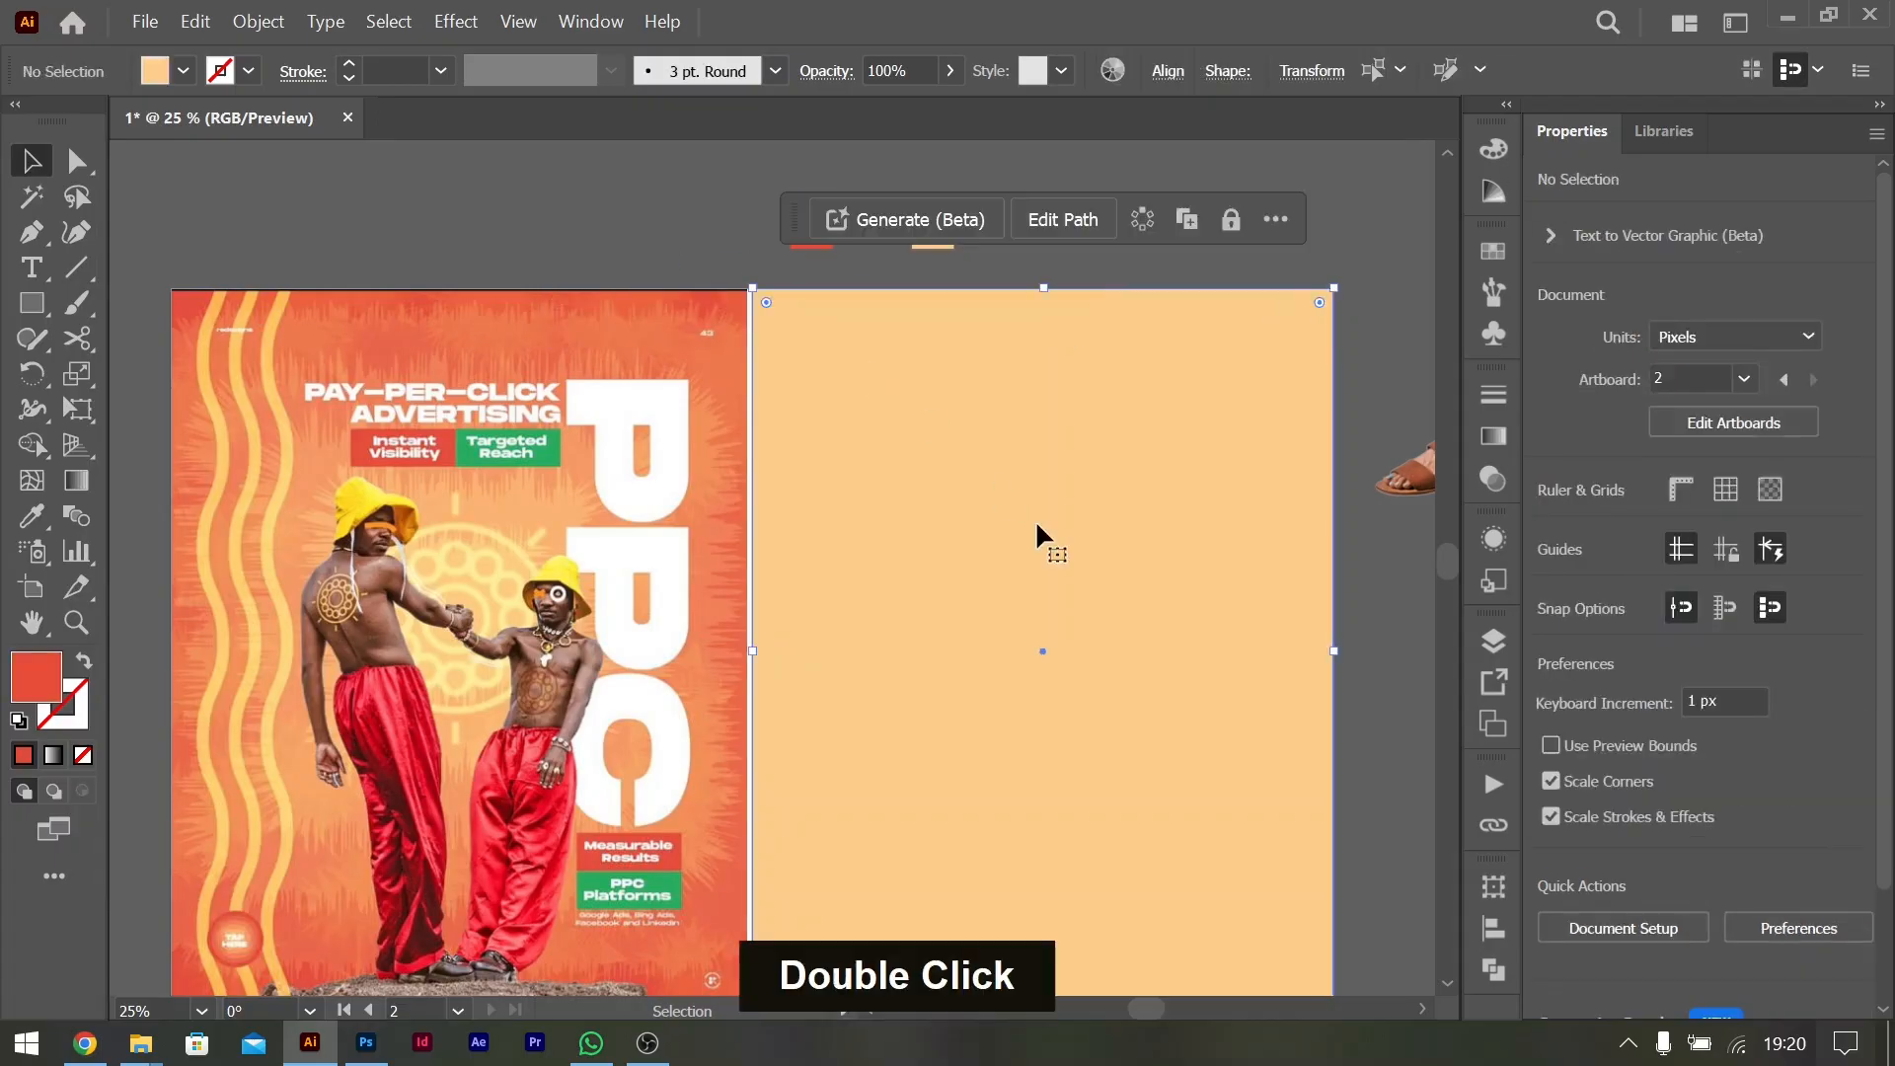
{"action": "left_click", "coordinate": [811, 227]}
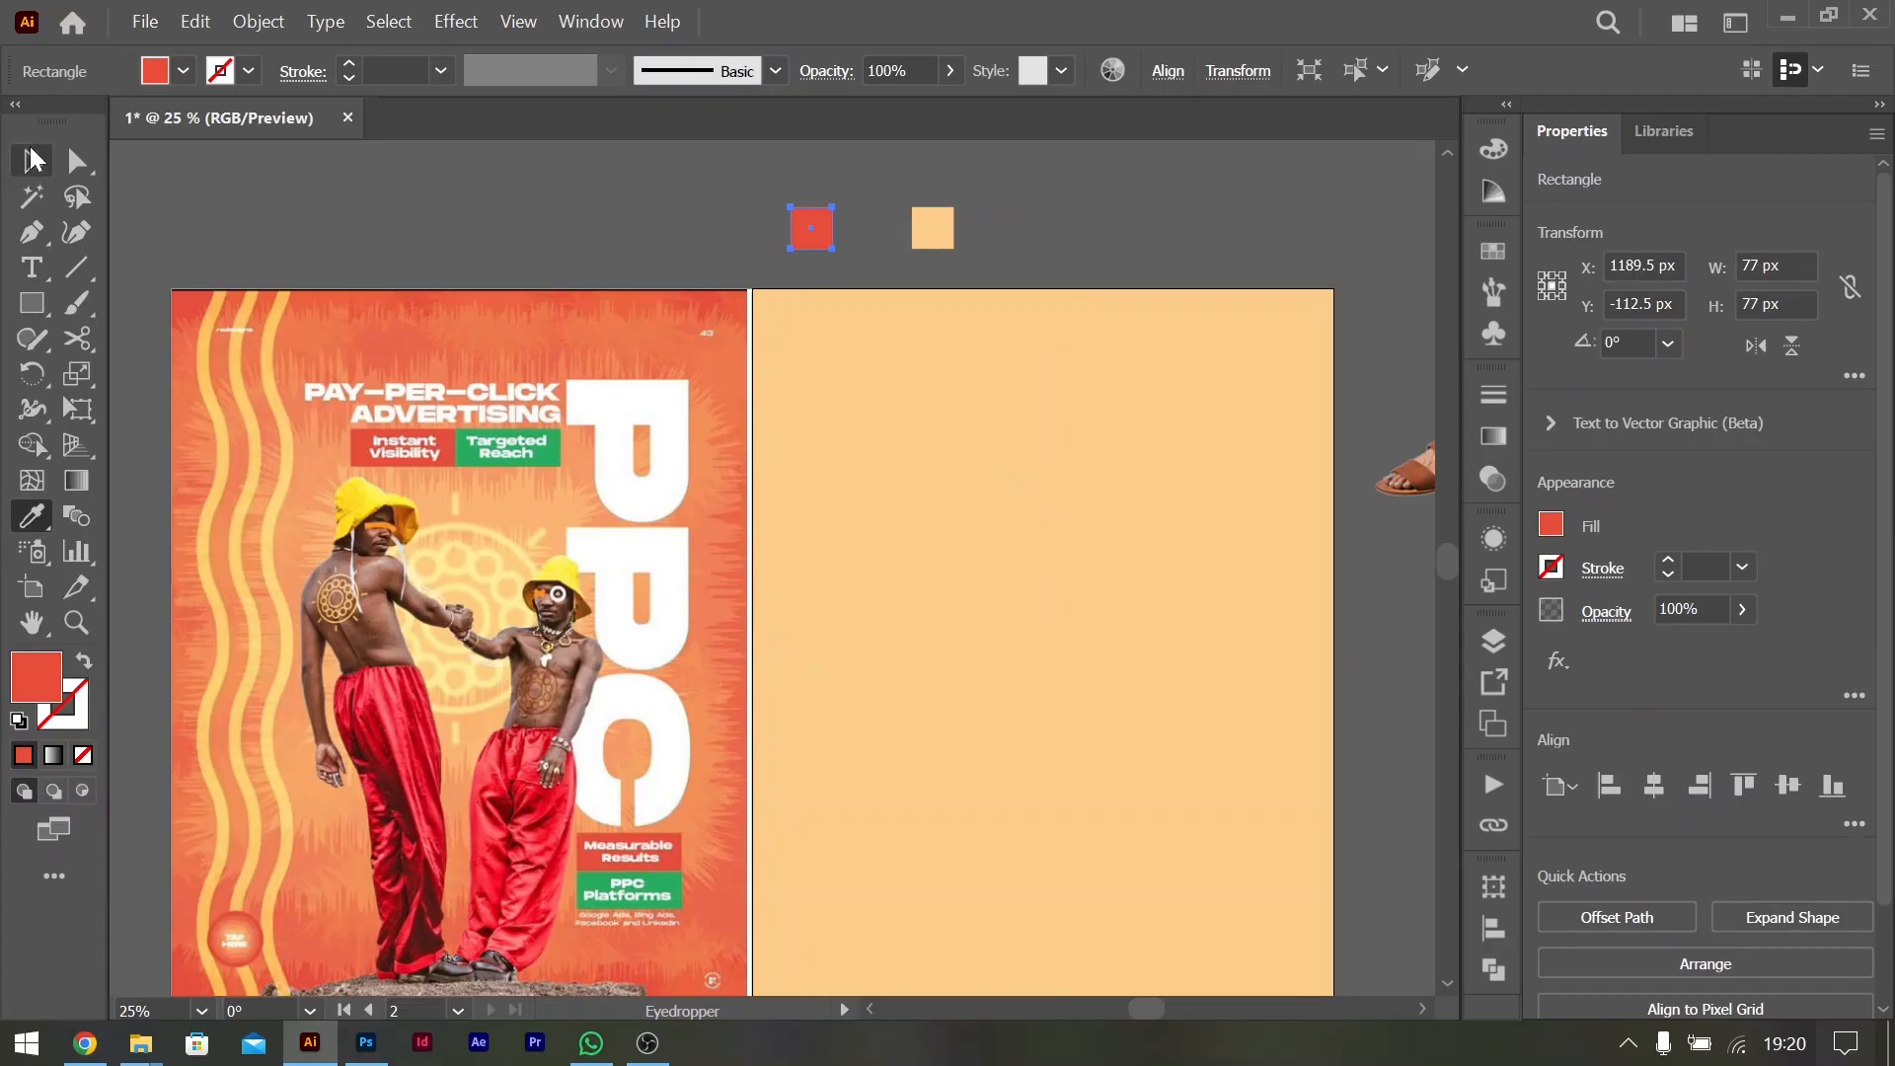
{"action": "left_click", "coordinate": [1002, 598]}
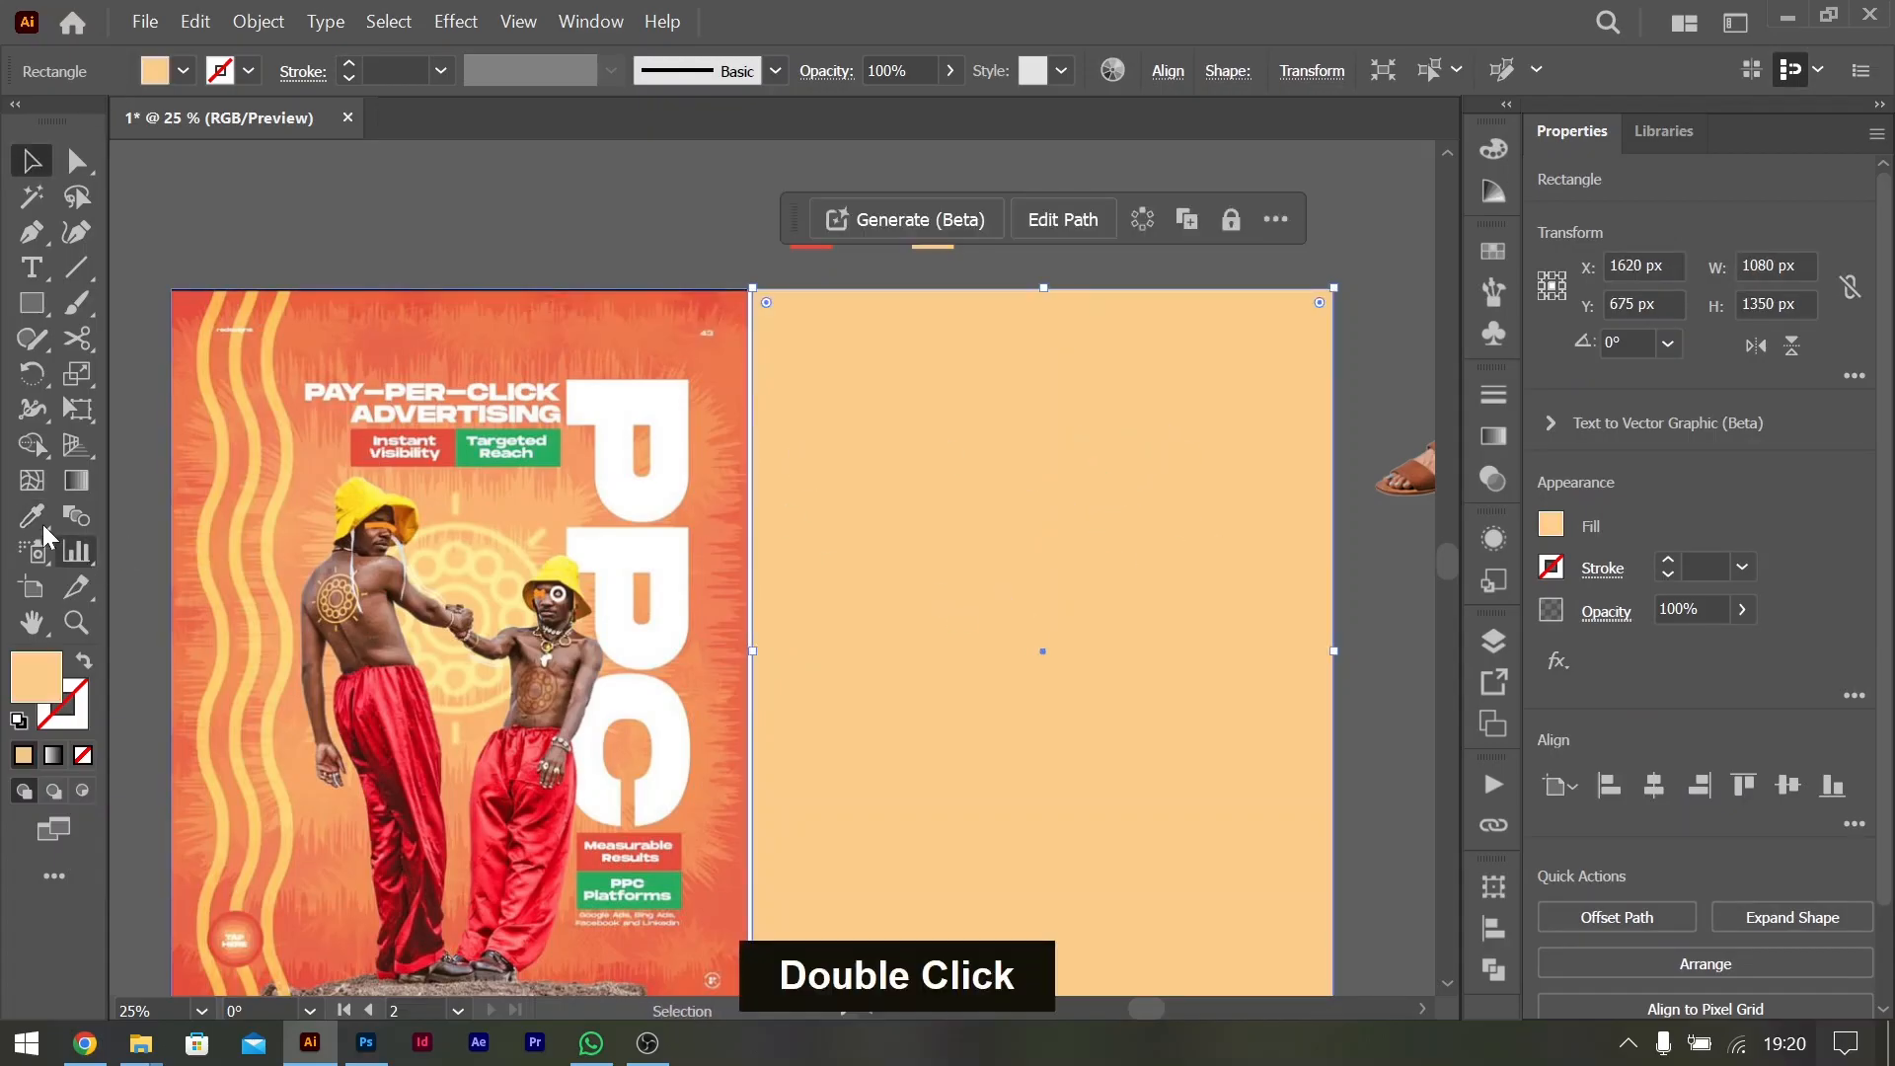
{"action": "left_click", "coordinate": [31, 515]}
{"action": "left_click", "coordinate": [811, 227]}
{"action": "left_click", "coordinate": [31, 161]}
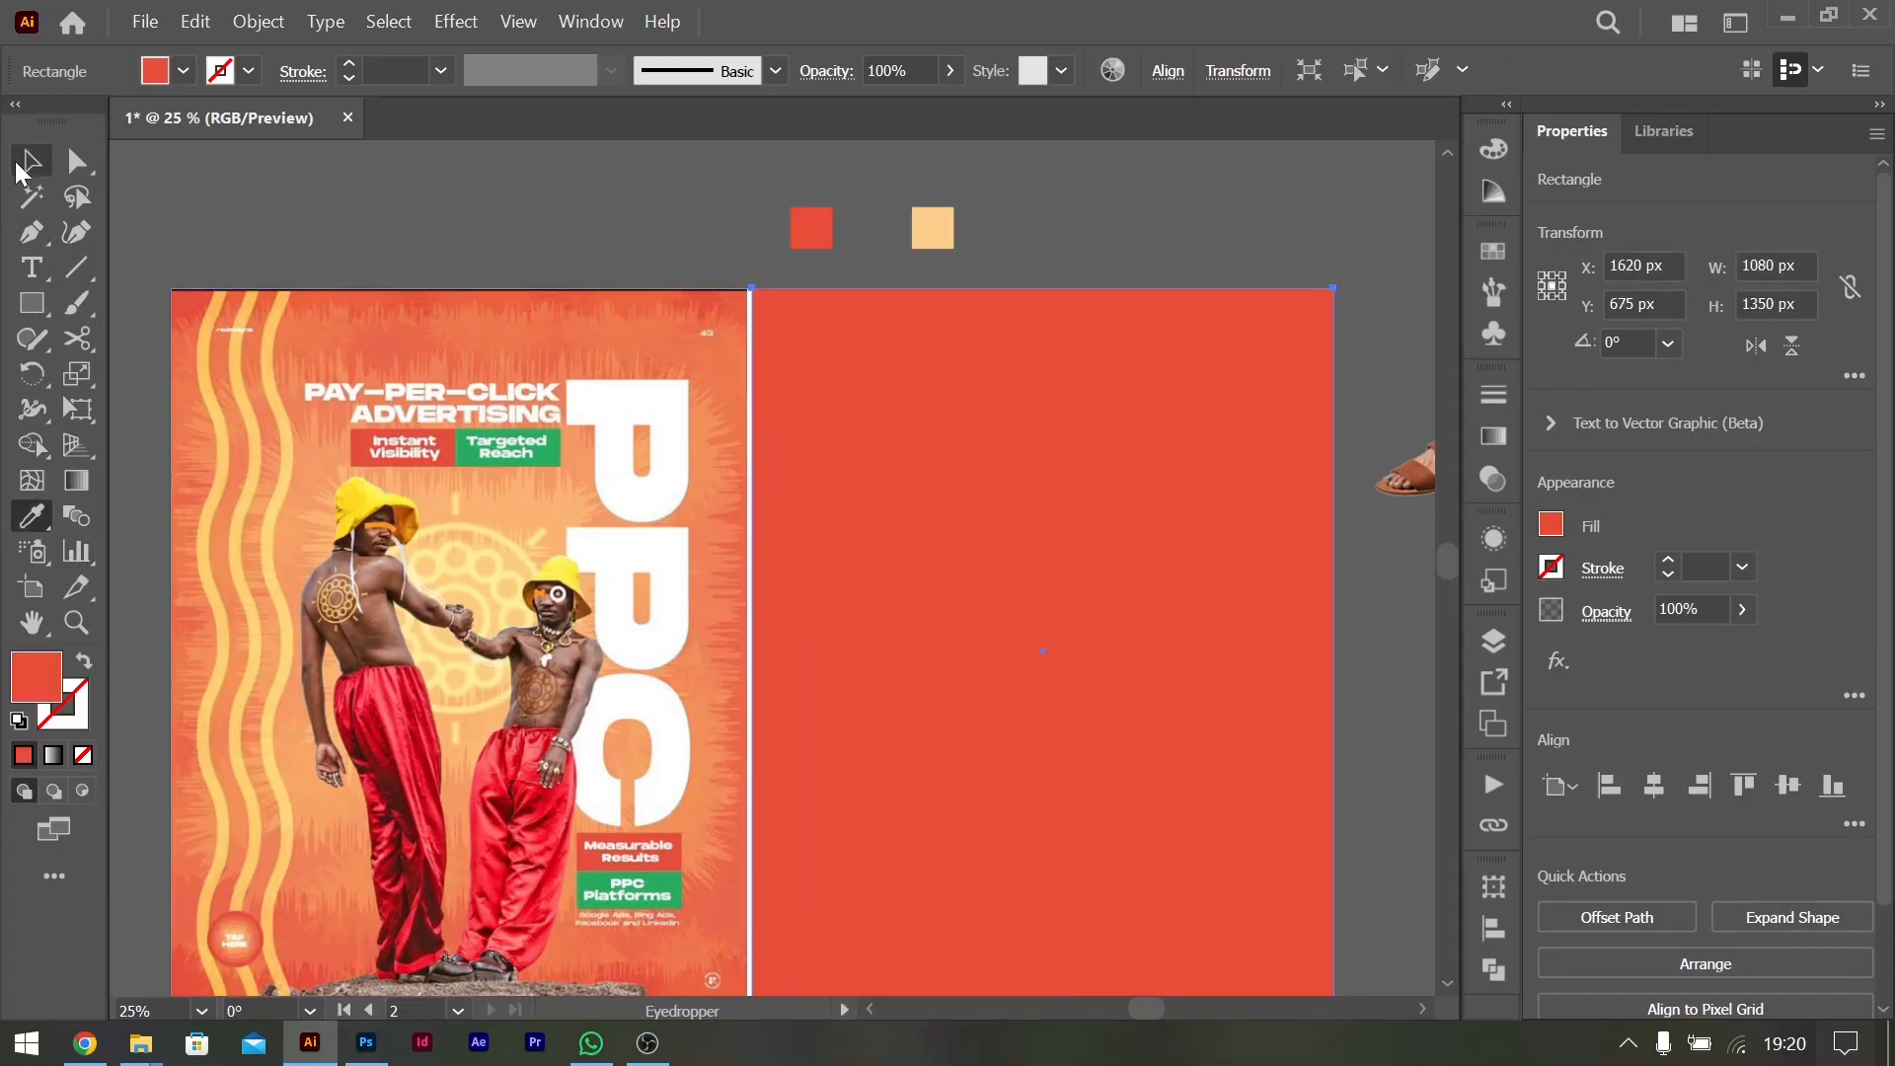
{"action": "scroll", "coordinate": [938, 395], "scroll_direction": "down", "scroll_amount": 2}
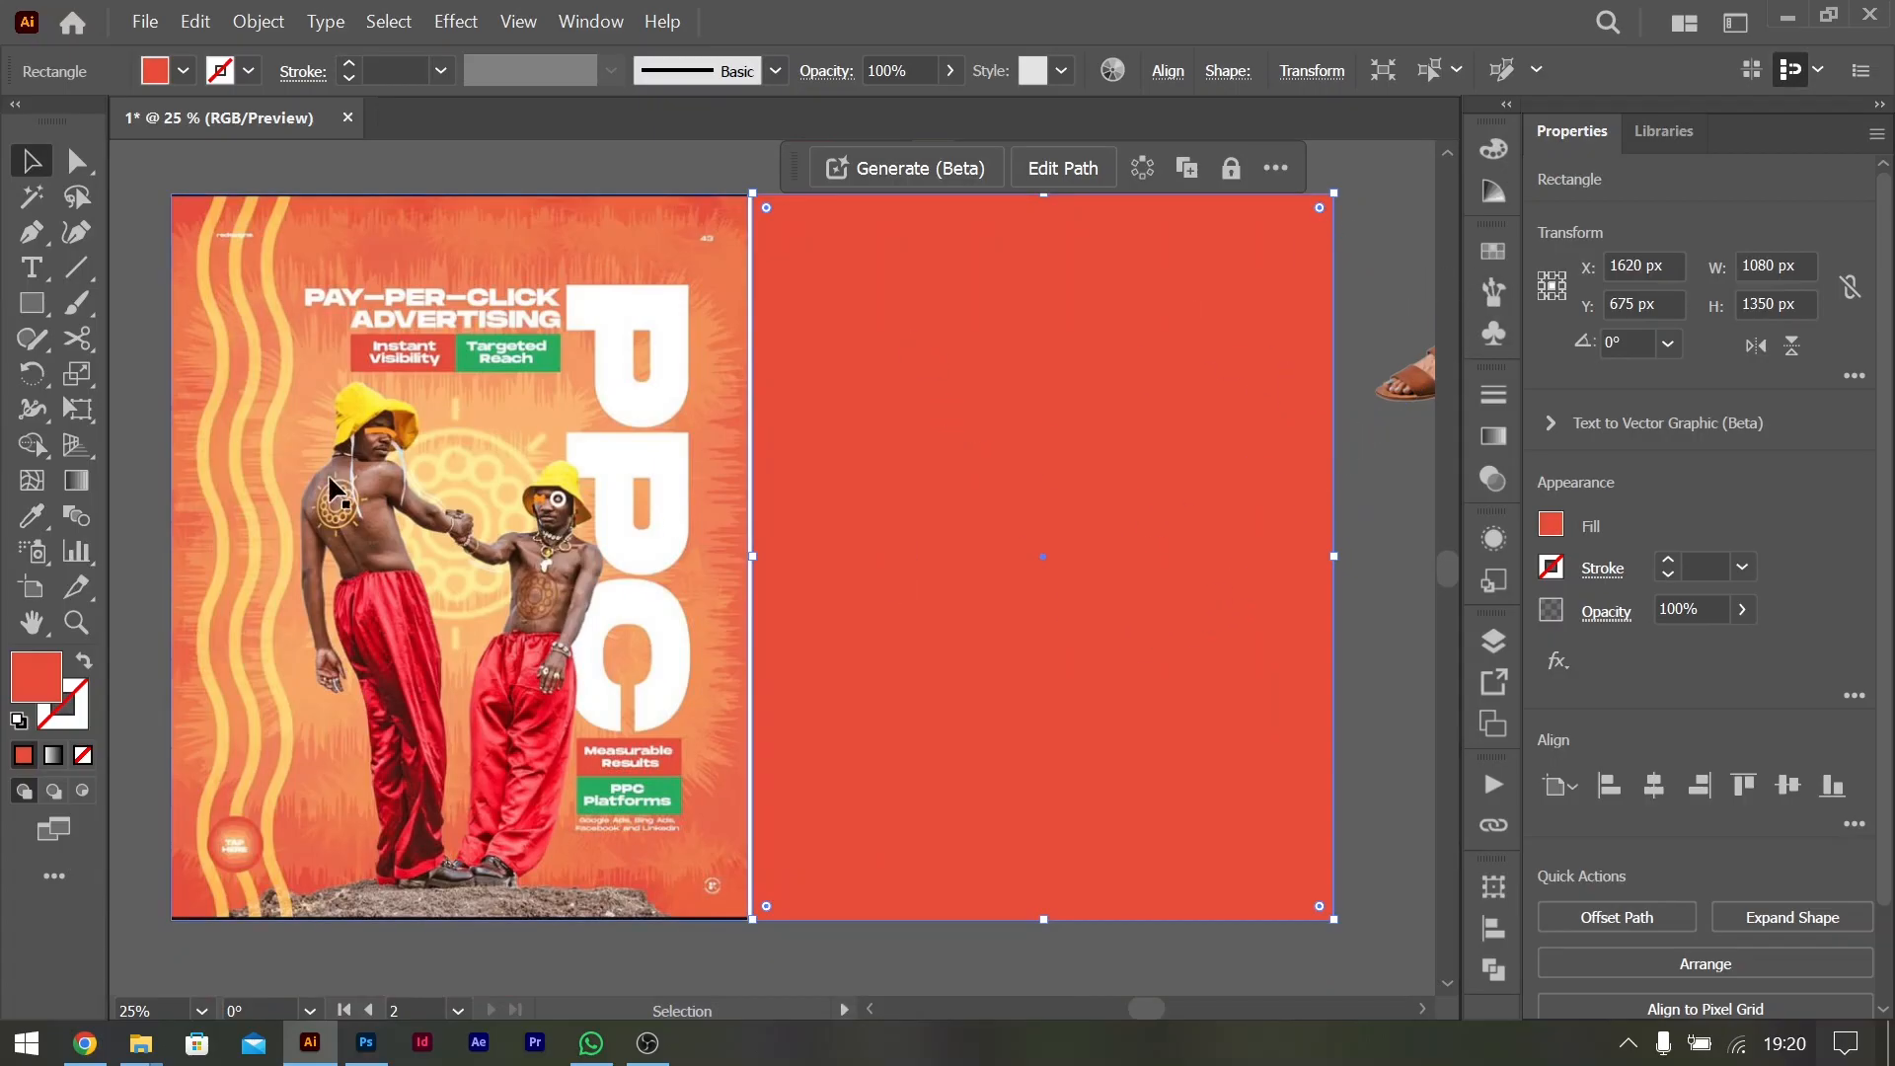
{"action": "left_click", "coordinate": [139, 402]}
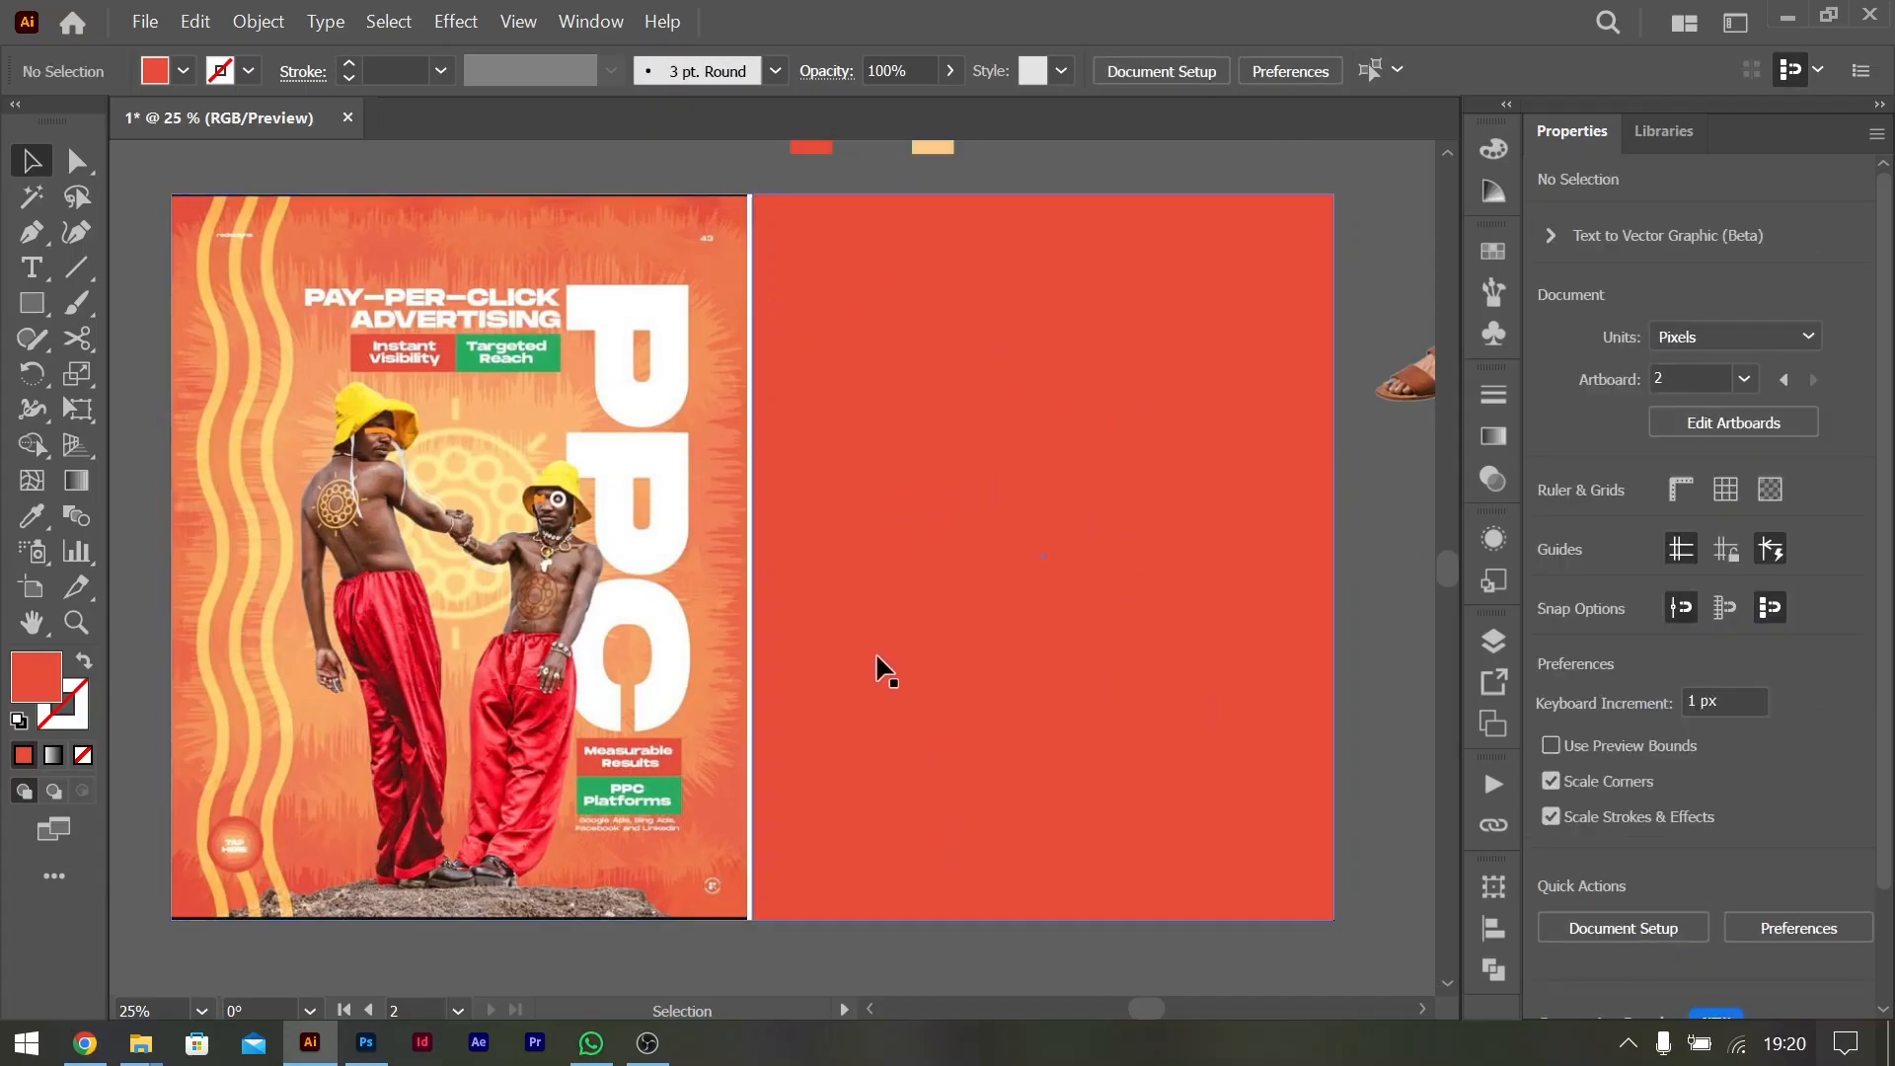
Draw a rectangle about 419 by 565 px in the middle of the red background and fill it with the peach swatch color
{"action": "left_click", "coordinate": [1052, 370]}
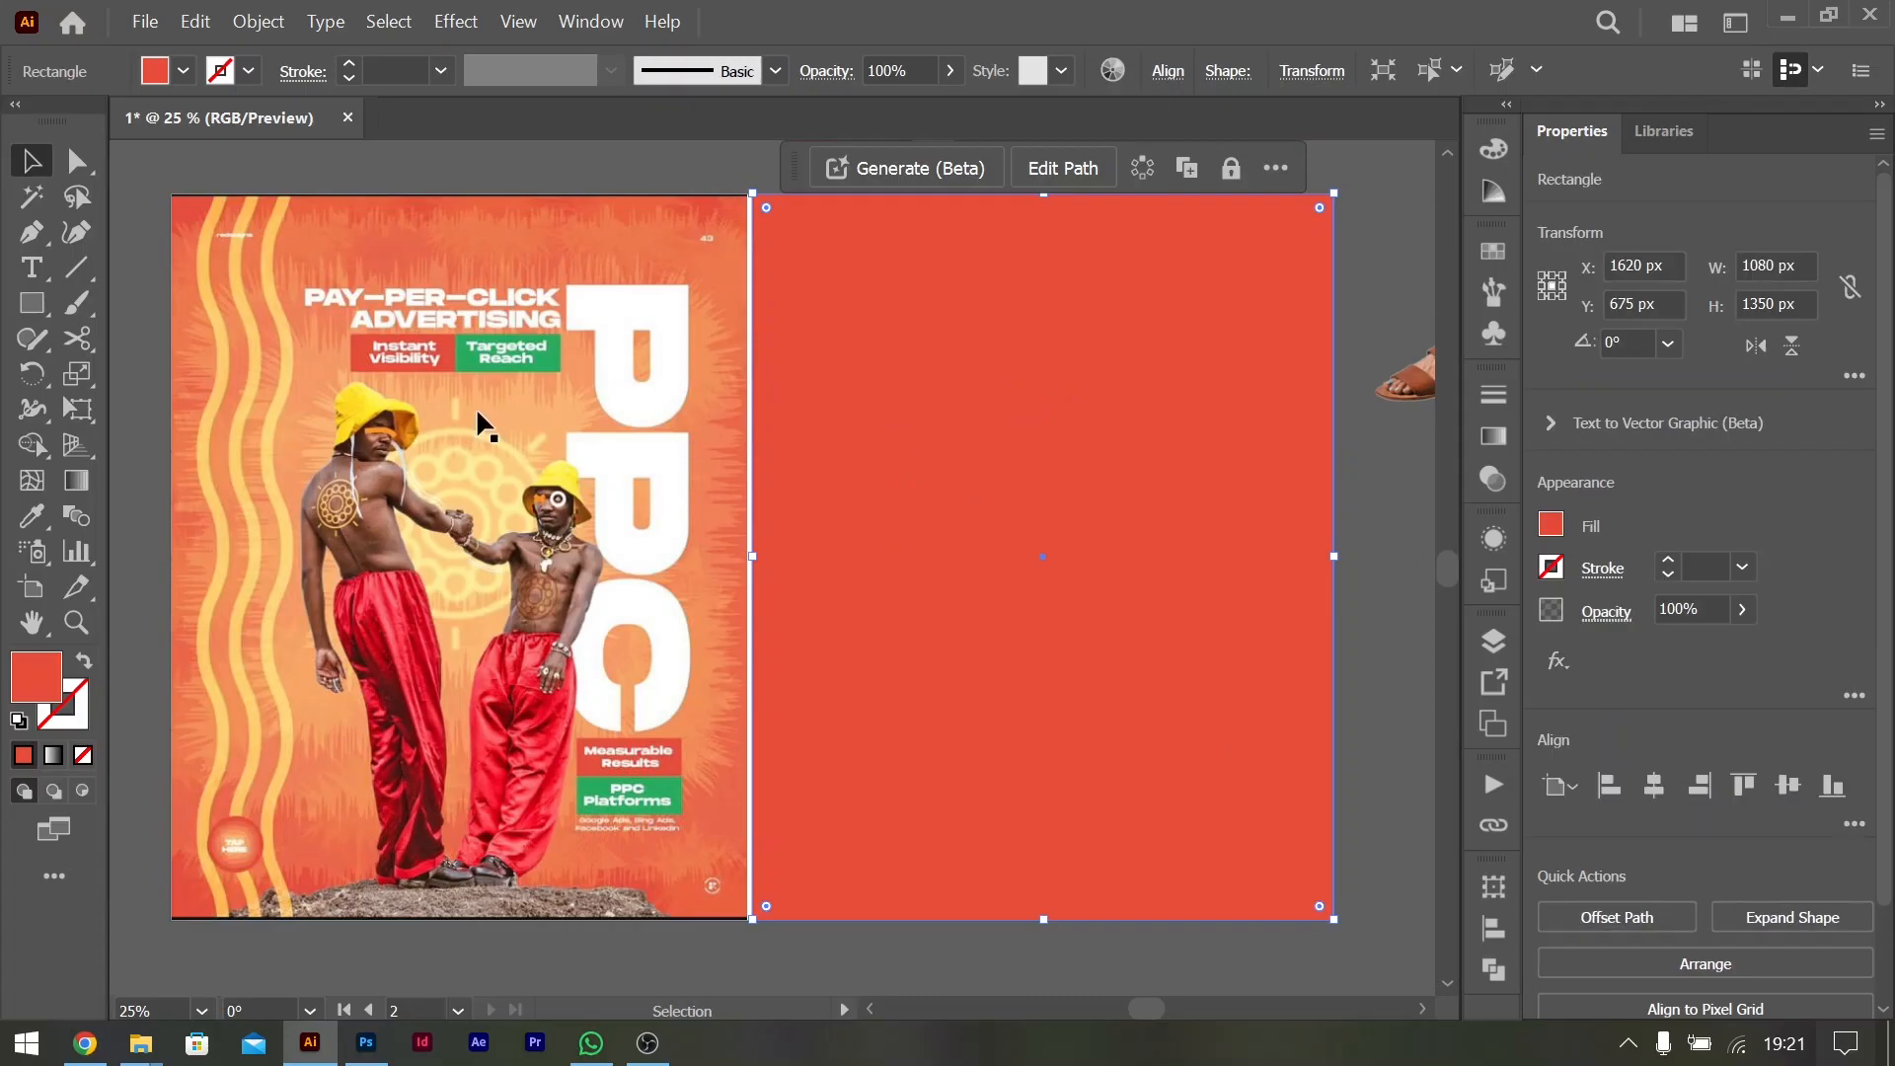
{"action": "left_click", "coordinate": [32, 303]}
{"action": "mouse_move", "coordinate": [933, 394]}
{"action": "left_mouse_down"}
{"action": "mouse_move", "coordinate": [1153, 666]}
{"action": "mouse_move", "coordinate": [1155, 719]}
{"action": "mouse_move", "coordinate": [1159, 699]}
{"action": "left_mouse_up"}
{"action": "scroll", "coordinate": [1158, 477], "scroll_direction": "up", "scroll_amount": 1}
{"action": "left_click", "coordinate": [31, 516]}
{"action": "left_click", "coordinate": [947, 171]}
{"action": "key", "text": "v"}
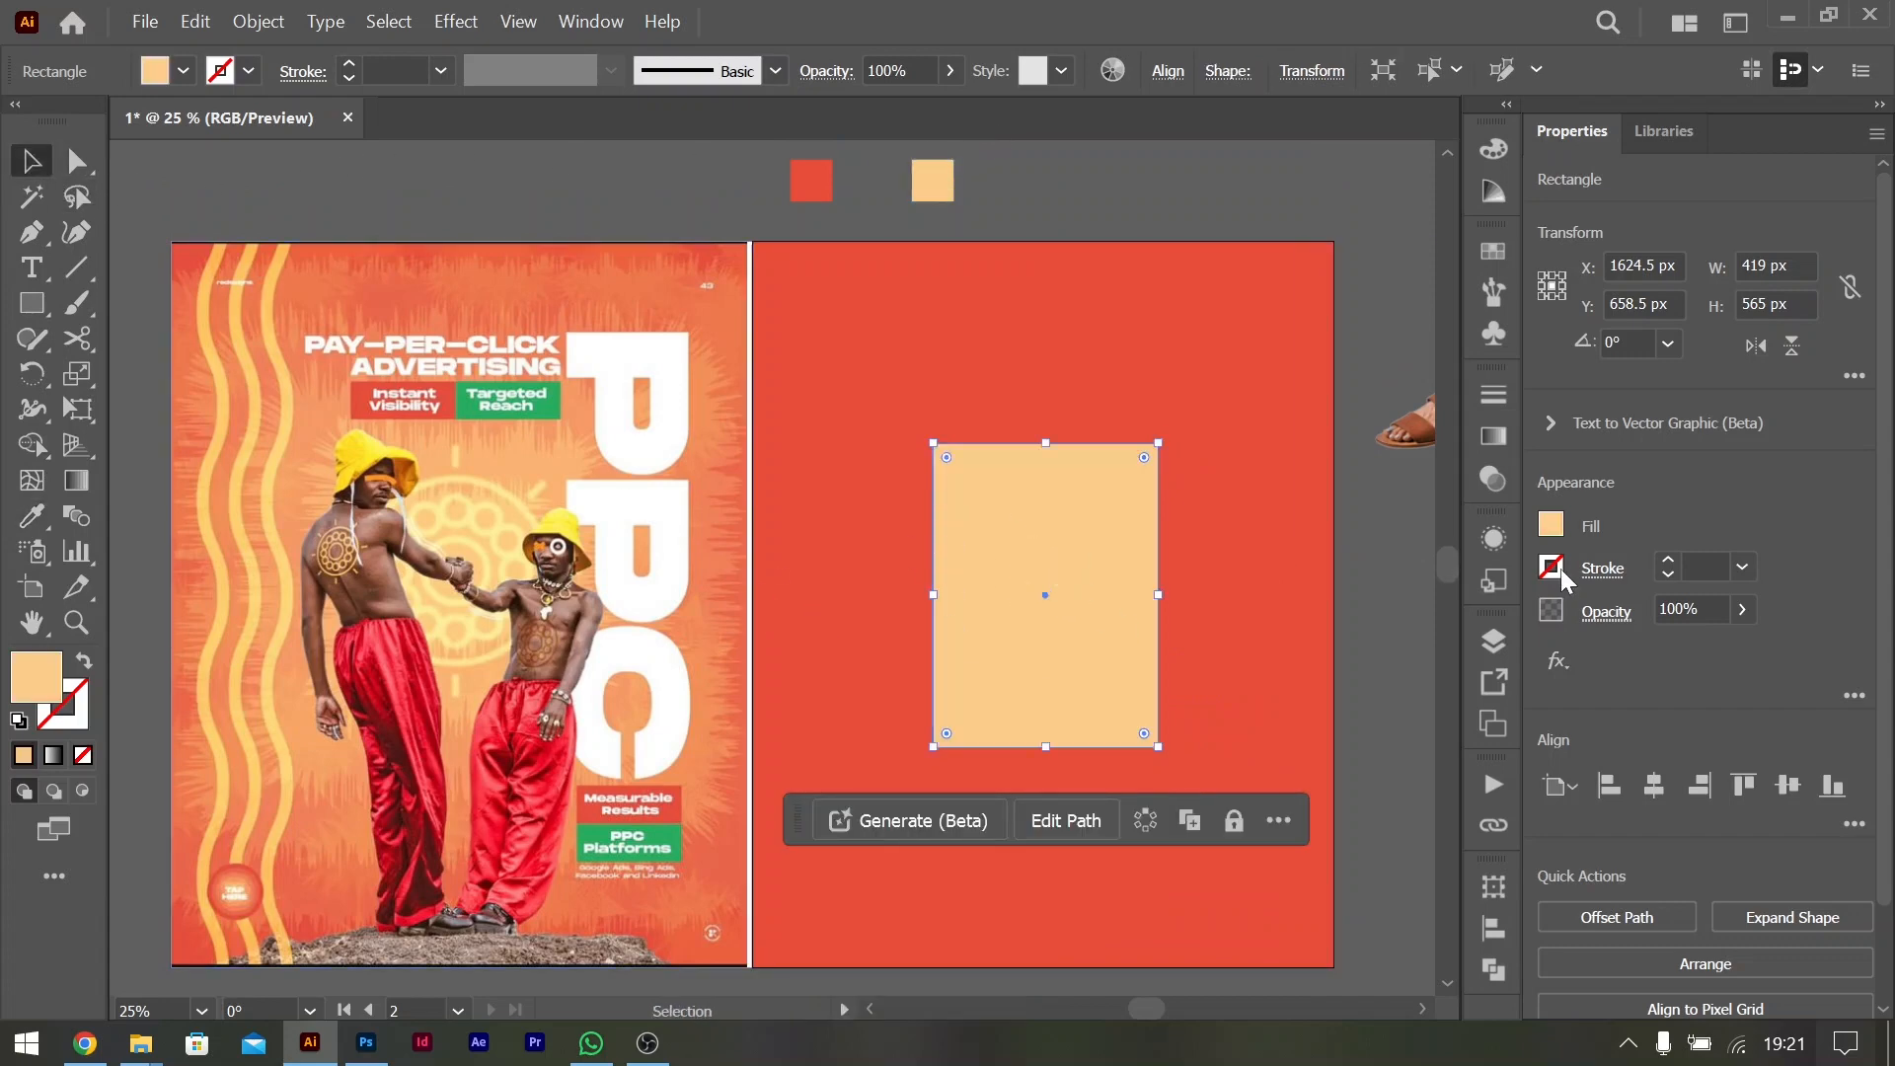
Adjust the small rectangle's fill in HSB to a pale yellow, #FBE7A6, with hue about 46° and saturation about 34%
{"action": "left_click", "coordinate": [1551, 524]}
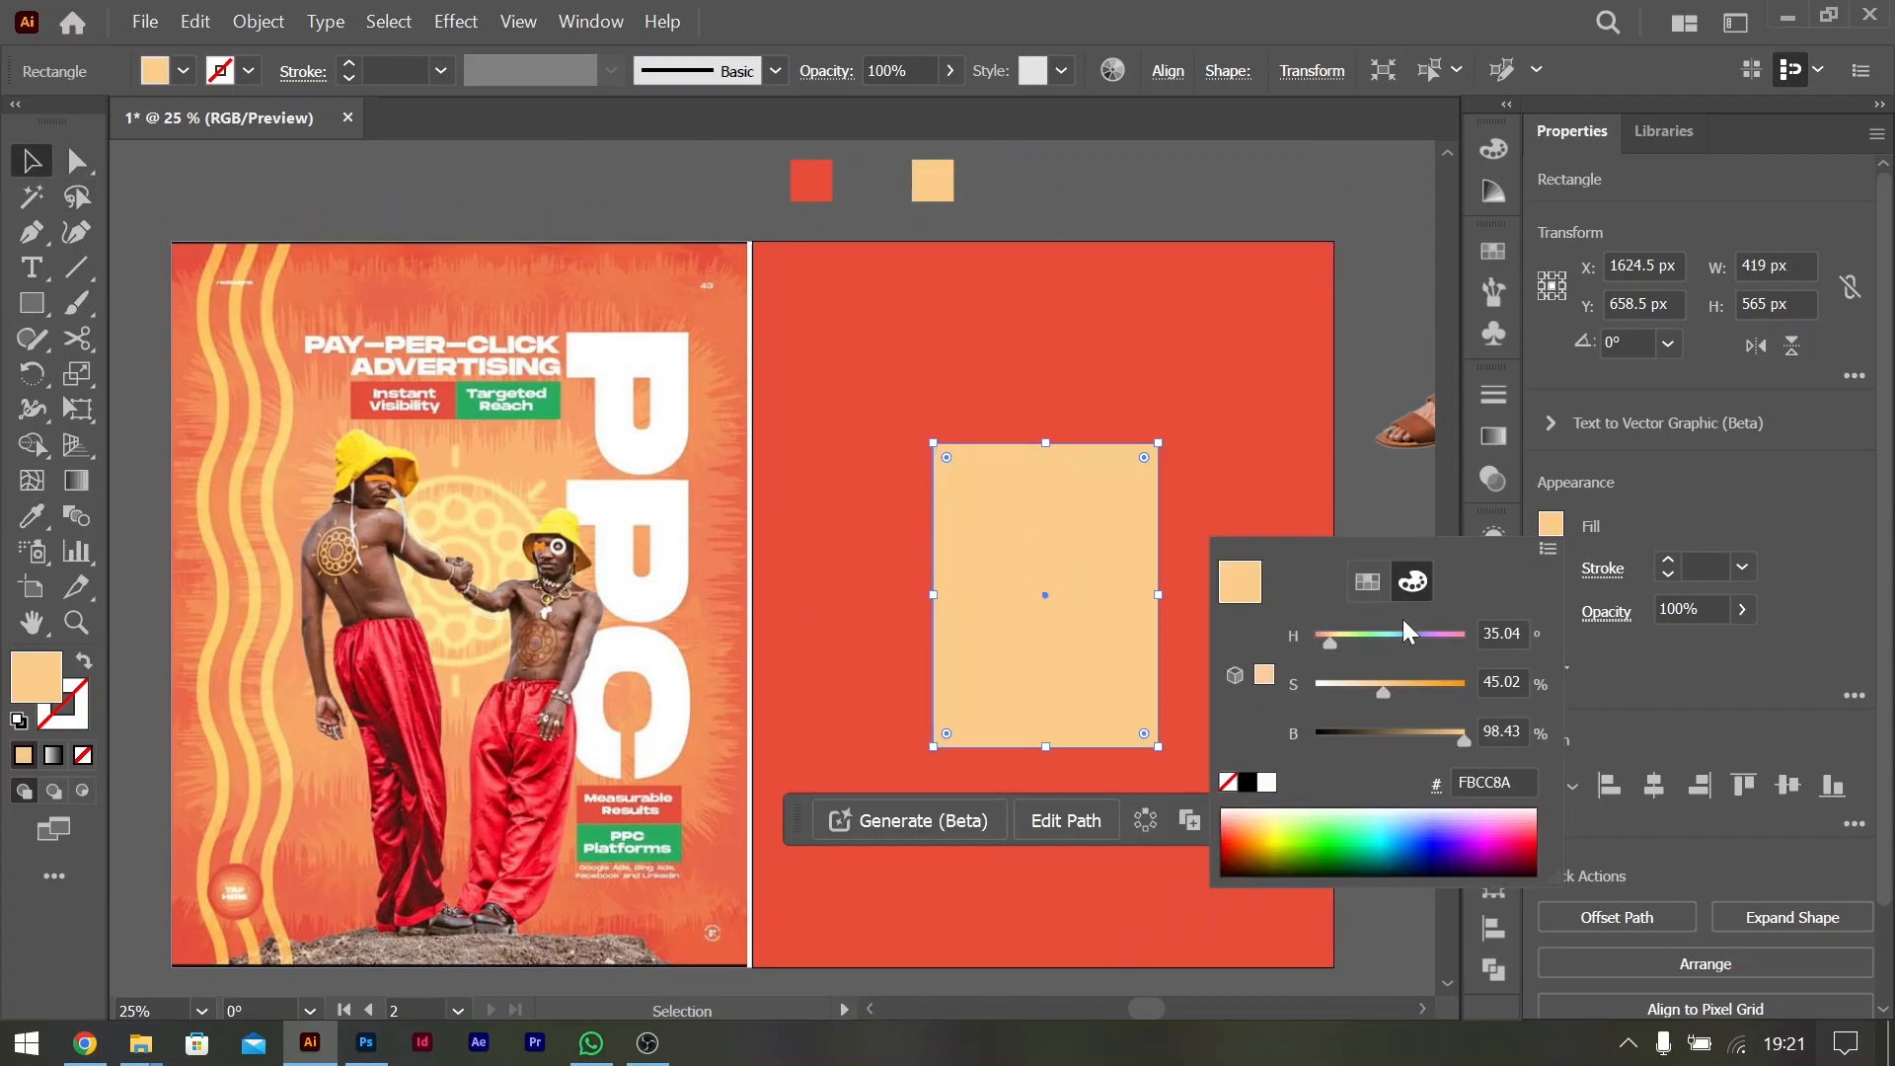
{"action": "mouse_move", "coordinate": [1380, 705]}
{"action": "left_mouse_down"}
{"action": "mouse_move", "coordinate": [1350, 697]}
{"action": "mouse_move", "coordinate": [1369, 696]}
{"action": "left_mouse_up"}
{"action": "left_click", "coordinate": [1543, 550]}
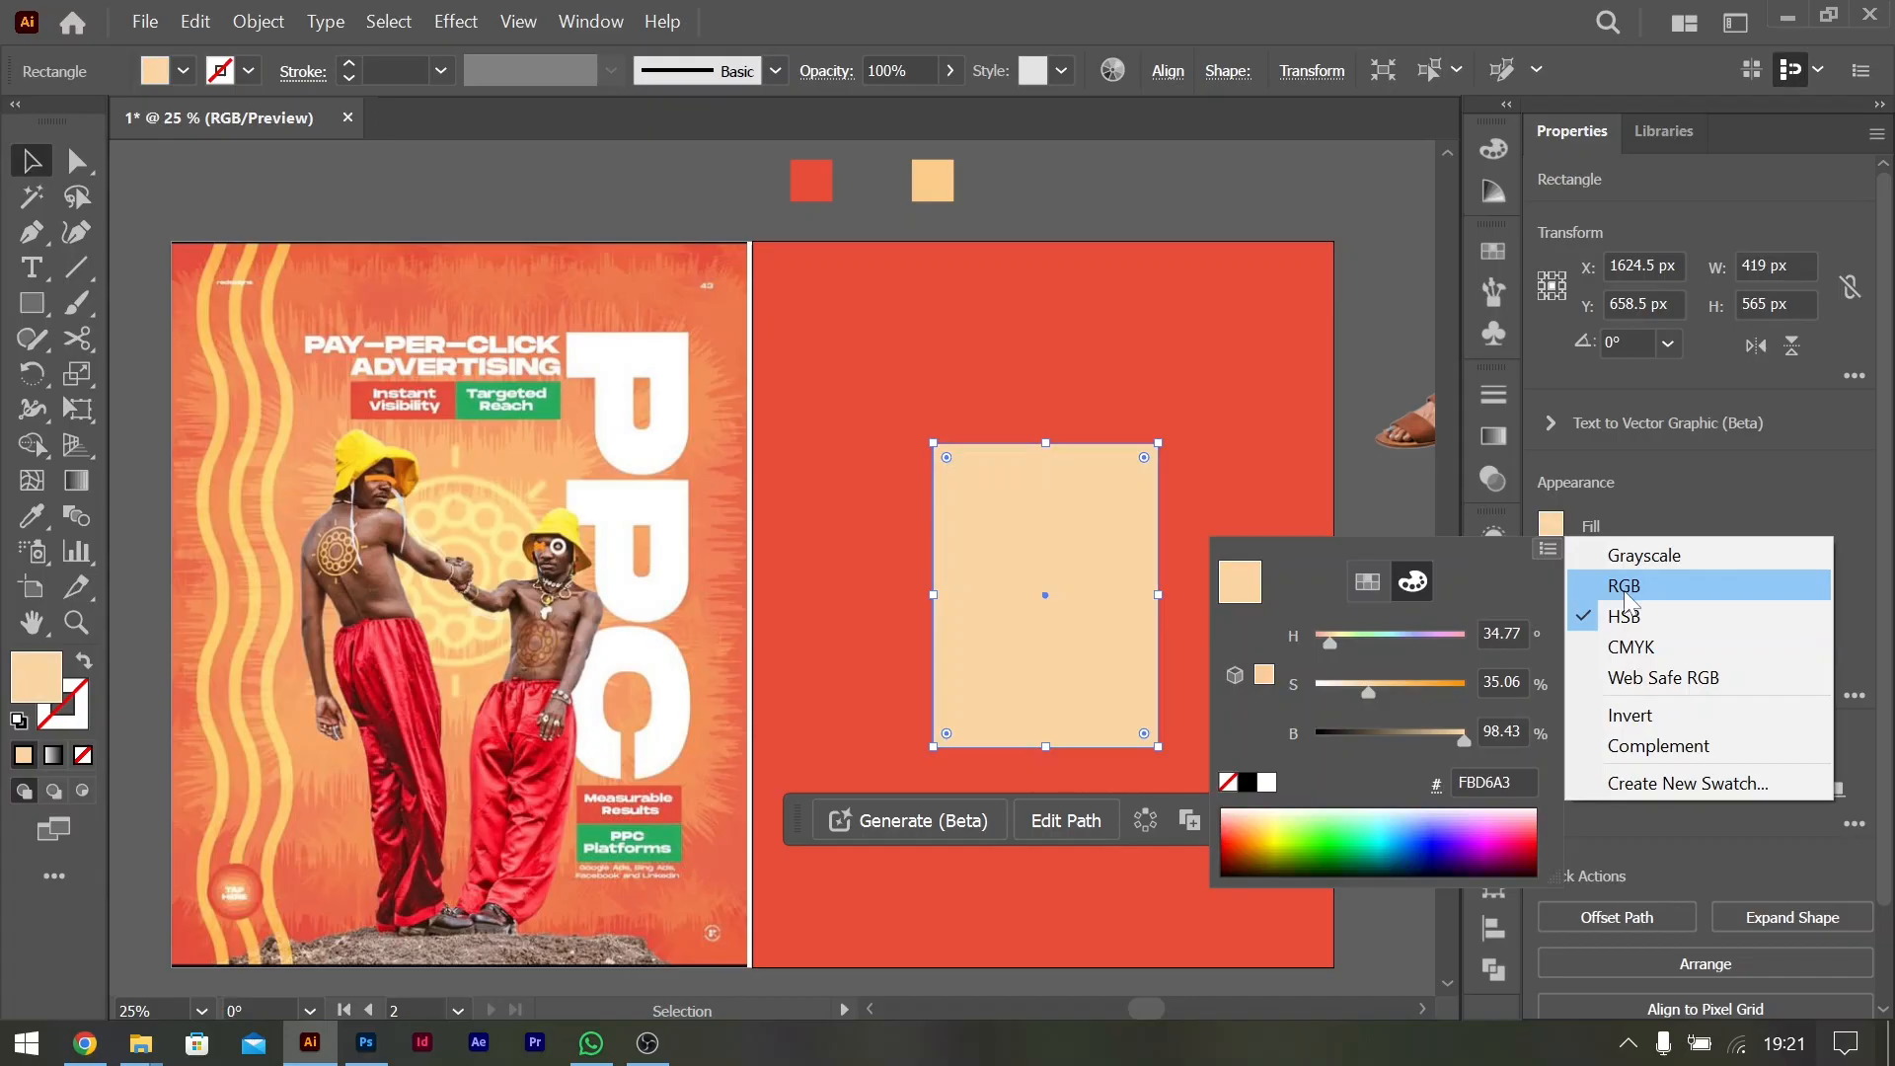
{"action": "left_click", "coordinate": [1623, 616]}
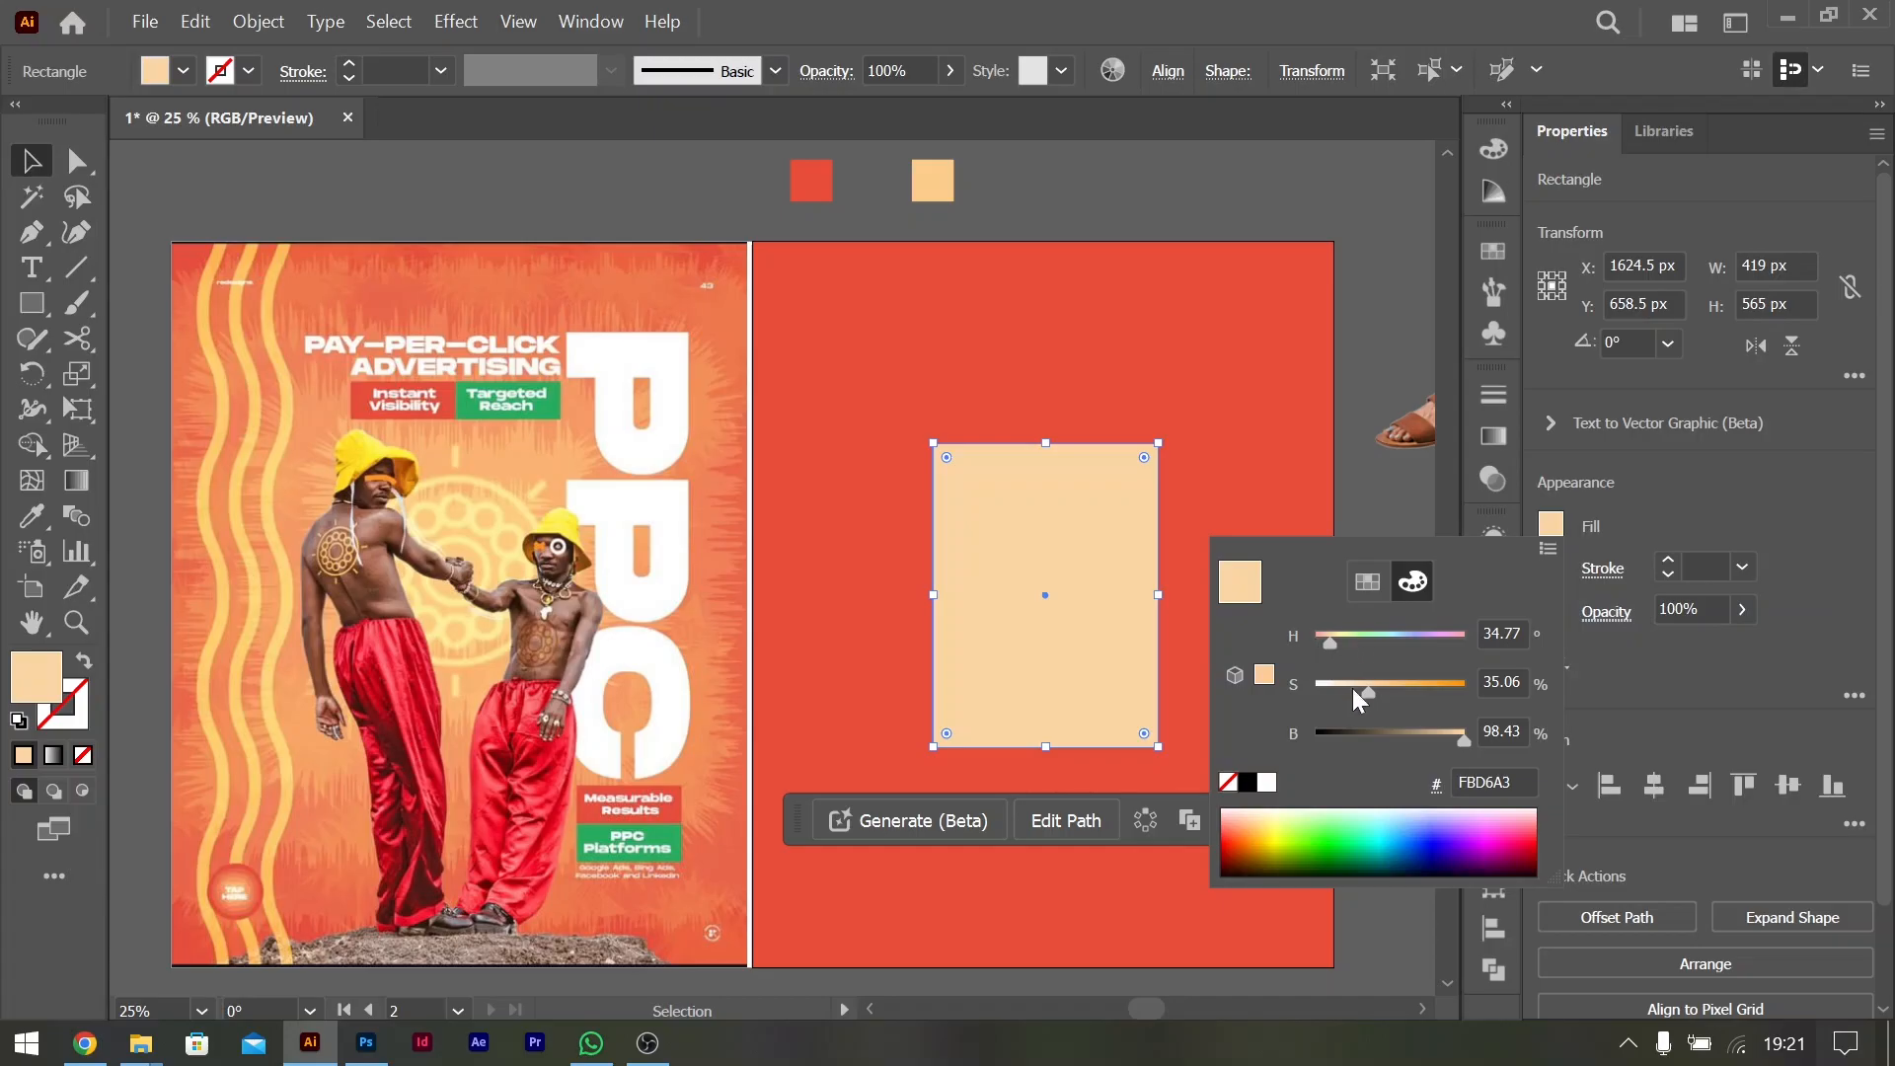
{"action": "left_click_drag", "start_coordinate": [1372, 692], "coordinate": [1335, 642]}
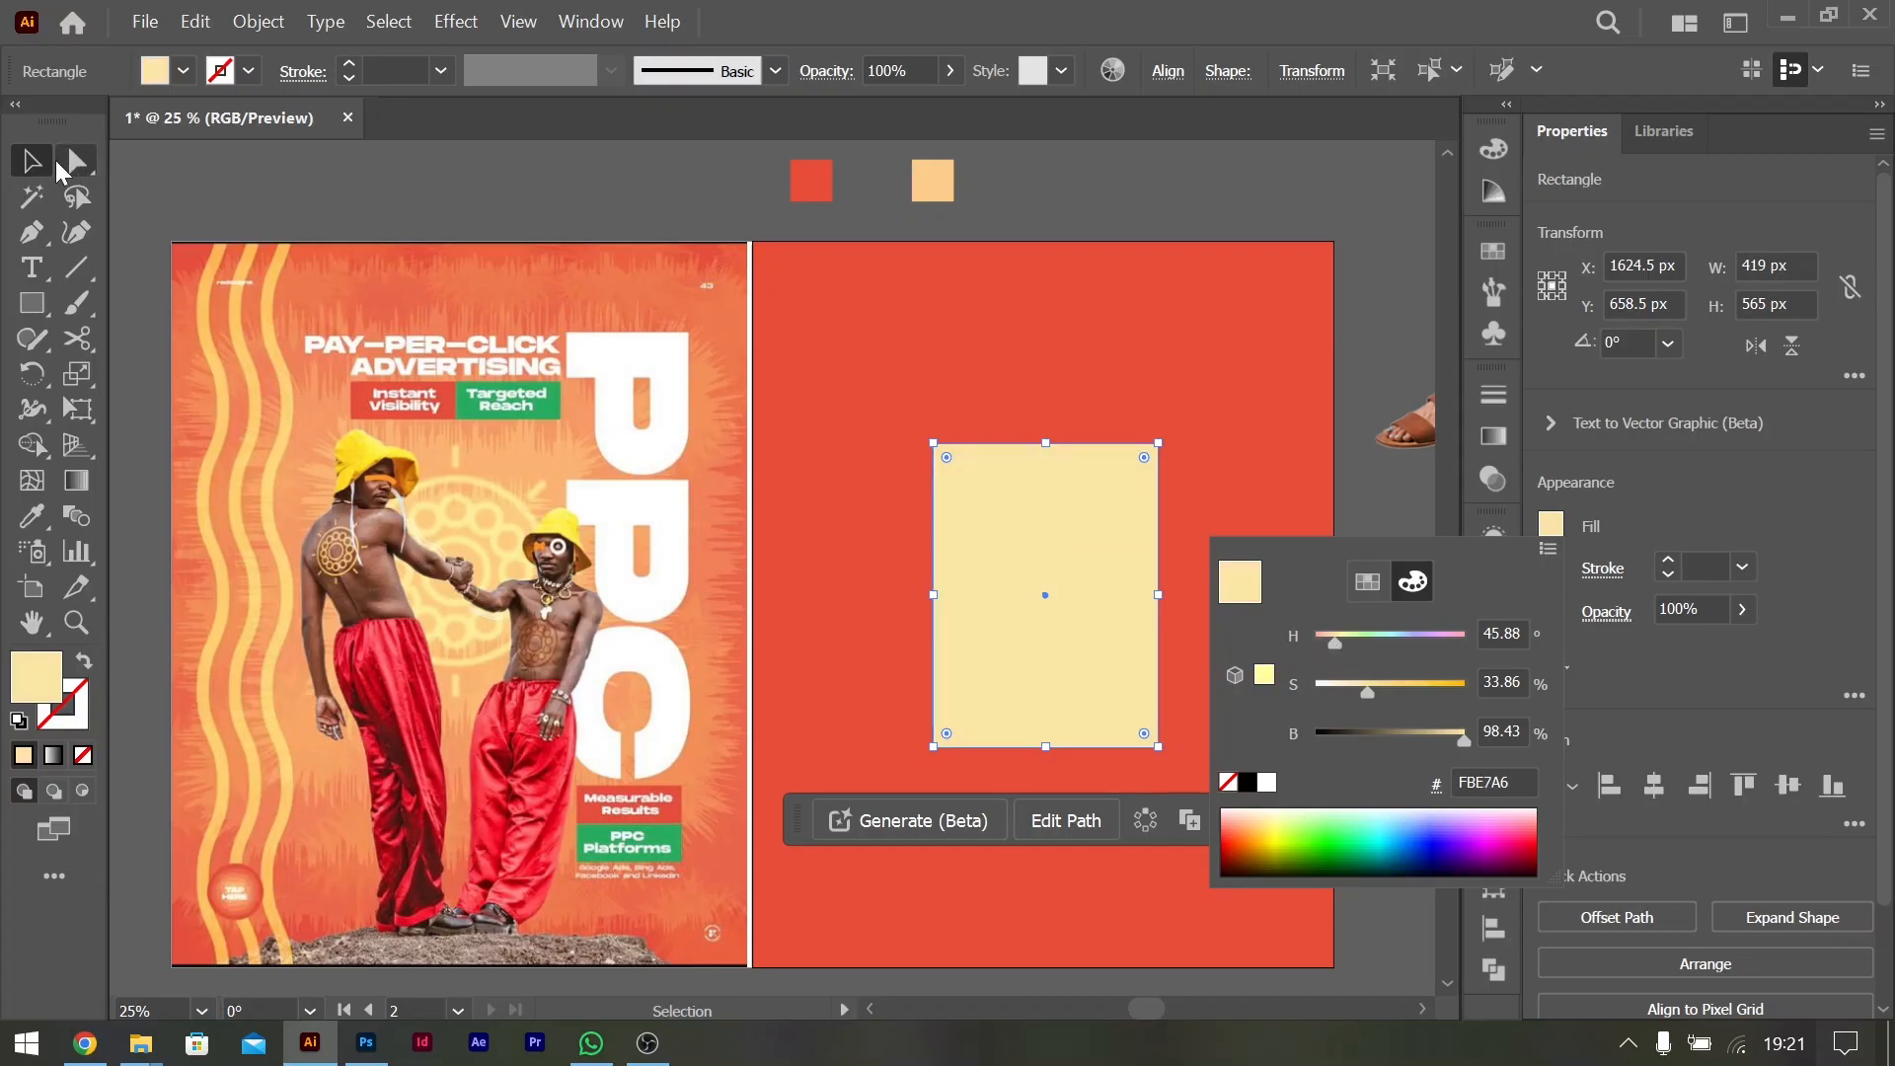
{"action": "left_click", "coordinate": [33, 160]}
{"action": "double_click", "coordinate": [1336, 487]}
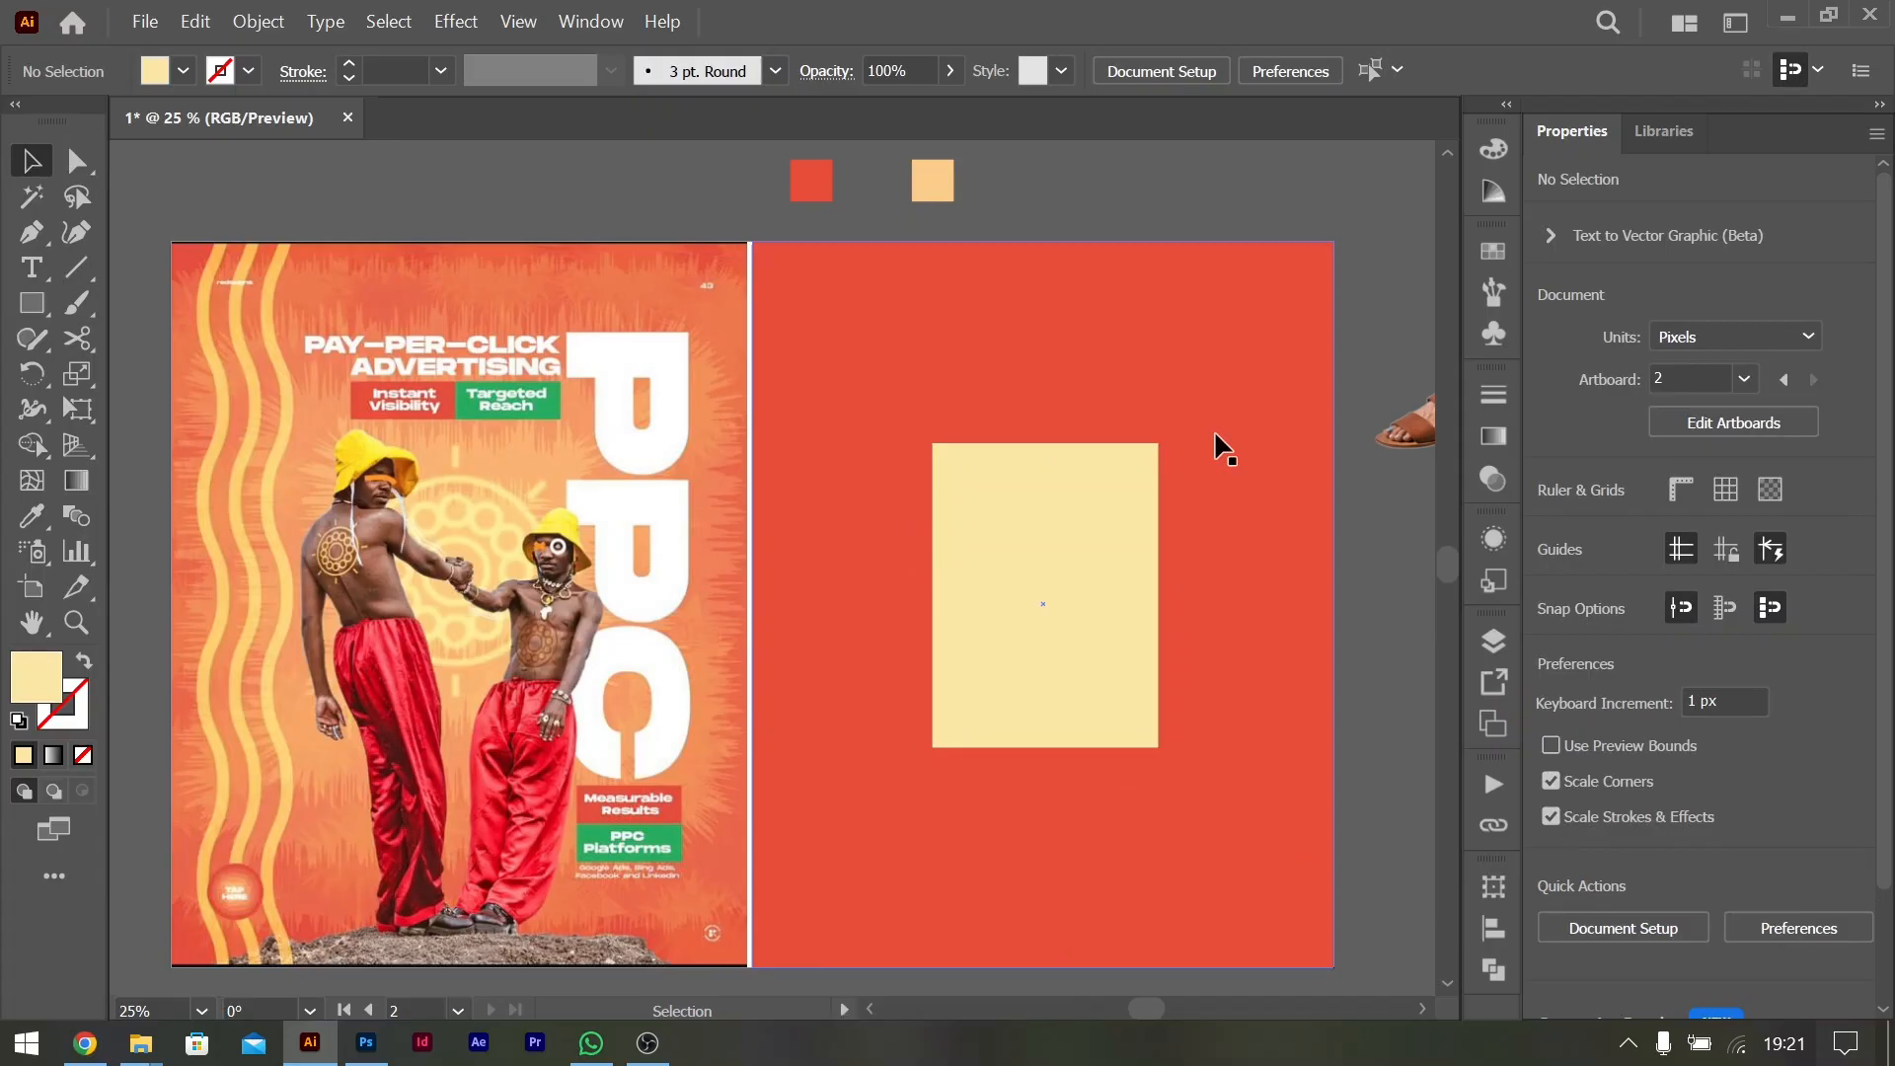
Make a blend between the pale yellow rectangle and the red background rectangle
{"action": "left_click", "coordinate": [1063, 557]}
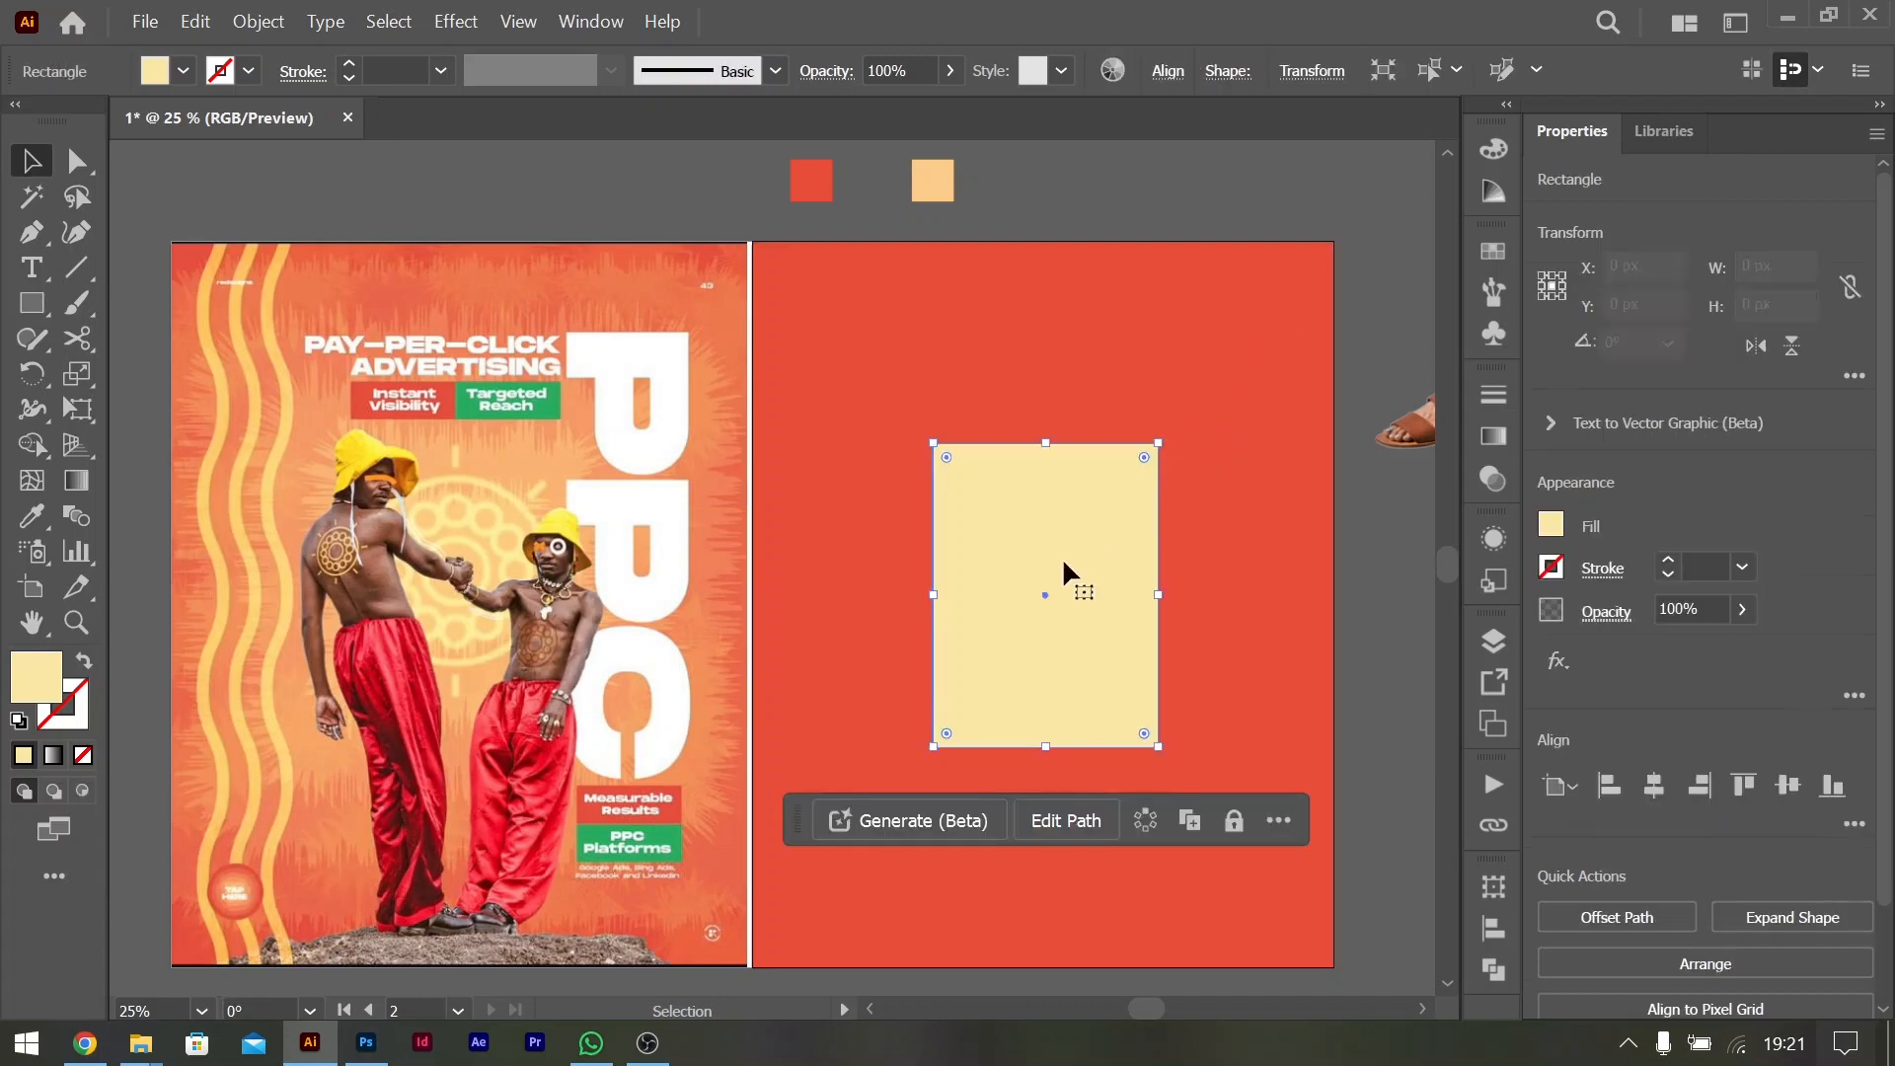
{"action": "left_click", "coordinate": [1260, 340], "text": "shift"}
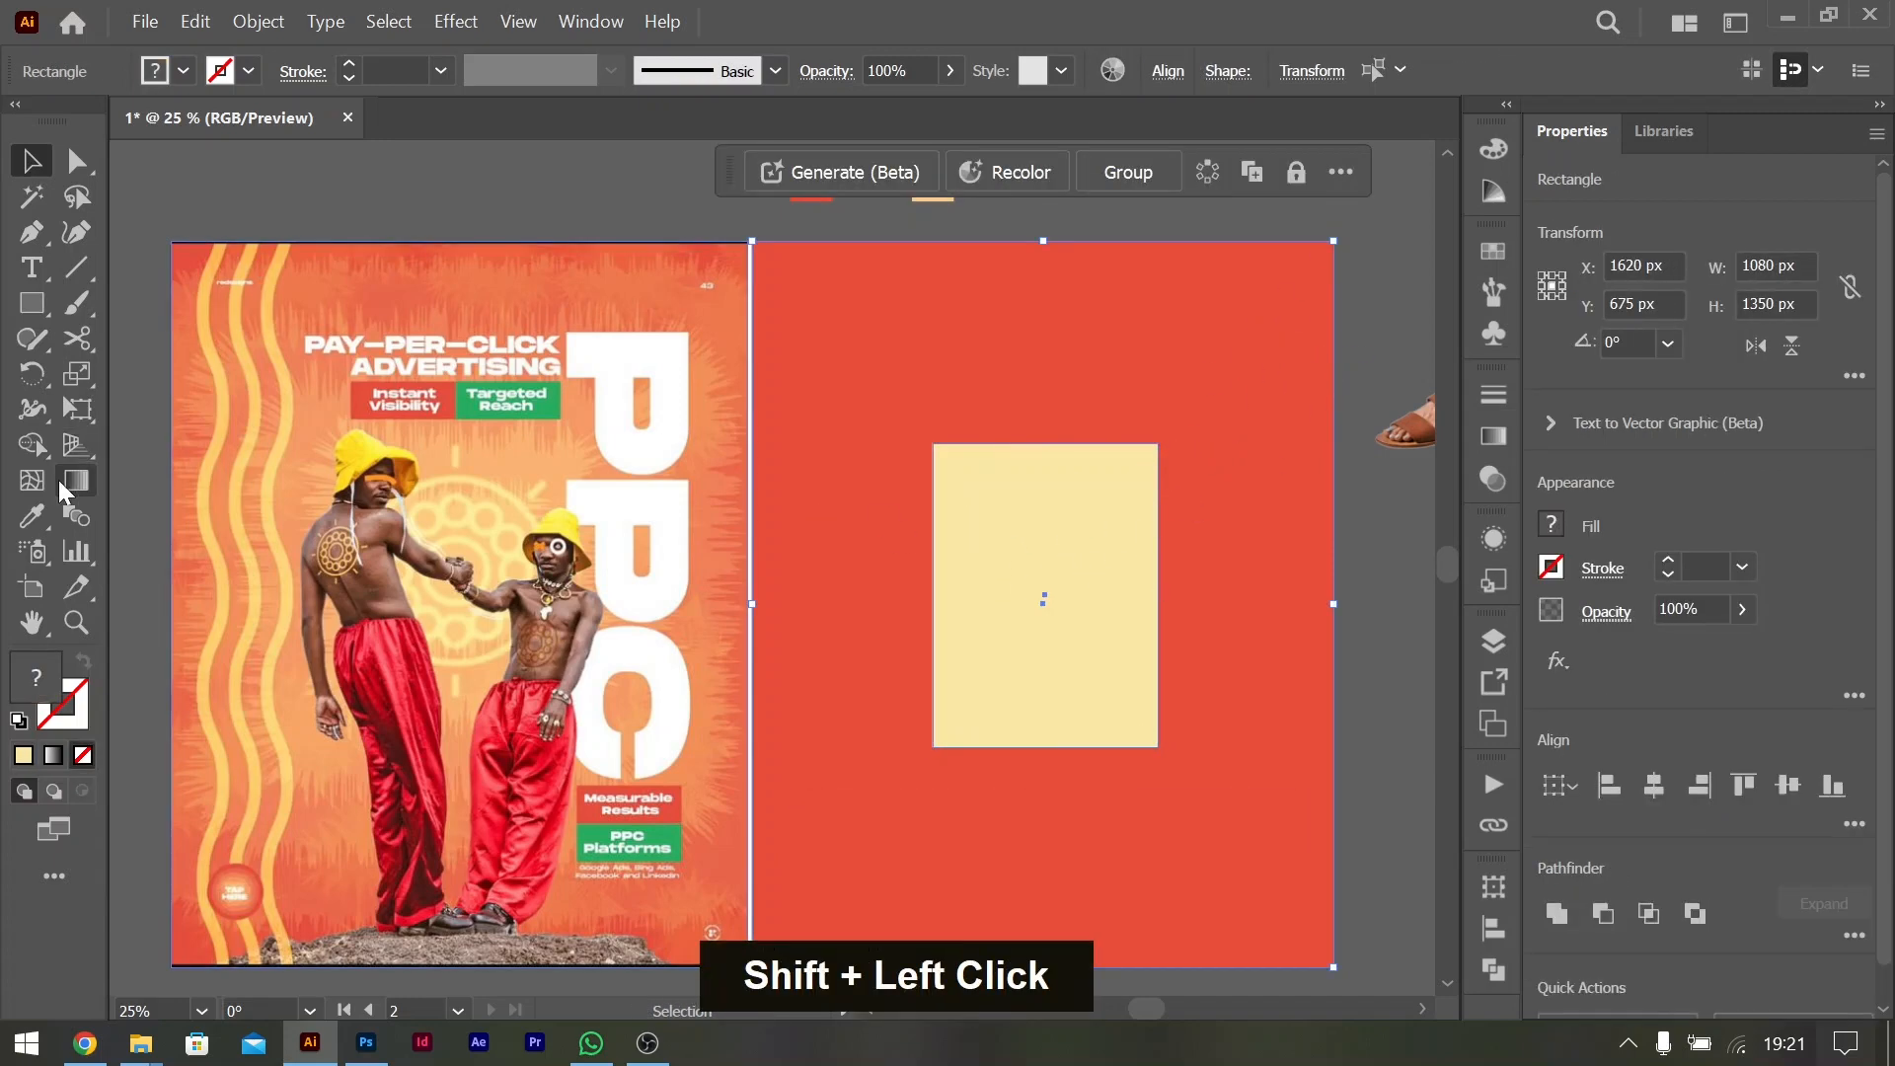
{"action": "left_click", "coordinate": [268, 29]}
{"action": "mouse_move", "coordinate": [406, 878]}
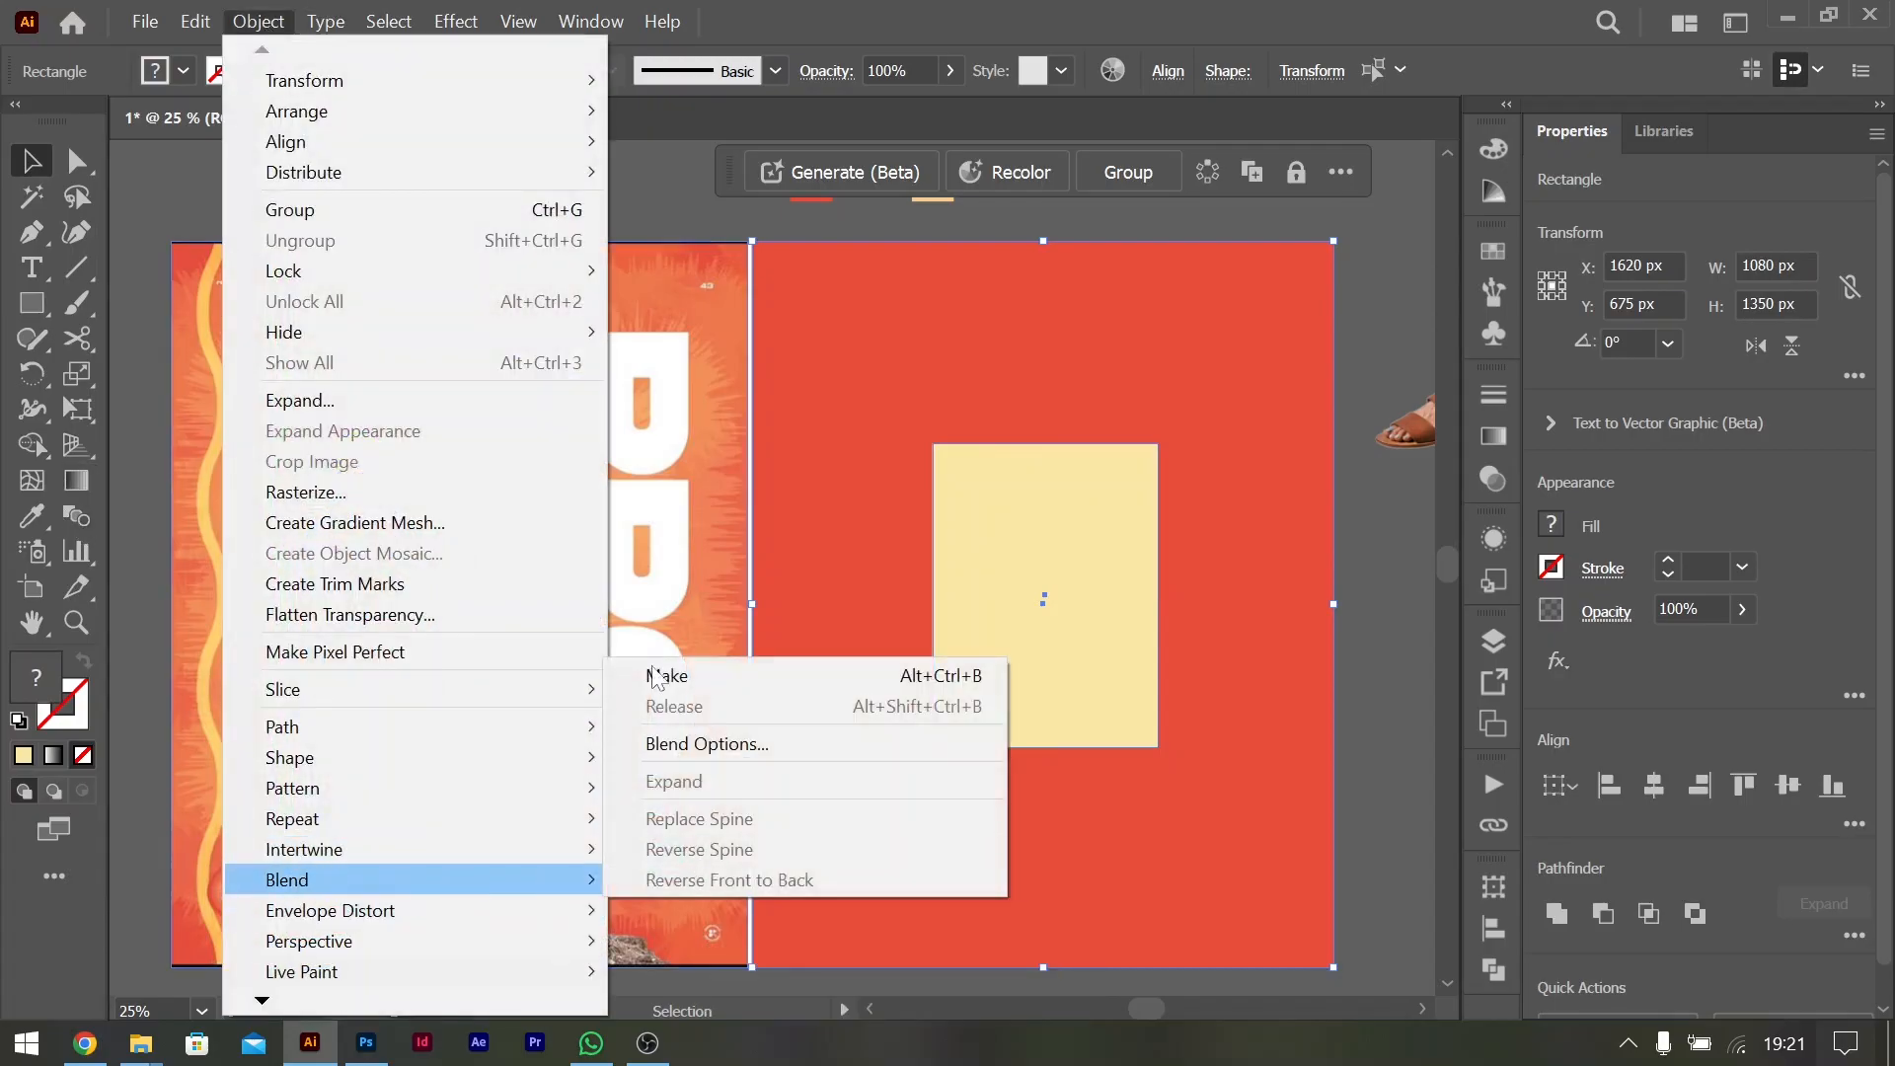
{"action": "left_click", "coordinate": [657, 677]}
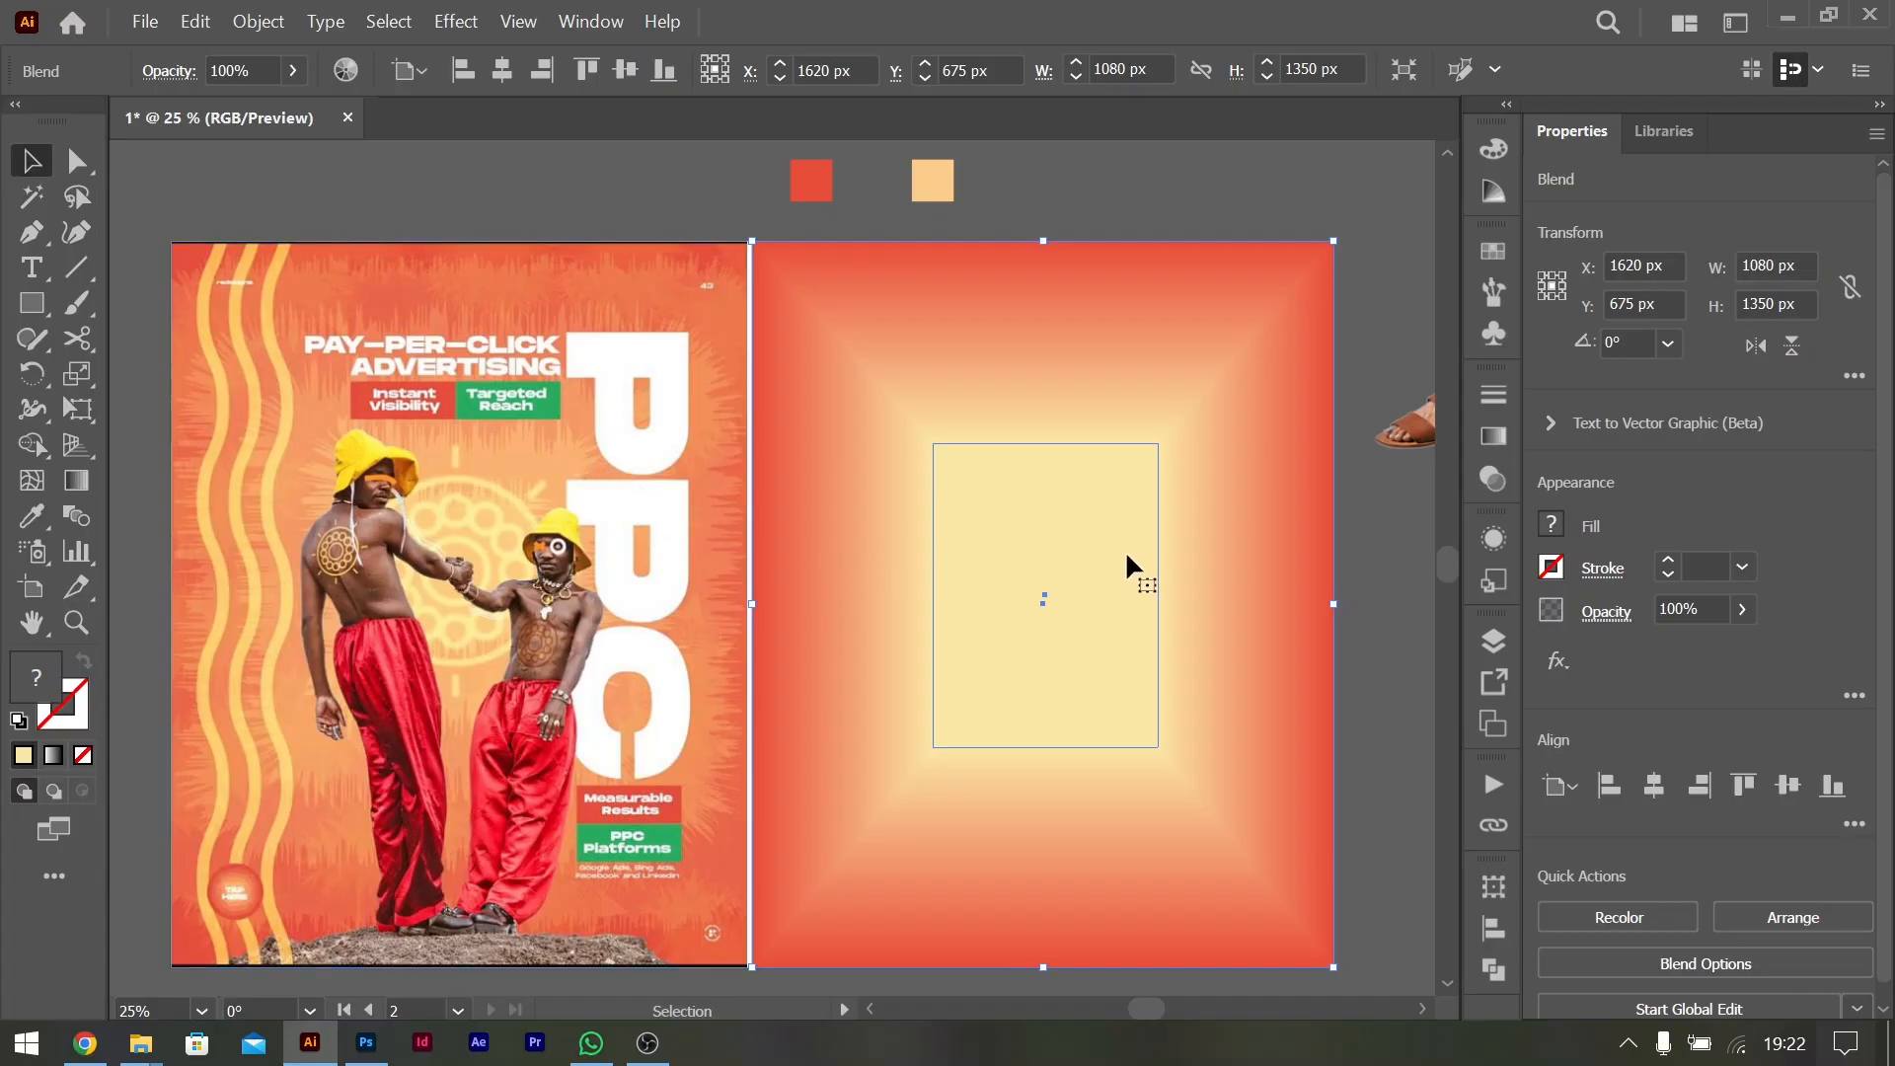
Isolate the blend, try moving its inner pale yellow rectangle to the left, and undo the move
{"action": "double_click", "coordinate": [1072, 559]}
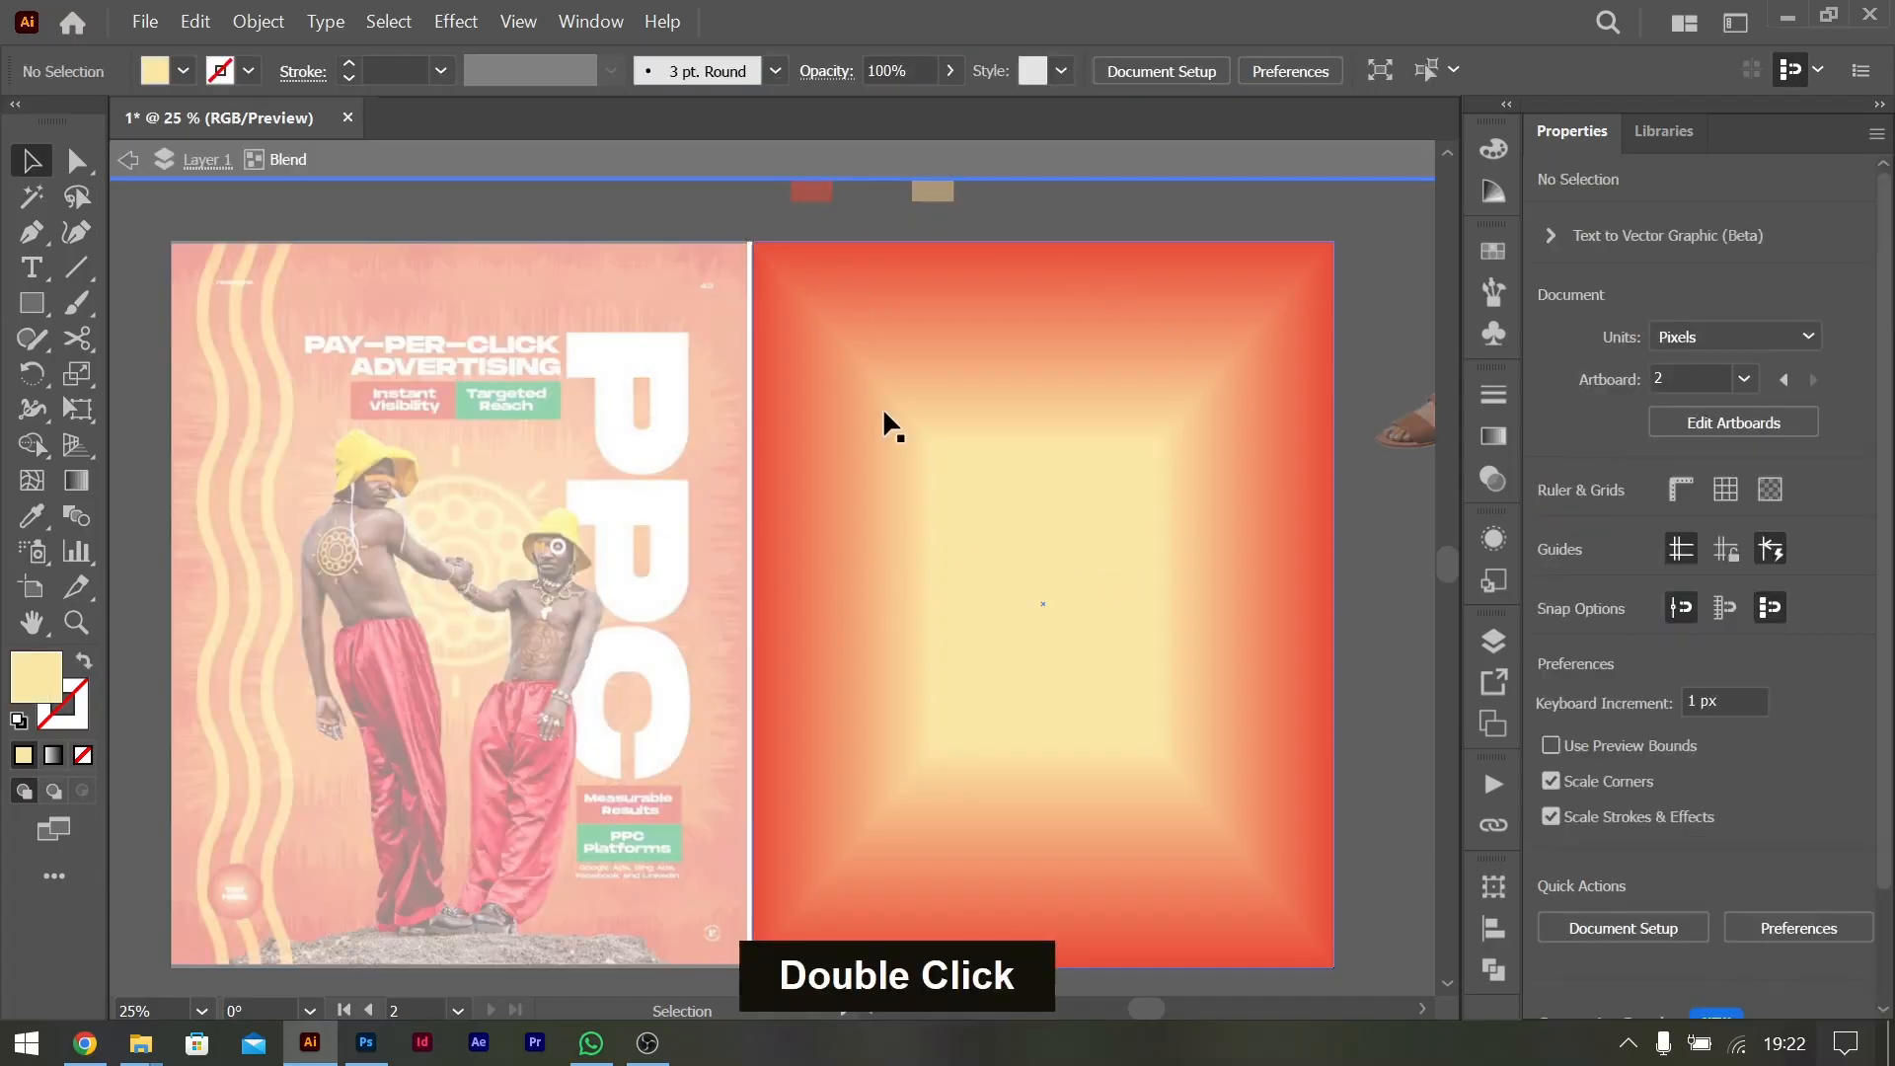
{"action": "left_click_drag", "start_coordinate": [1145, 587], "coordinate": [937, 578]}
{"action": "key", "text": "ctrl+z"}
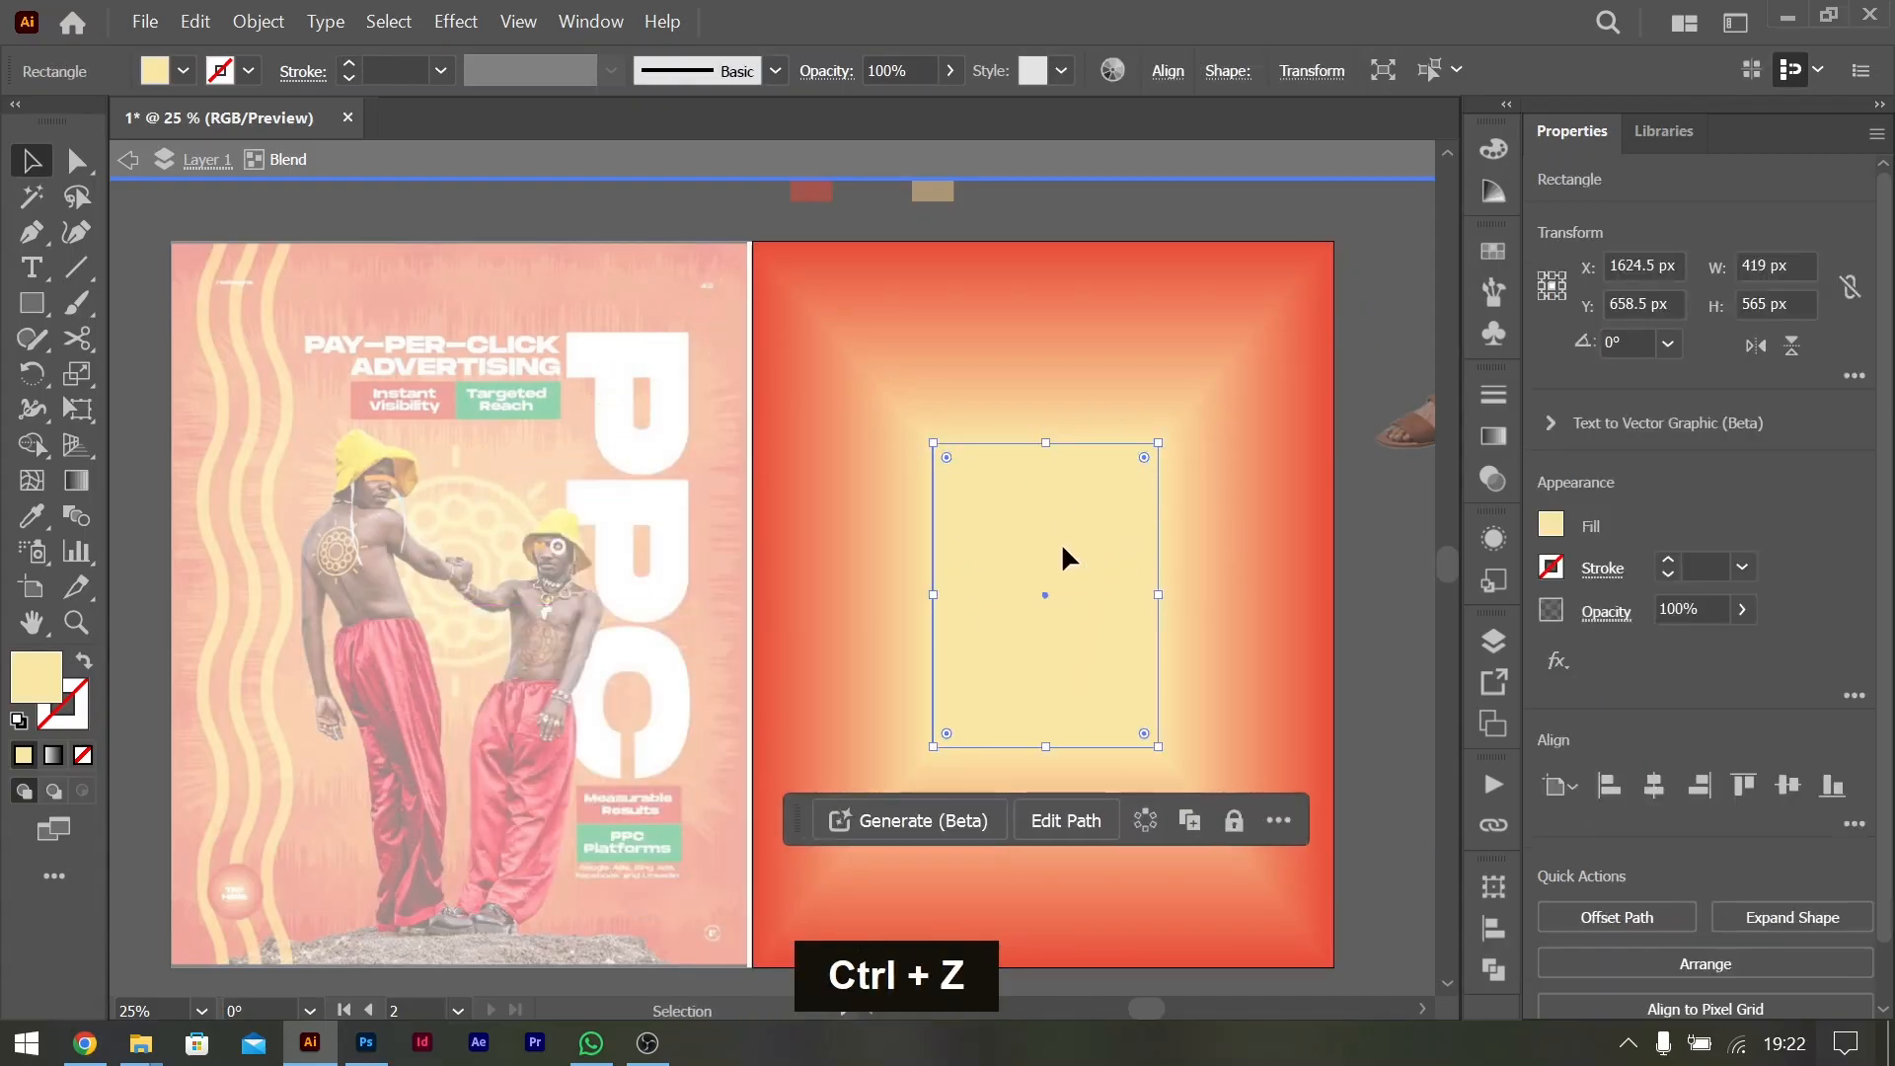
Add a Roughen effect to the blend's inner pale yellow rectangle and set its relative size to 20%
{"action": "left_click", "coordinate": [456, 20]}
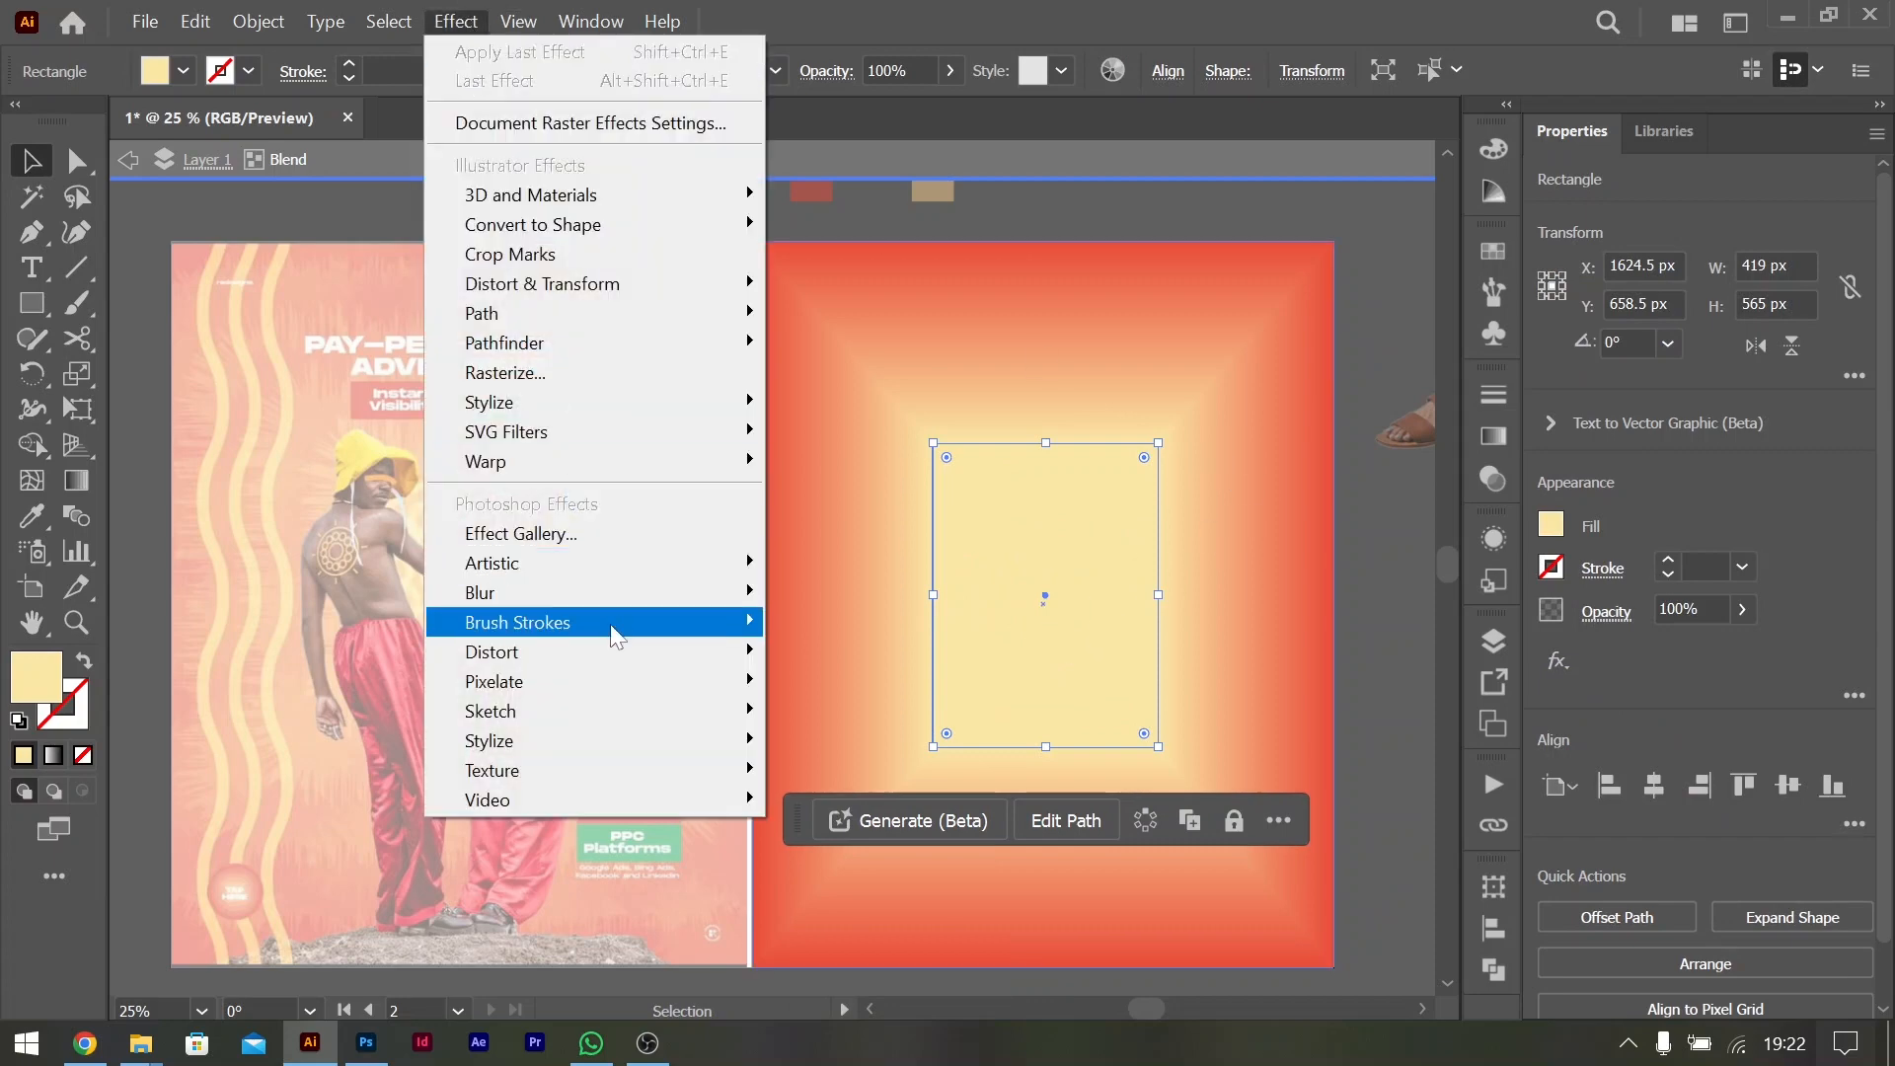
{"action": "mouse_move", "coordinate": [588, 282]}
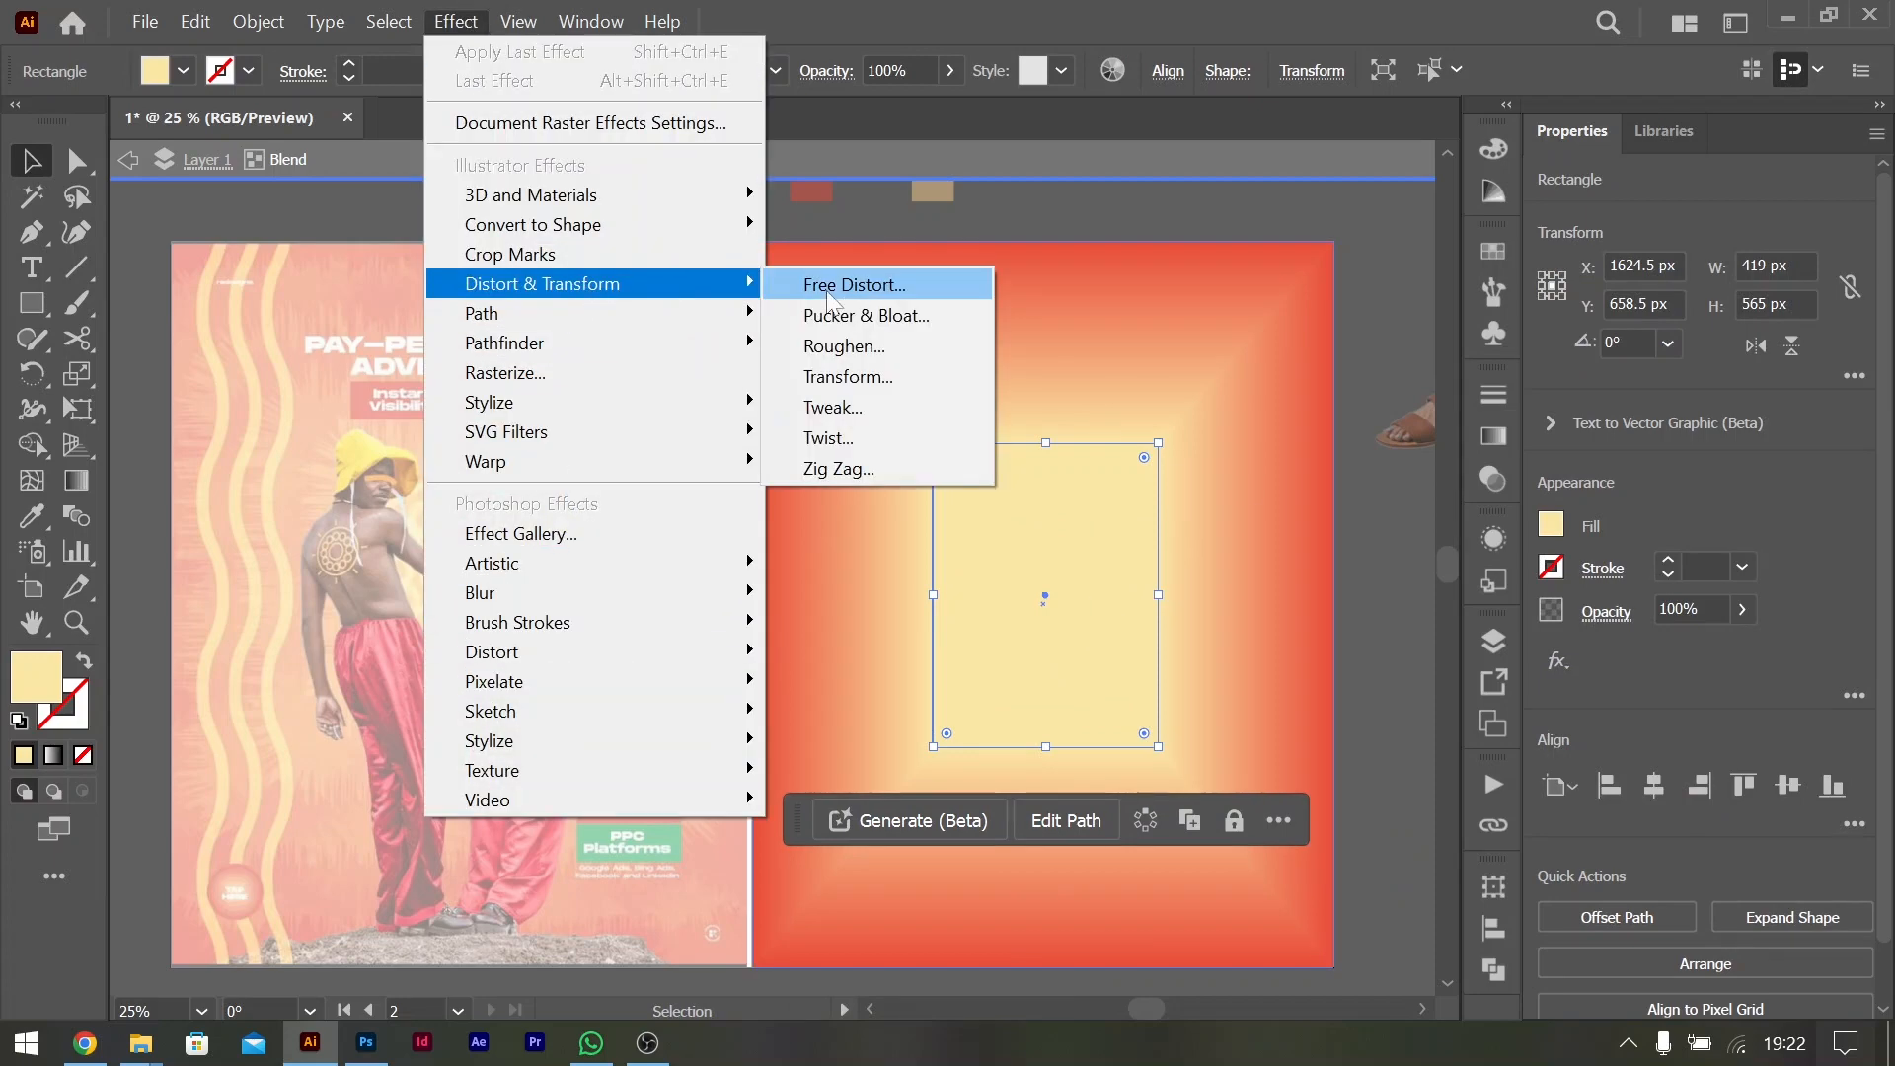
{"action": "left_click", "coordinate": [844, 345]}
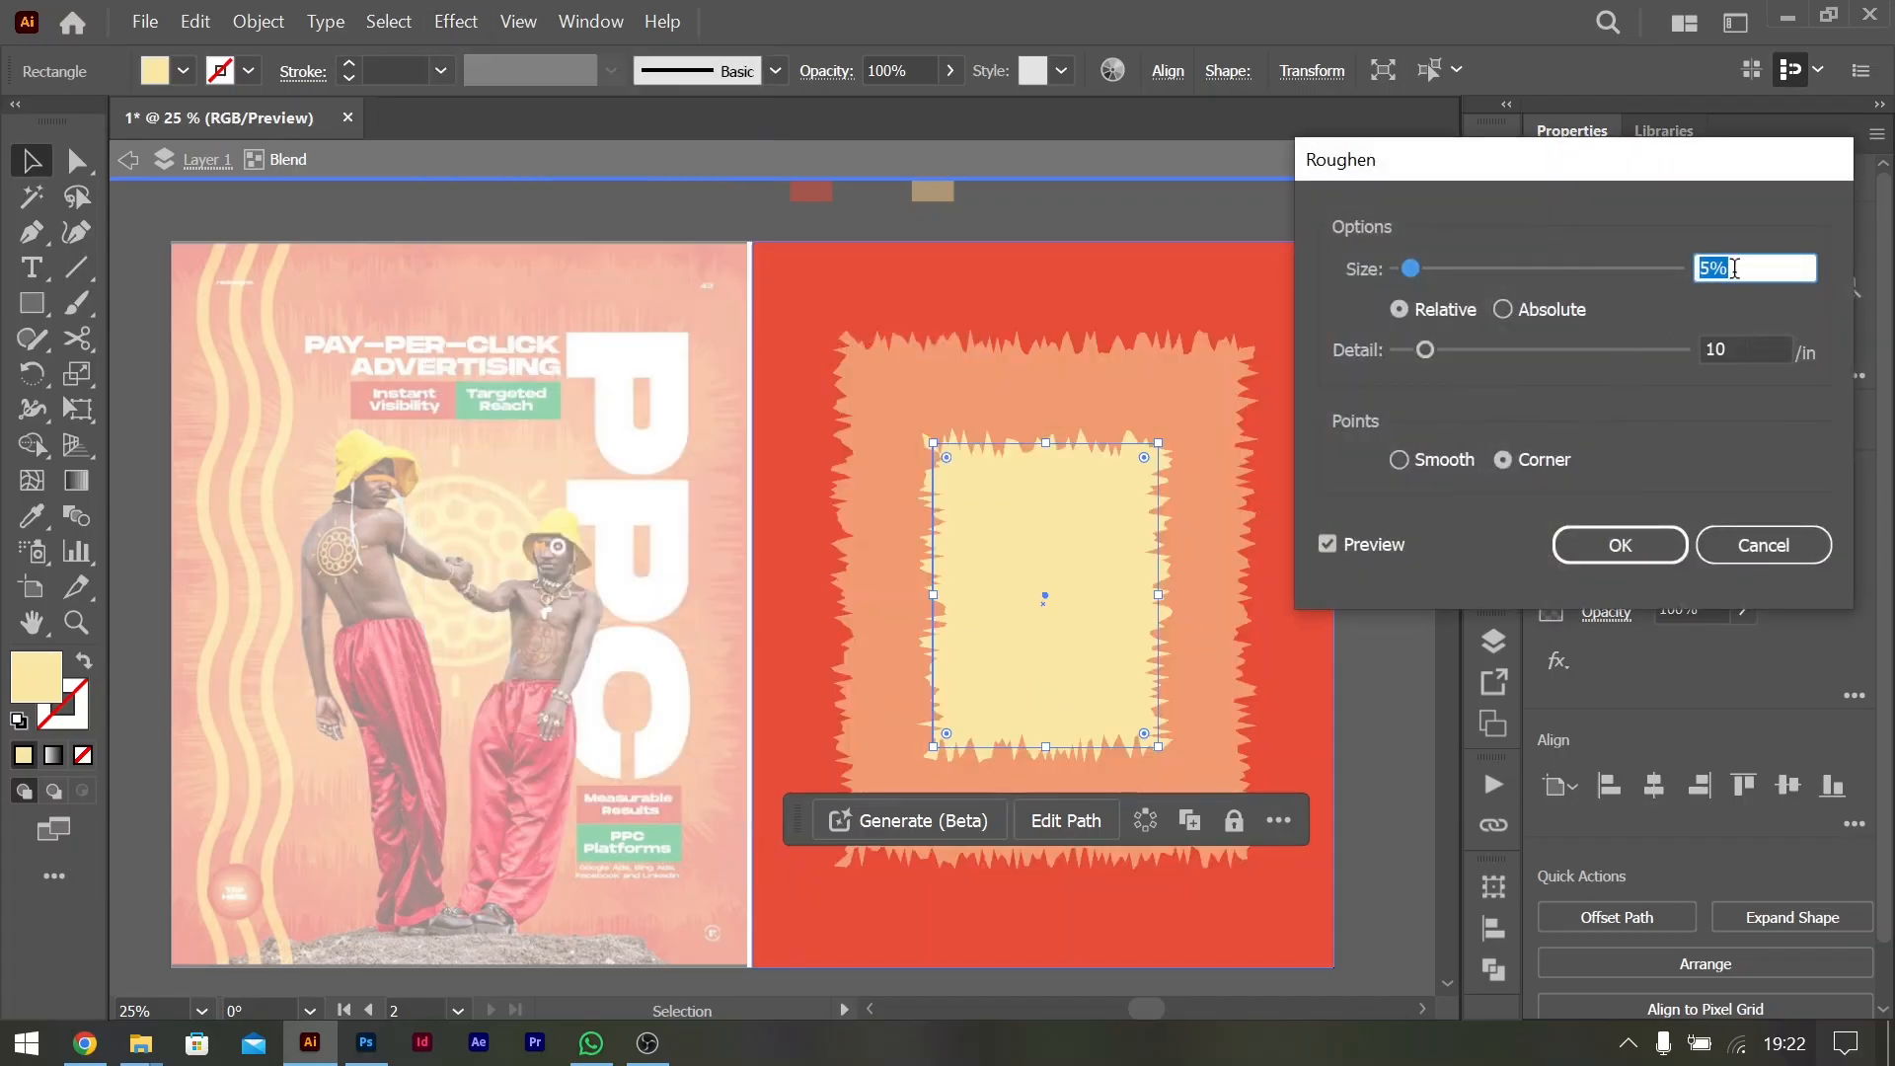
{"action": "key", "text": "Up"}
{"action": "key", "text": "Down"}
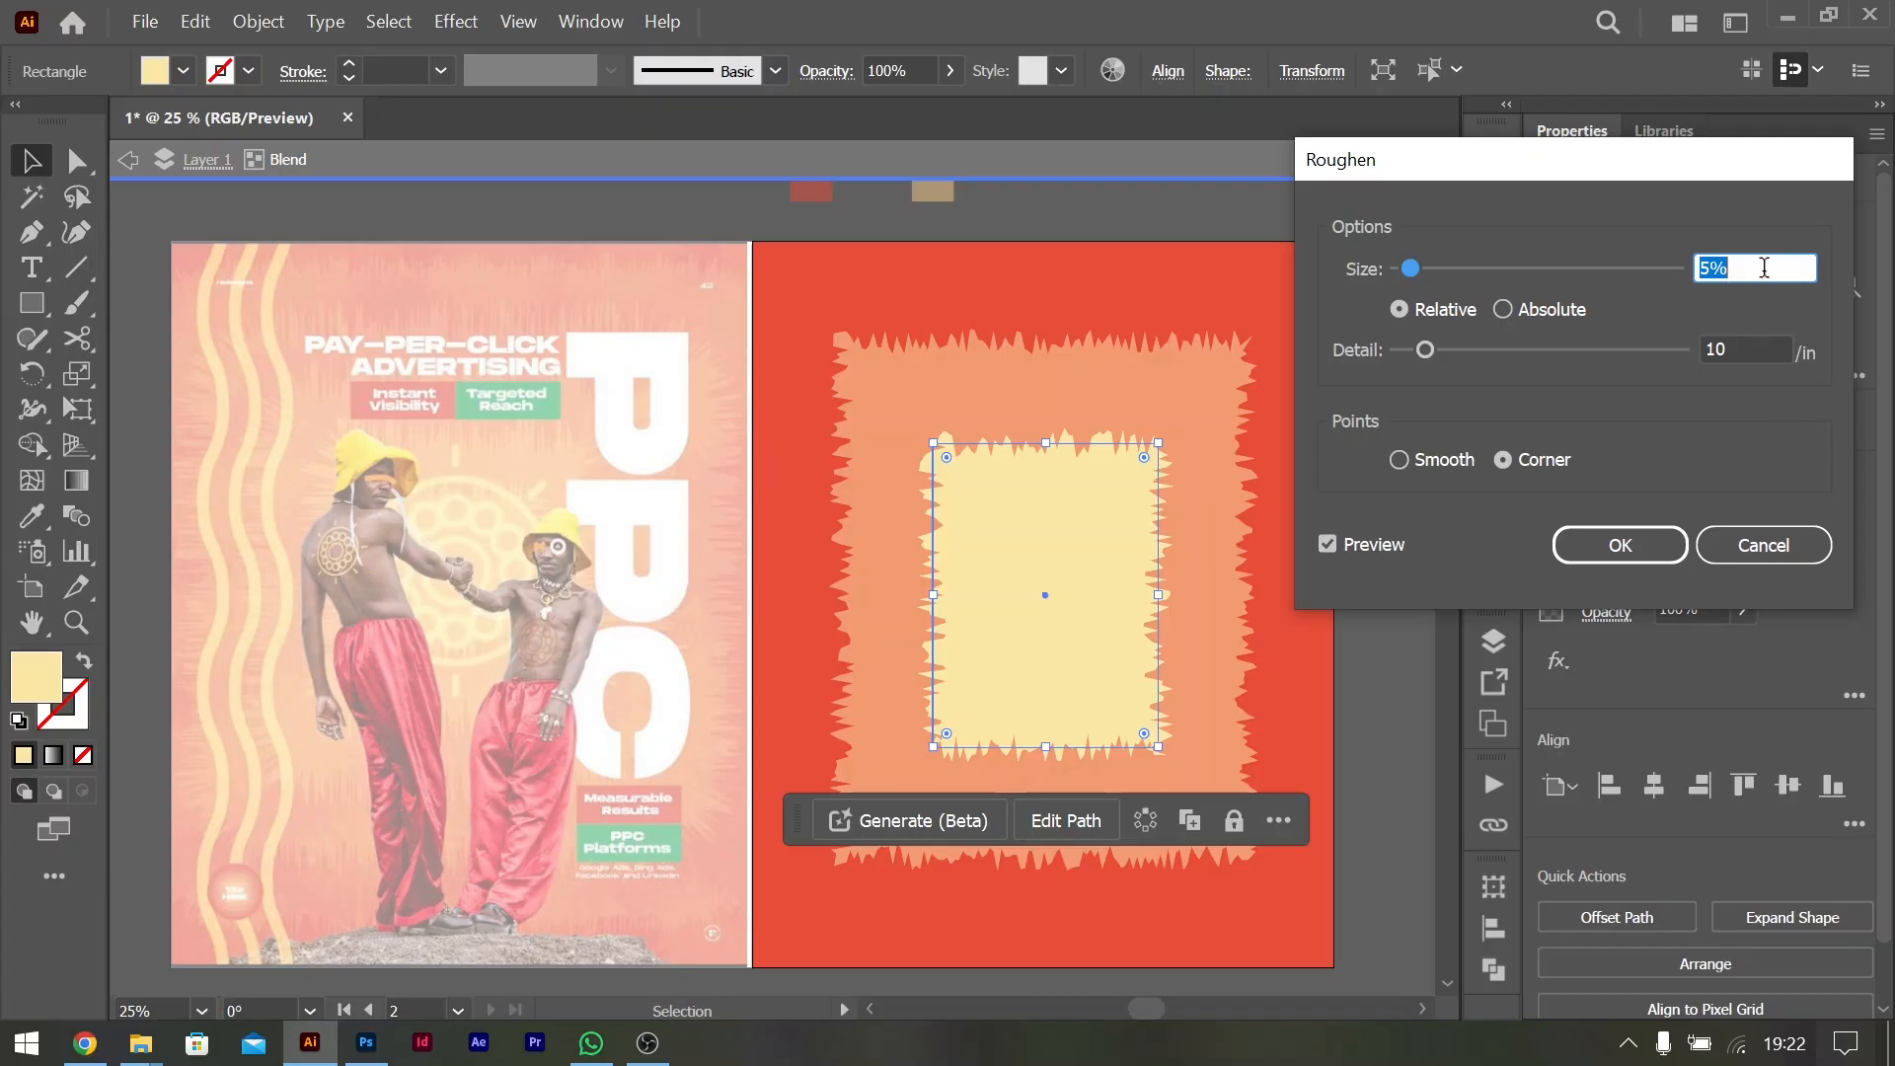
{"action": "key", "text": "shift+Up"}
{"action": "key", "text": "shift+Up"}
{"action": "key", "text": "shift+Up"}
{"action": "key", "text": "shift+Up"}
{"action": "key", "text": "shift+Up"}
{"action": "key", "text": "shift+Up"}
{"action": "key", "text": "shift+Up"}
{"action": "key", "text": "shift+Up"}
{"action": "key", "text": "shift+Up"}
{"action": "key", "text": "shift+Up"}
{"action": "key", "text": "shift+Up"}
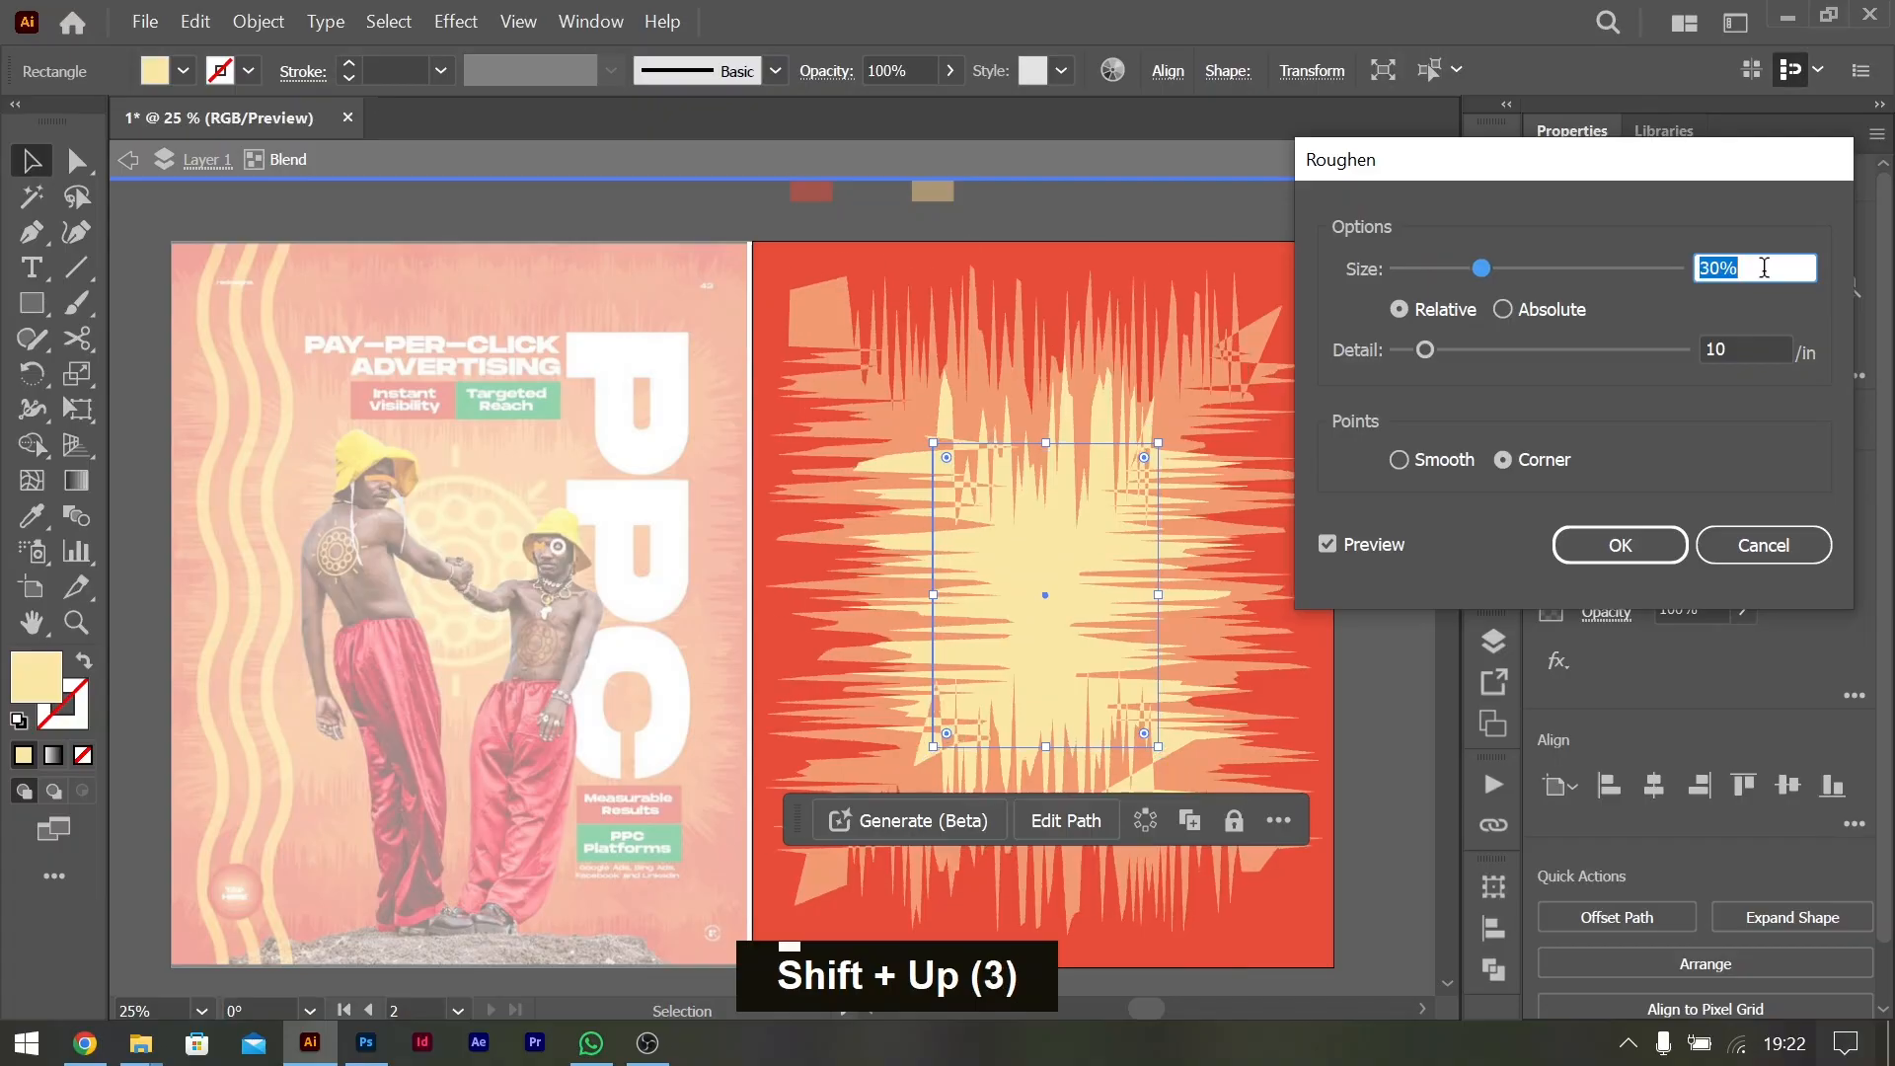
{"action": "key", "text": "shift+Up"}
{"action": "key", "text": "shift+Up"}
{"action": "key", "text": "shift+Up"}
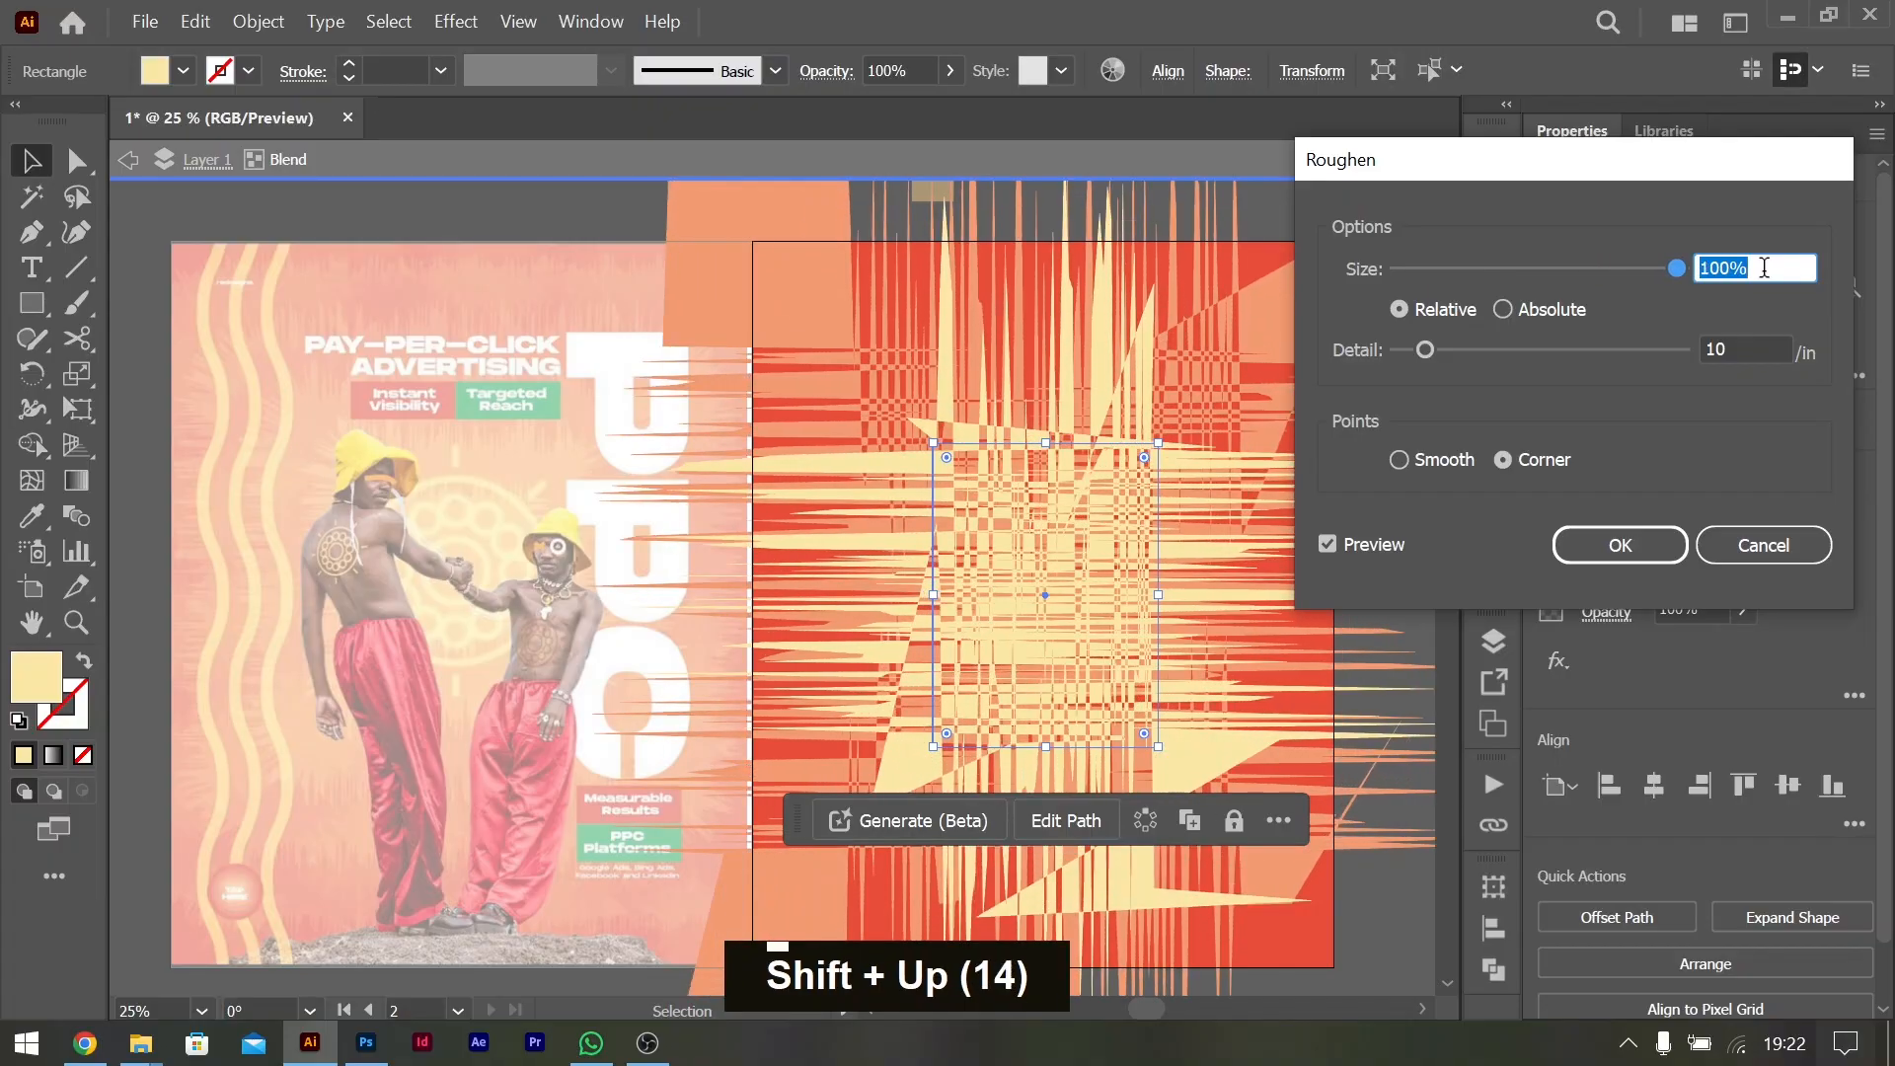
{"action": "key", "text": "shift+Down"}
{"action": "key", "text": "shift+Down"}
{"action": "key", "text": "shift+Down"}
{"action": "key", "text": "shift+Down"}
{"action": "key", "text": "shift+Down"}
{"action": "key", "text": "shift+Down"}
{"action": "key", "text": "shift+Down"}
{"action": "key", "text": "shift+Down"}
{"action": "key", "text": "shift+Down"}
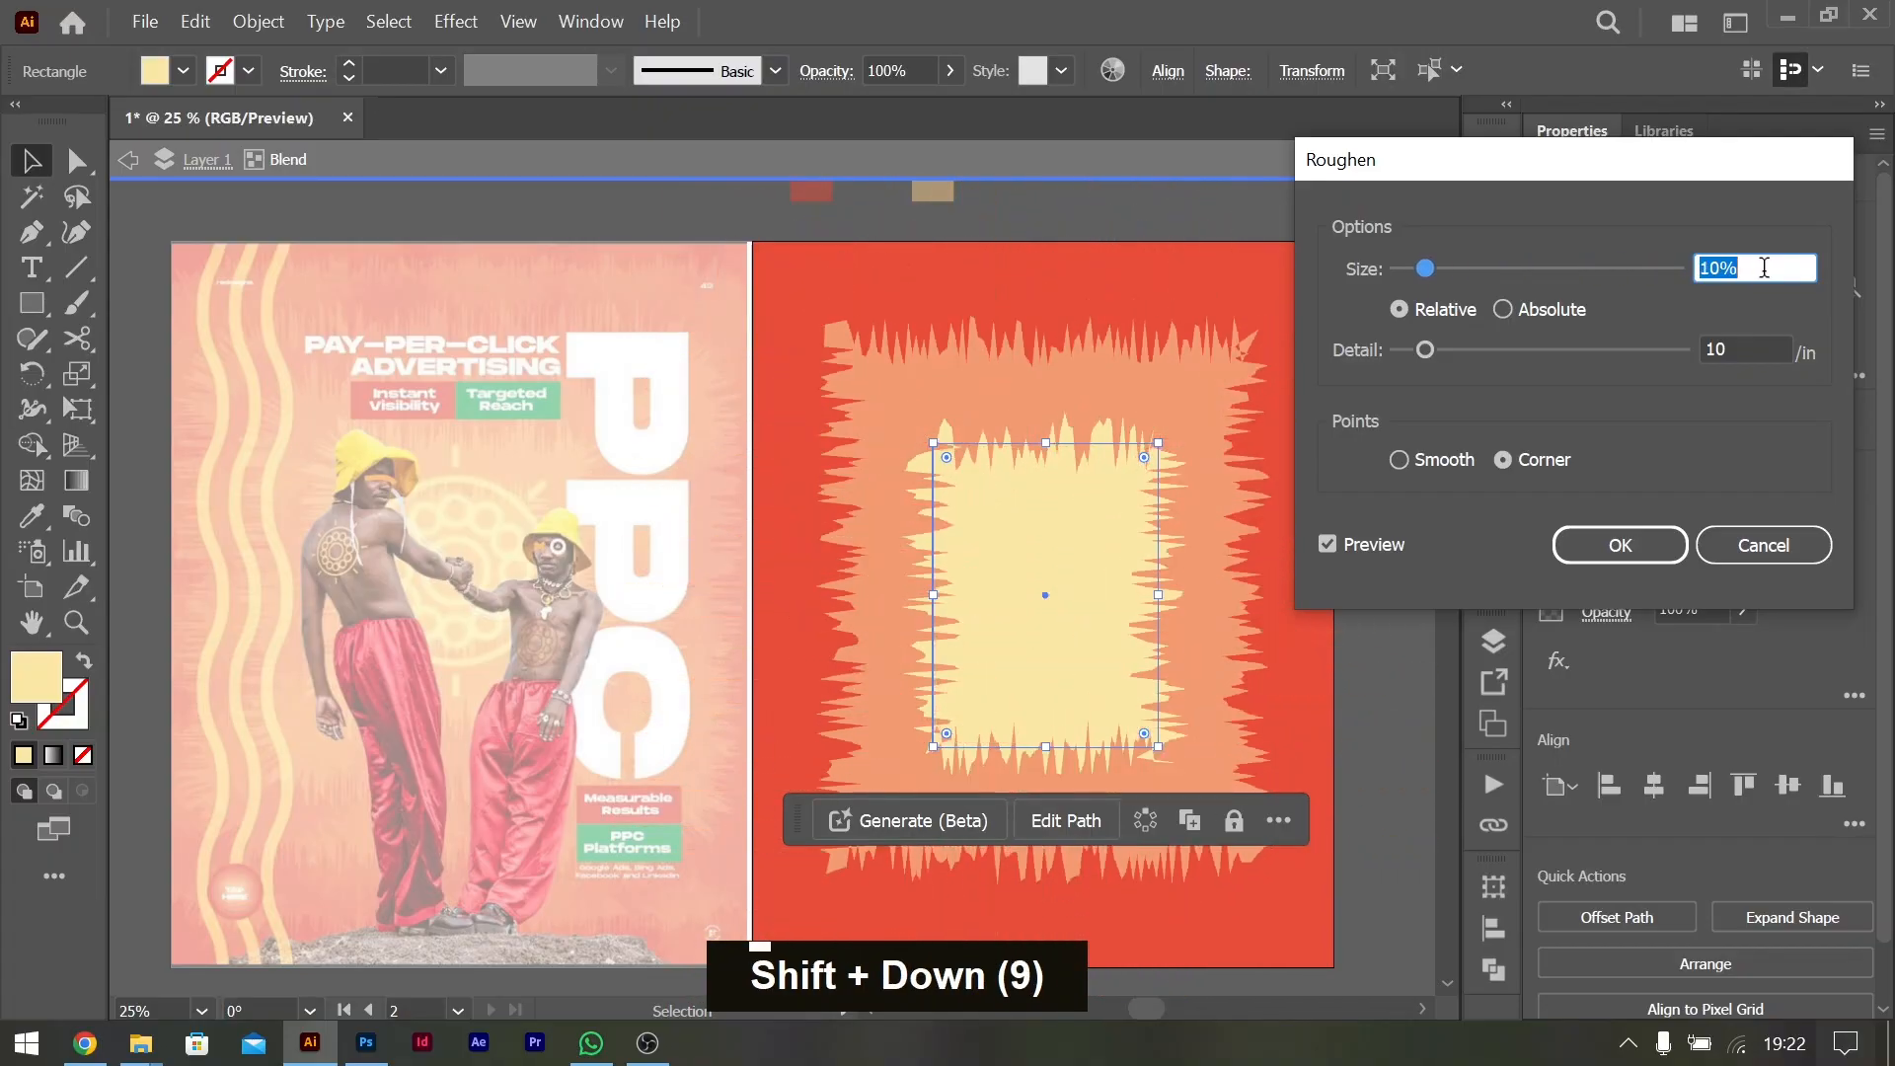
{"action": "key", "text": "shift+Up"}
{"action": "key", "text": "shift+Down"}
{"action": "key", "text": "shift+Up"}
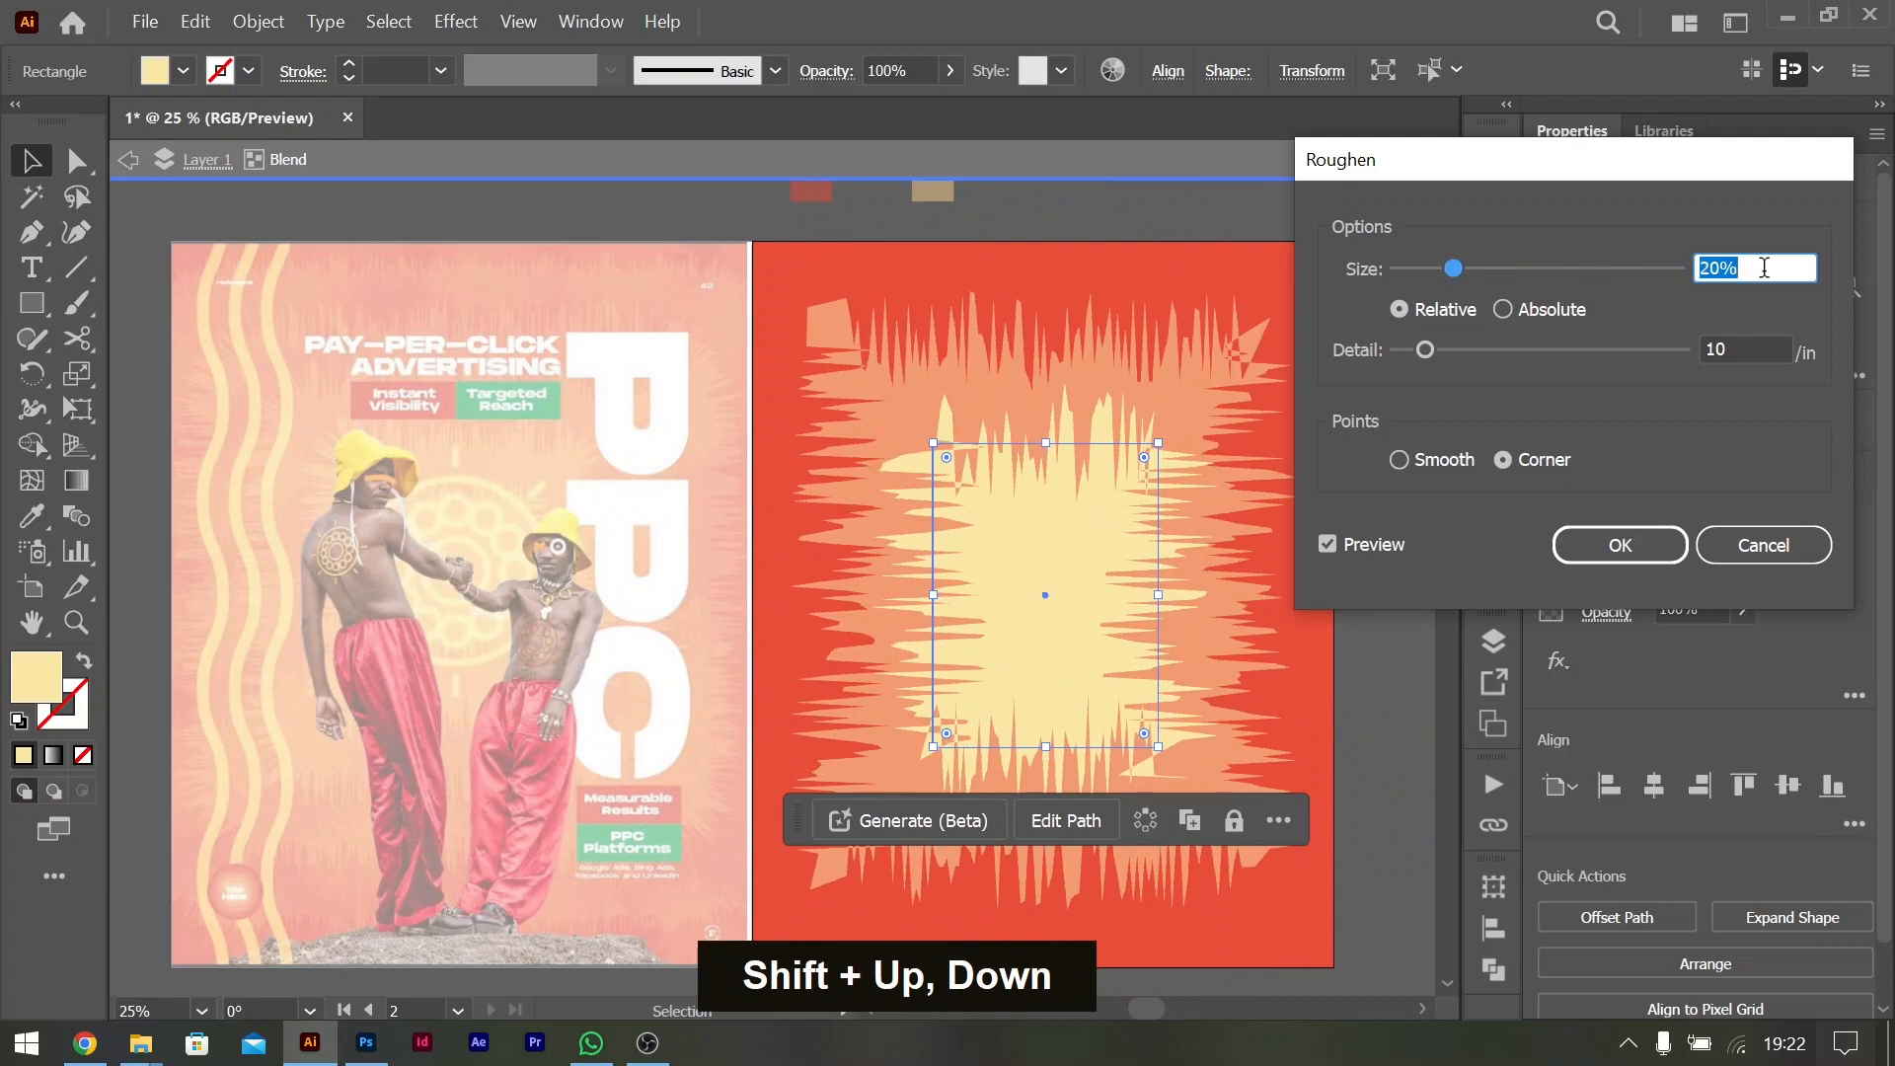
Set the Roughen effect's detail to 30 per inch
{"action": "left_click", "coordinate": [1745, 351]}
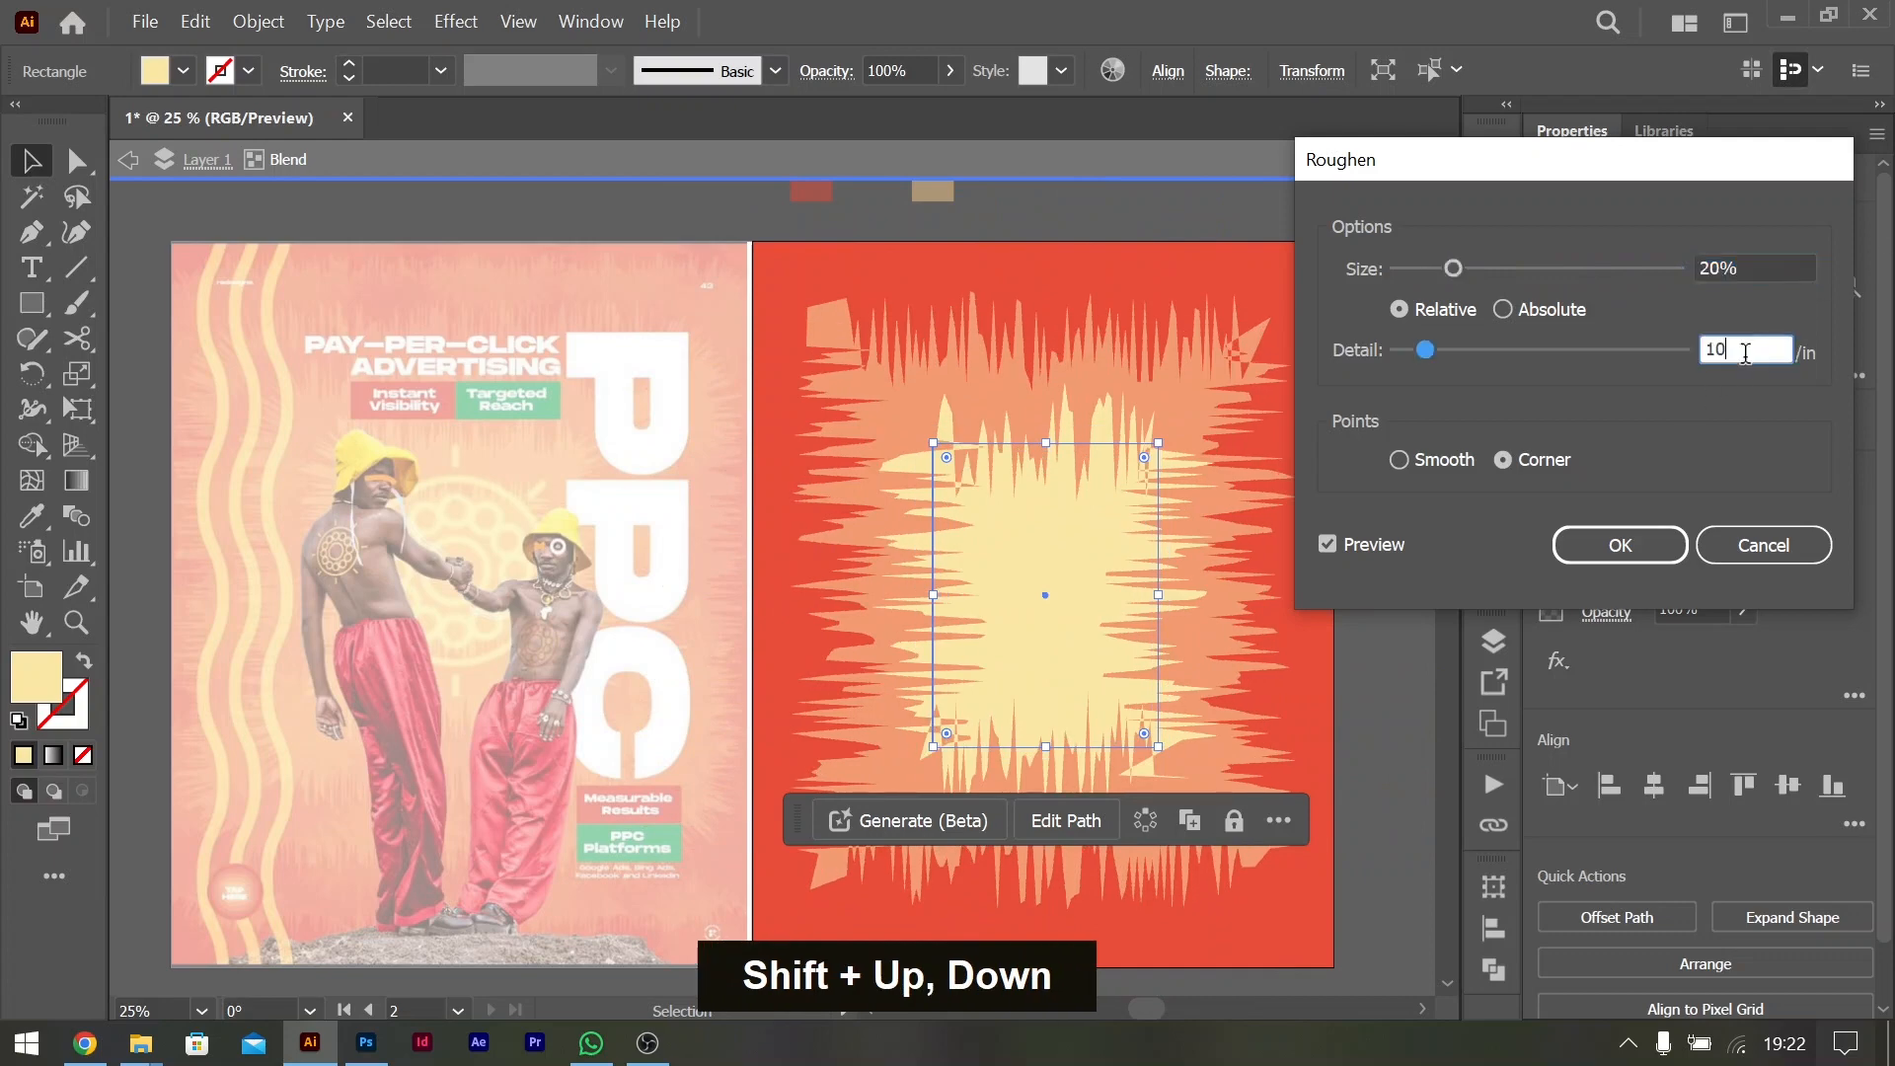
{"action": "key", "text": "Up"}
{"action": "key", "text": "Up"}
{"action": "key", "text": "Up"}
{"action": "key", "text": "Up"}
{"action": "key", "text": "Up"}
{"action": "key", "text": "Up"}
{"action": "key", "text": "Up"}
{"action": "key", "text": "Up"}
{"action": "key", "text": "Up"}
{"action": "key", "text": "Up"}
{"action": "key", "text": "Up"}
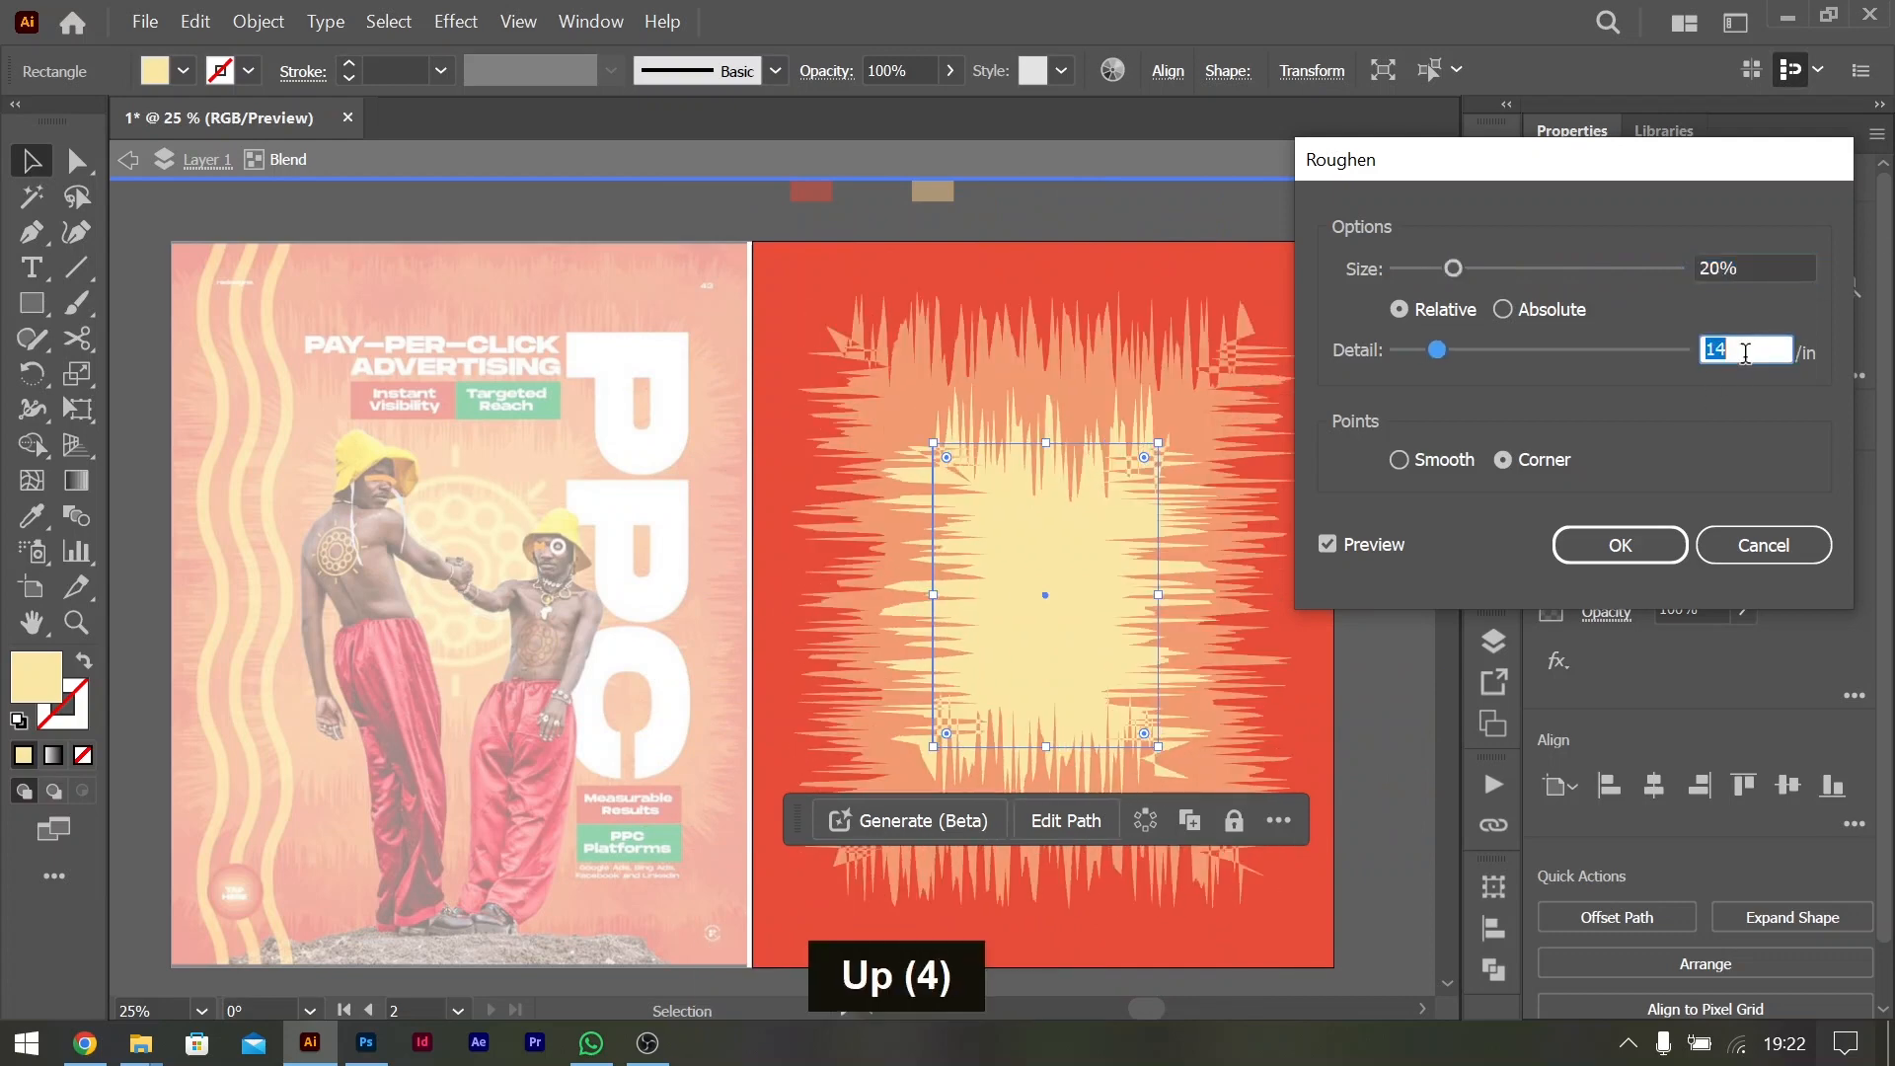
{"action": "key", "text": "Up"}
{"action": "key", "text": "Up"}
{"action": "key", "text": "Up"}
{"action": "key", "text": "Up"}
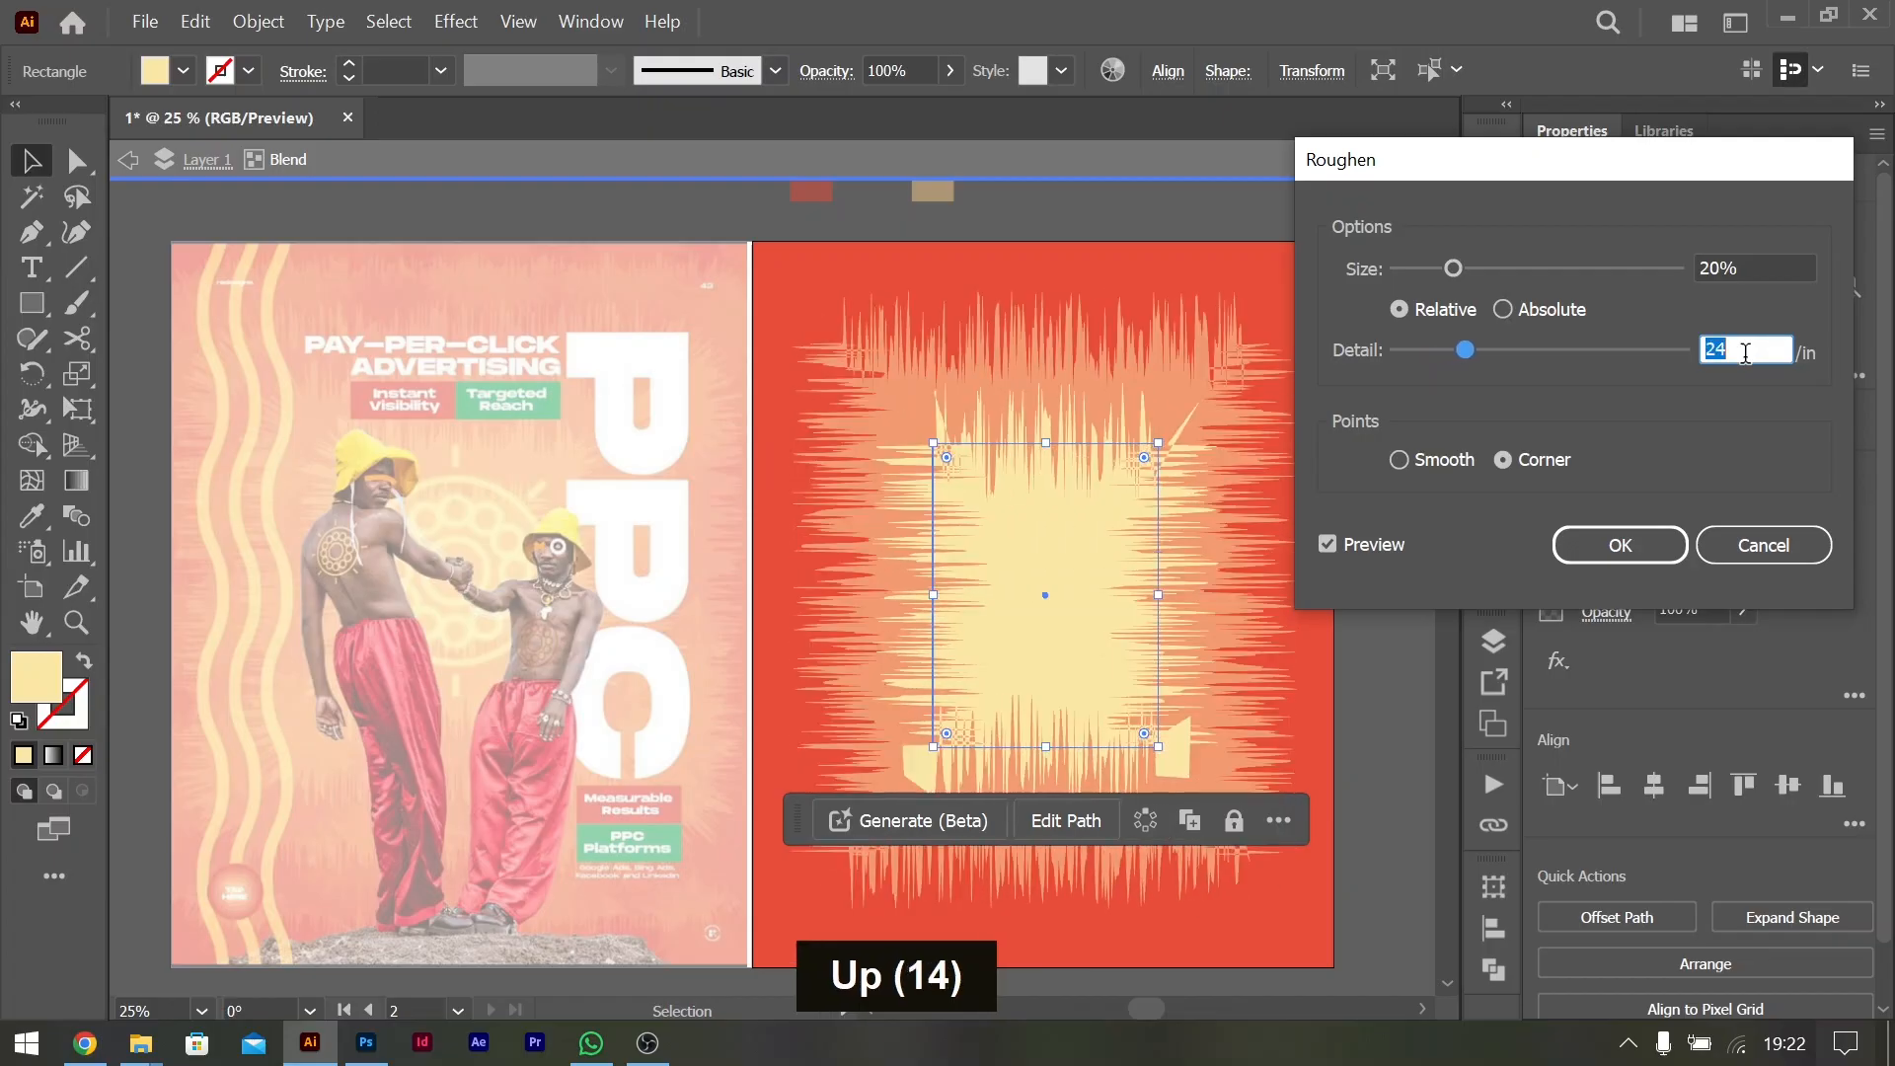
{"action": "key", "text": "Down"}
{"action": "key", "text": "Down"}
{"action": "key", "text": "Down"}
{"action": "key", "text": "Down"}
{"action": "key", "text": "Down"}
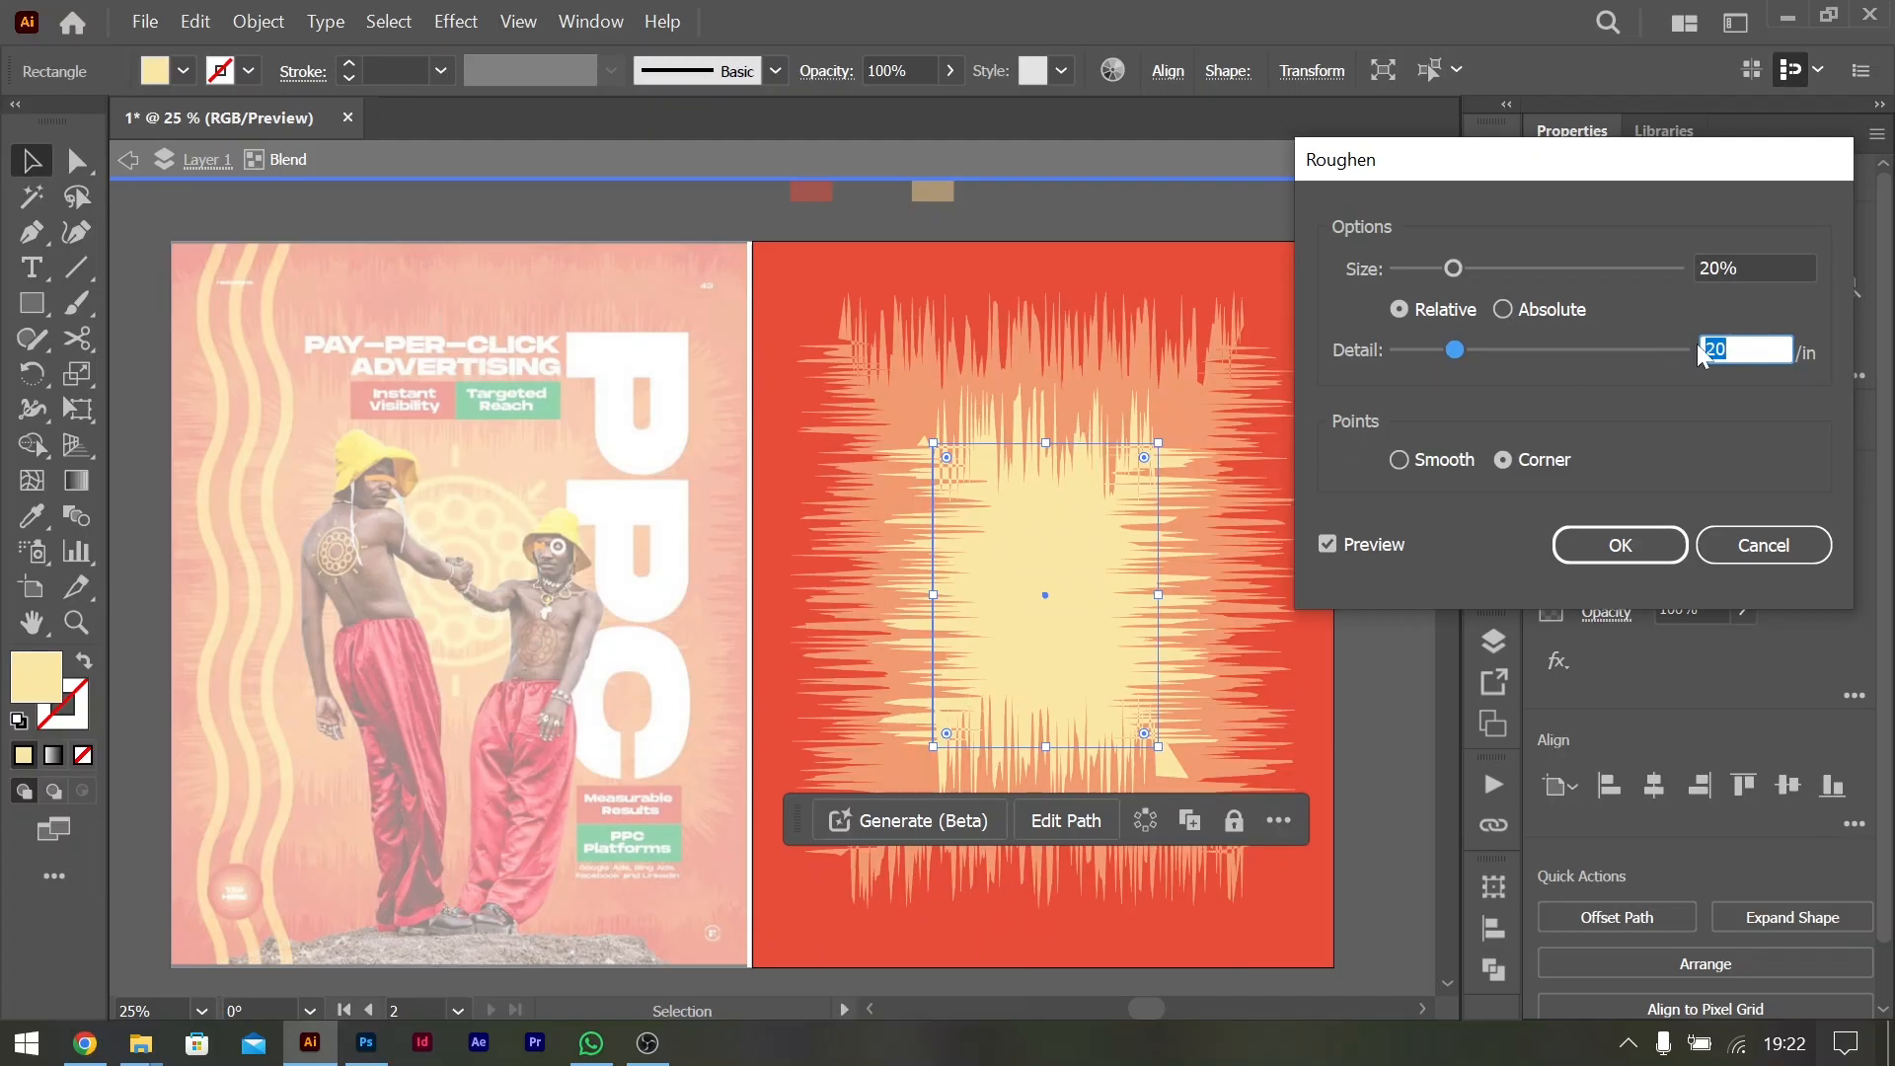
{"action": "key", "text": "shift+Up"}
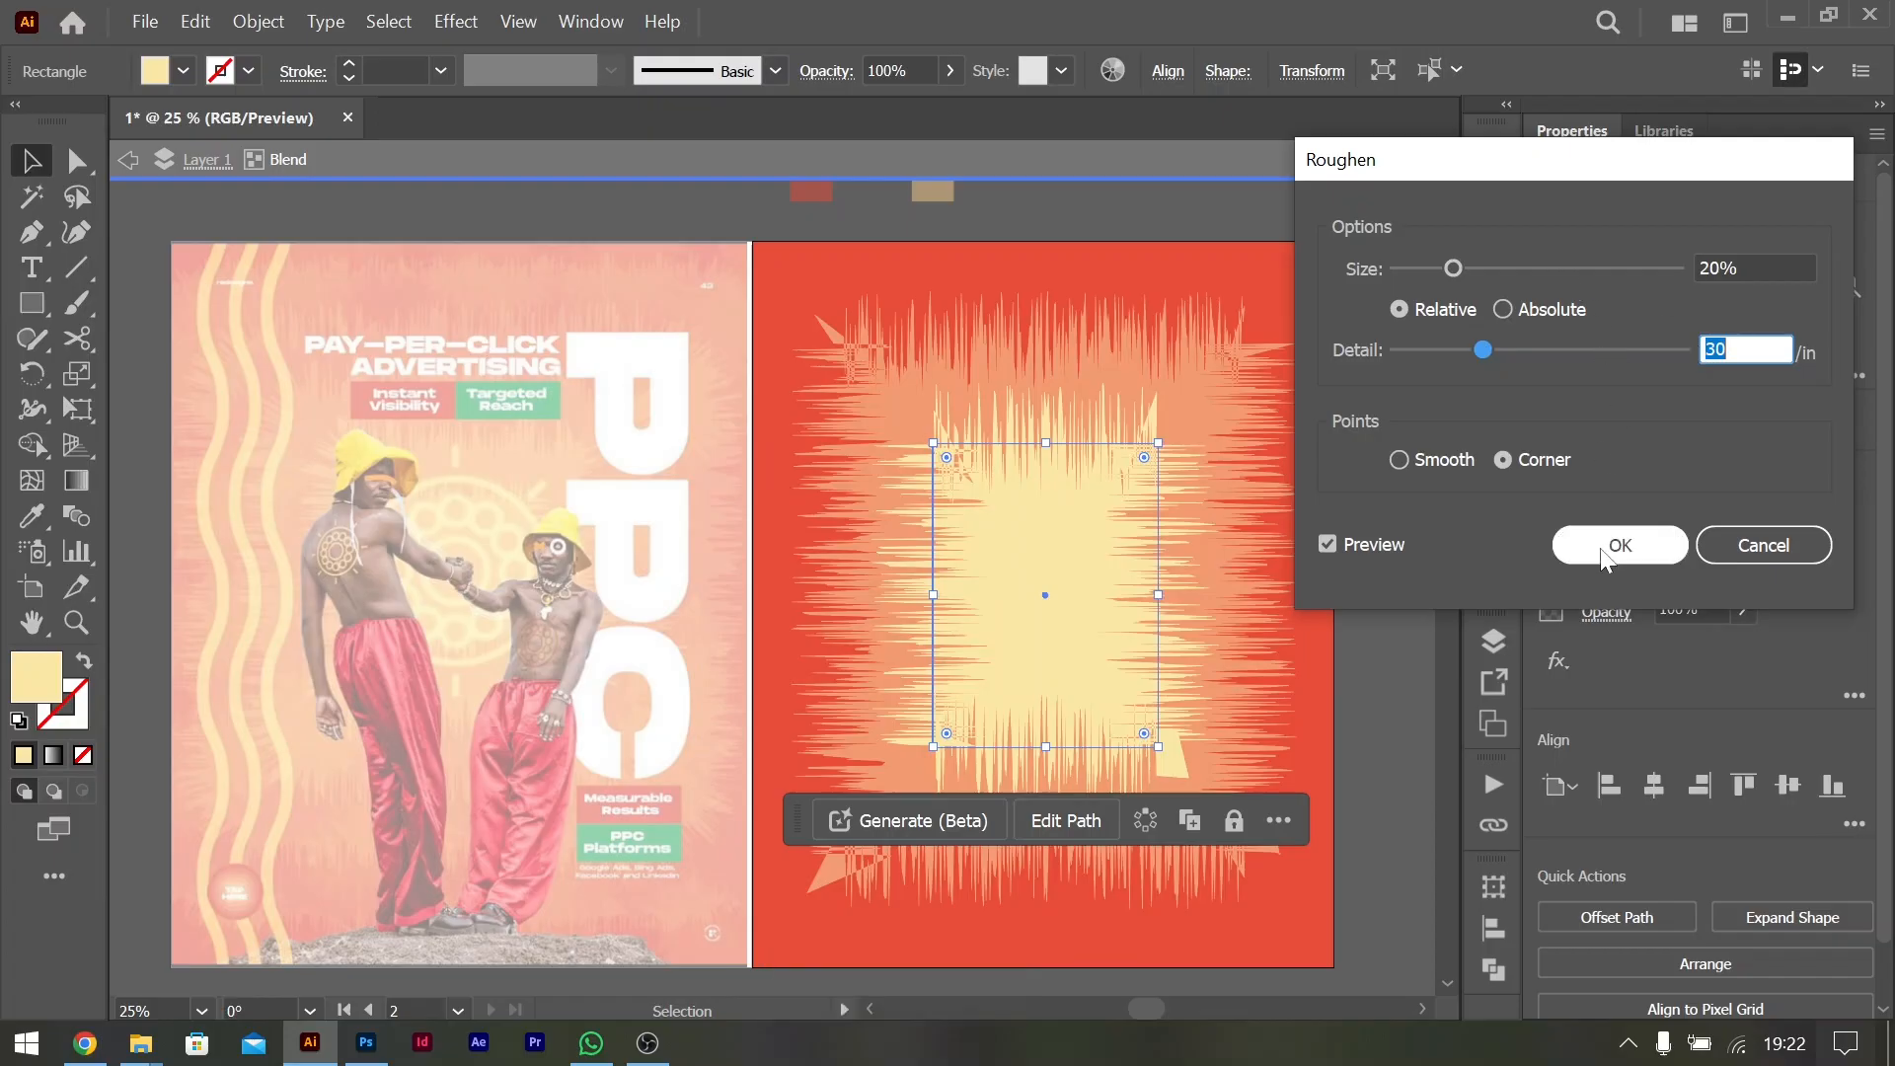
Try Smooth points for the Roughen effect, switch back to Corner points and apply the effect
{"action": "left_click", "coordinate": [1448, 459]}
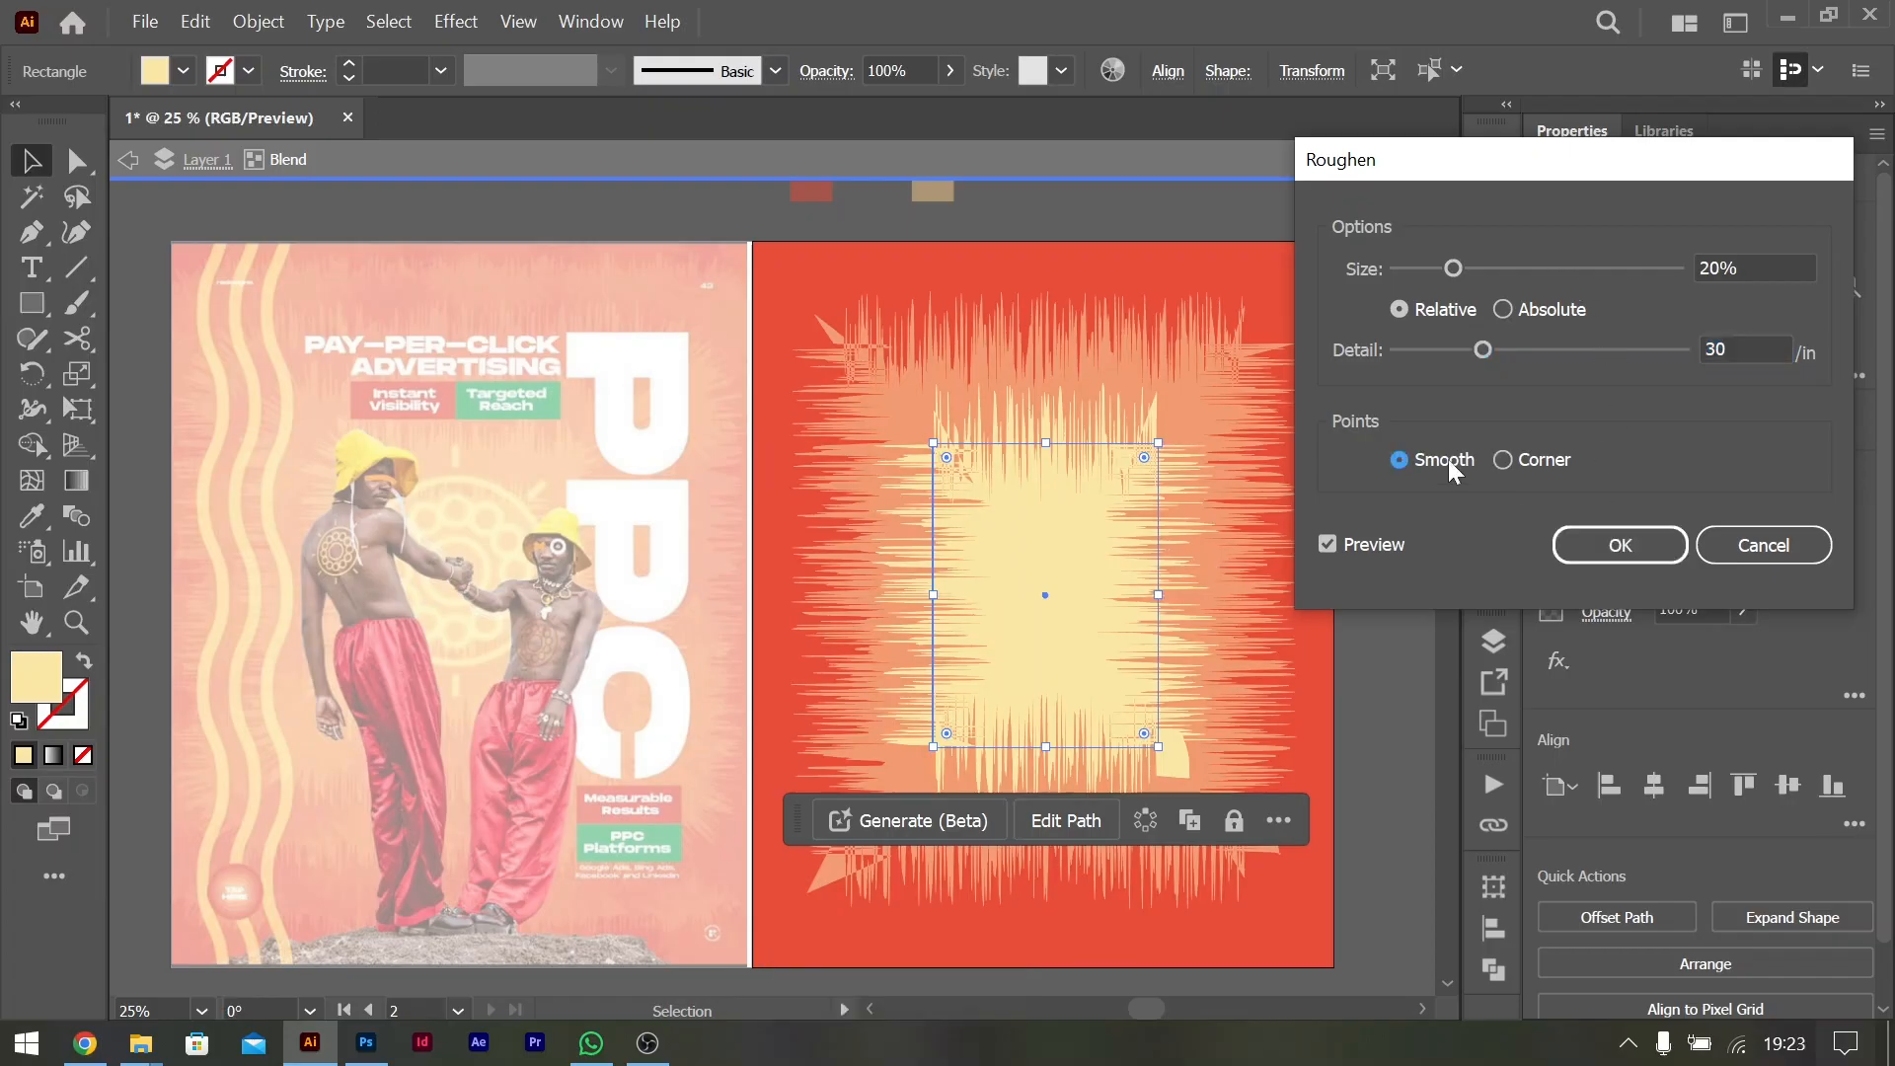
{"action": "left_click", "coordinate": [1525, 457]}
{"action": "left_click", "coordinate": [1433, 465]}
{"action": "left_click", "coordinate": [1534, 454]}
{"action": "left_click", "coordinate": [1635, 527]}
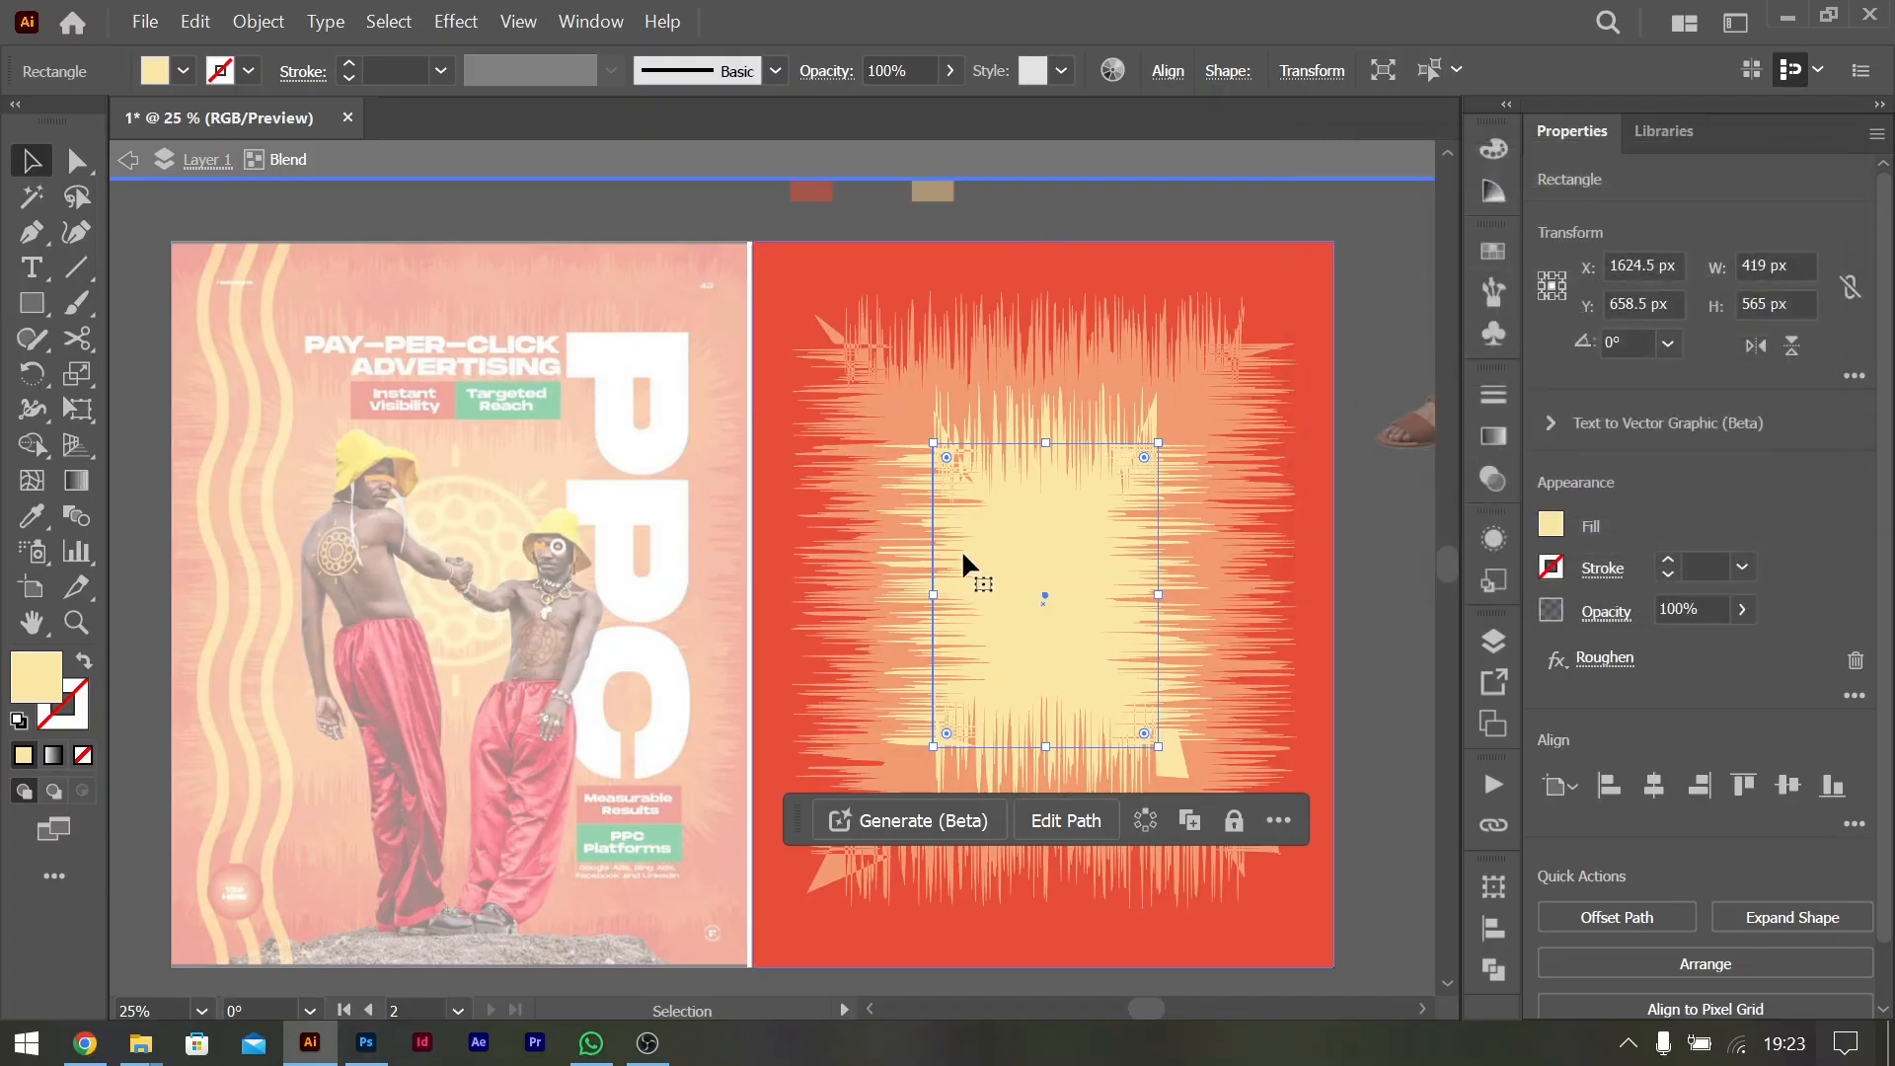
Leave isolation mode and set the background blend's spacing to Specified Steps with 4 steps
{"action": "left_click", "coordinate": [1363, 395]}
{"action": "double_click", "coordinate": [1386, 318]}
{"action": "left_click", "coordinate": [1160, 416]}
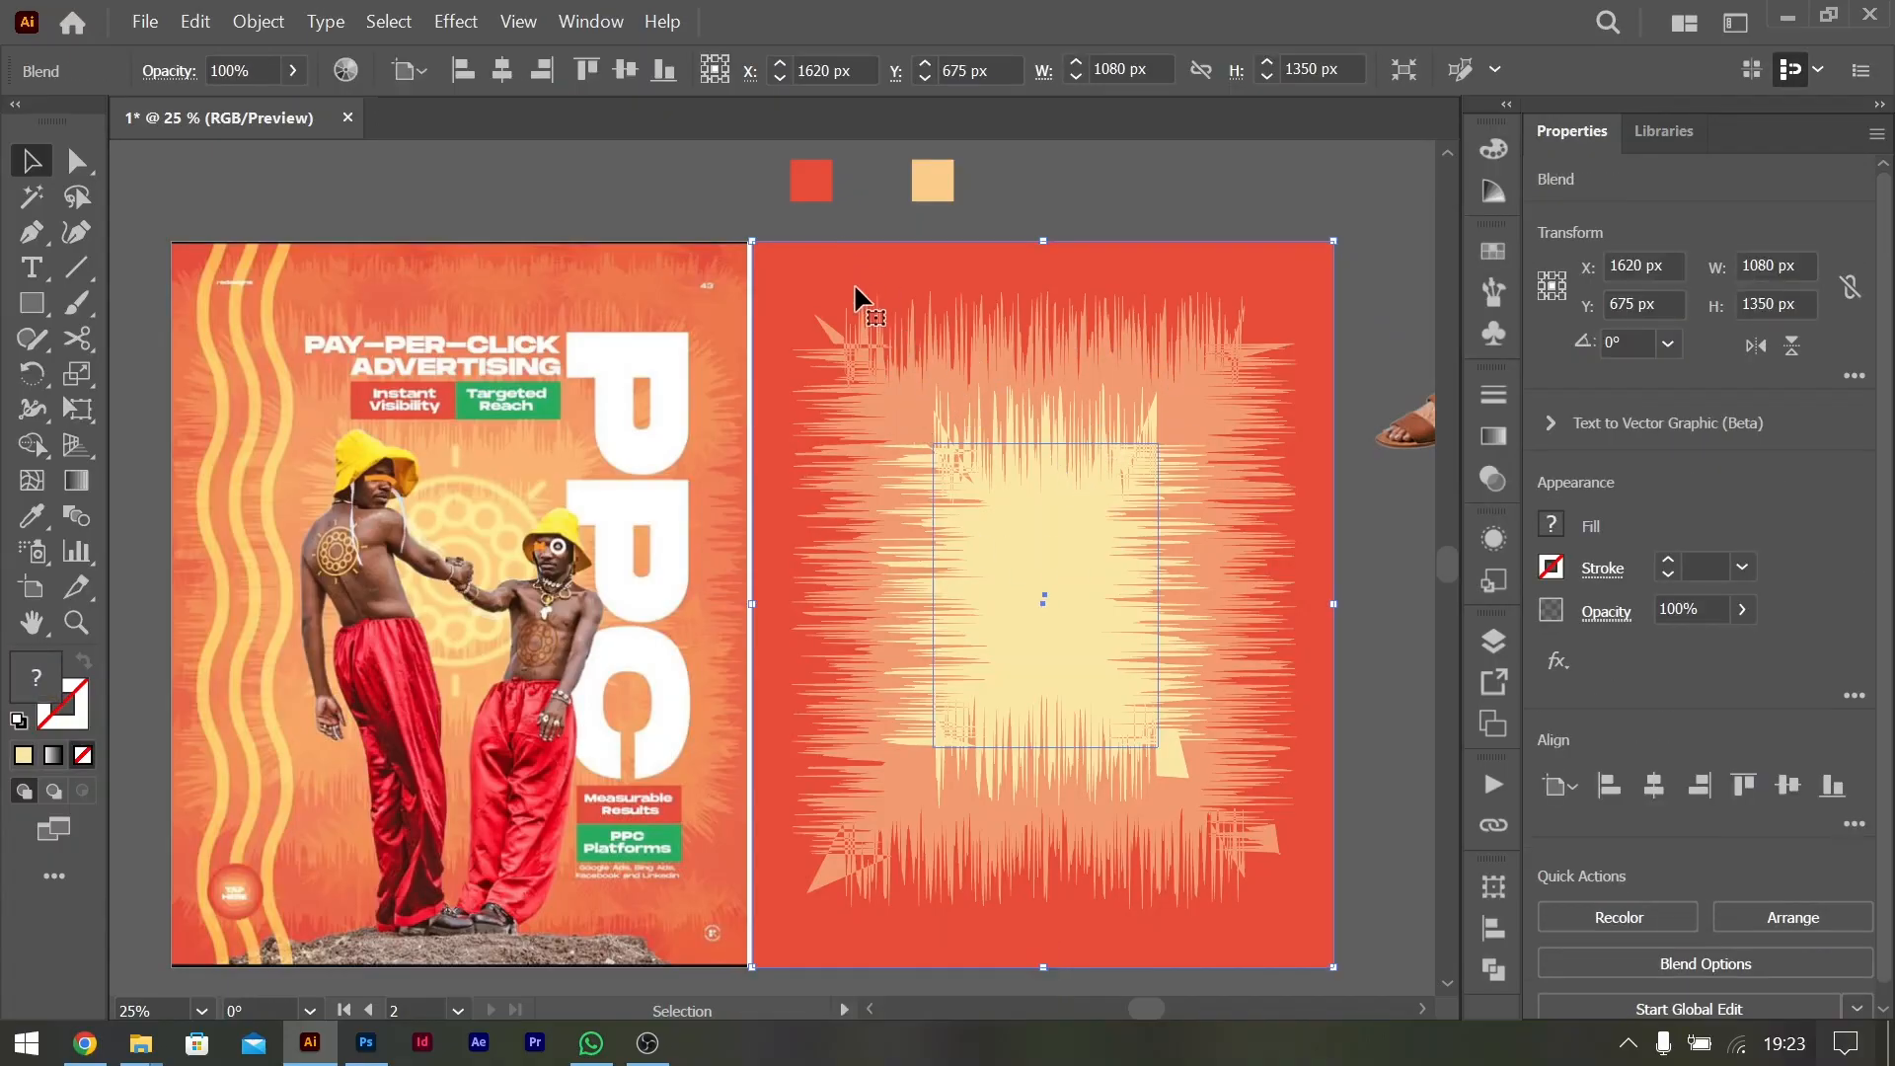
{"action": "double_click", "coordinate": [74, 524]}
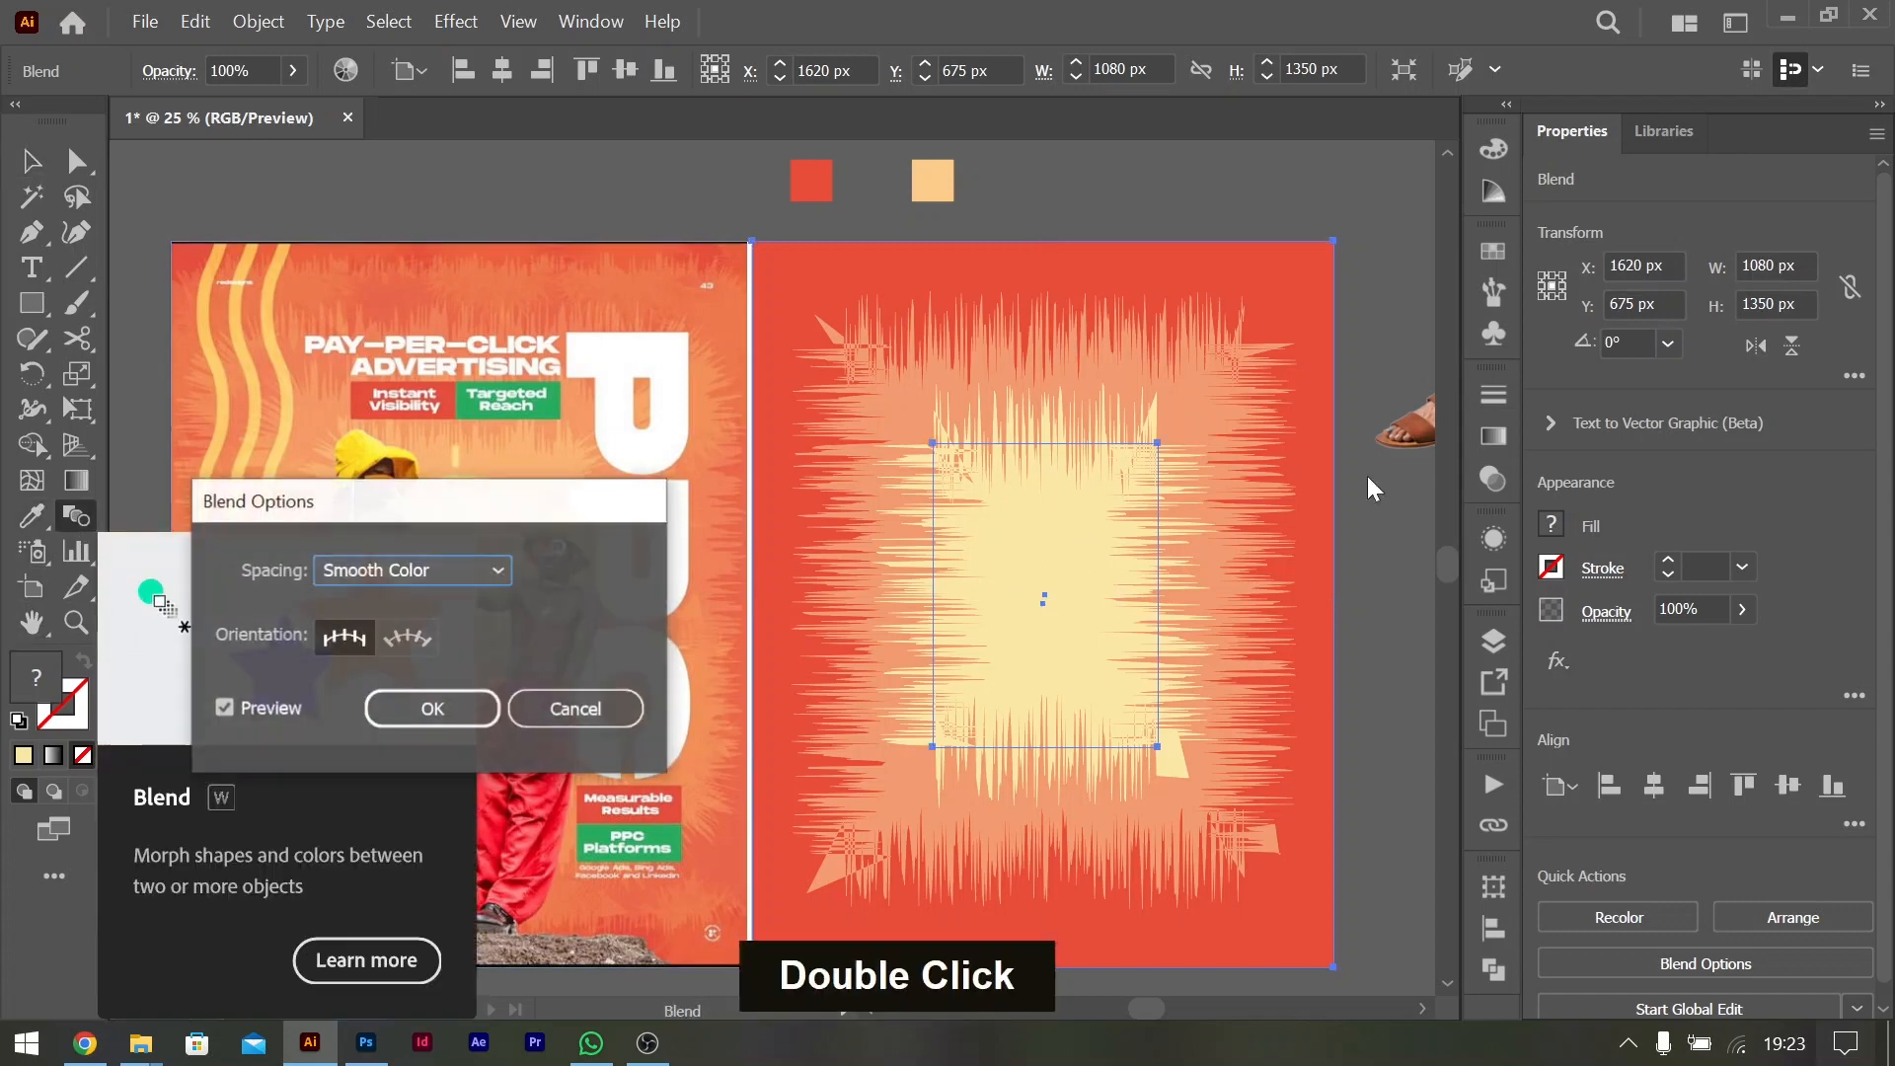
{"action": "left_click_drag", "start_coordinate": [440, 525], "coordinate": [1512, 145]}
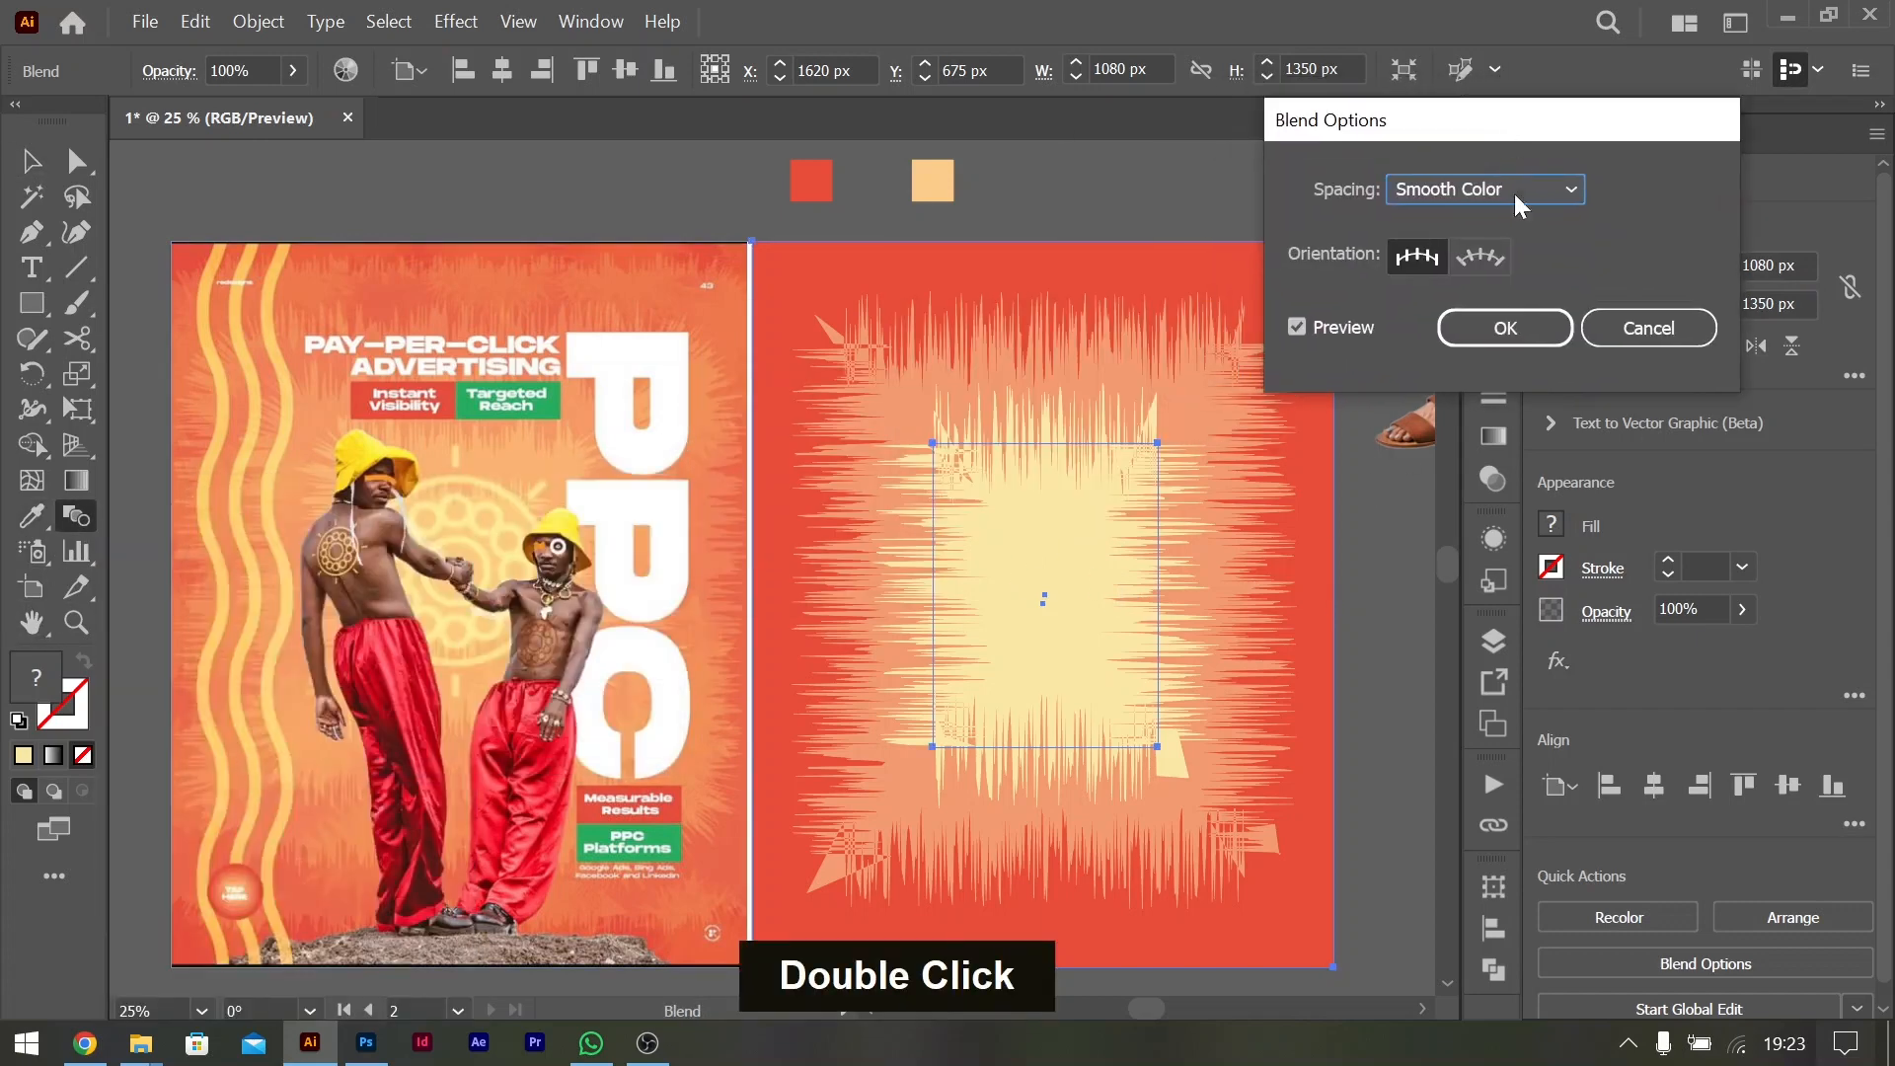
{"action": "left_click", "coordinate": [1540, 192]}
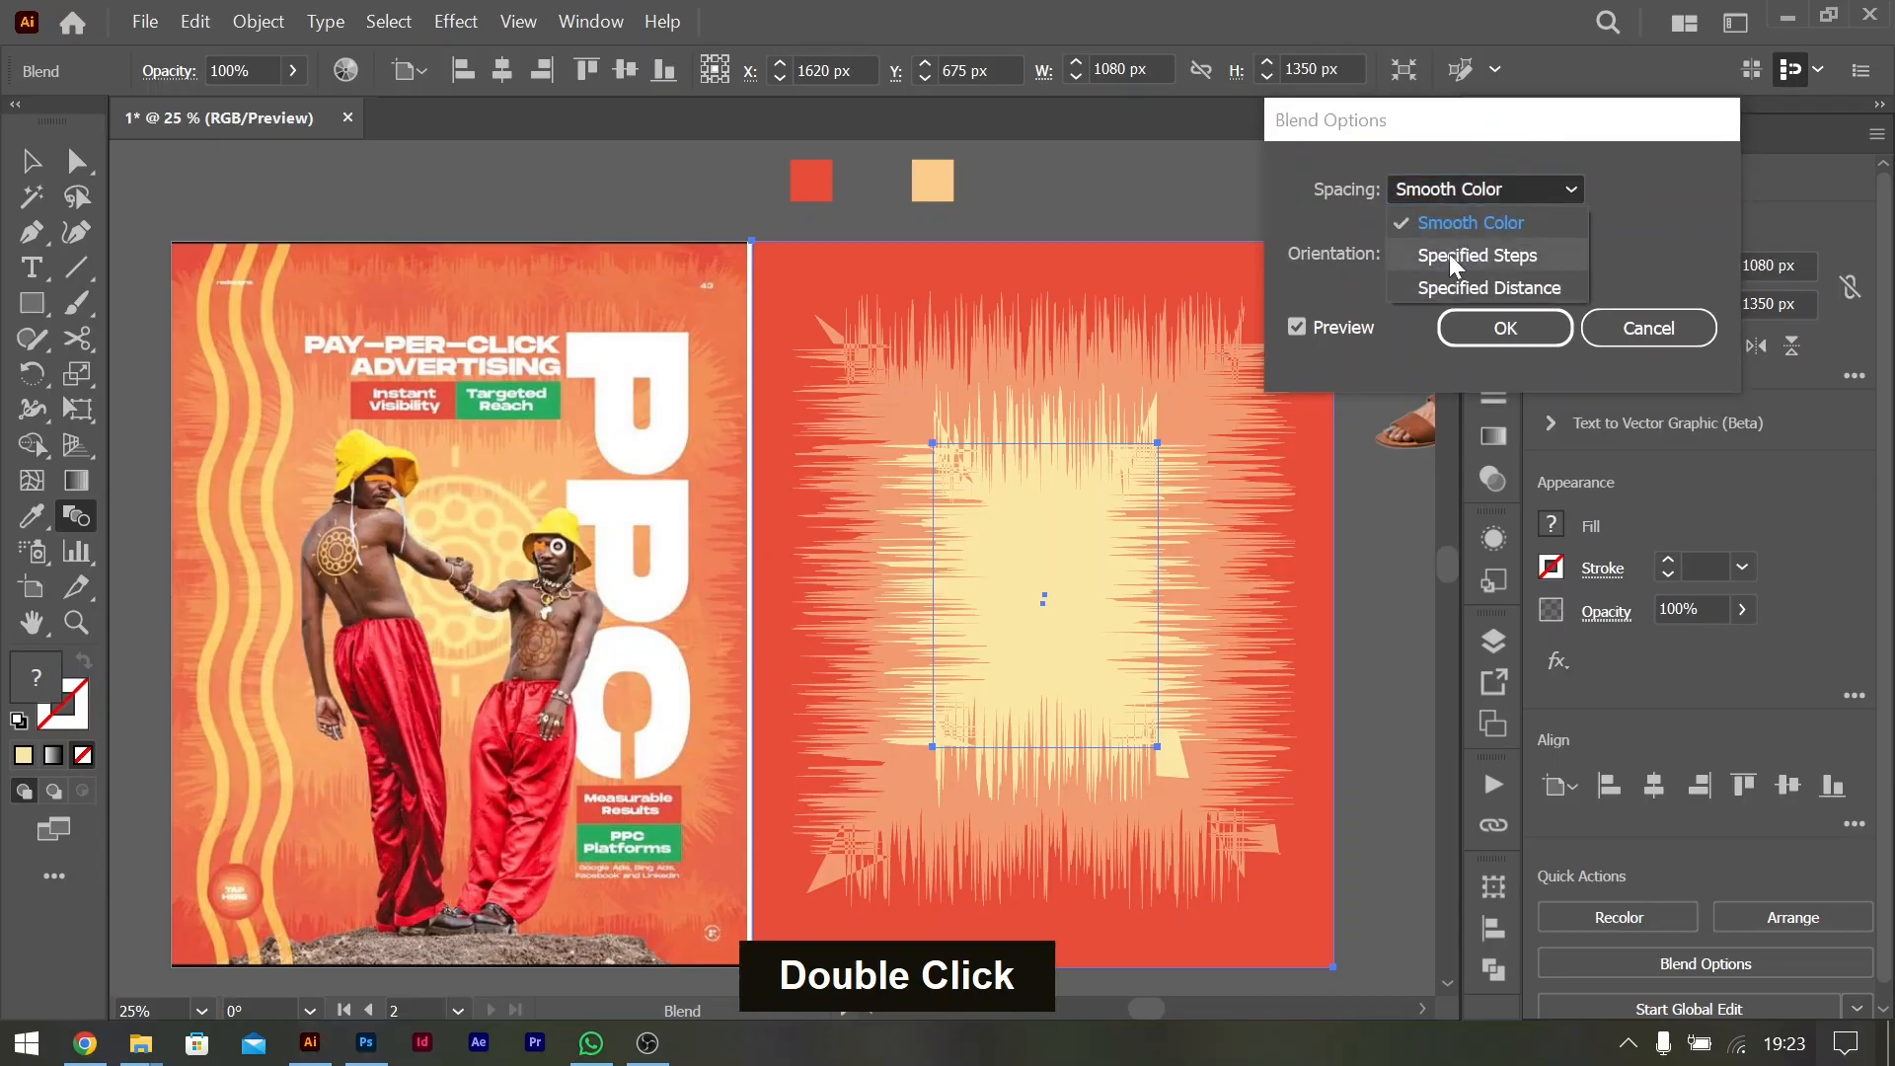
{"action": "left_click", "coordinate": [1454, 255]}
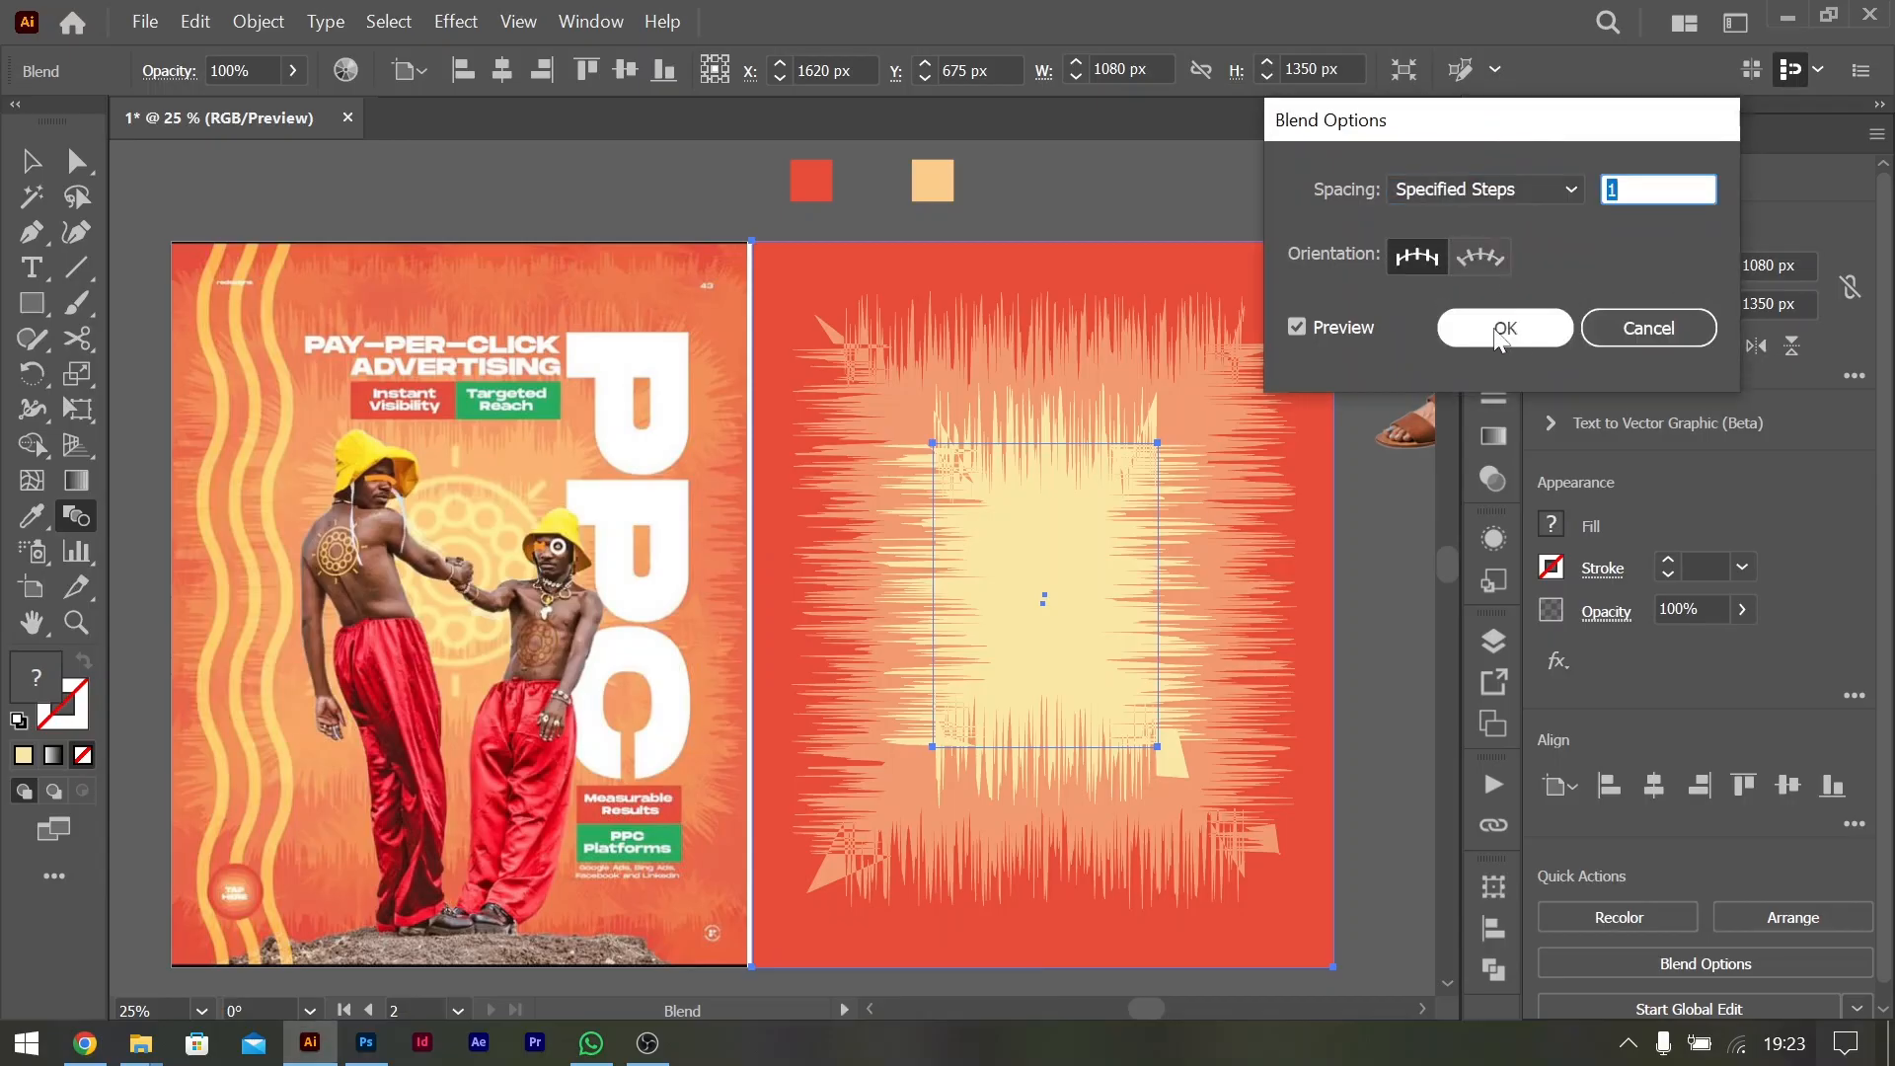
{"action": "key", "text": "Up"}
{"action": "key", "text": "Up"}
{"action": "key", "text": "Up"}
{"action": "key", "text": "Up"}
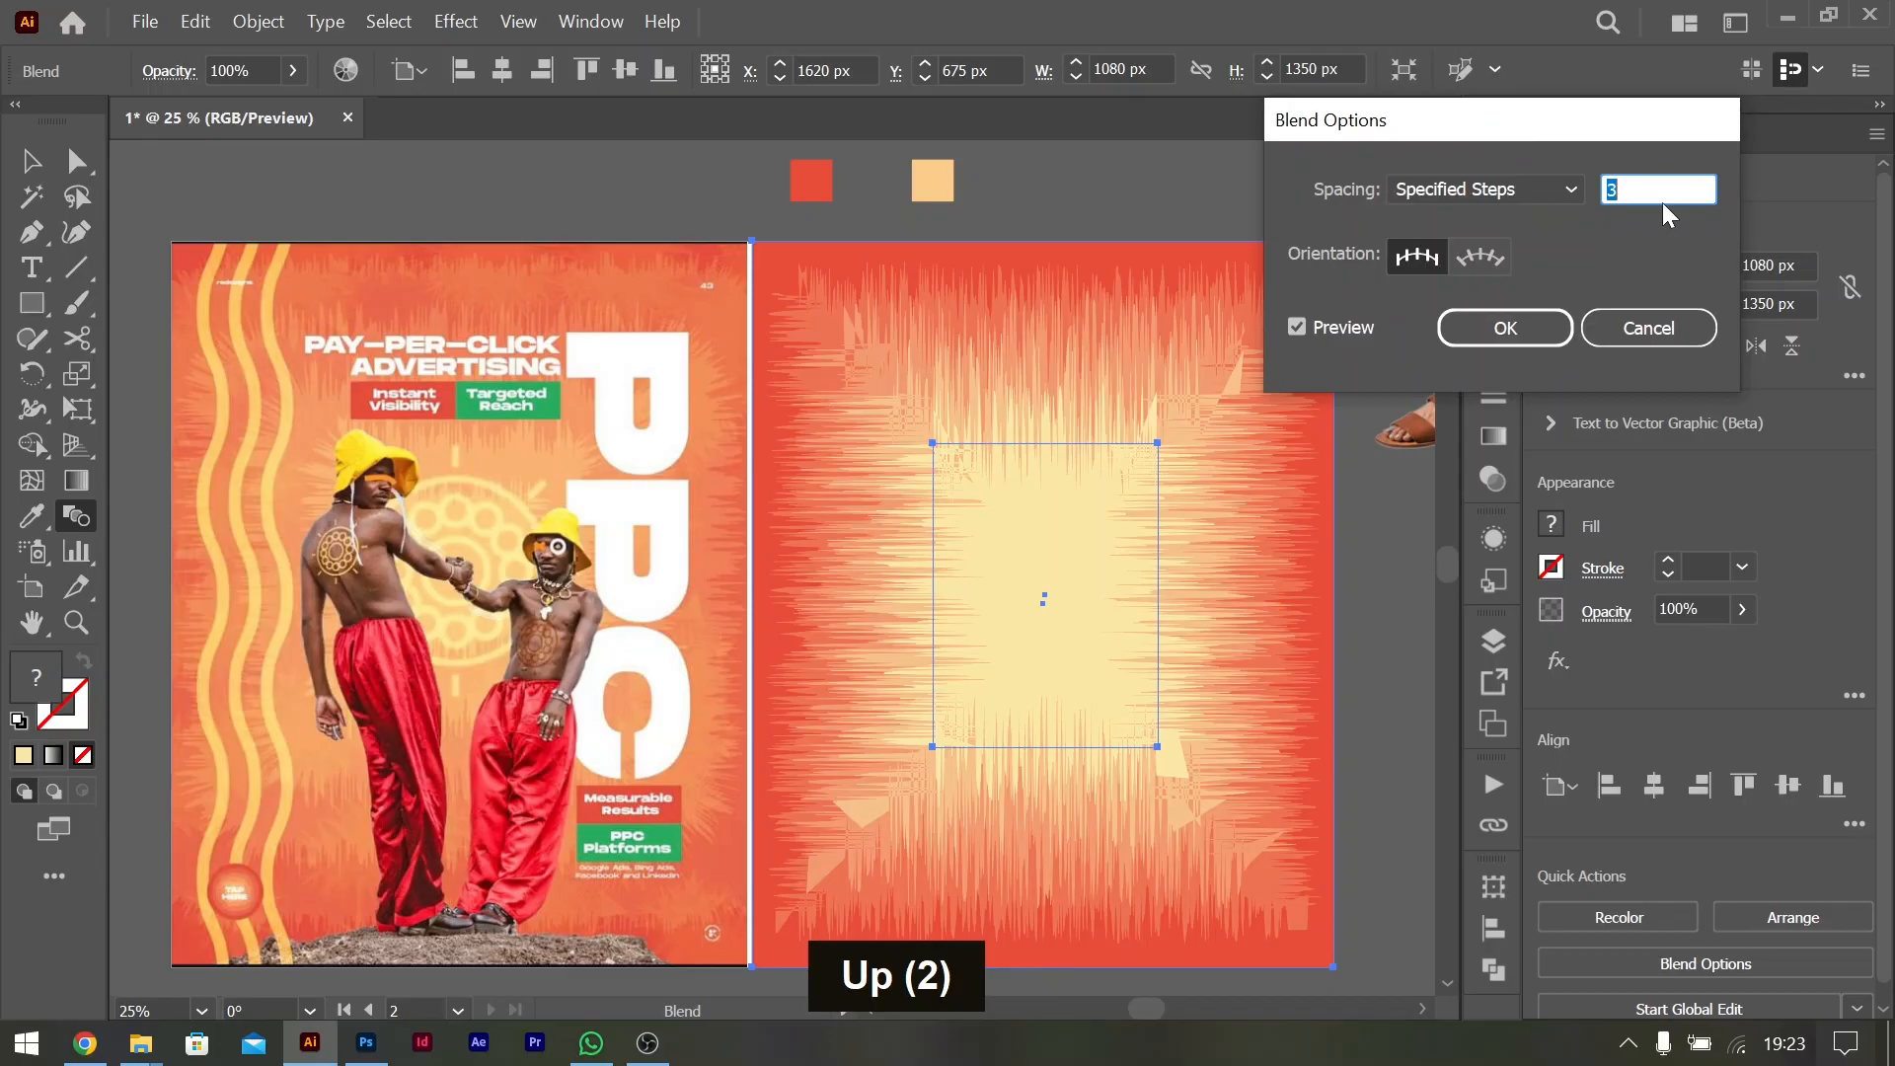
{"action": "key", "text": "Down"}
{"action": "key", "text": "Up"}
{"action": "key", "text": "Up"}
{"action": "key", "text": "Down"}
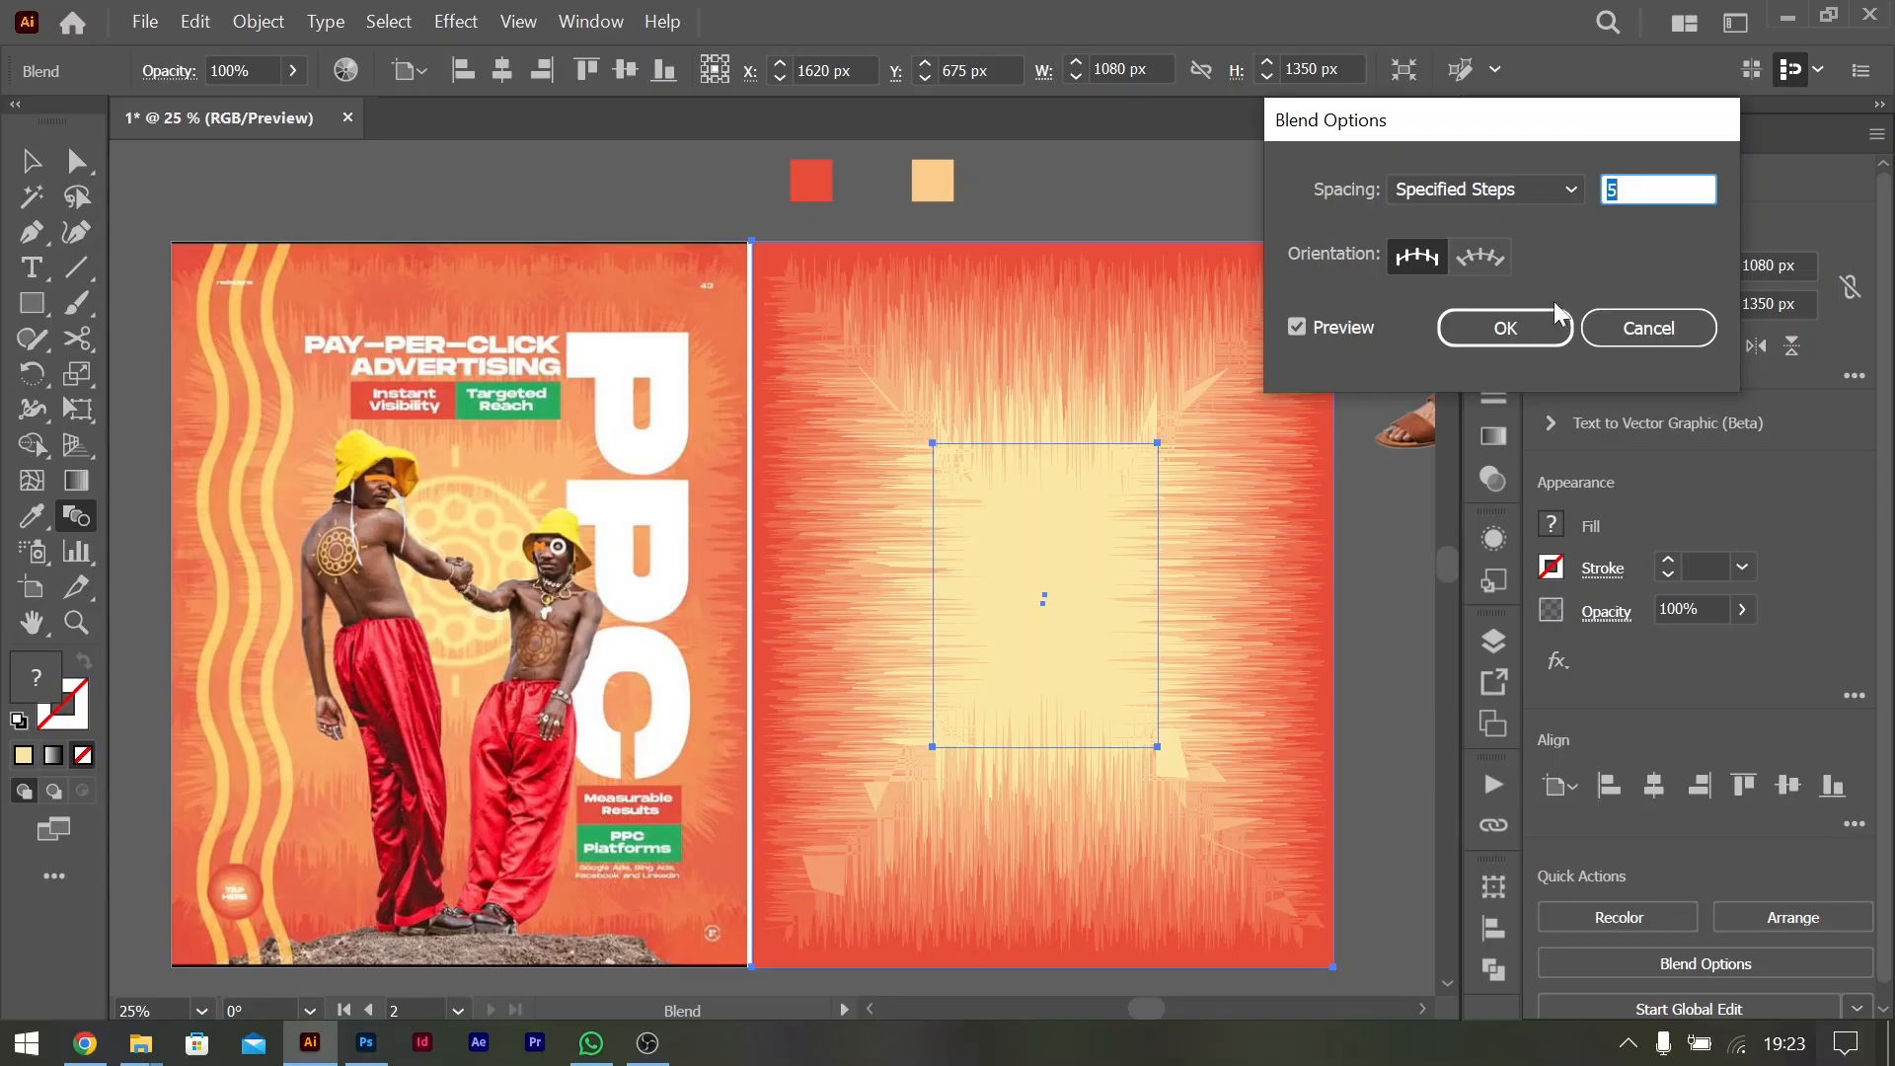
{"action": "key", "text": "Down"}
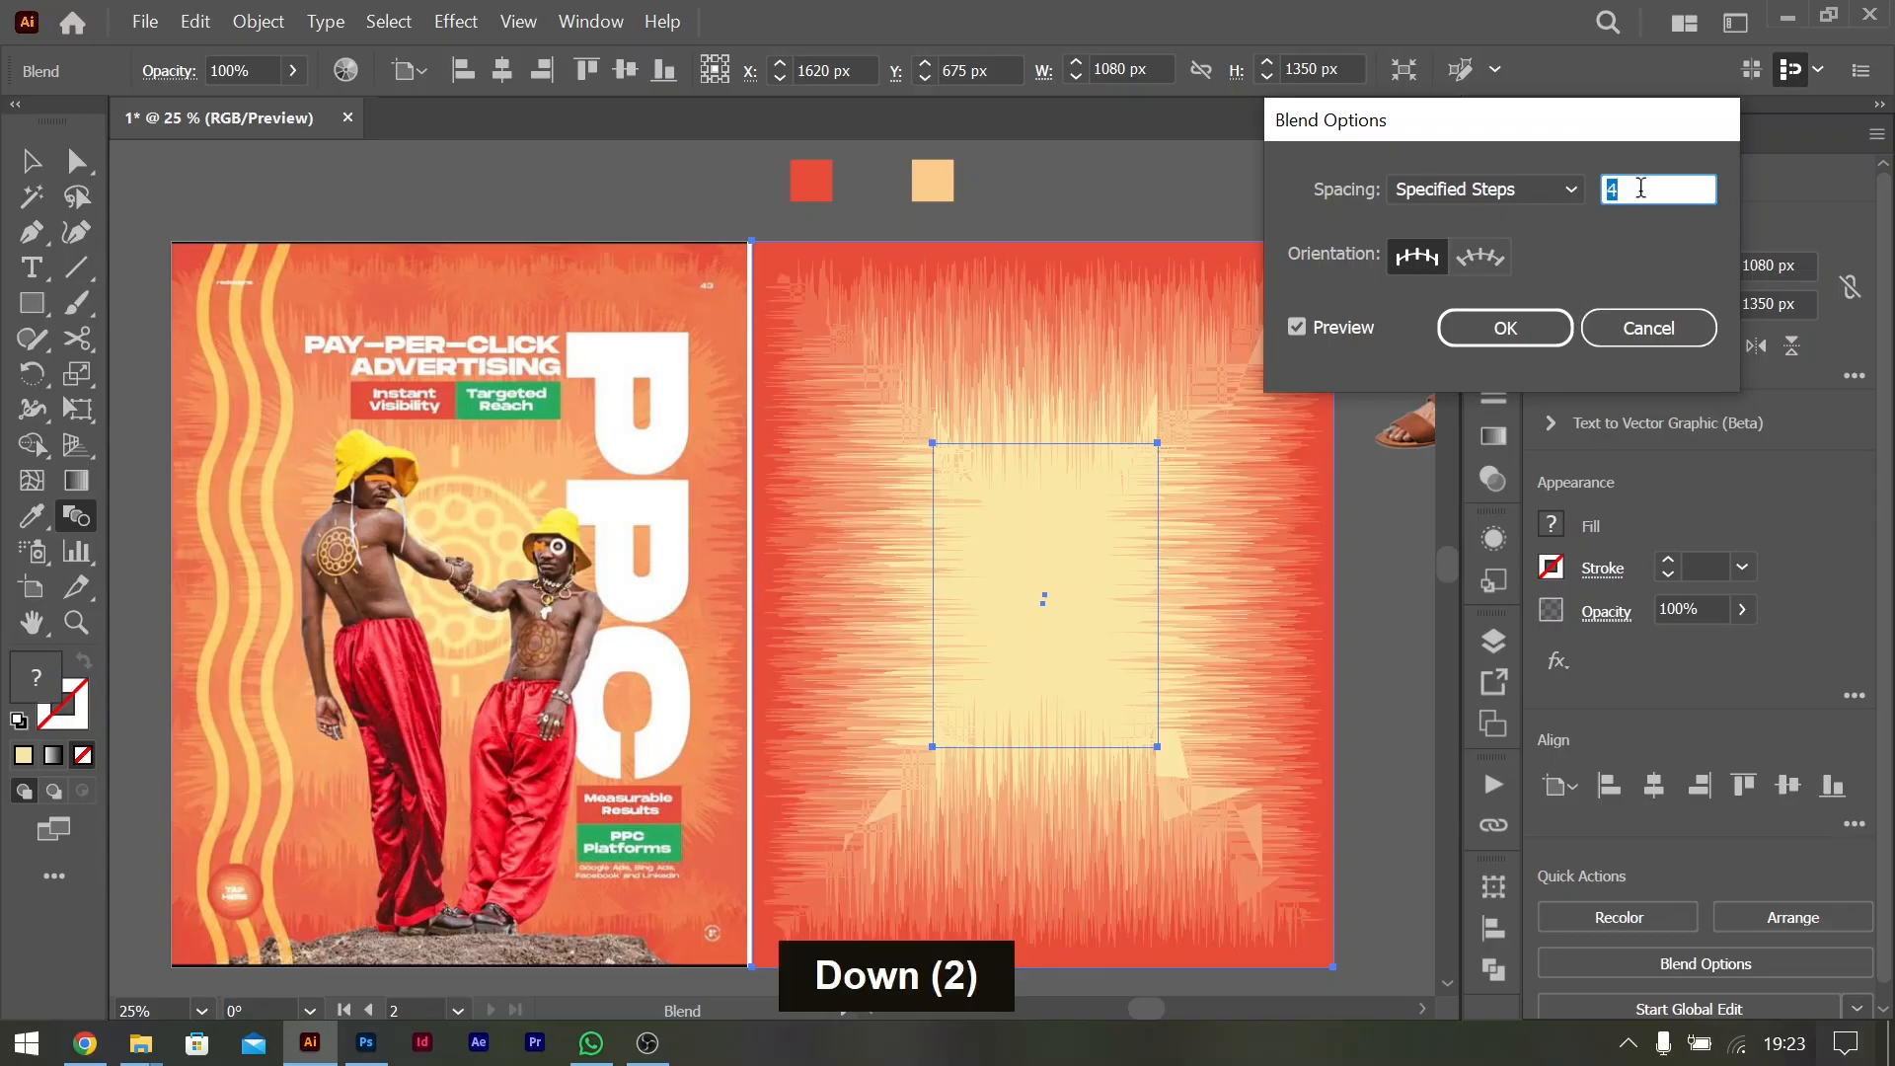
{"action": "left_click", "coordinate": [1495, 326]}
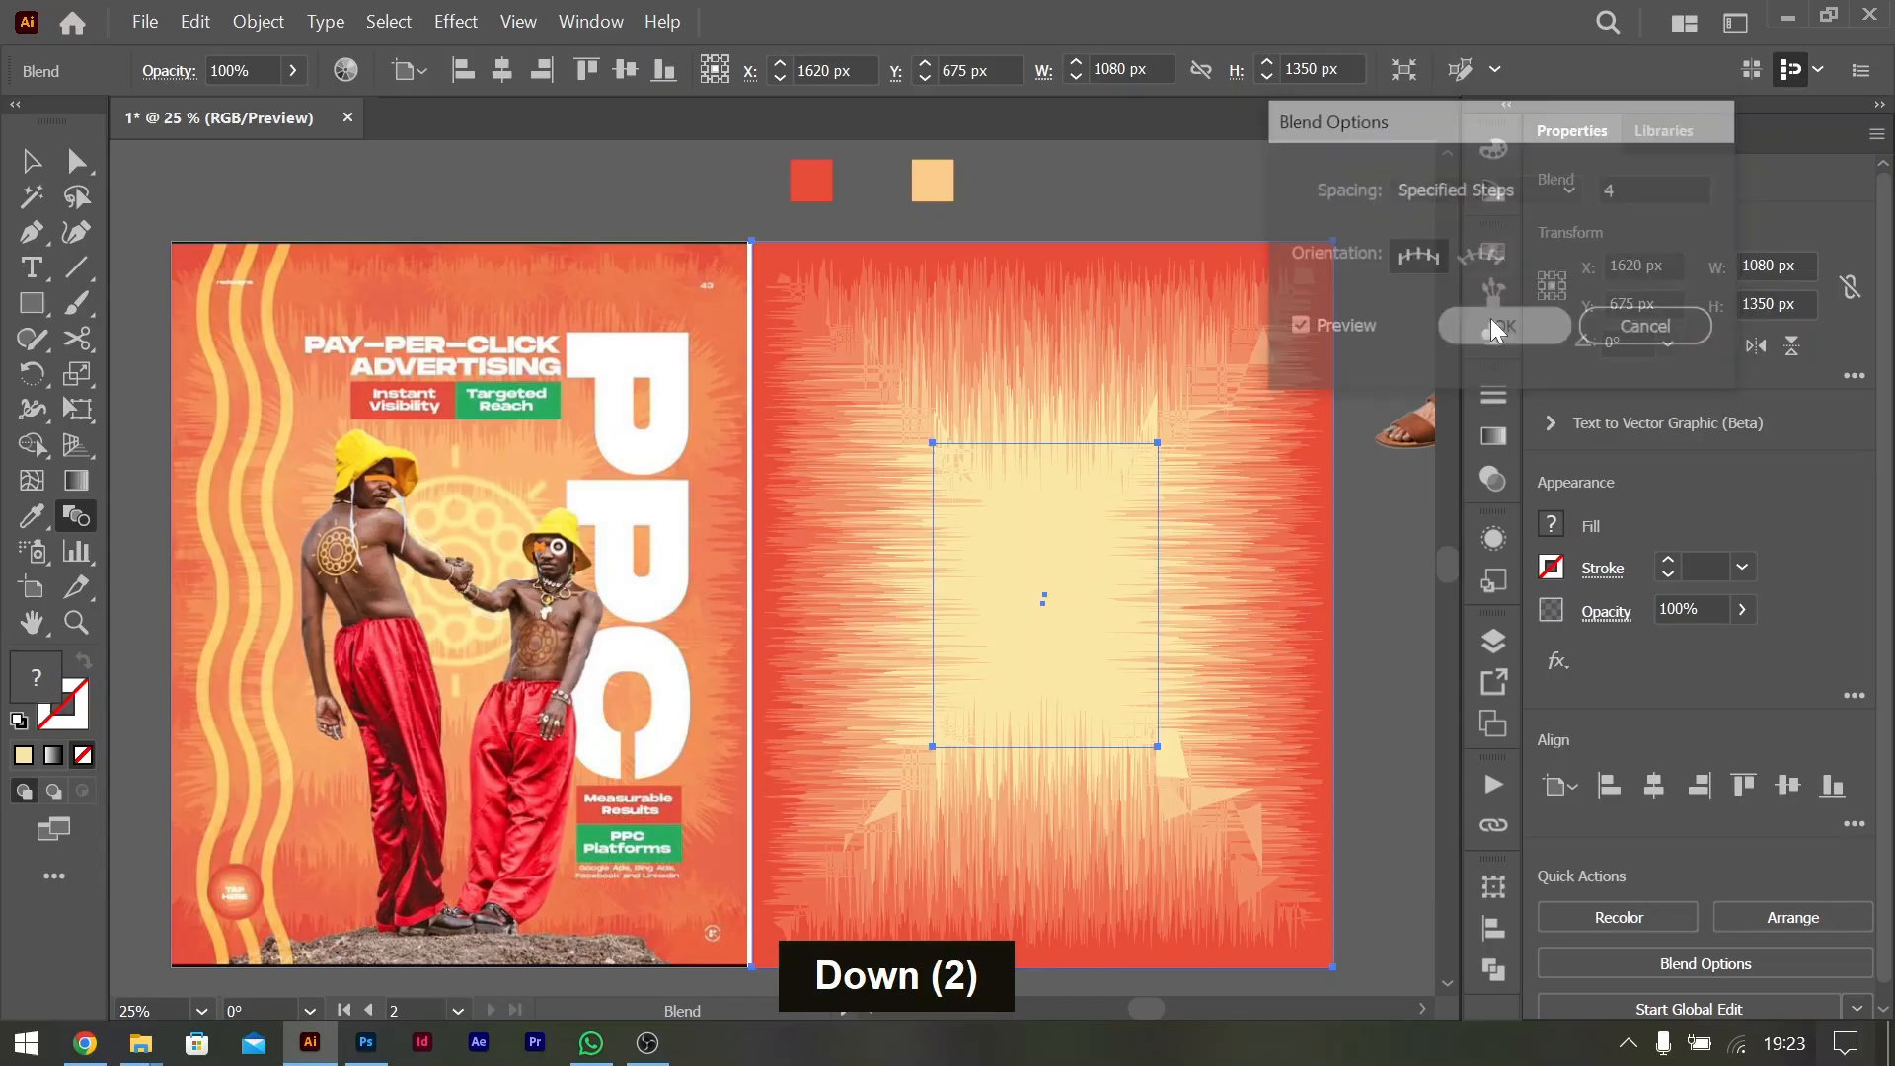
{"action": "left_click", "coordinate": [32, 154]}
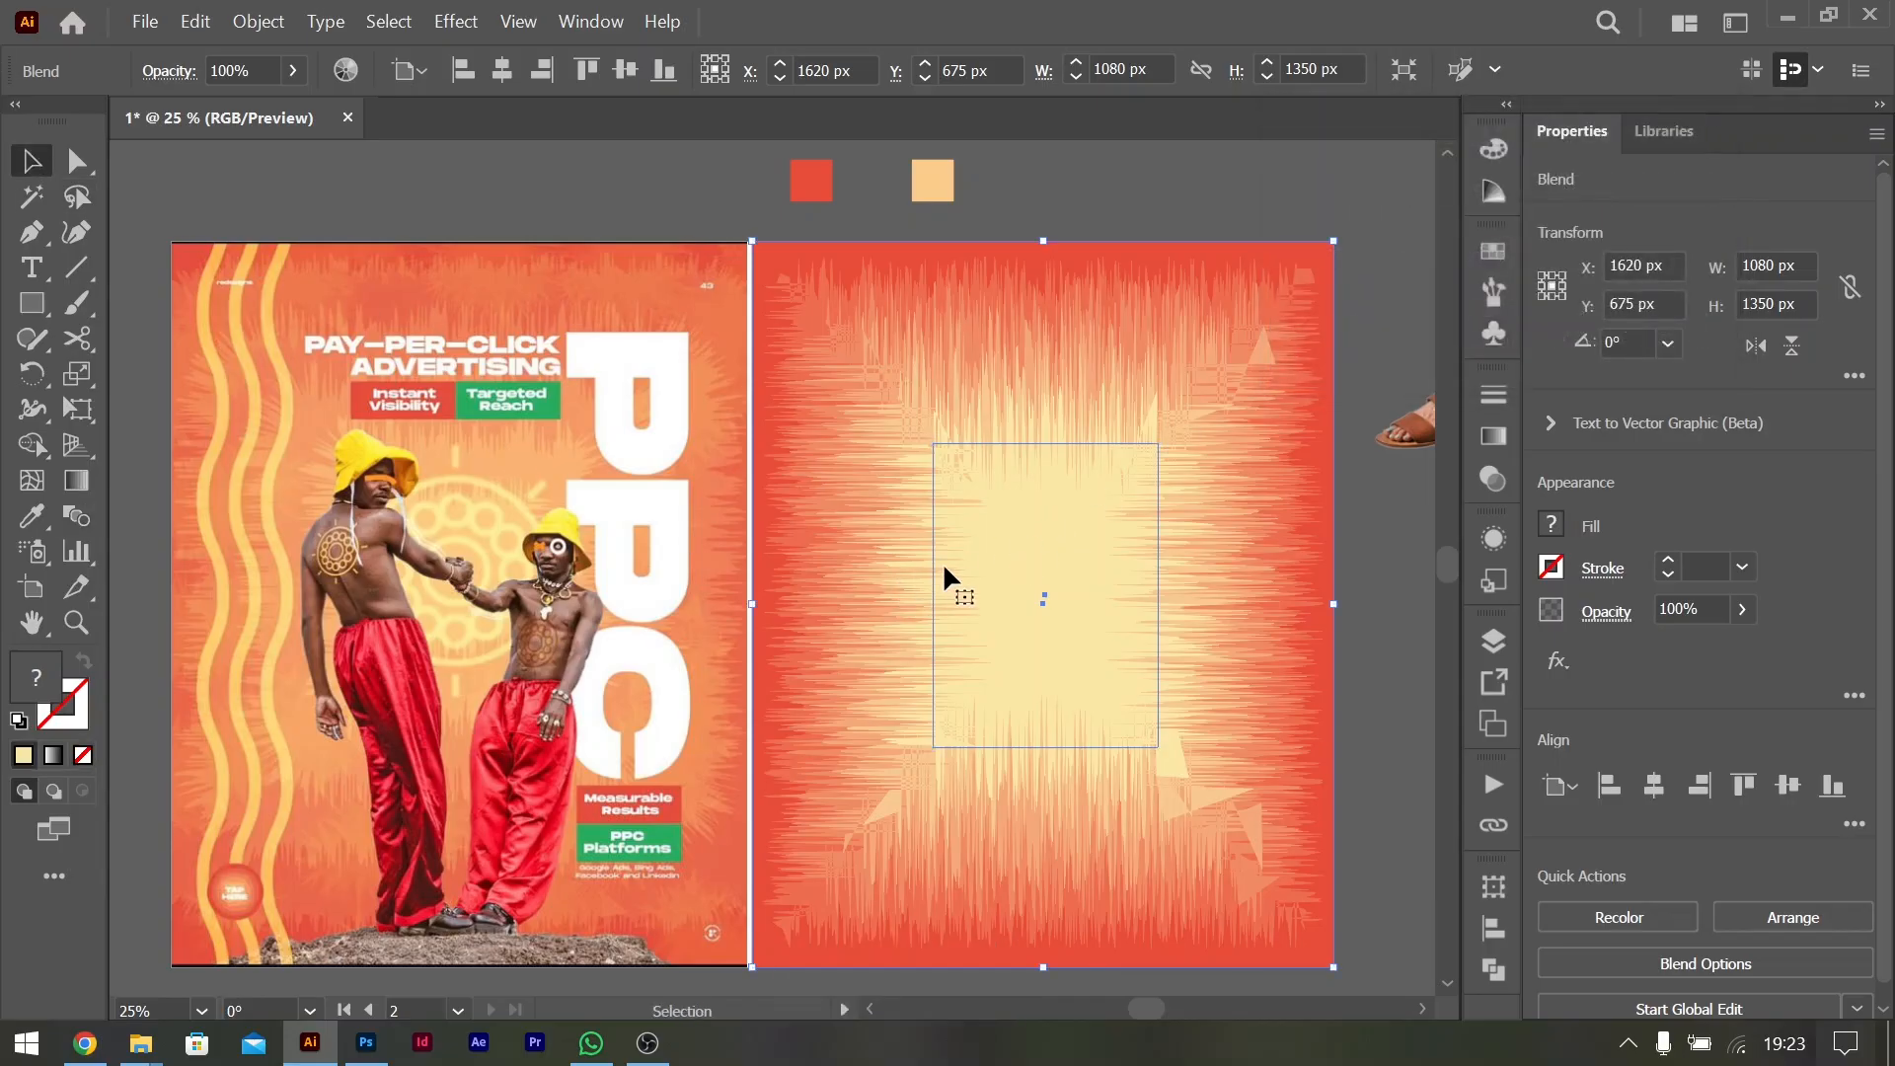
{"action": "double_click", "coordinate": [1099, 543]}
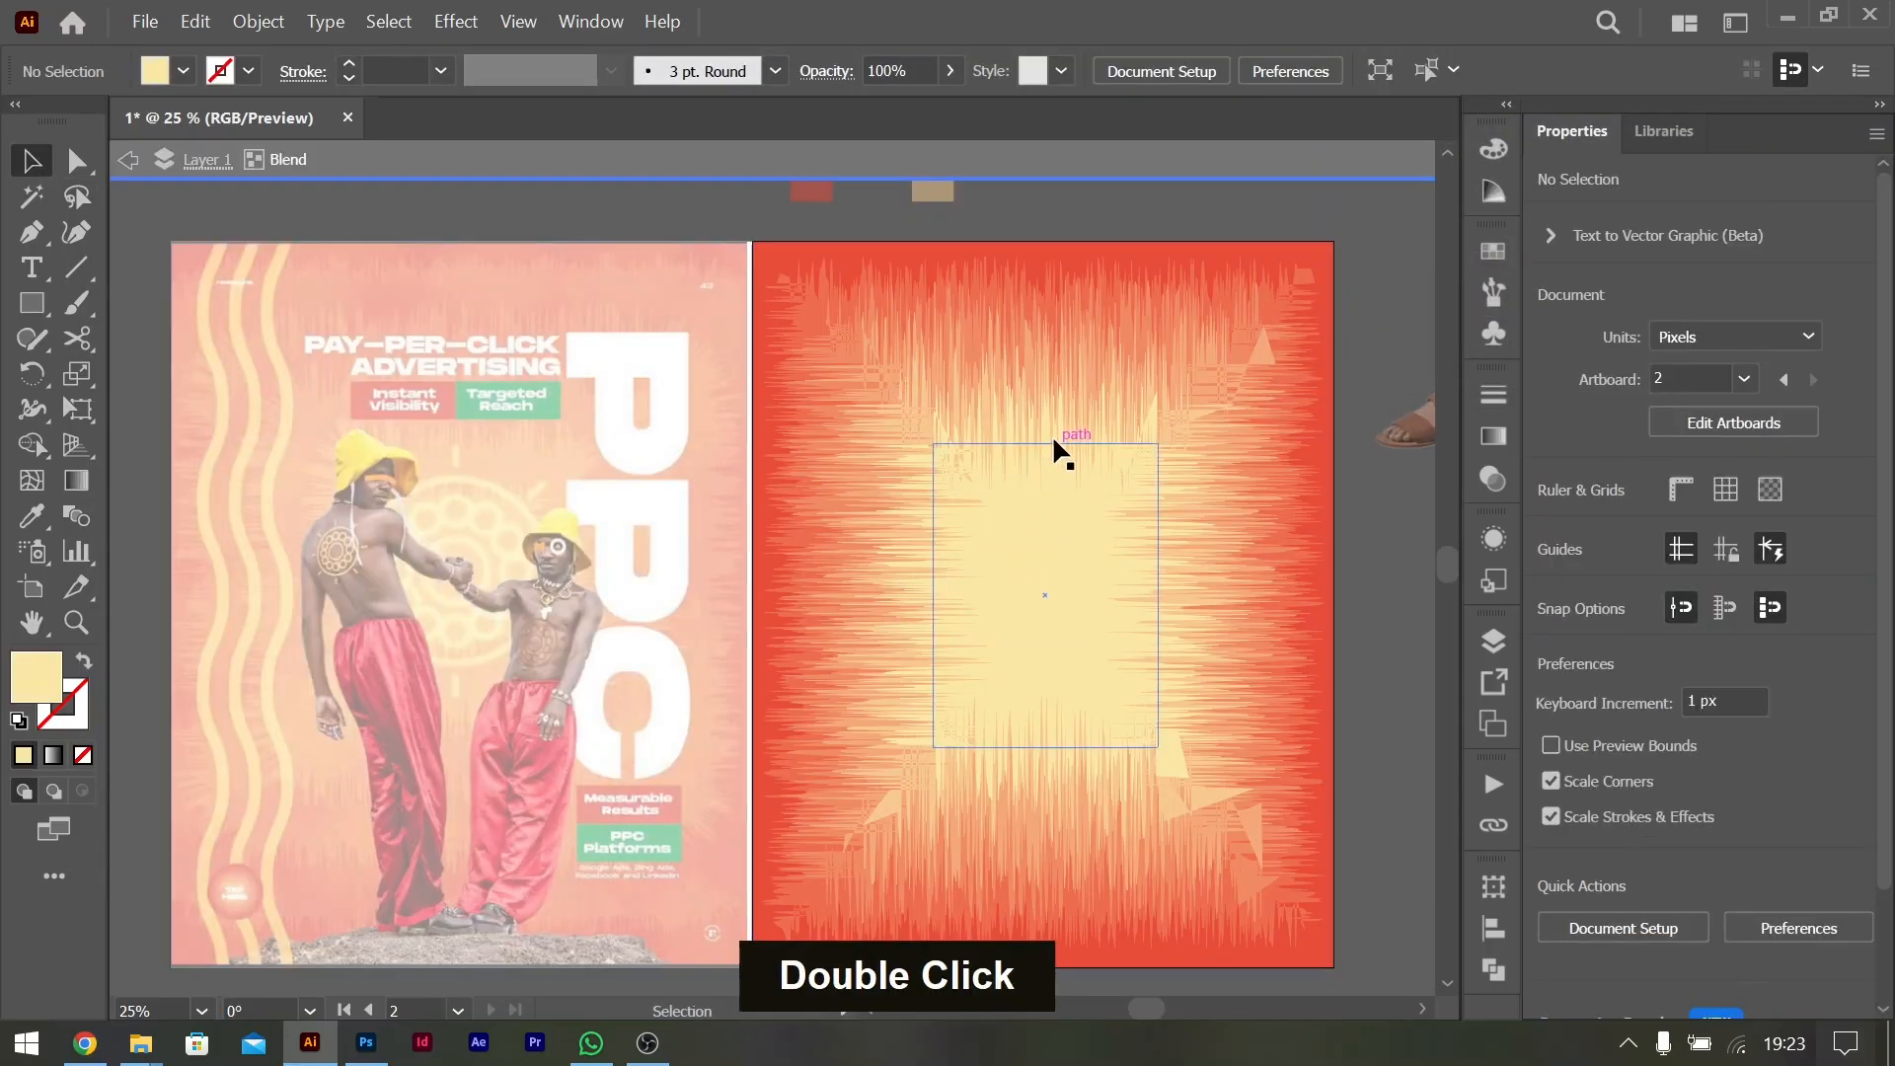
{"action": "left_click", "coordinate": [1135, 585]}
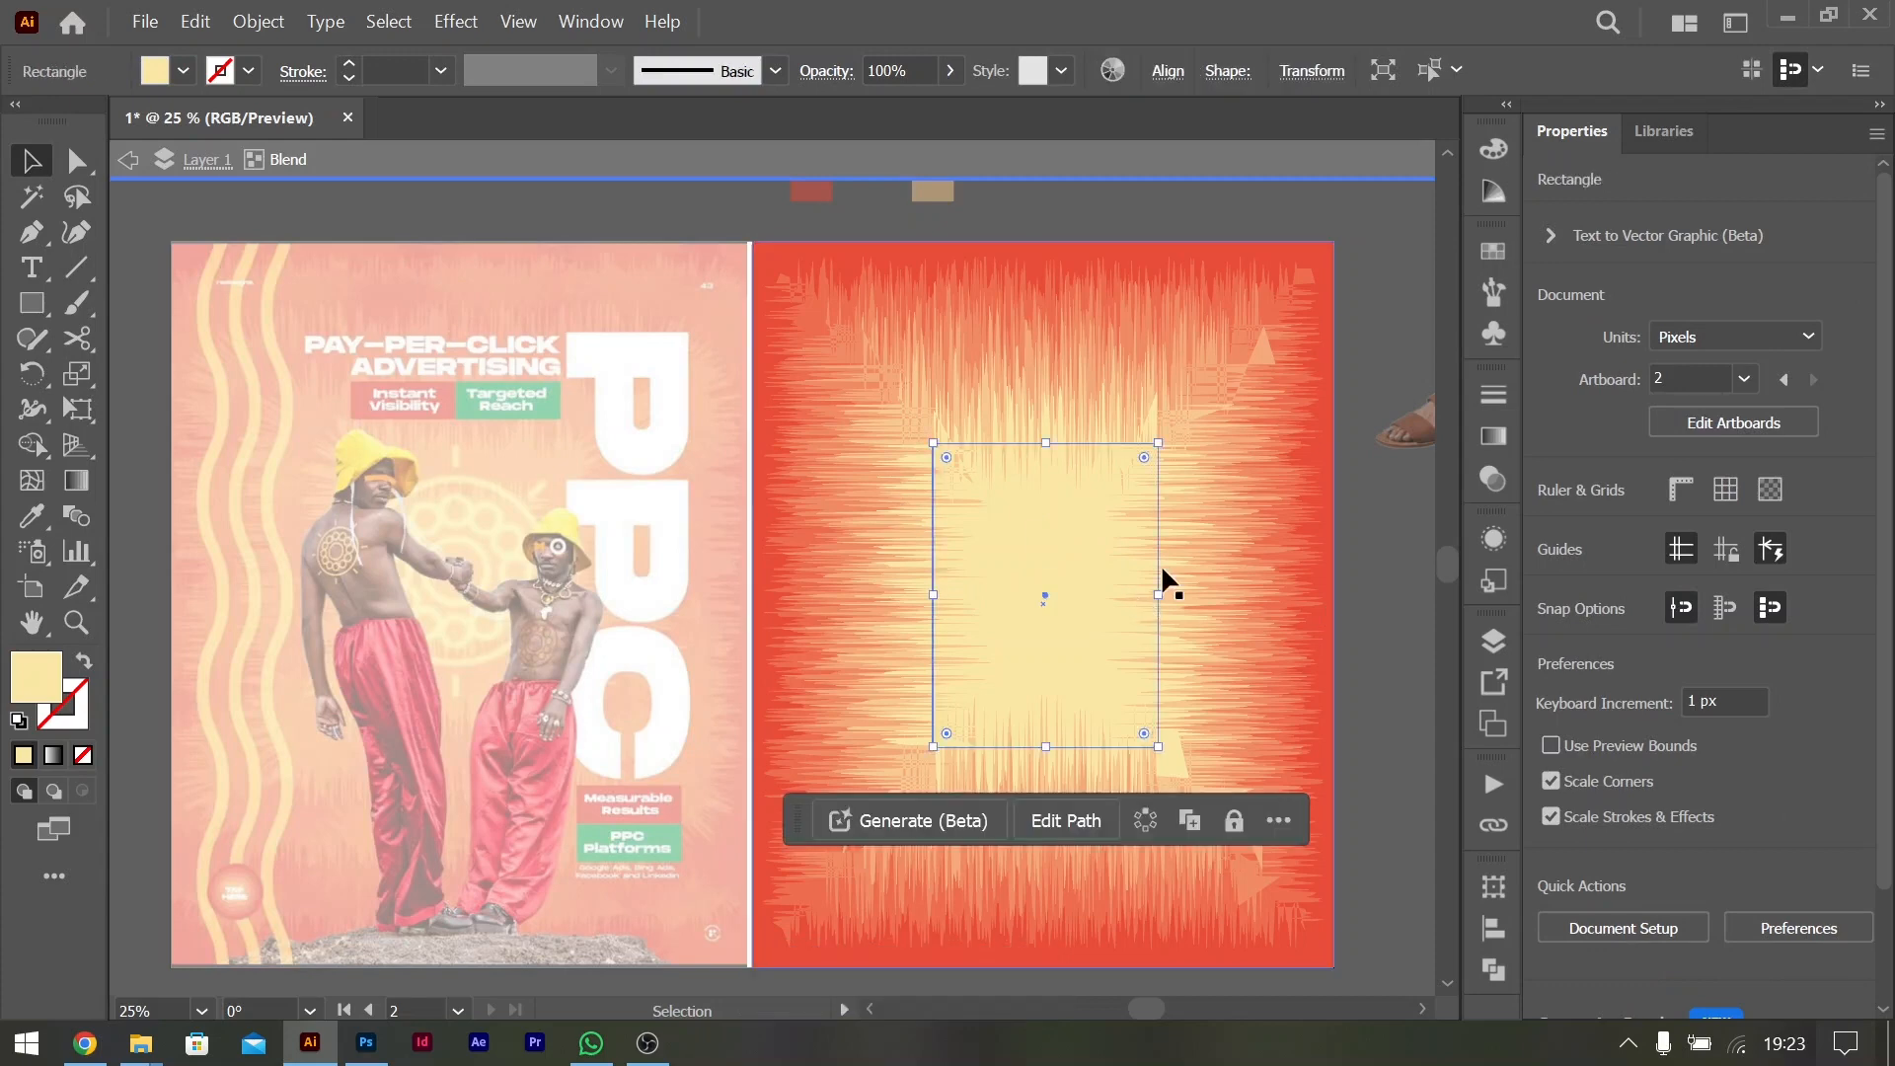
{"action": "double_click", "coordinate": [1398, 326]}
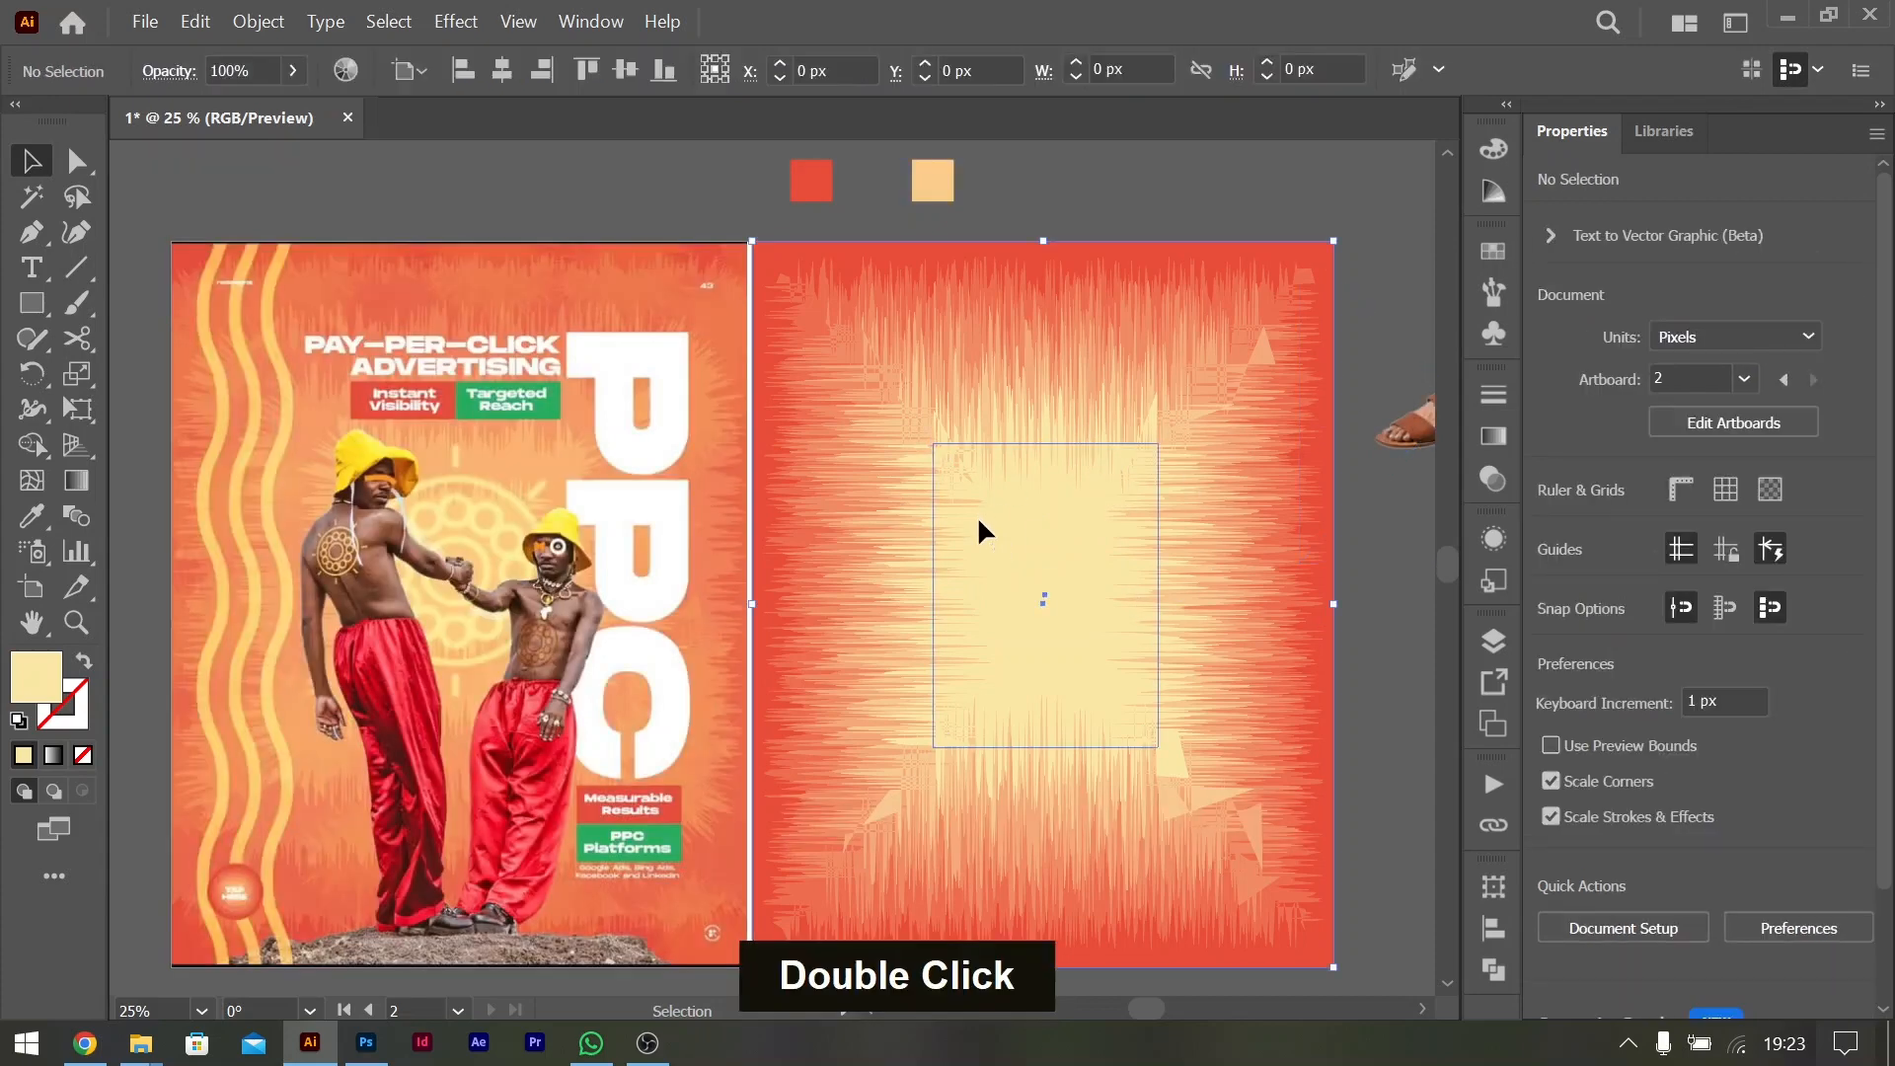
Isolate the blend and reduce the Roughen size of its inner pale yellow rectangle to 17%
{"action": "left_click", "coordinate": [1143, 531]}
{"action": "double_click", "coordinate": [1051, 498]}
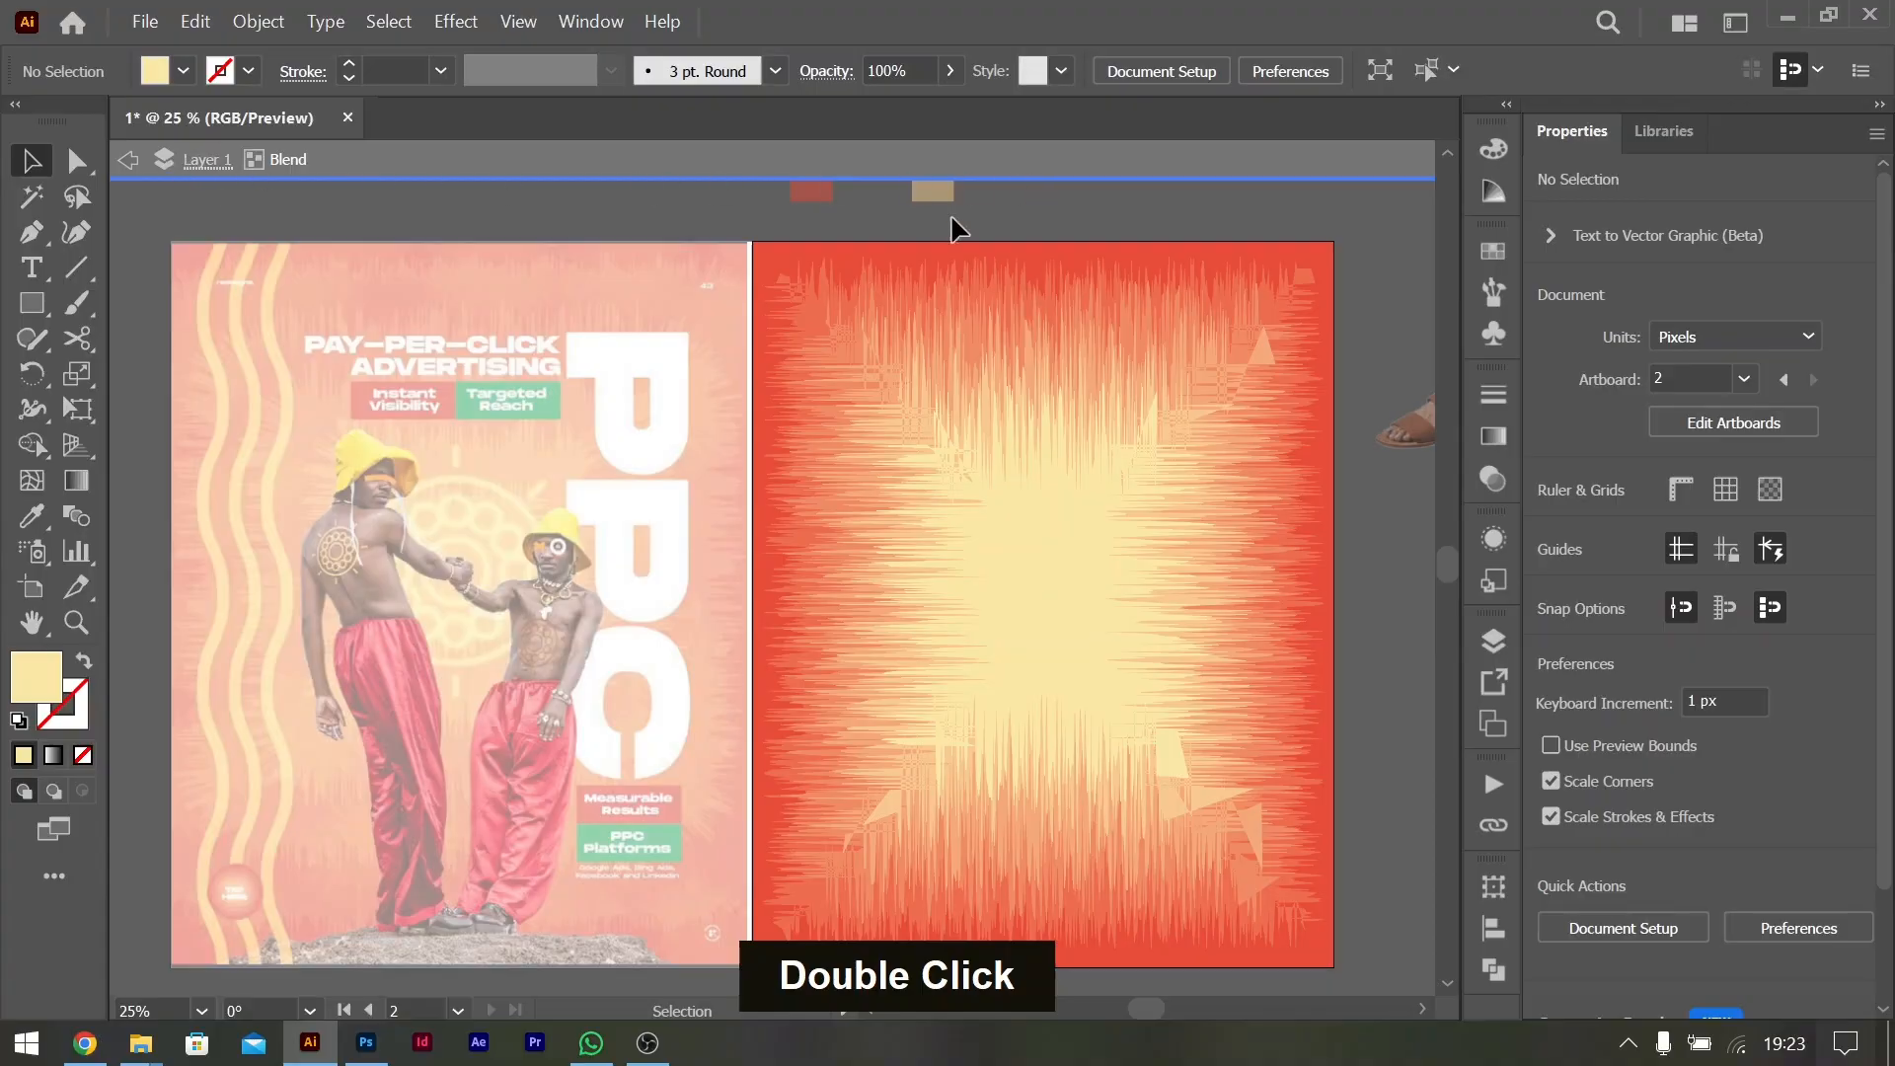
{"action": "left_click", "coordinate": [1042, 525]}
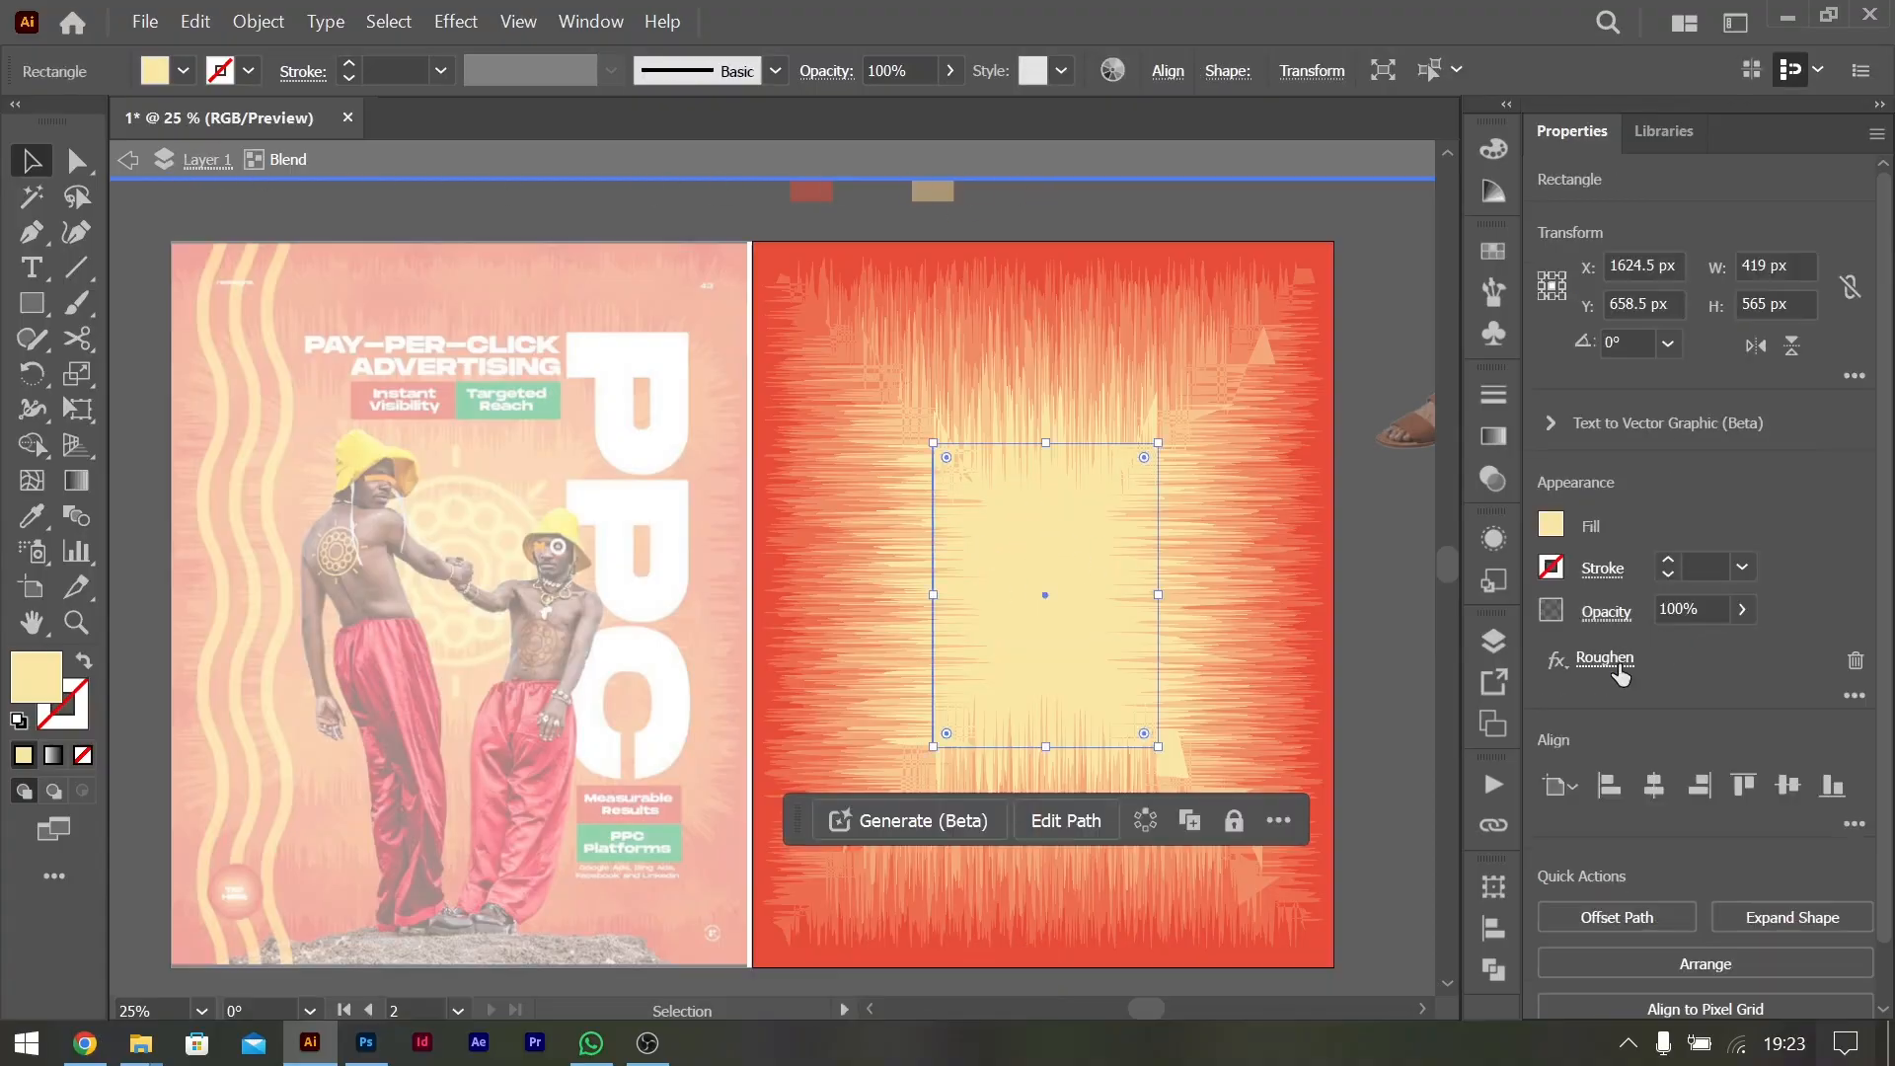
{"action": "left_click", "coordinate": [1615, 663]}
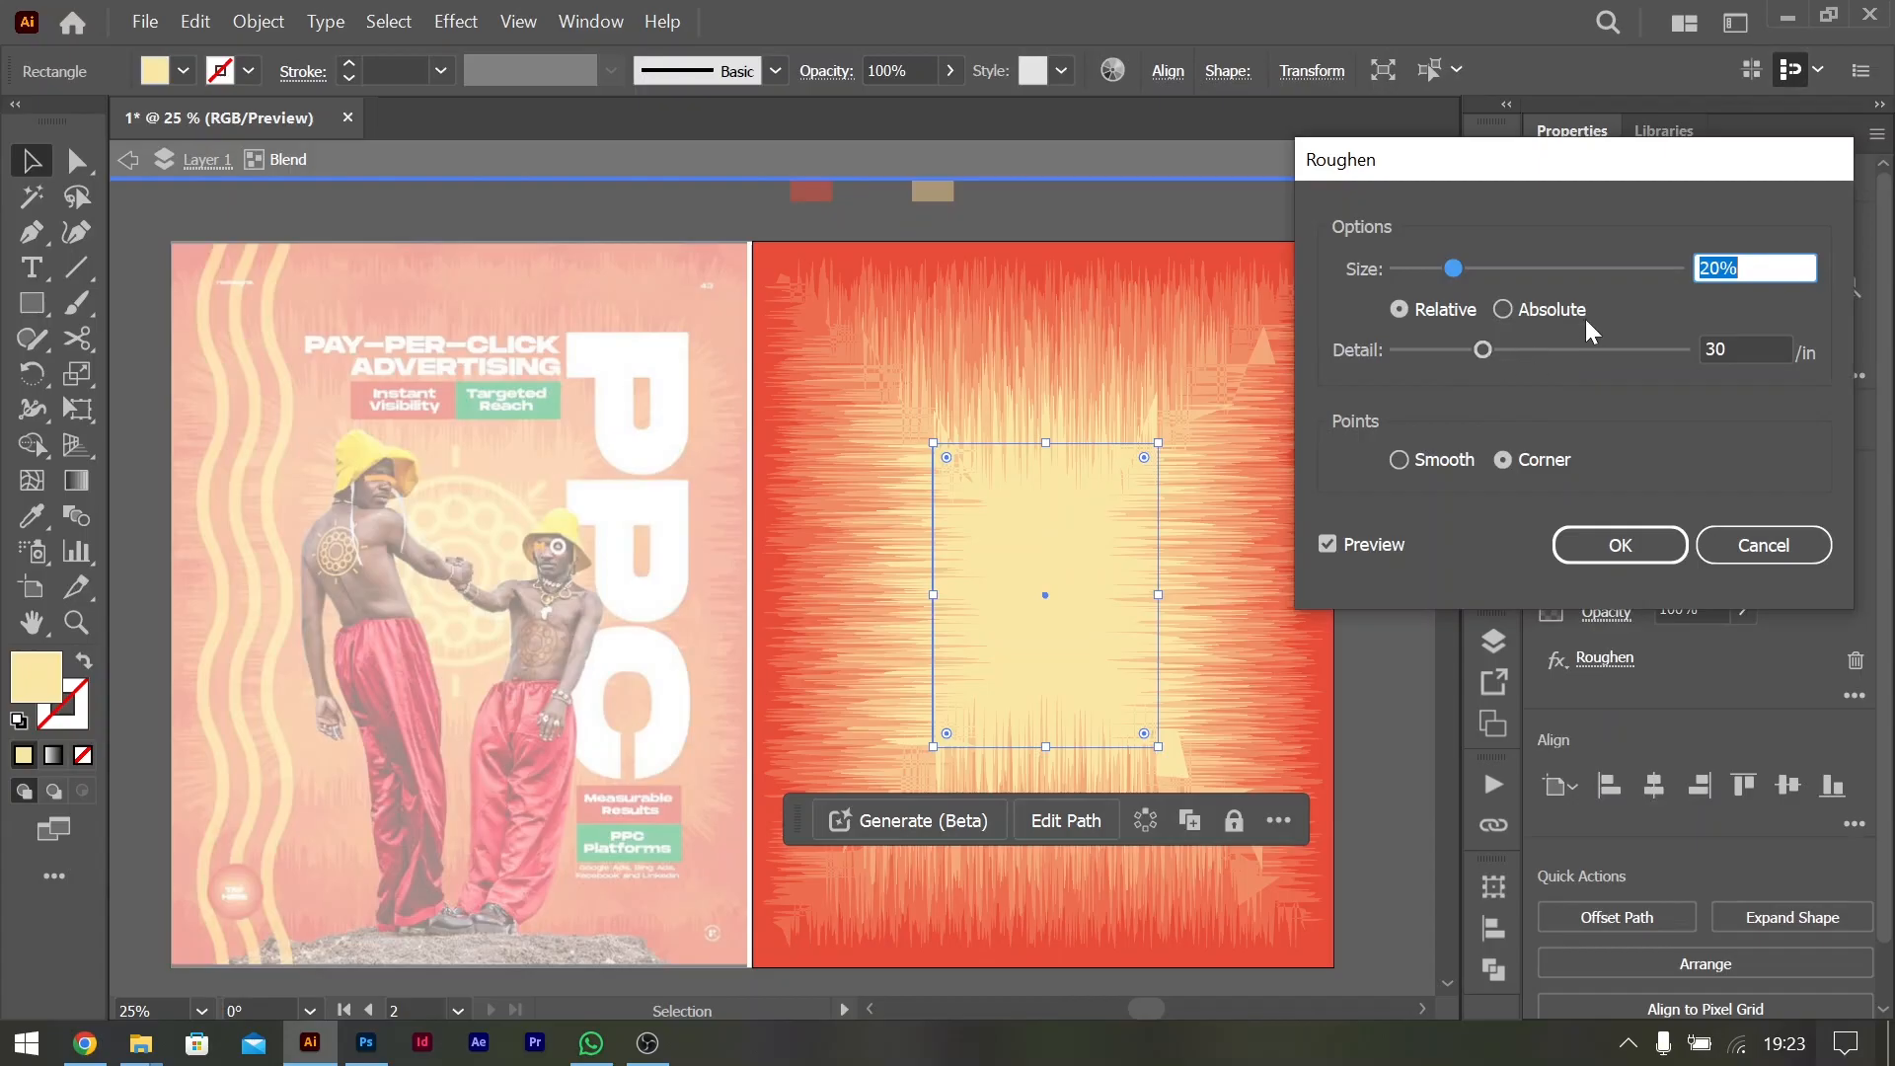
{"action": "left_click", "coordinate": [1756, 274]}
{"action": "key", "text": "Down"}
{"action": "key", "text": "Down"}
{"action": "key", "text": "Down"}
{"action": "key", "text": "Down"}
{"action": "key", "text": "Down"}
{"action": "key", "text": "Down"}
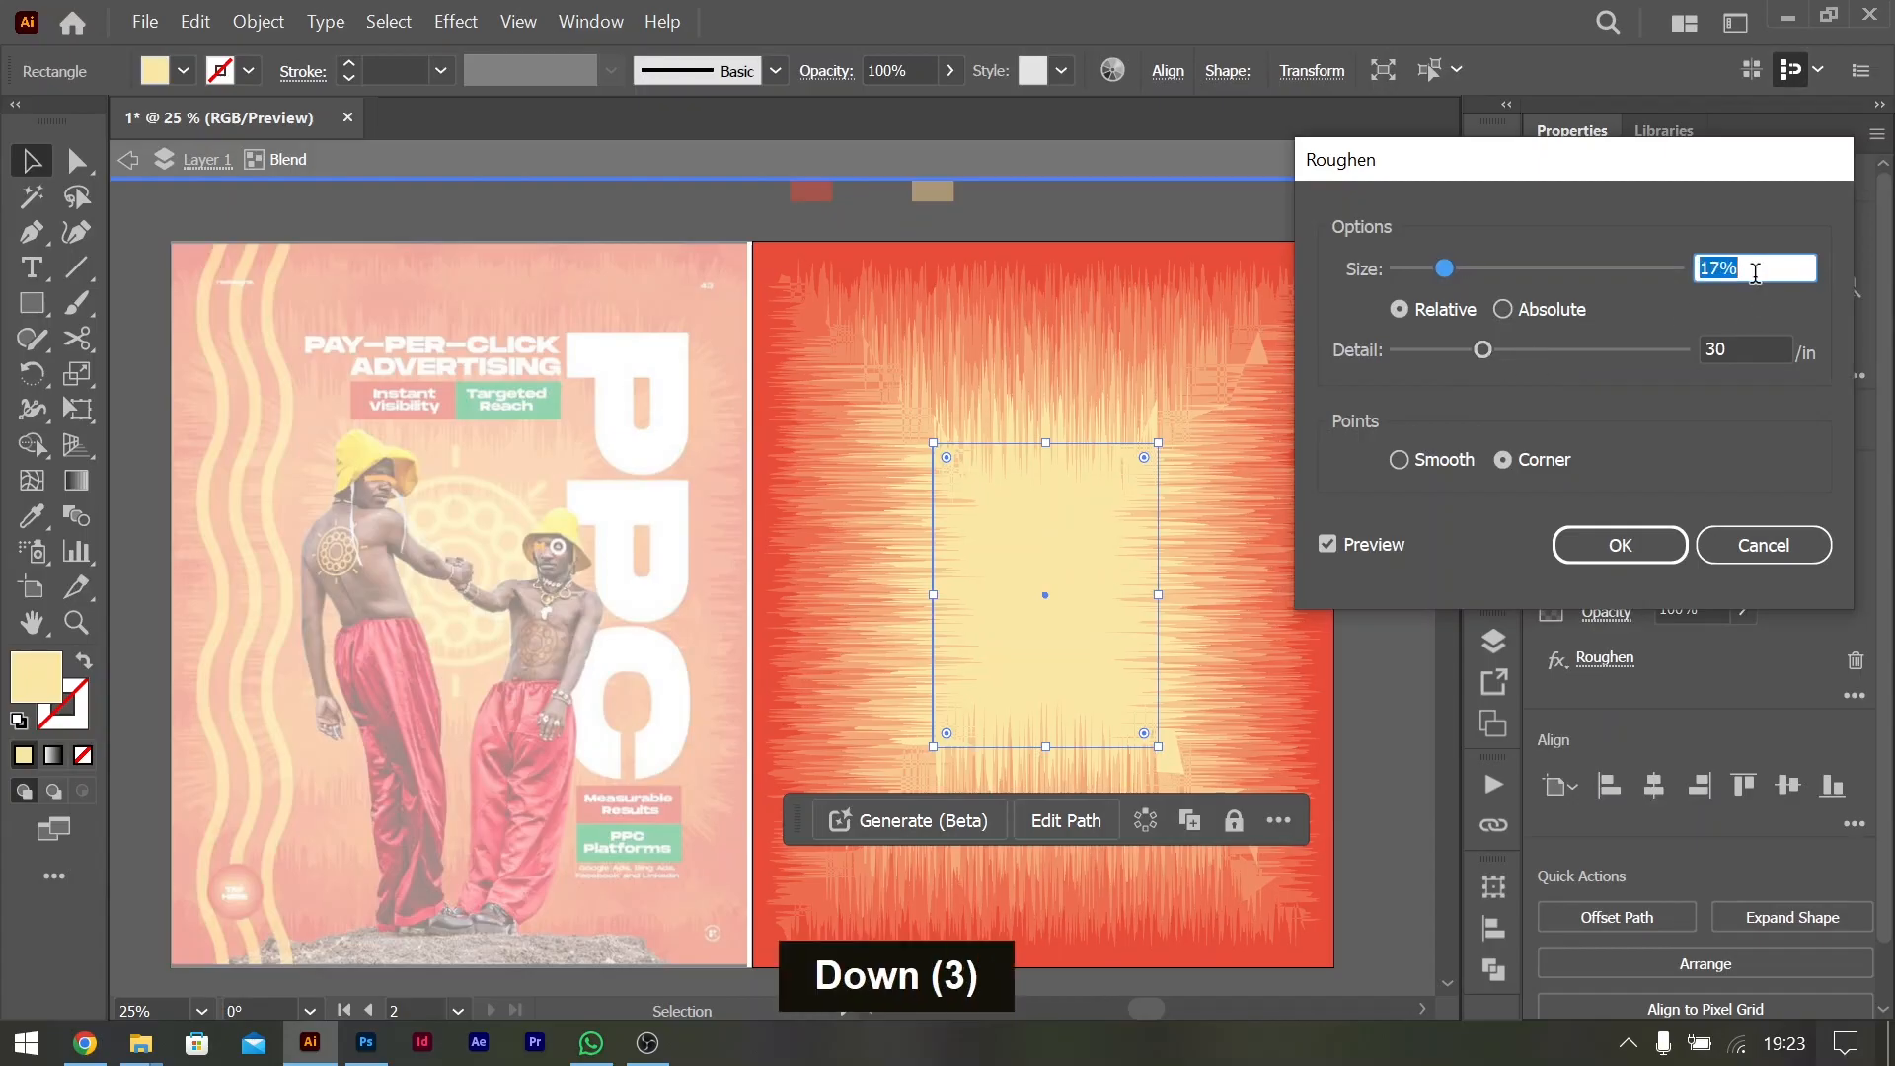
{"action": "key", "text": "Up"}
{"action": "key", "text": "Up"}
{"action": "key", "text": "Up"}
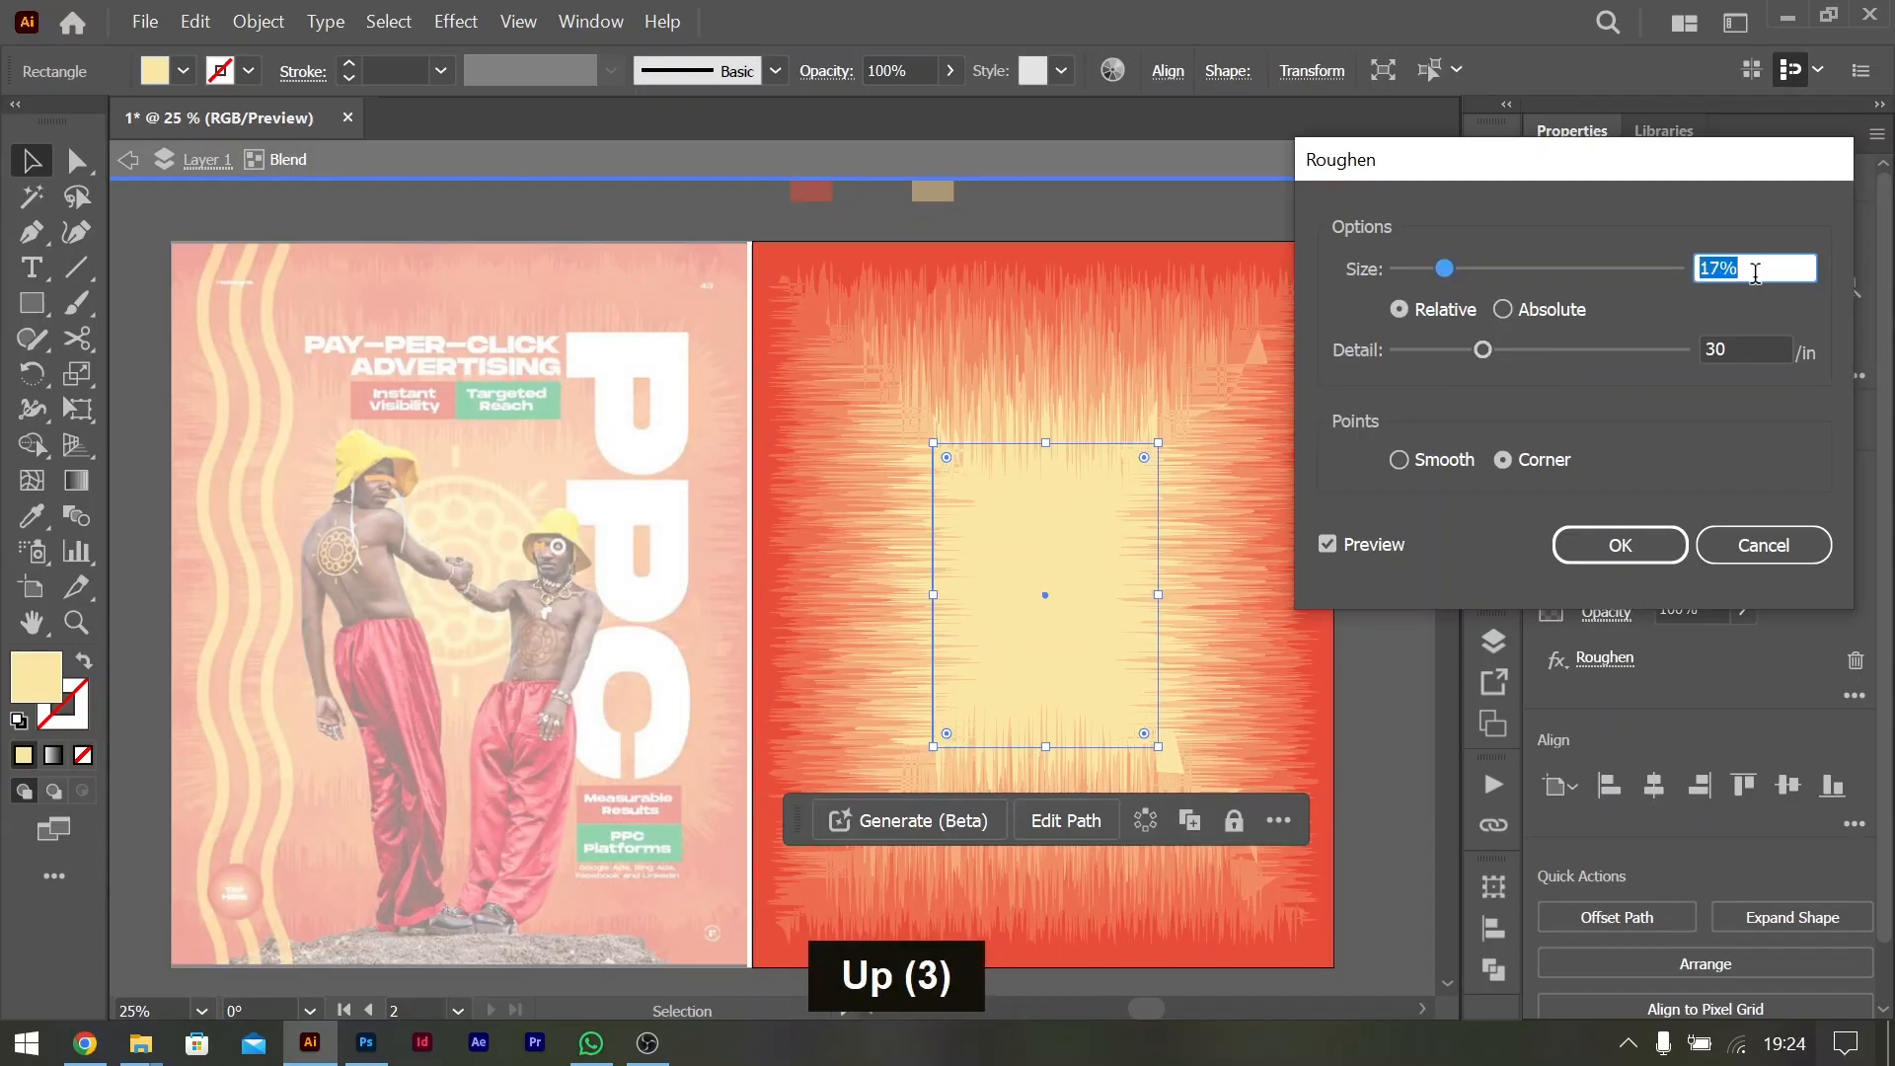
Set the Roughen detail of the inner pale yellow rectangle to 20 per inch, apply it and leave isolation mode
{"action": "left_click", "coordinate": [1744, 352]}
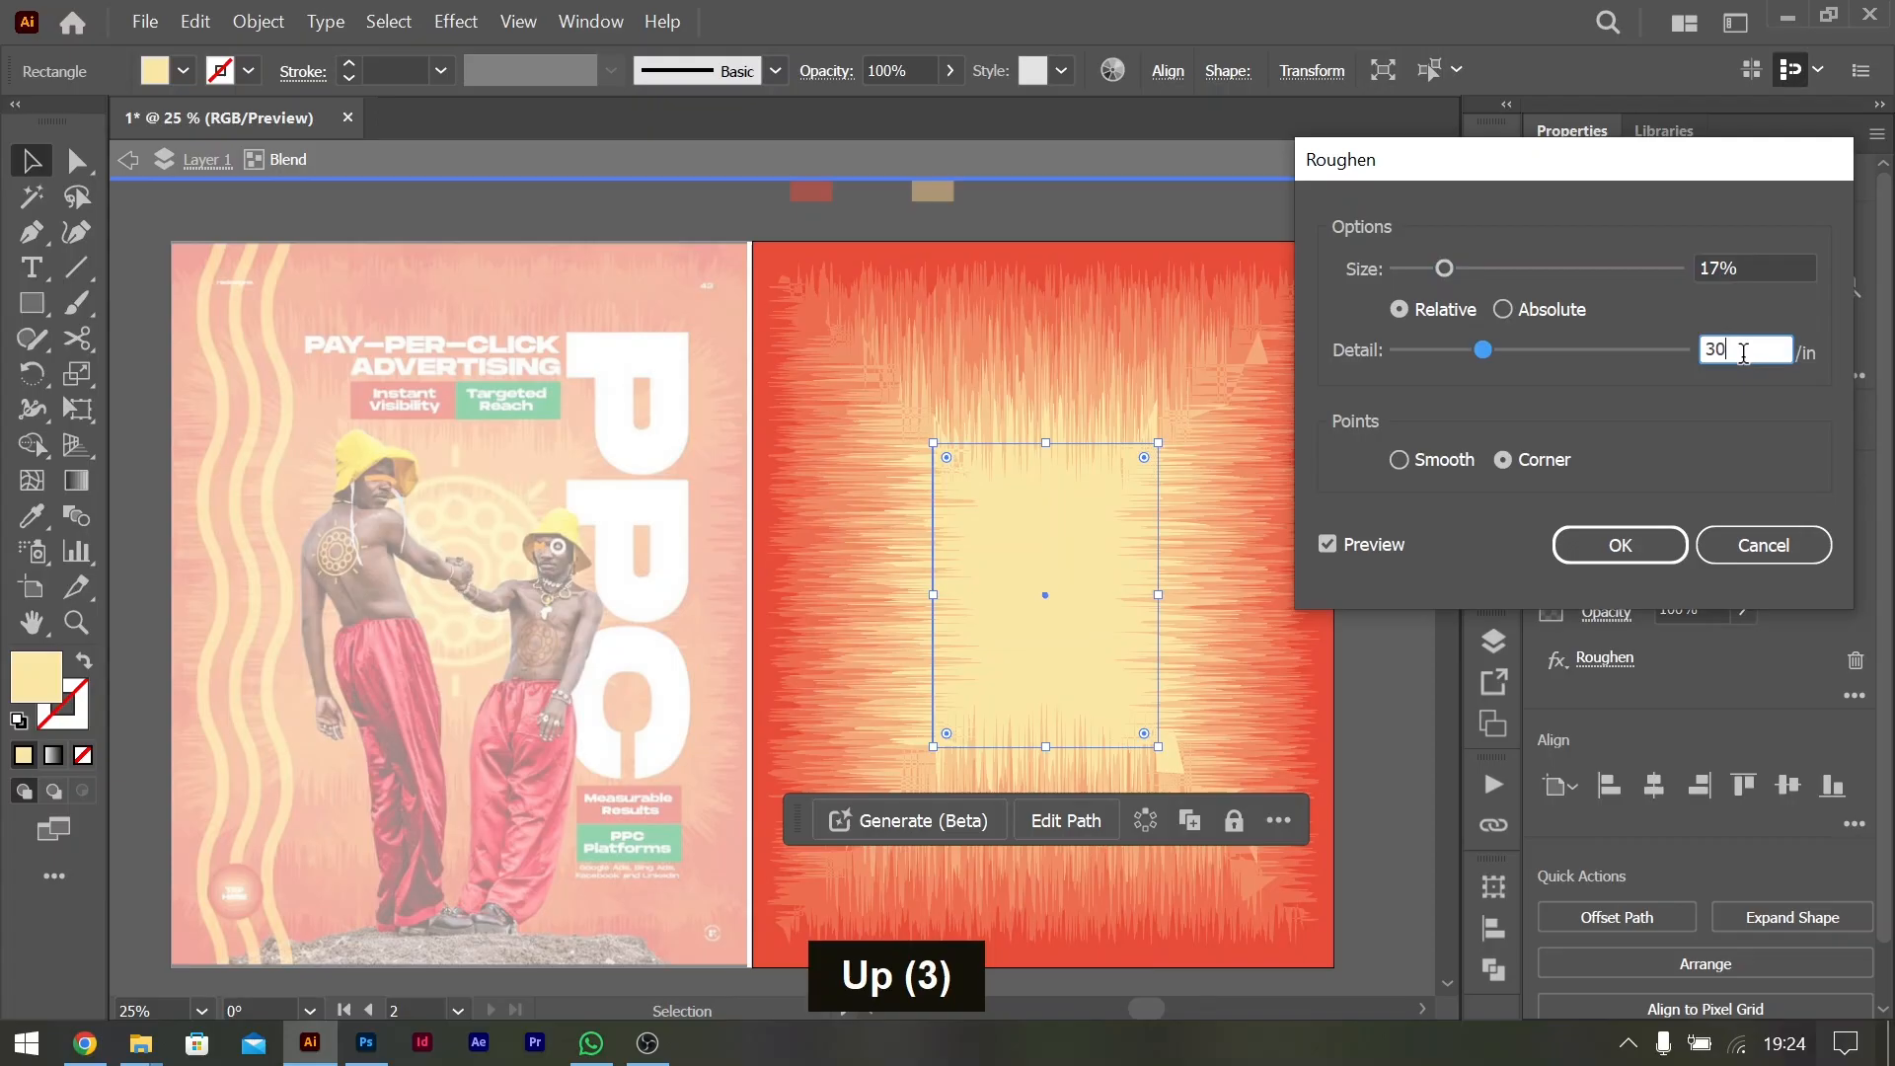
{"action": "key", "text": "Down"}
{"action": "key", "text": "Down"}
{"action": "key", "text": "Down"}
{"action": "key", "text": "Down"}
{"action": "key", "text": "Down"}
{"action": "key", "text": "Down"}
{"action": "key", "text": "Down"}
{"action": "key", "text": "Down"}
{"action": "key", "text": "Down"}
{"action": "key", "text": "Down"}
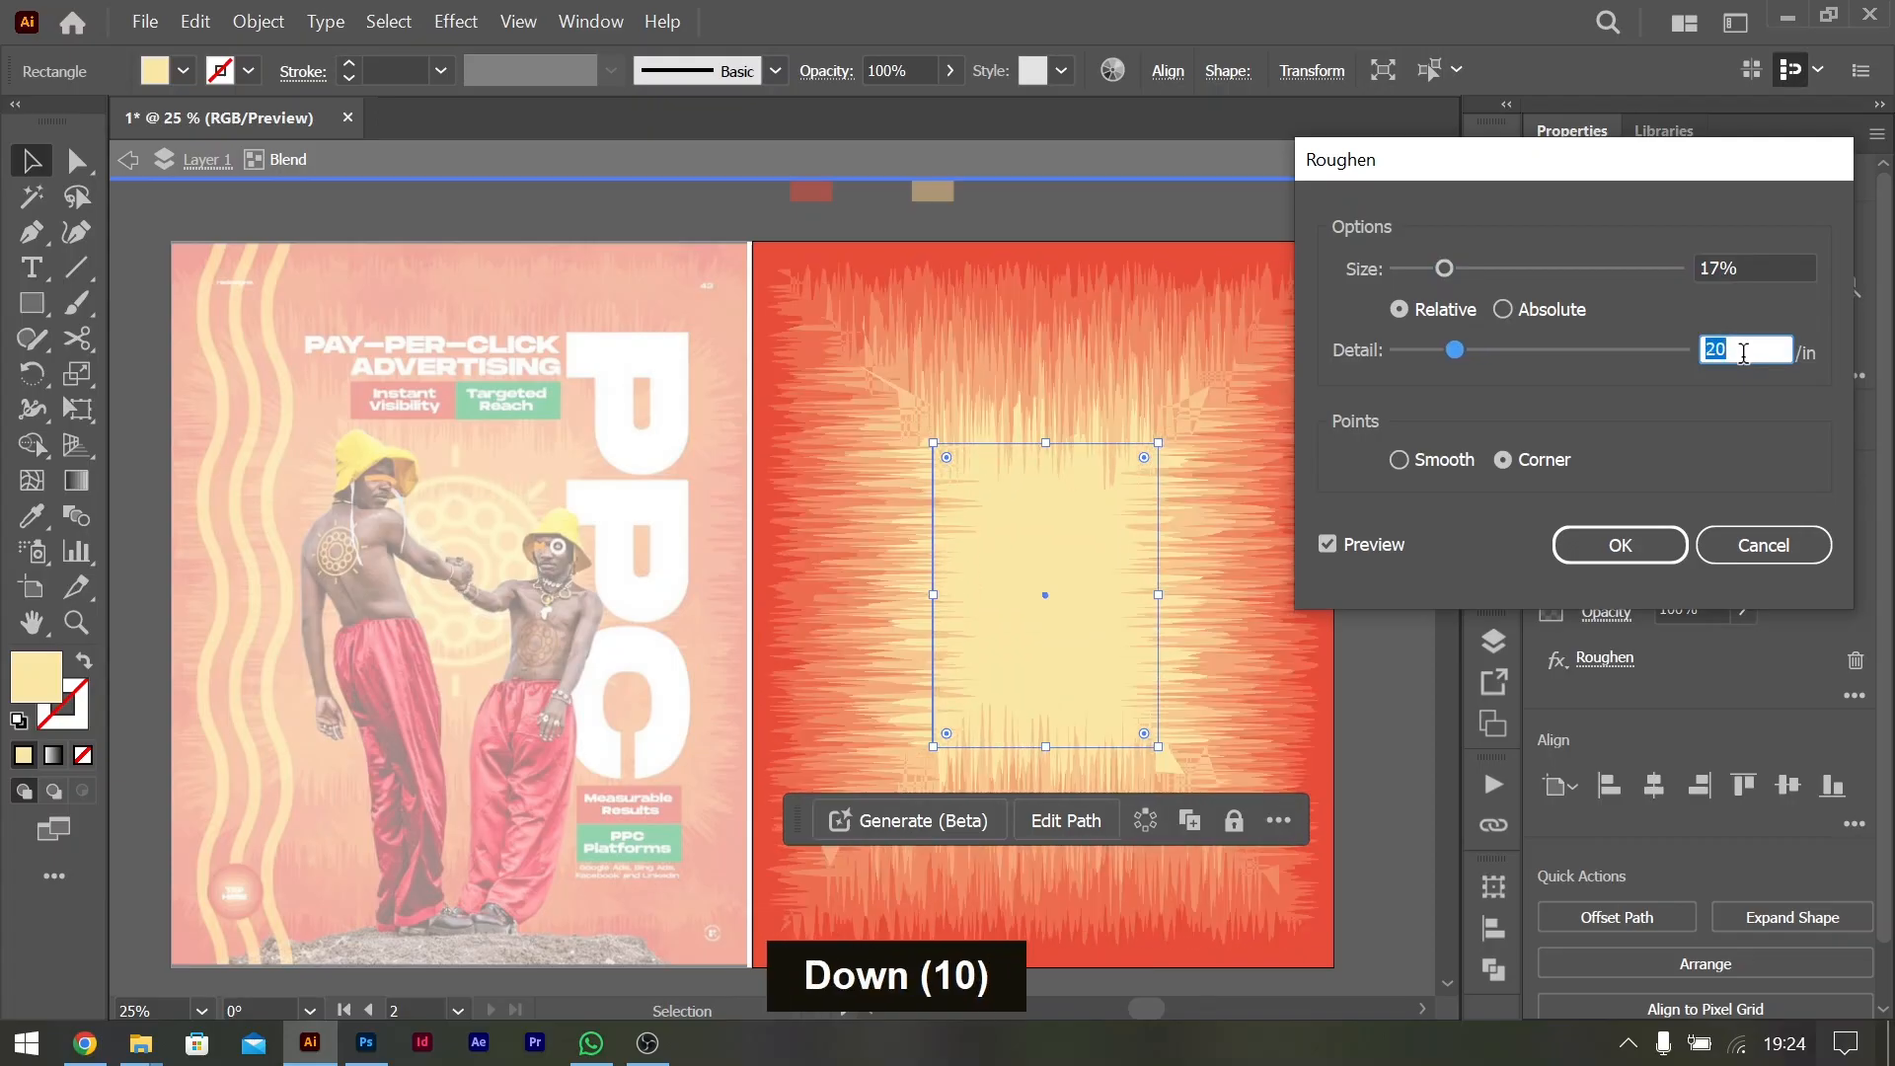
{"action": "key", "text": "Down"}
{"action": "key", "text": "Up"}
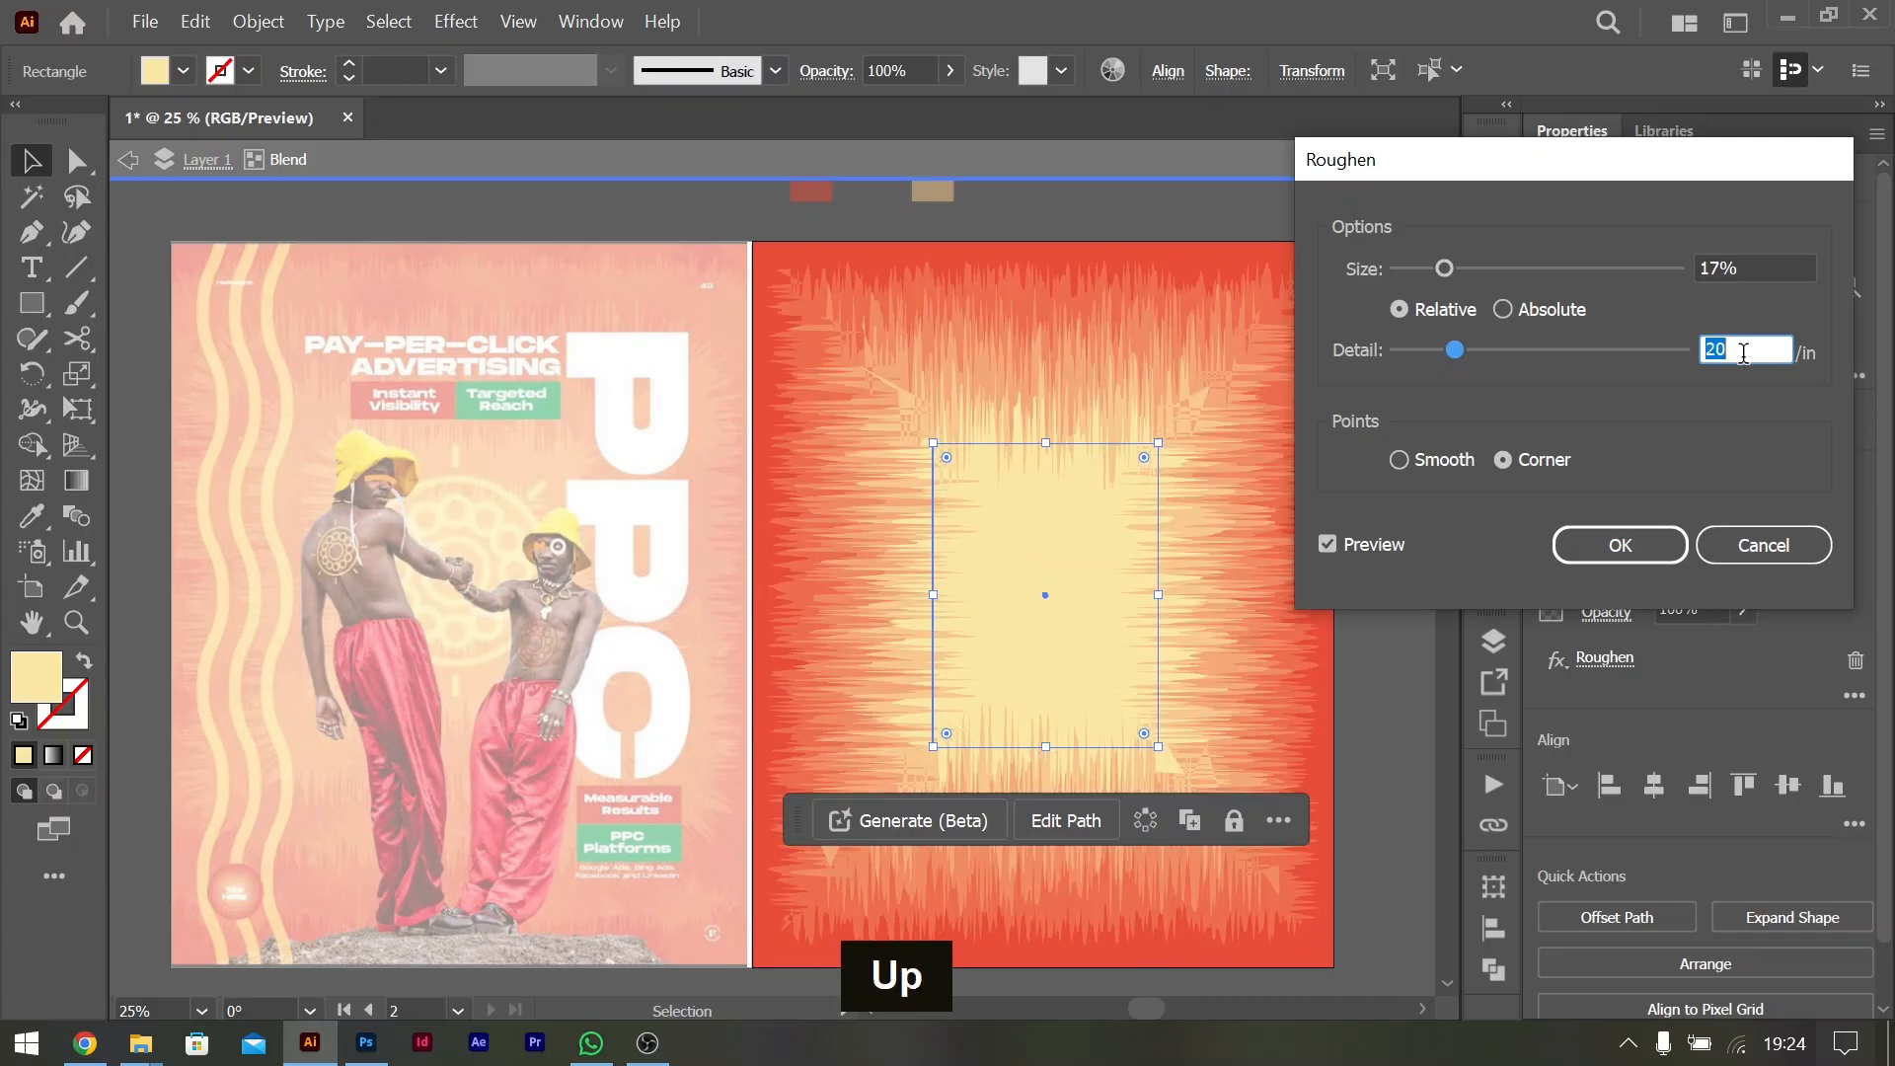
{"action": "key", "text": "Return"}
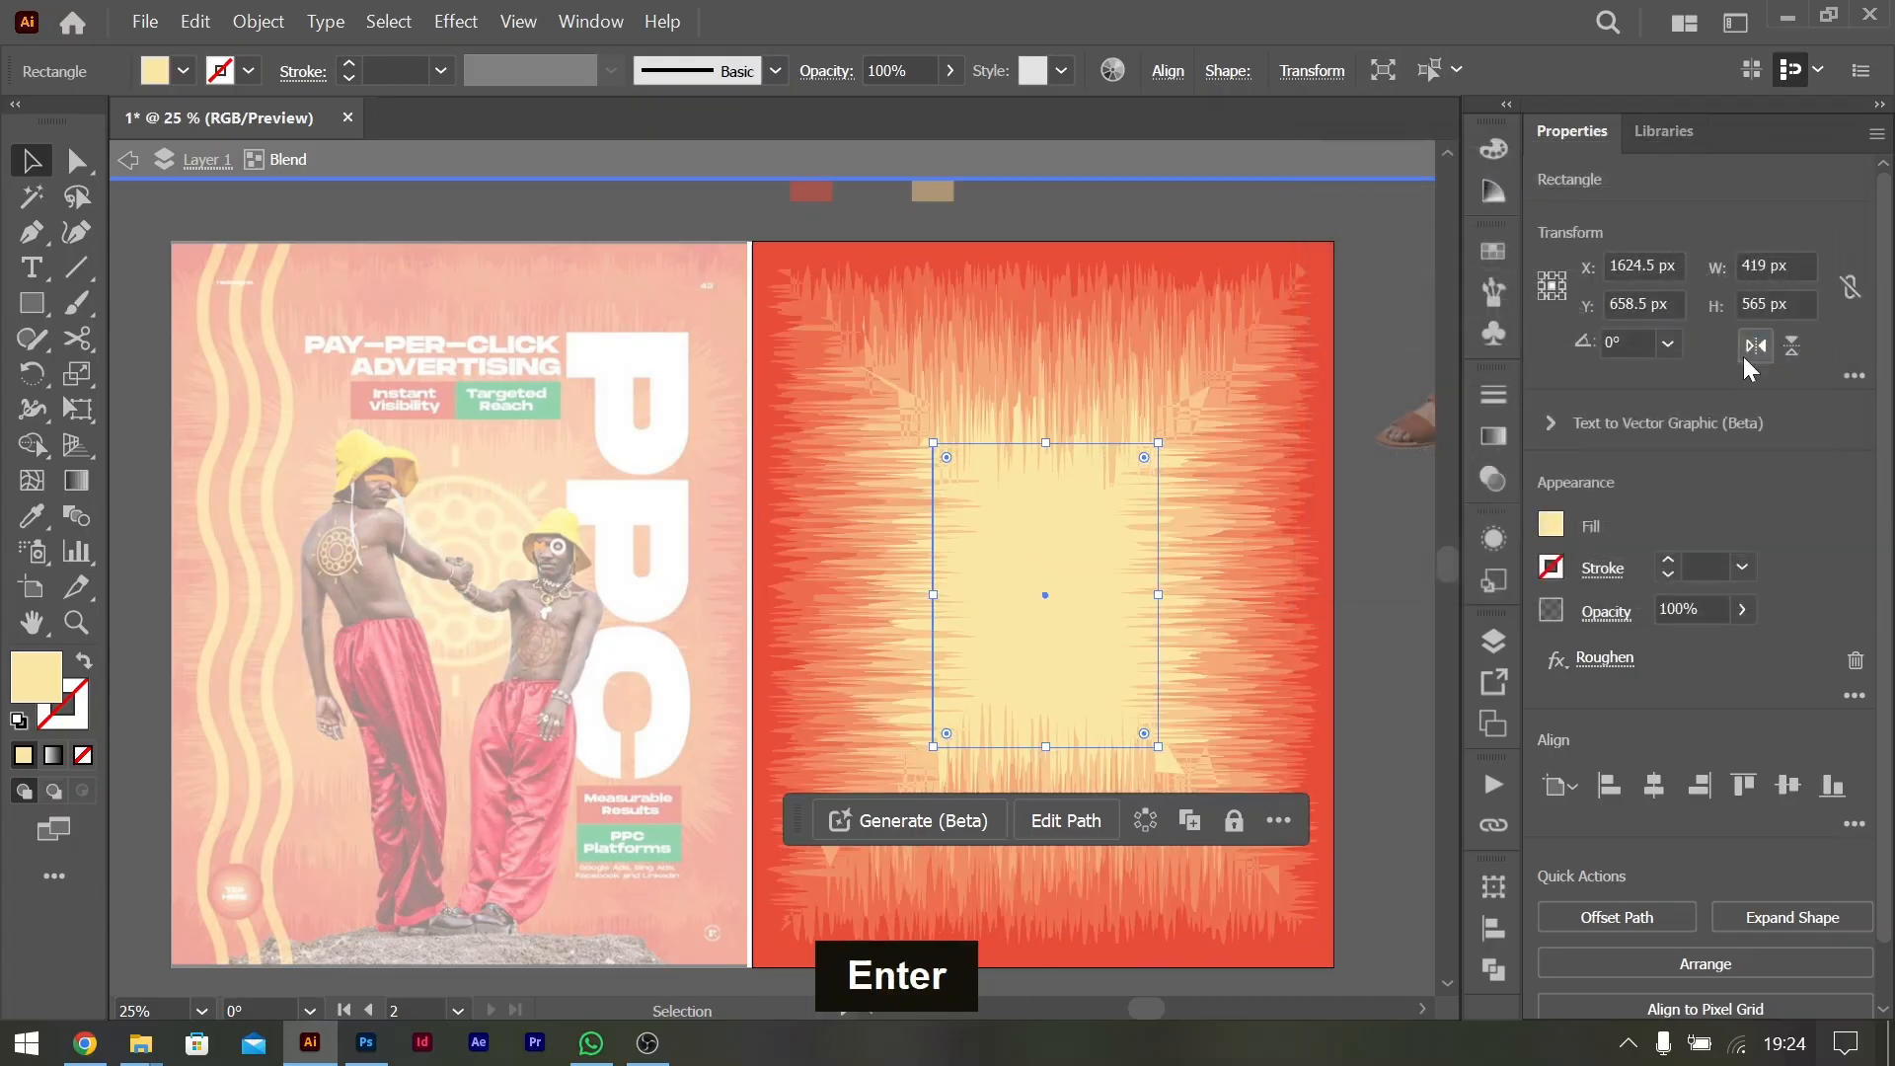
{"action": "double_click", "coordinate": [1408, 505]}
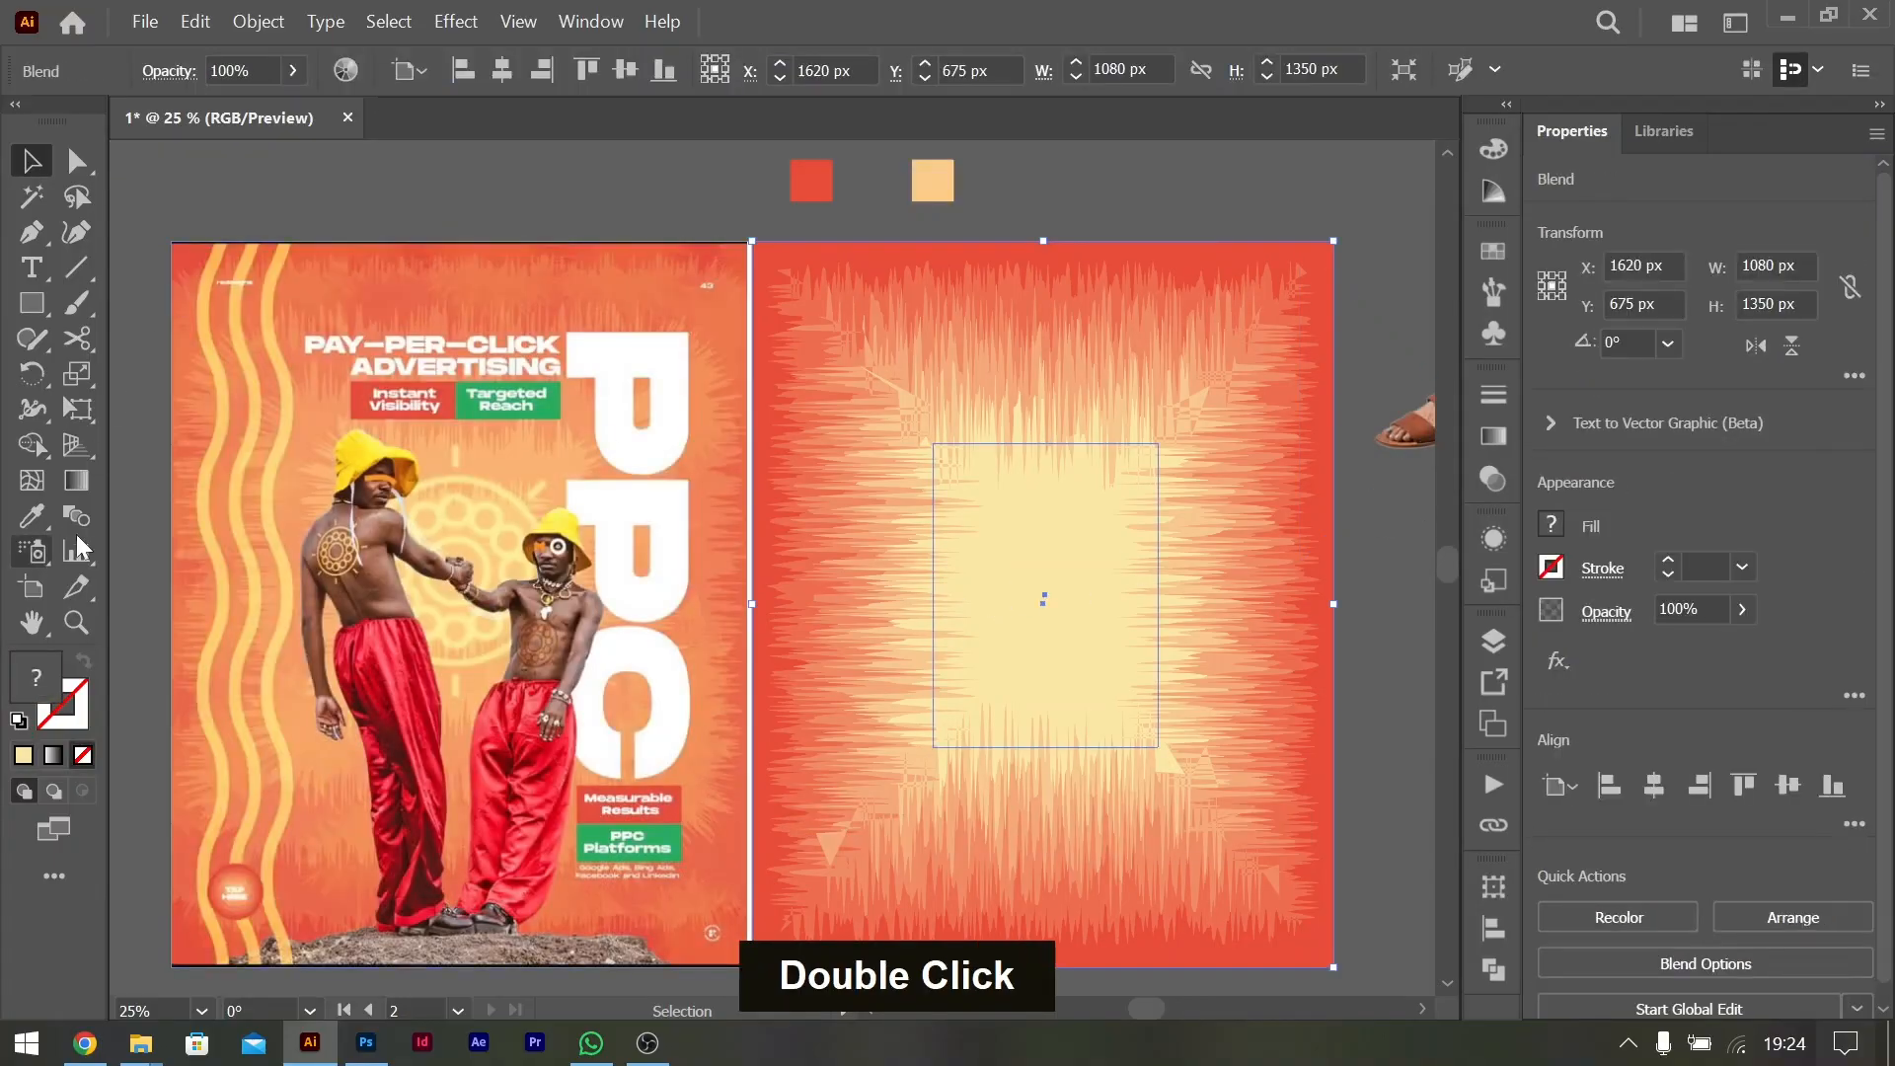
Set the background blend's spacing to 5 specified steps
{"action": "double_click", "coordinate": [76, 515]}
{"action": "left_click", "coordinate": [1633, 187]}
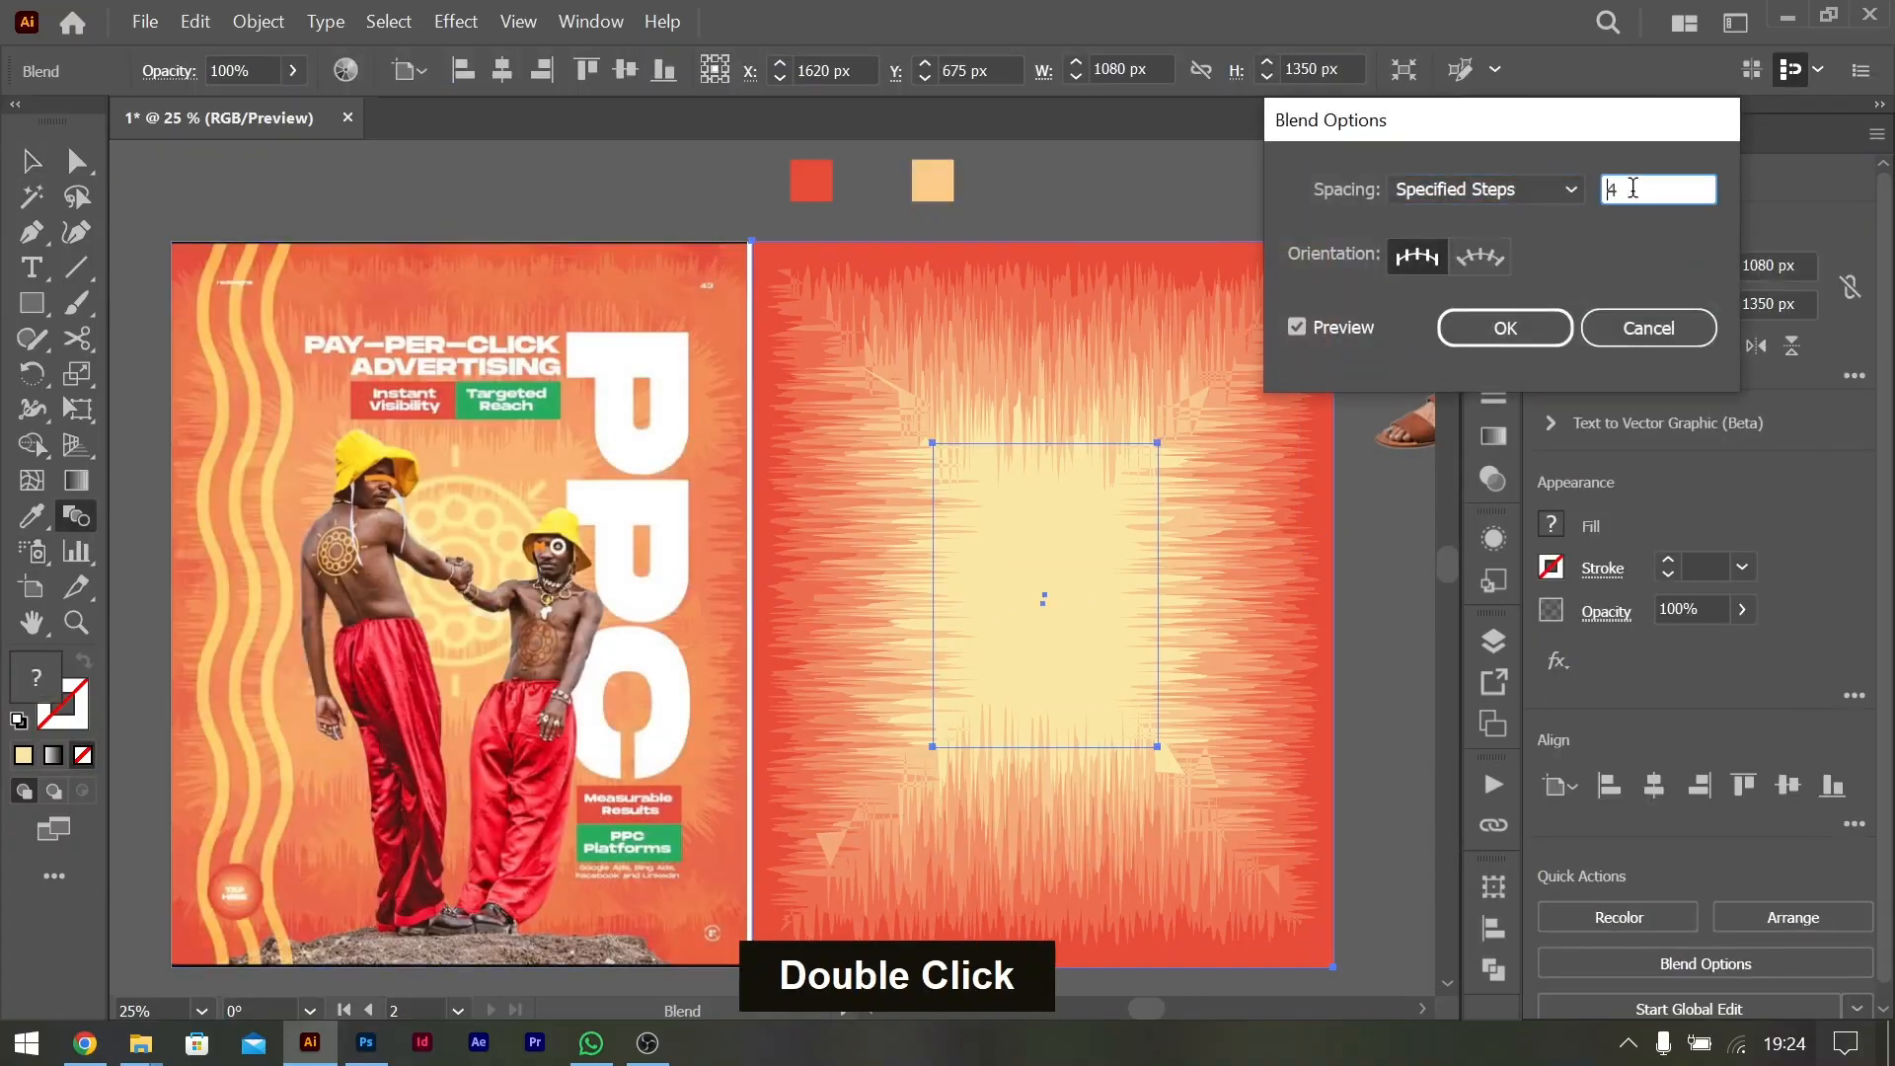
{"action": "key", "text": "Up"}
{"action": "key", "text": "Up"}
{"action": "key", "text": "Down"}
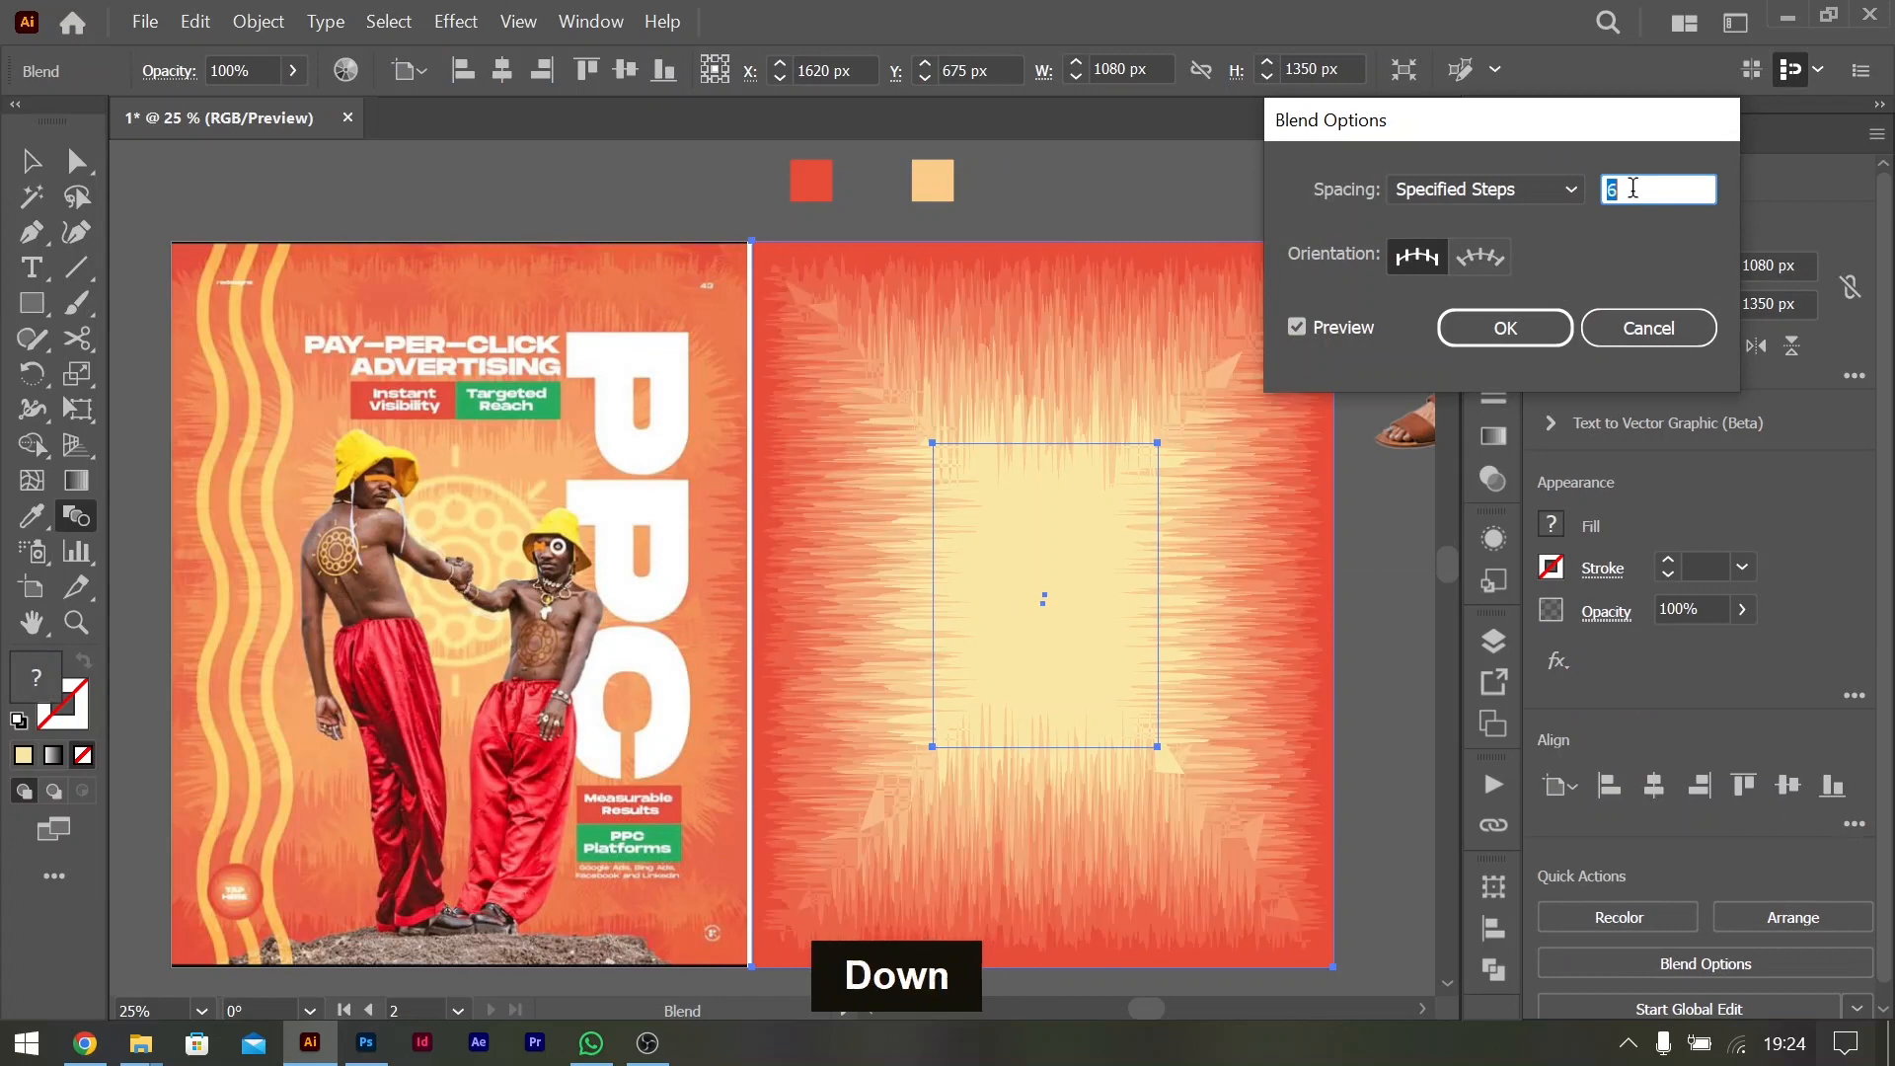
{"action": "key", "text": "Down"}
{"action": "left_click", "coordinate": [1545, 326]}
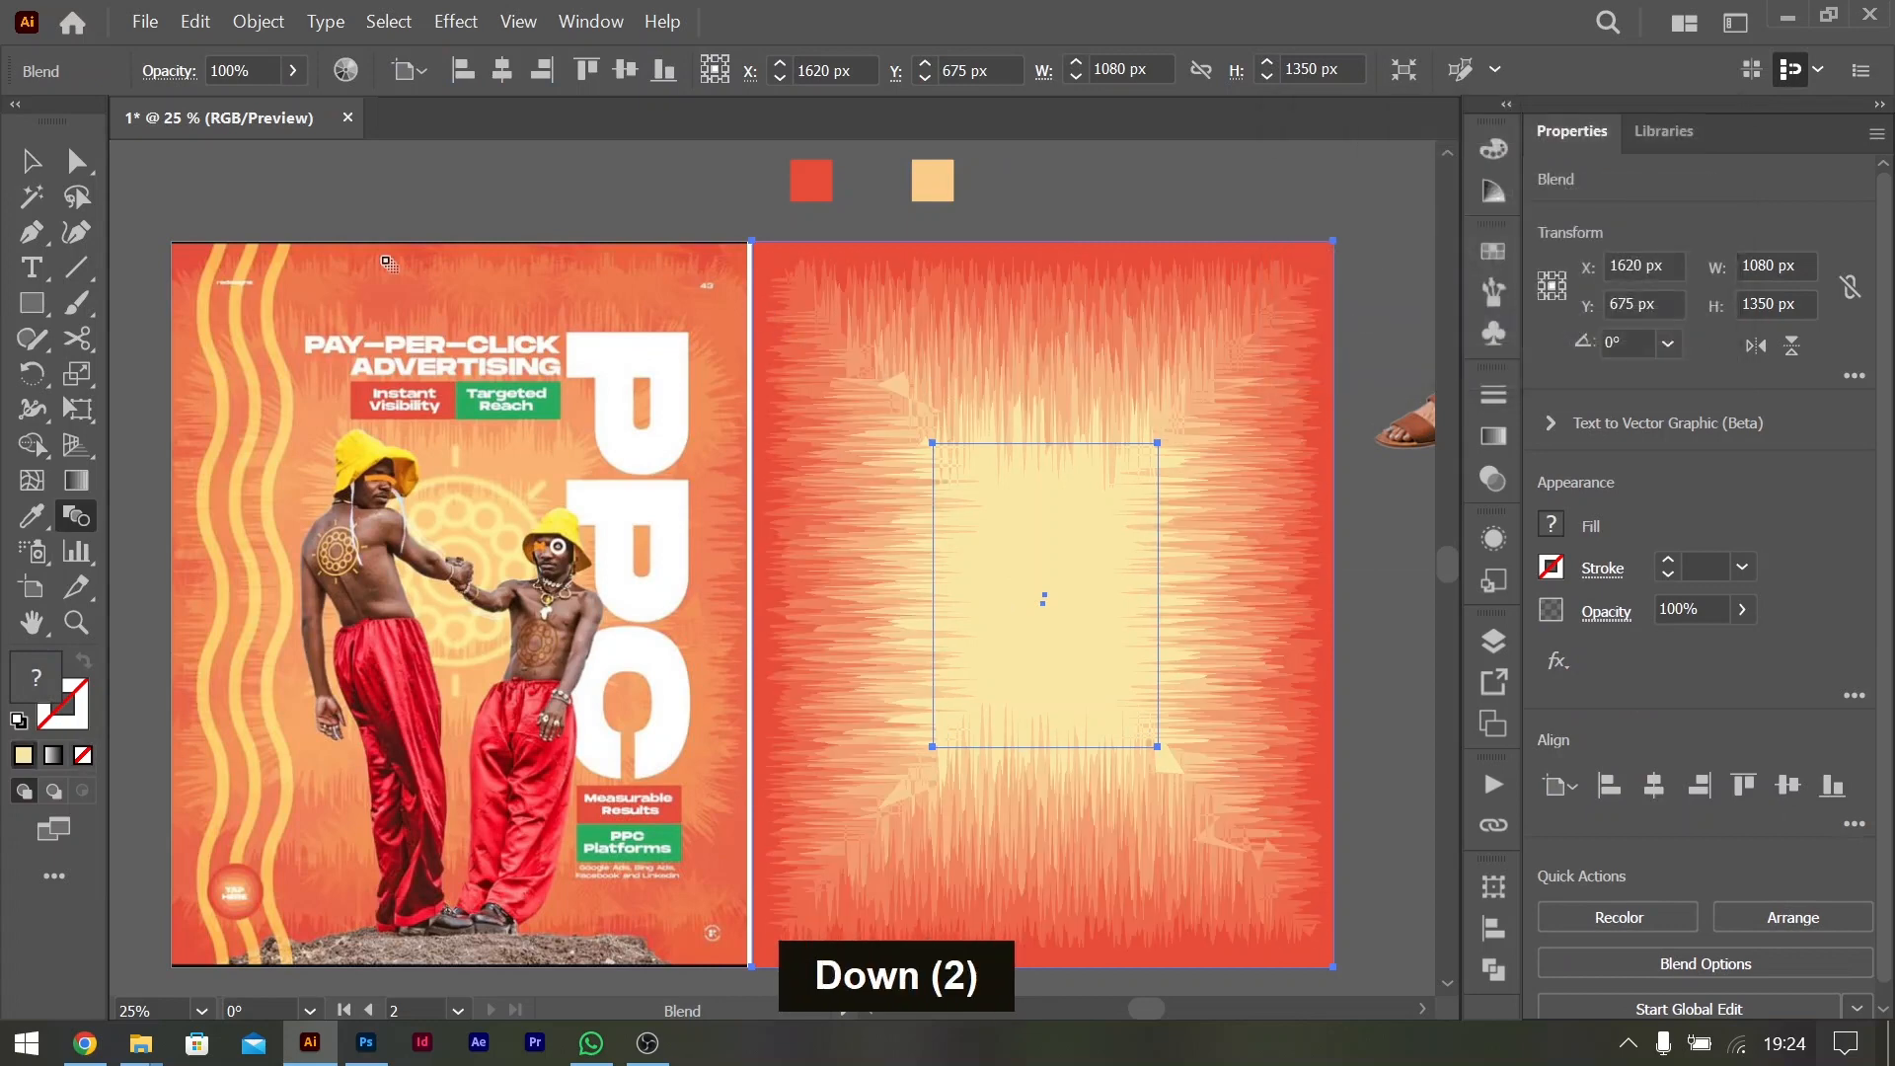
Isolate the blend, strongly round all corners of its inner pale yellow rectangle and leave isolation mode
{"action": "left_click", "coordinate": [31, 160]}
{"action": "double_click", "coordinate": [1051, 512]}
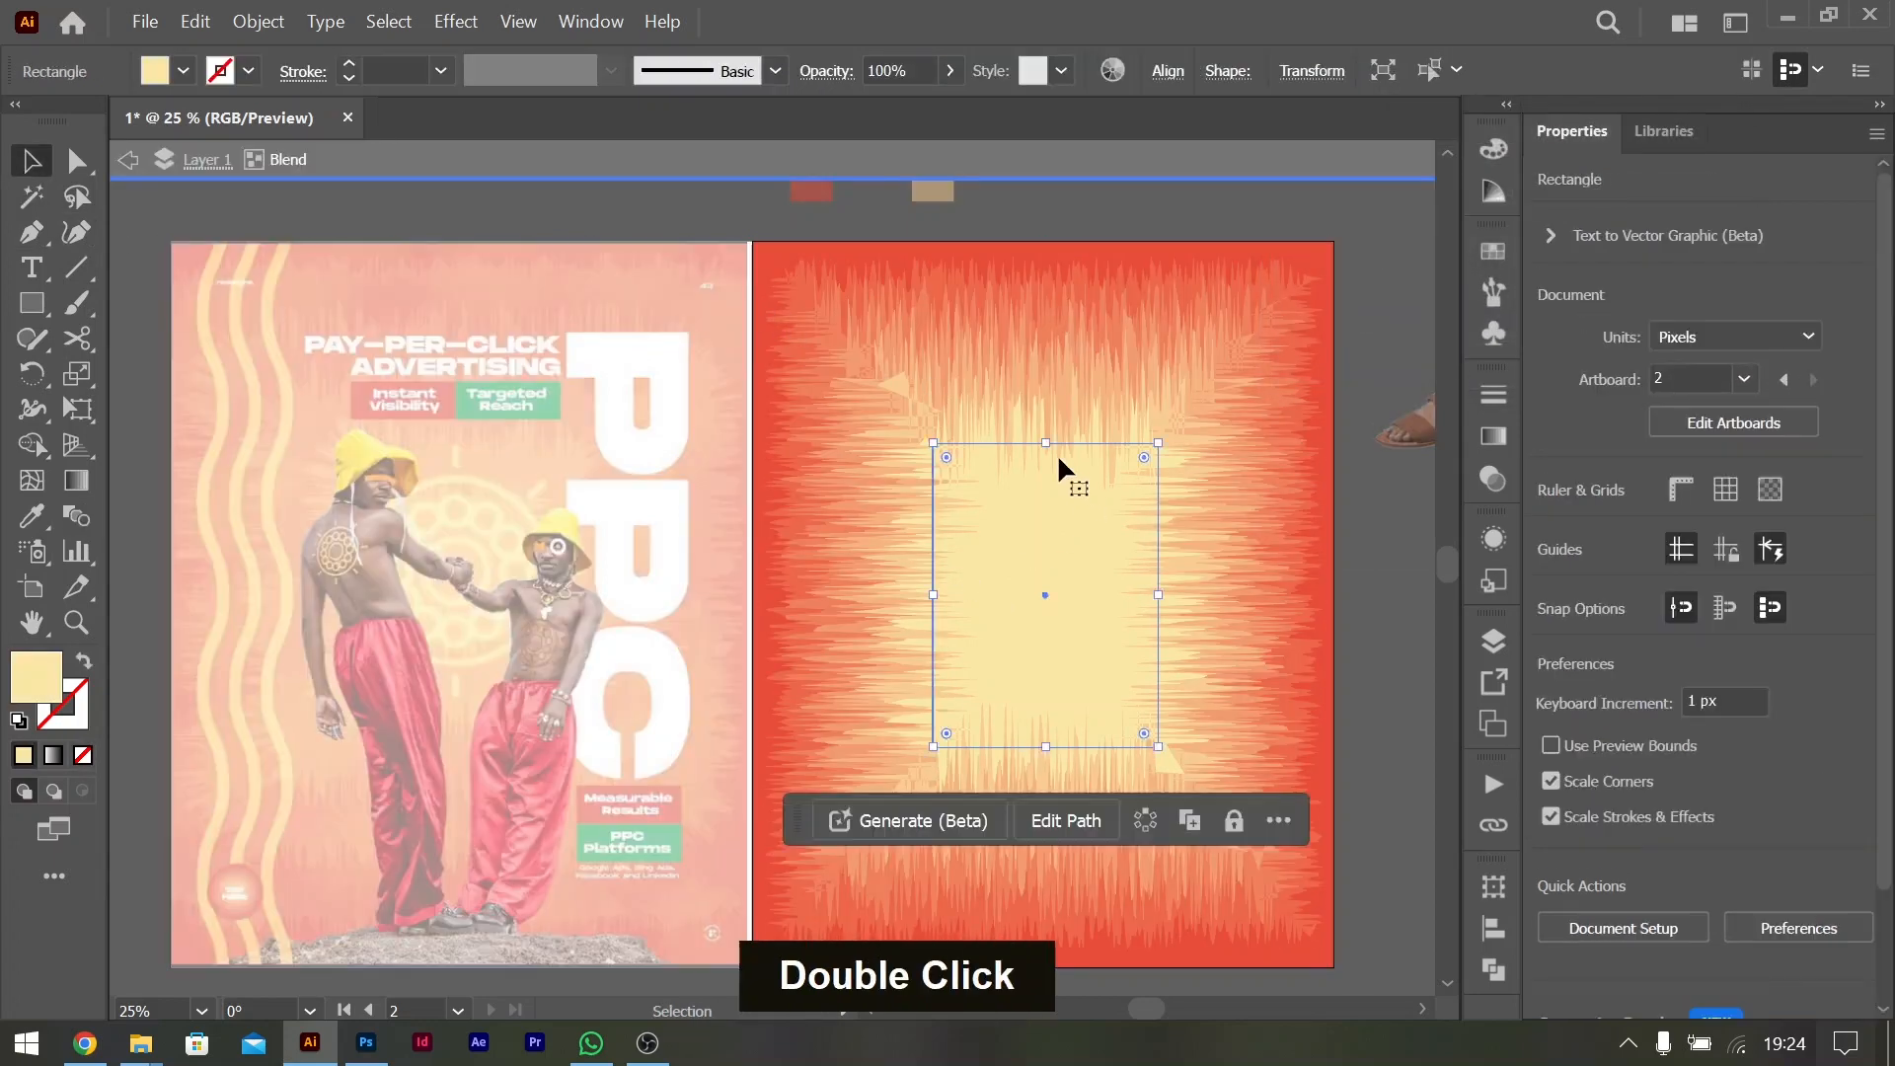
{"action": "mouse_move", "coordinate": [1048, 448]}
{"action": "left_mouse_down"}
{"action": "mouse_move", "coordinate": [1040, 625]}
{"action": "mouse_move", "coordinate": [1036, 355]}
{"action": "mouse_move", "coordinate": [1034, 445]}
{"action": "left_mouse_up"}
{"action": "key", "text": "ctrl+z"}
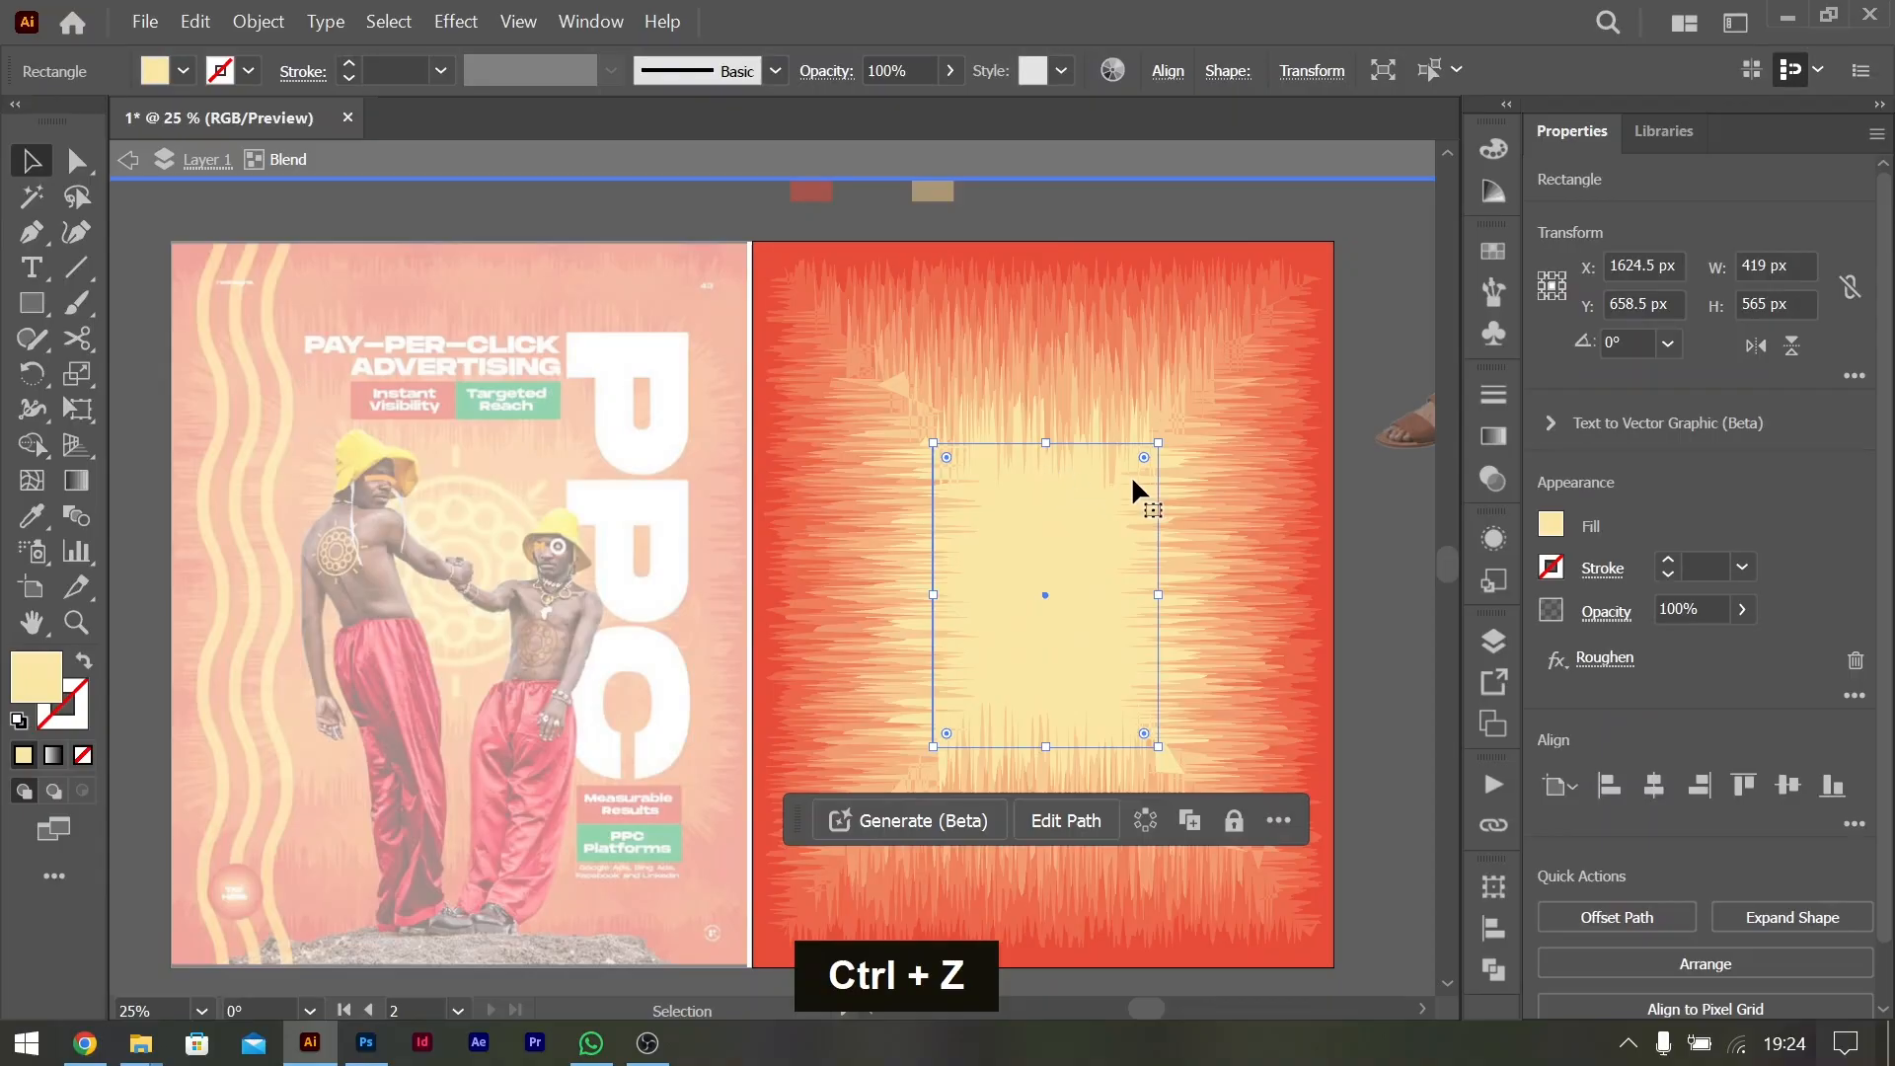
{"action": "left_click_drag", "start_coordinate": [1141, 458], "coordinate": [1074, 509]}
{"action": "double_click", "coordinate": [1388, 294]}
{"action": "double_click", "coordinate": [987, 564]}
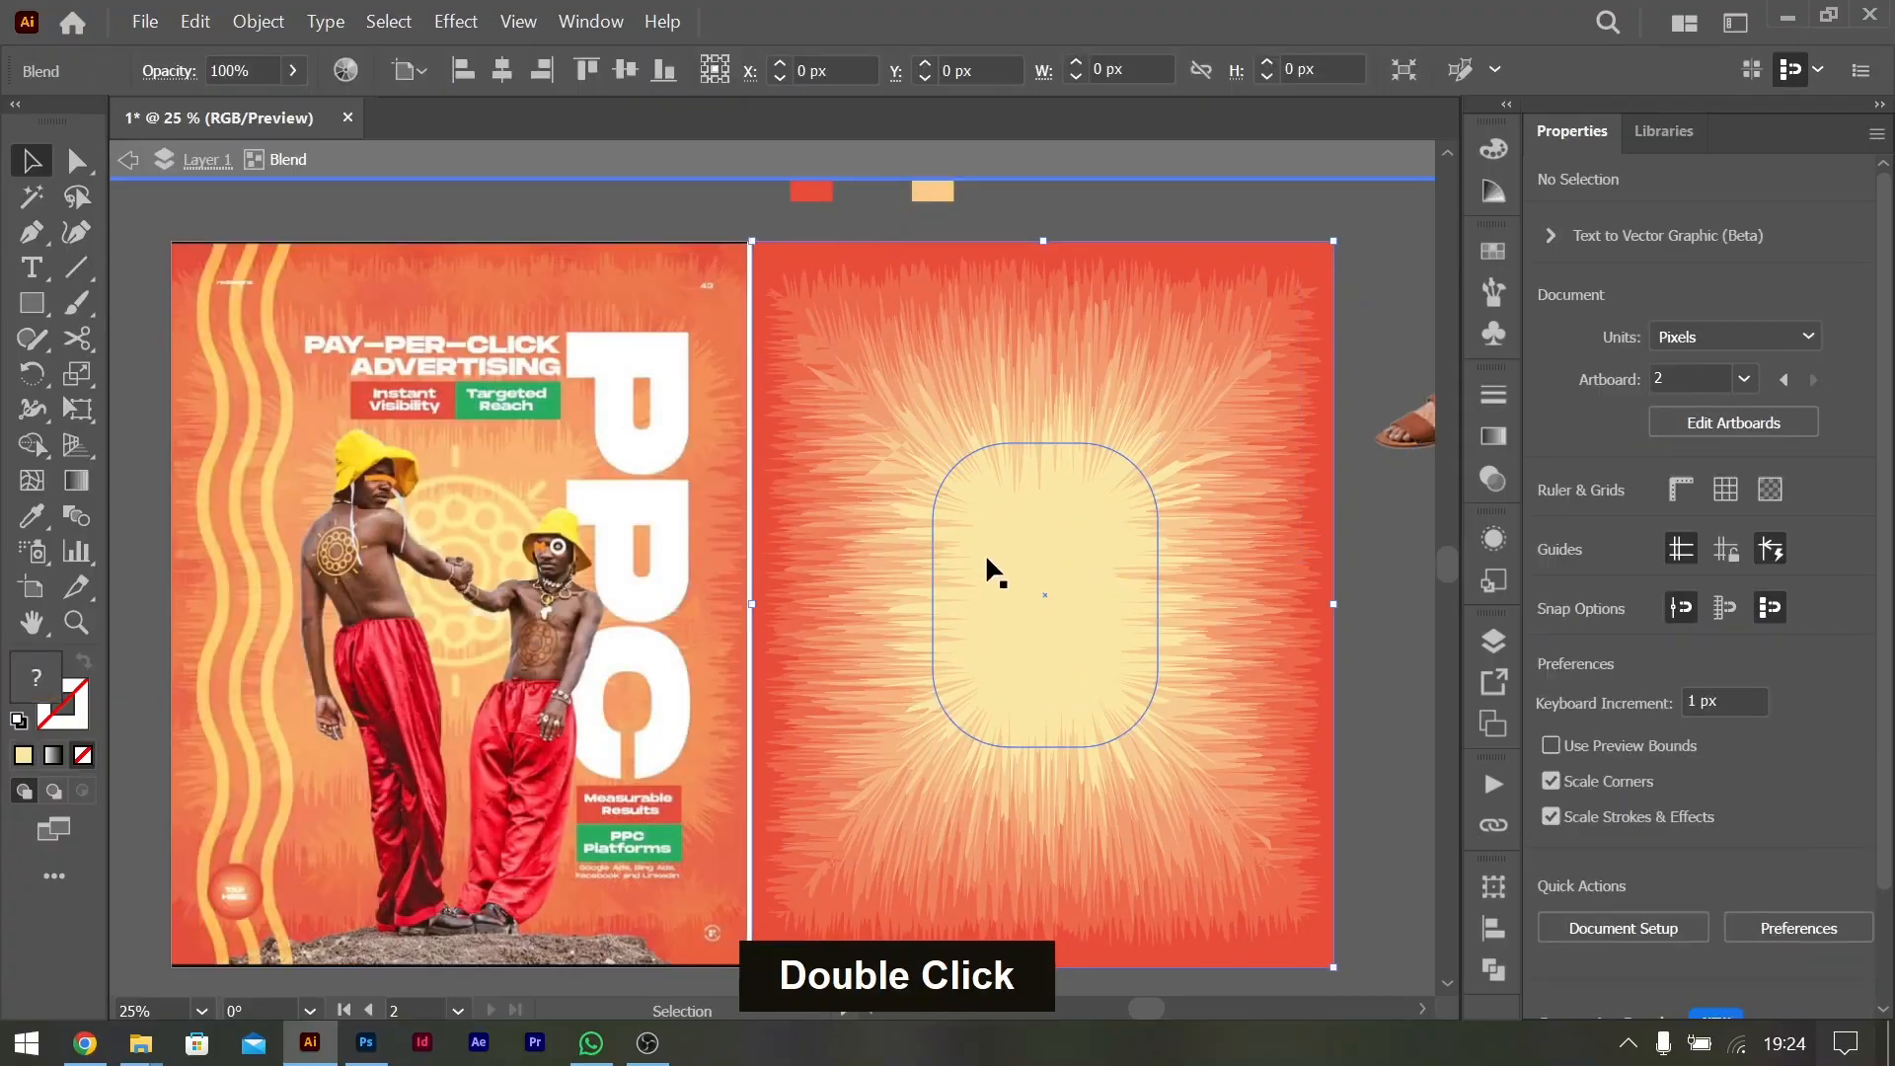
{"action": "left_click", "coordinate": [1089, 565]}
{"action": "left_click", "coordinate": [1358, 707]}
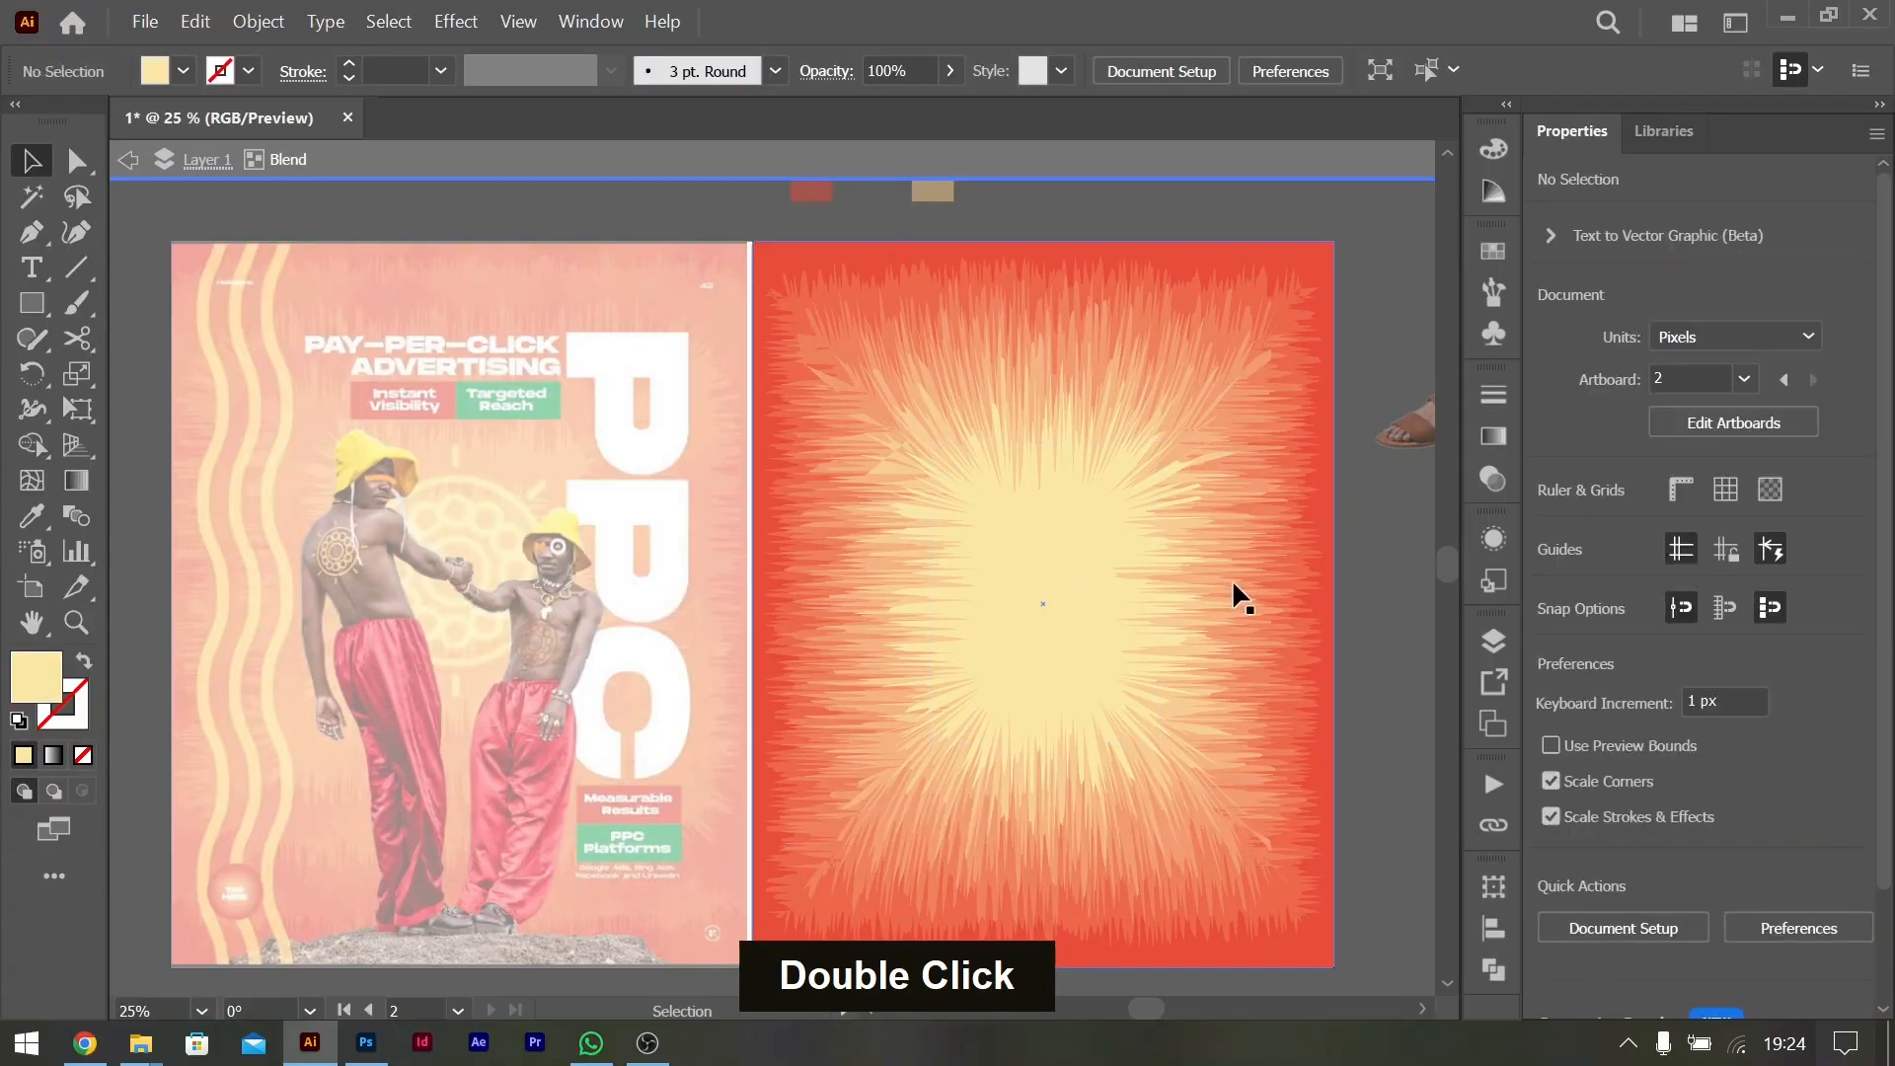
{"action": "double_click", "coordinate": [1384, 536]}
Move the footwear image onto the second artboard, bring it to the front and align its upper edge with the artboard's top
{"action": "scroll", "coordinate": [1046, 521], "scroll_direction": "right", "scroll_amount": 3}
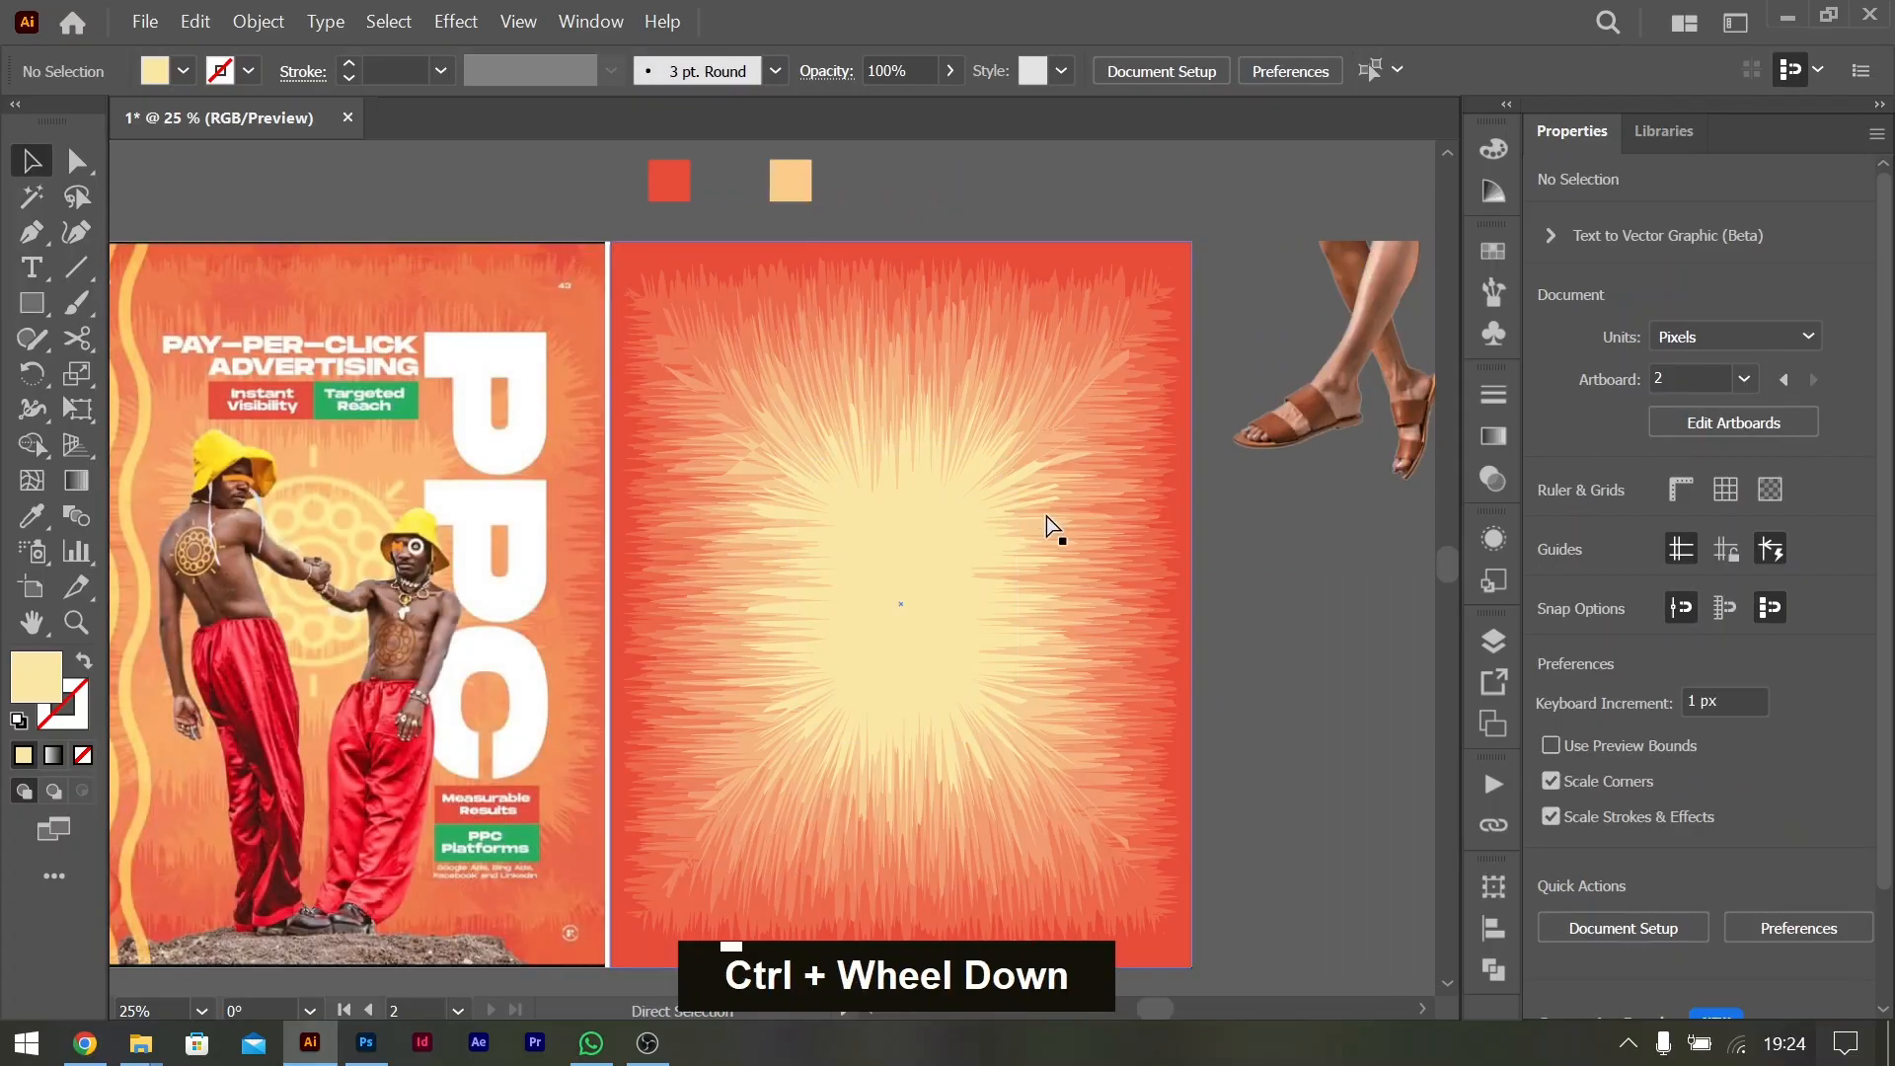
{"action": "scroll", "coordinate": [1046, 517], "scroll_direction": "left", "scroll_amount": 1}
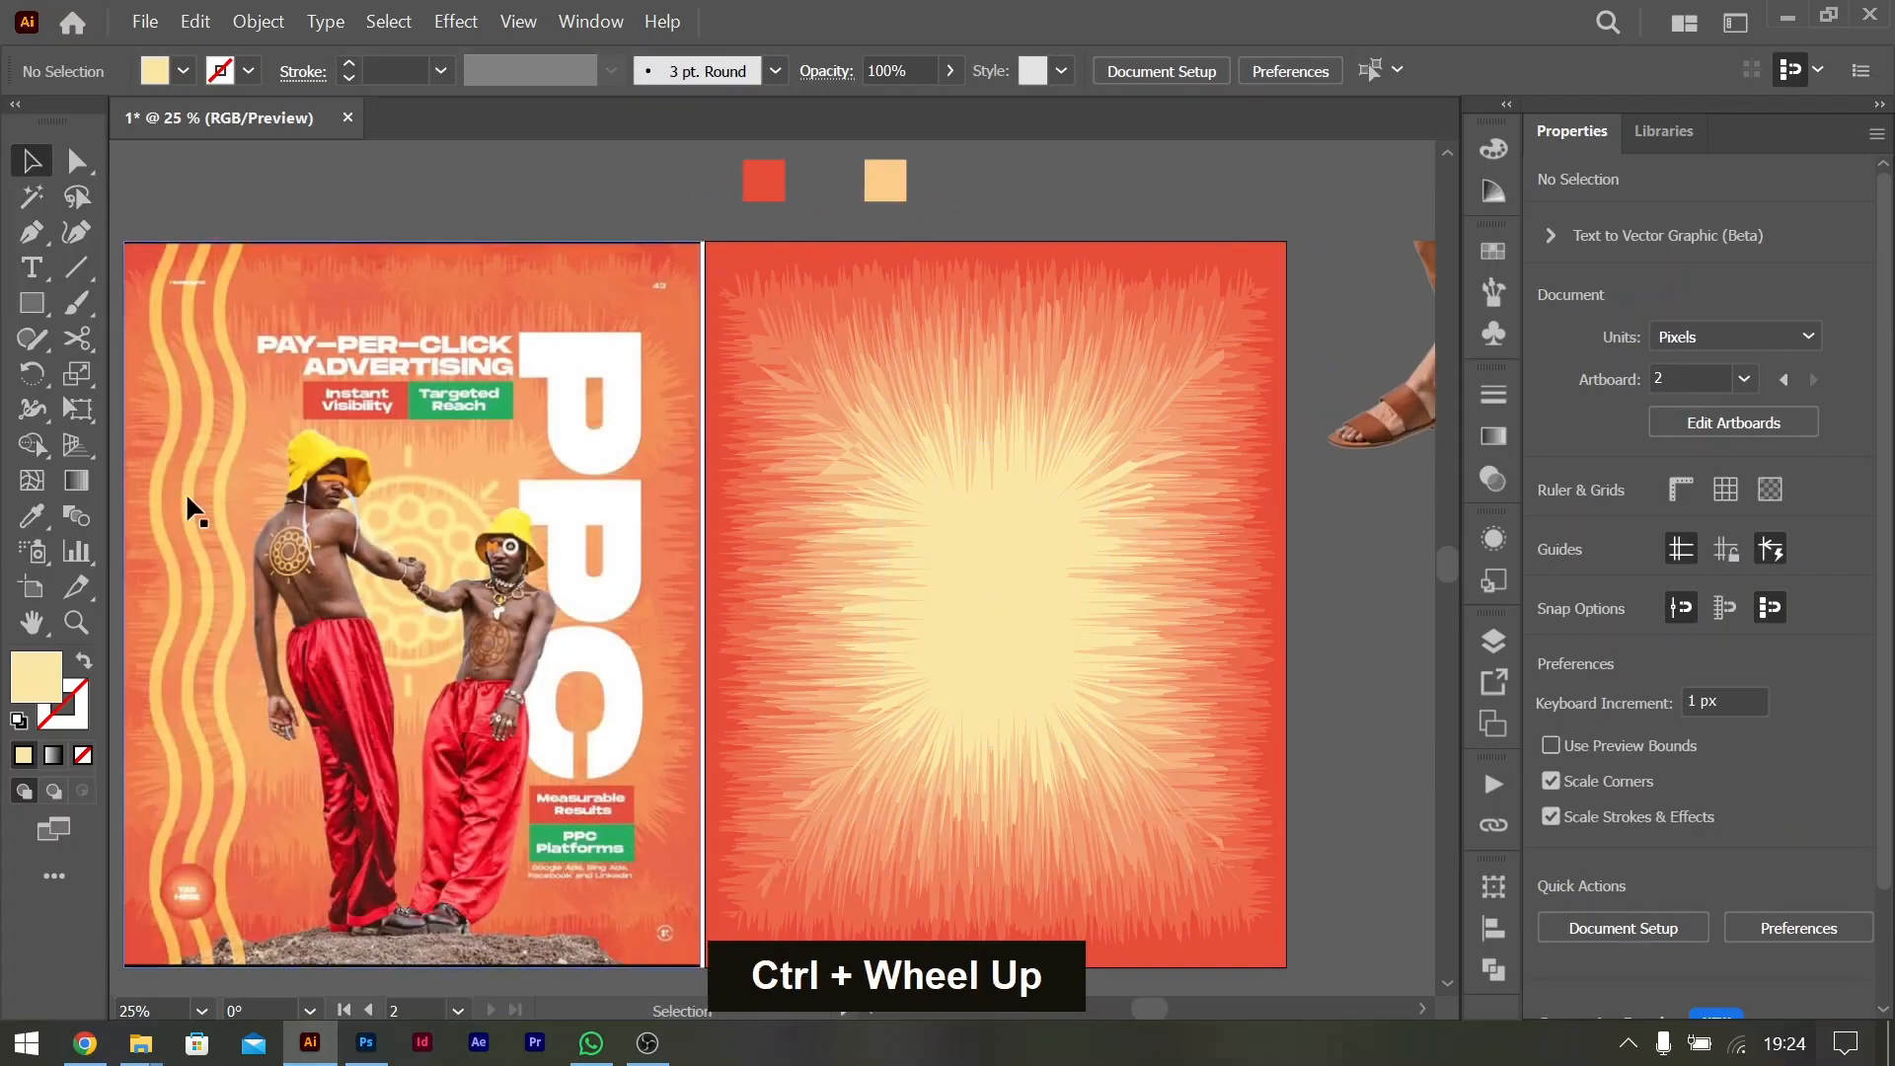
{"action": "left_click_drag", "start_coordinate": [1409, 440], "coordinate": [1015, 370]}
{"action": "key", "text": "ctrl+shift+bracketright"}
{"action": "key", "text": "shift+Up"}
{"action": "key", "text": "Up"}
{"action": "key", "text": "Up"}
{"action": "key", "text": "Up"}
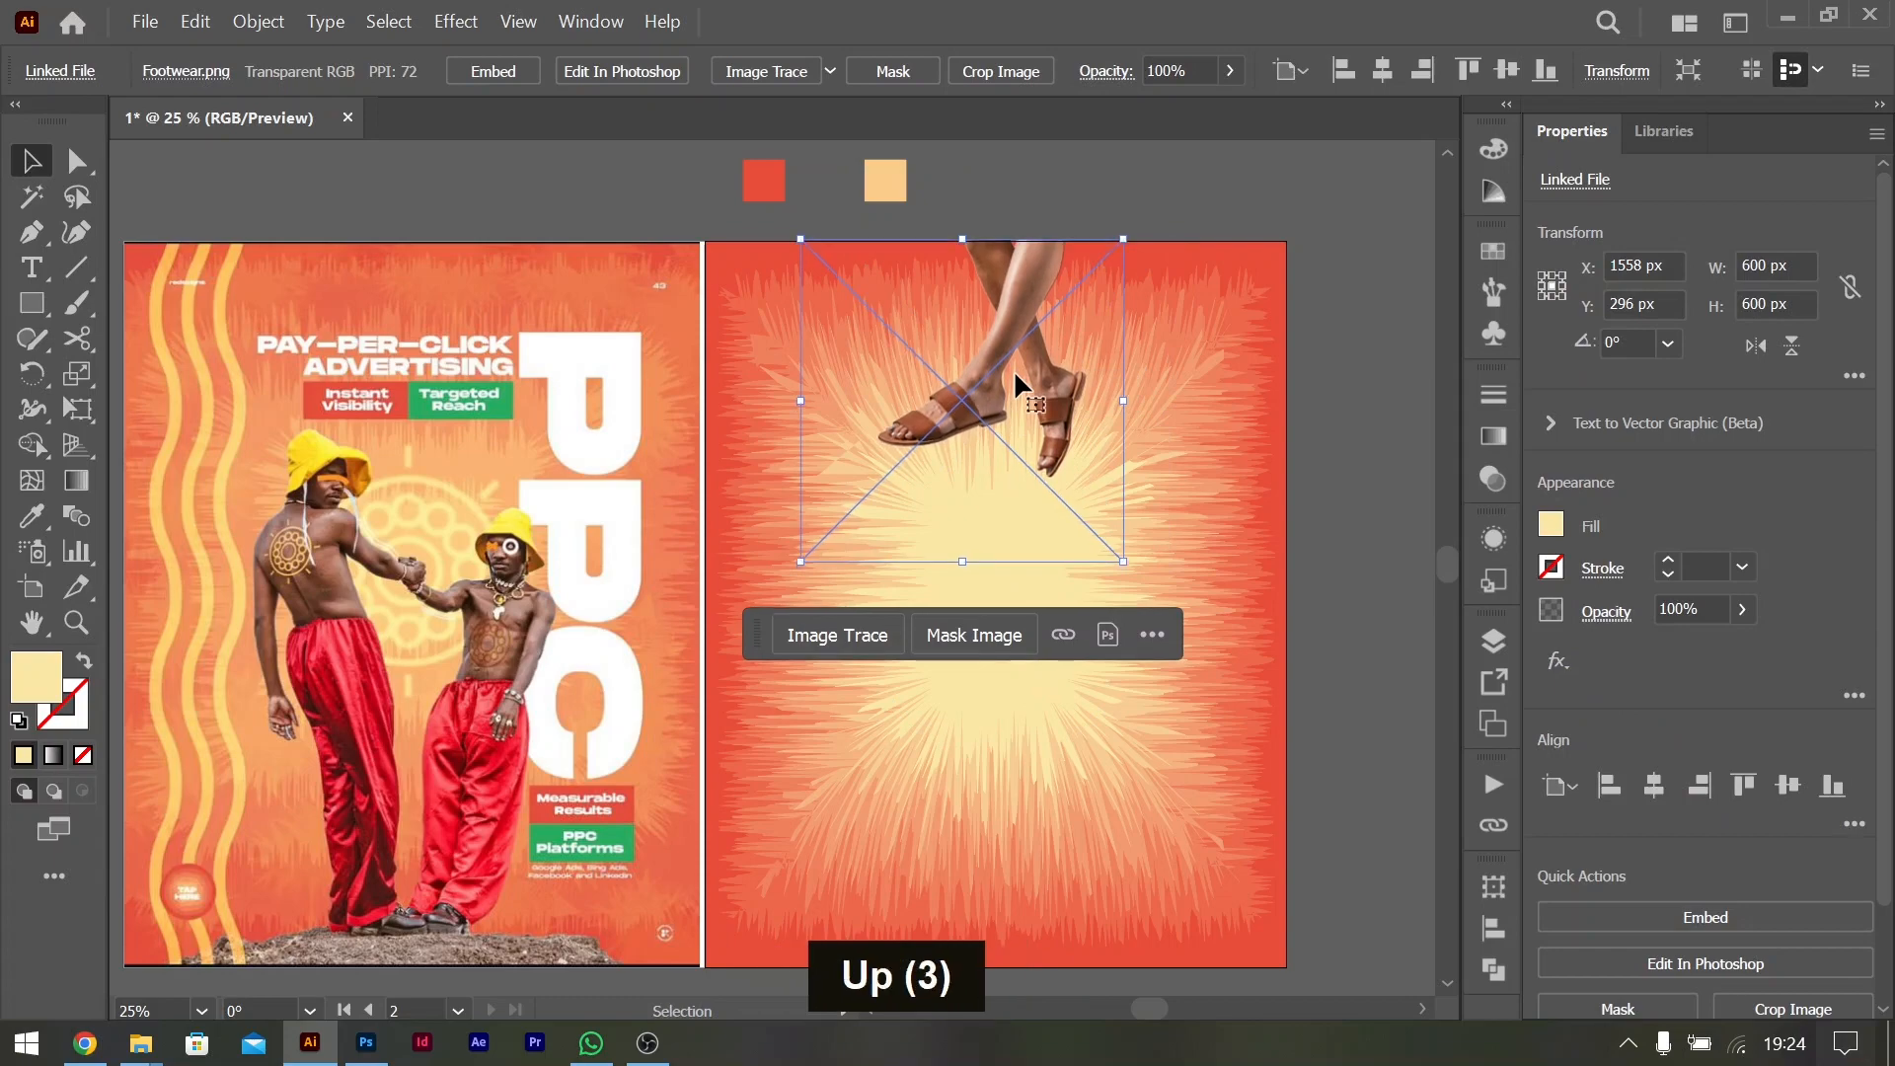
Isolate the blend, shorten its inner rounded rectangle to about 236 px high and place it behind the footwear image
{"action": "double_click", "coordinate": [993, 574]}
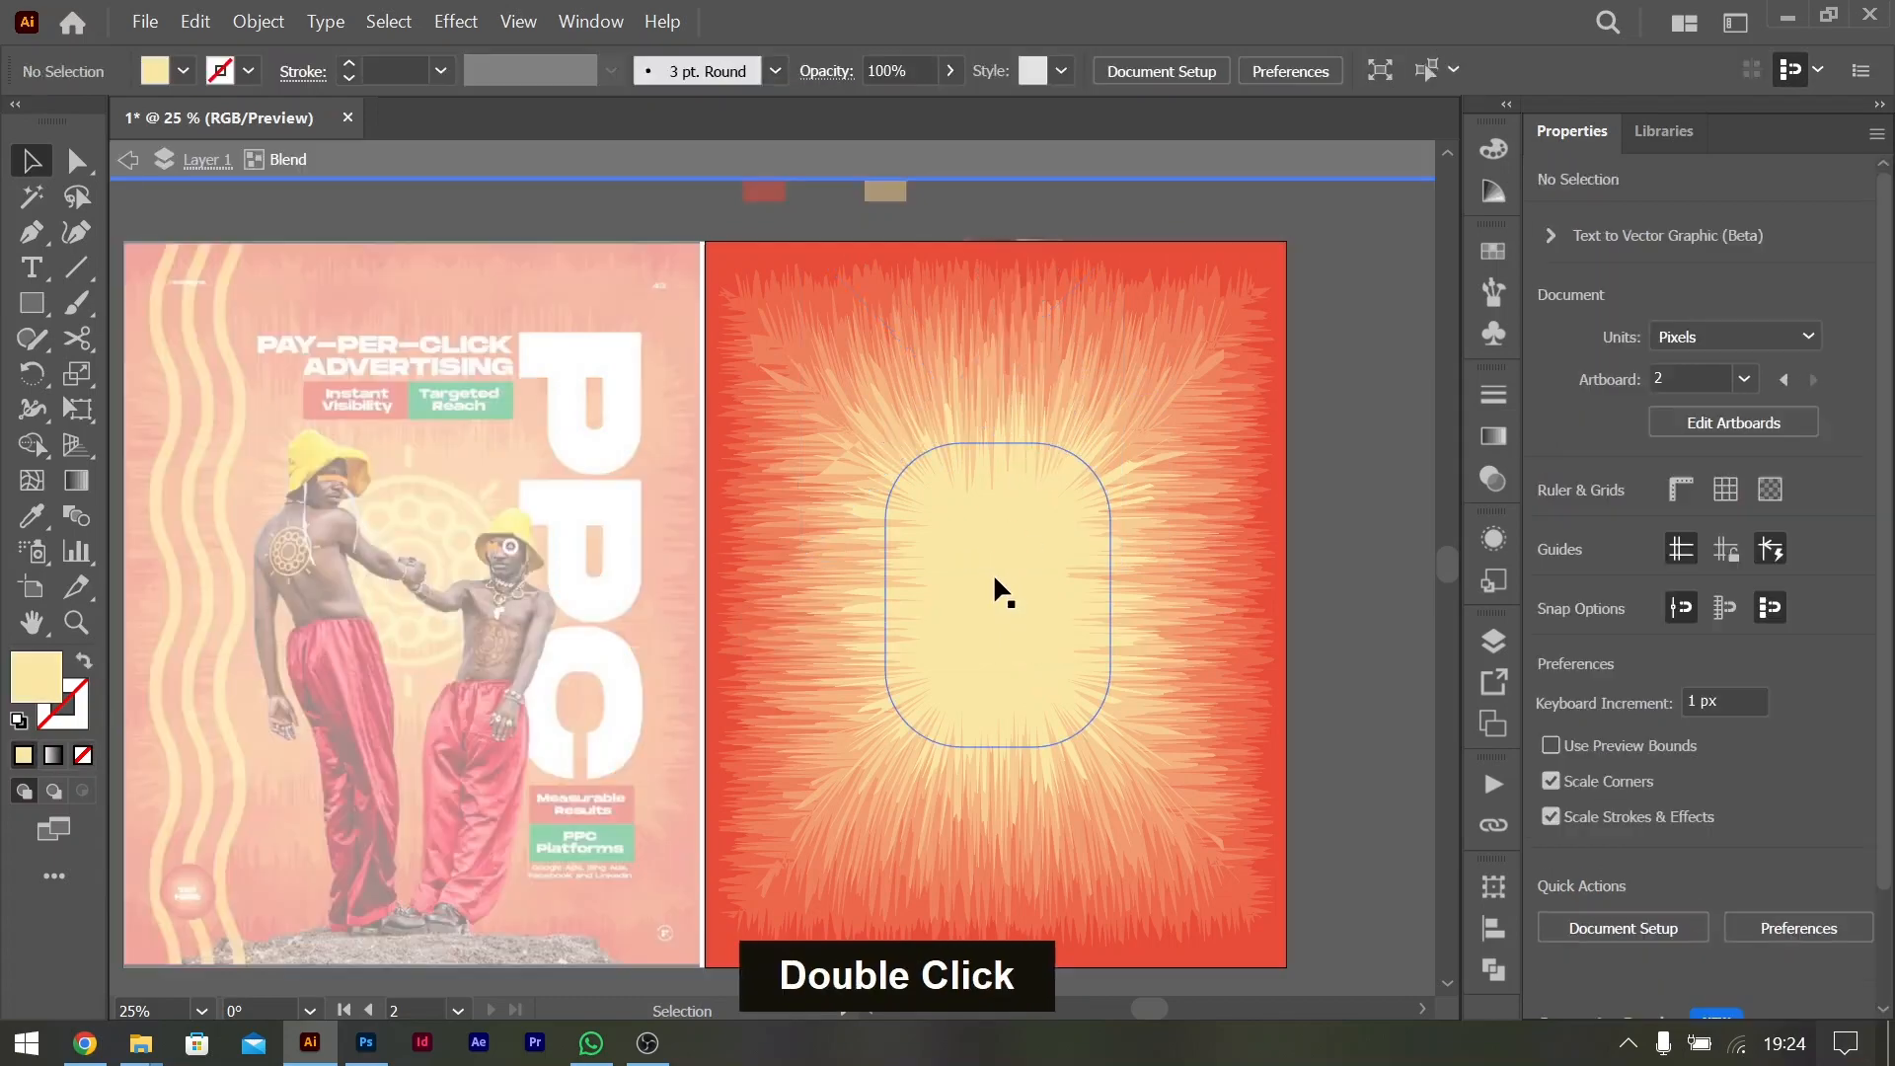
{"action": "left_click", "coordinate": [993, 575]}
{"action": "left_click_drag", "start_coordinate": [1006, 757], "coordinate": [1035, 405]}
{"action": "scroll", "coordinate": [1412, 424], "scroll_direction": "up", "scroll_amount": 5}
{"action": "scroll", "coordinate": [1379, 626], "scroll_direction": "down", "scroll_amount": 4}
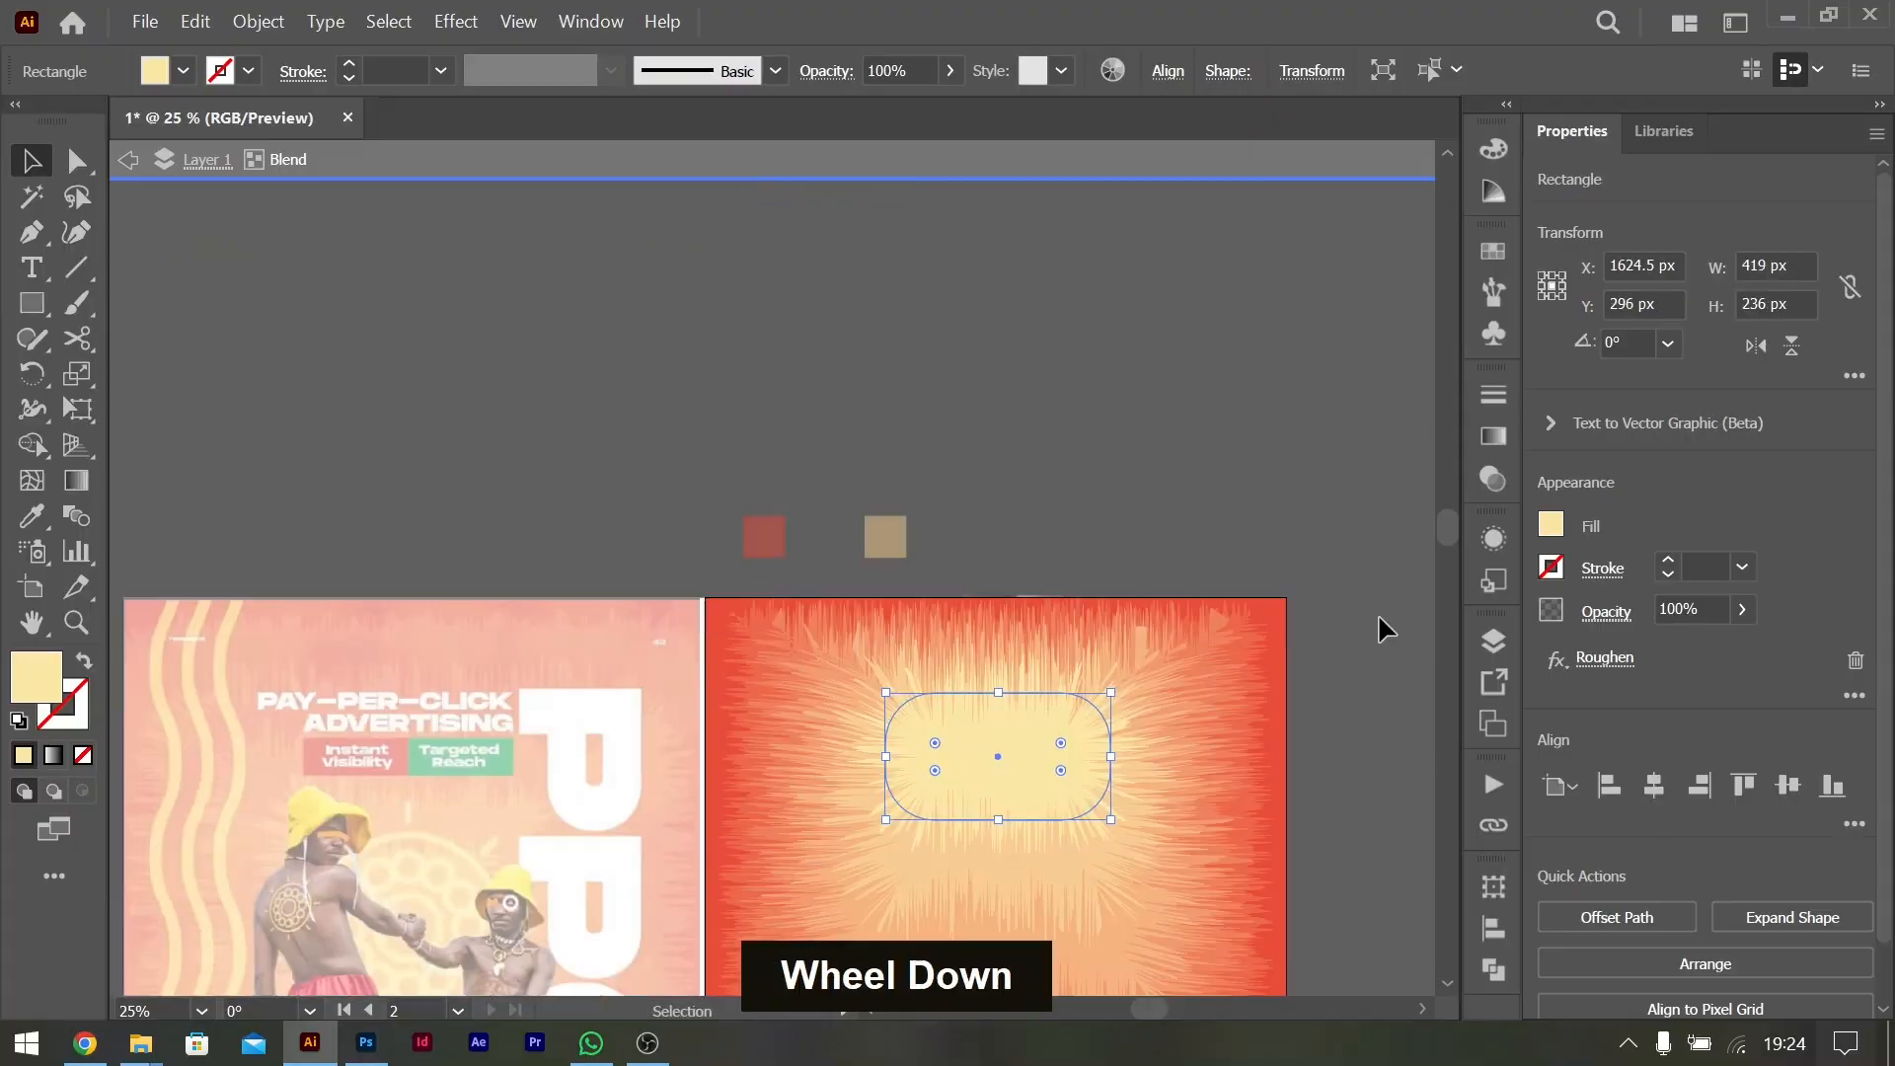
{"action": "double_click", "coordinate": [1357, 555]}
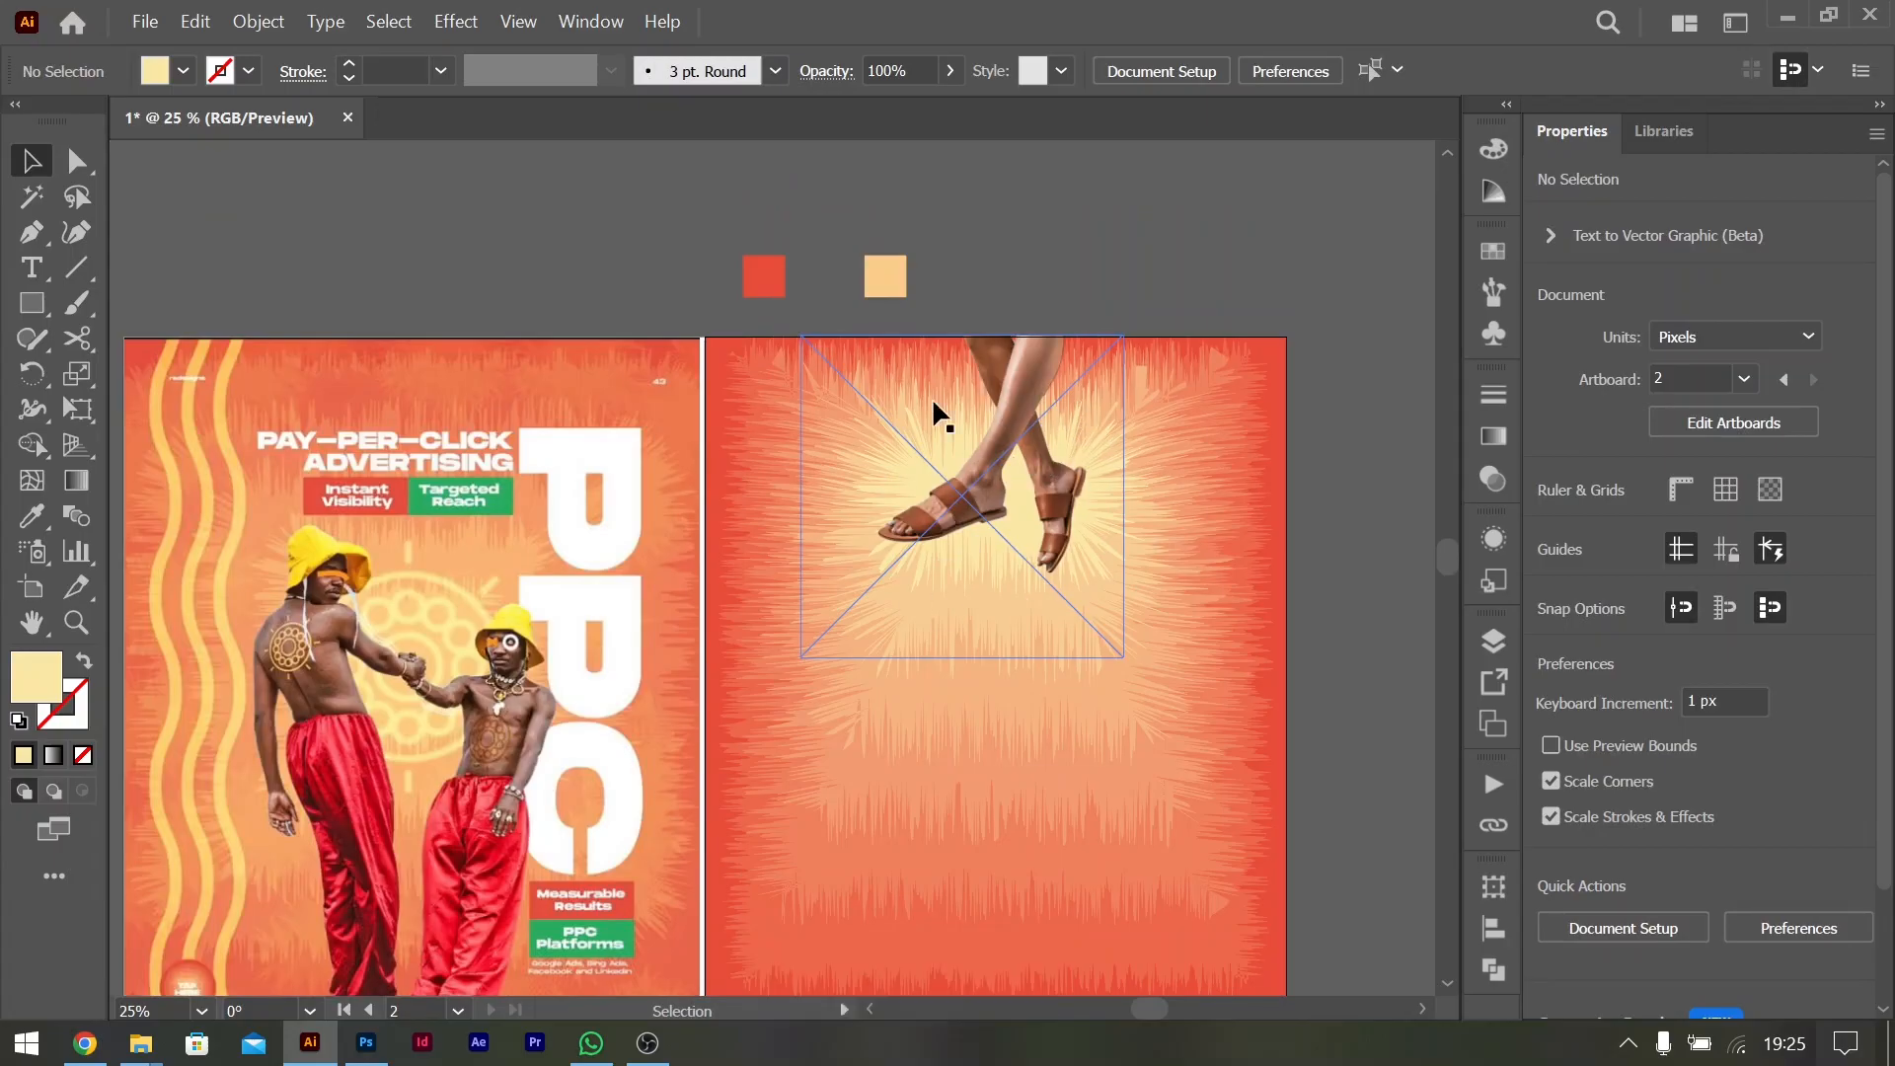
Enlarge the footwear image and reposition it at the top middle of the second artboard
{"action": "left_click", "coordinate": [1038, 484]}
{"action": "left_click_drag", "start_coordinate": [963, 658], "coordinate": [958, 826]}
{"action": "left_click_drag", "start_coordinate": [1057, 575], "coordinate": [1028, 543]}
{"action": "double_click", "coordinate": [1208, 432]}
{"action": "left_click", "coordinate": [1030, 484]}
{"action": "double_click", "coordinate": [1264, 533]}
{"action": "scroll", "coordinate": [1264, 533], "scroll_direction": "down", "scroll_amount": 3}
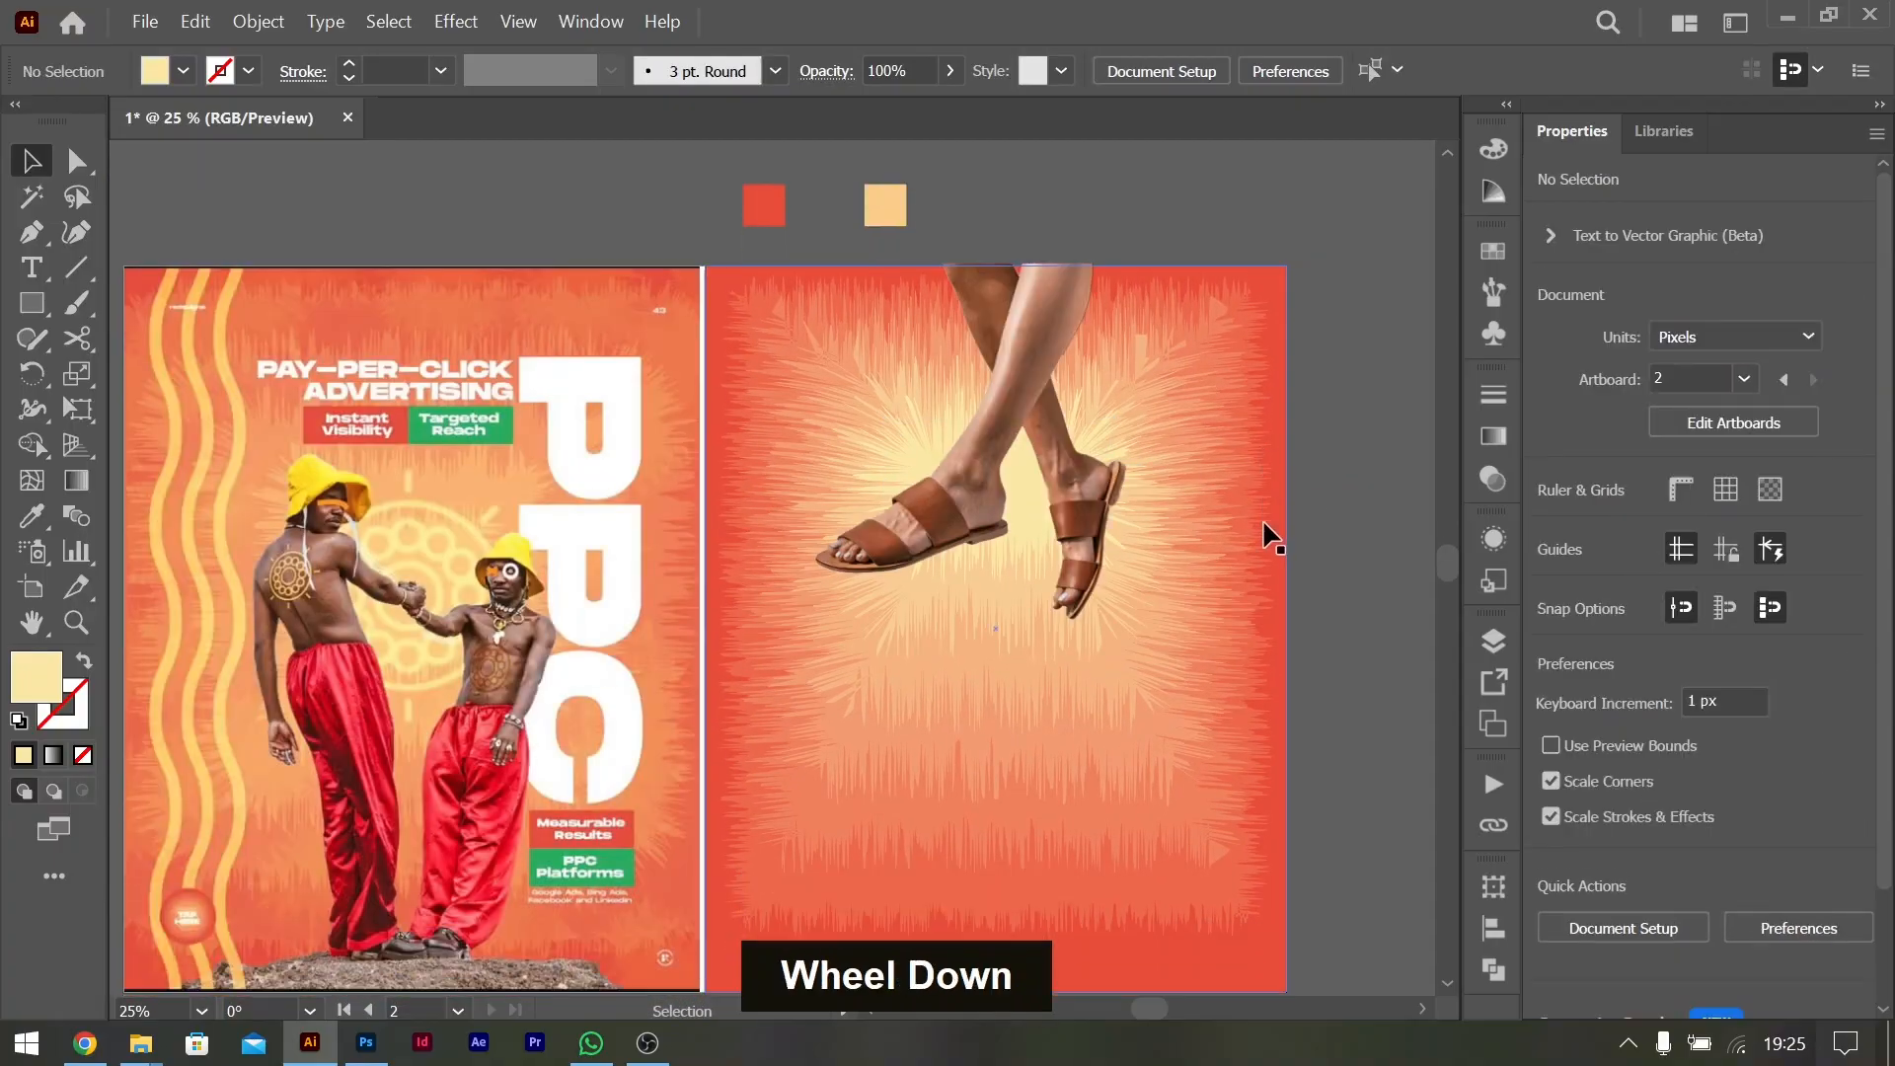
{"action": "scroll", "coordinate": [1267, 533], "scroll_direction": "up", "scroll_amount": 1}
{"action": "scroll", "coordinate": [1264, 533], "scroll_direction": "down", "scroll_amount": 1}
{"action": "scroll", "coordinate": [1264, 535], "scroll_direction": "up", "scroll_amount": 1}
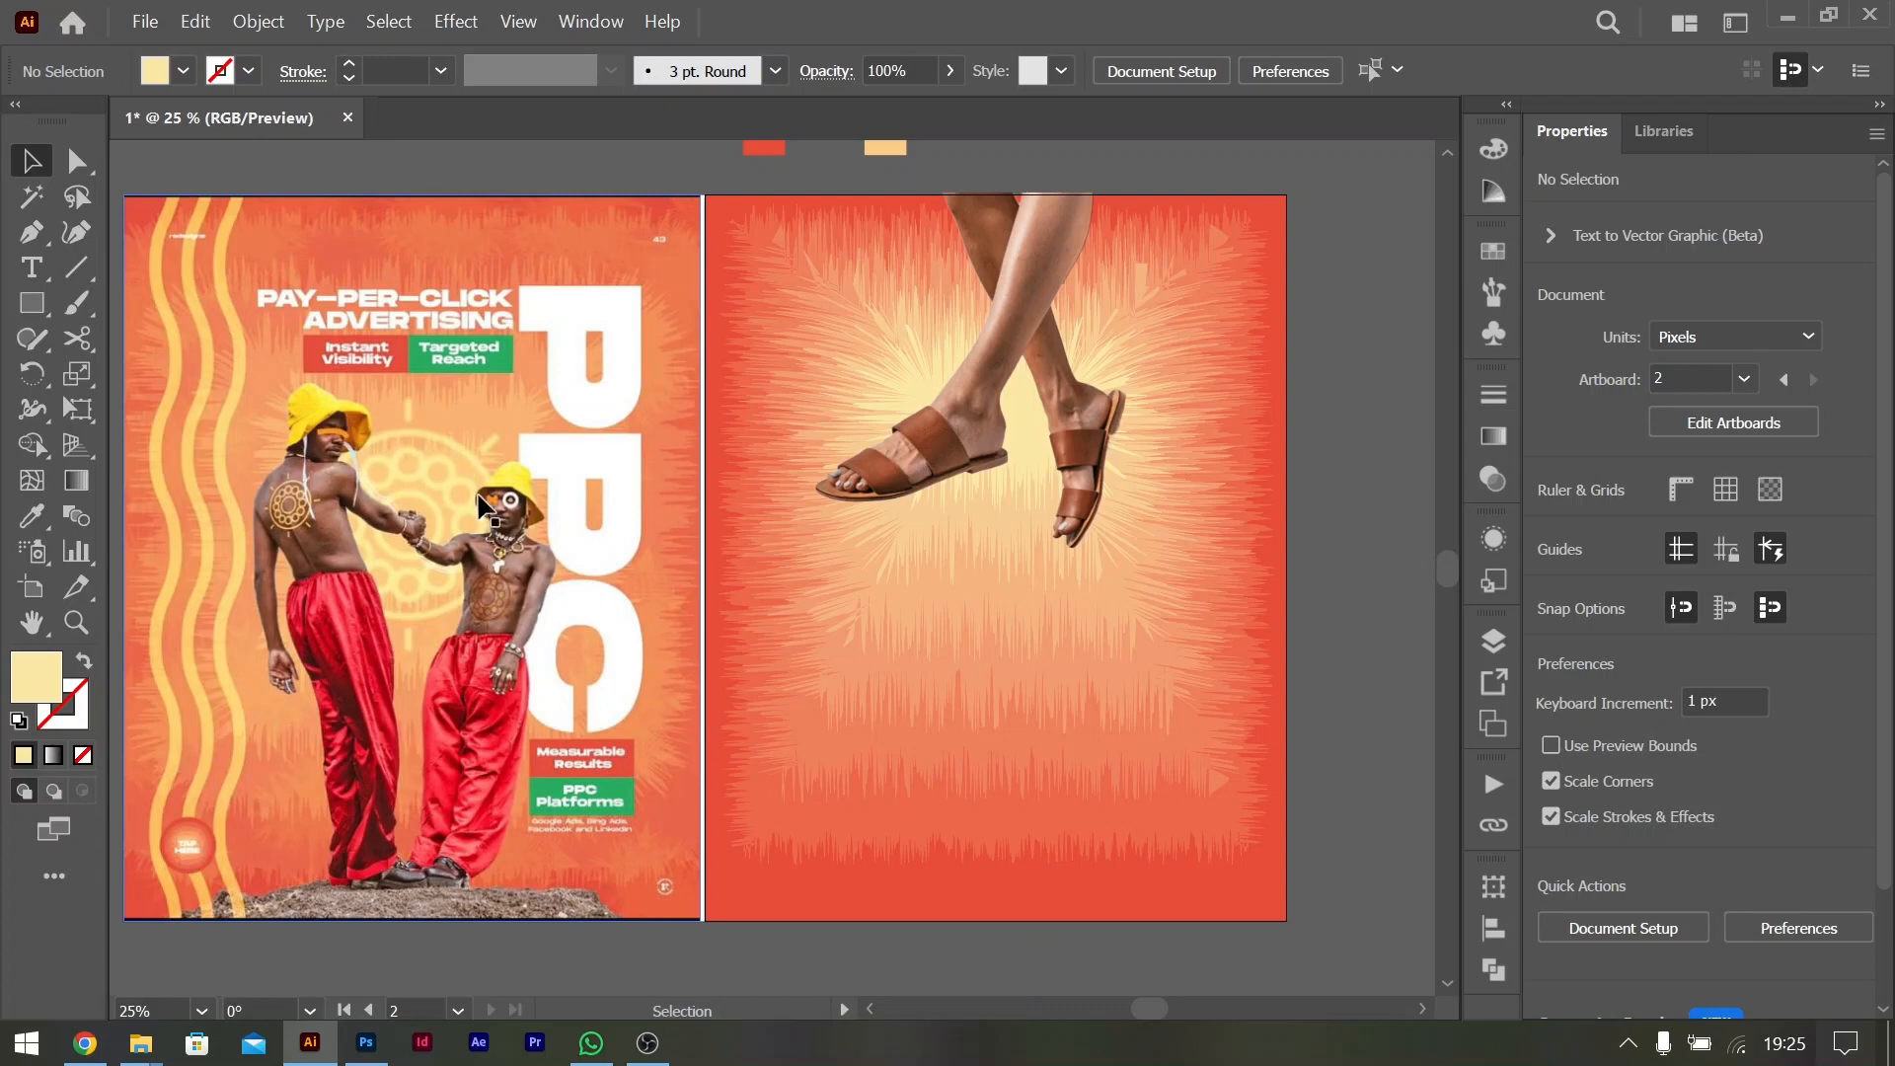
Draw a circle about 170 px in diameter on the empty canvas beside the second artboard
{"action": "scroll", "coordinate": [718, 448], "scroll_direction": "down", "scroll_amount": 5, "text": "ctrl"}
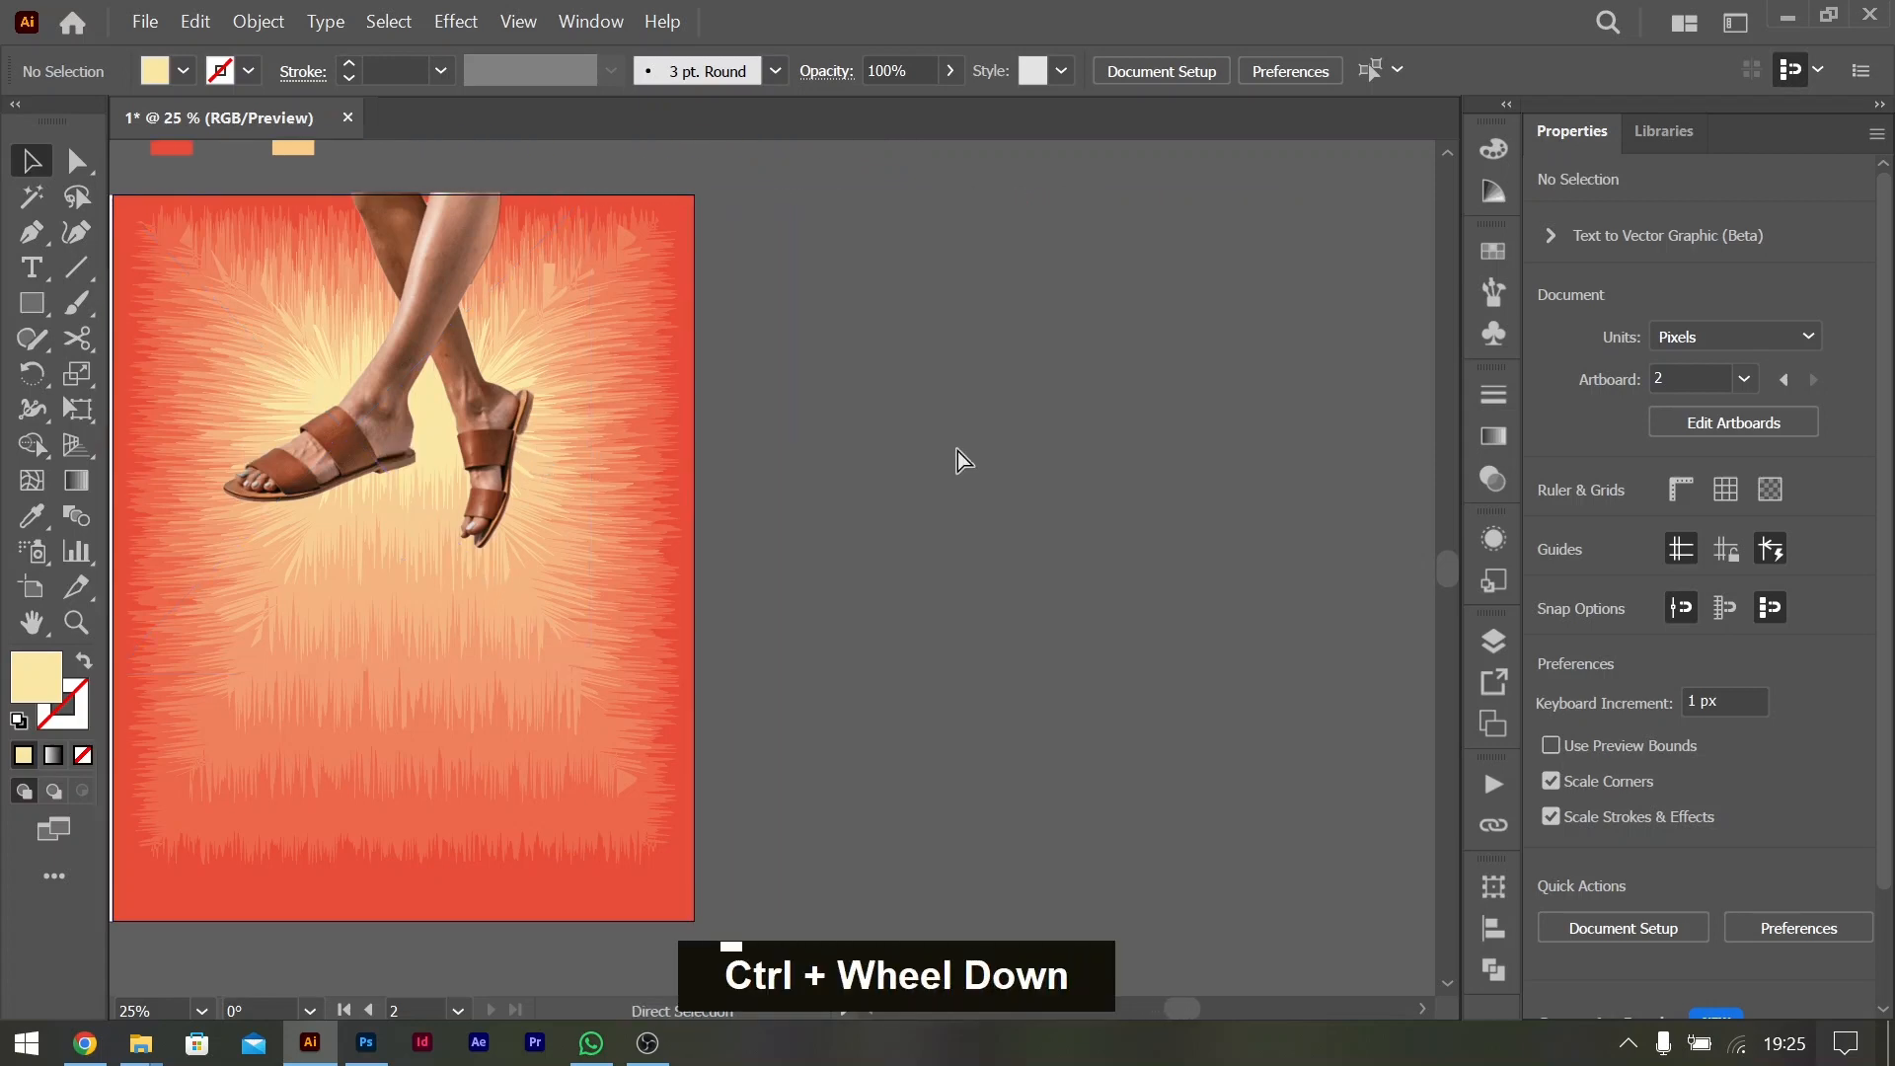
{"action": "right_click", "coordinate": [31, 303]}
{"action": "left_click", "coordinate": [158, 372]}
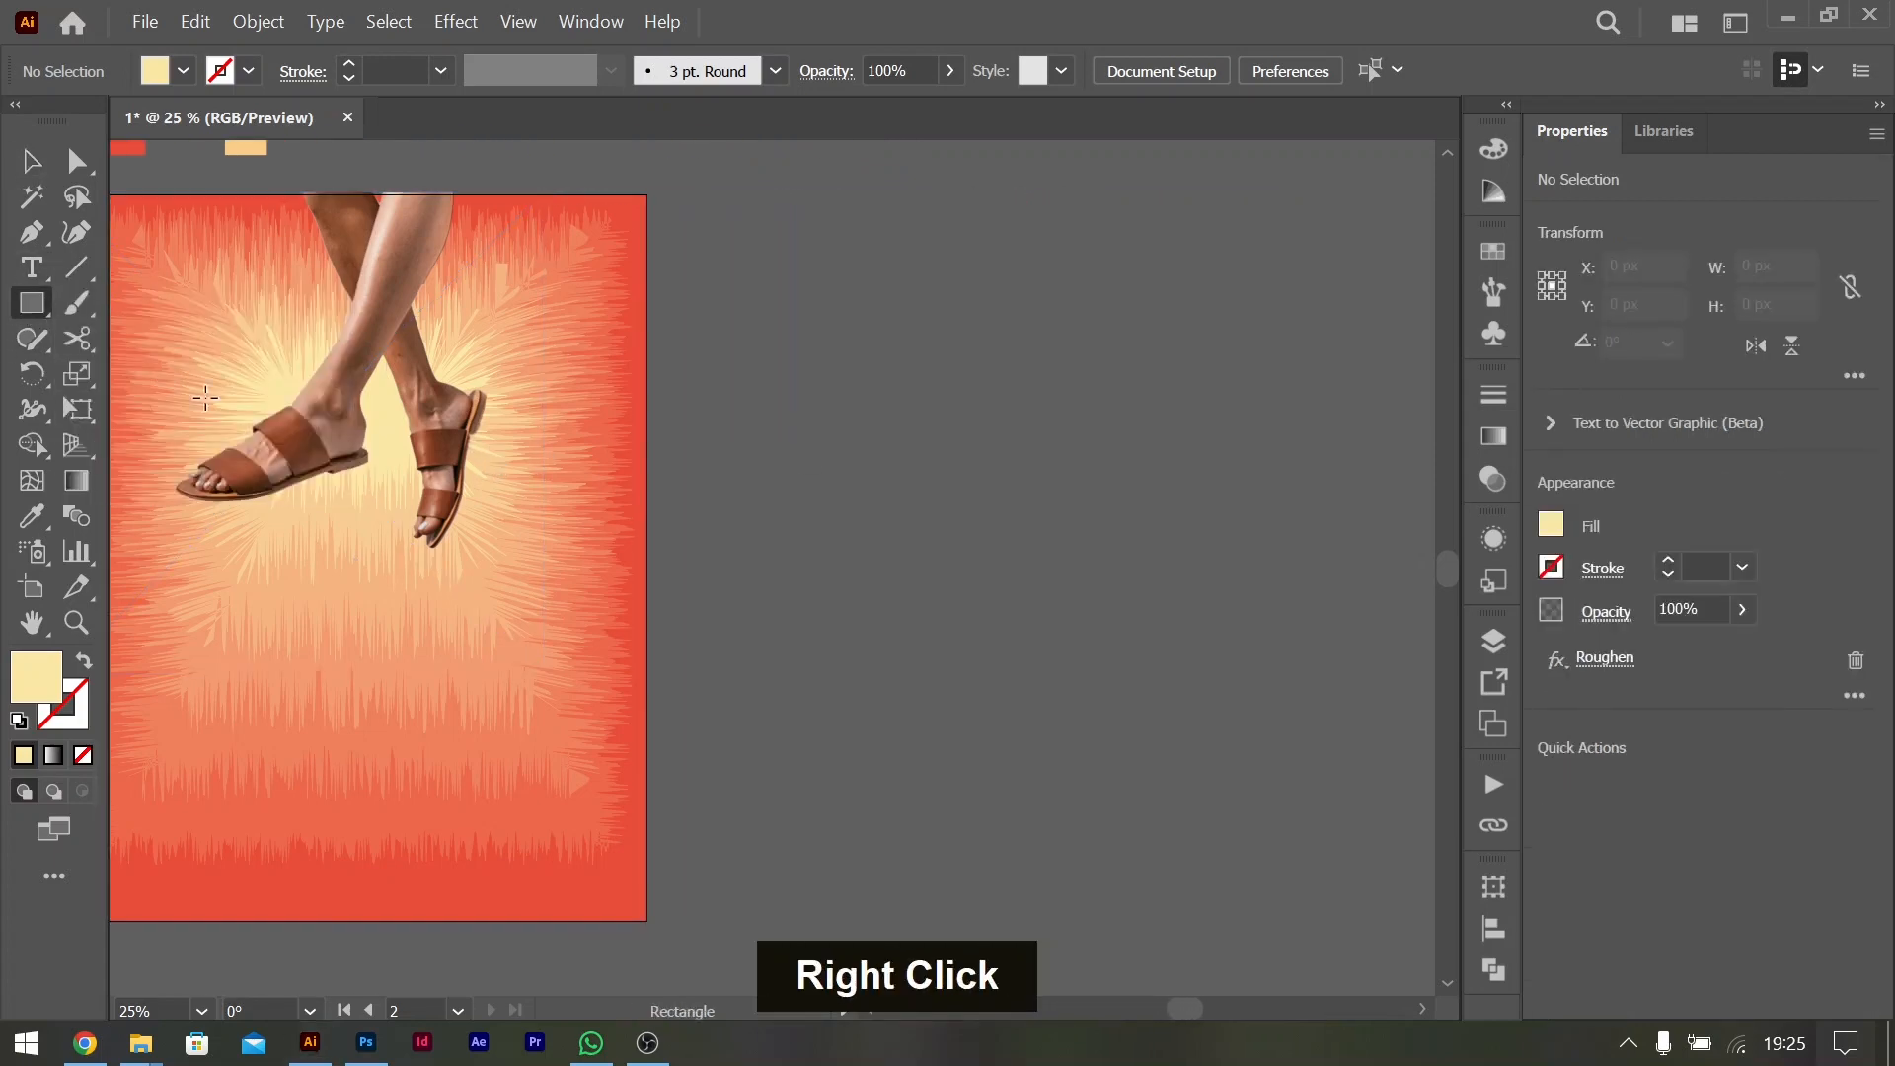
{"action": "left_click_drag", "start_coordinate": [959, 526], "coordinate": [1005, 570]}
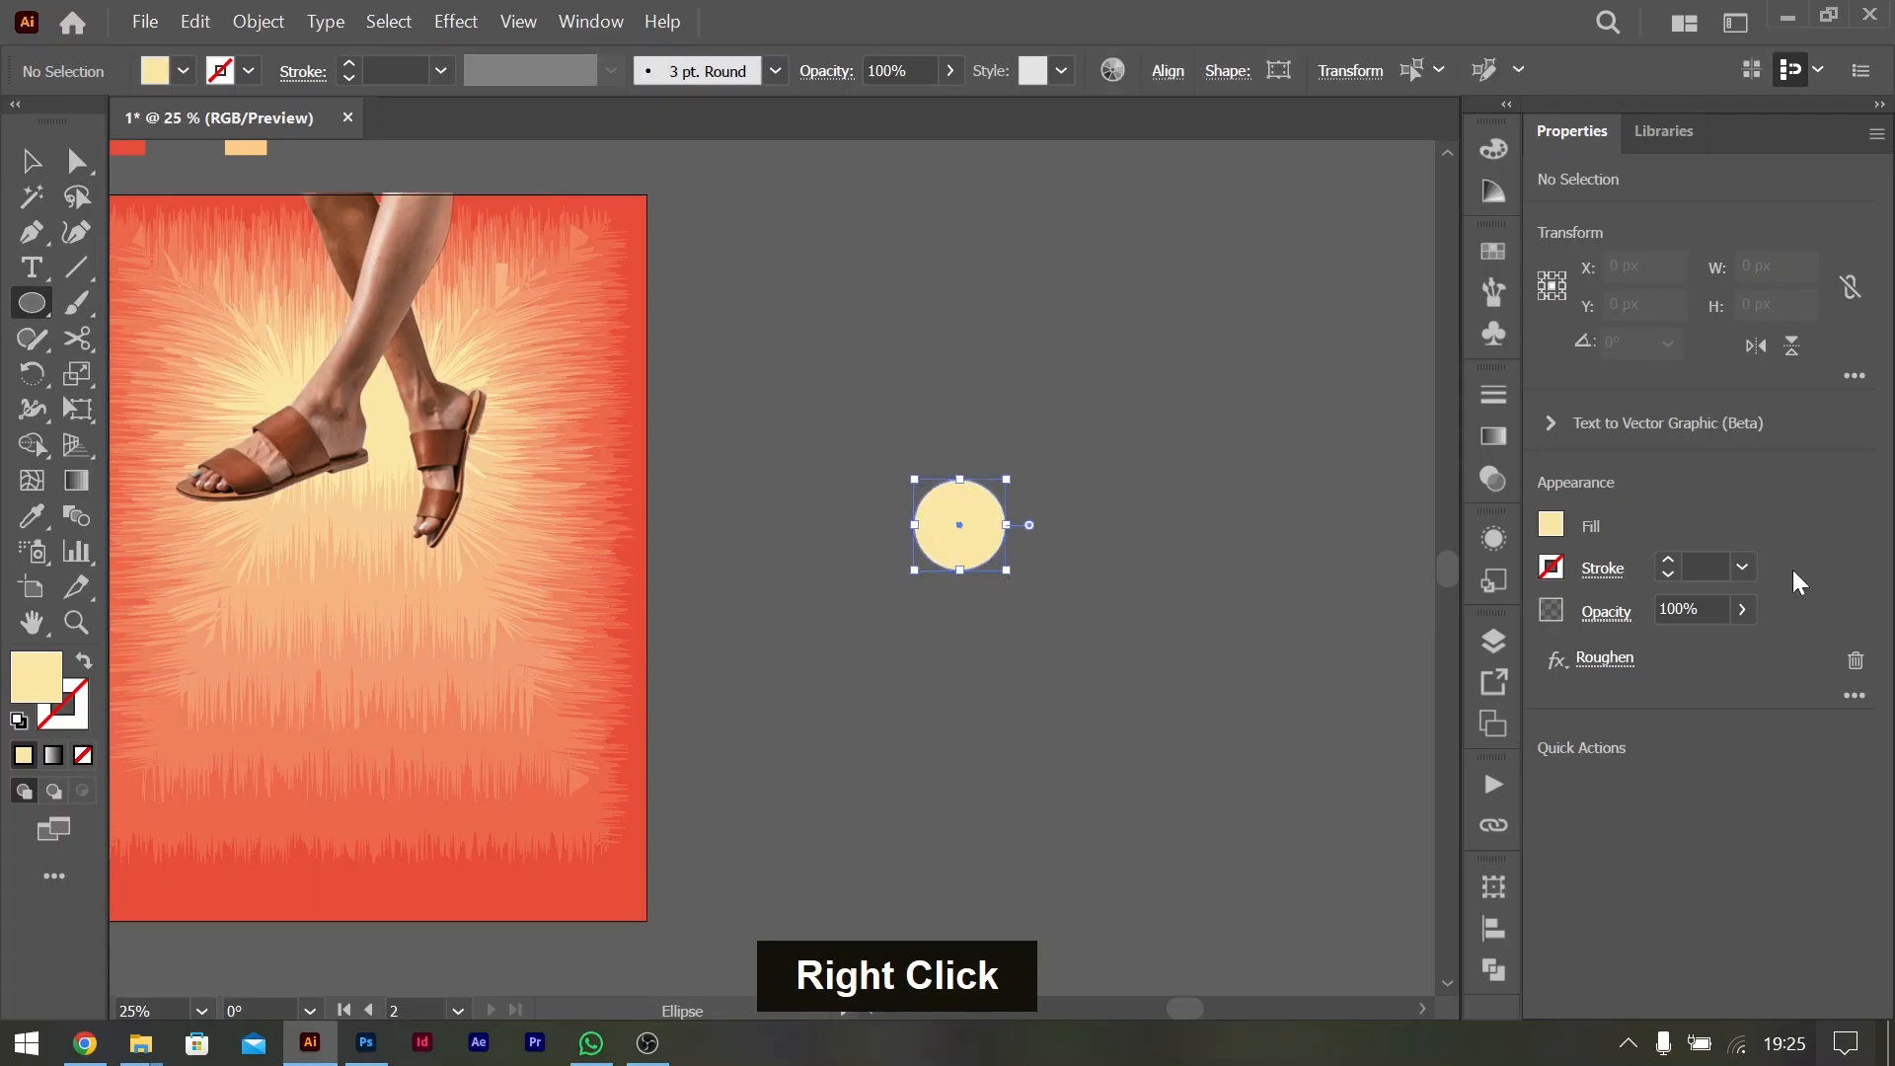
Remove the circle's fill and give it a 10 pt stroke
{"action": "left_click", "coordinate": [1551, 526]}
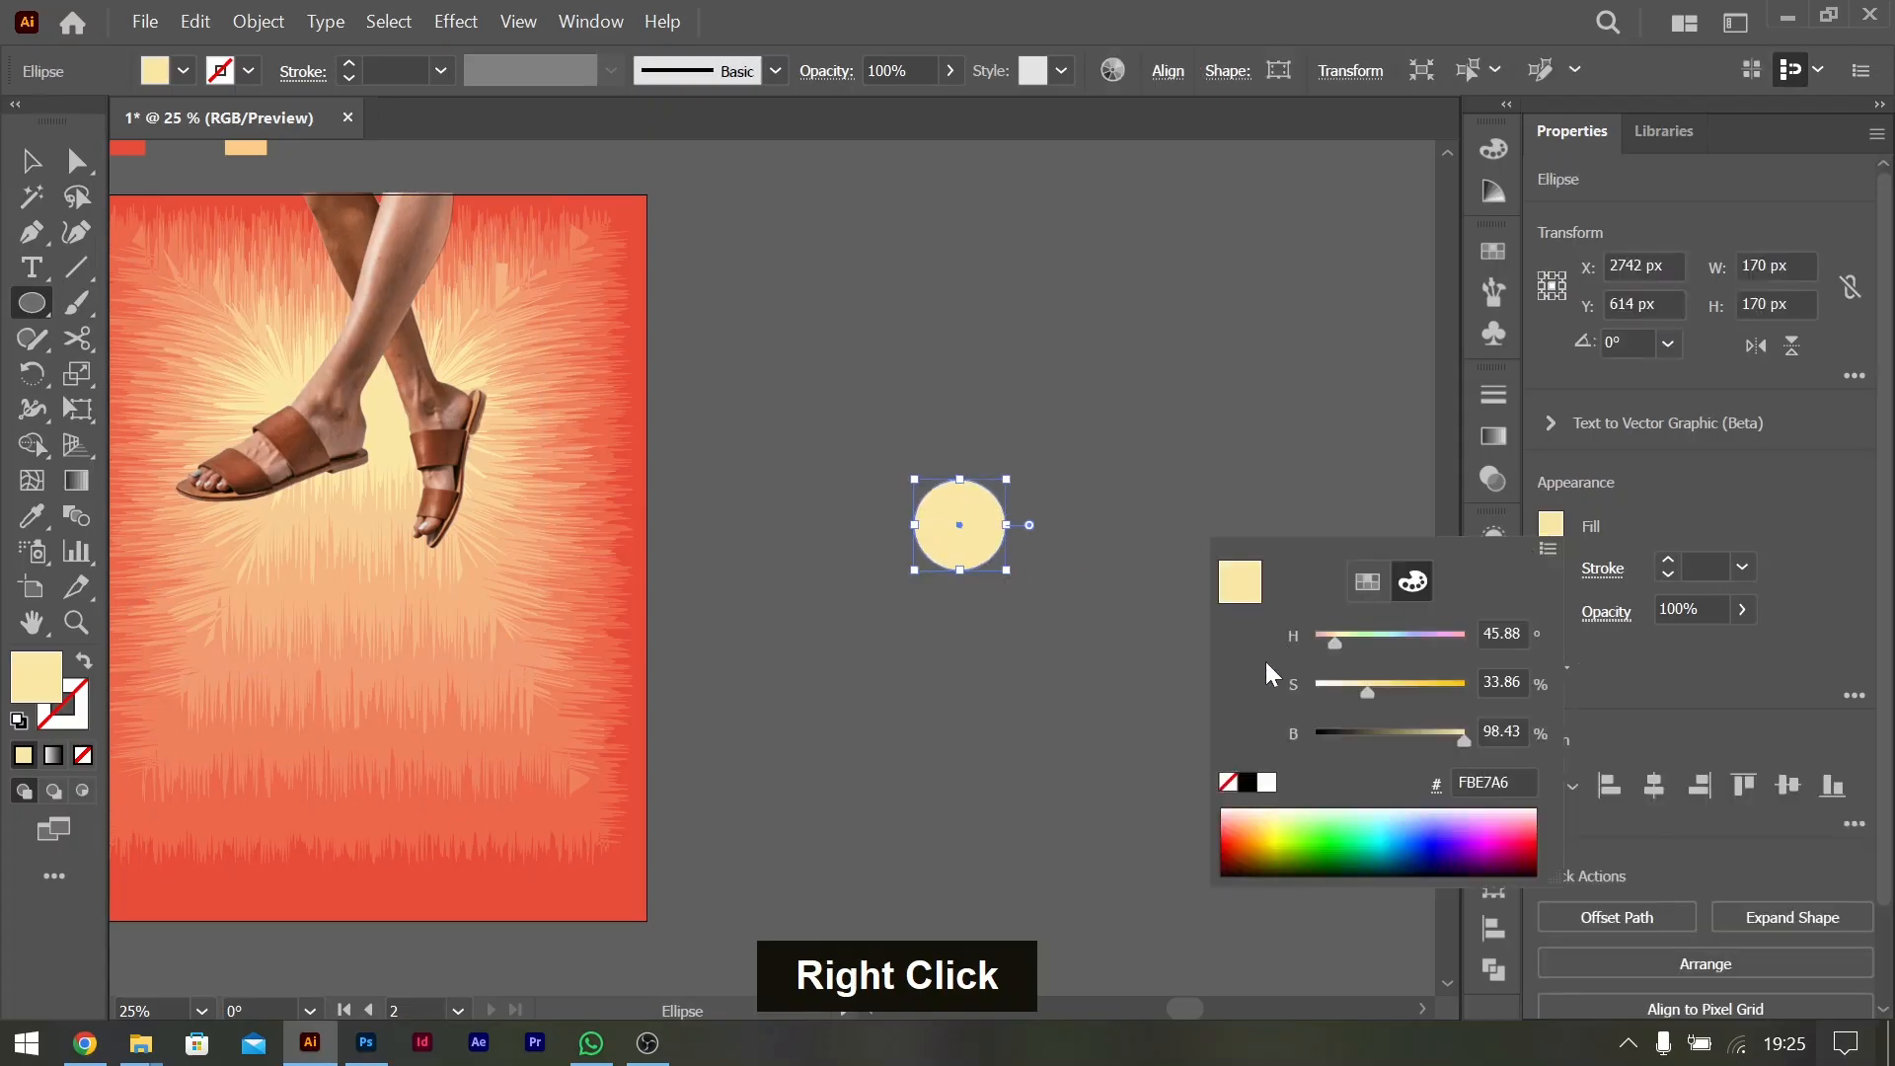
{"action": "left_click", "coordinate": [1227, 785]}
{"action": "left_click", "coordinate": [1689, 564]}
{"action": "key", "text": "shift+Up"}
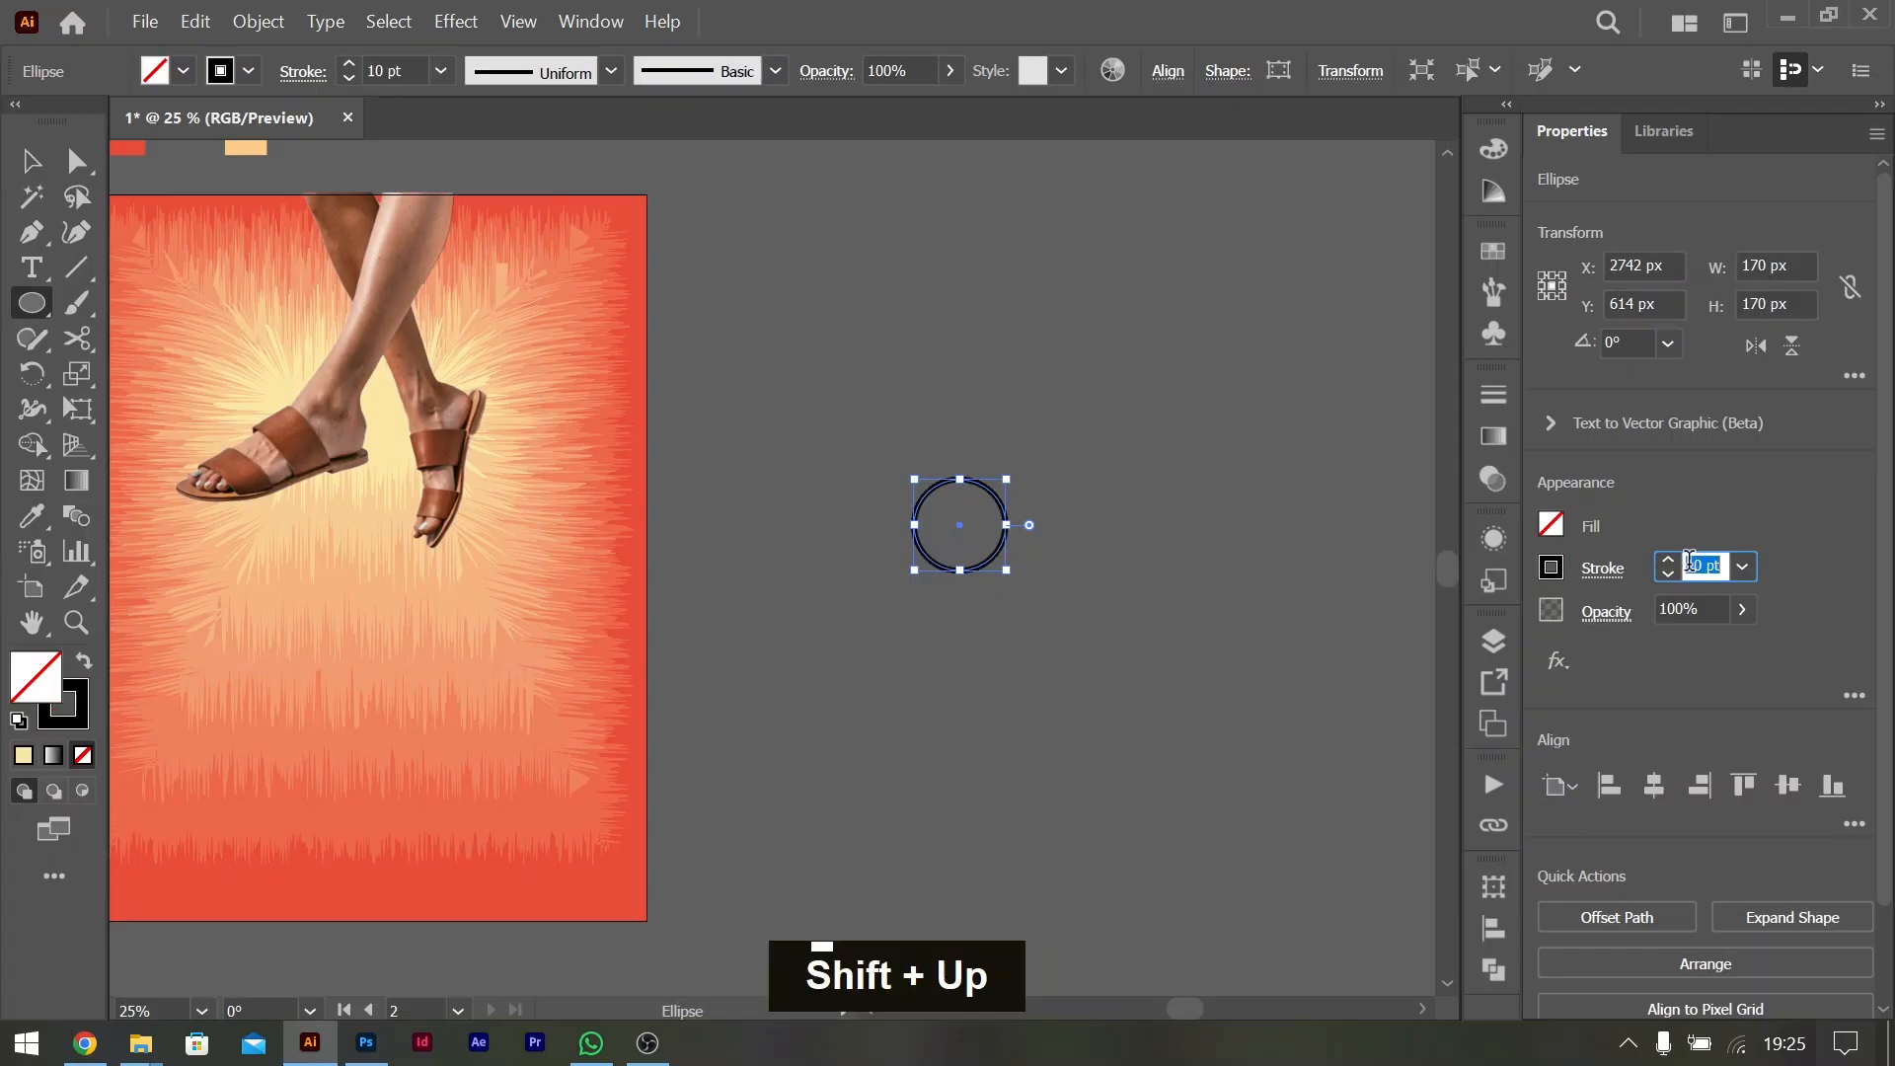
{"action": "left_click", "coordinate": [1551, 568]}
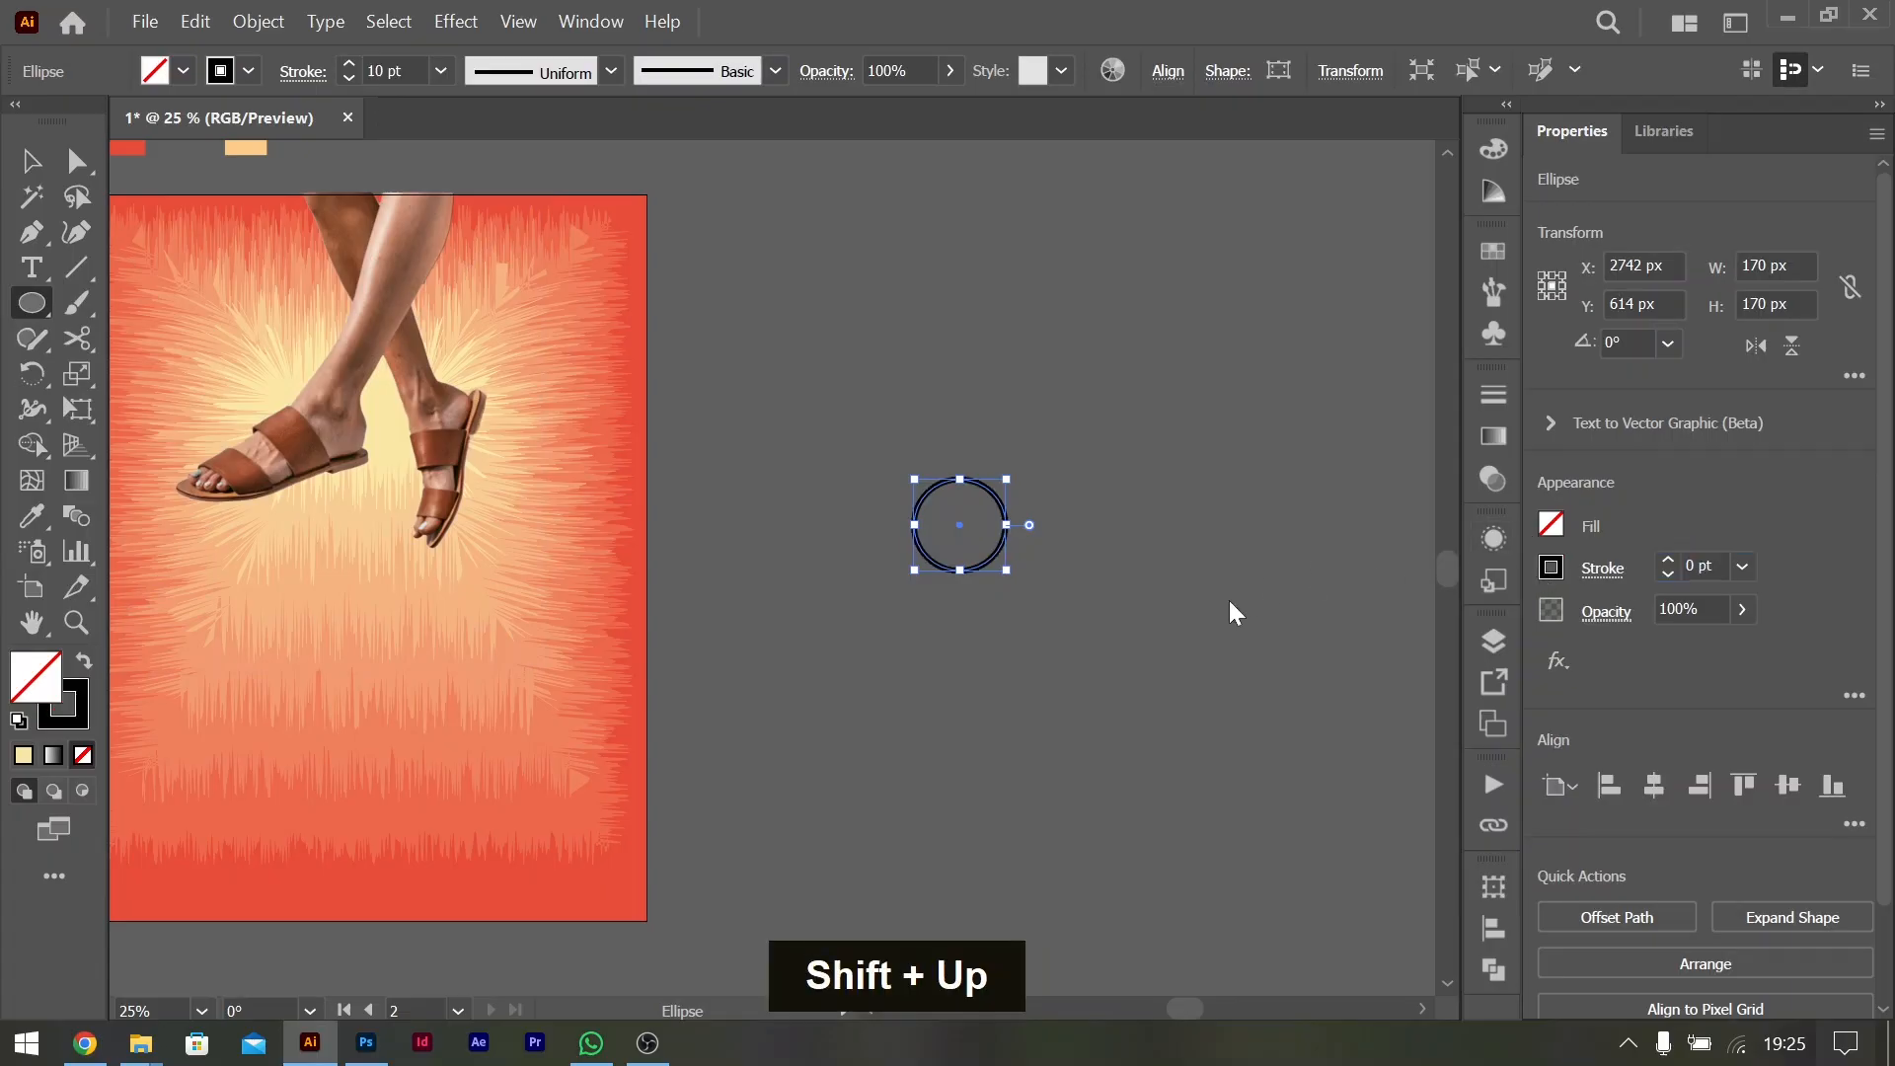
Save the colors of the red and light orange sample squares as a new color group from the selected artwork
{"action": "scroll", "coordinate": [974, 478], "scroll_direction": "up", "scroll_amount": 4}
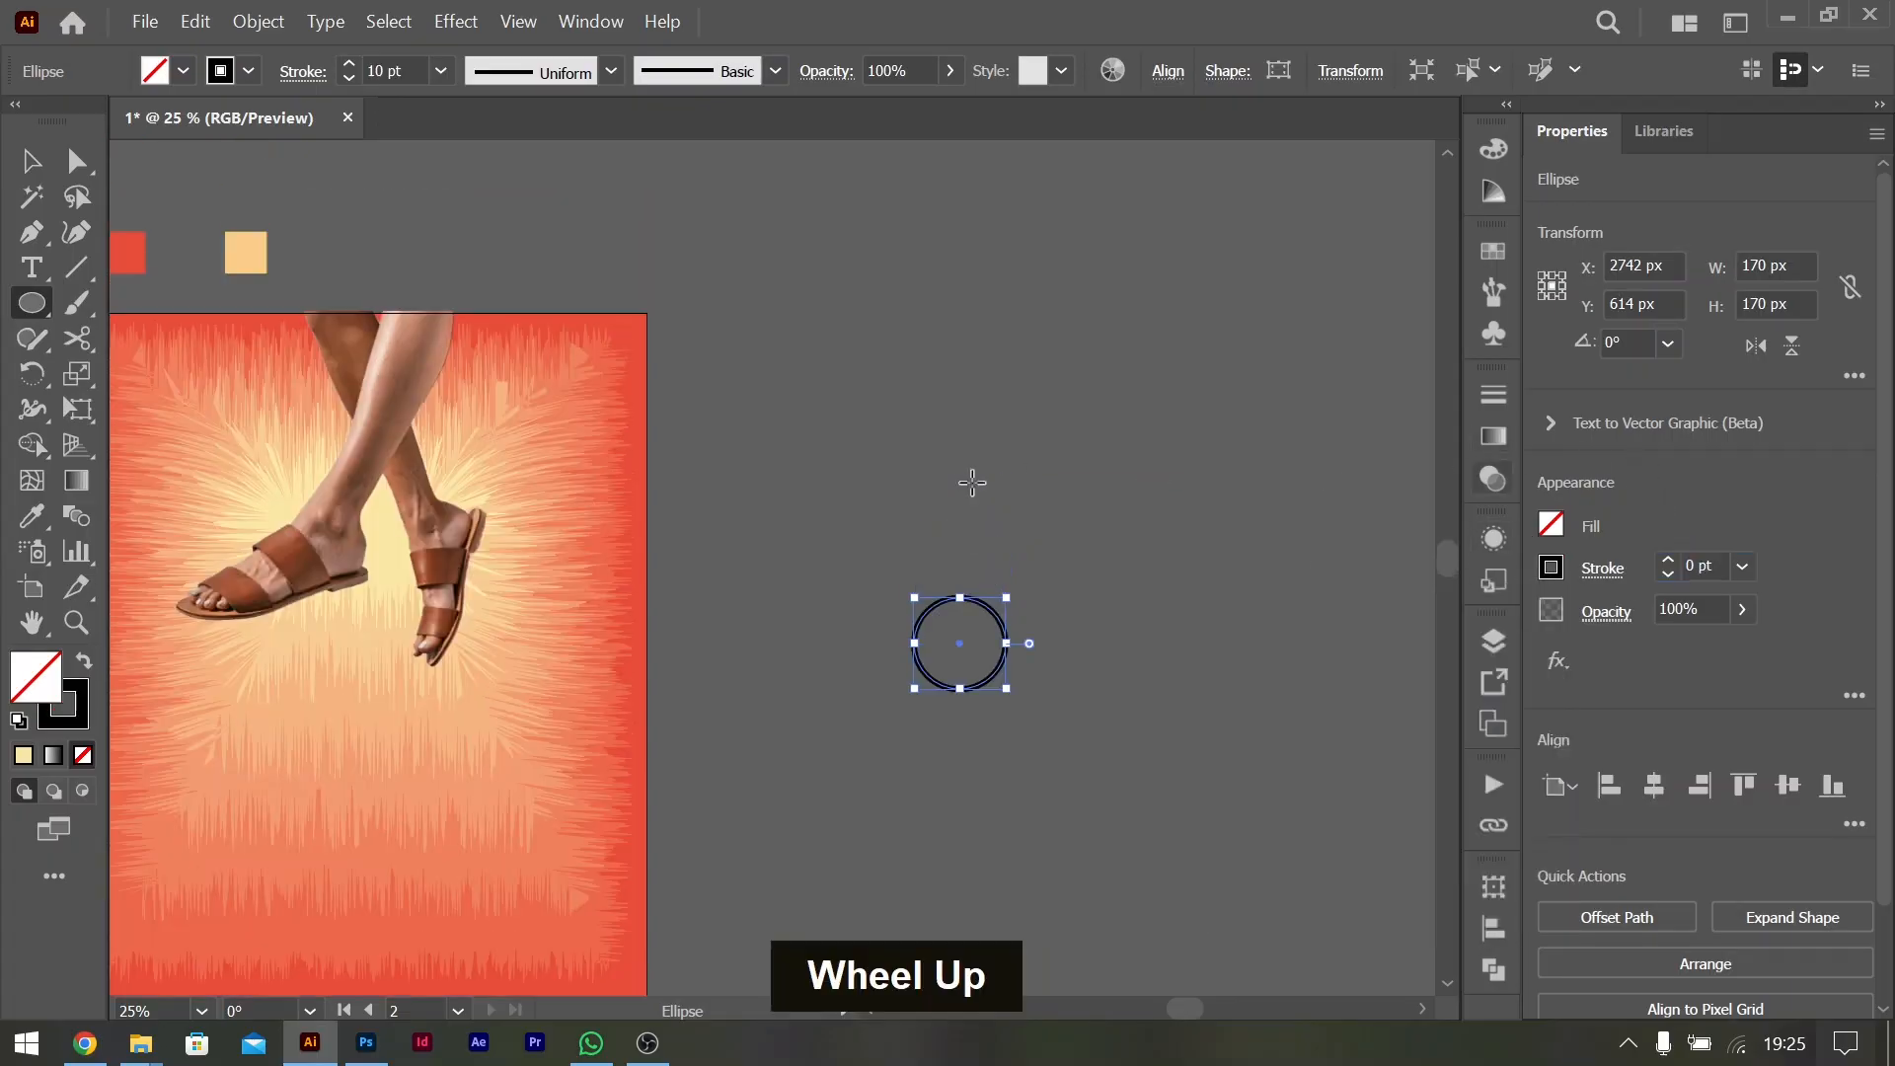
{"action": "key", "text": "v"}
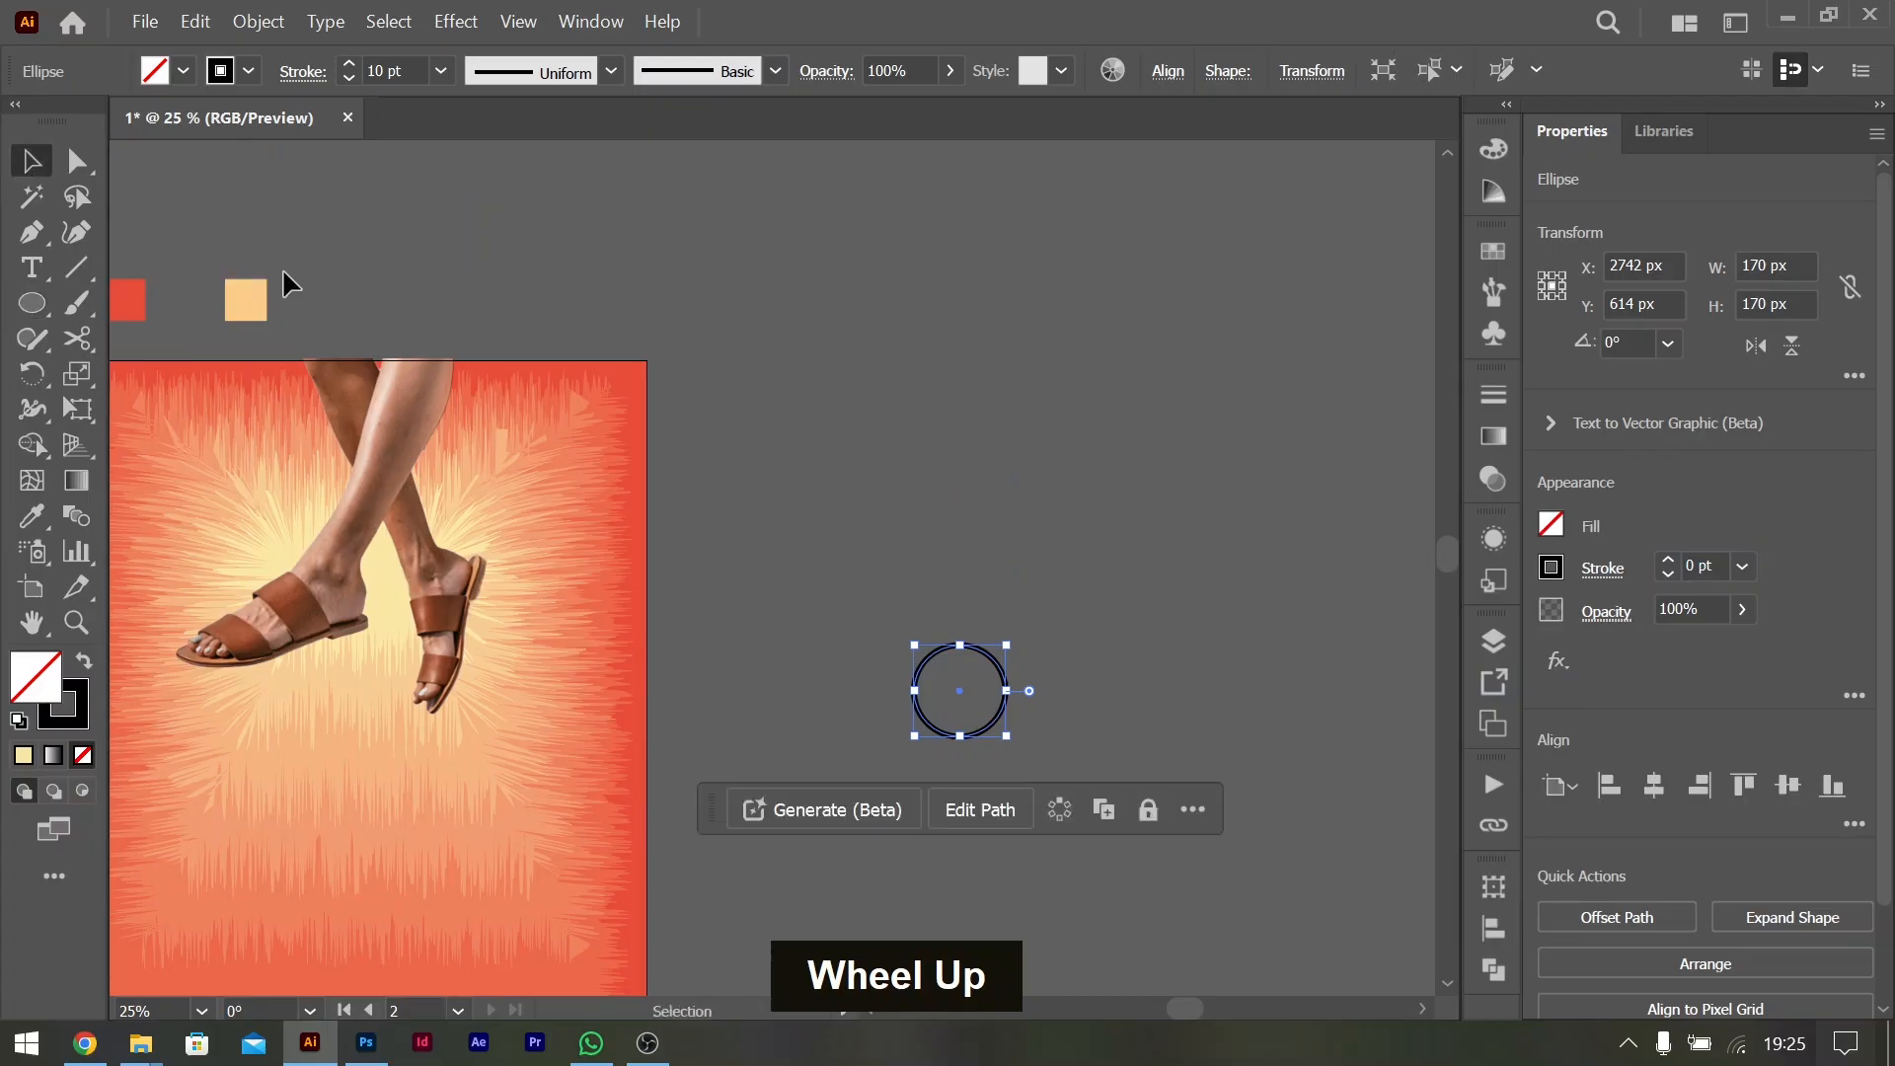
{"action": "left_click_drag", "start_coordinate": [132, 235], "coordinate": [128, 325]}
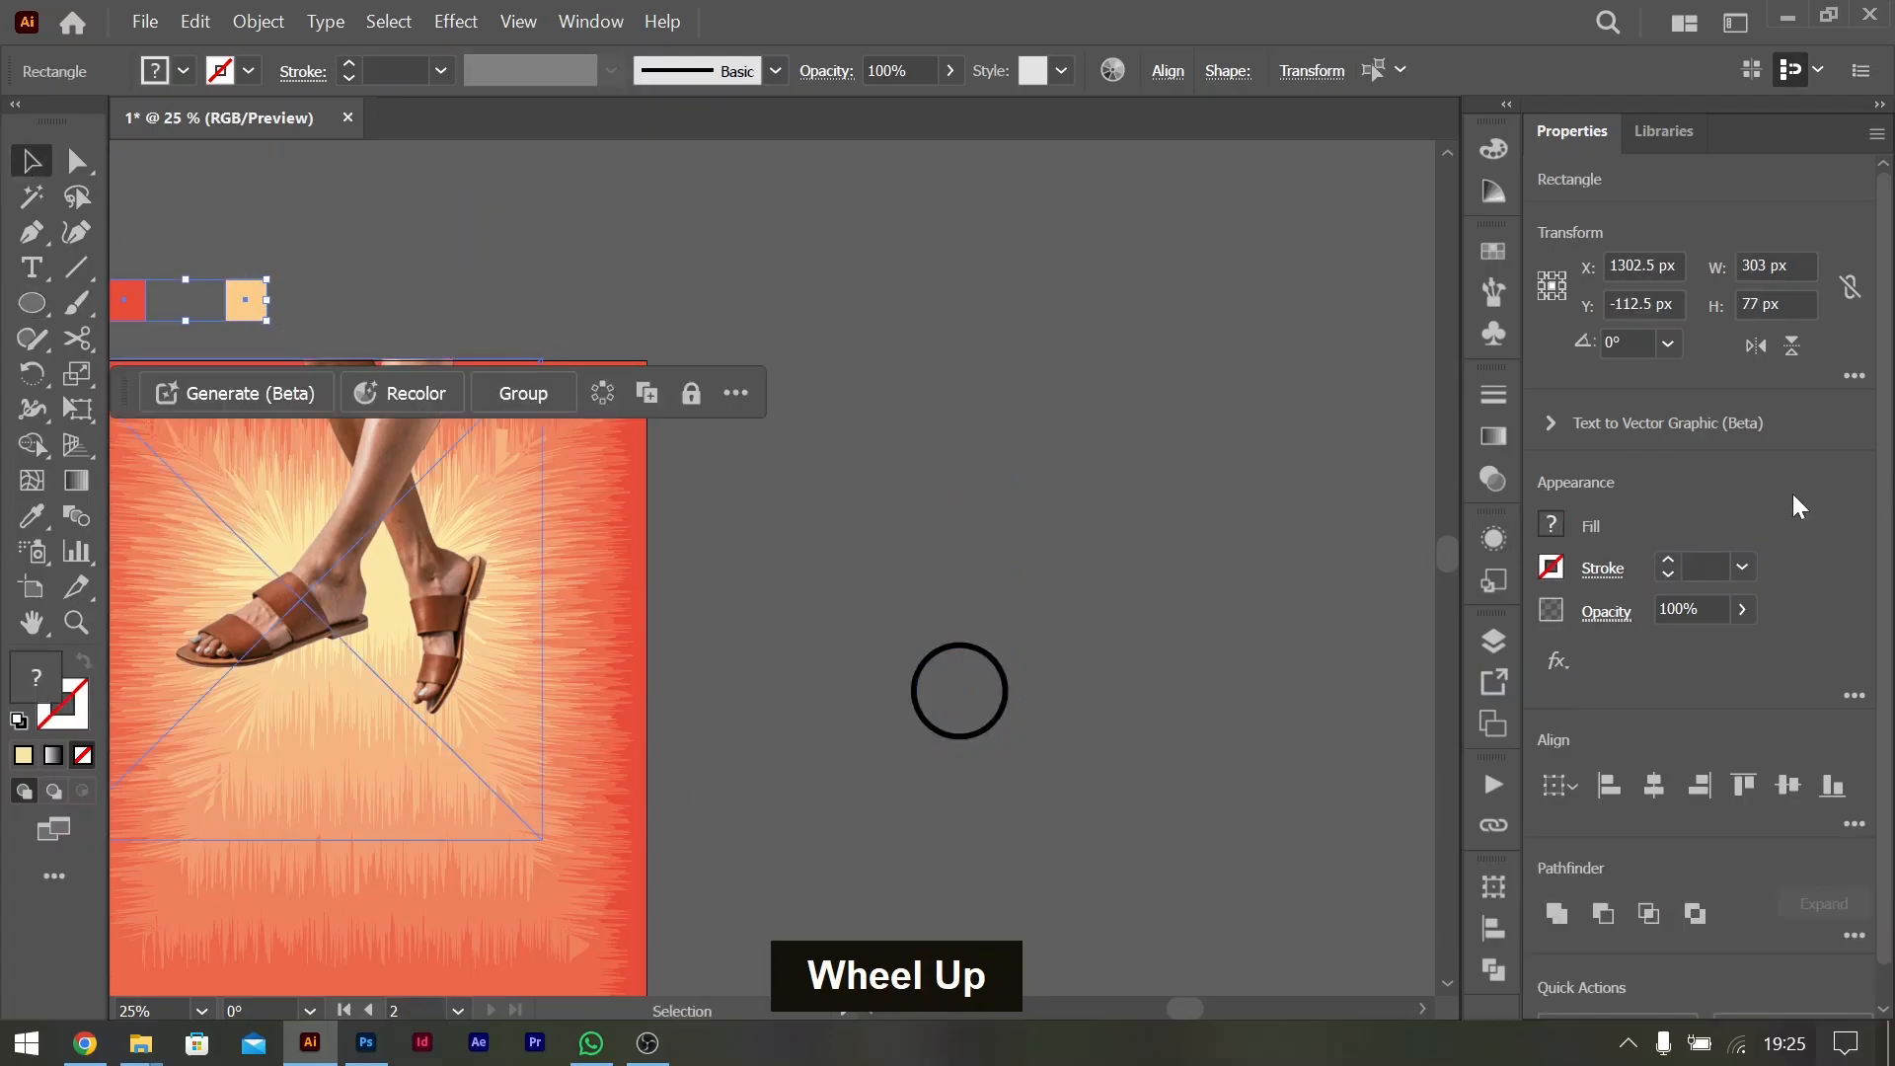
{"action": "left_click", "coordinate": [1562, 525]}
{"action": "left_click", "coordinate": [1368, 581]}
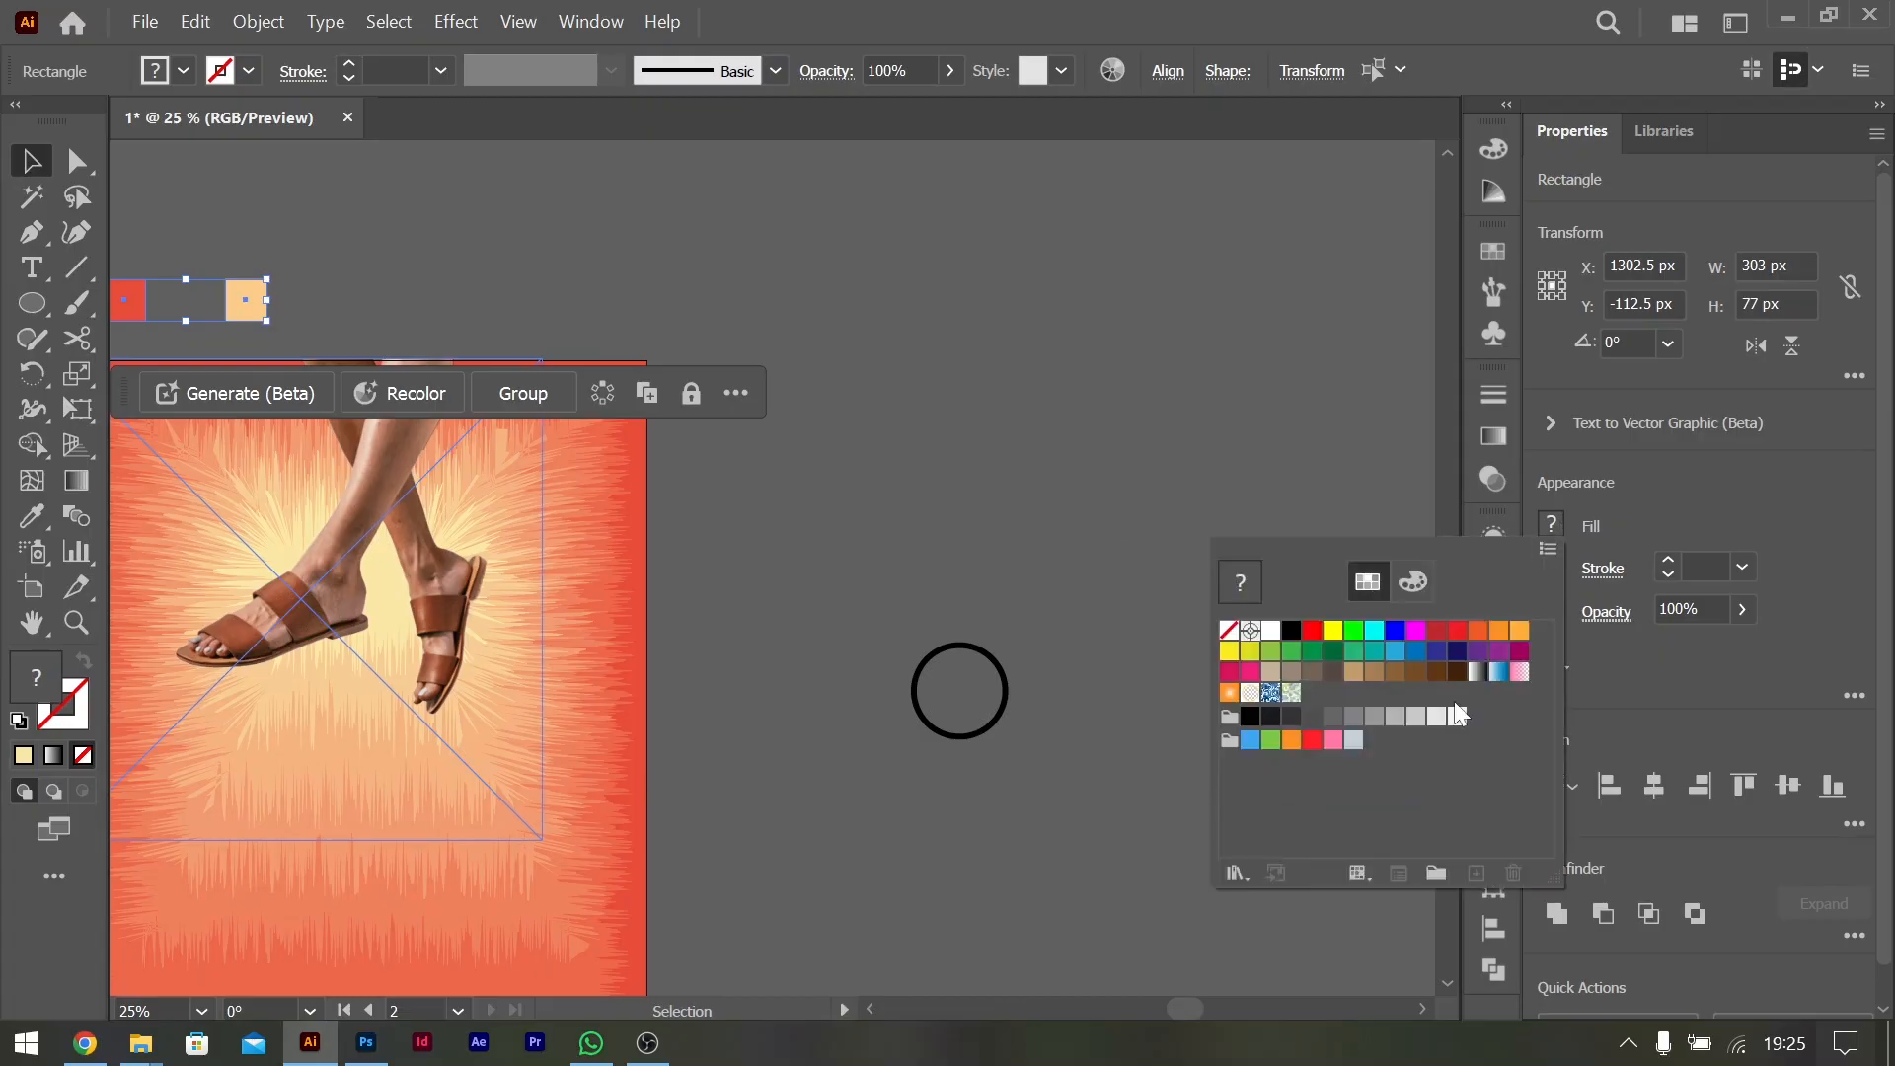
{"action": "left_click", "coordinate": [1425, 873]}
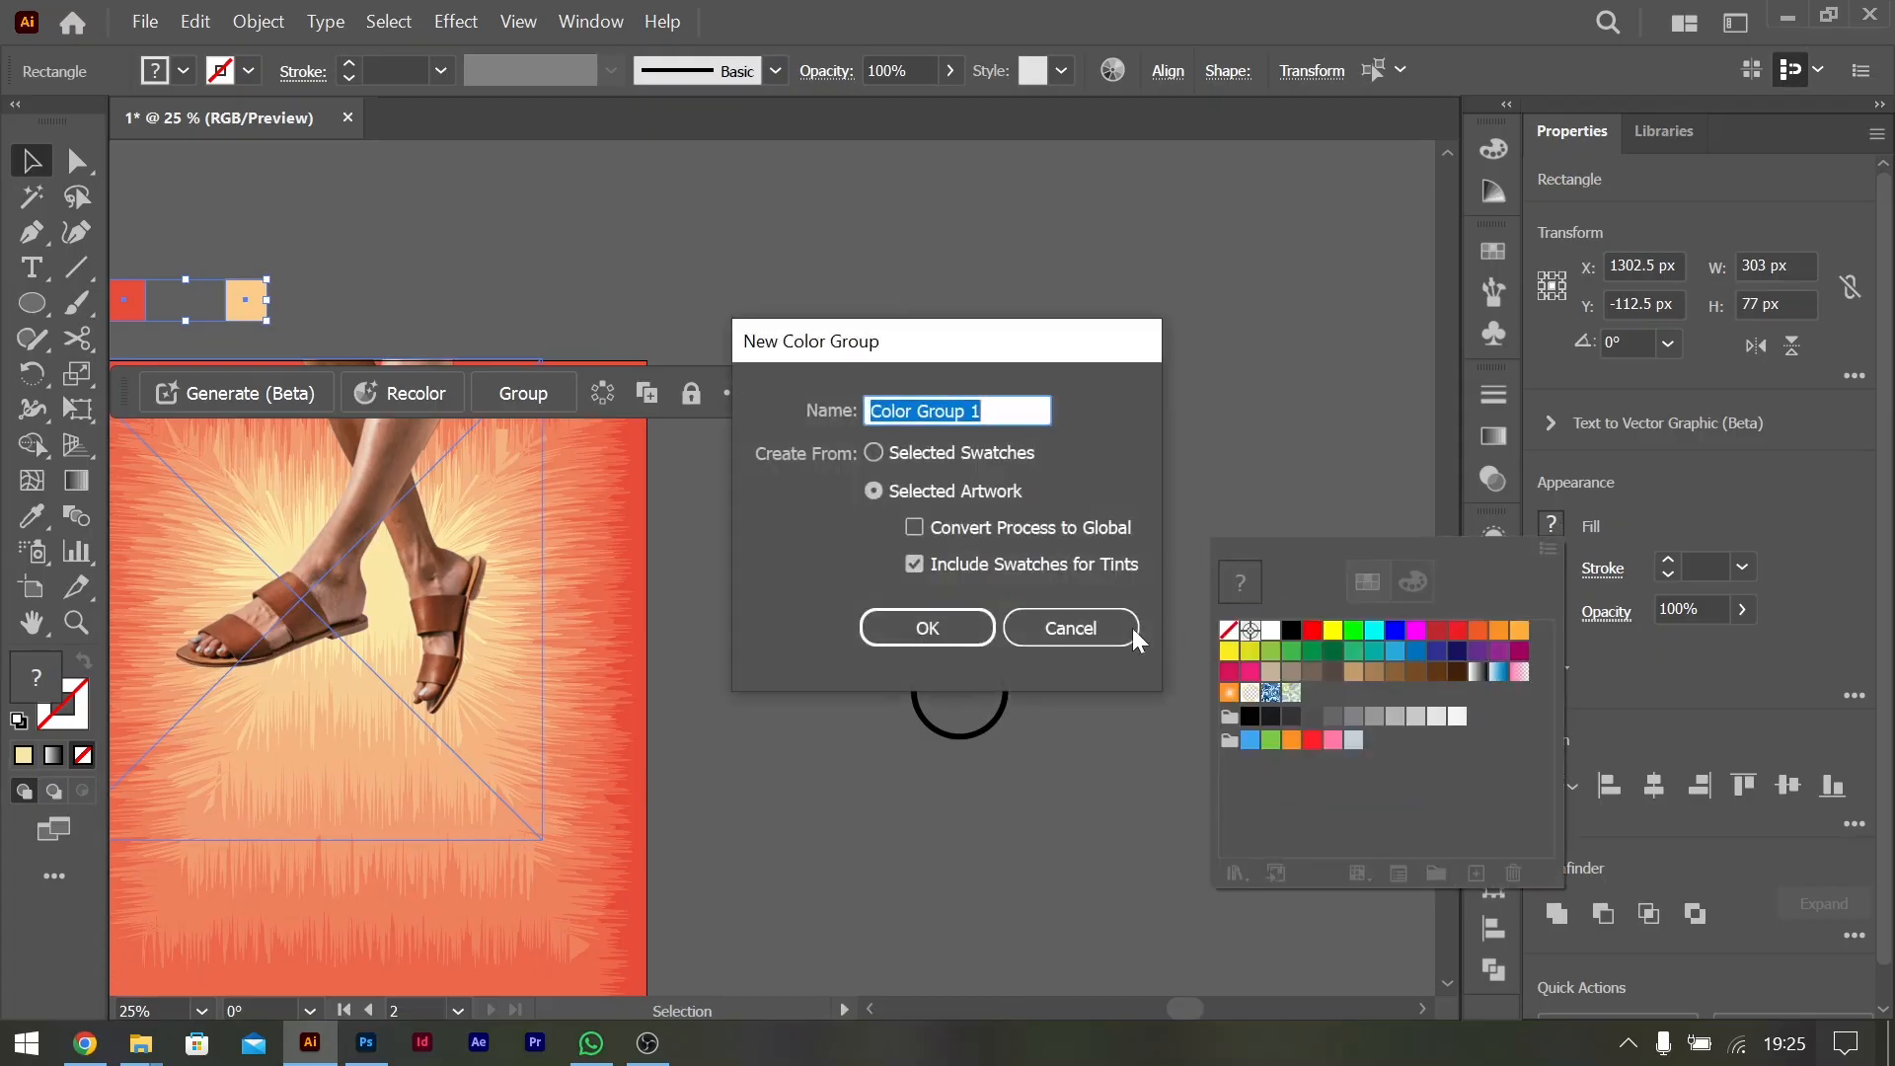
{"action": "left_click", "coordinate": [927, 628]}
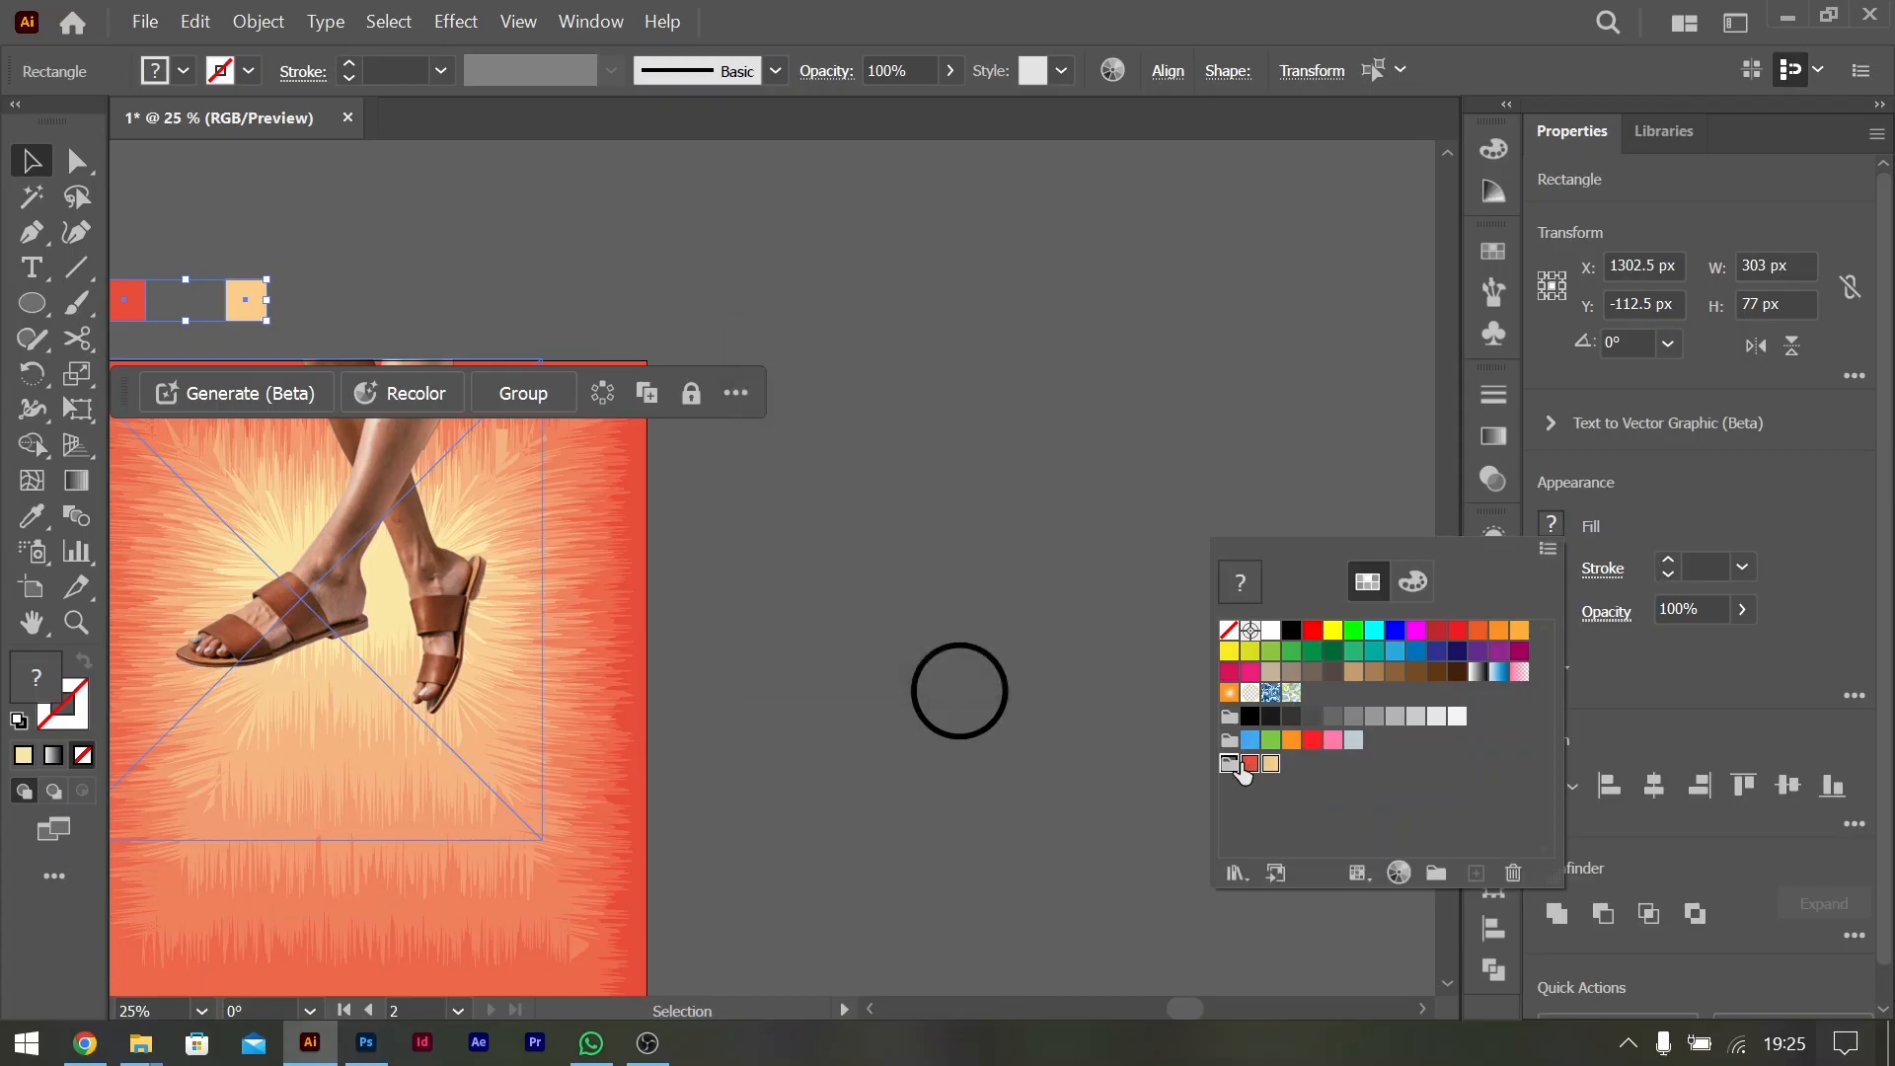
{"action": "left_click", "coordinate": [1092, 554]}
Set the circle's stroke color to the light orange swatch of the new color group
{"action": "left_click", "coordinate": [1001, 678]}
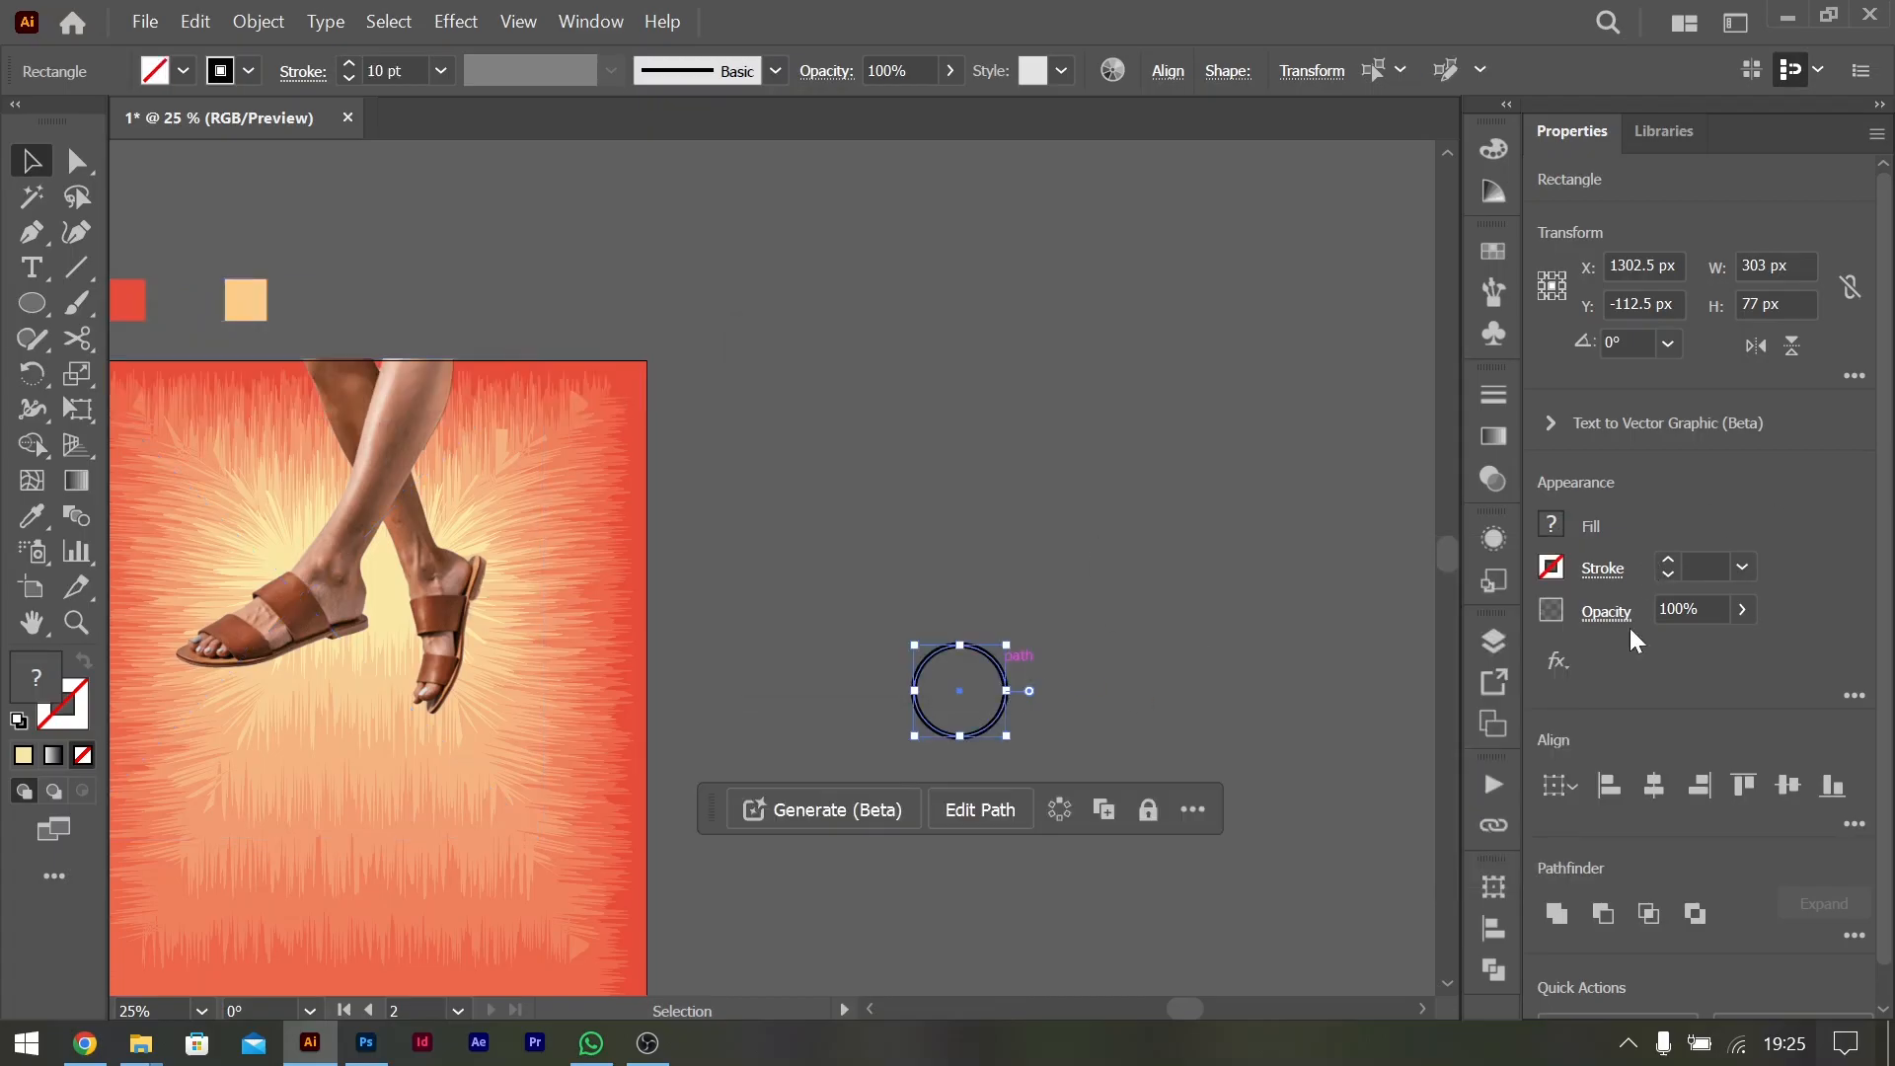
{"action": "left_click", "coordinate": [1556, 570]}
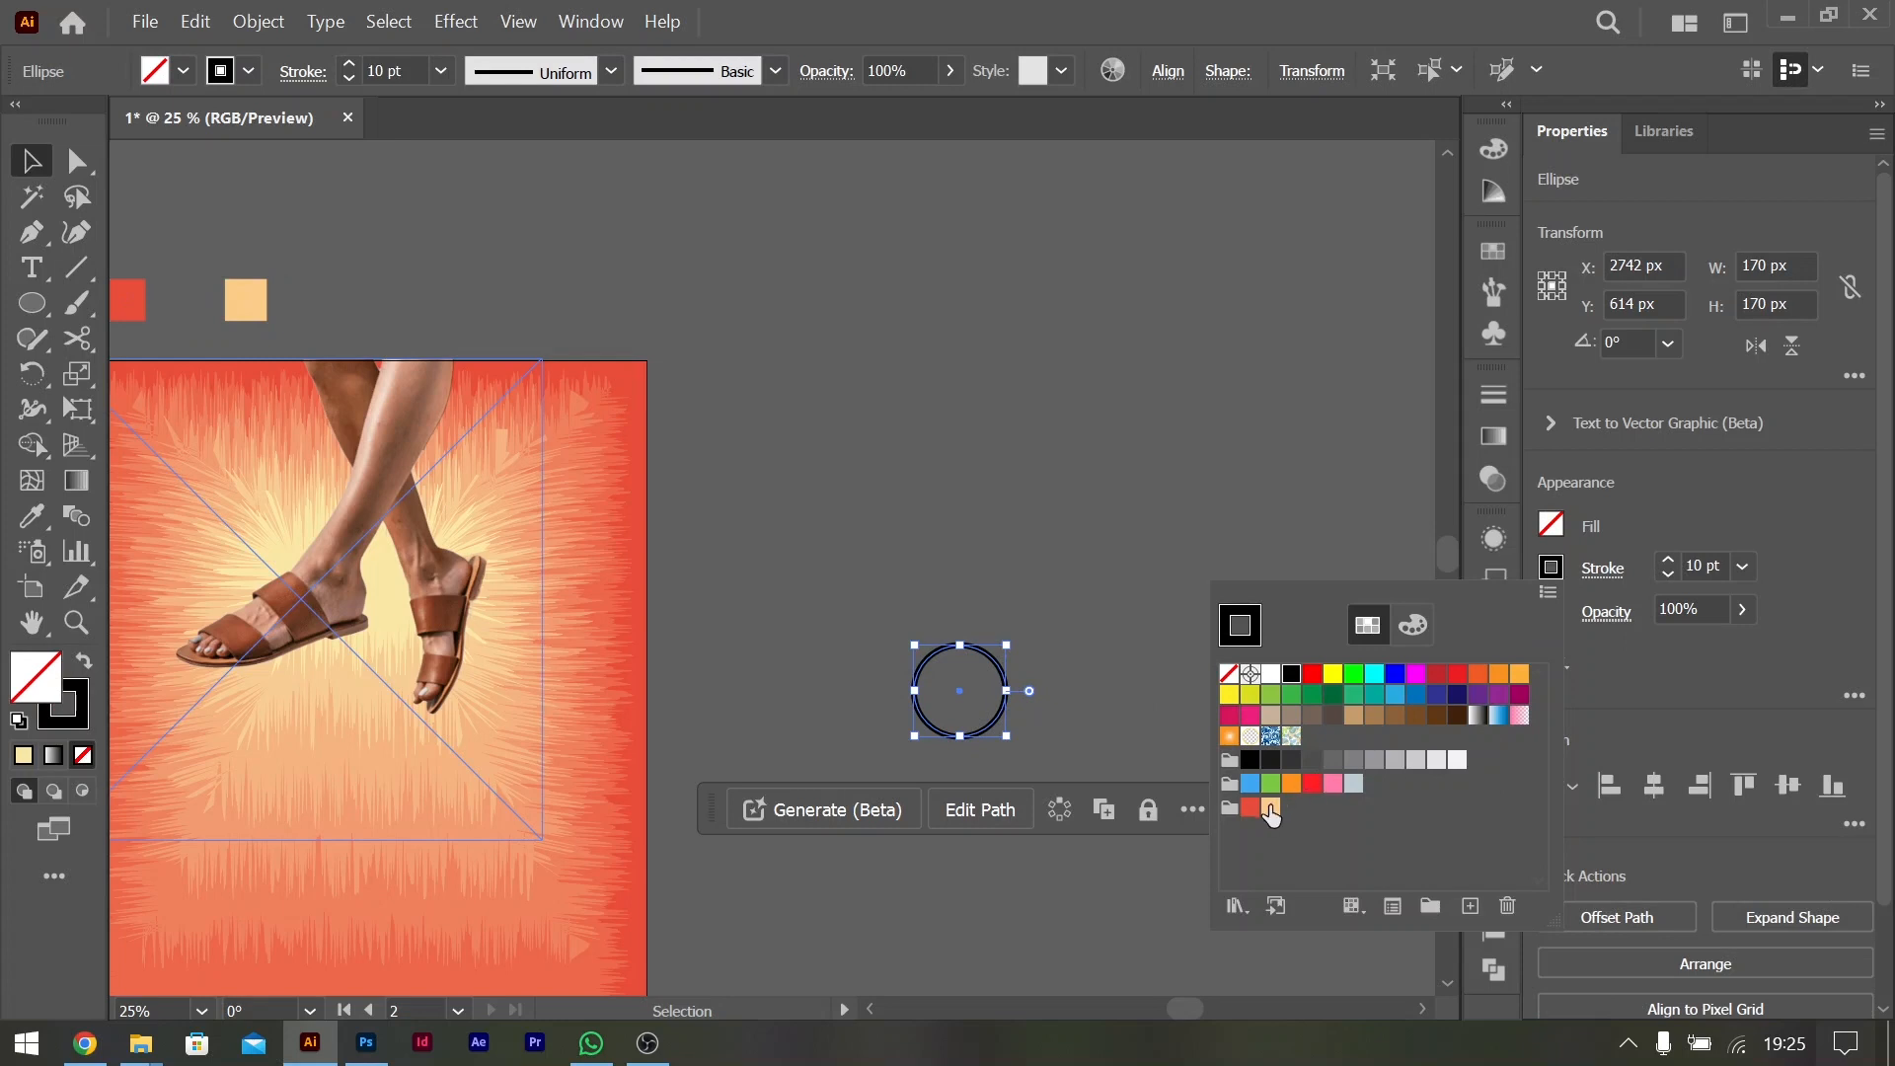
{"action": "double_click", "coordinate": [1271, 807]}
{"action": "scroll", "coordinate": [963, 644], "scroll_direction": "up", "scroll_amount": 3, "text": "alt"}
{"action": "scroll", "coordinate": [962, 643], "scroll_direction": "down", "scroll_amount": 2}
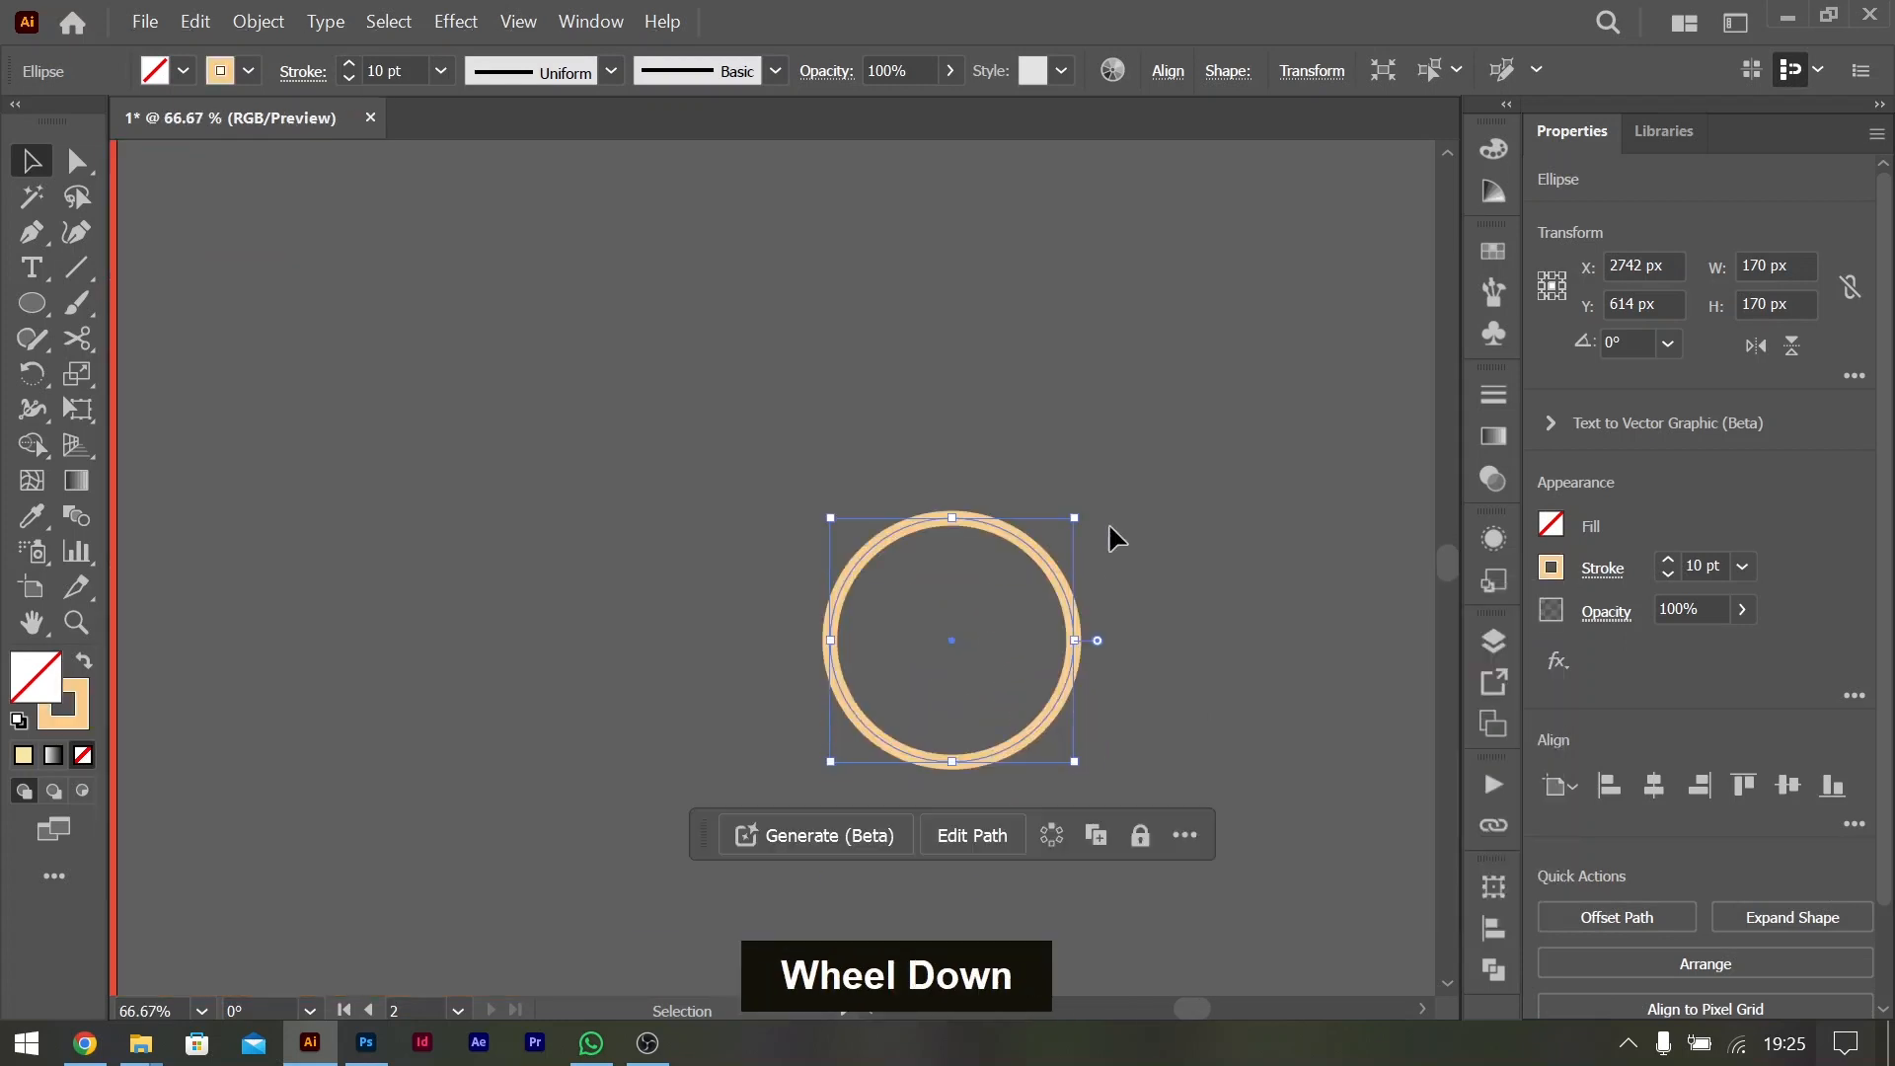
Duplicate the circle in place and scale the copy proportionally from its center to about 406 px in diameter
{"action": "left_click", "coordinate": [1289, 398]}
{"action": "left_click", "coordinate": [1048, 561]}
{"action": "scroll", "coordinate": [1026, 547], "scroll_direction": "right", "scroll_amount": 2, "text": "ctrl"}
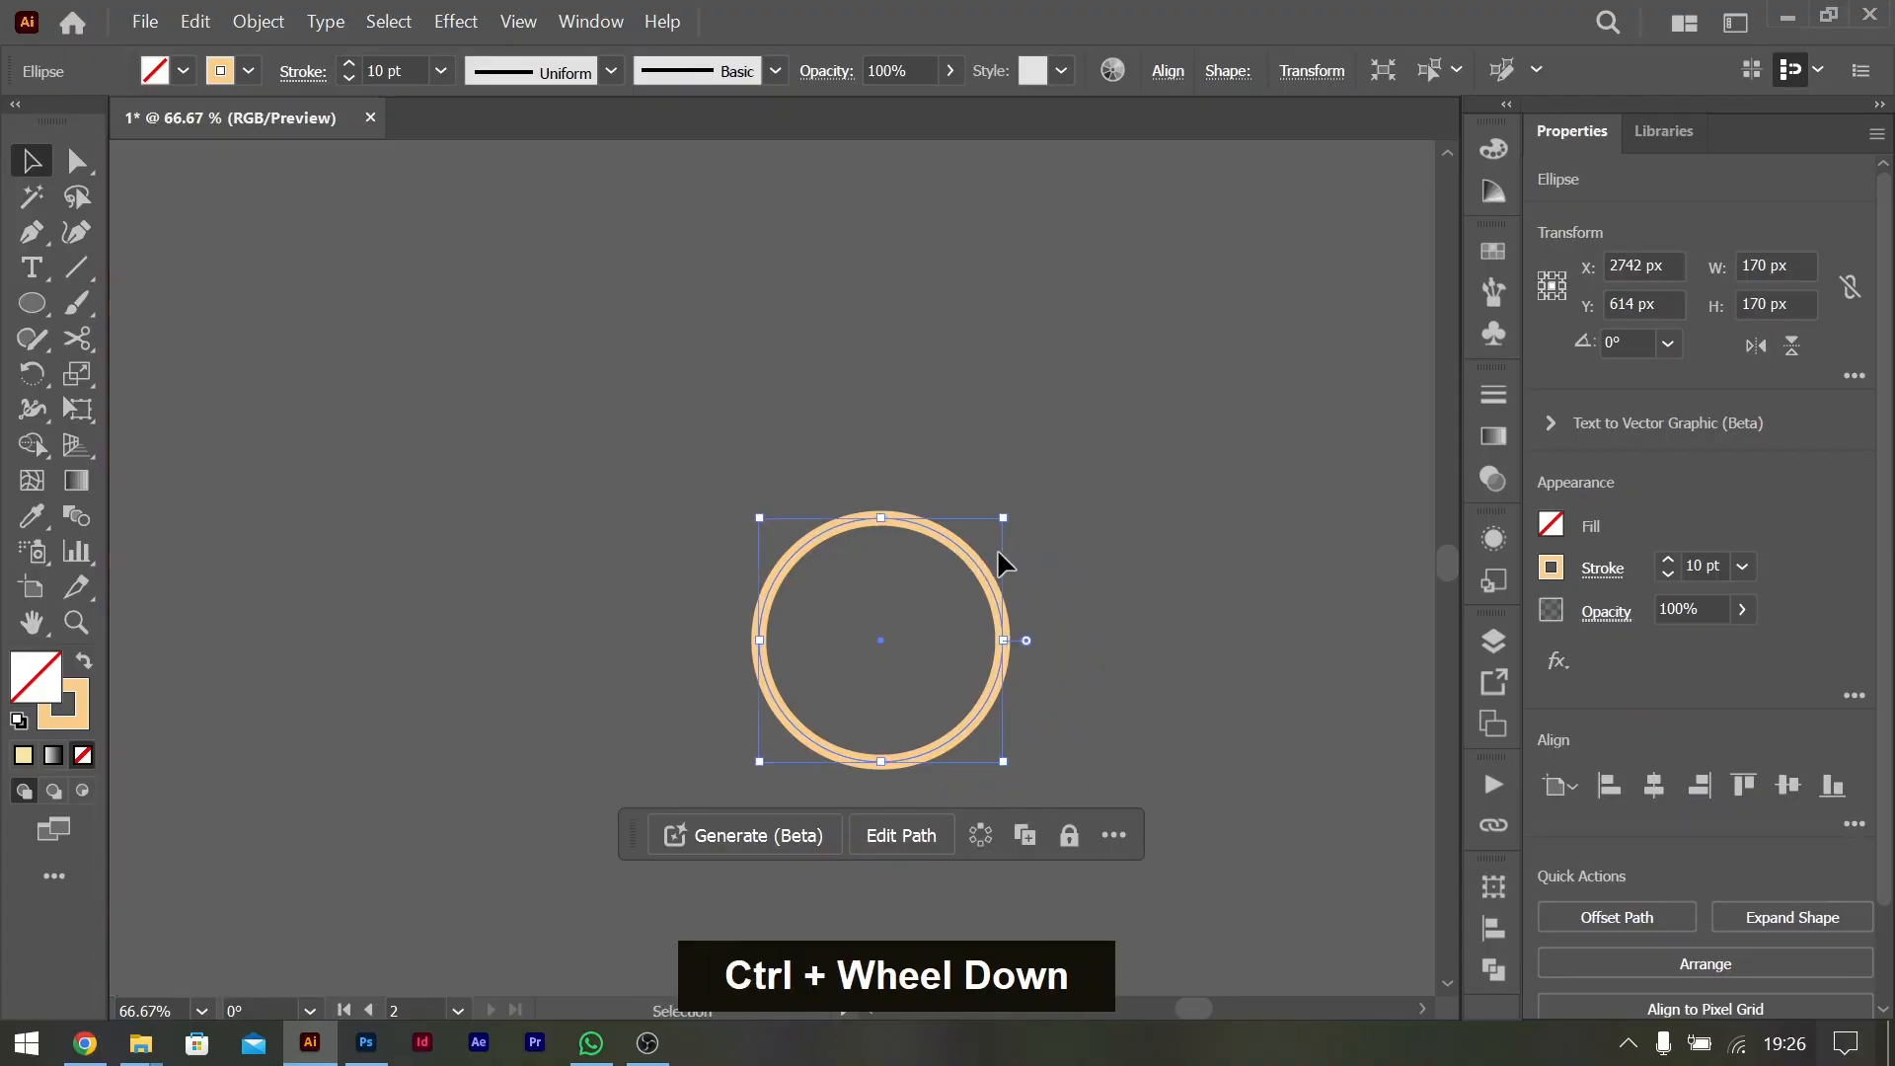
{"action": "key", "text": "ctrl+c"}
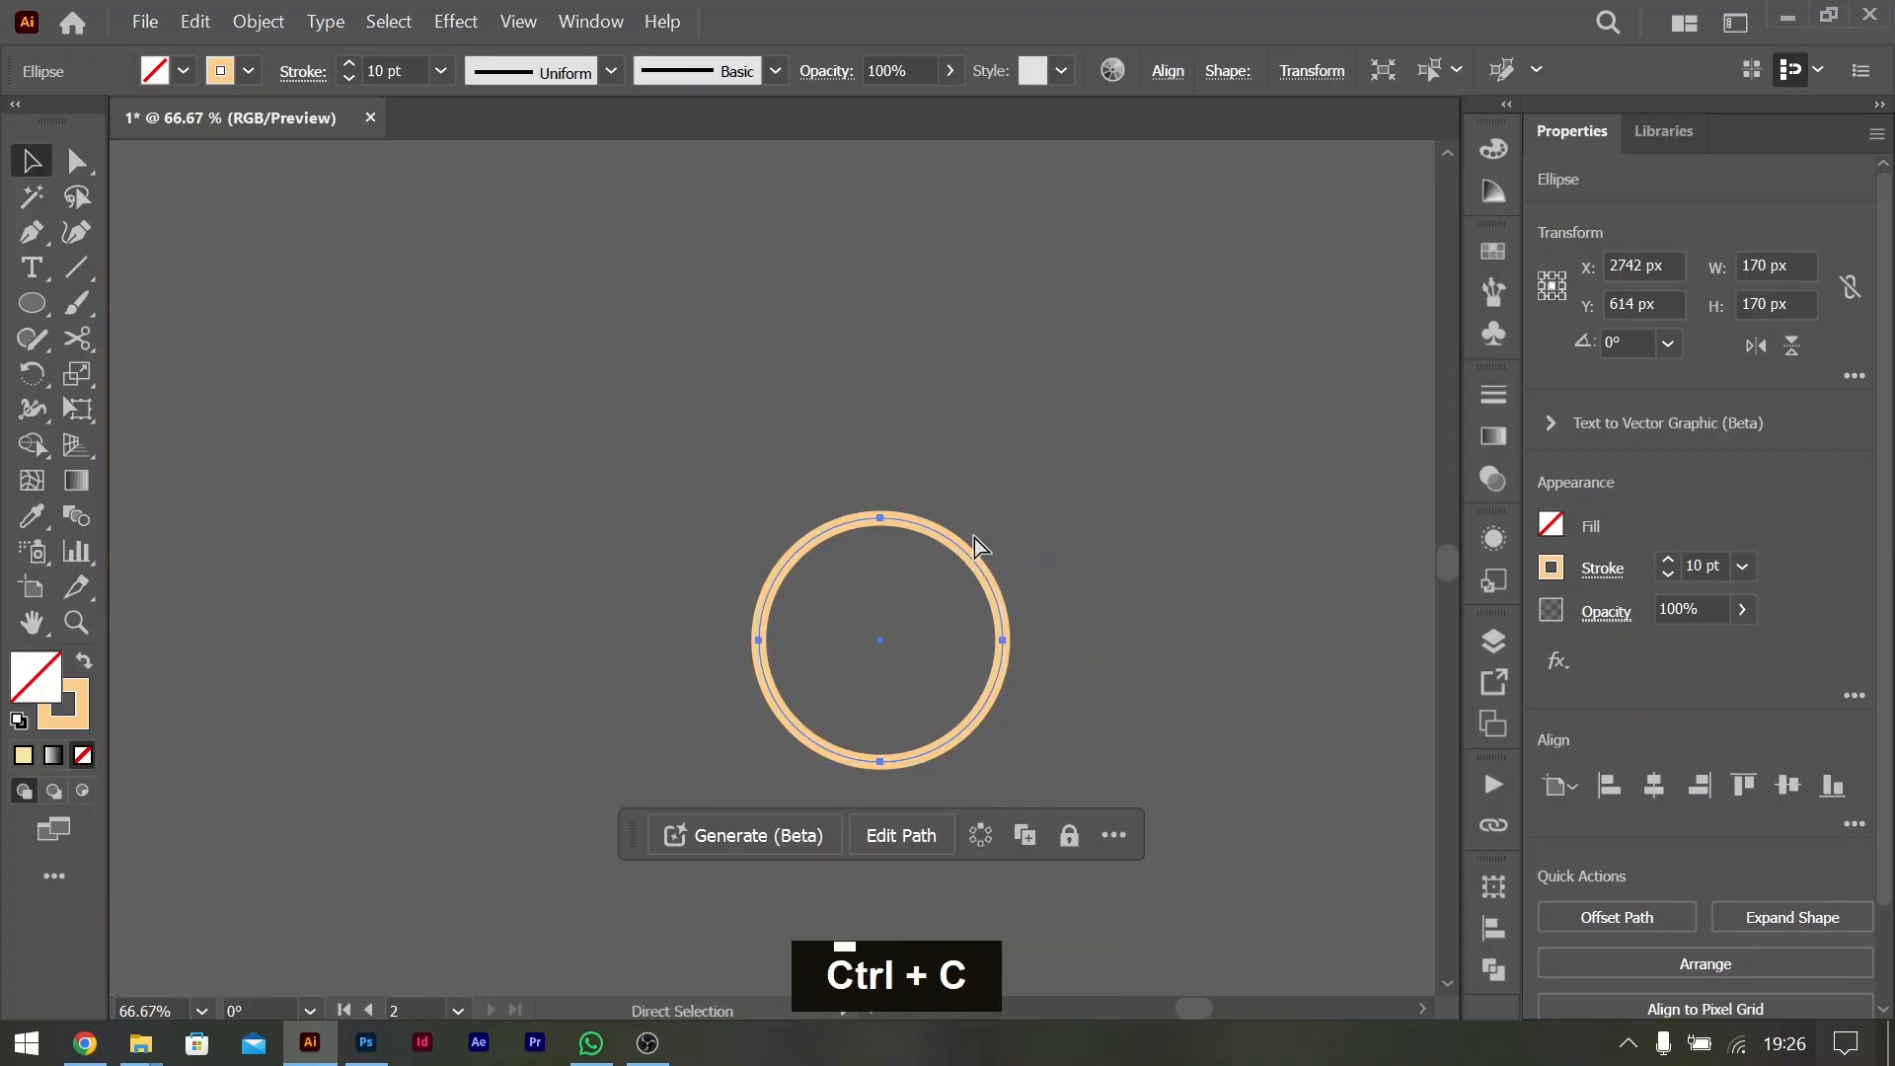
{"action": "key", "text": "ctrl+f"}
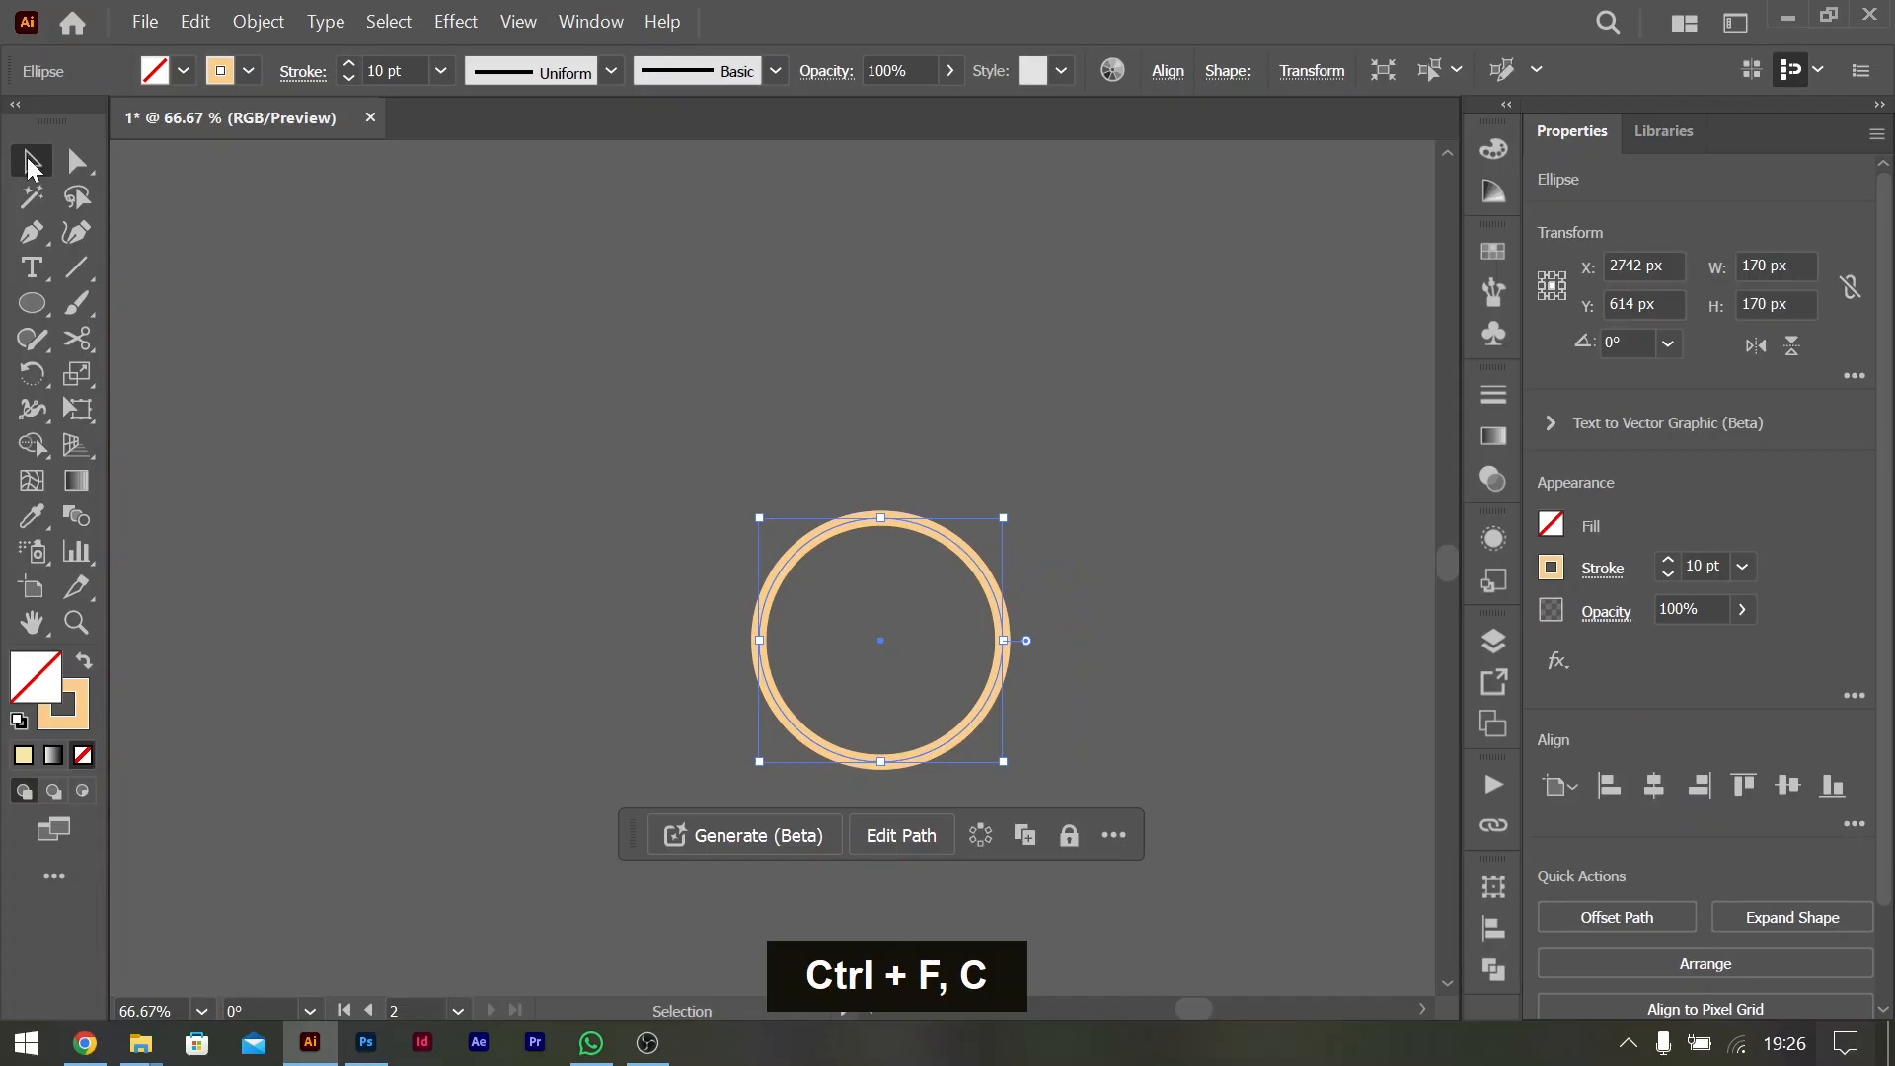
{"action": "left_click_drag", "start_coordinate": [1006, 640], "coordinate": [1176, 660]}
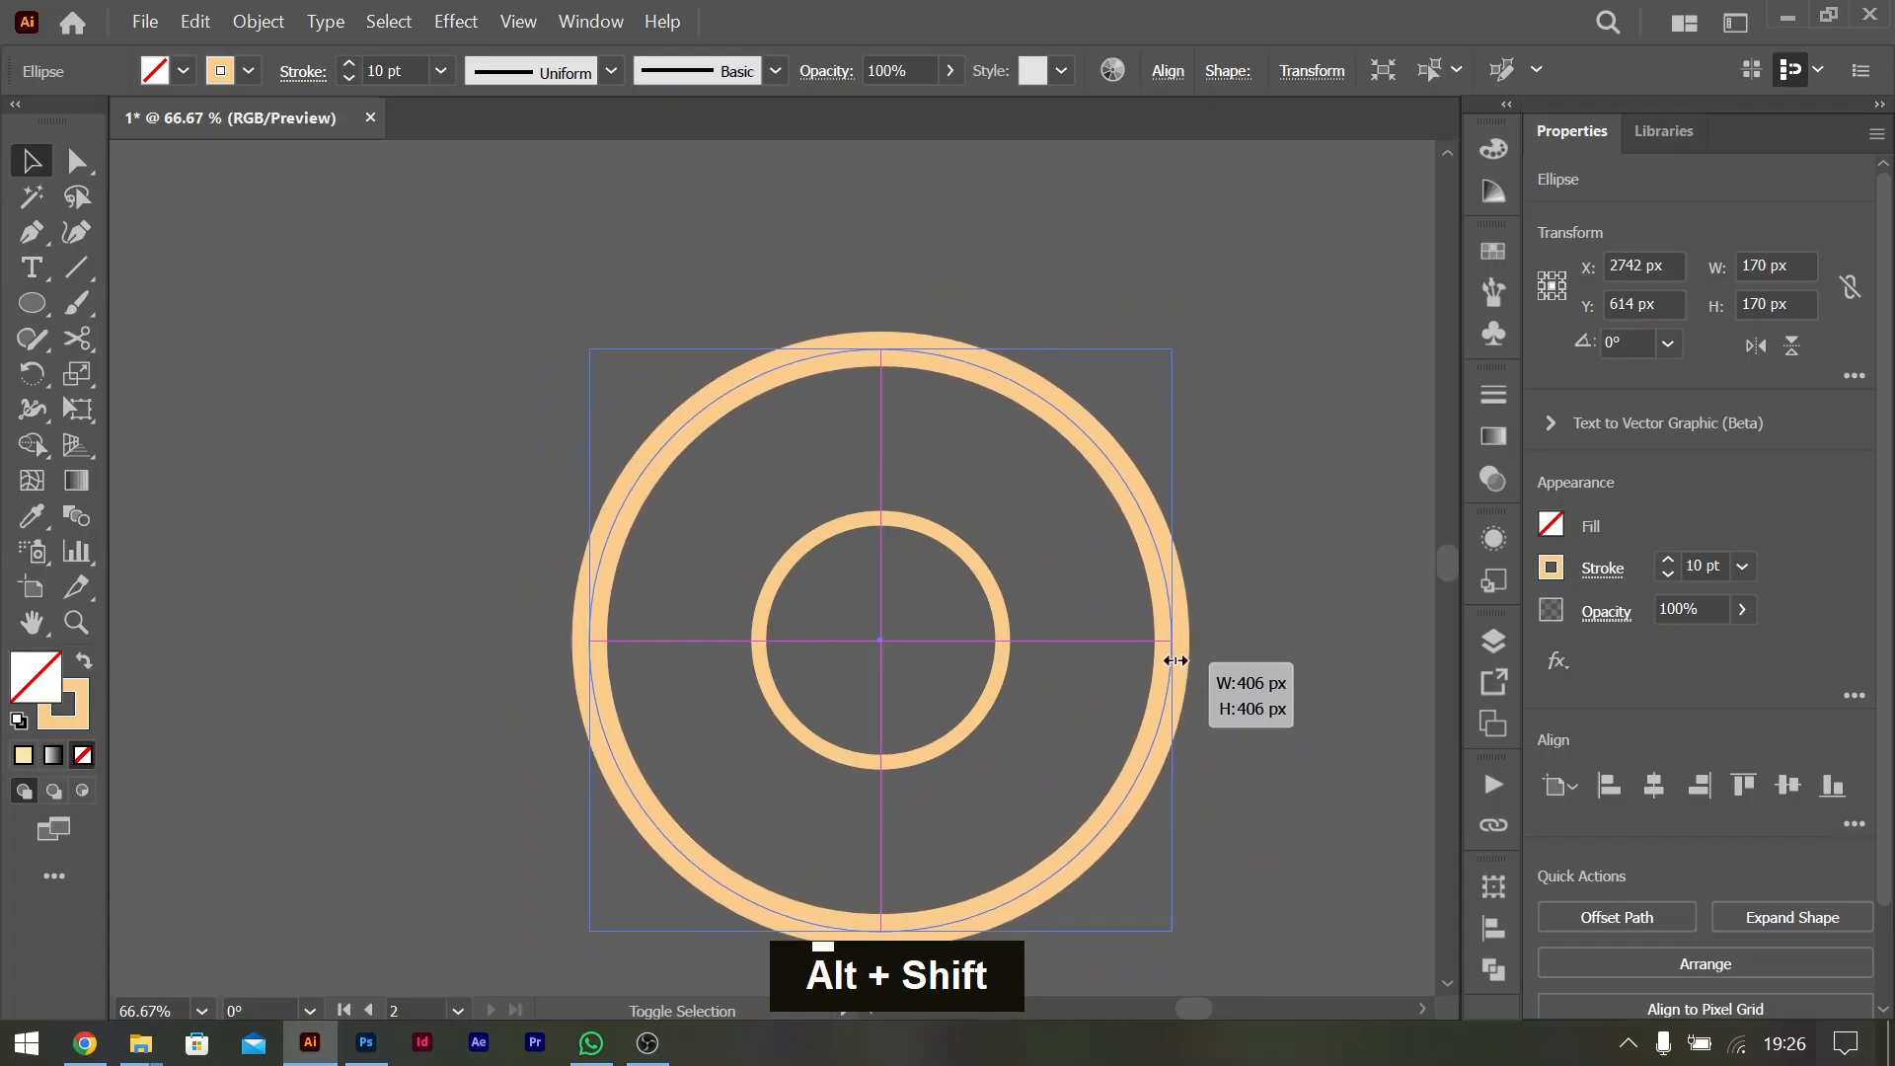
{"action": "left_click_drag", "start_coordinate": [1175, 660], "coordinate": [1173, 657]}
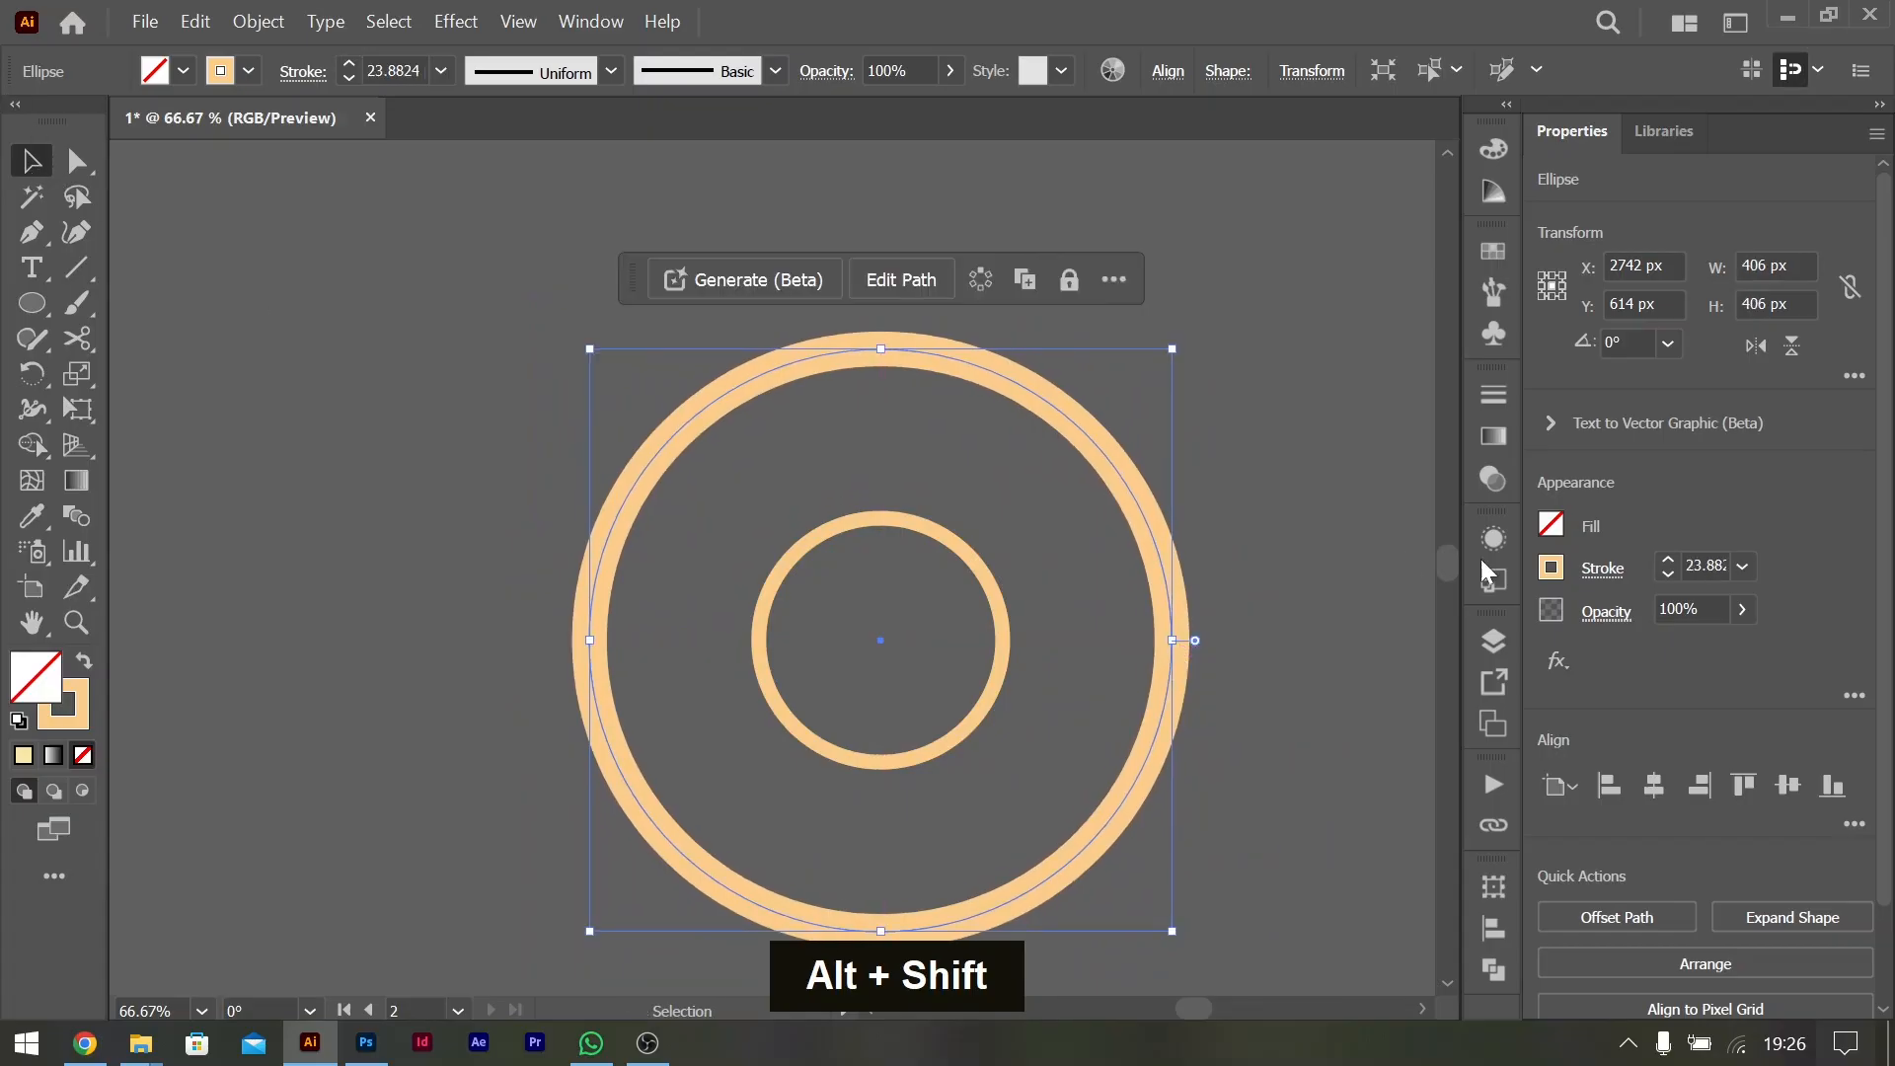
Set the larger circle's stroke weight to 10 pt
{"action": "scroll", "coordinate": [1109, 578], "scroll_direction": "down", "scroll_amount": 4, "text": "alt"}
{"action": "scroll", "coordinate": [1109, 571], "scroll_direction": "up", "scroll_amount": 1, "text": "alt"}
{"action": "scroll", "coordinate": [1110, 571], "scroll_direction": "down", "scroll_amount": 1, "text": "alt"}
{"action": "scroll", "coordinate": [1110, 572], "scroll_direction": "up", "scroll_amount": 2, "text": "alt"}
{"action": "left_click", "coordinate": [1688, 562]}
{"action": "key", "text": "ctrl+a"}
{"action": "type", "text": "10"}
{"action": "key", "text": "Tab"}
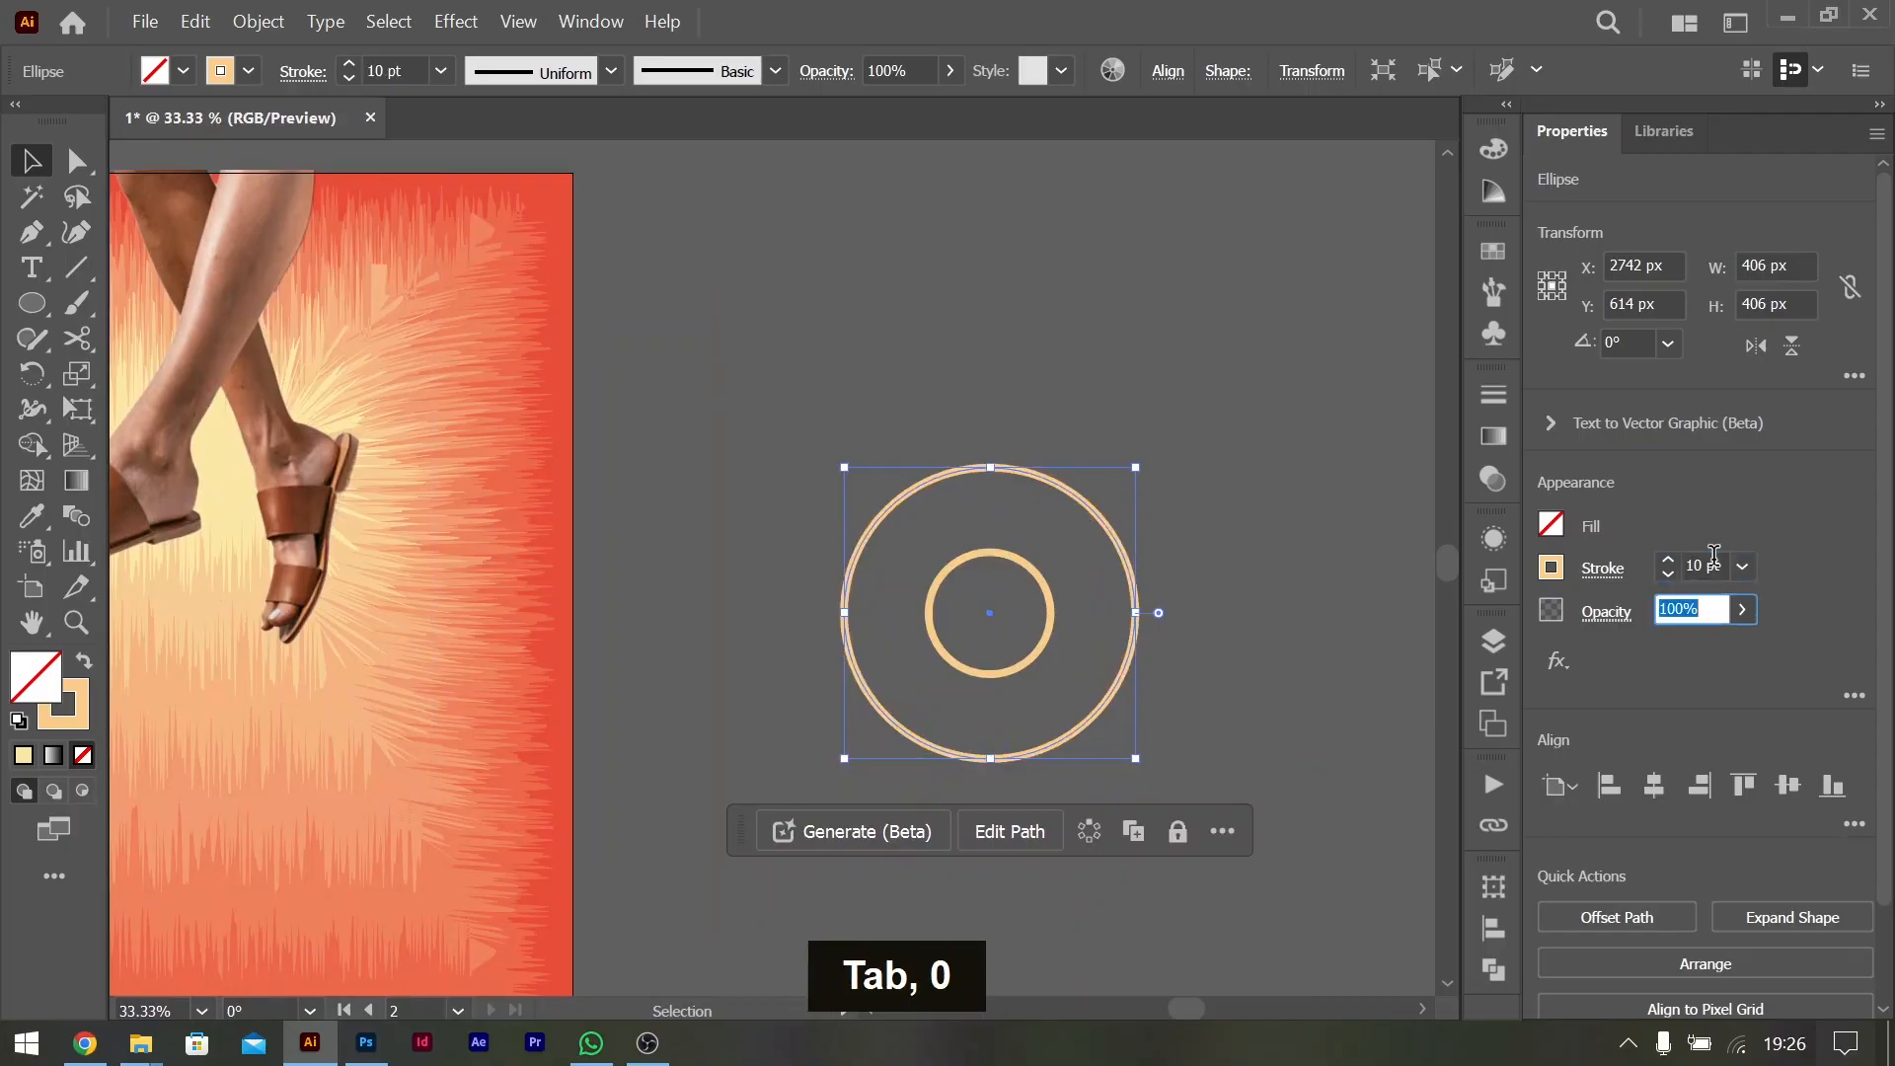
{"action": "left_click", "coordinate": [32, 196]}
{"action": "left_click", "coordinate": [36, 164]}
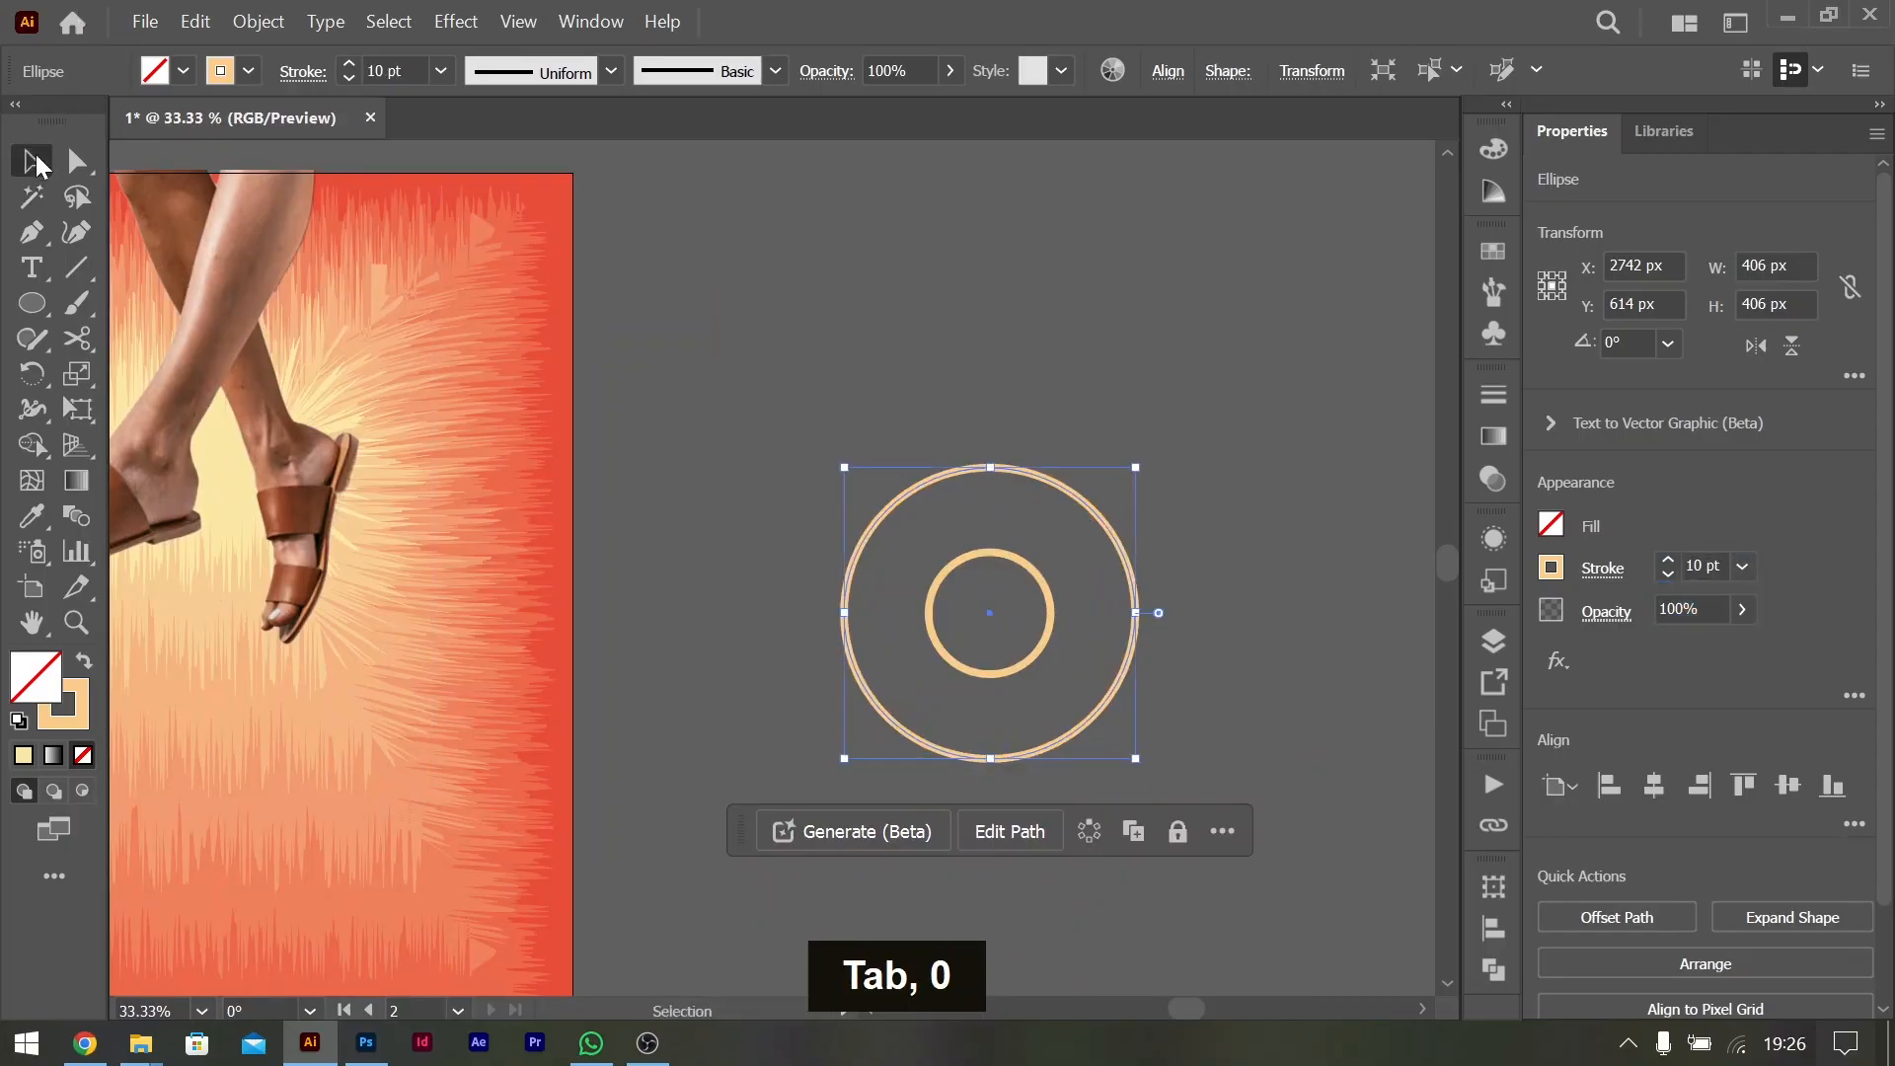
Select both concentric circles together and raise their stroke weight to 15 pt
{"action": "scroll", "coordinate": [701, 536], "scroll_direction": "up", "scroll_amount": 1, "text": "ctrl"}
{"action": "scroll", "coordinate": [701, 536], "scroll_direction": "up", "scroll_amount": 5, "text": "ctrl"}
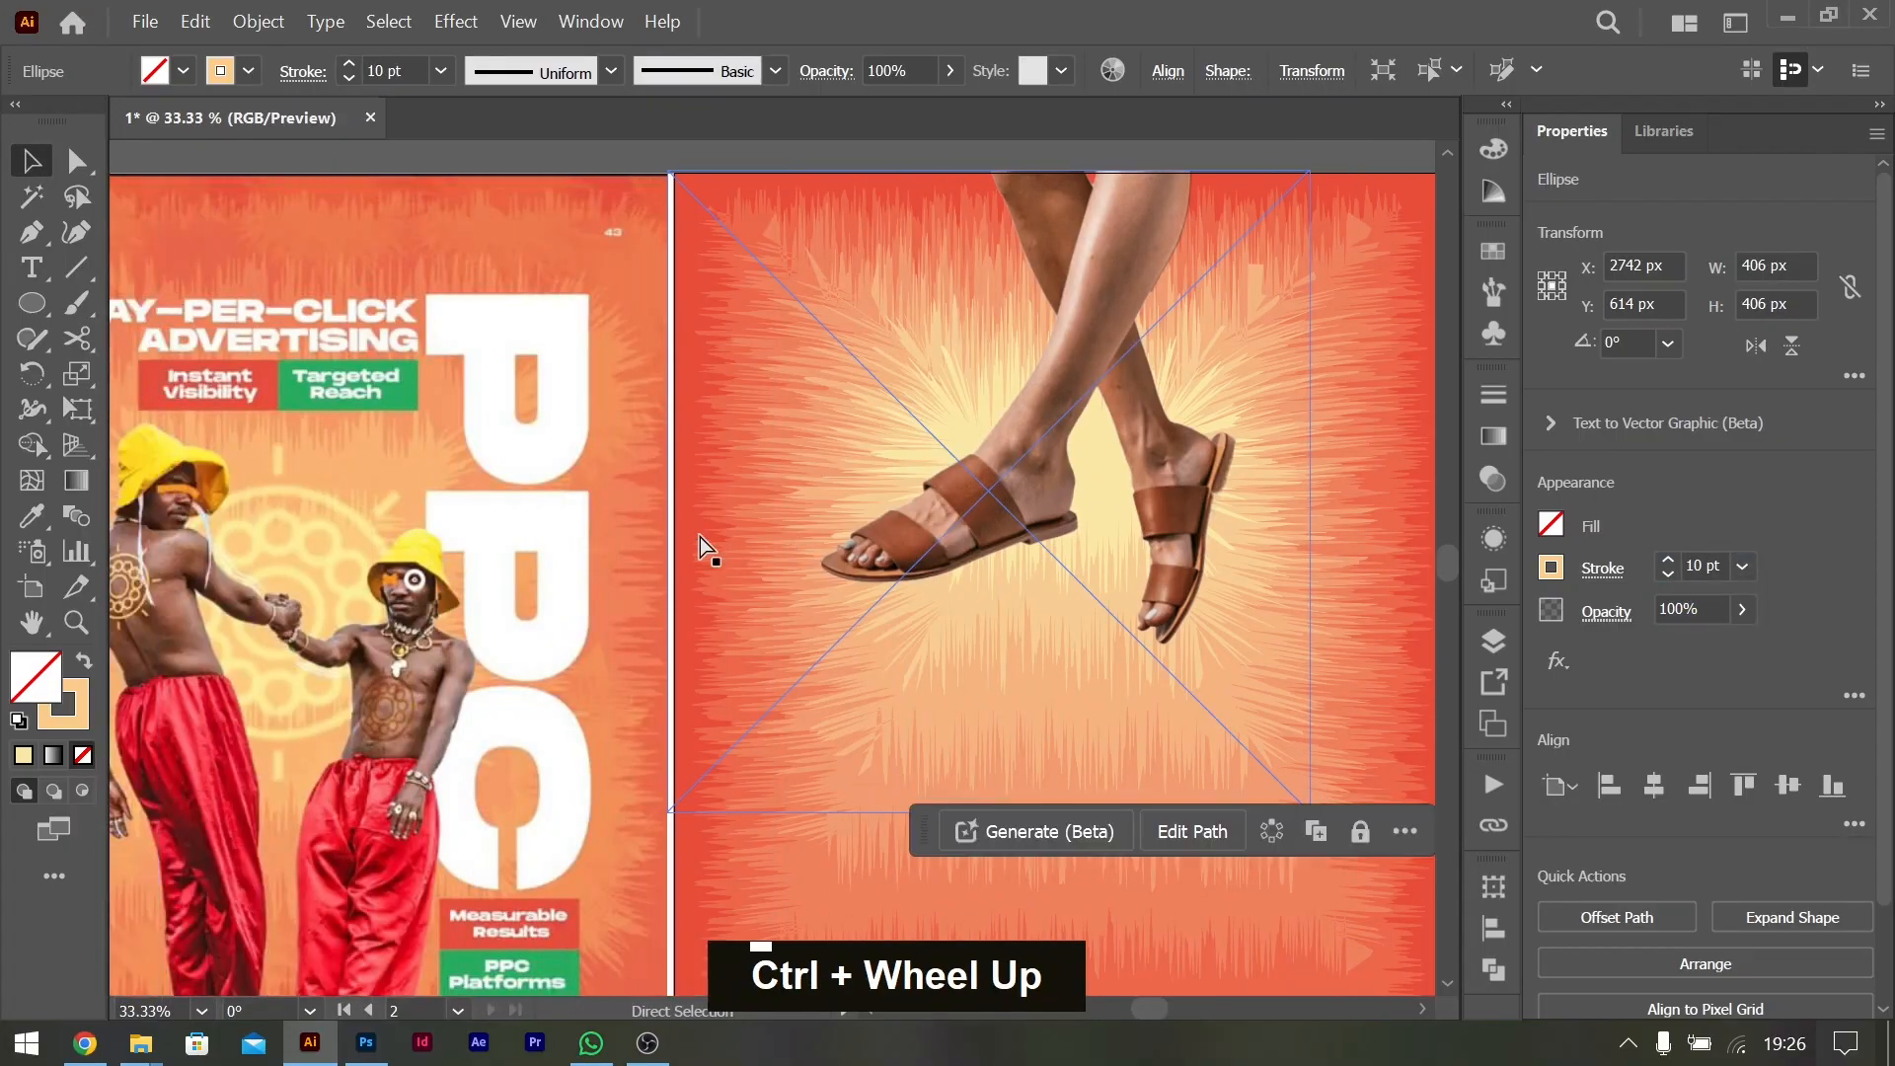
{"action": "scroll", "coordinate": [700, 537], "scroll_direction": "down", "scroll_amount": 6, "text": "ctrl"}
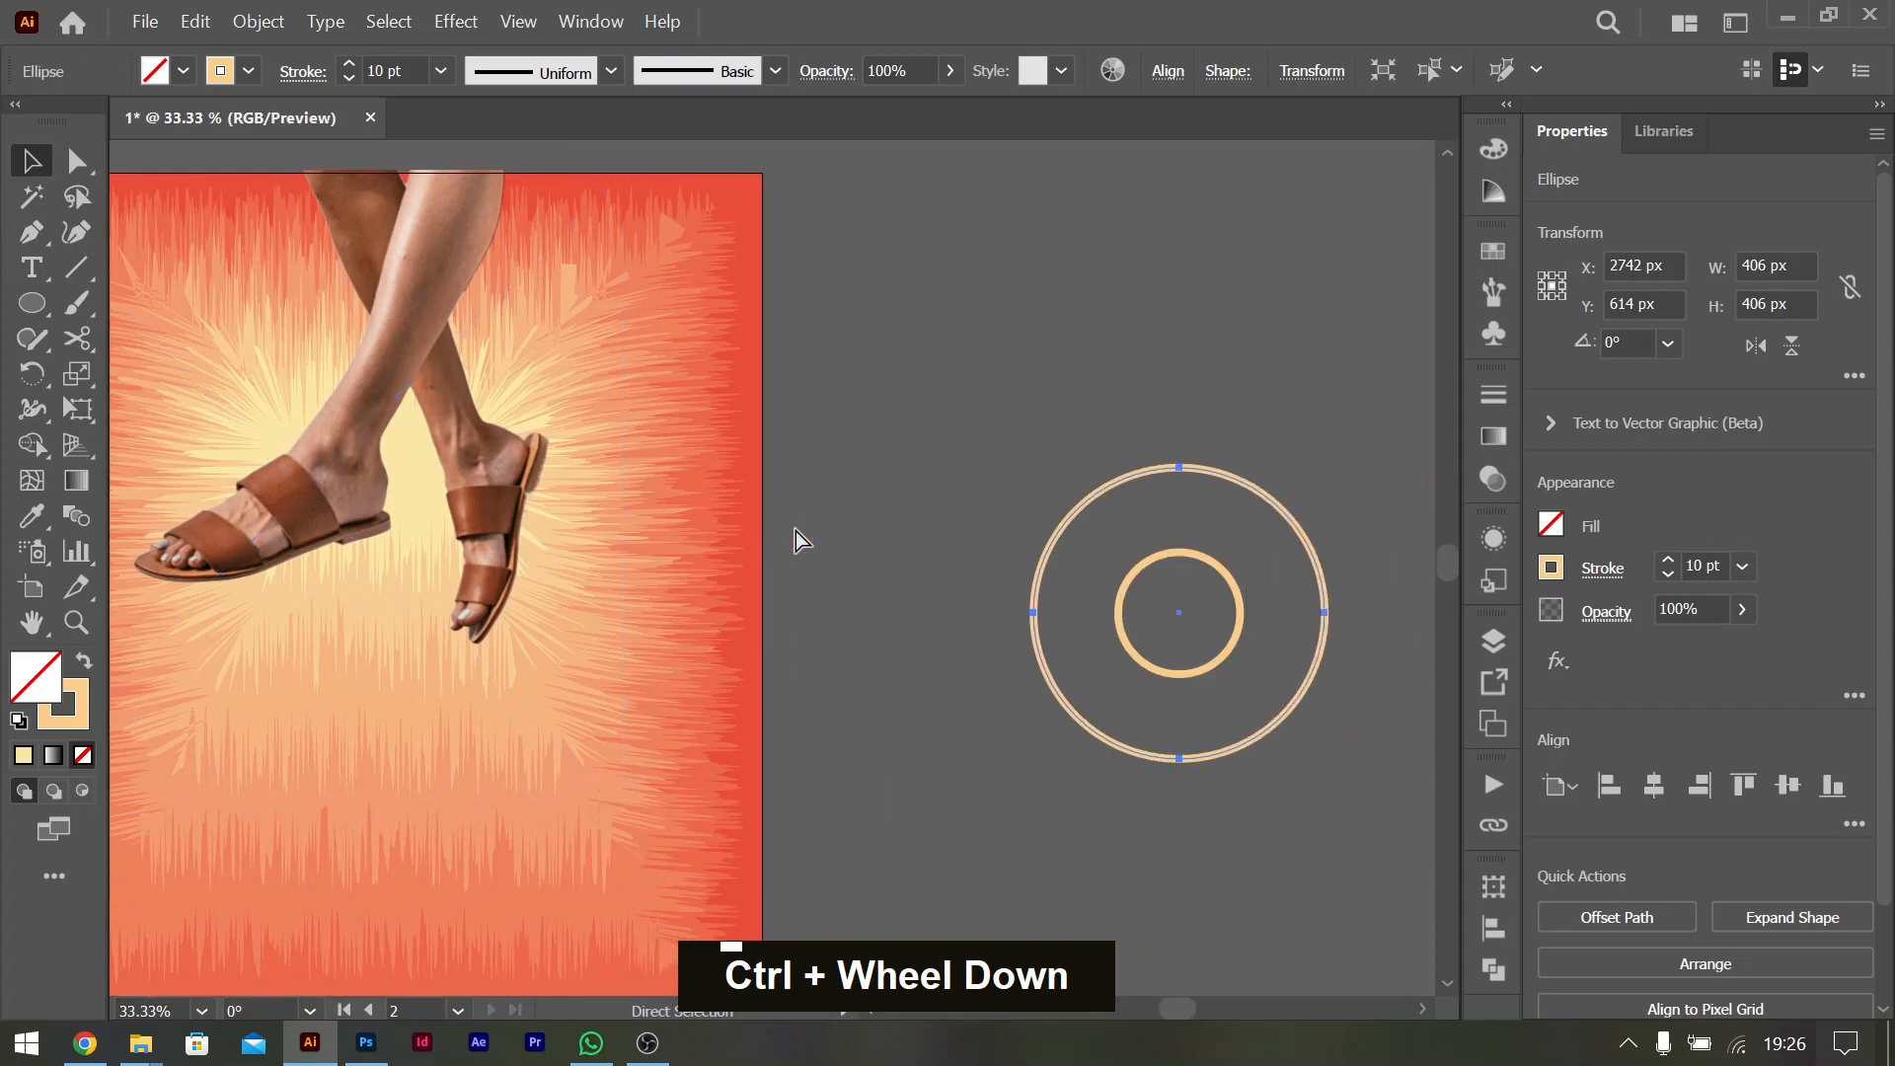
{"action": "left_click_drag", "start_coordinate": [1186, 638], "coordinate": [1209, 647]}
{"action": "left_click", "coordinate": [1670, 559]}
{"action": "left_click", "coordinate": [1670, 559]}
{"action": "left_click", "coordinate": [1670, 559]}
{"action": "left_click", "coordinate": [1670, 558]}
{"action": "left_click", "coordinate": [1670, 559]}
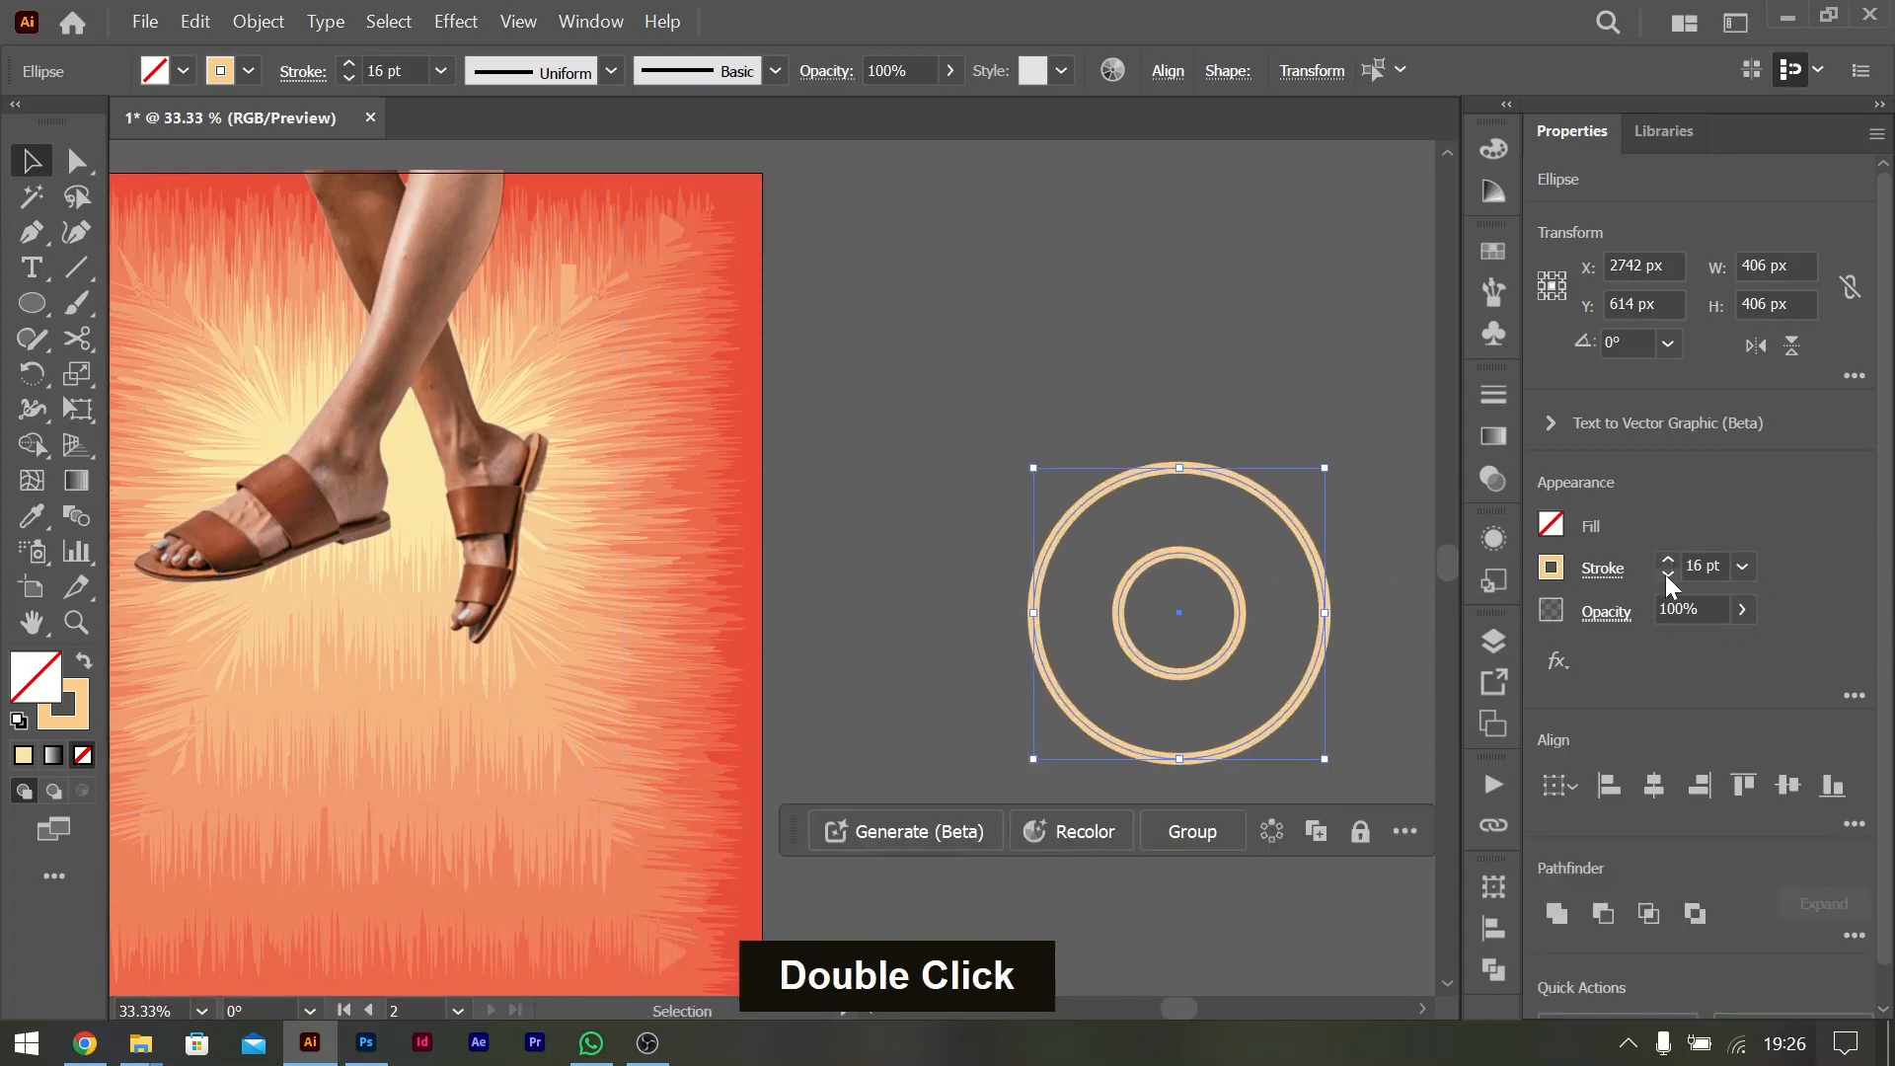
{"action": "left_click", "coordinate": [1242, 395]}
Draw a small circle about 56 px in diameter between the two rings, centered straight above the inner ring
{"action": "scroll", "coordinate": [1283, 580], "scroll_direction": "down", "scroll_amount": 4, "text": "ctrl"}
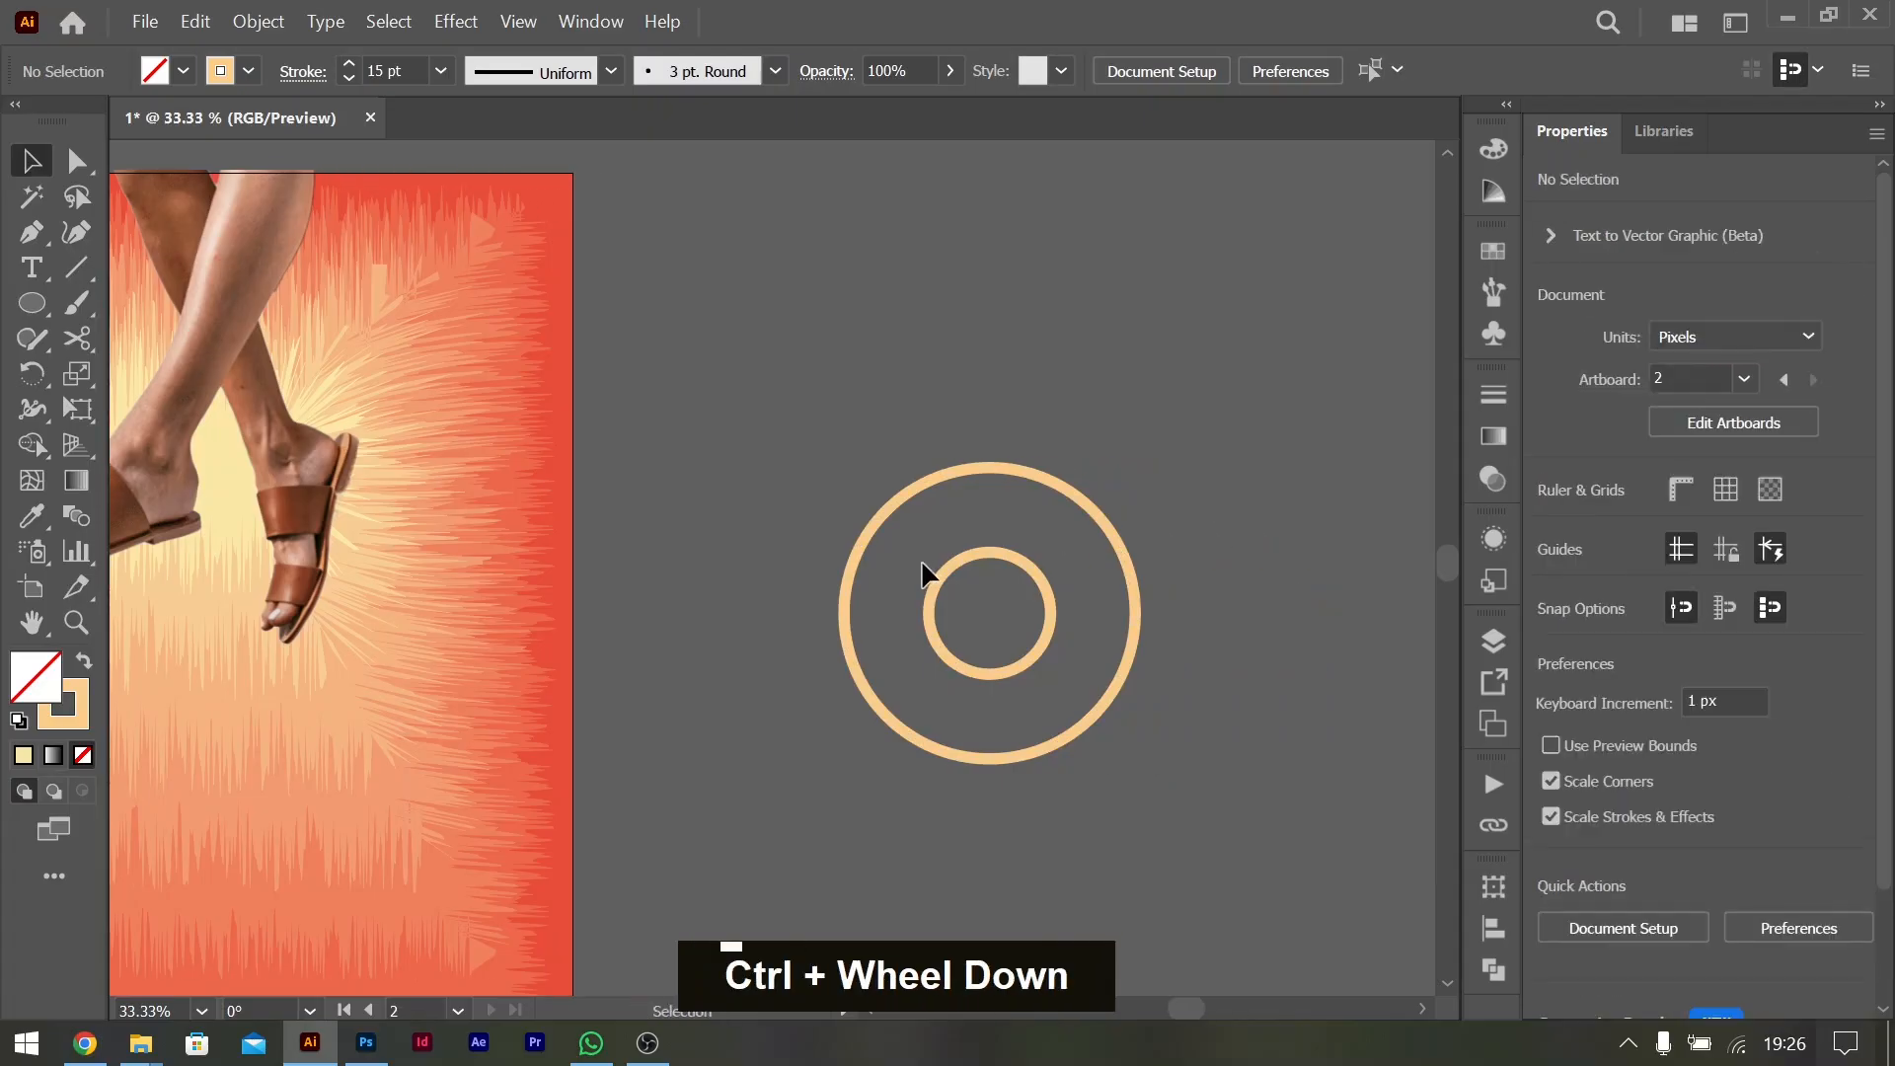
{"action": "scroll", "coordinate": [950, 565], "scroll_direction": "up", "scroll_amount": 2, "text": "alt"}
{"action": "scroll", "coordinate": [1033, 573], "scroll_direction": "down", "scroll_amount": 4, "text": "ctrl"}
{"action": "scroll", "coordinate": [1033, 570], "scroll_direction": "down", "scroll_amount": 2}
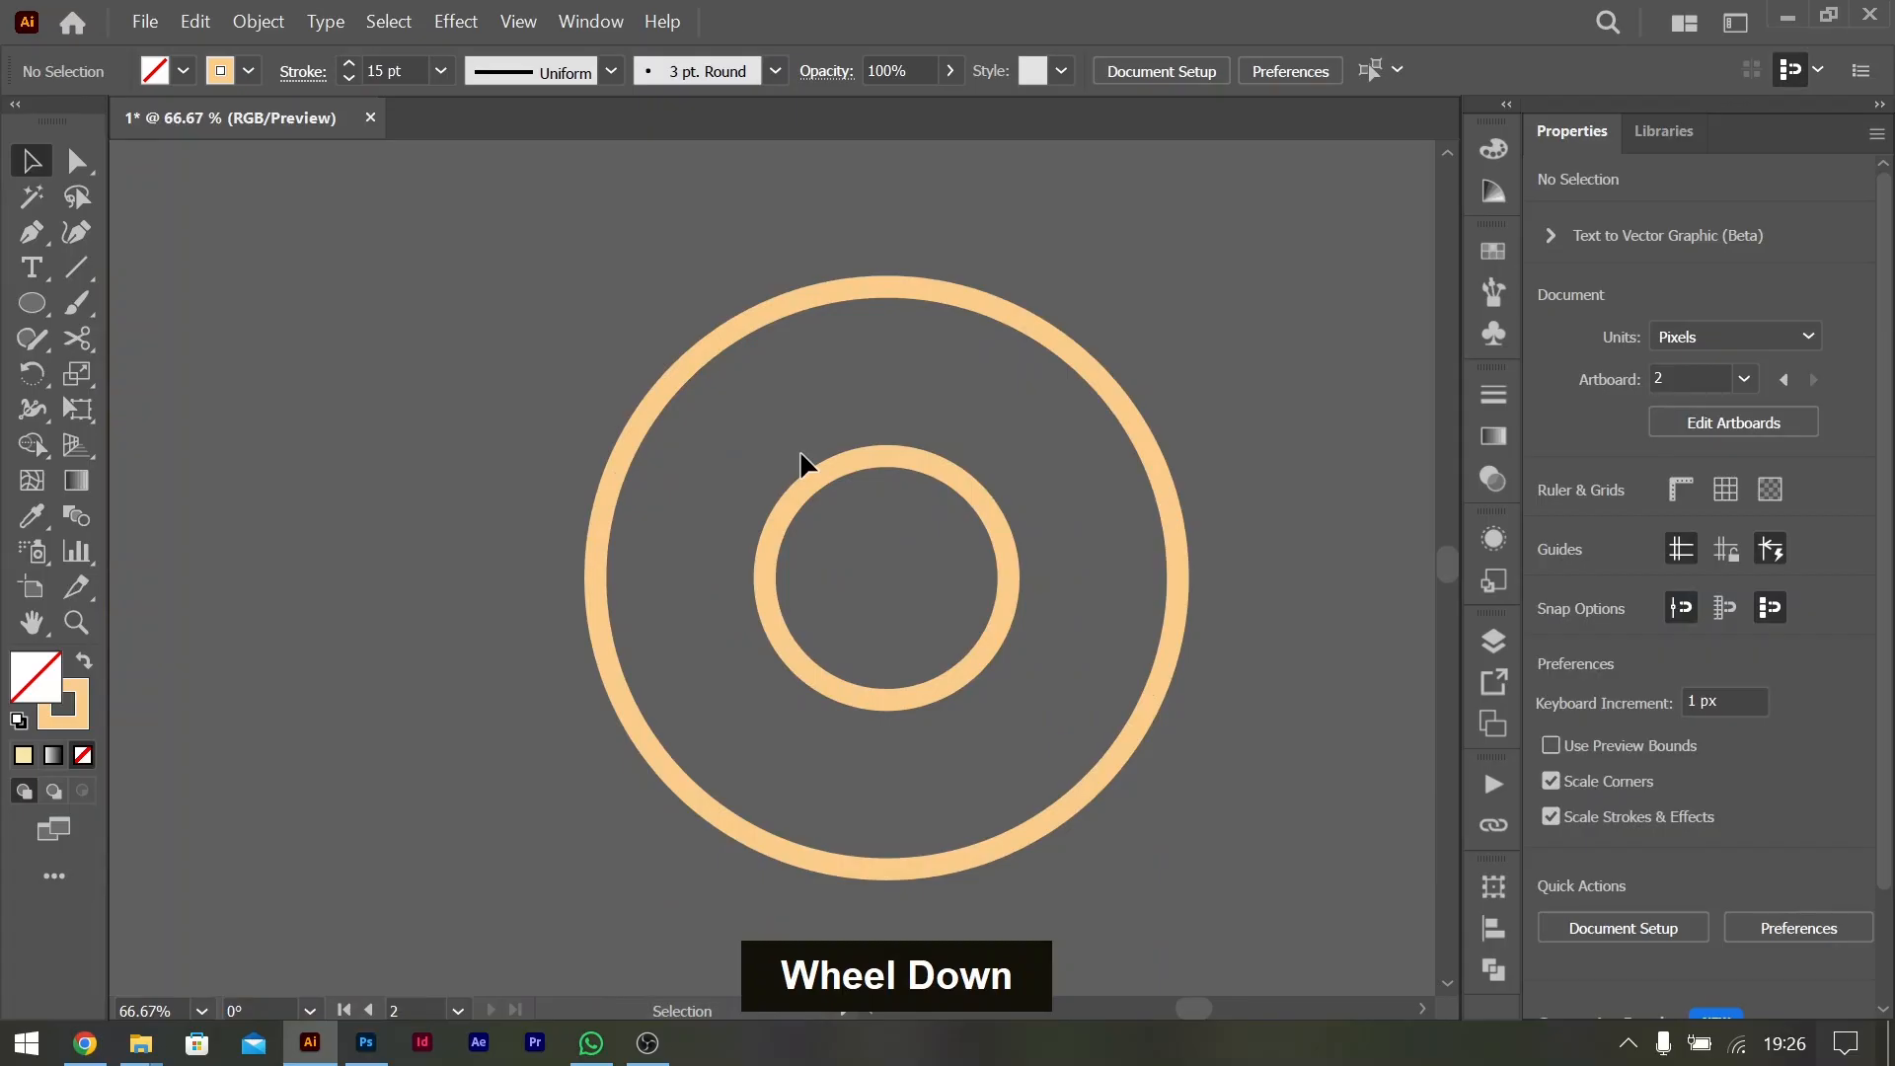
{"action": "left_click", "coordinate": [32, 303]}
{"action": "left_click_drag", "start_coordinate": [888, 369], "coordinate": [928, 409]}
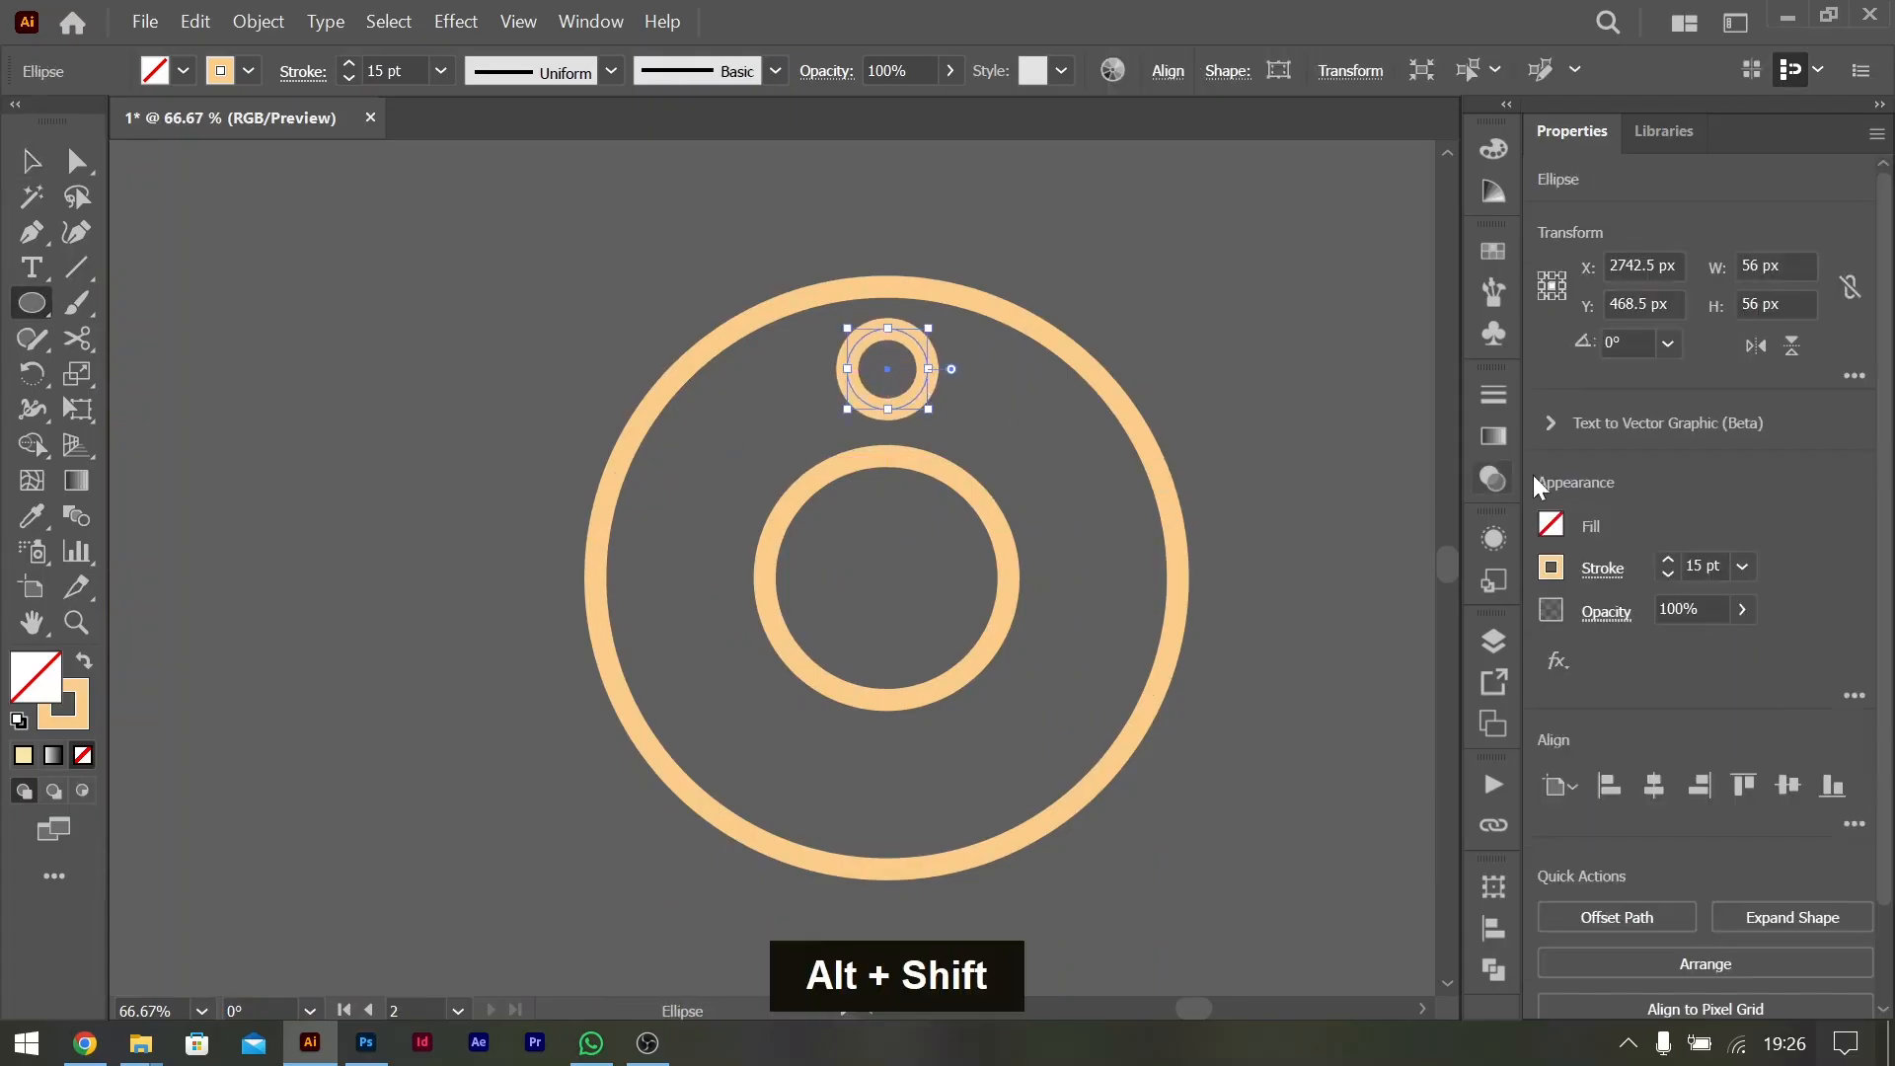
Reduce the small circle's stroke weight to 10 pt and deselect it
{"action": "left_click", "coordinate": [1703, 567]}
{"action": "key", "text": "shift+Down"}
{"action": "left_click", "coordinate": [33, 160]}
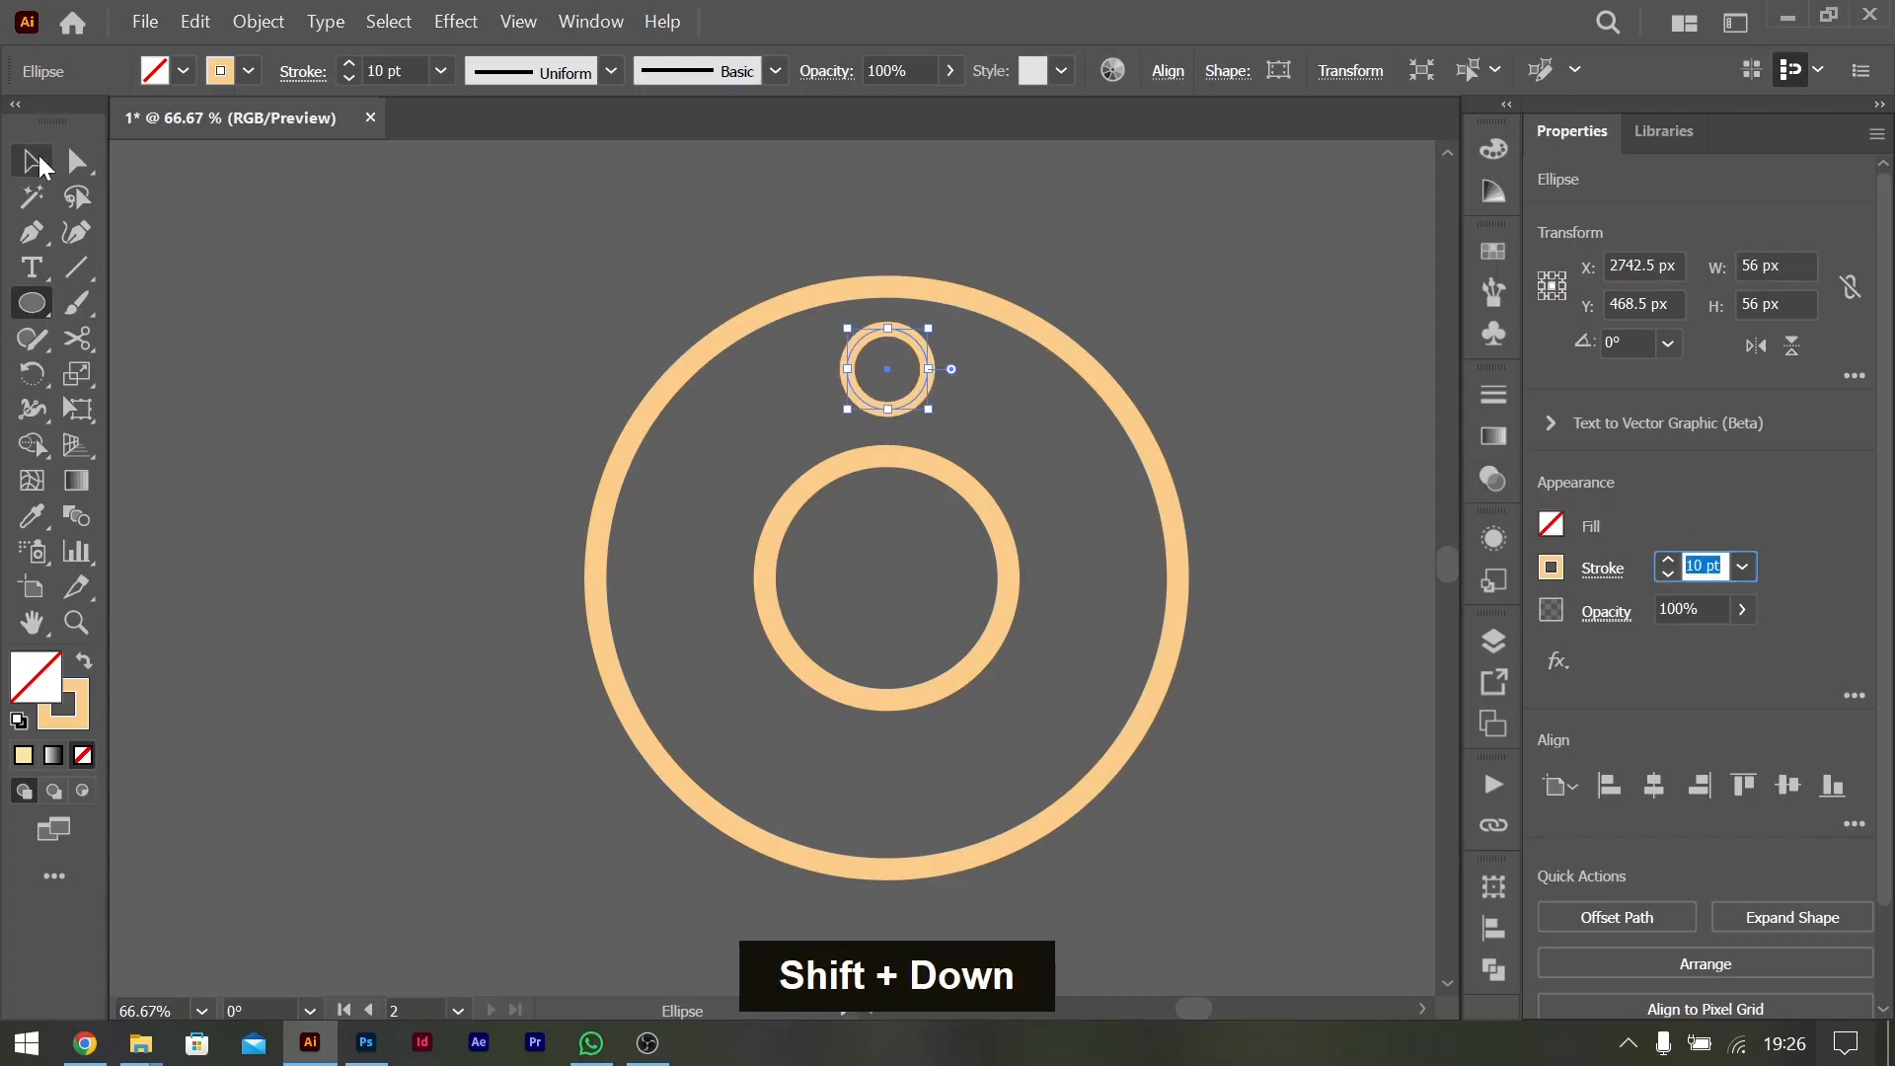
{"action": "left_click", "coordinate": [1123, 594]}
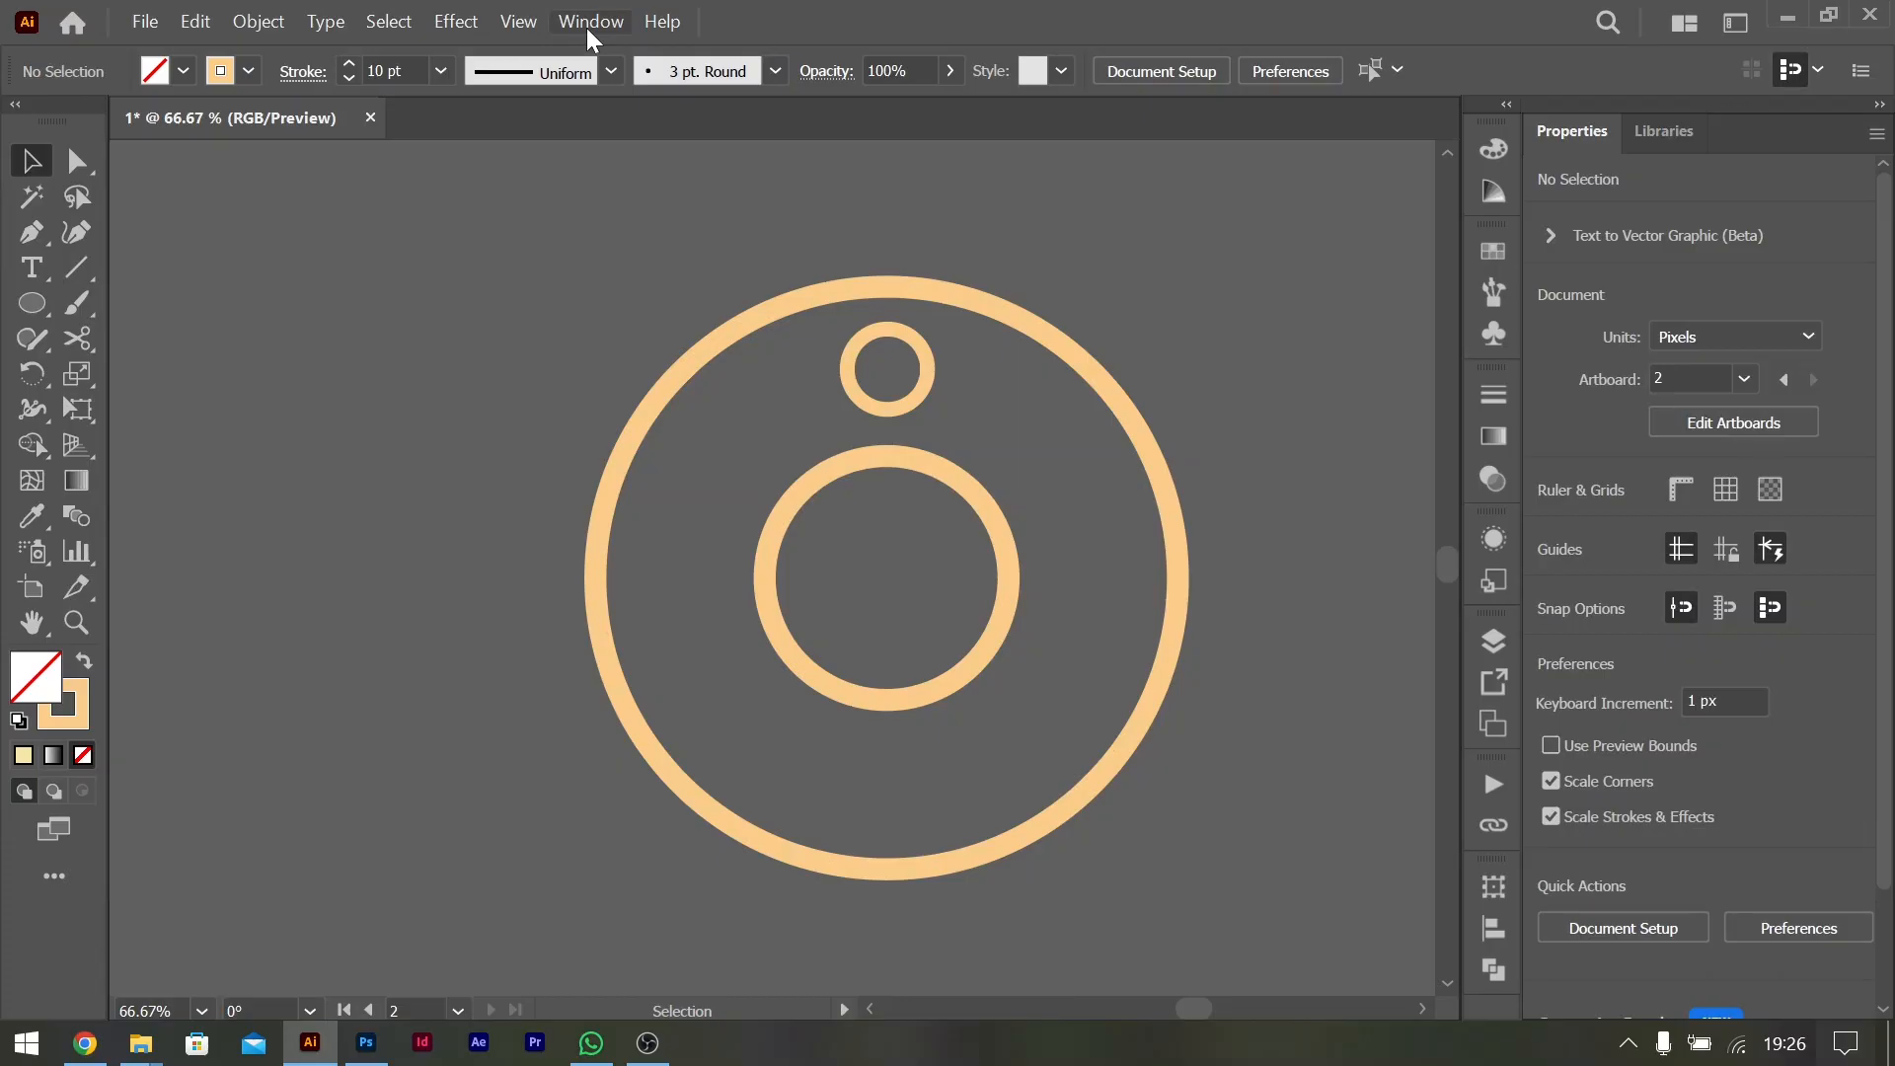
Turn Snap to Grid on and back off
{"action": "left_click", "coordinate": [521, 22]}
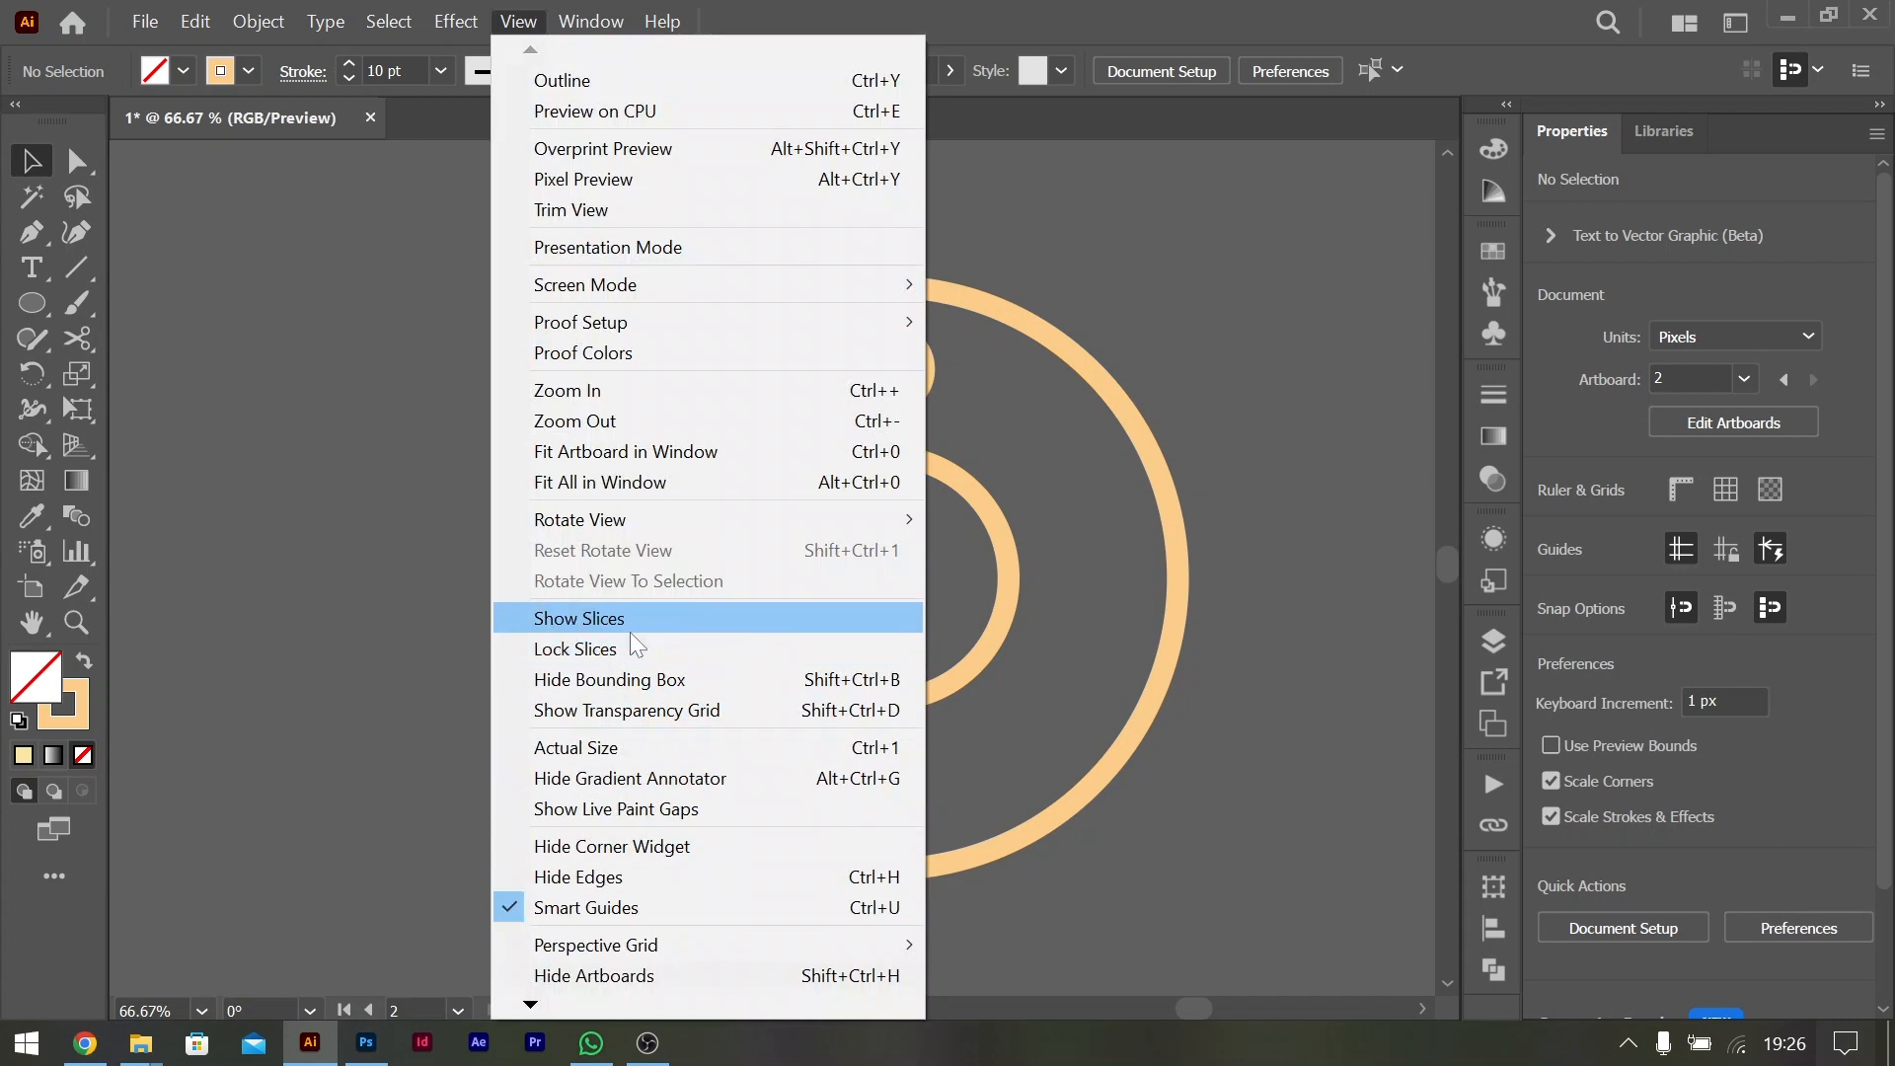
{"action": "double_click", "coordinate": [530, 1007]}
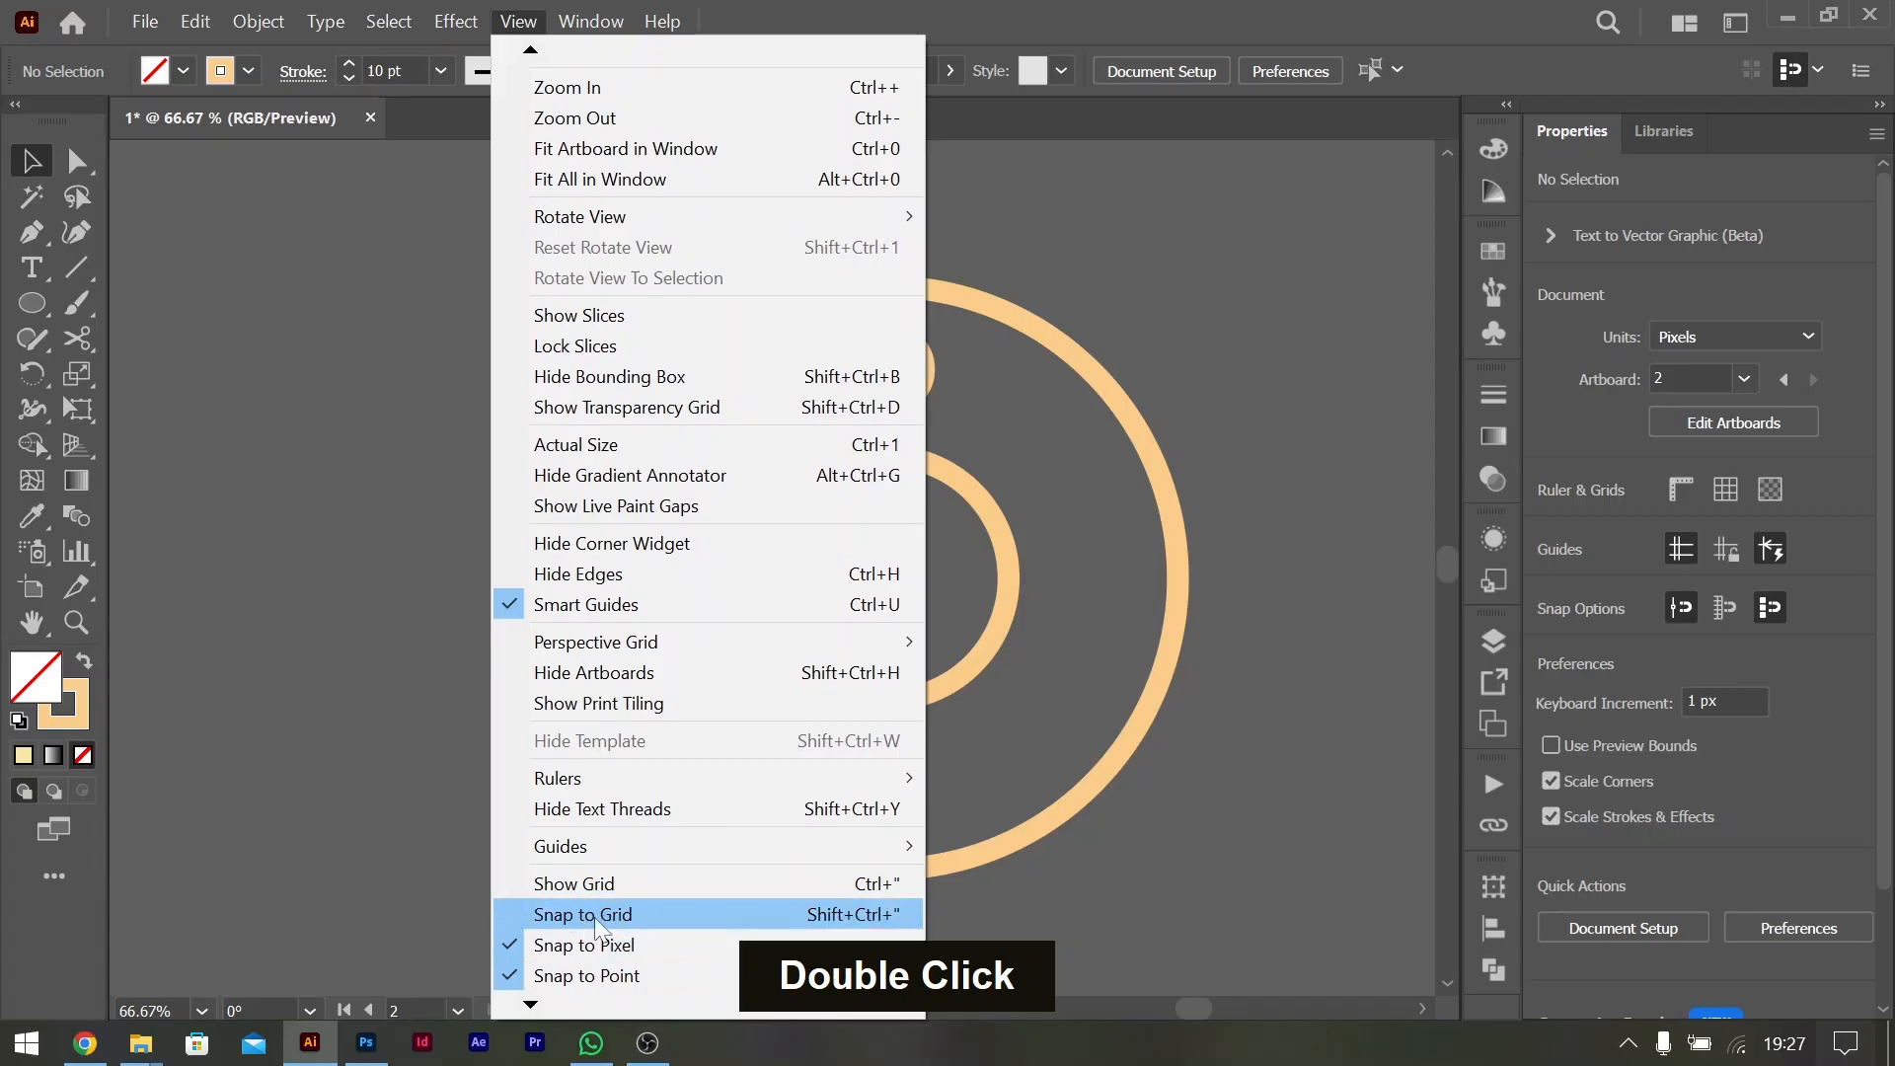
{"action": "left_click", "coordinate": [601, 916]}
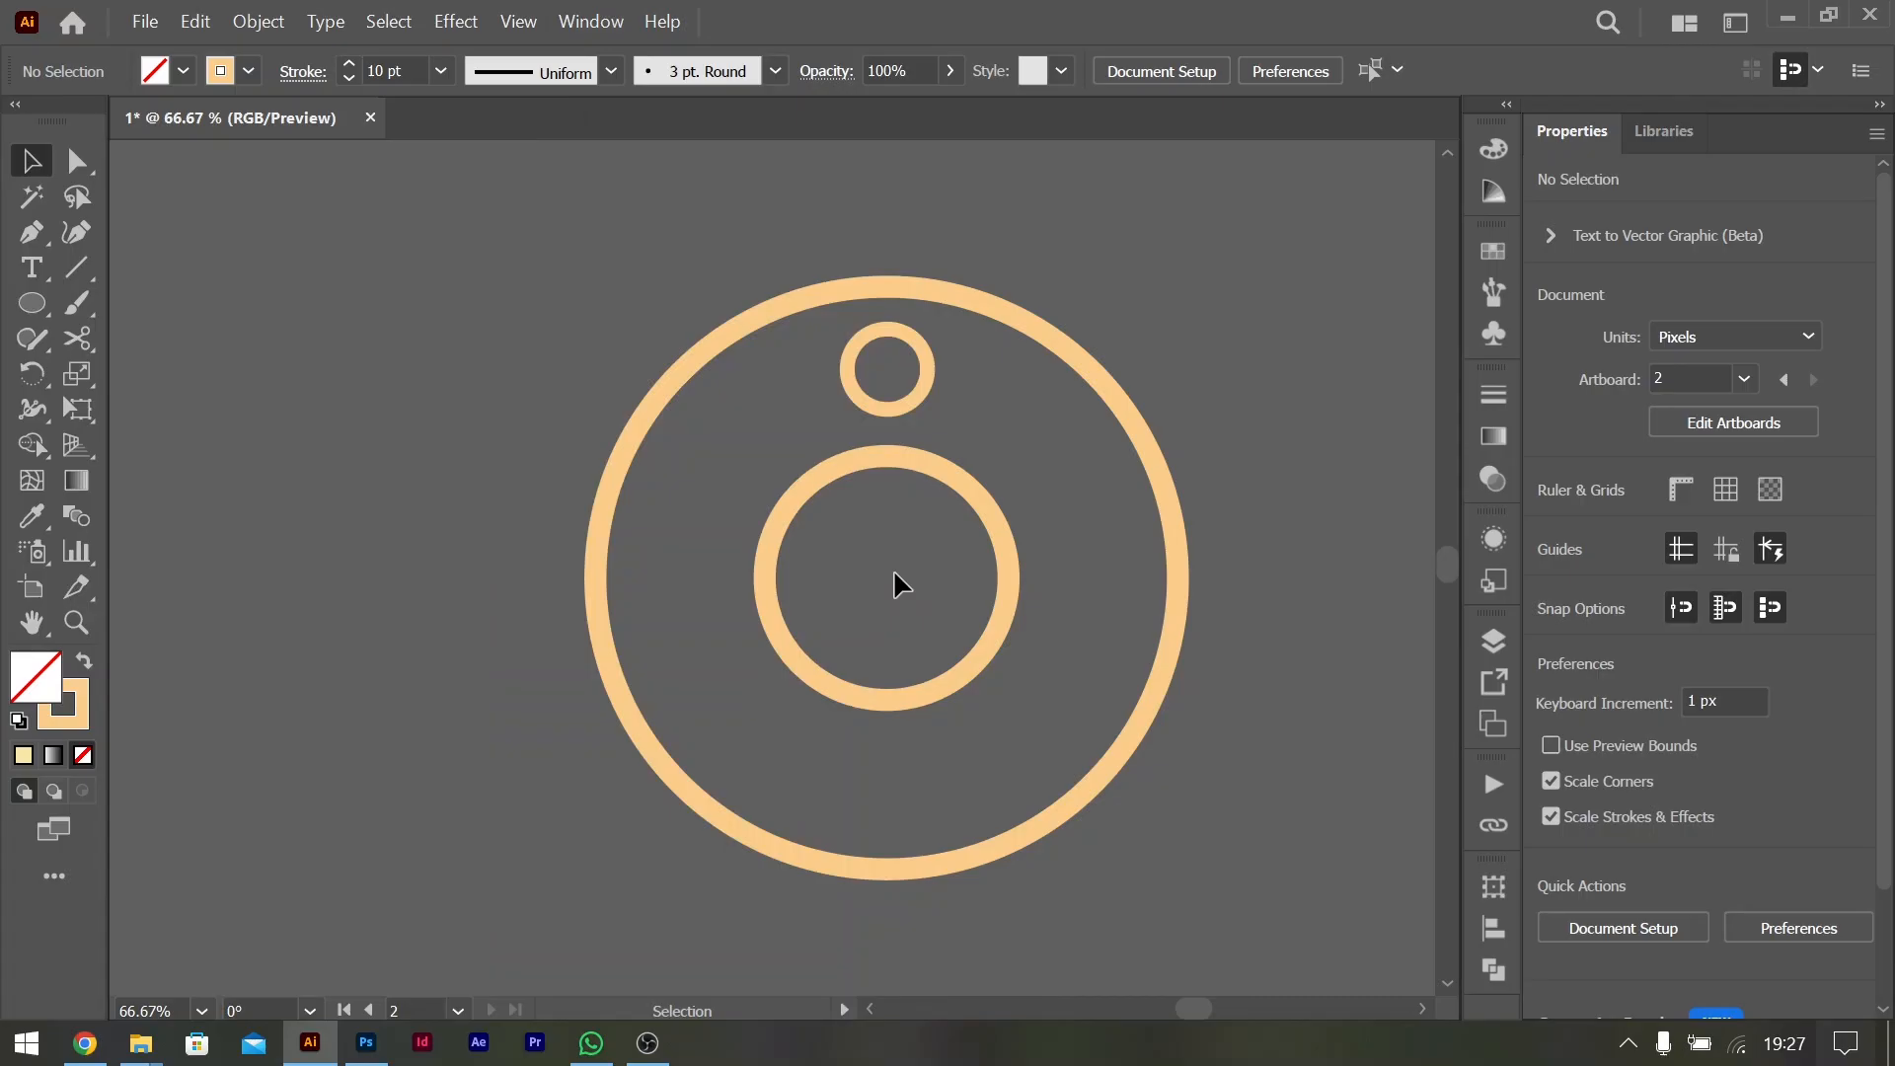
{"action": "left_click", "coordinate": [510, 14]}
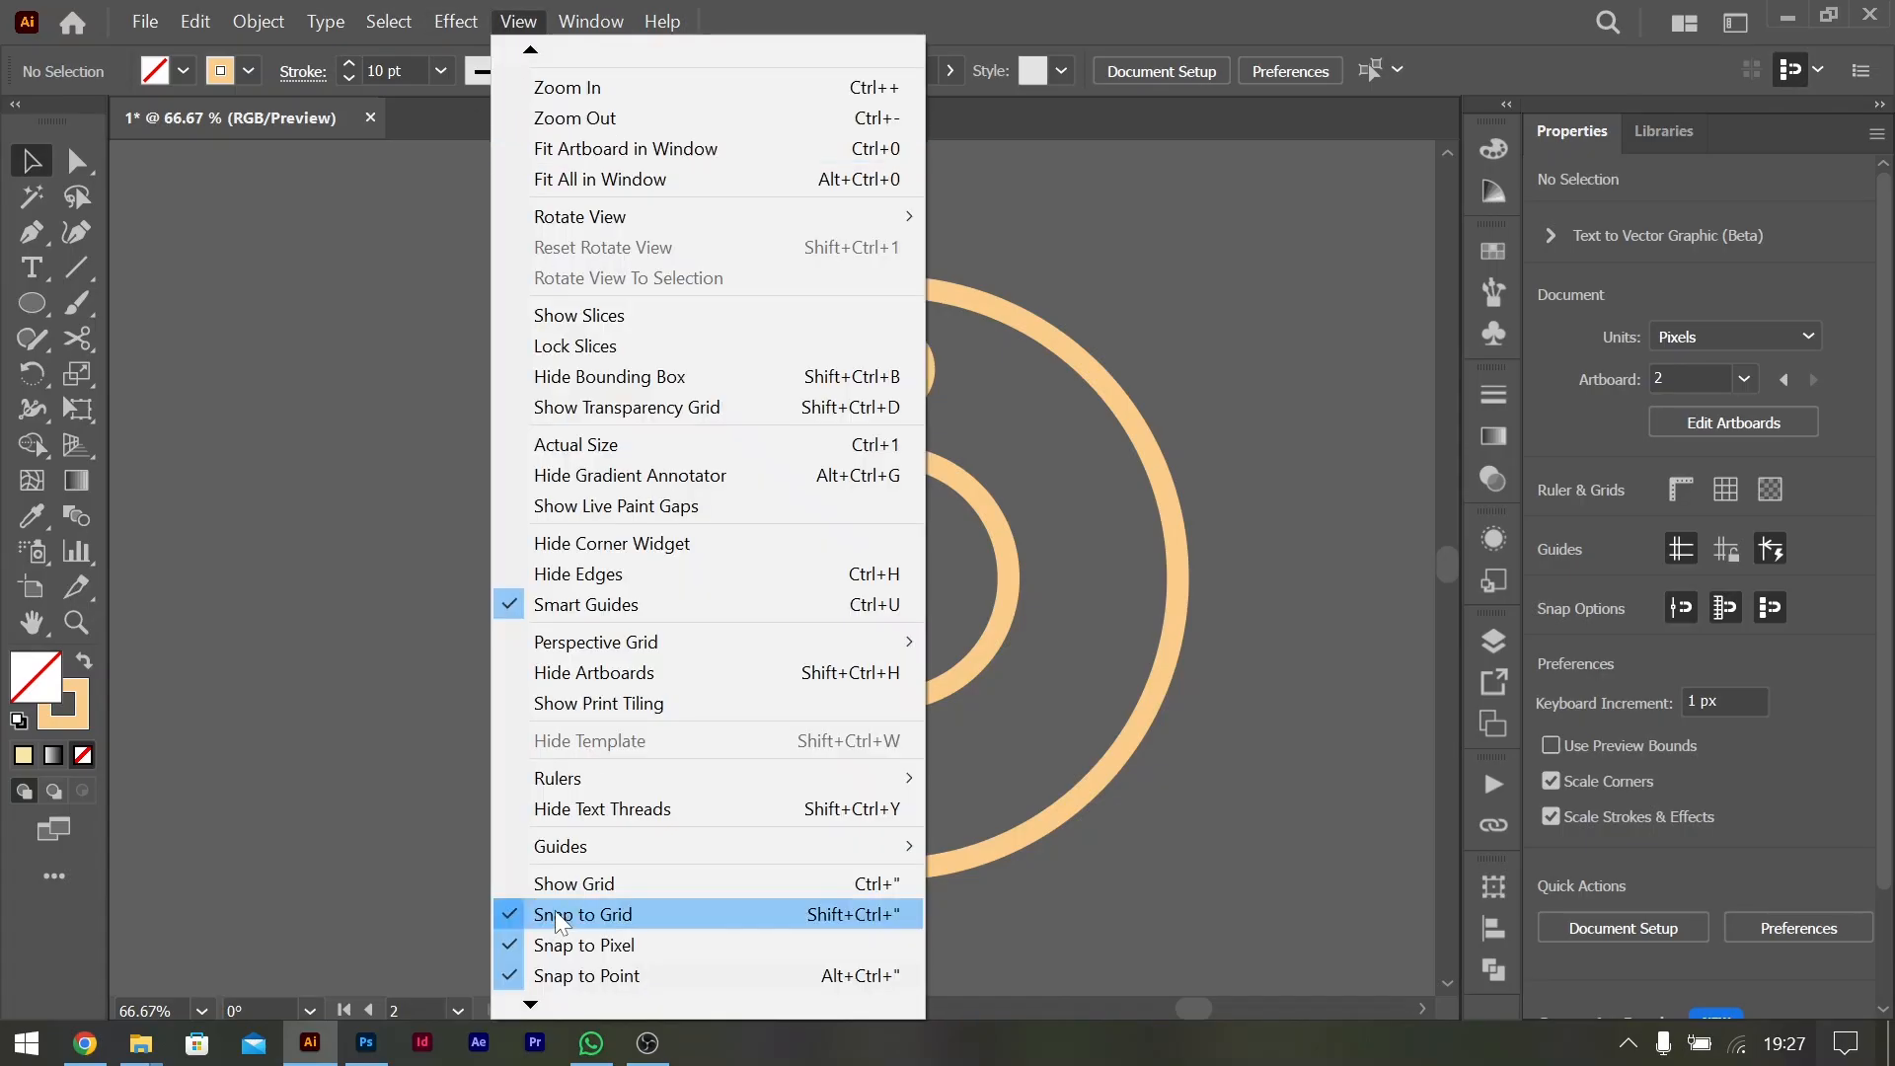
{"action": "left_click", "coordinate": [601, 910]}
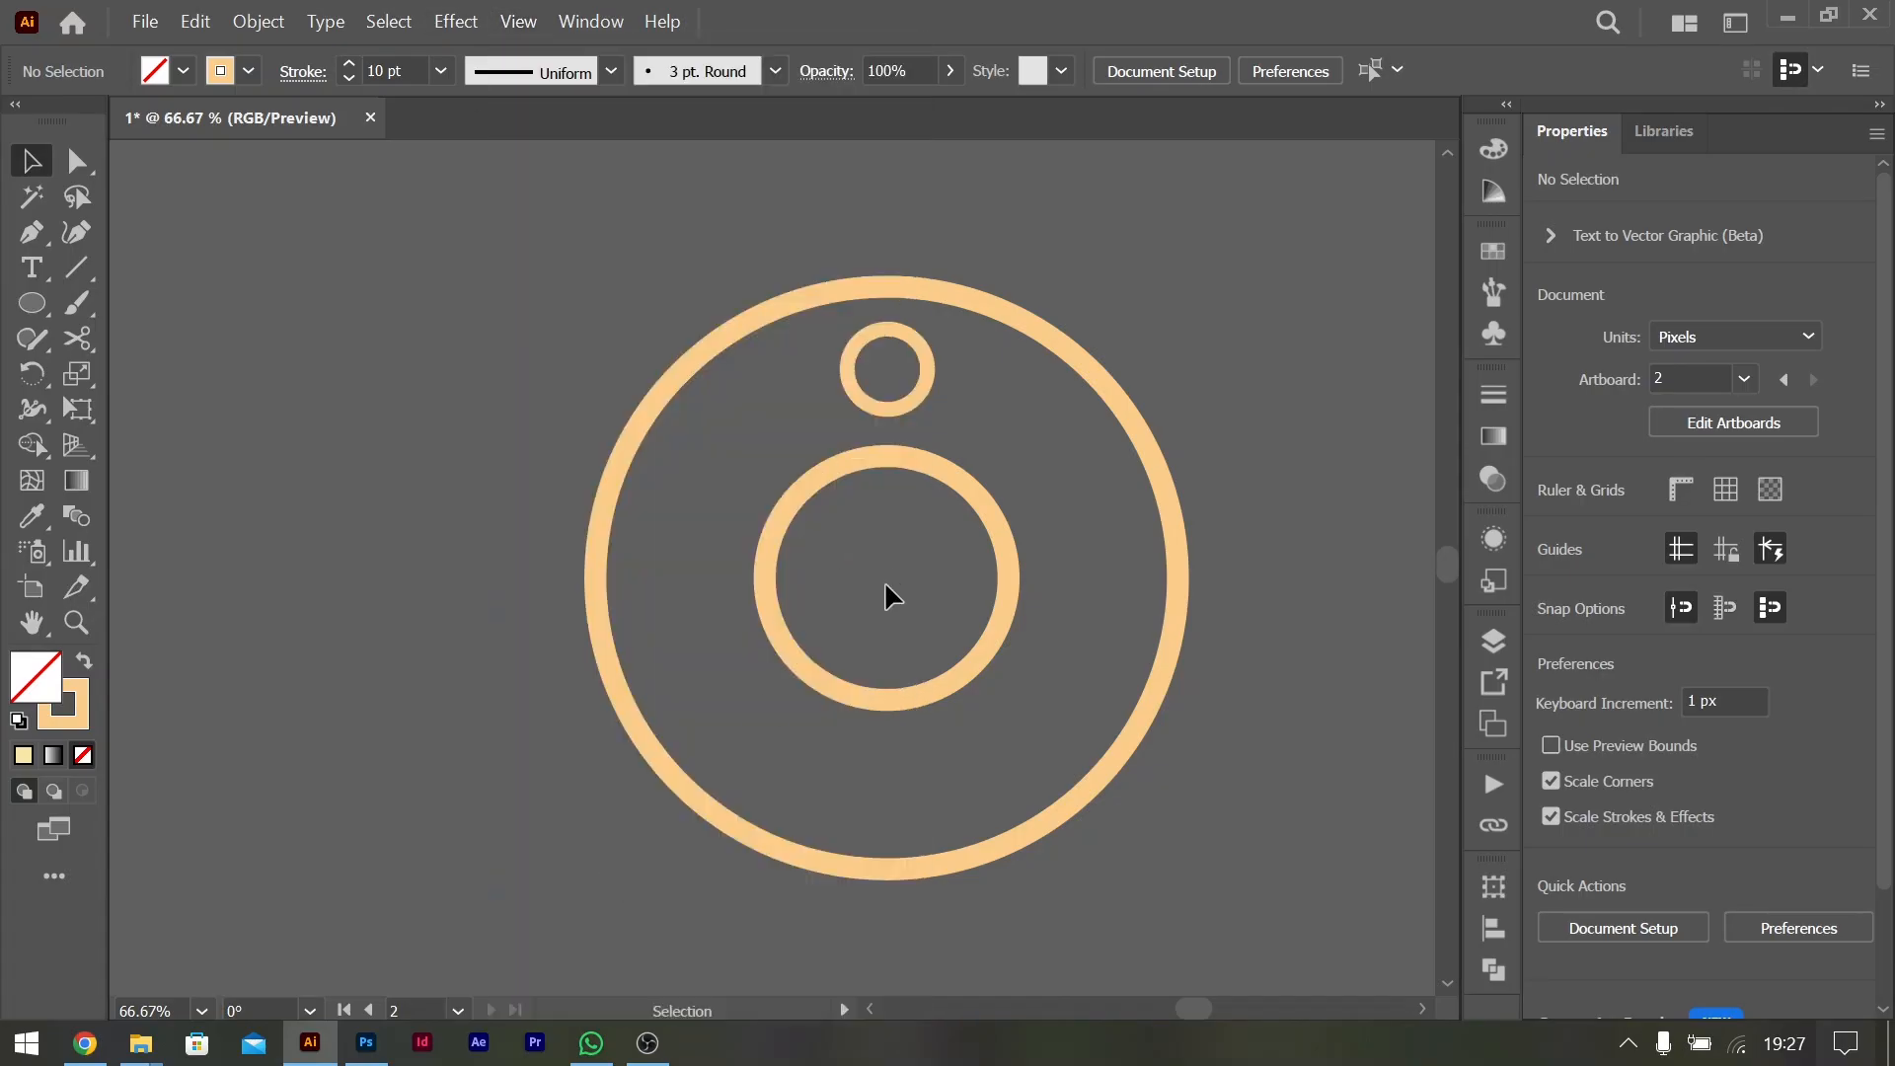
{"action": "left_click", "coordinate": [986, 506]}
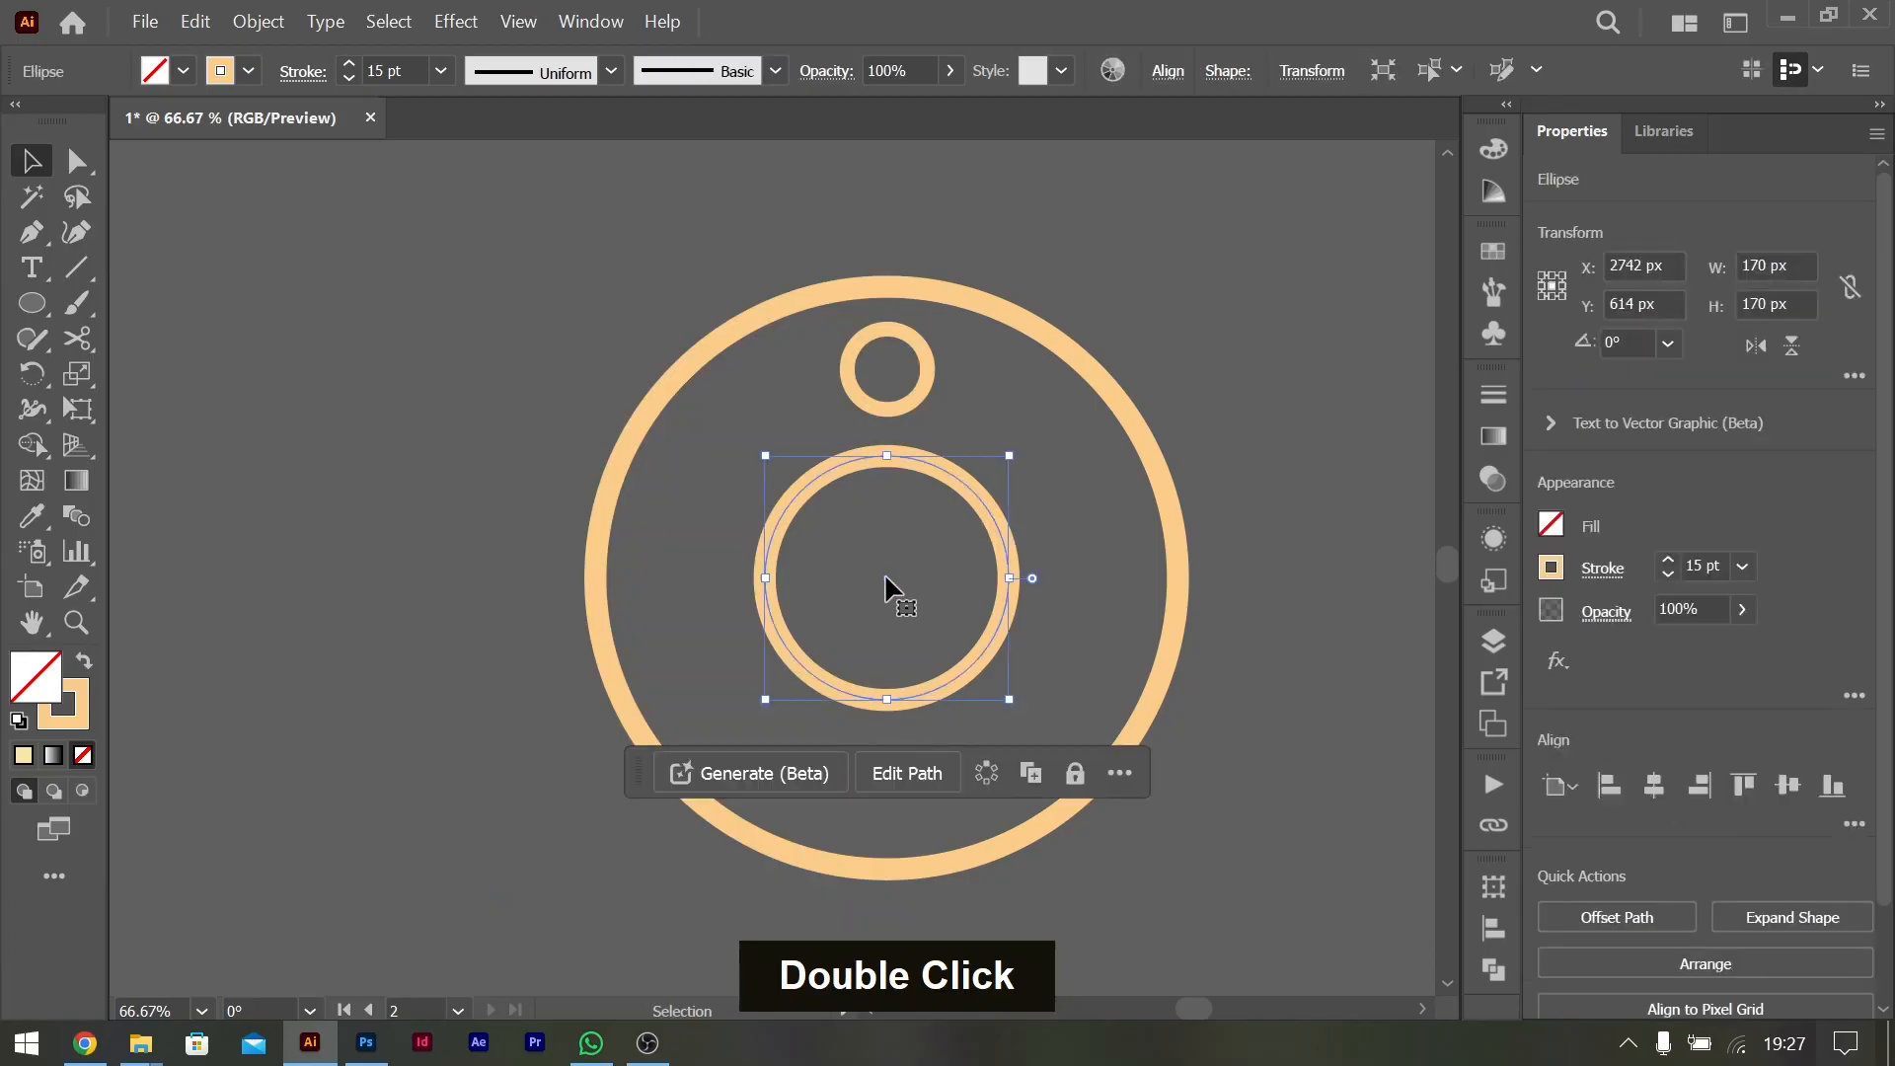
{"action": "left_click", "coordinate": [1305, 501]}
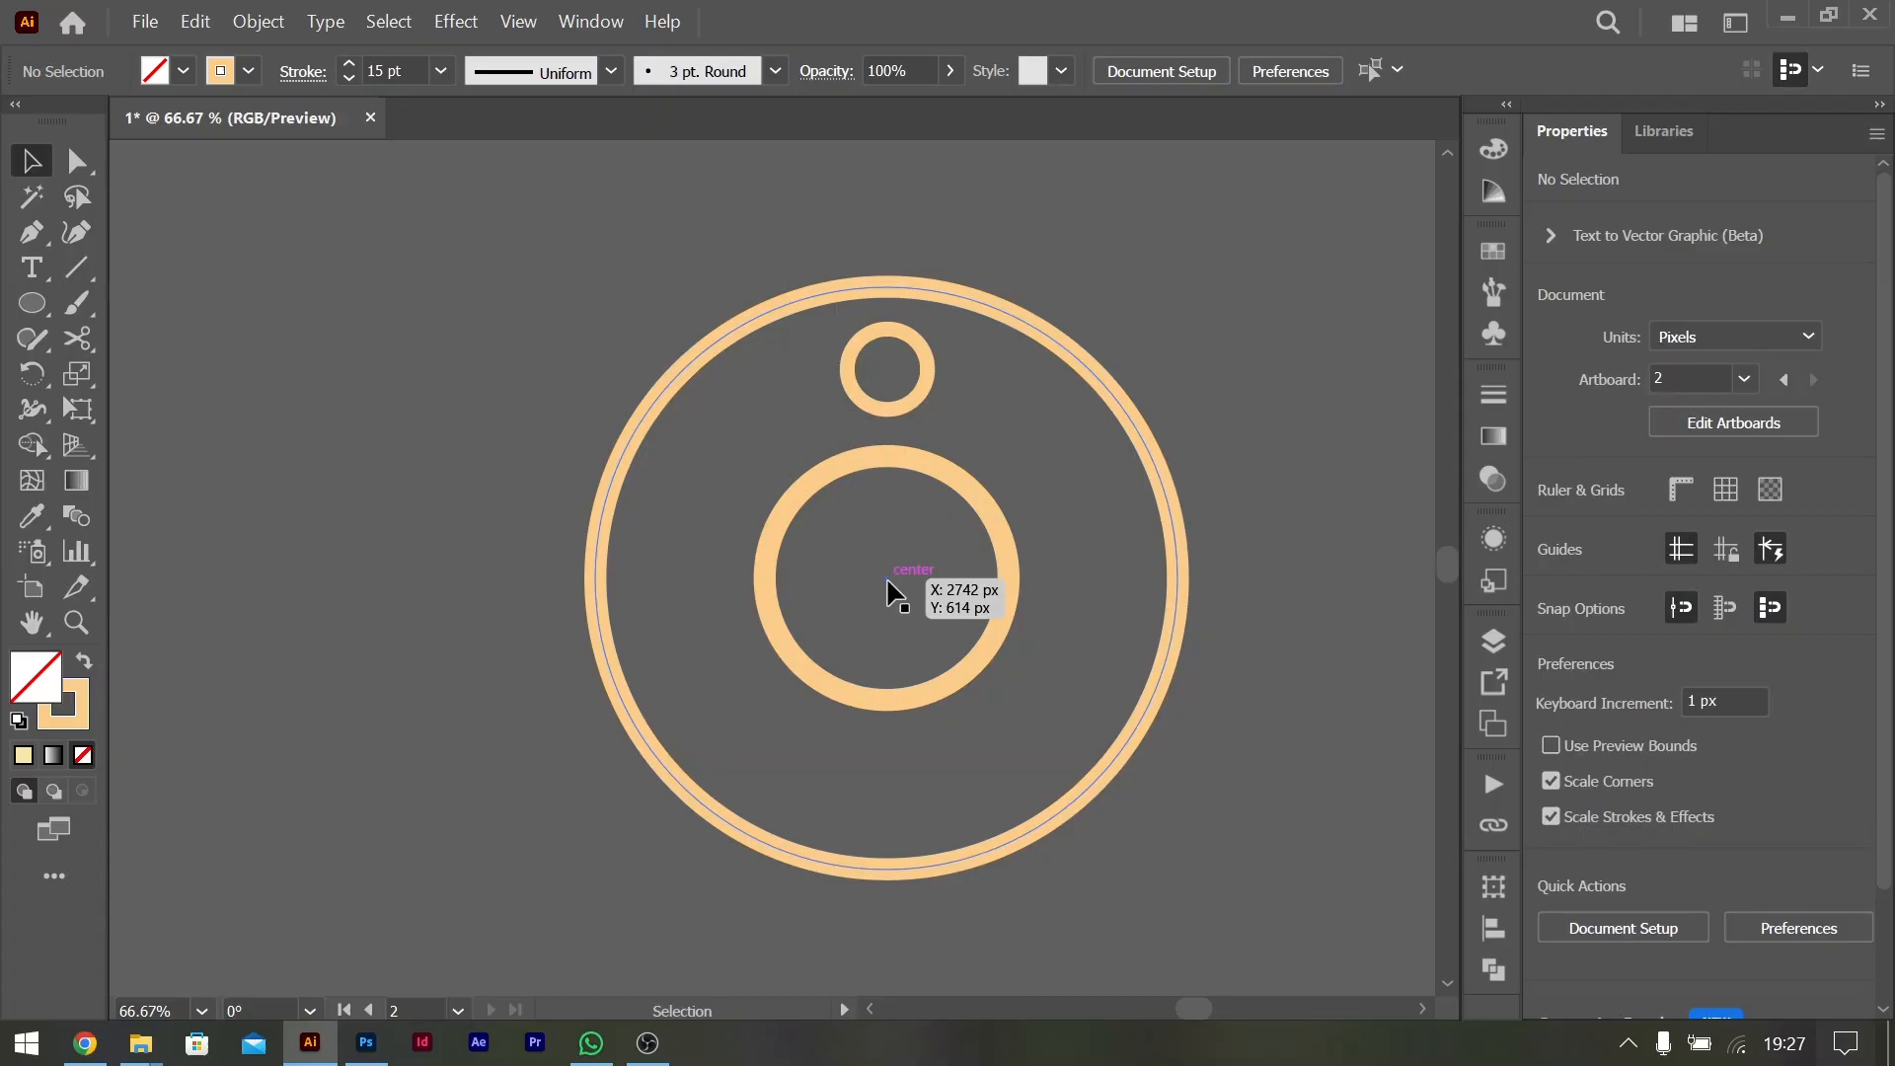
{"action": "left_click", "coordinate": [31, 373]}
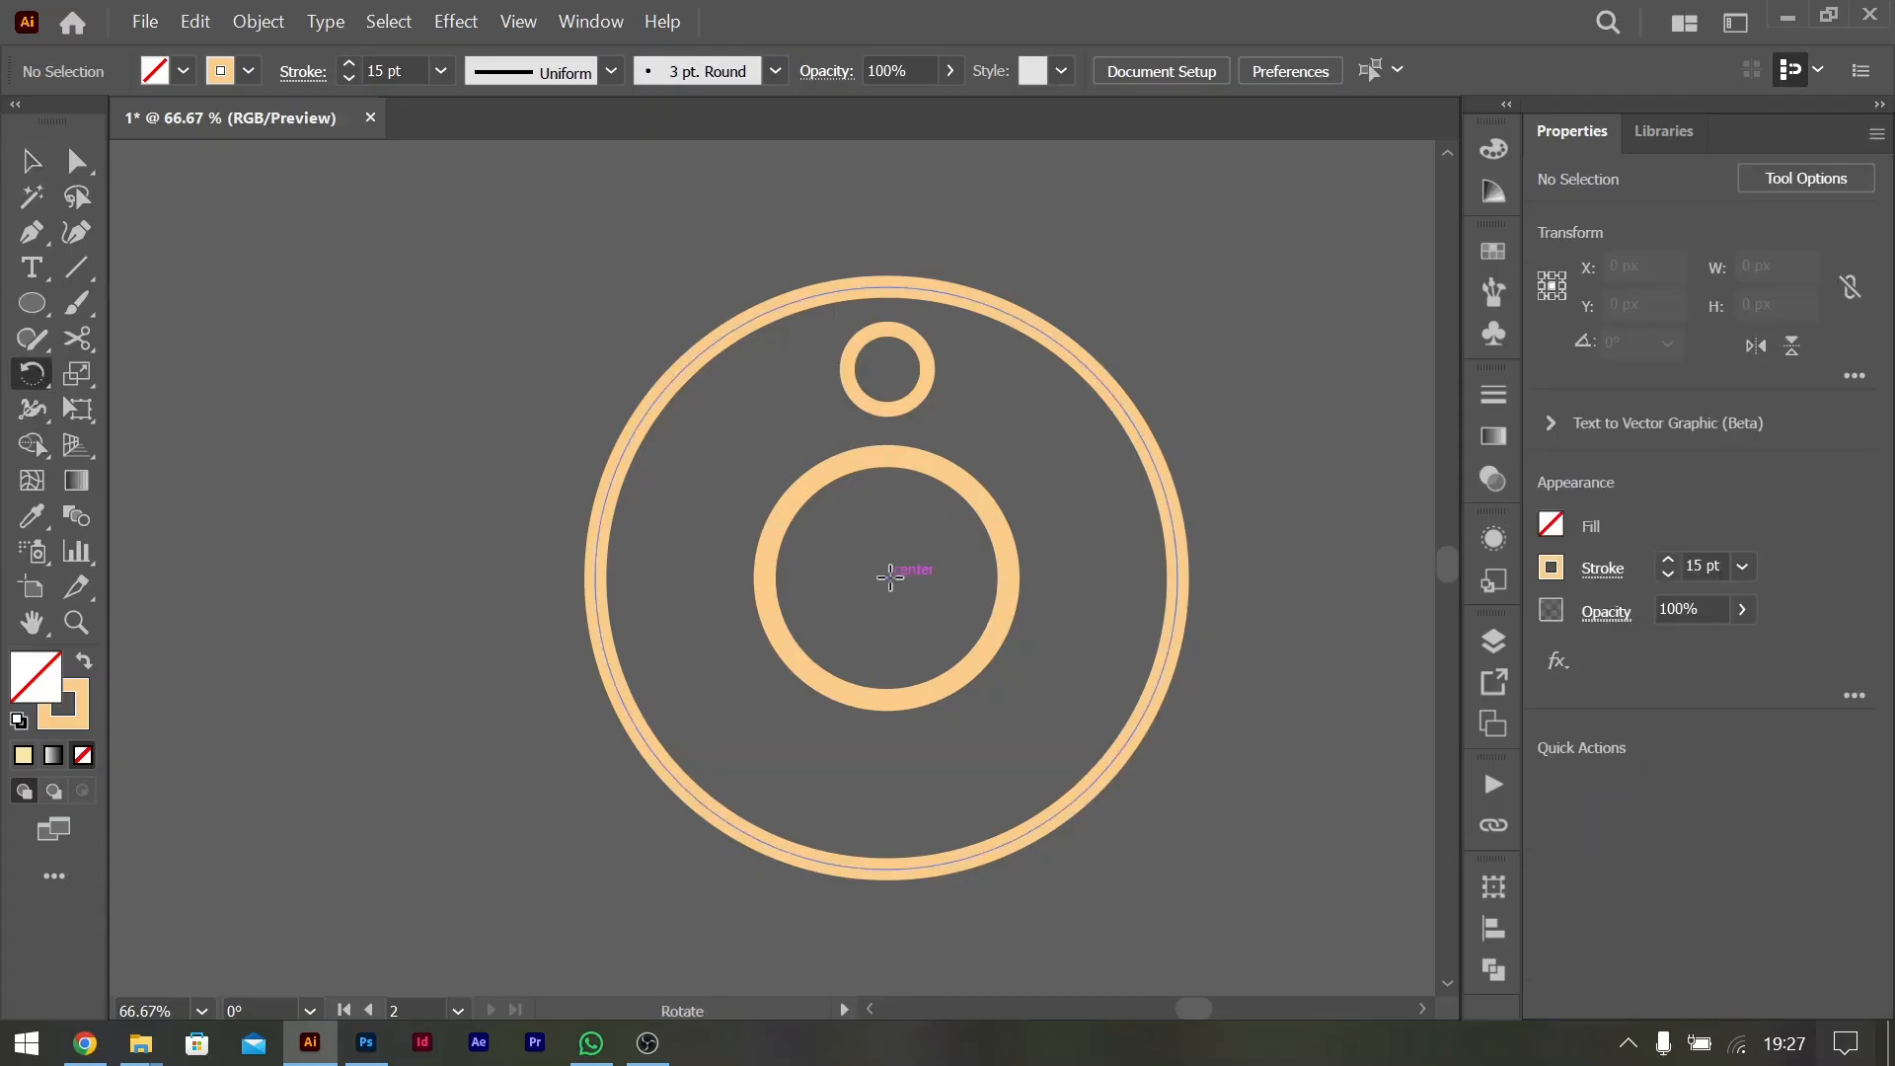
{"action": "key", "text": "alt"}
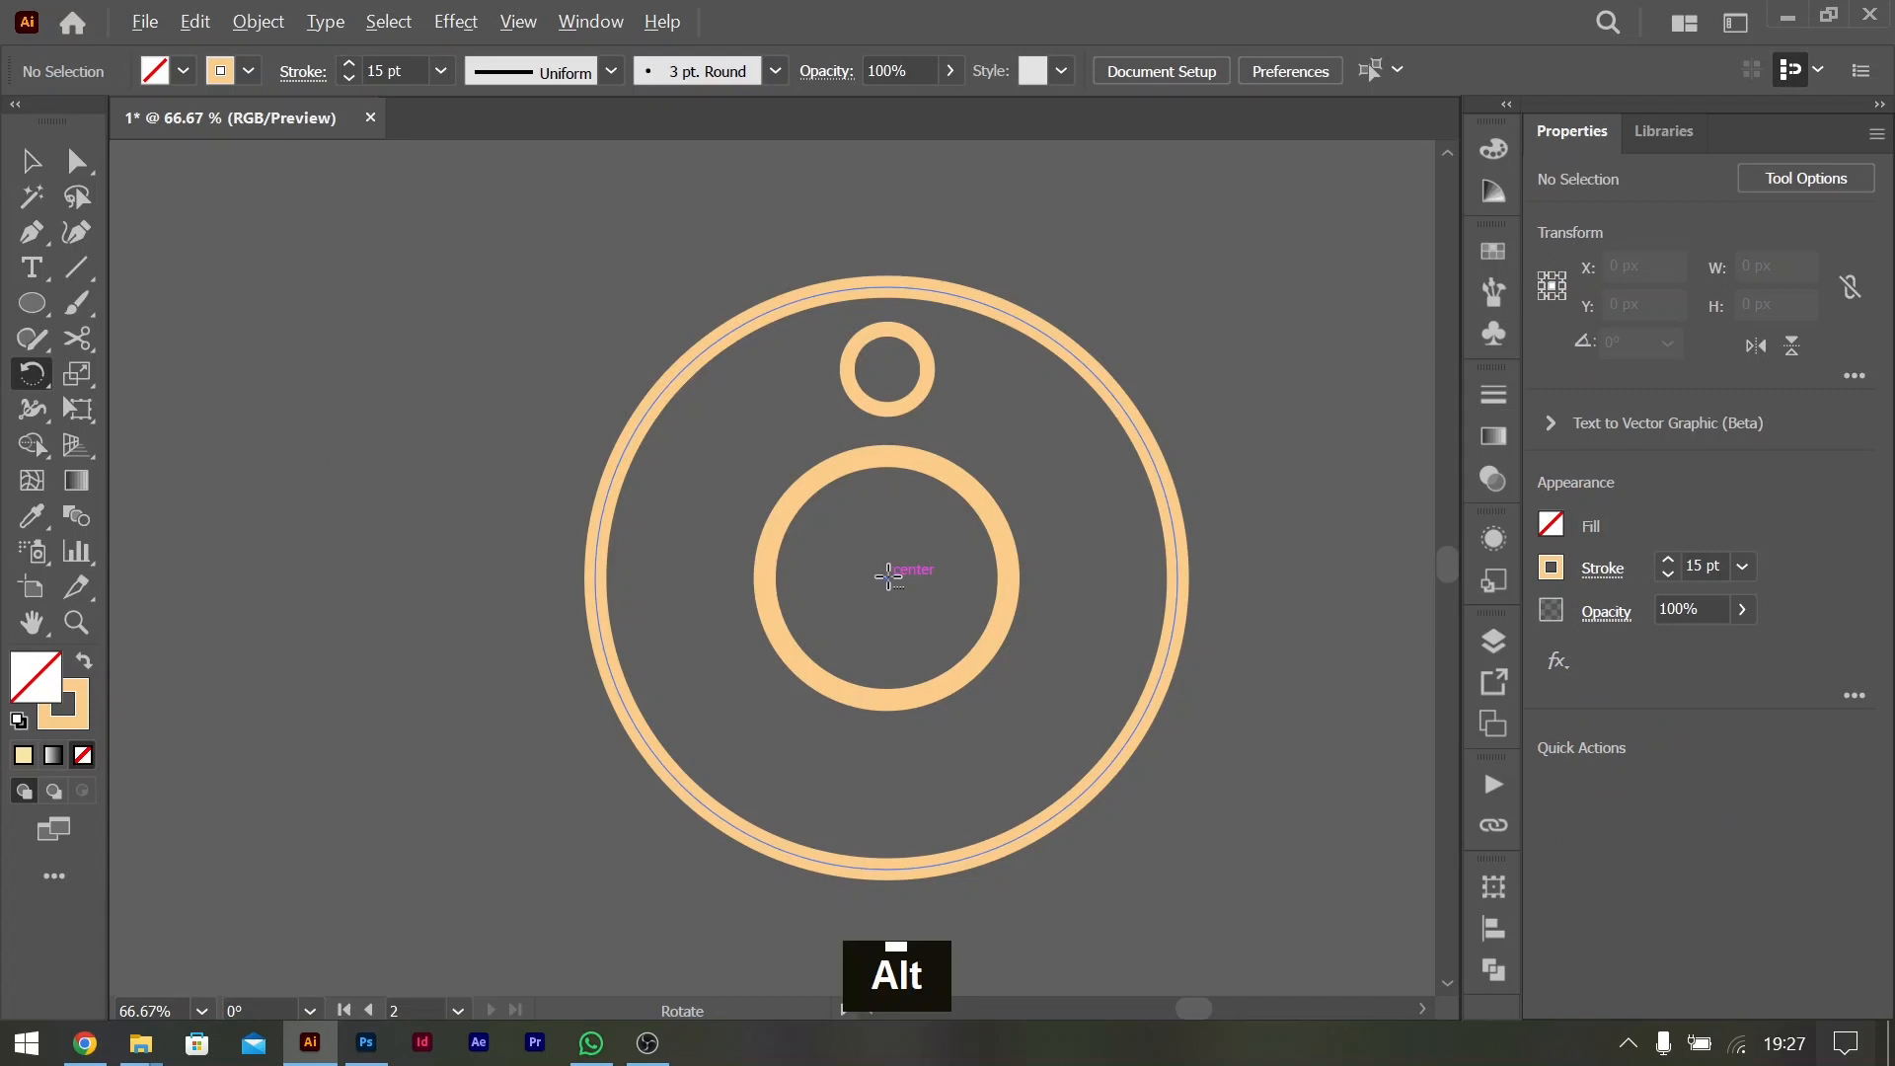
{"action": "left_click", "coordinate": [887, 576], "text": "alt"}
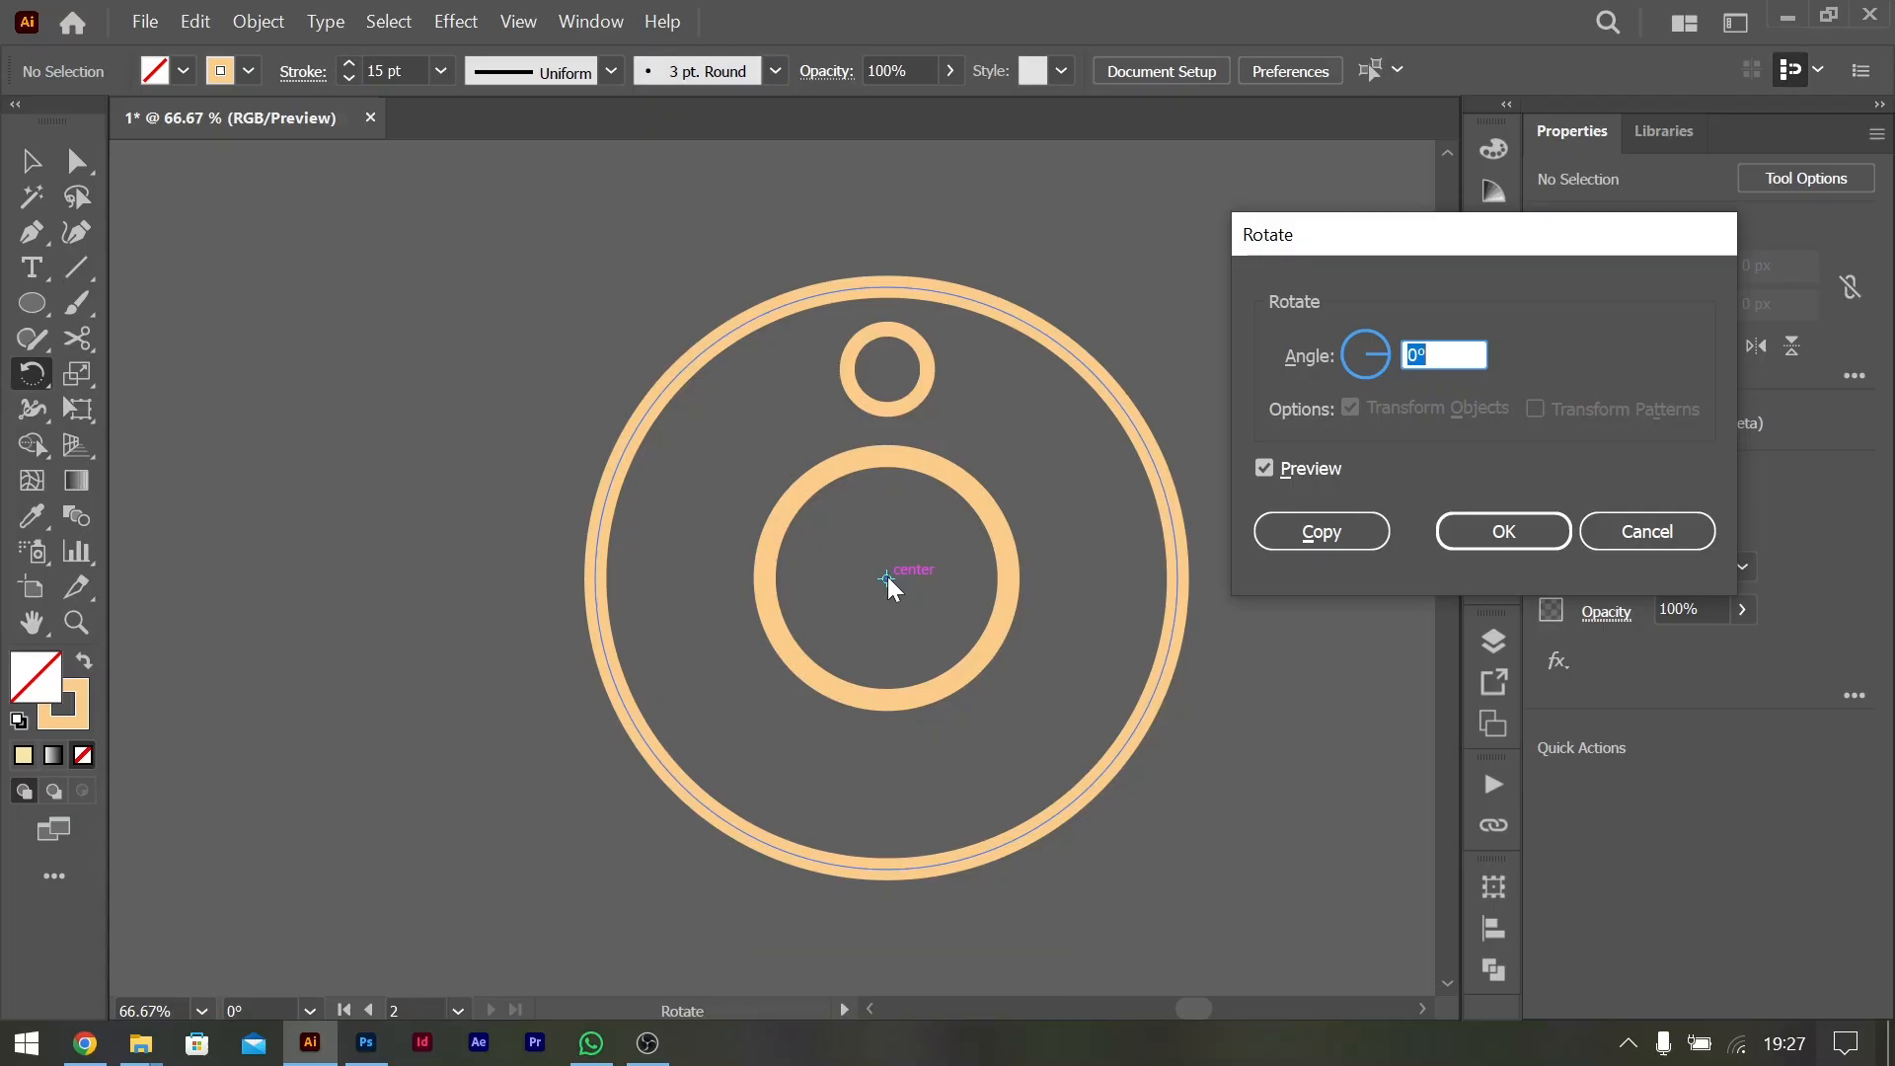
{"action": "type", "text": "30"}
{"action": "key", "text": "Tab"}
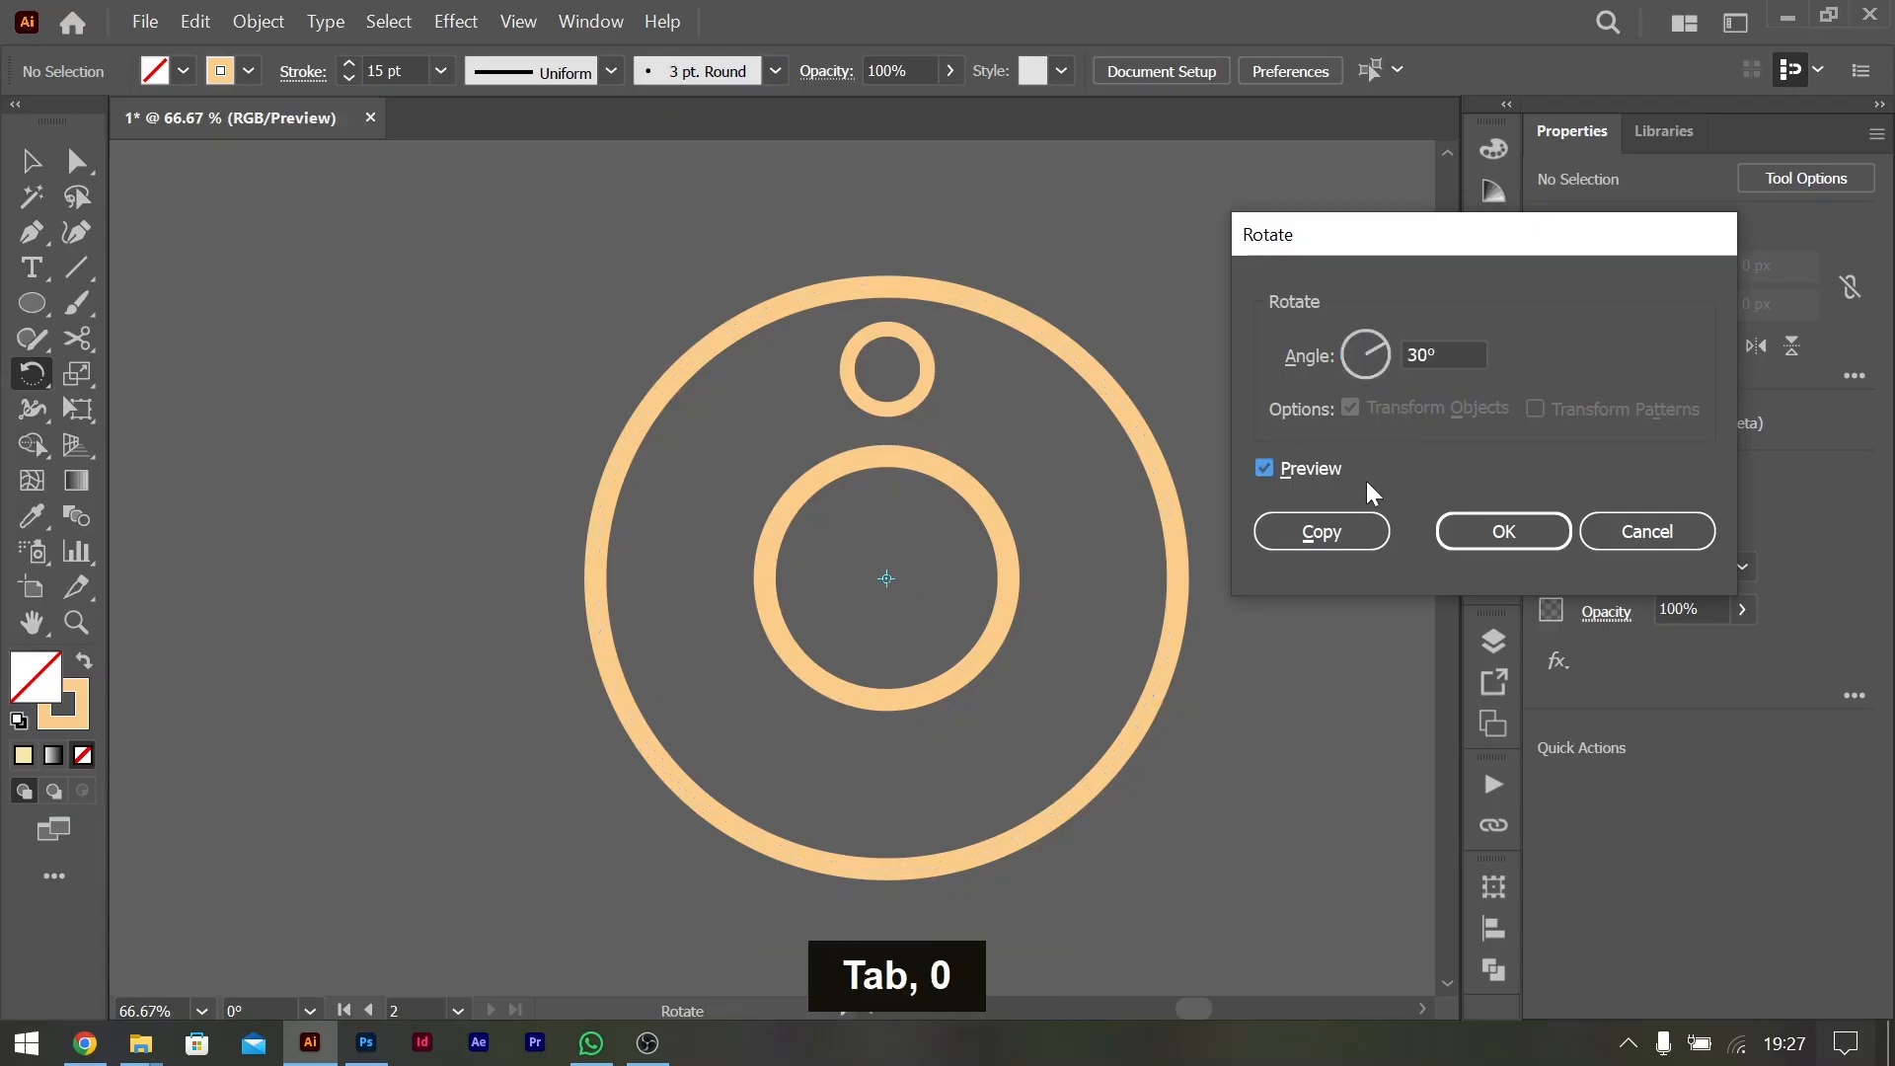
{"action": "left_click", "coordinate": [1382, 353]}
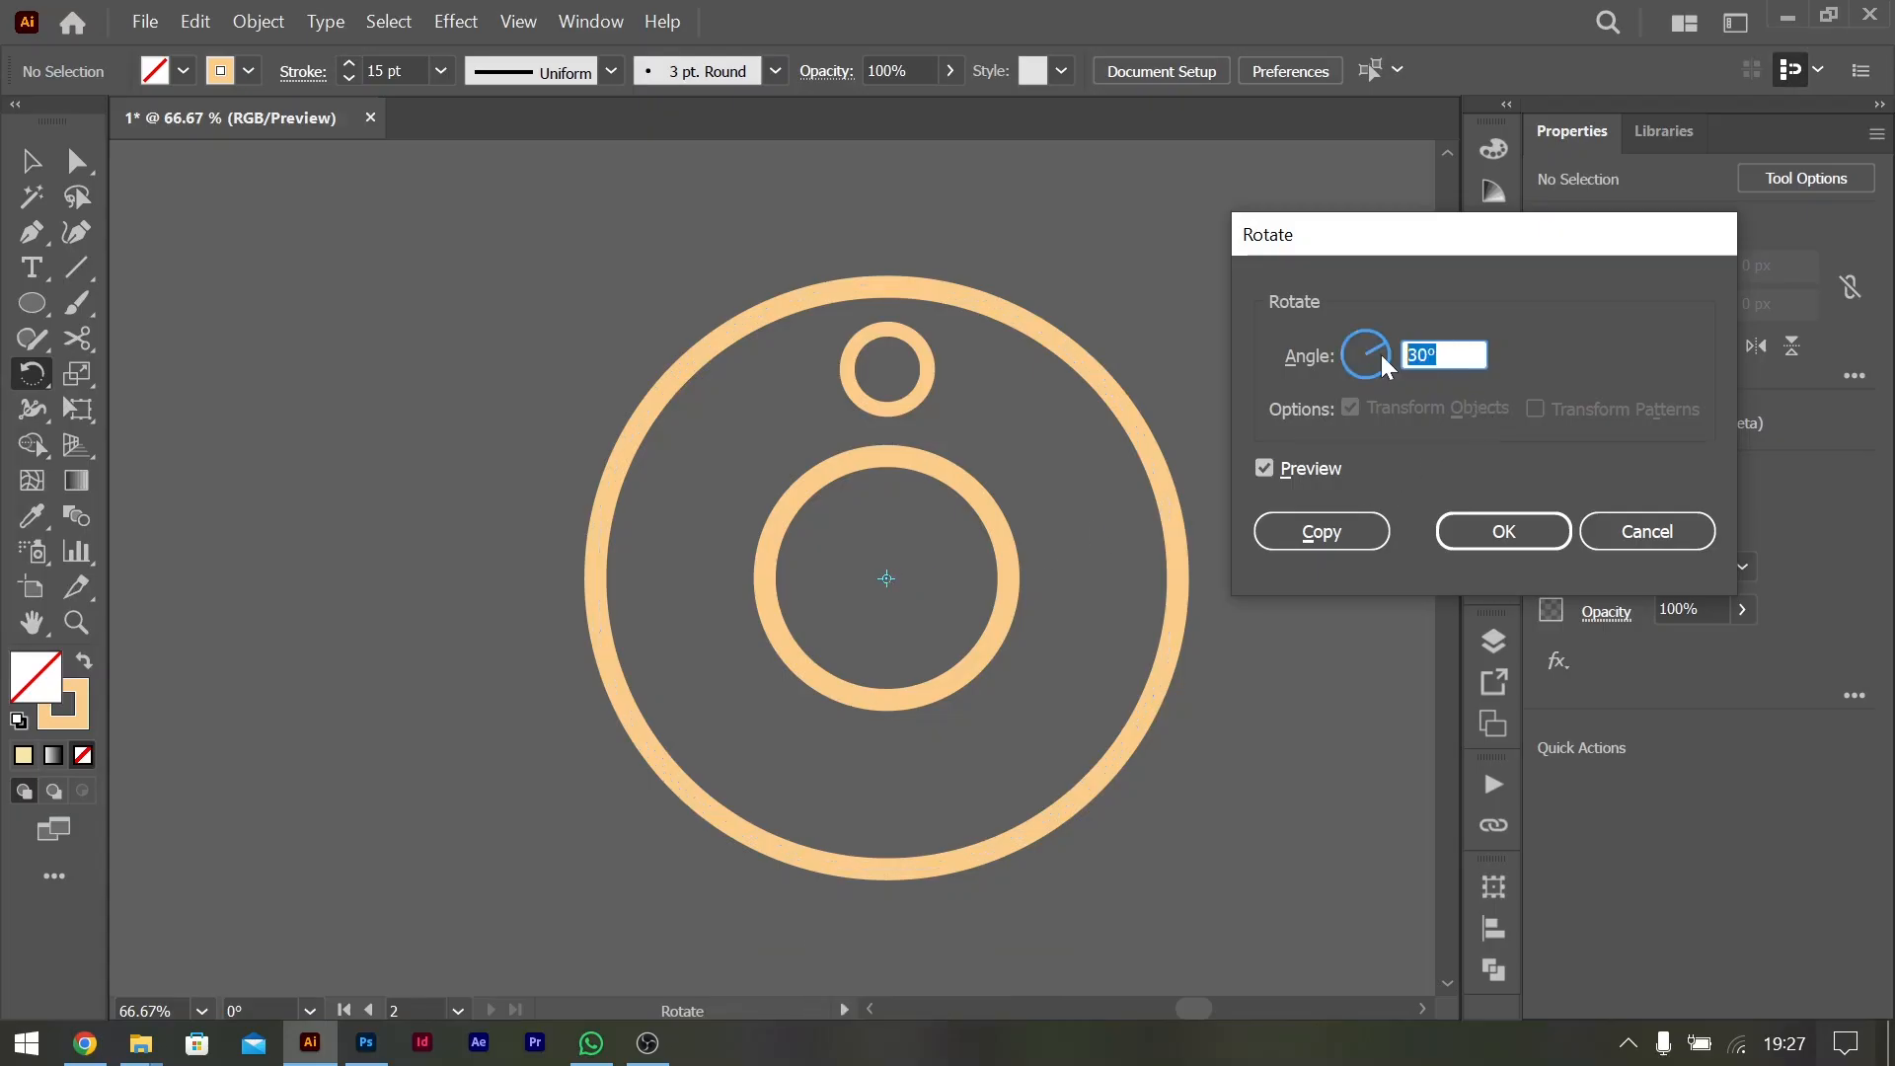
{"action": "key", "text": "Escape"}
{"action": "left_click", "coordinate": [30, 161]}
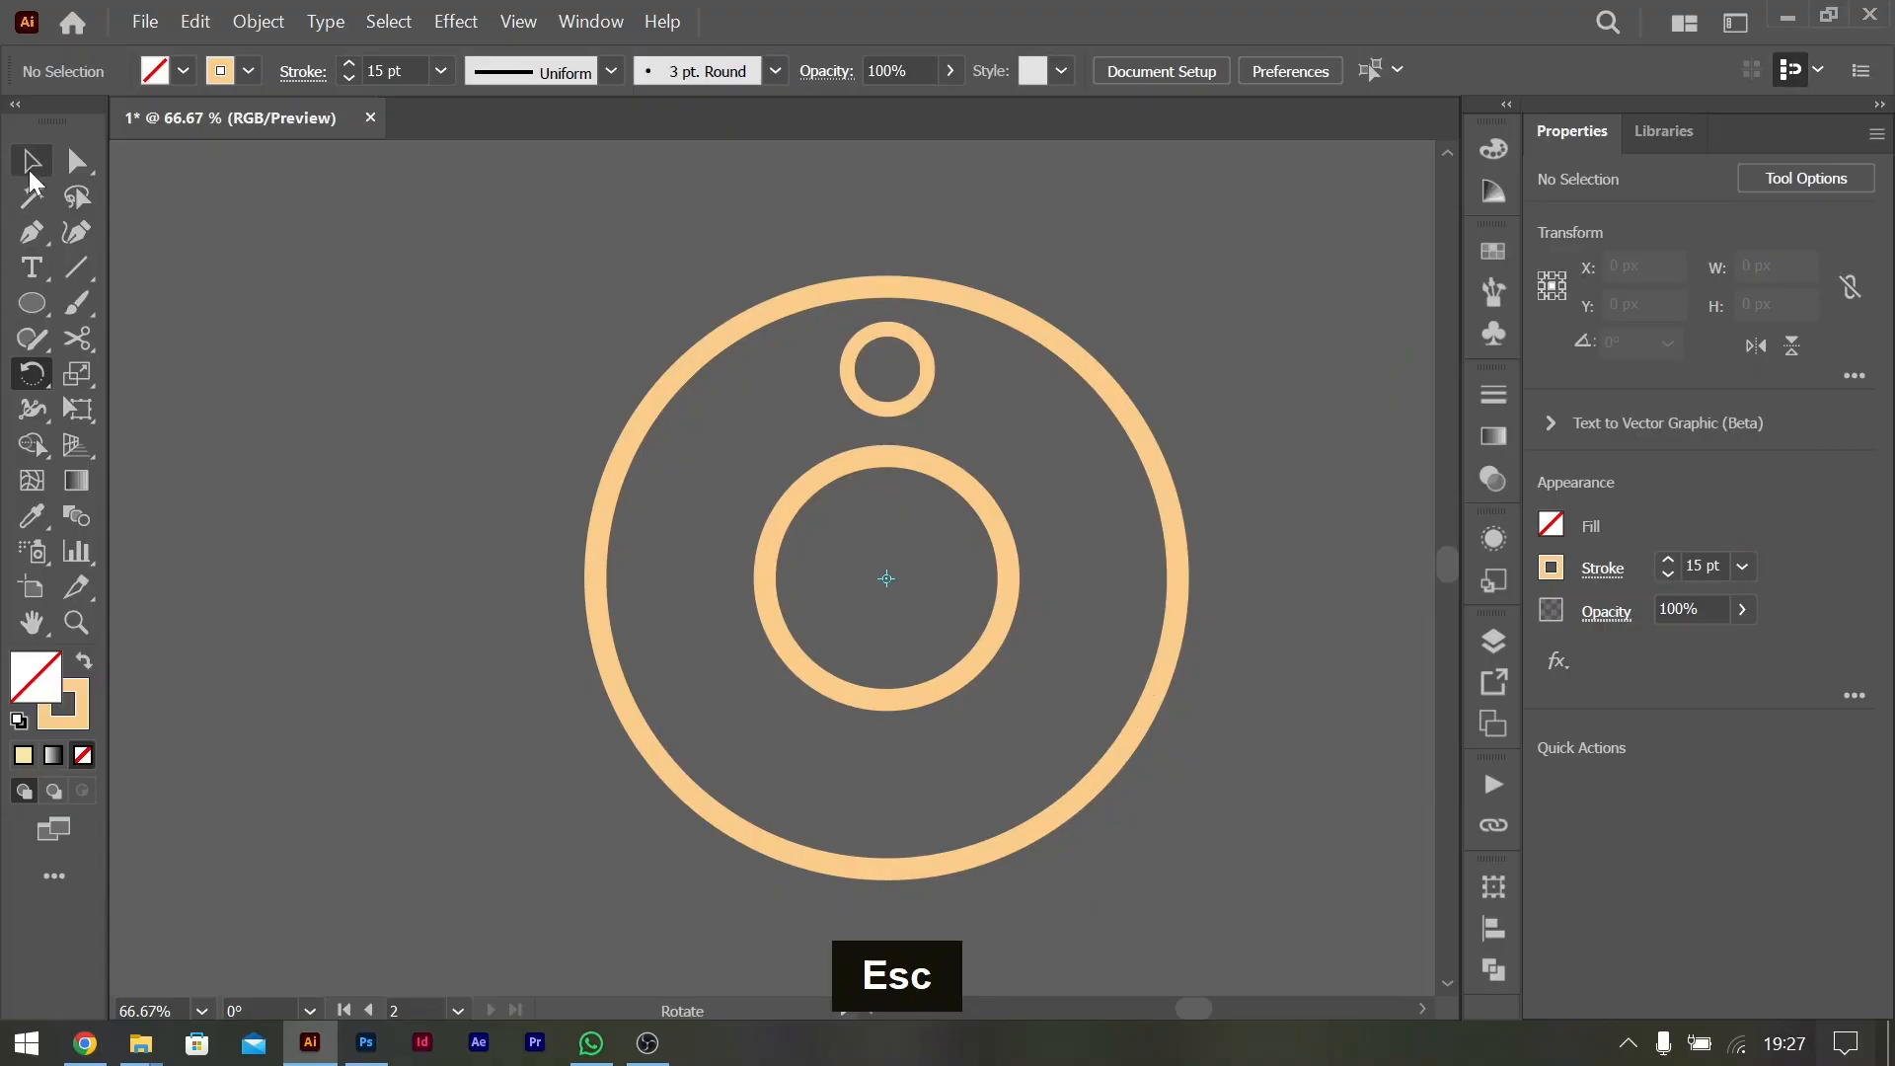
Create a copy of the small circle rotated 25° around the common center of the two rings
{"action": "left_click", "coordinate": [928, 372]}
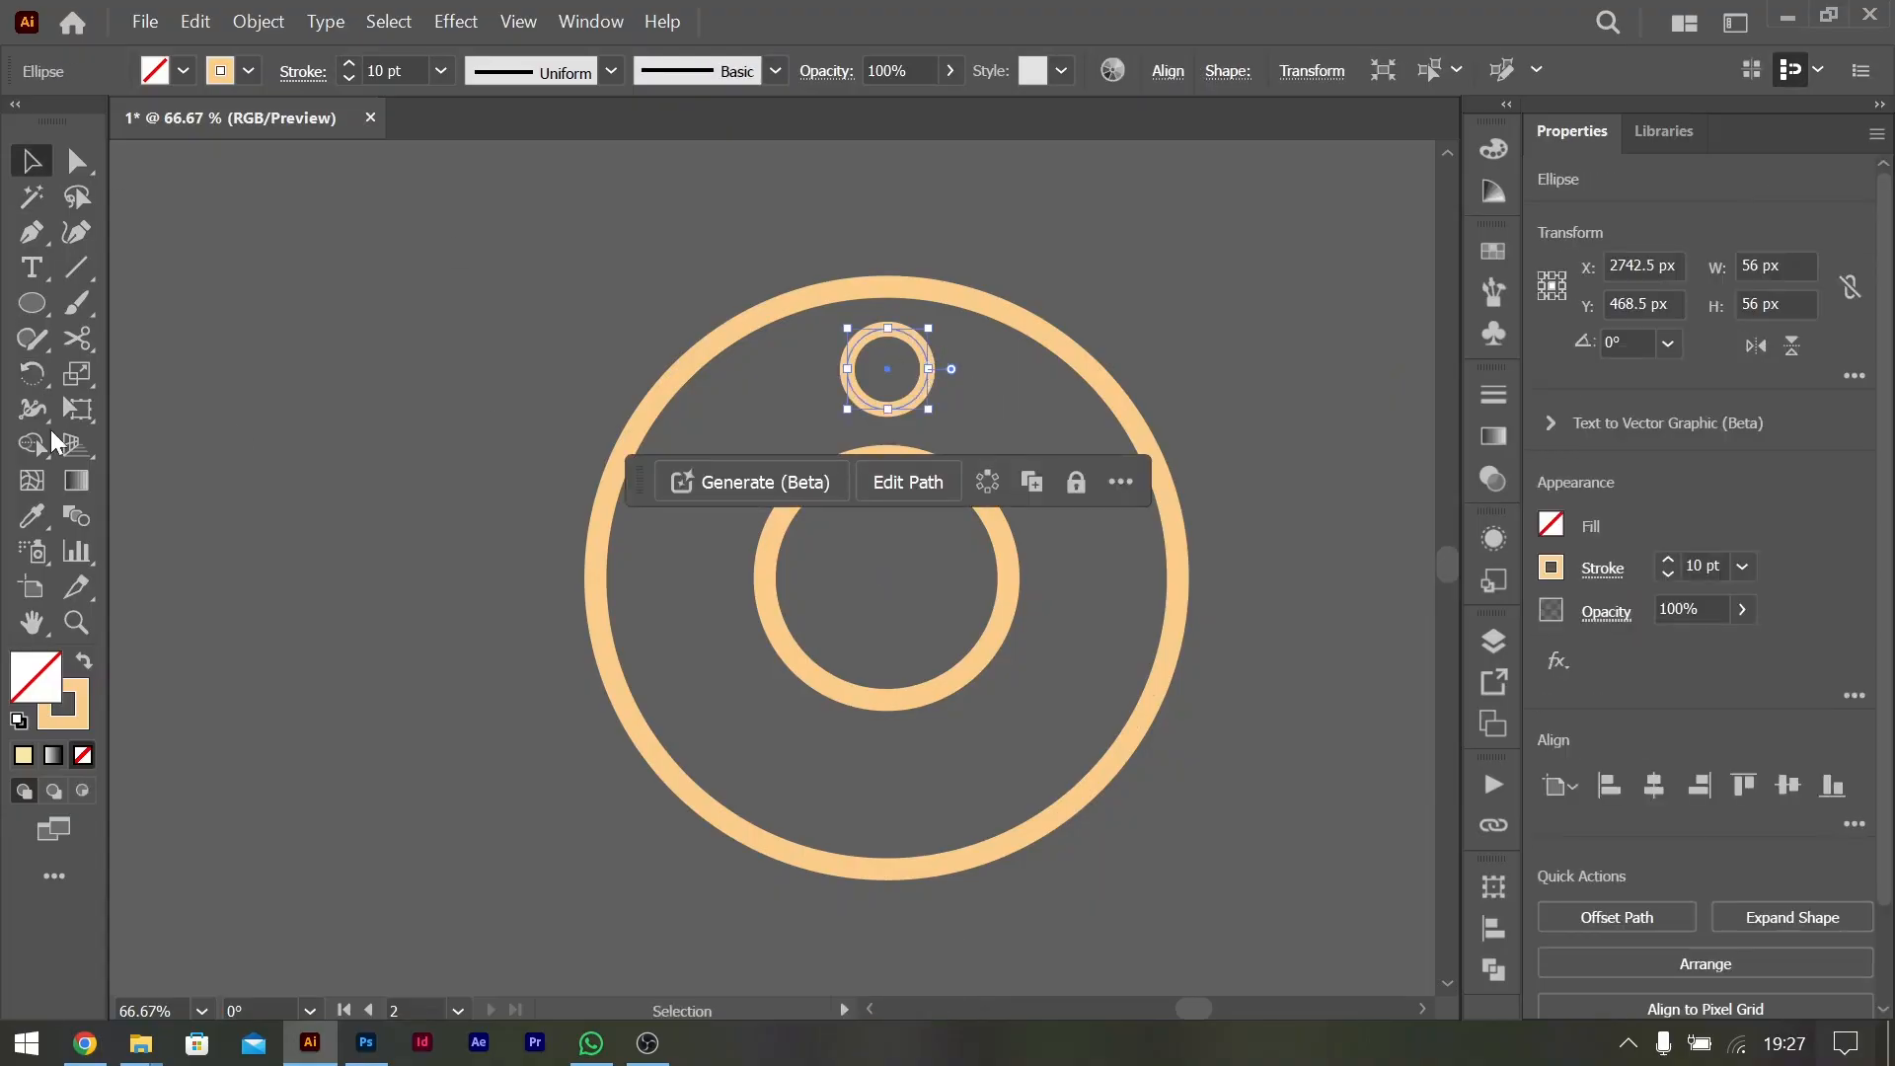
{"action": "left_click", "coordinate": [33, 371]}
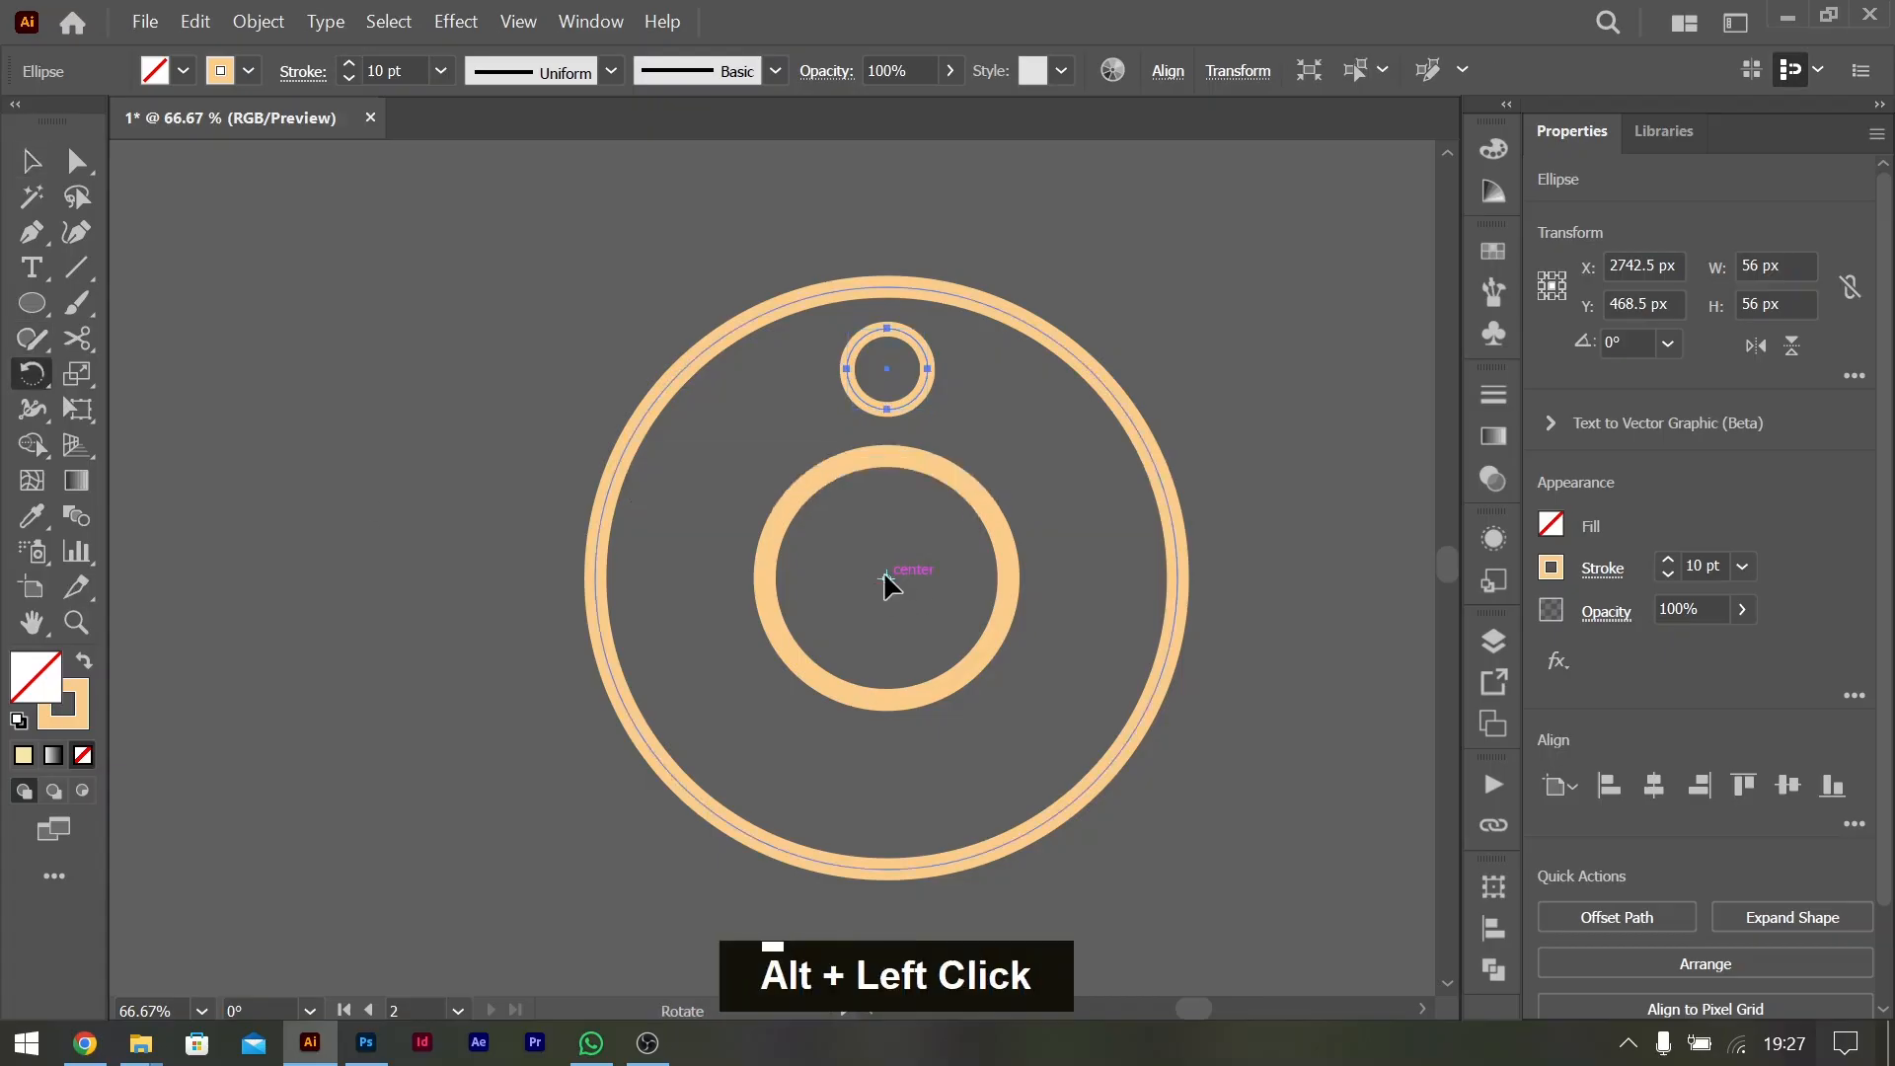
{"action": "left_click", "coordinate": [885, 577], "text": "alt"}
{"action": "type", "text": "30"}
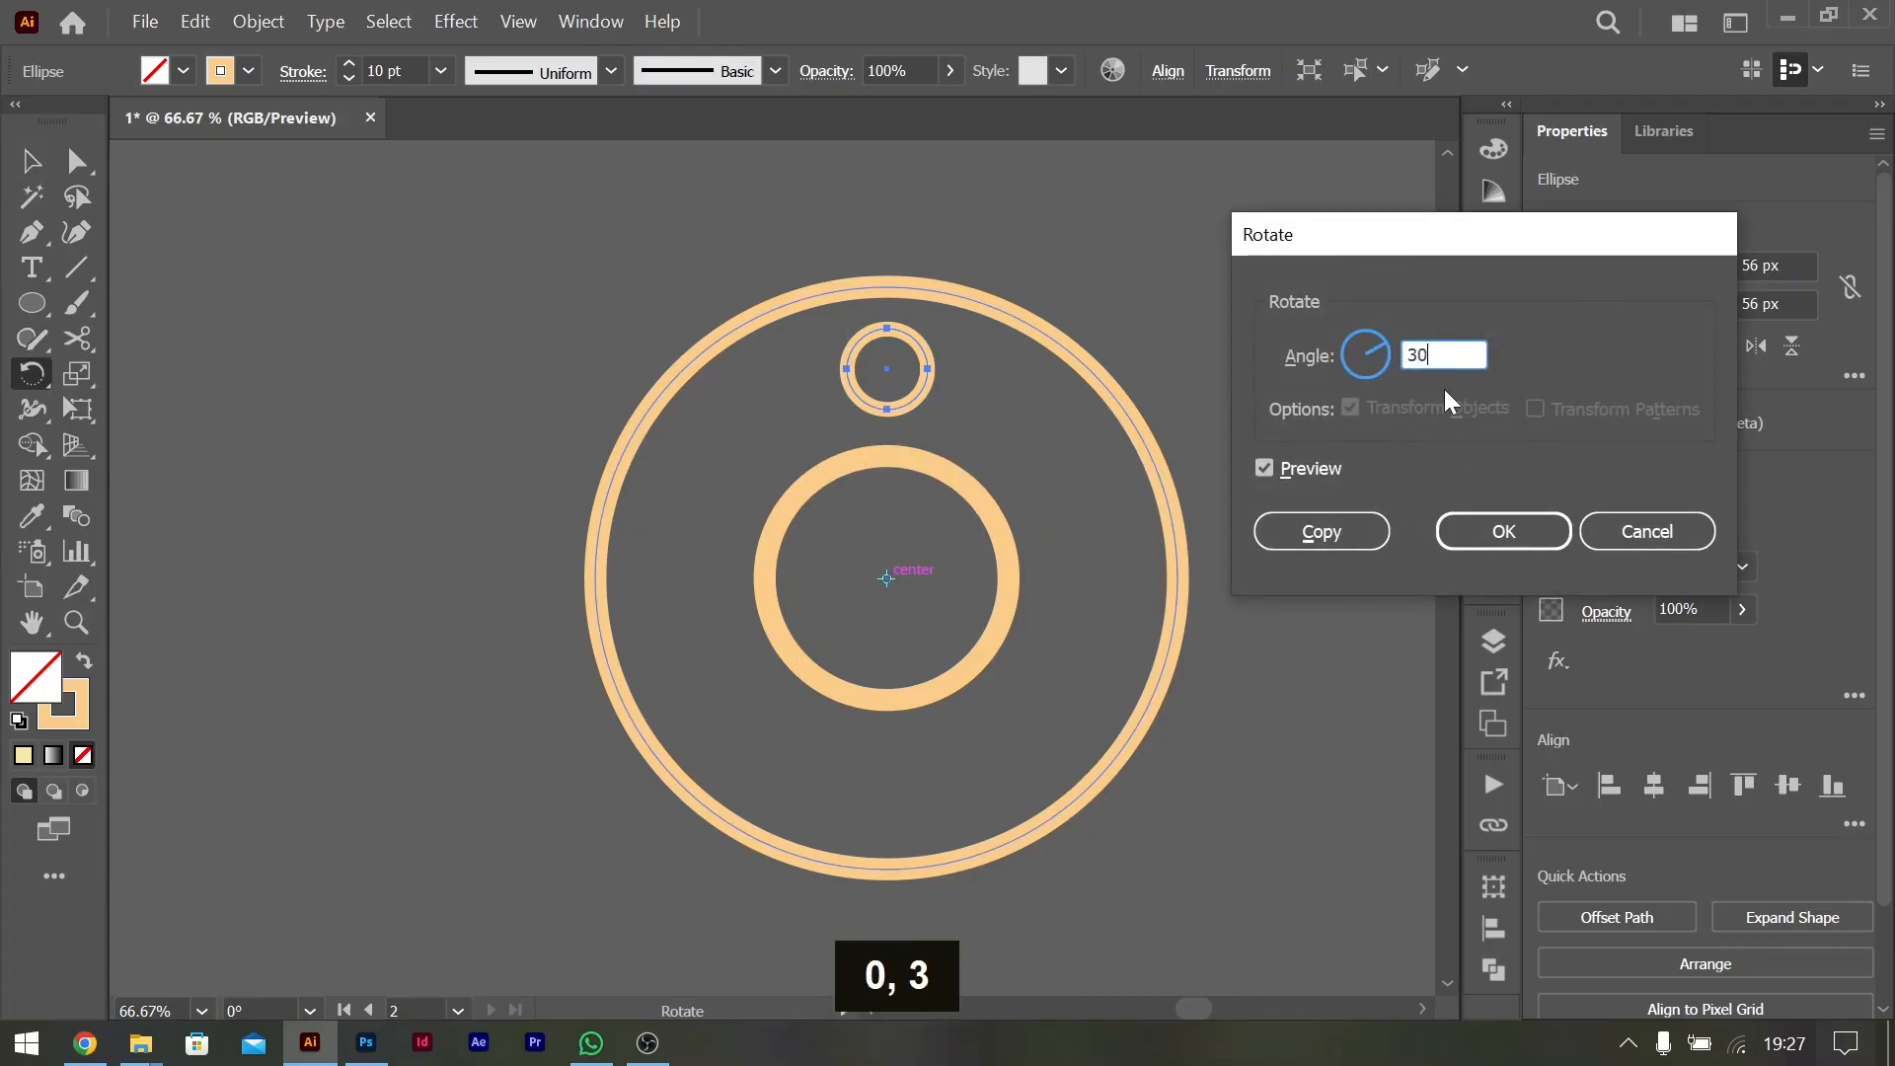
{"action": "key", "text": "Tab"}
{"action": "left_click_drag", "start_coordinate": [1460, 352], "coordinate": [1357, 353]}
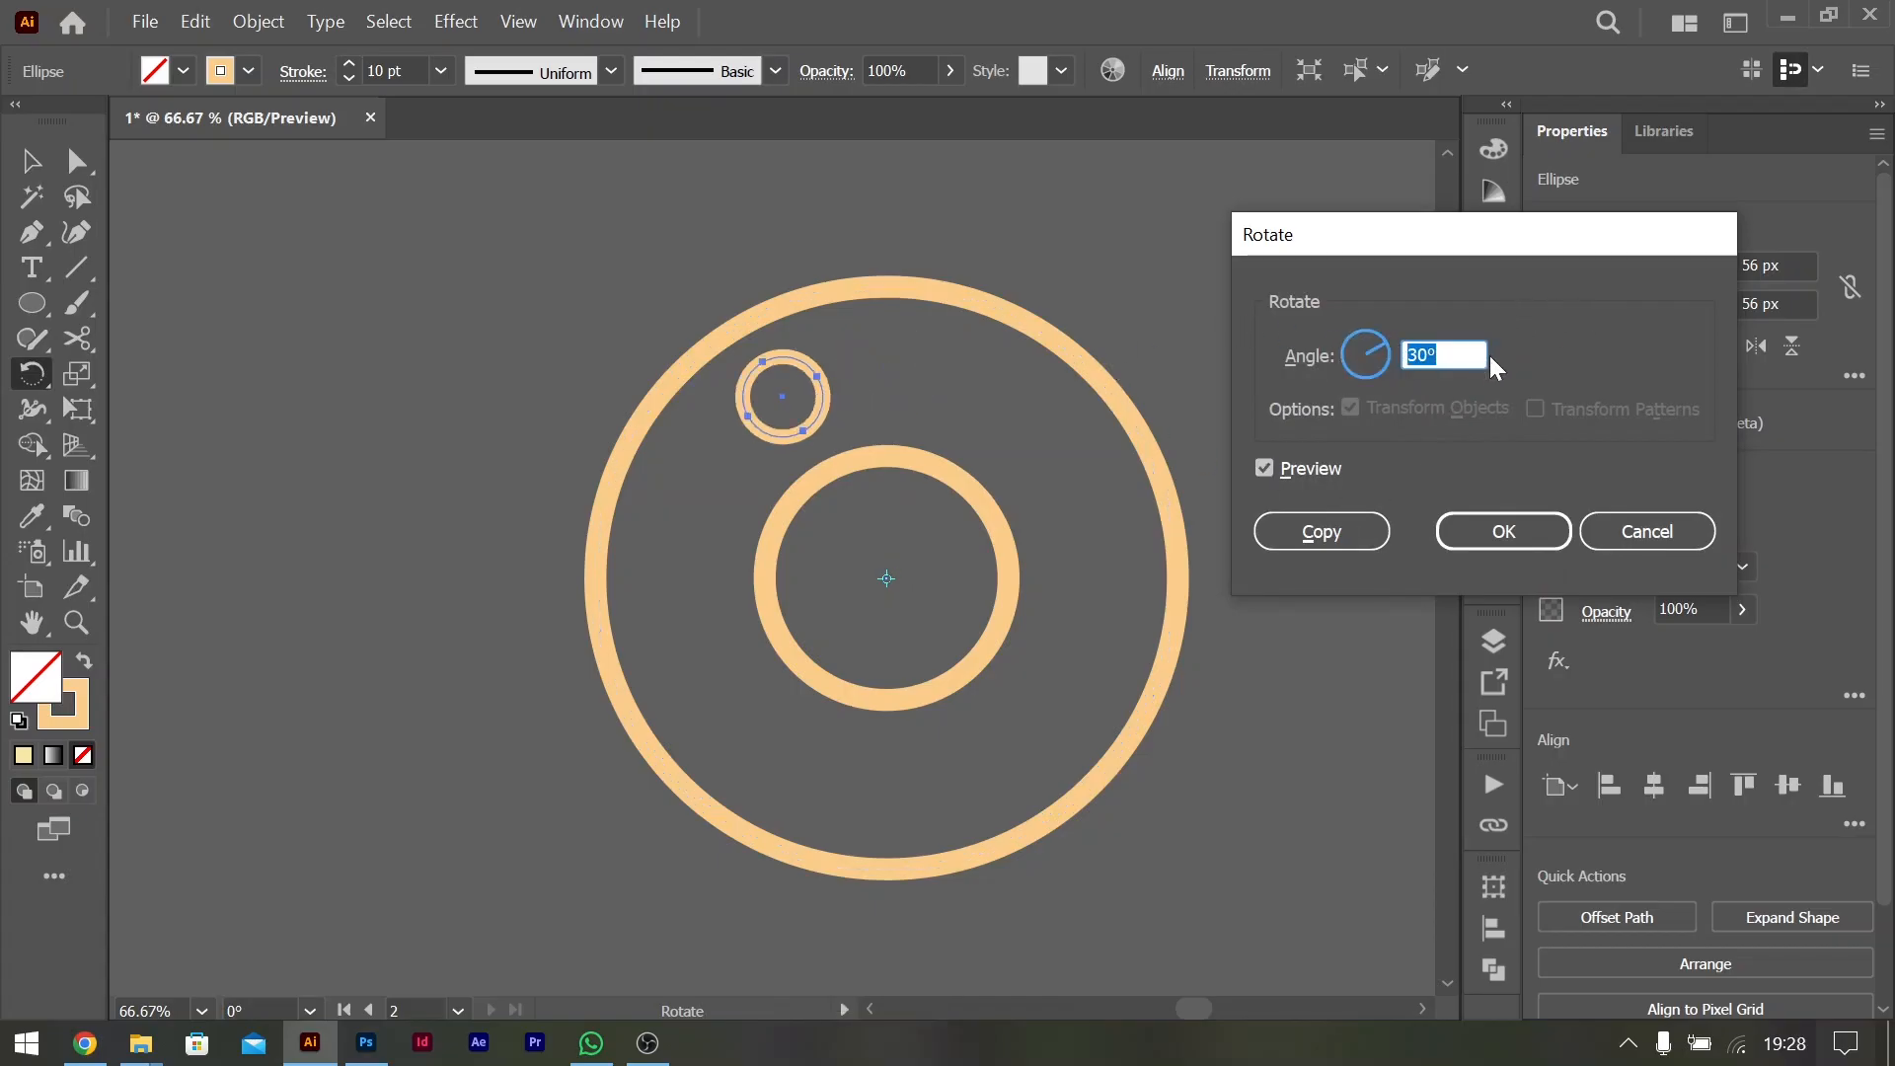
{"action": "type", "text": "15"}
{"action": "key", "text": "Tab"}
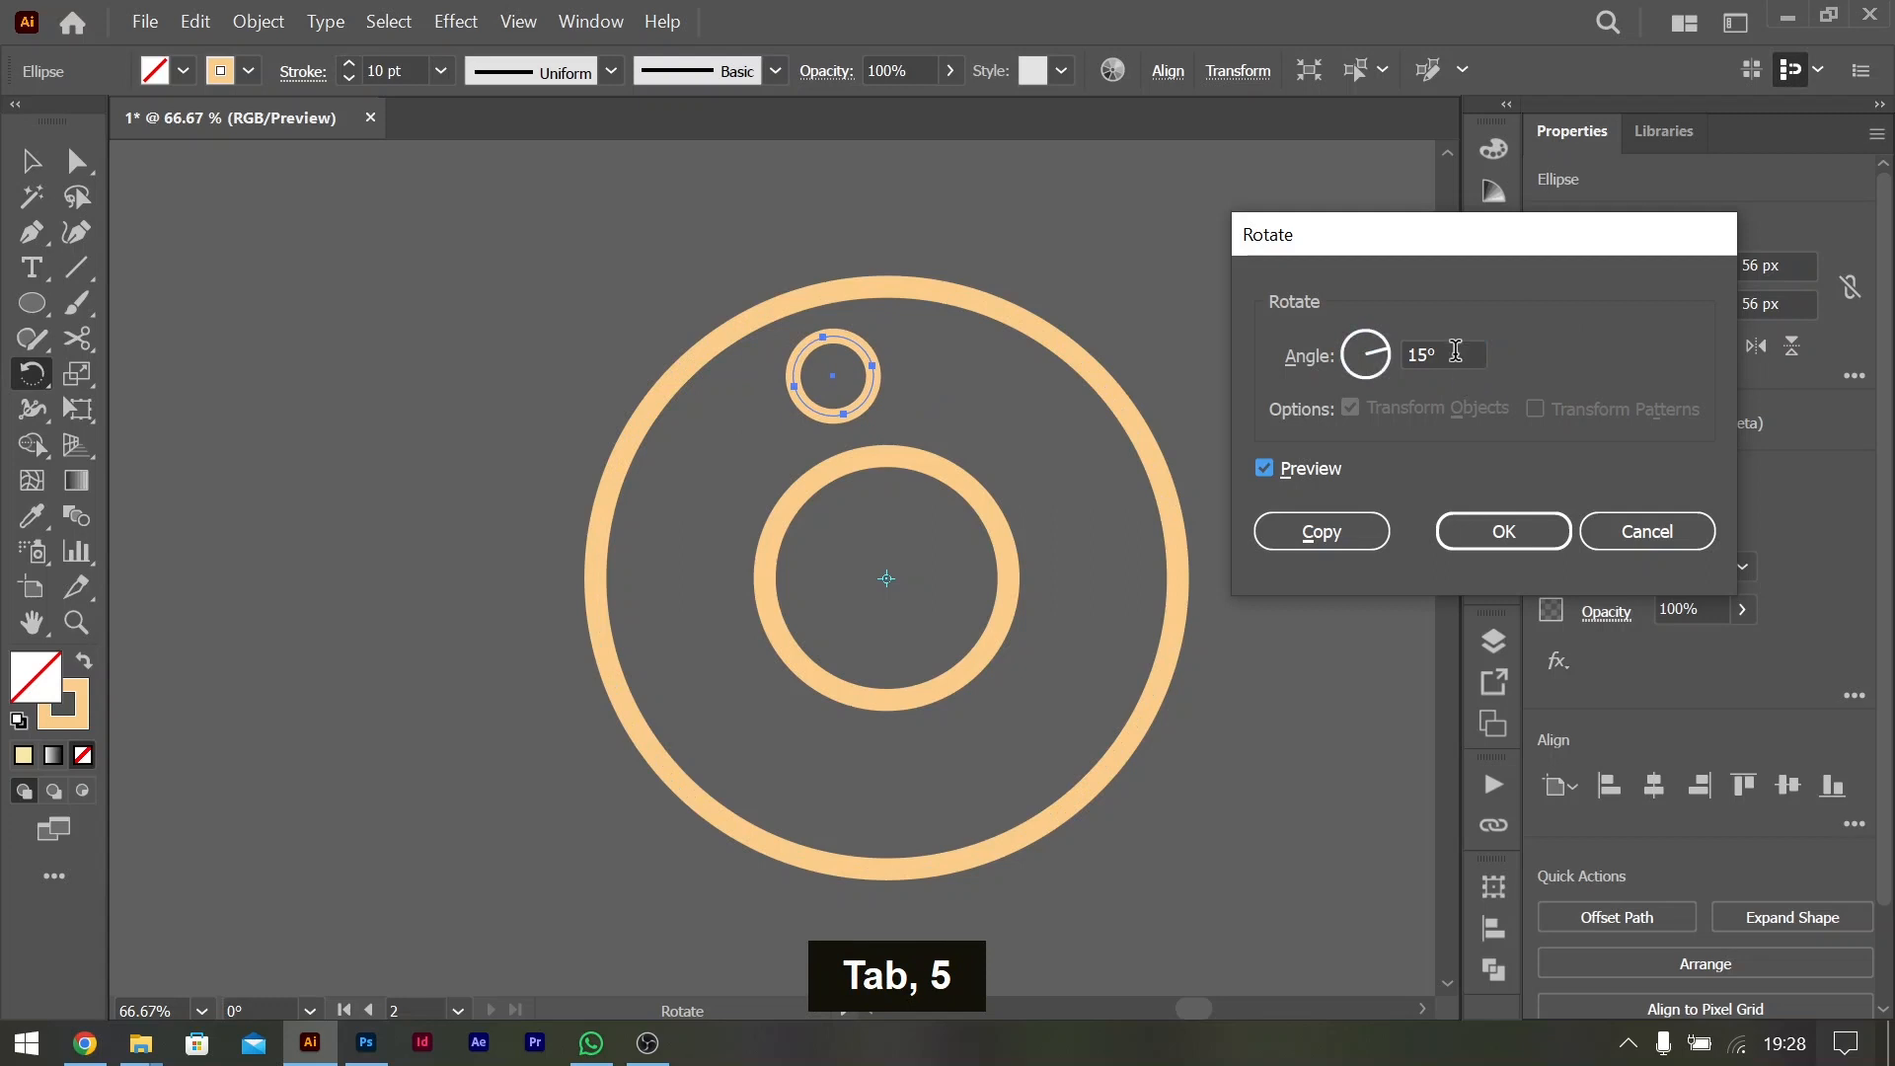
{"action": "left_click_drag", "start_coordinate": [1456, 361], "coordinate": [1372, 358]}
{"action": "type", "text": "25"}
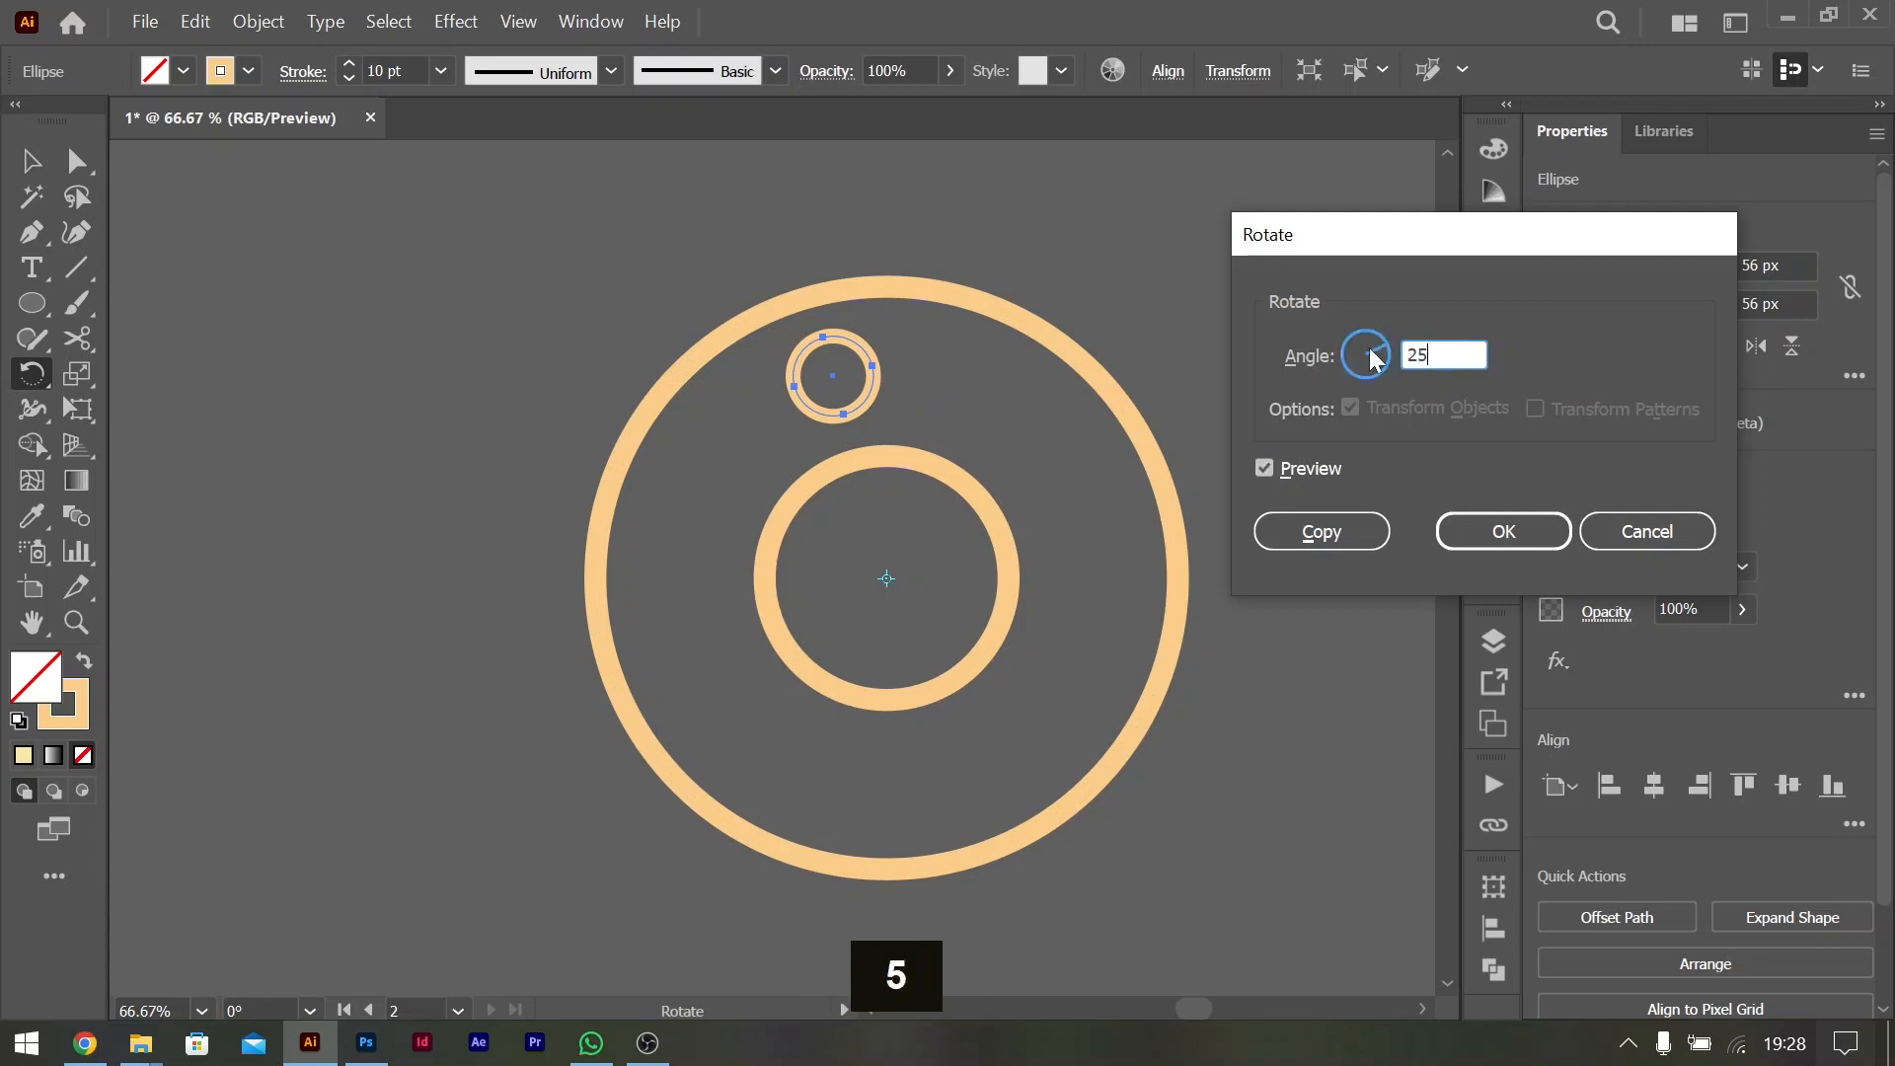
{"action": "key", "text": "Tab"}
{"action": "left_click", "coordinate": [1311, 537]}
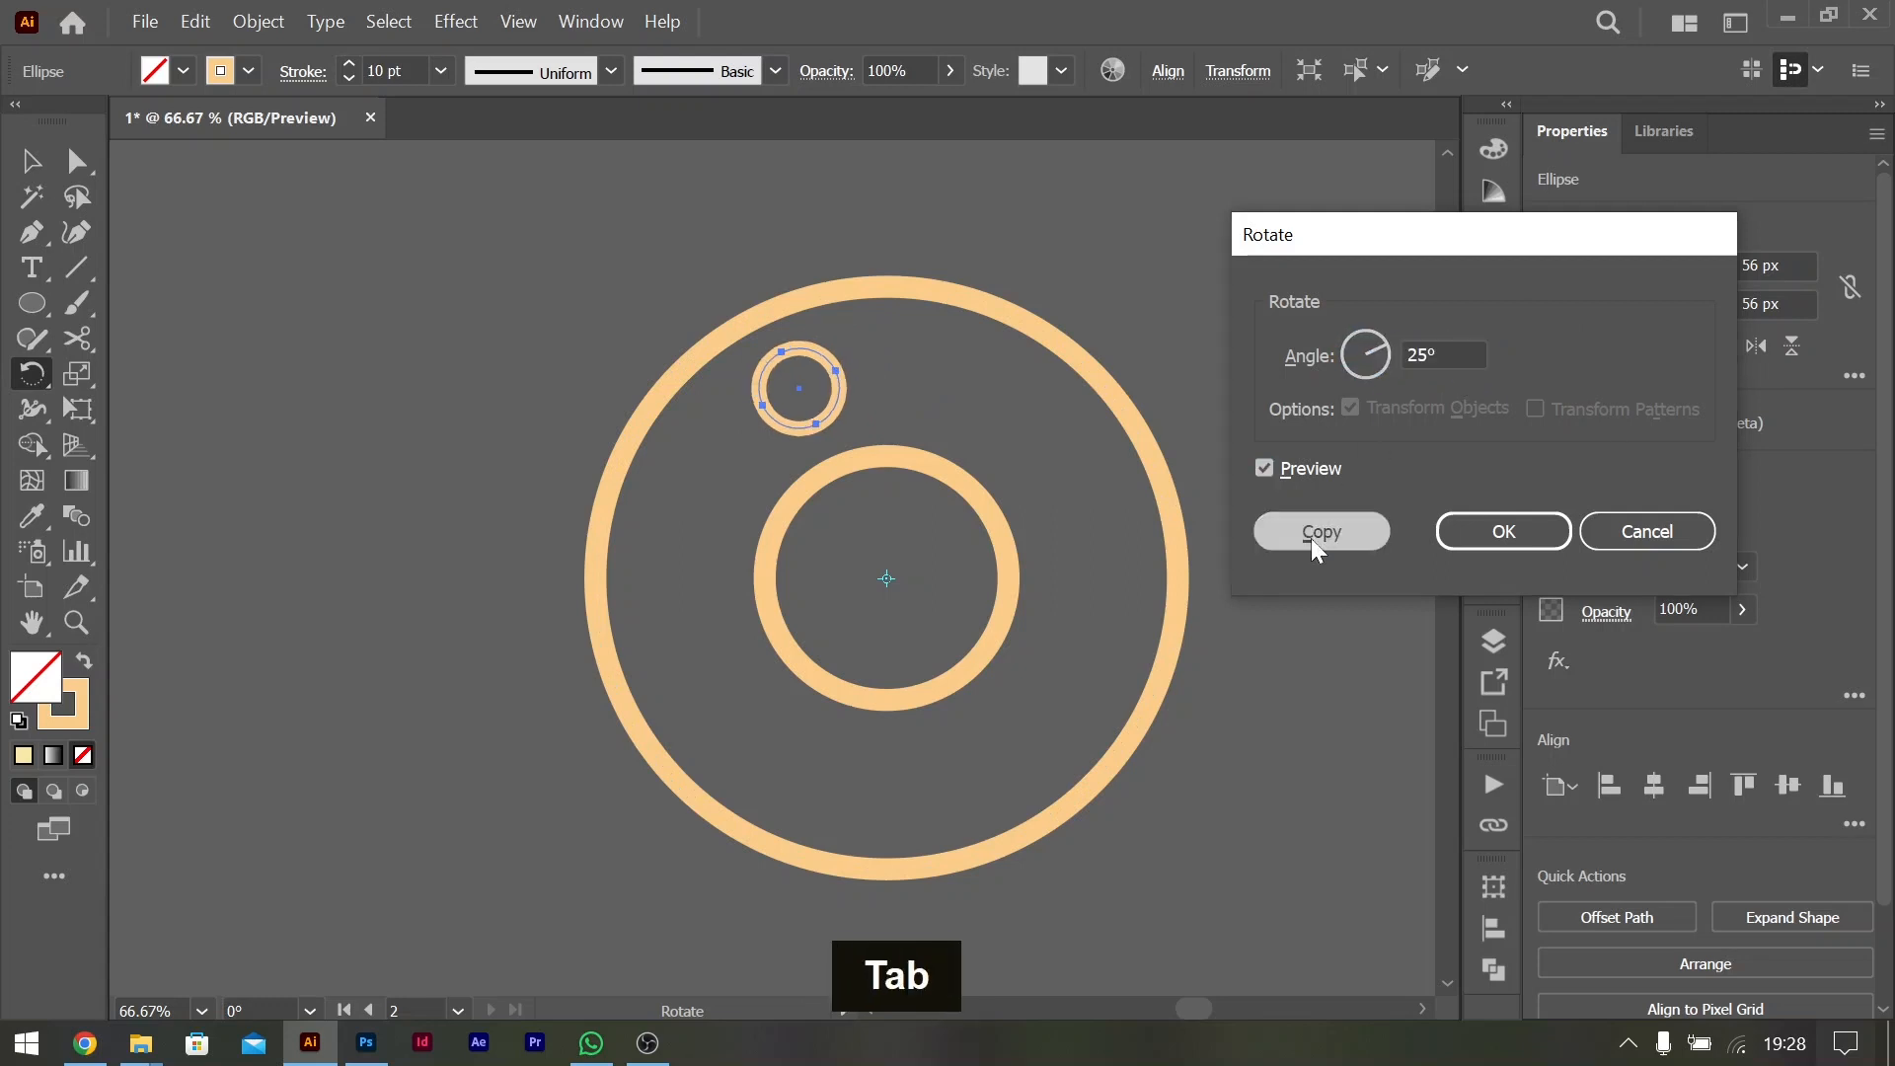
Repeat the 25° rotated copy of the small circle until the copies go all the way around the inner ring
{"action": "key", "text": "ctrl"}
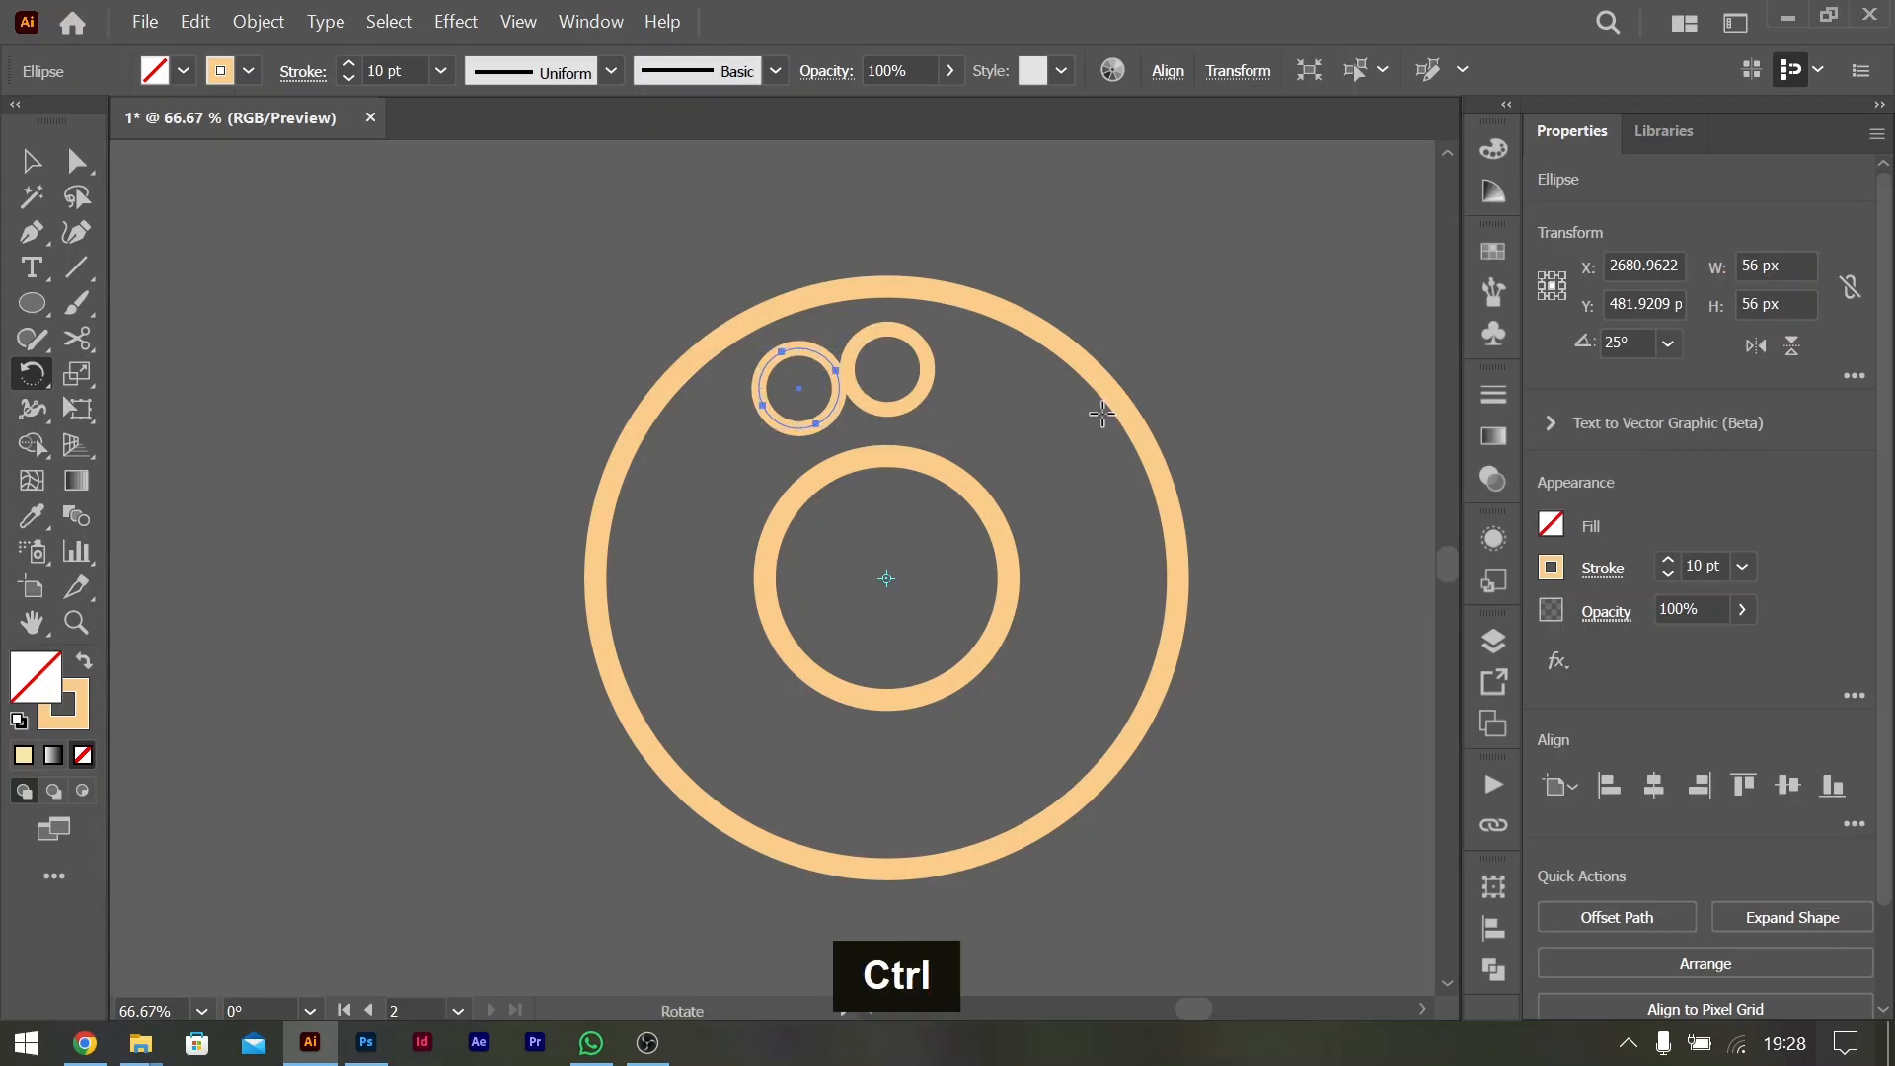
{"action": "key", "text": "ctrl+d"}
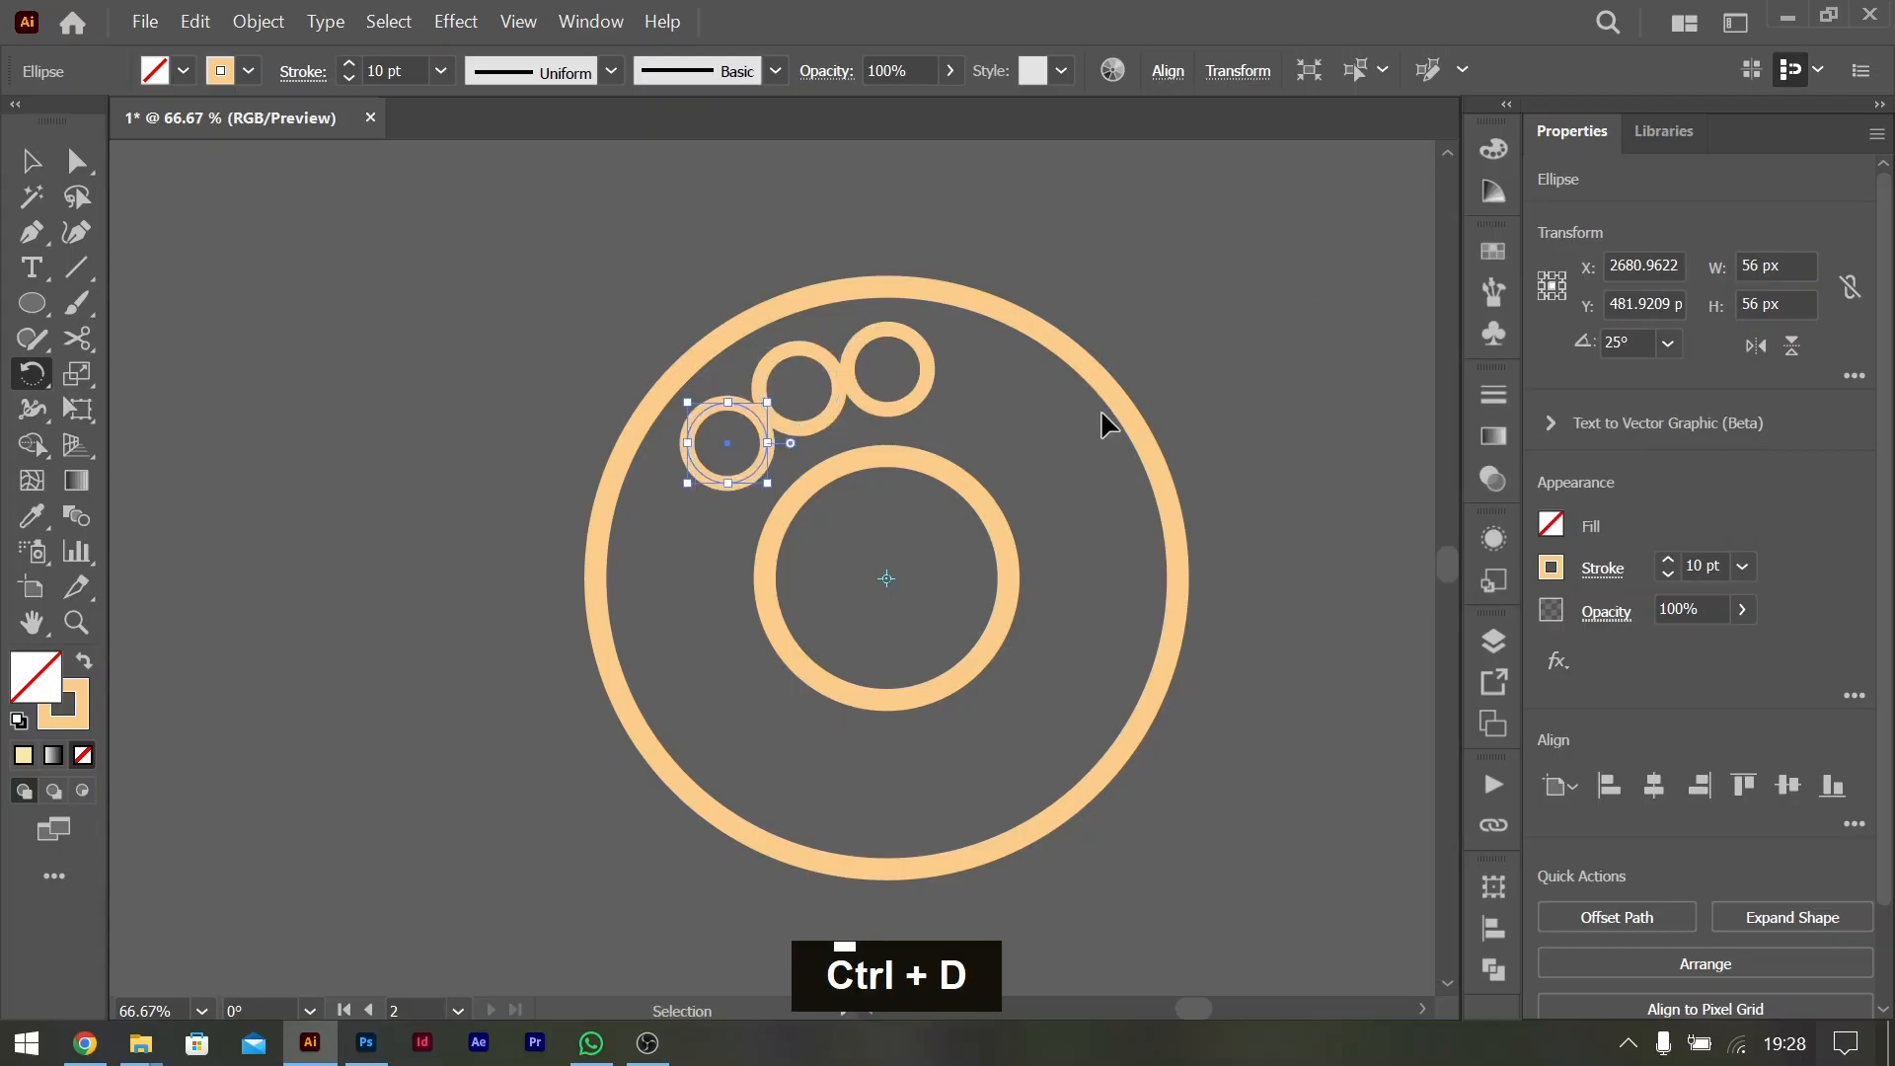
{"action": "key", "text": "ctrl+d"}
{"action": "key", "text": "ctrl+d"}
{"action": "key", "text": "ctrl+d"}
{"action": "key", "text": "ctrl+d"}
{"action": "key", "text": "ctrl+d"}
{"action": "key", "text": "ctrl+d"}
{"action": "key", "text": "ctrl+d"}
{"action": "key", "text": "ctrl+d"}
{"action": "key", "text": "ctrl+d"}
{"action": "key", "text": "ctrl+d"}
{"action": "key", "text": "ctrl+d"}
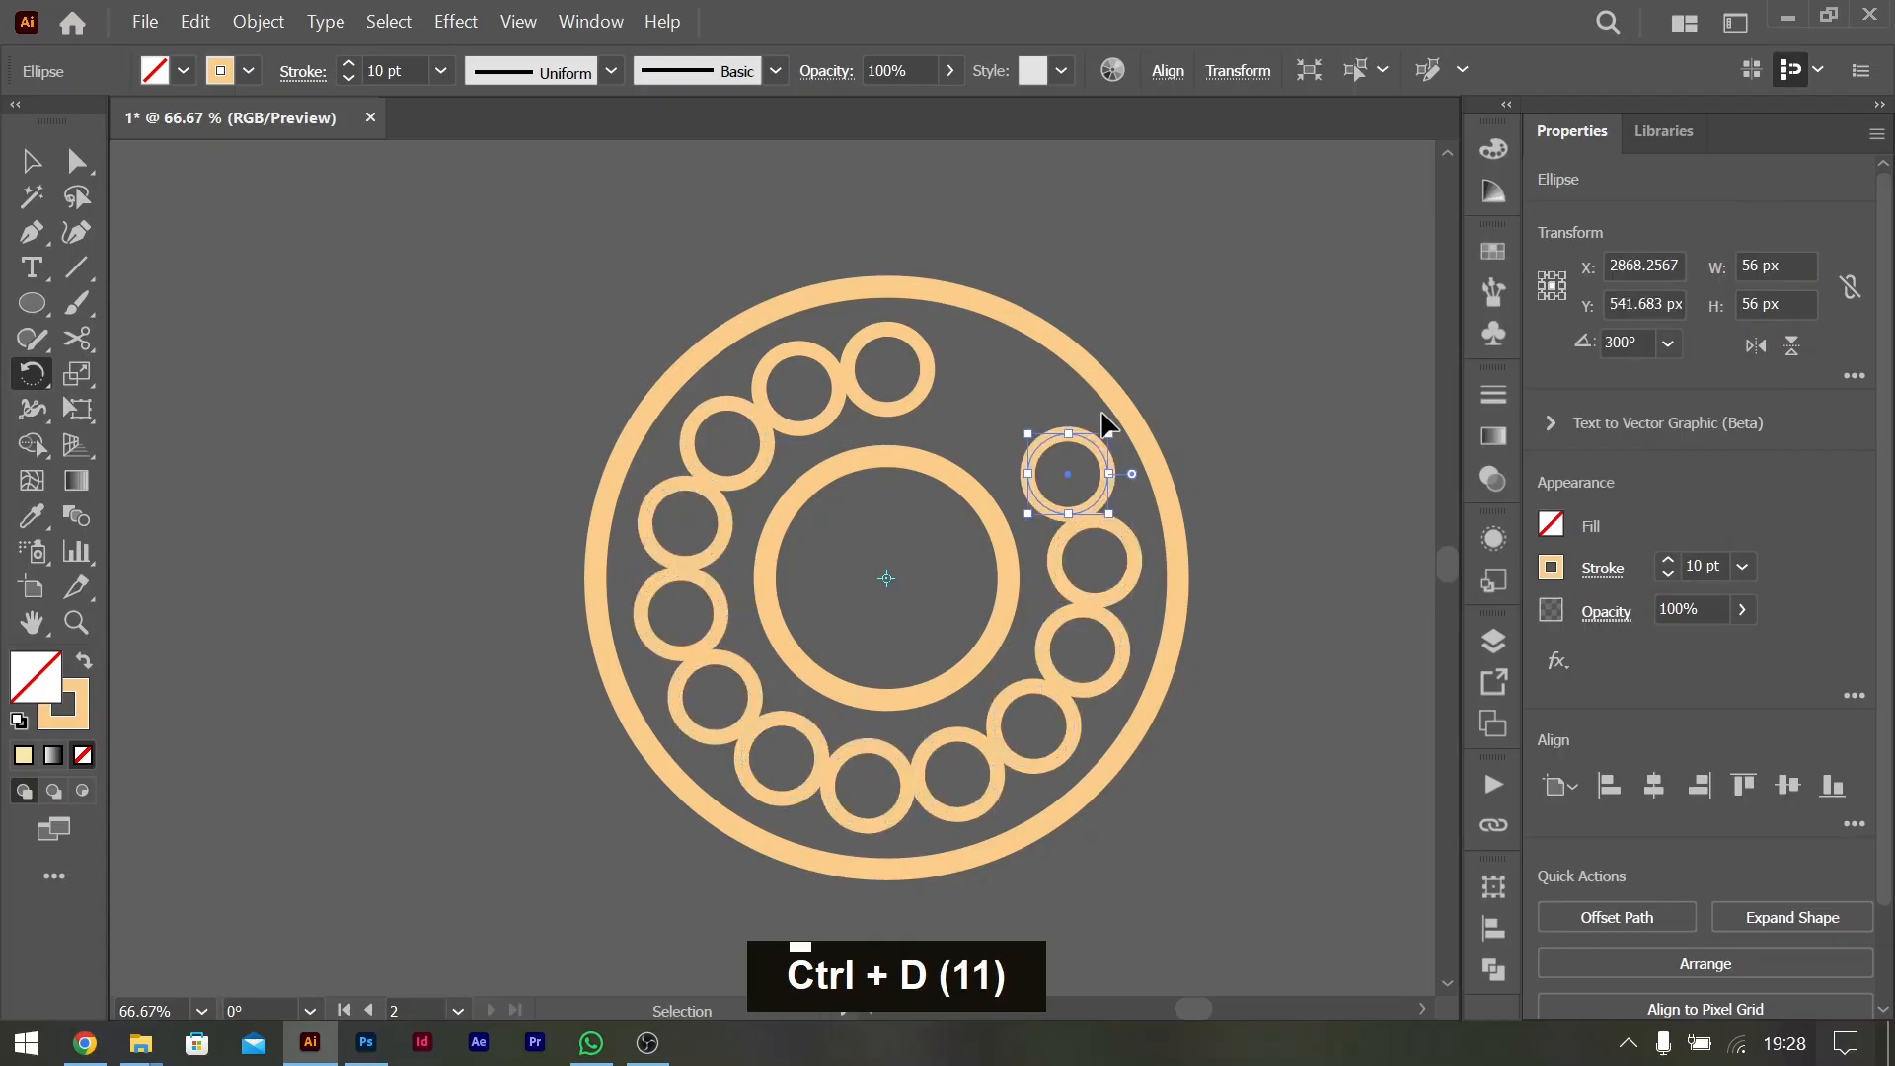
{"action": "key", "text": "ctrl+d"}
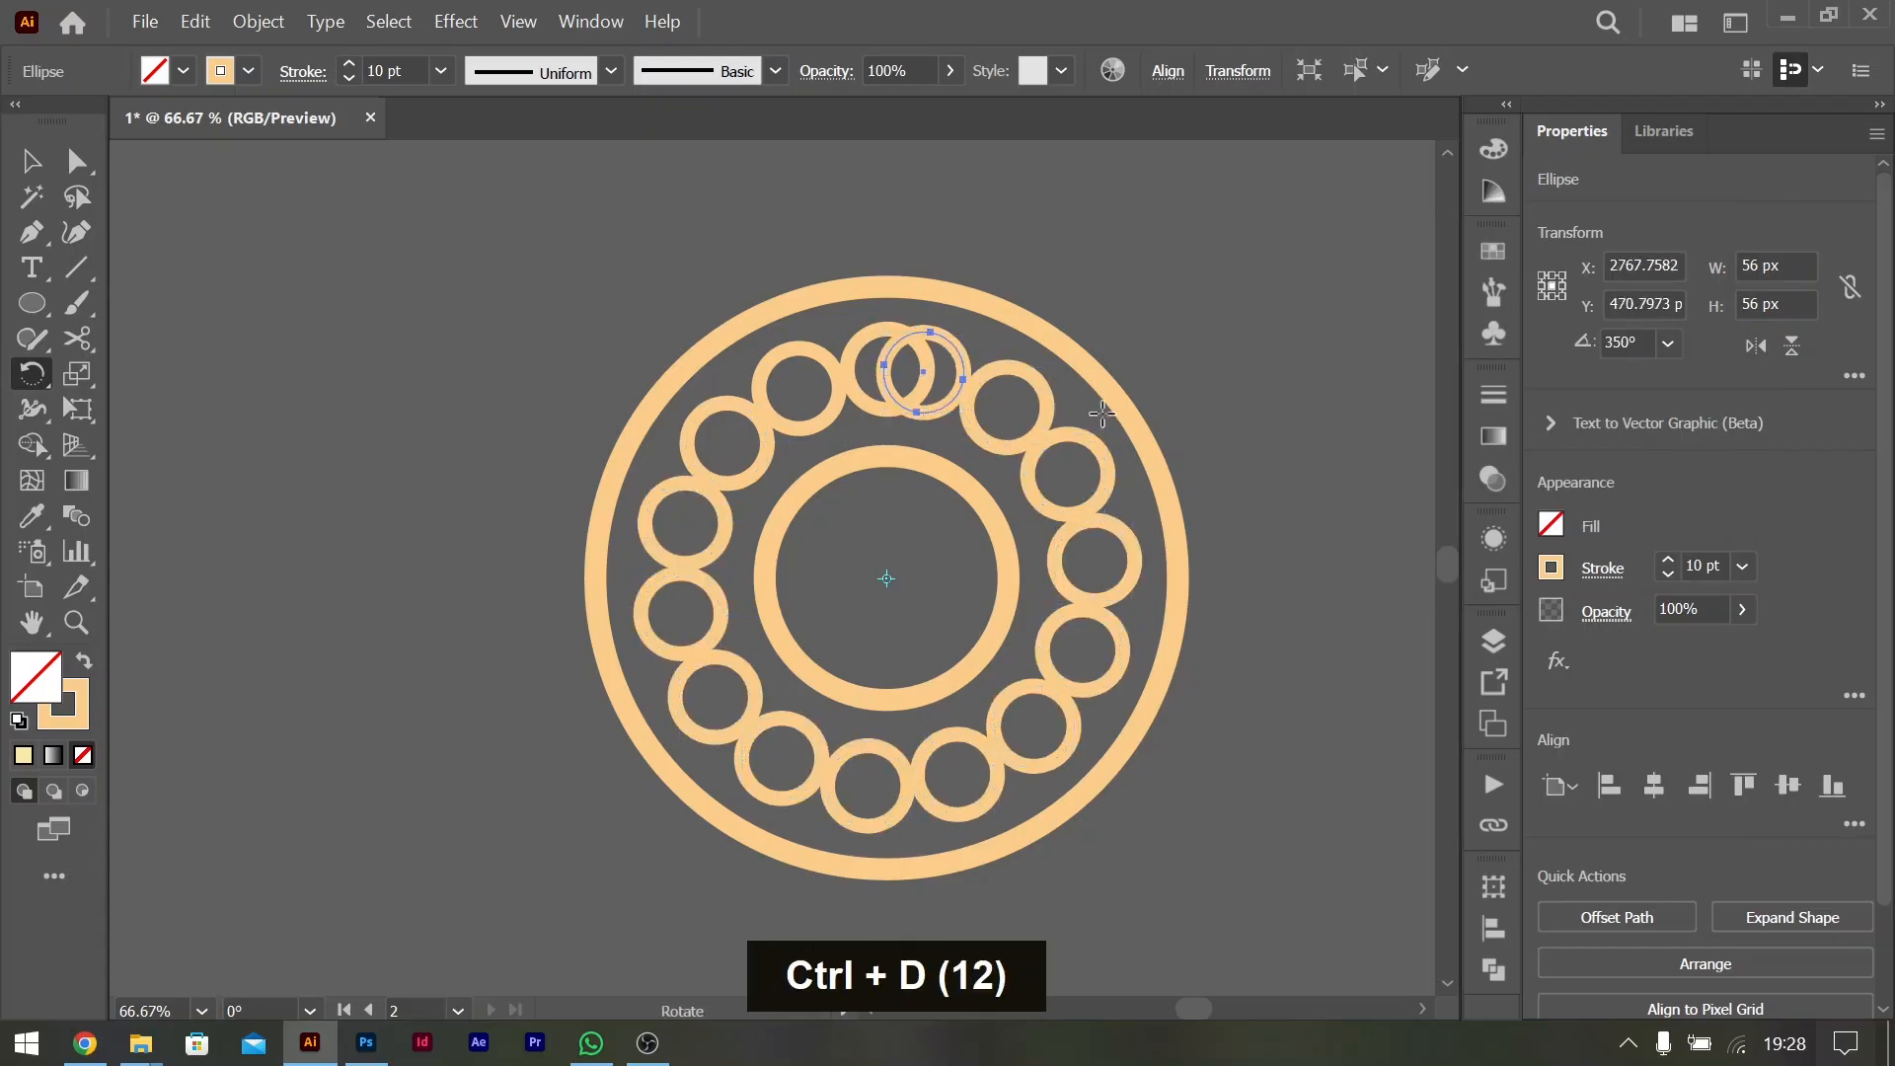
{"action": "left_click", "coordinate": [30, 160]}
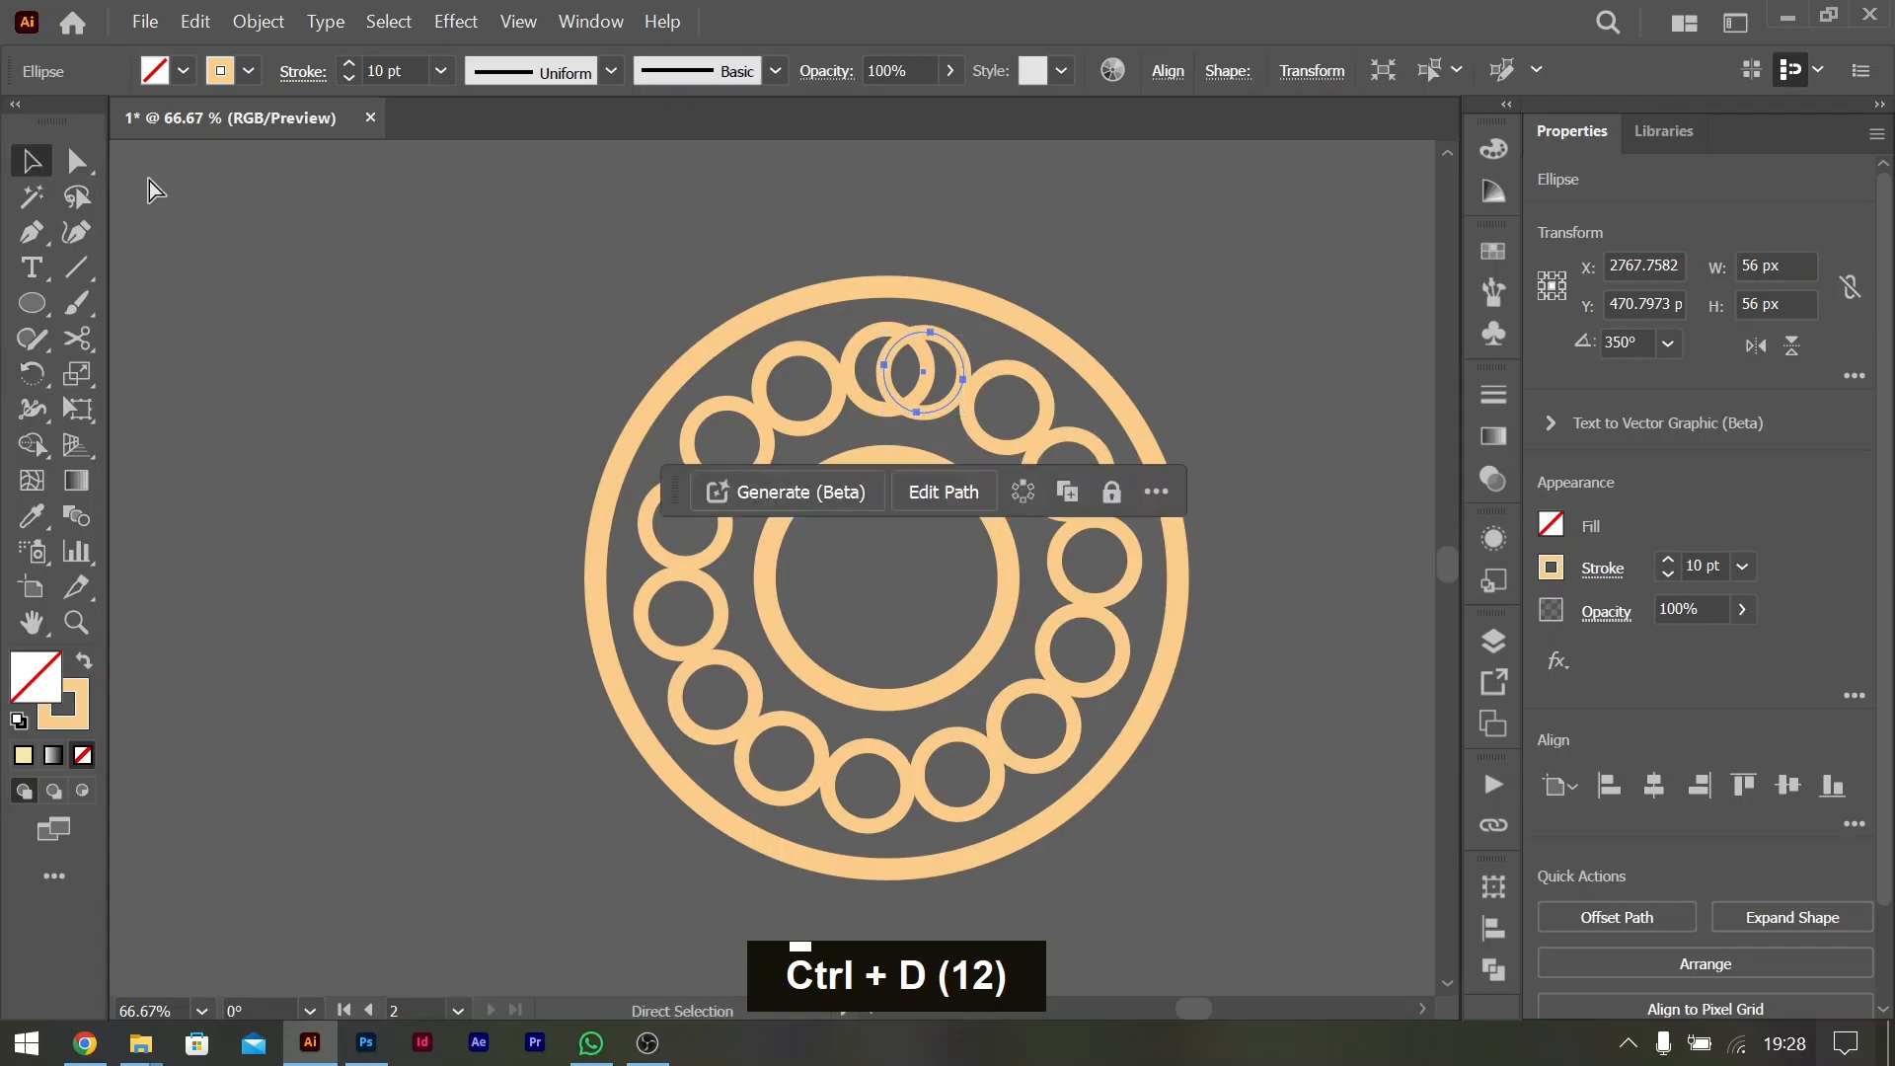
Undo all the 25° rotated copies so only the original small circle above the inner ring remains
{"action": "key", "text": "ctrl+z"}
{"action": "key", "text": "ctrl+z"}
{"action": "key", "text": "ctrl+z"}
{"action": "key", "text": "ctrl+z"}
{"action": "key", "text": "ctrl+z"}
{"action": "key", "text": "ctrl+z"}
{"action": "key", "text": "ctrl+z"}
{"action": "key", "text": "ctrl+z"}
{"action": "key", "text": "ctrl+z"}
{"action": "key", "text": "ctrl+z"}
{"action": "key", "text": "ctrl+z"}
{"action": "key", "text": "ctrl+z"}
{"action": "key", "text": "ctrl+z"}
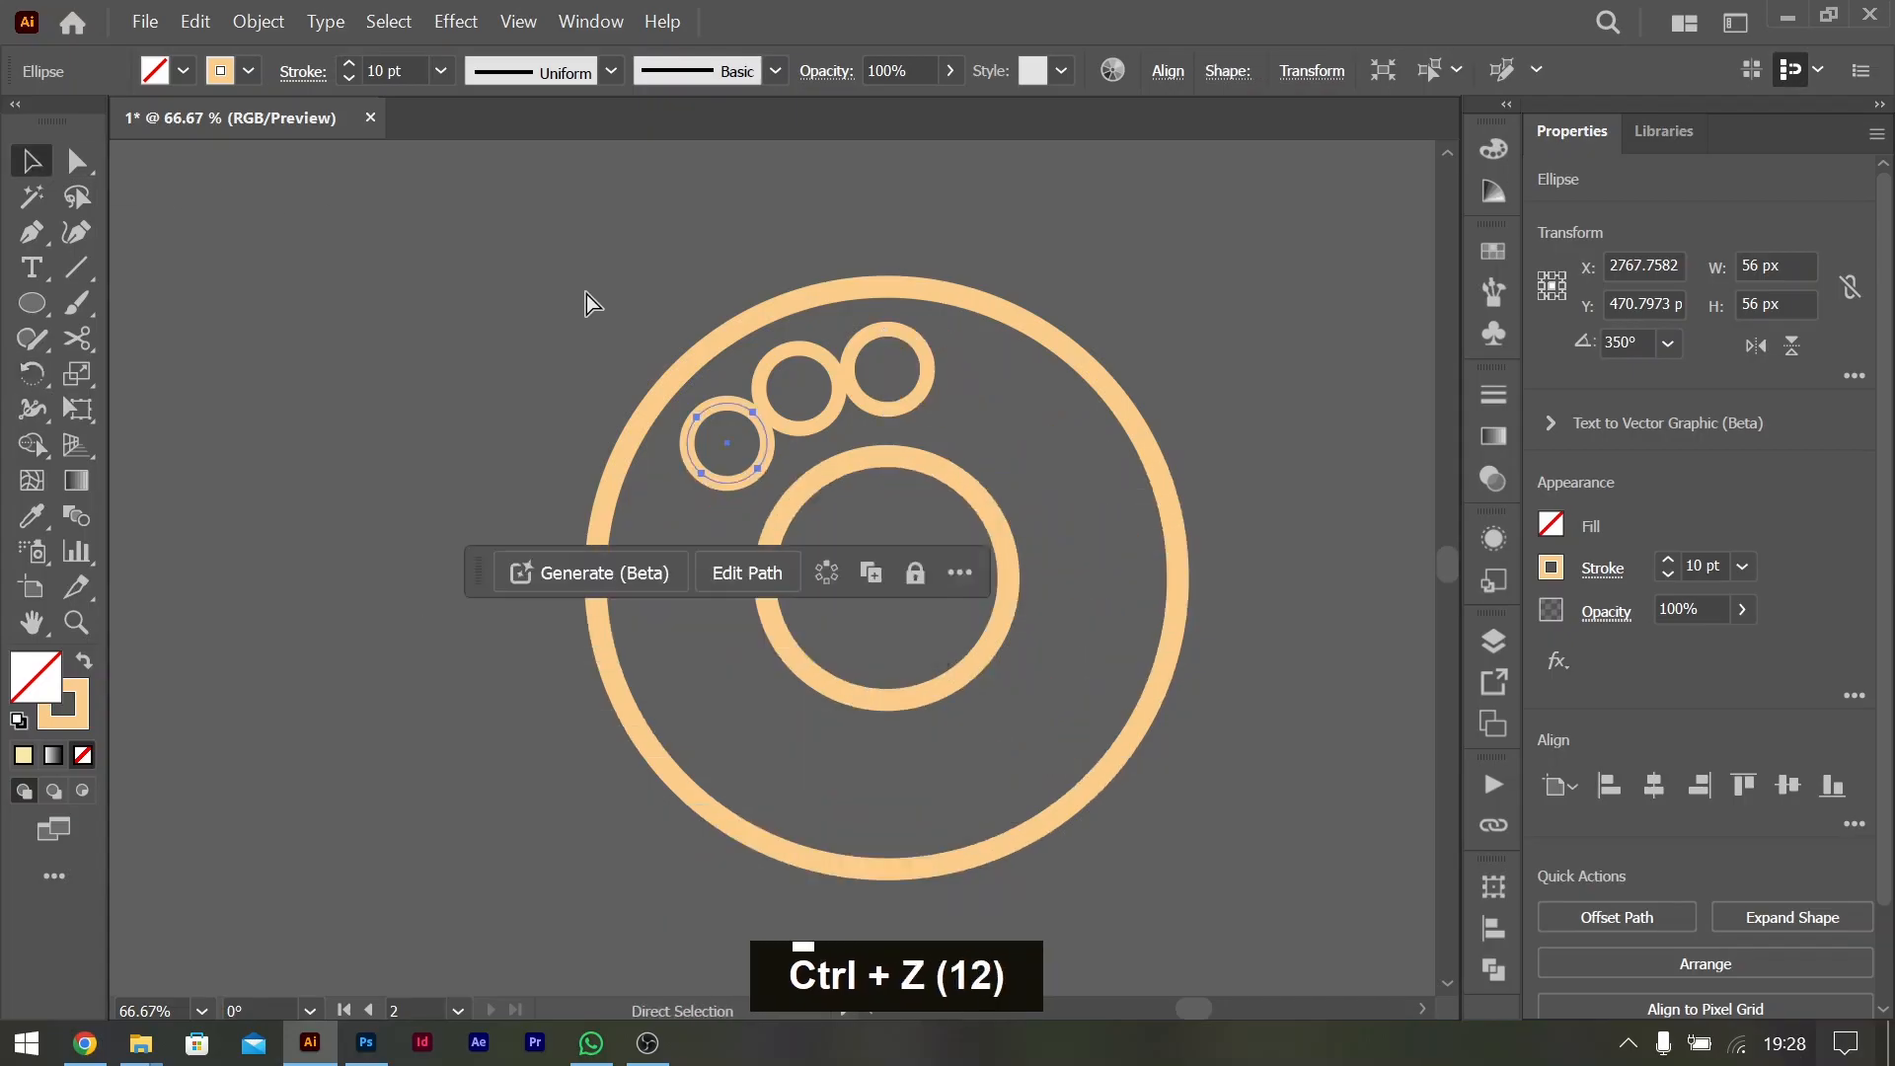
{"action": "key", "text": "ctrl+z"}
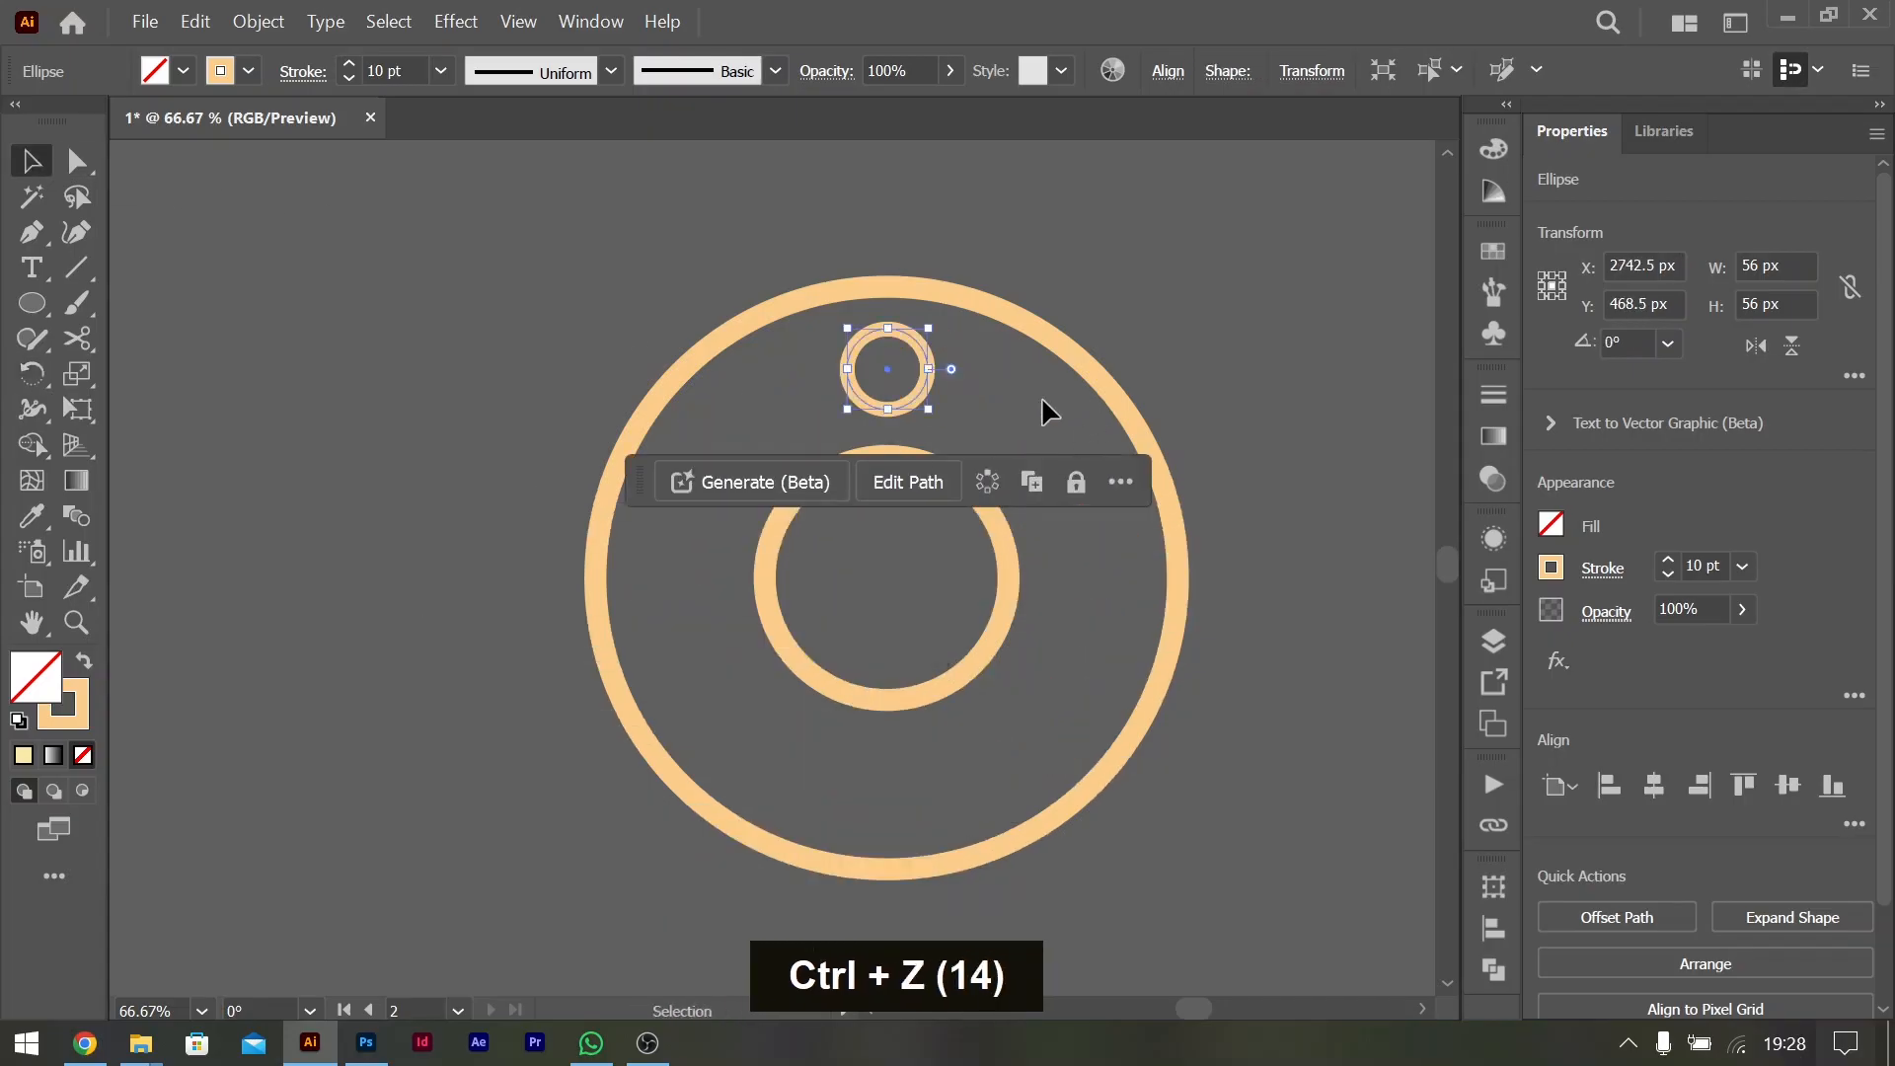
Create a copy of the small circle rotated 30° around the common center of the two rings
{"action": "key", "text": "r"}
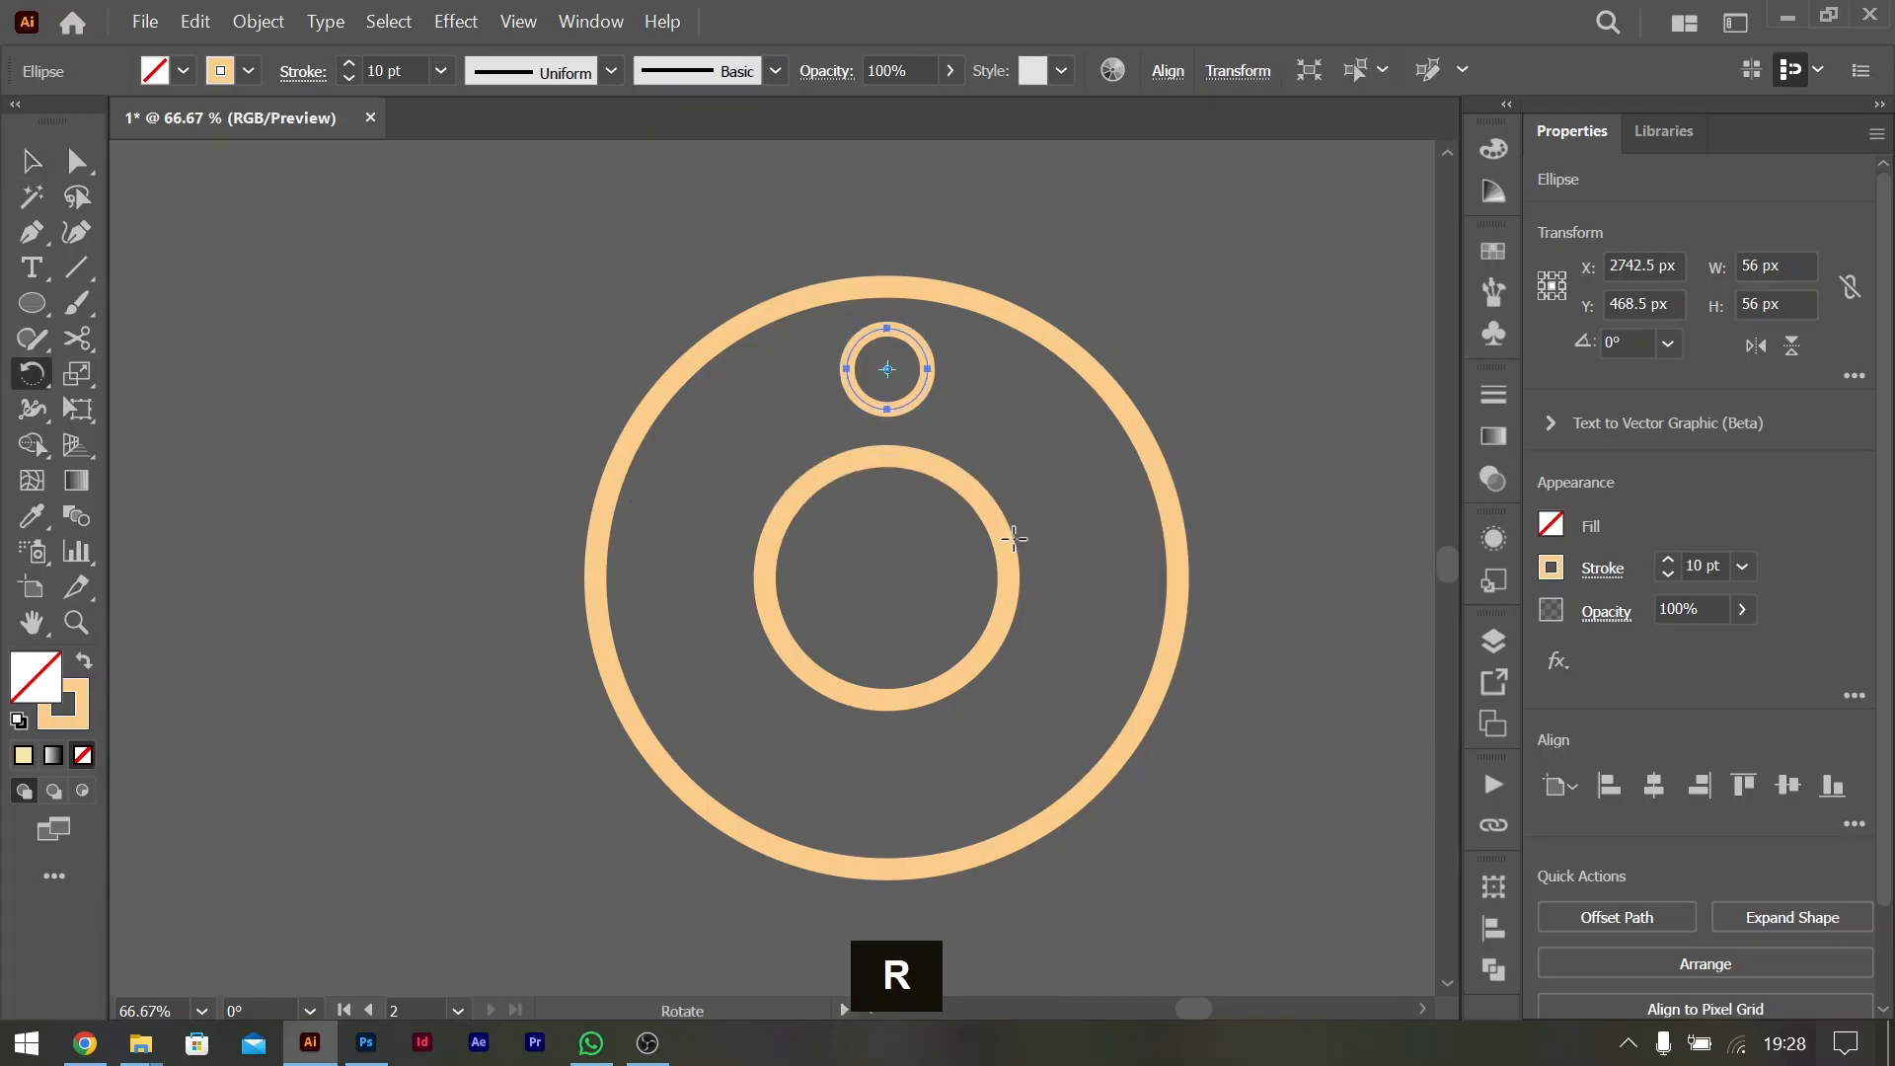
{"action": "left_click", "coordinate": [887, 576], "text": "alt"}
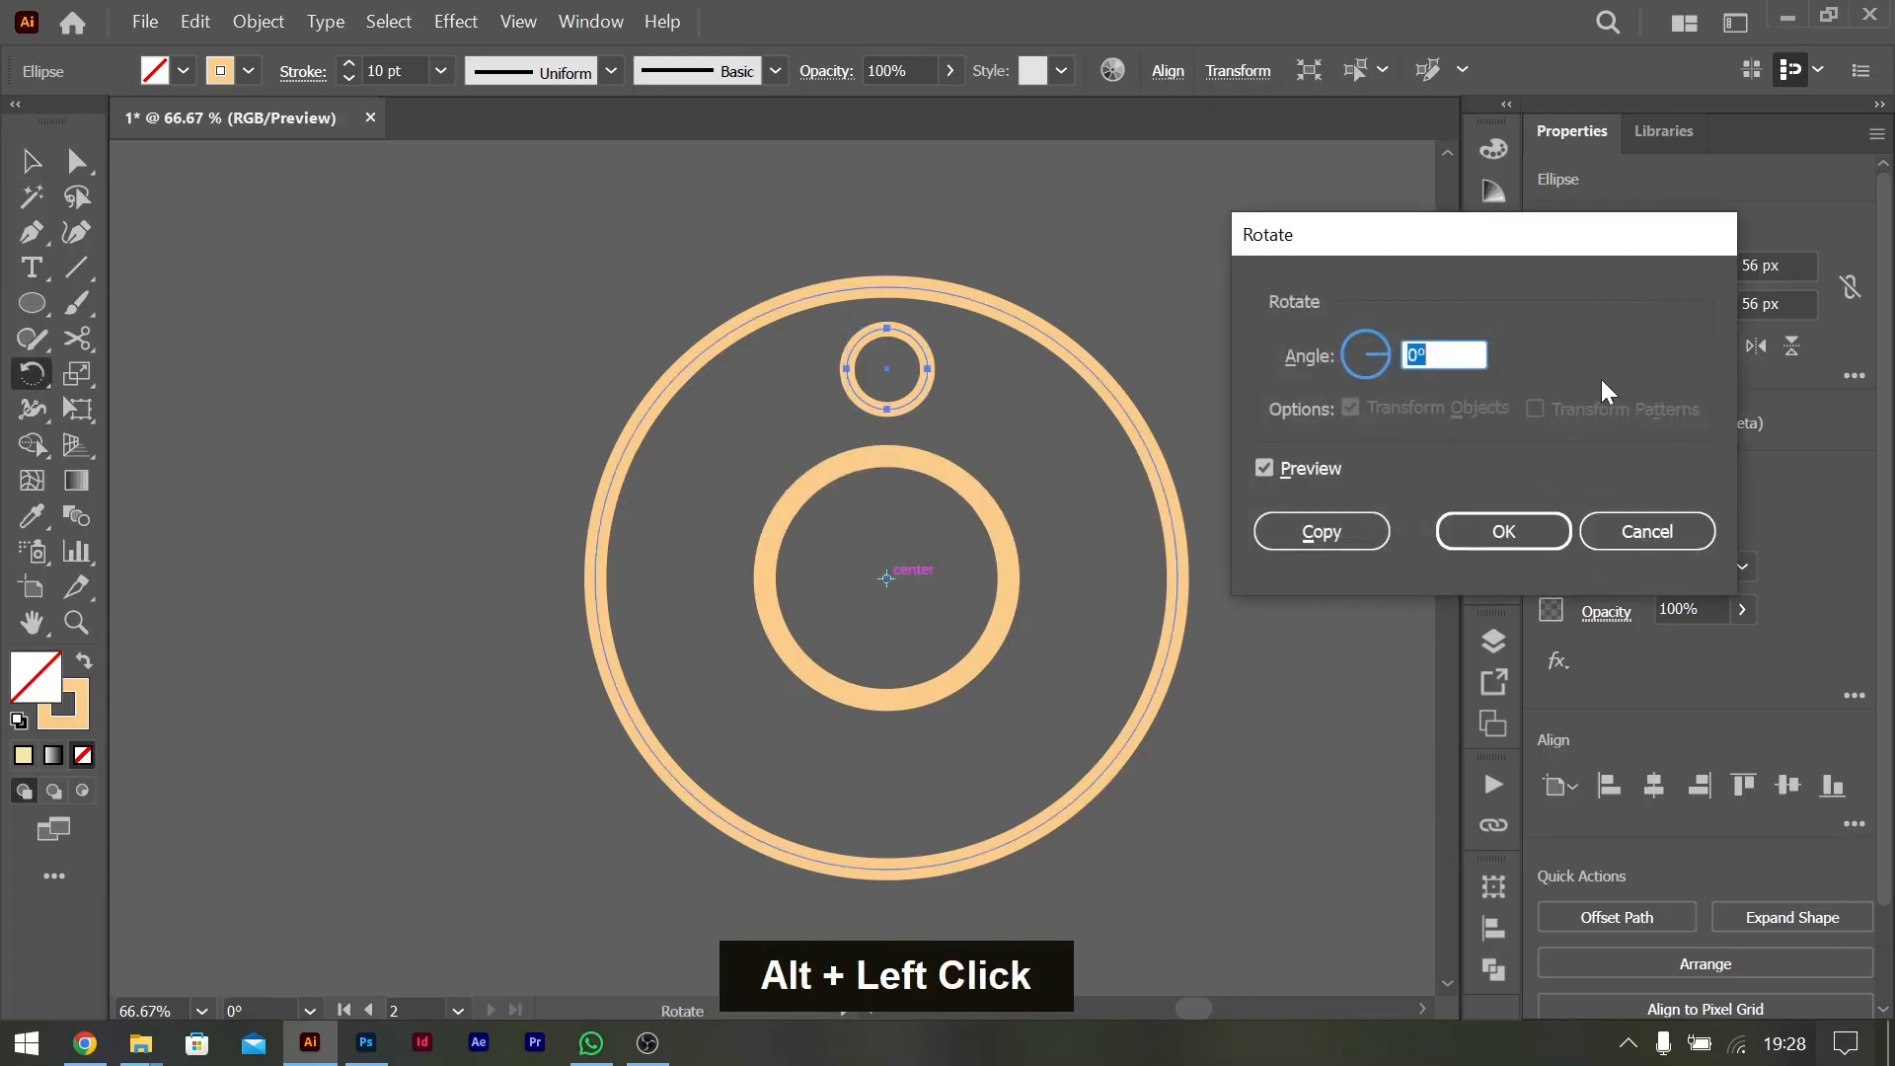
{"action": "type", "text": "30"}
{"action": "key", "text": "Tab"}
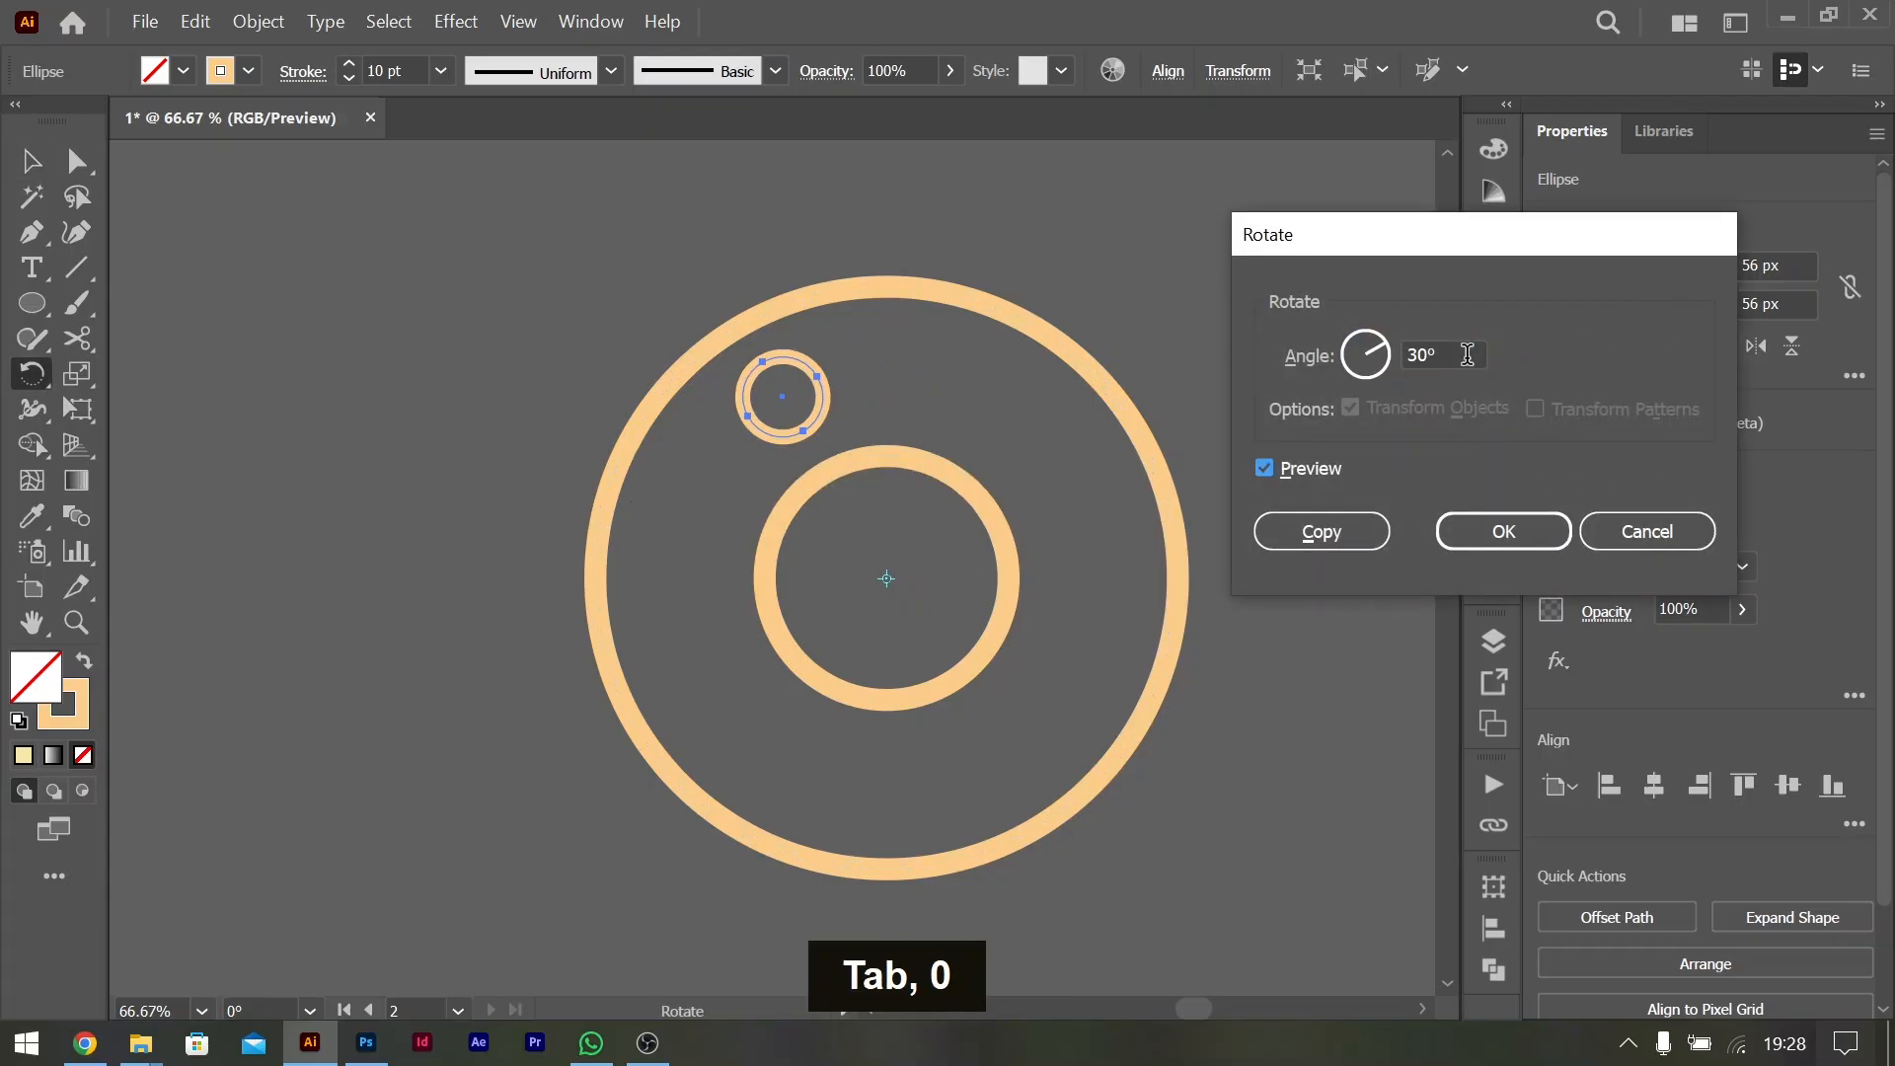
{"action": "left_click", "coordinate": [1298, 529]}
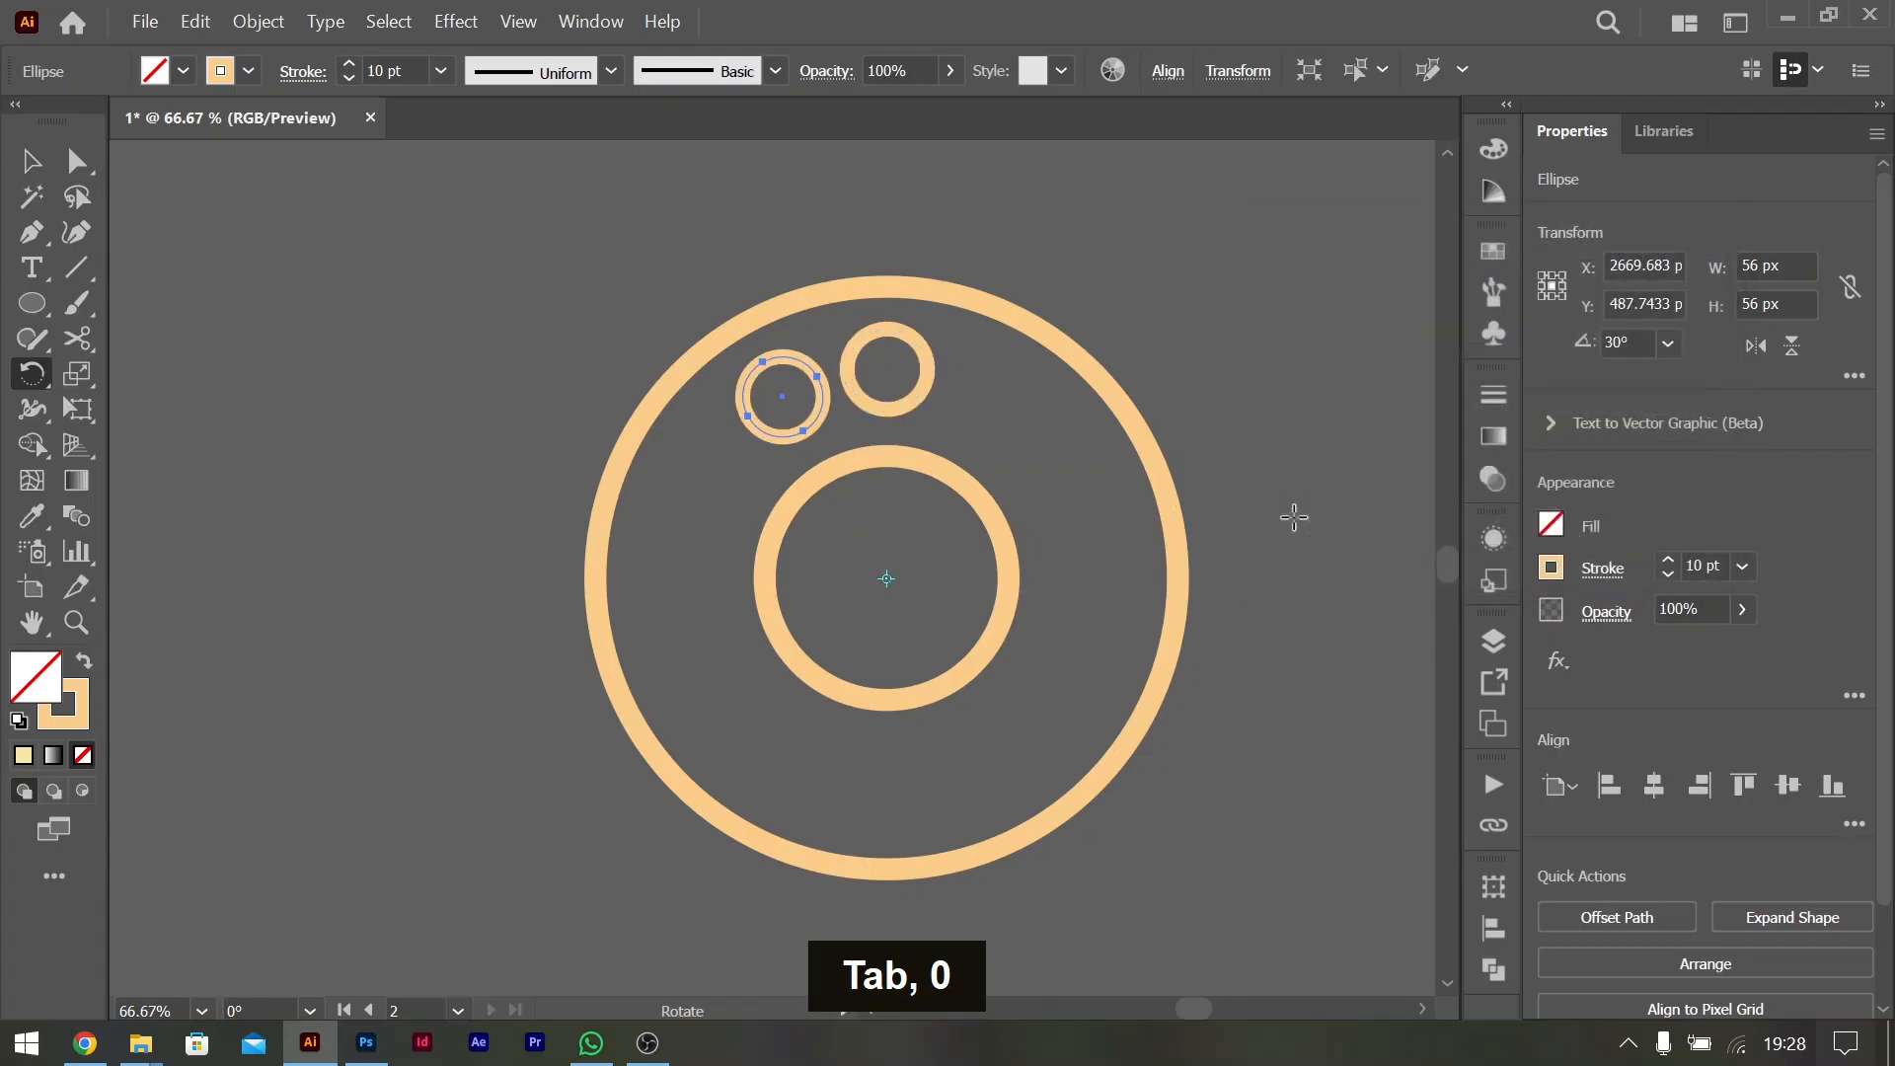
Repeat the 30° rotated copy ten more times to complete a circle of twelve small circles between the rings
{"action": "key", "text": "ctrl"}
{"action": "key", "text": "ctrl+d"}
{"action": "key", "text": "ctrl+d"}
{"action": "key", "text": "ctrl+d"}
{"action": "key", "text": "ctrl+d"}
{"action": "key", "text": "ctrl+d"}
{"action": "key", "text": "ctrl+d"}
{"action": "key", "text": "ctrl+d"}
{"action": "key", "text": "ctrl+d"}
{"action": "key", "text": "ctrl+d"}
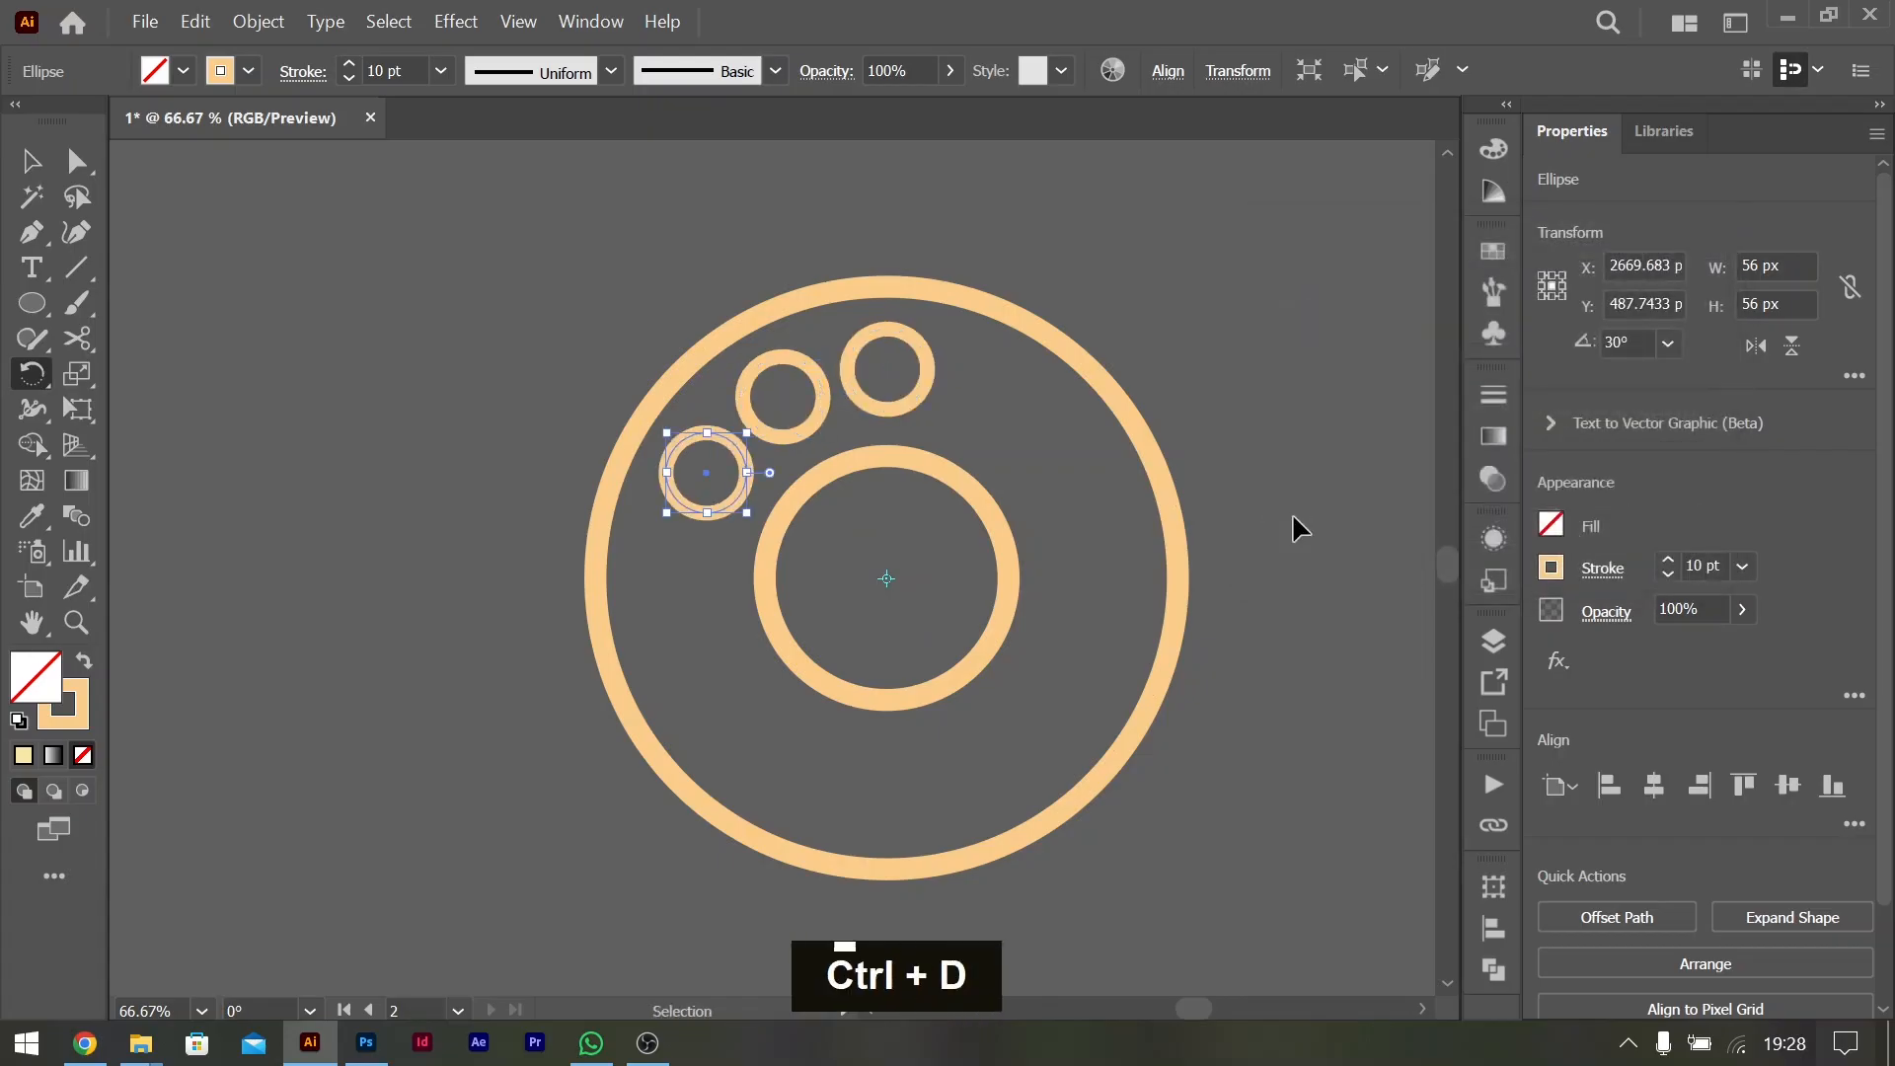
{"action": "key", "text": "ctrl+d"}
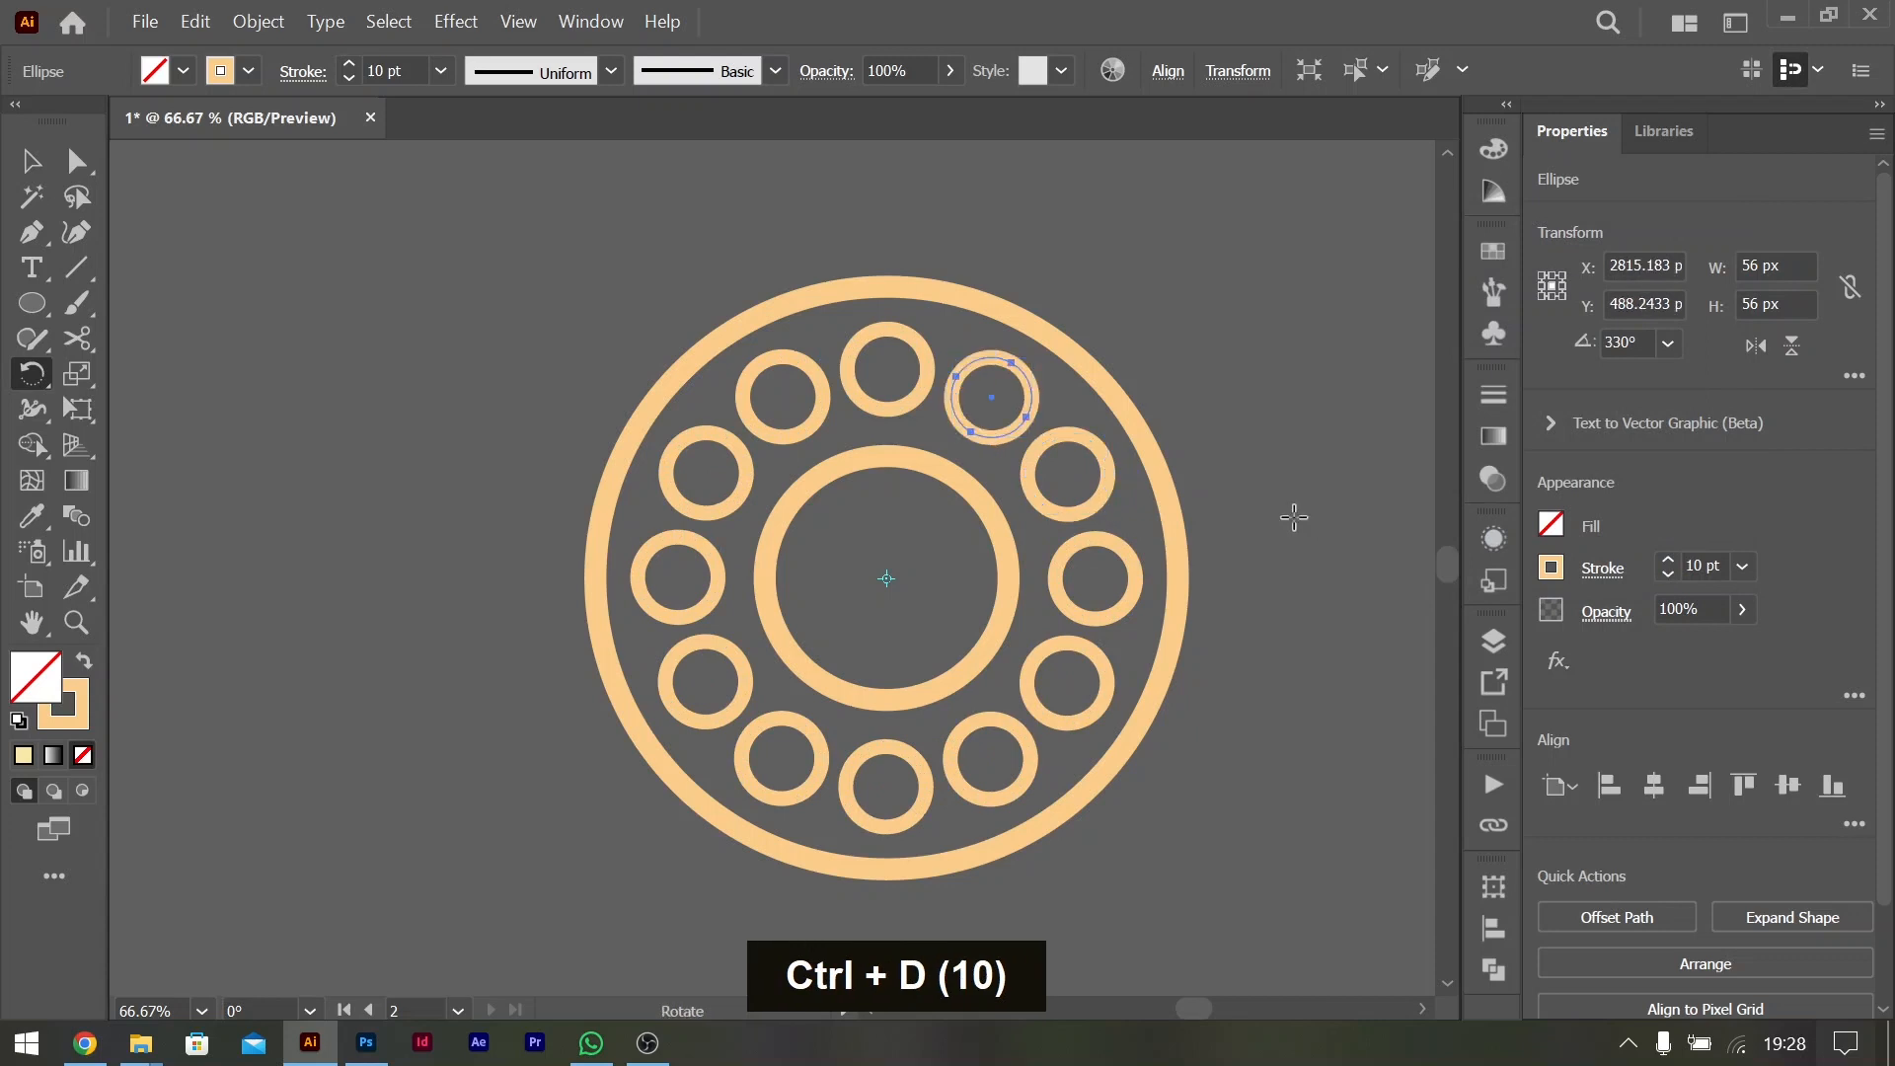
Select the twelve small circles without the two rings and set their stroke weight to 20 pt
{"action": "left_click", "coordinate": [31, 160]}
{"action": "key", "text": "ctrl+a"}
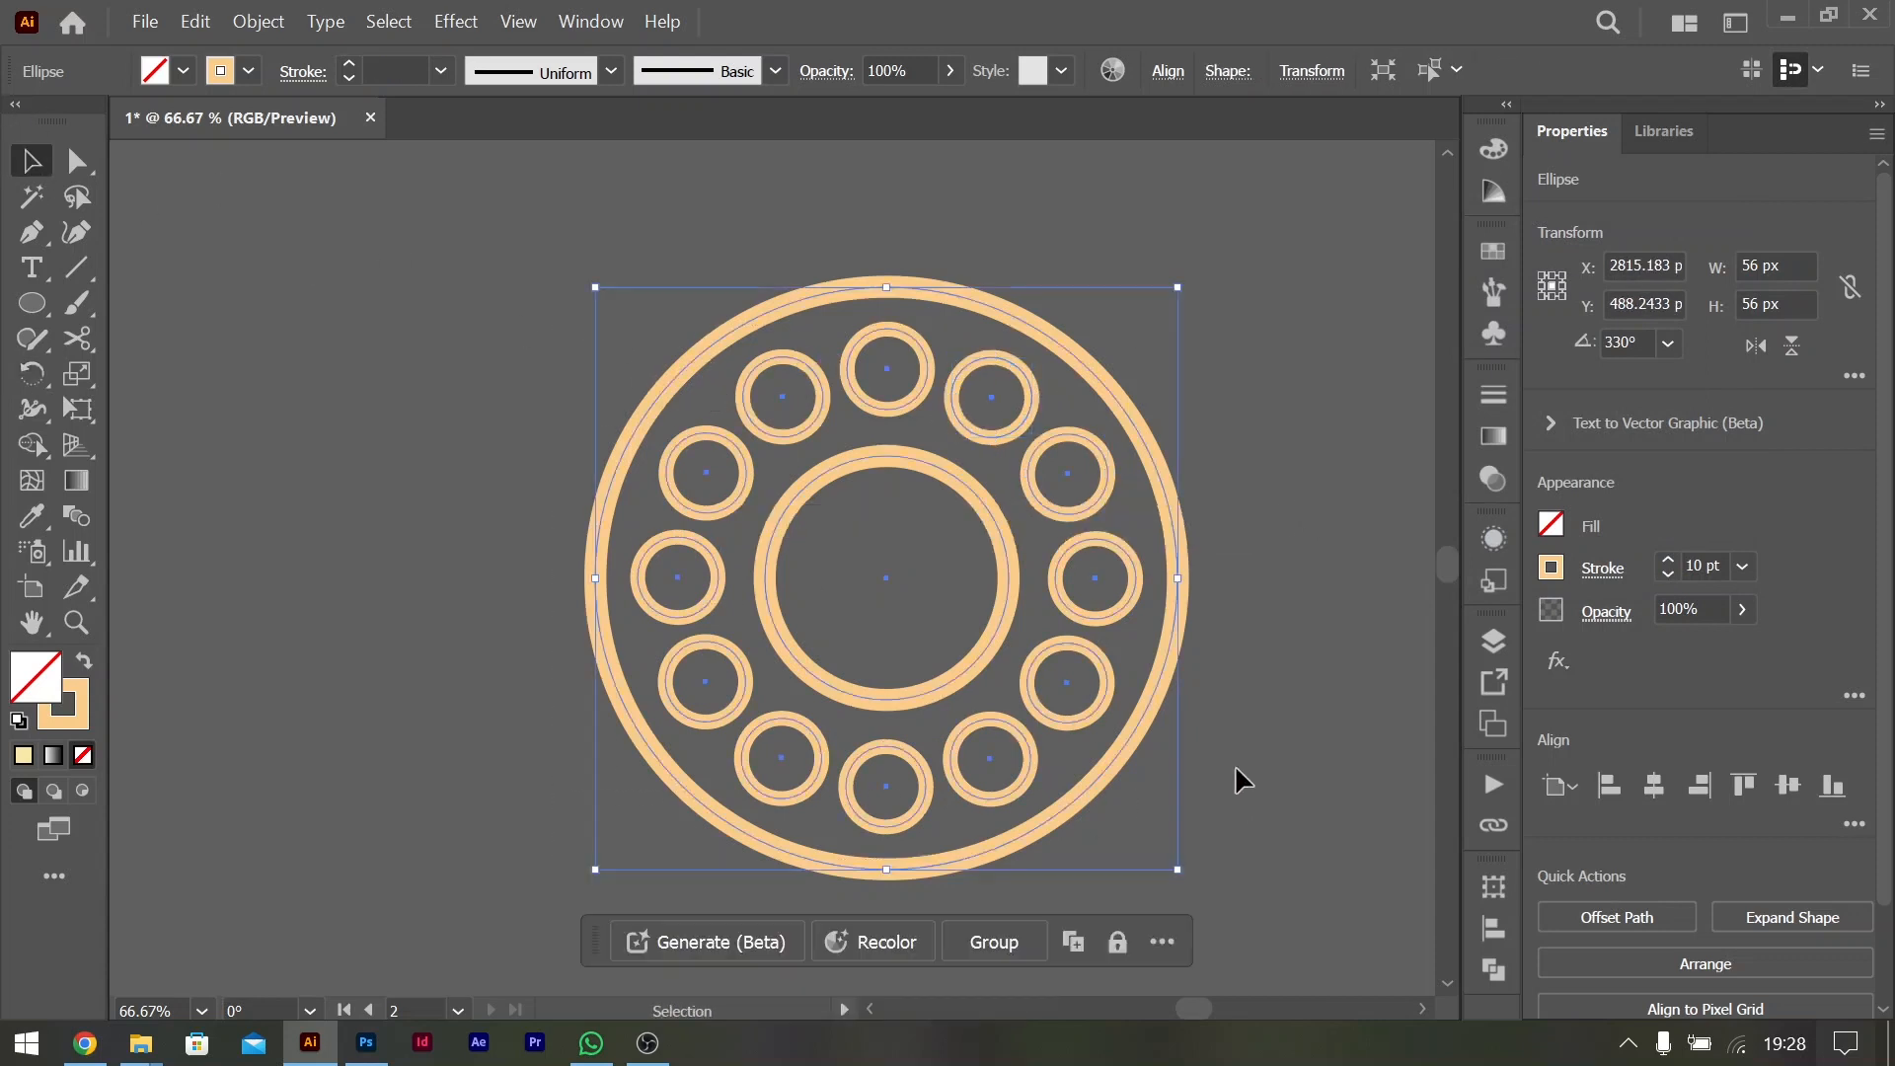
{"action": "left_click", "coordinate": [1175, 608], "text": "shift"}
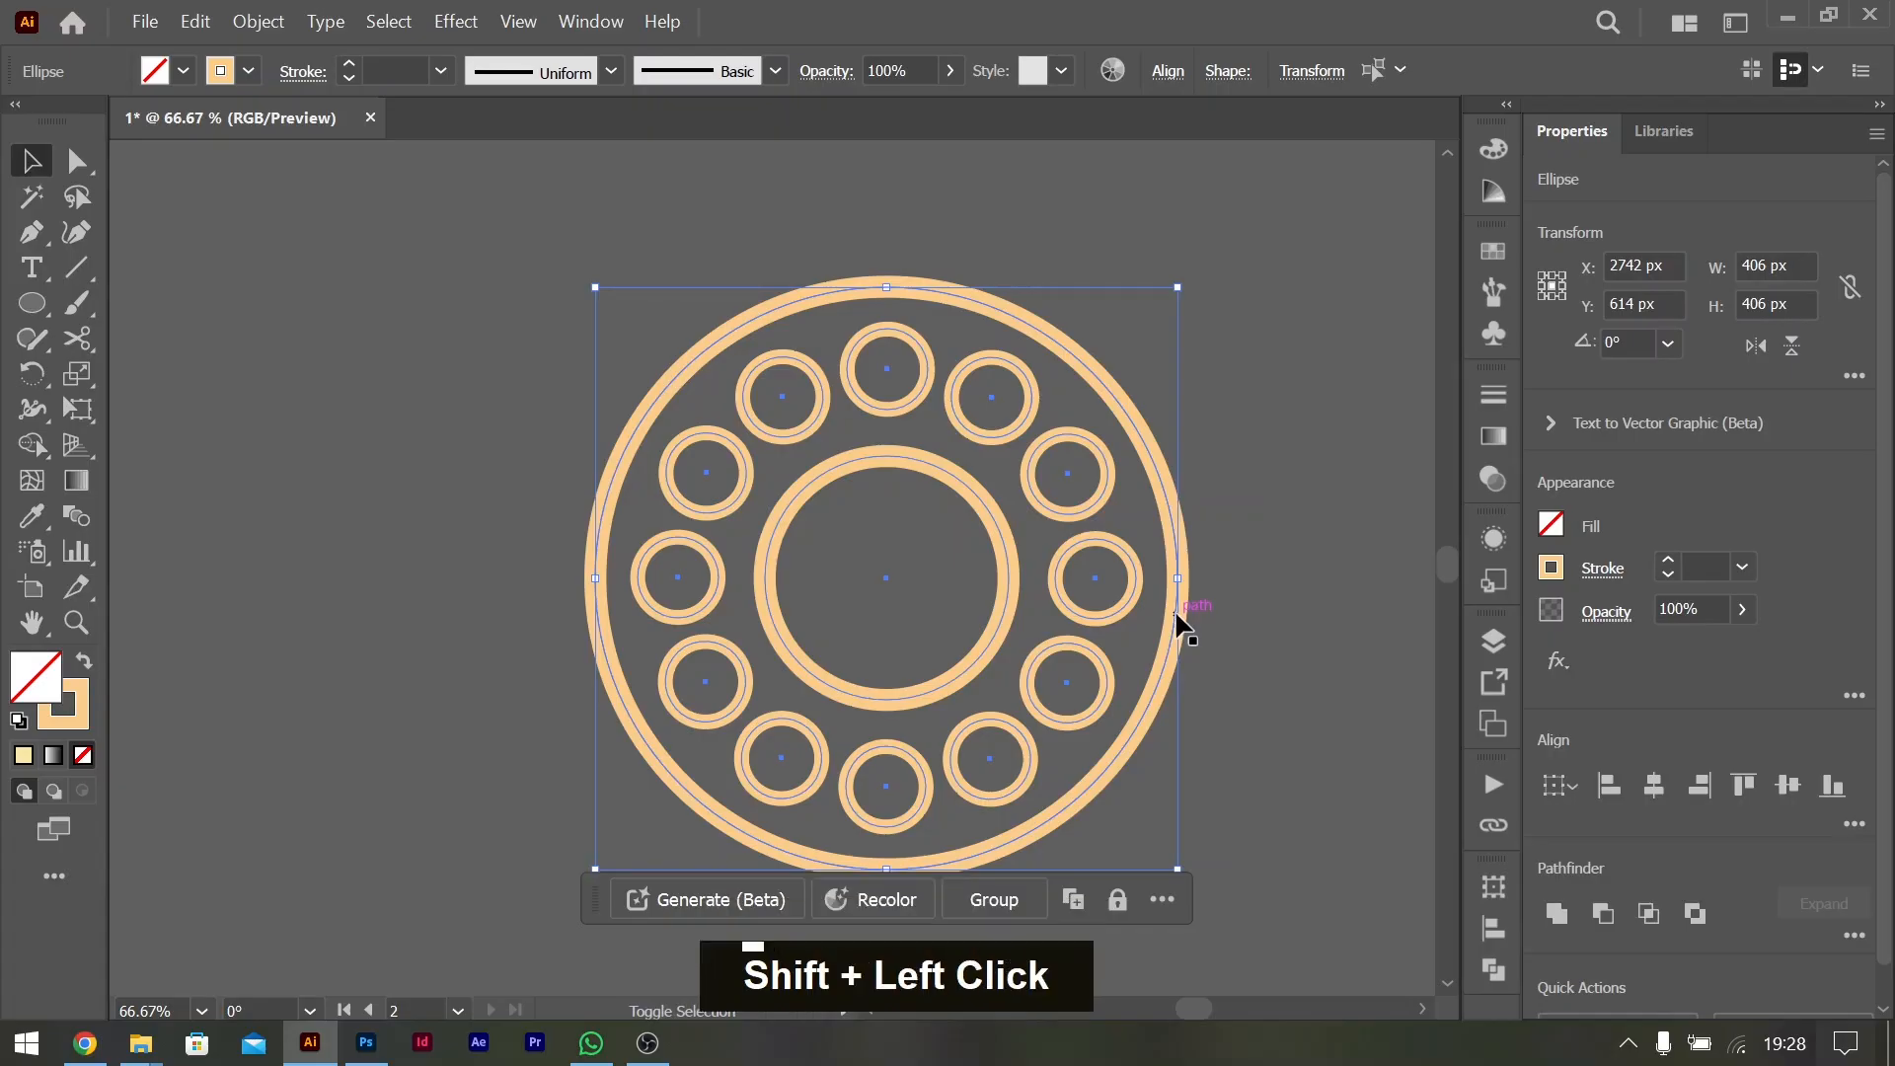
{"action": "left_click", "coordinate": [1006, 598], "text": "shift"}
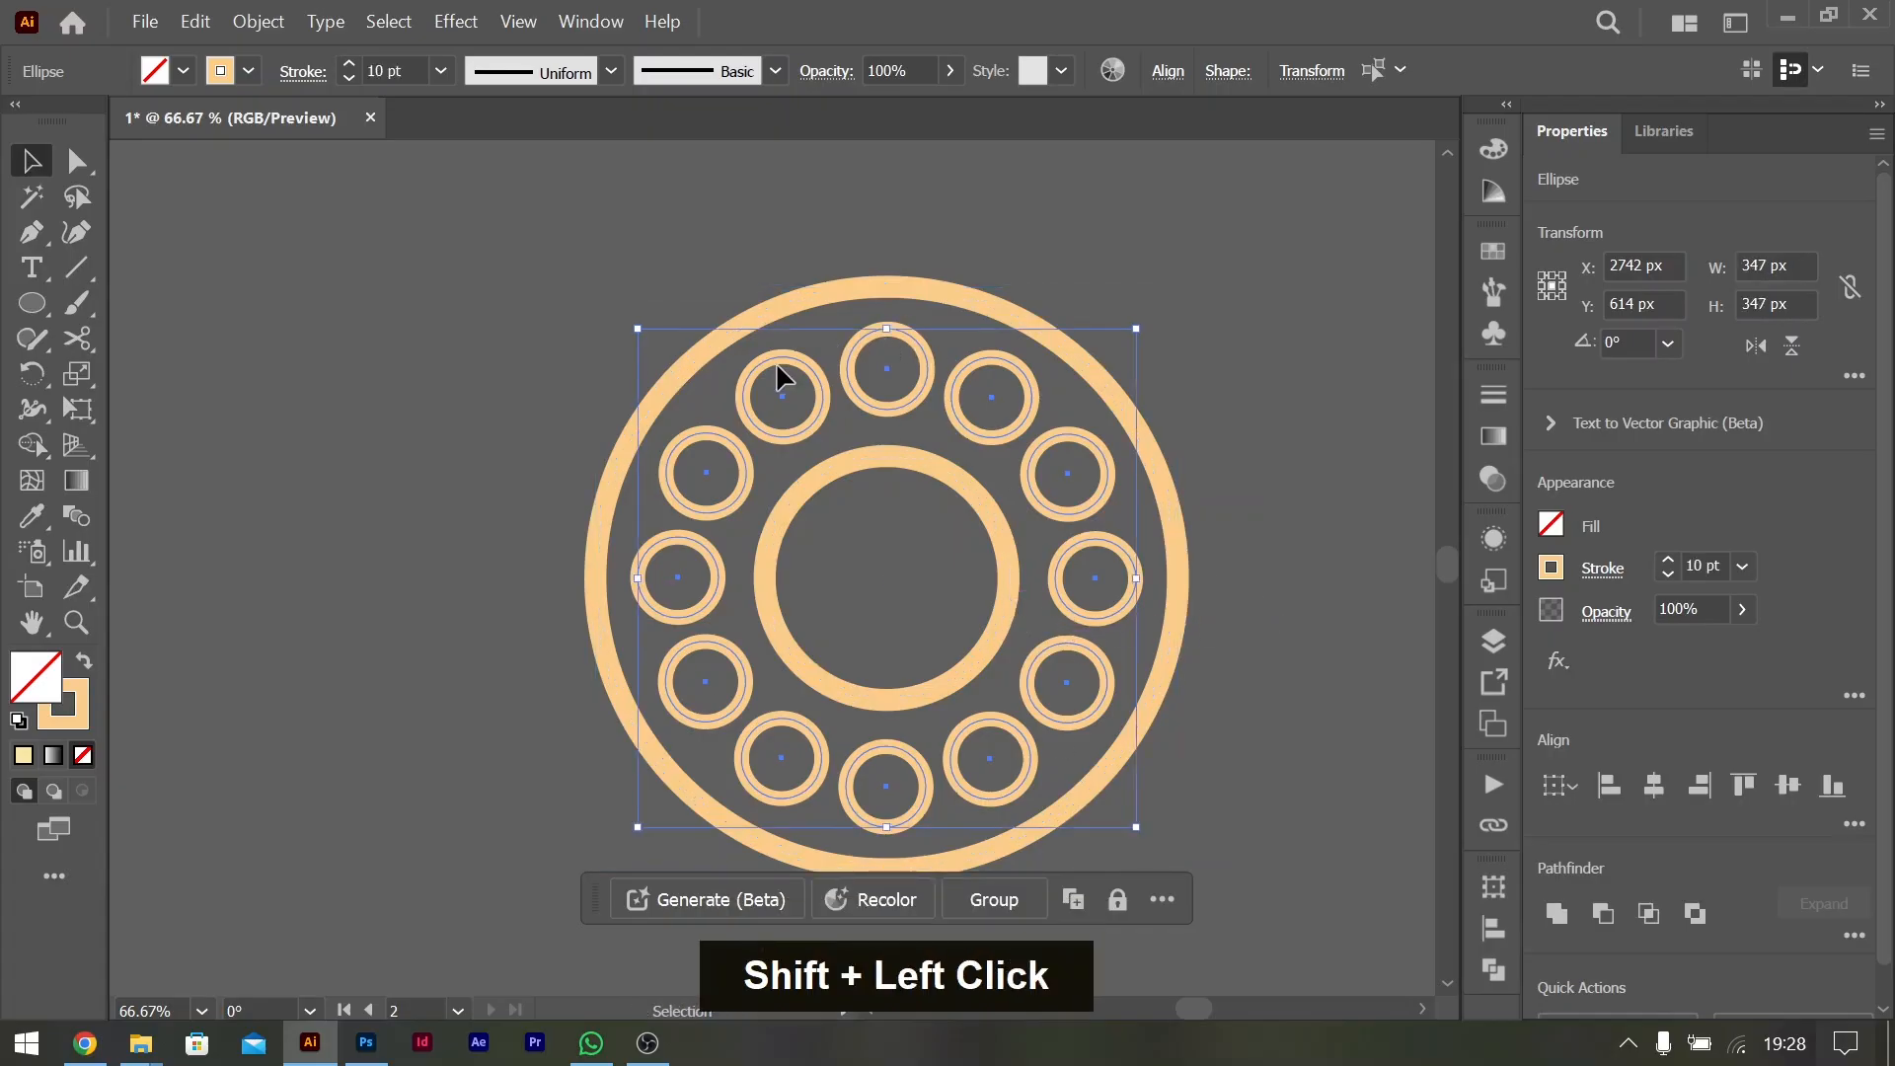
{"action": "left_click", "coordinate": [1694, 565]}
{"action": "key", "text": "shift+Up"}
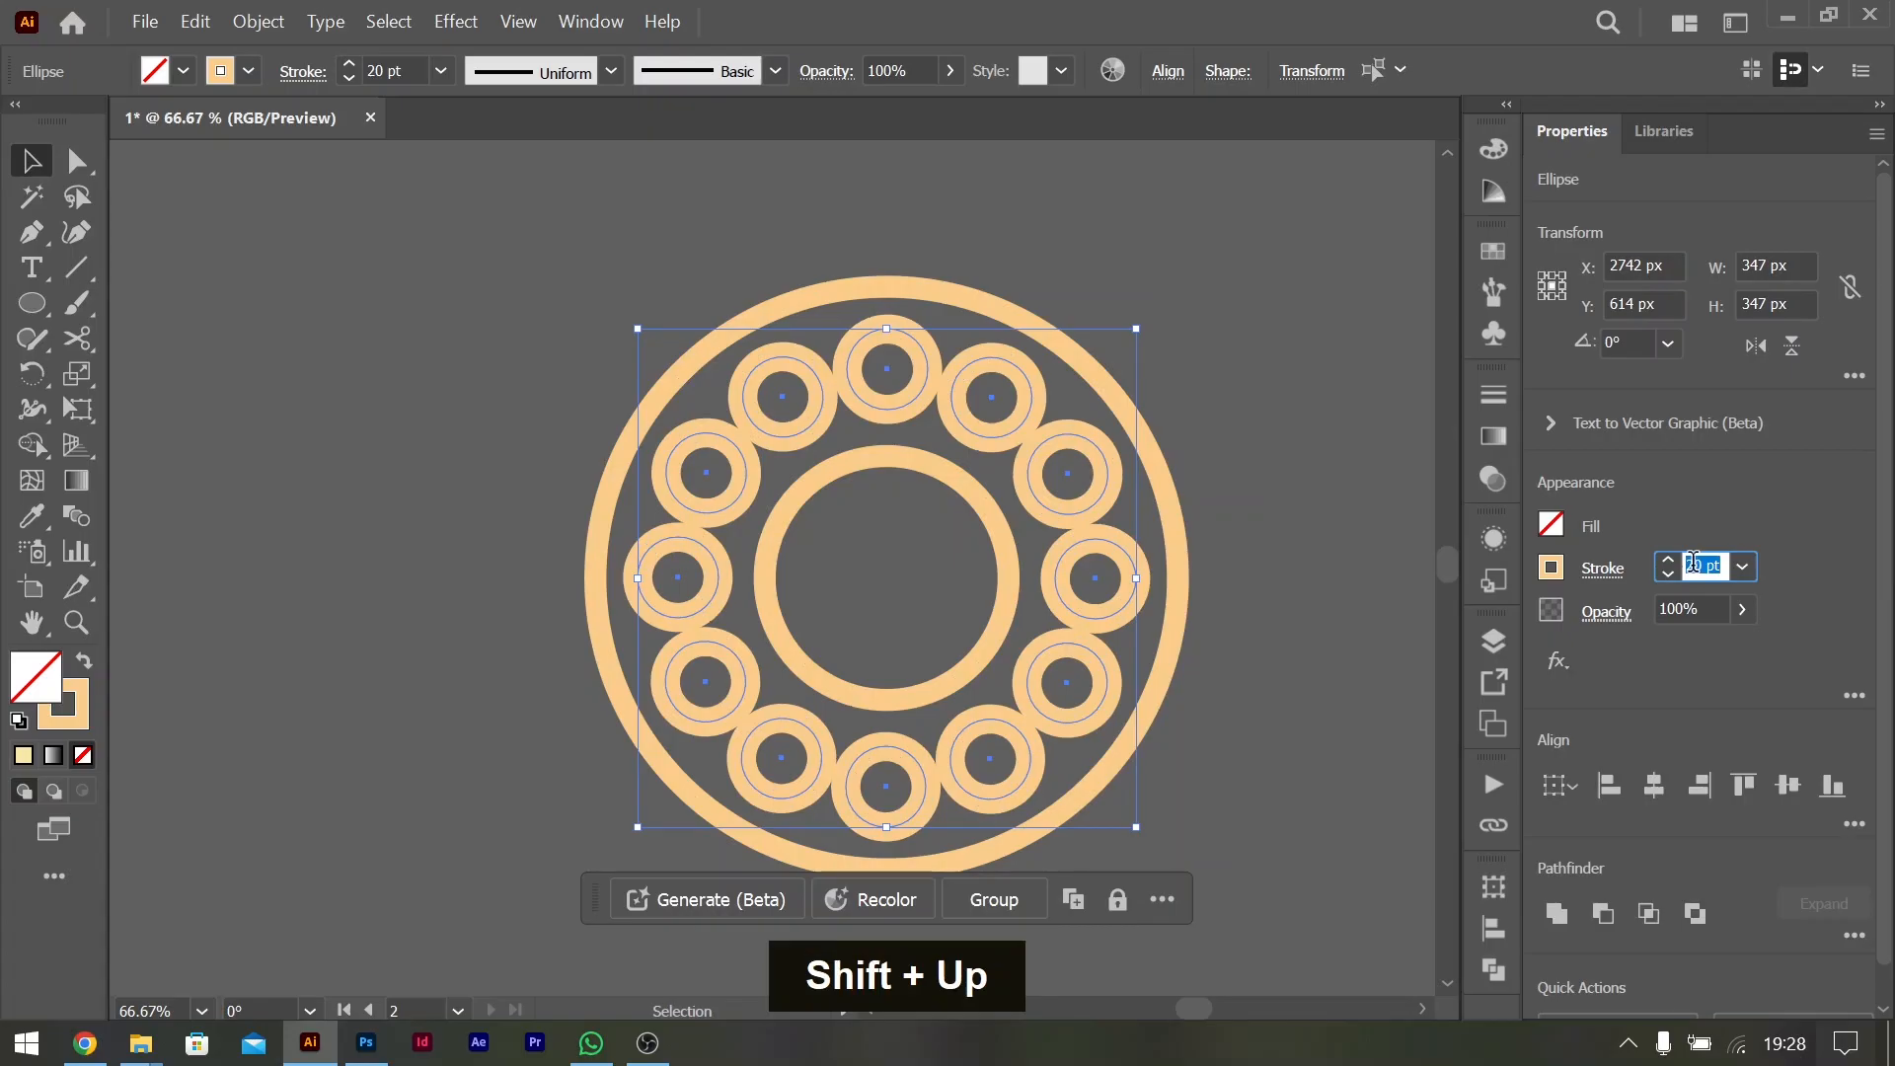
{"action": "key", "text": "shift+Up"}
{"action": "key", "text": "shift+Down"}
{"action": "key", "text": "shift+Down"}
{"action": "key", "text": "shift+Up"}
Select the whole ornament and compare it with the circular motif on the PPC flyer
{"action": "left_click", "coordinate": [36, 169]}
{"action": "left_click_drag", "start_coordinate": [441, 331], "coordinate": [1411, 800]}
{"action": "key", "text": "shift+minus"}
{"action": "key", "text": "ctrl+minus"}
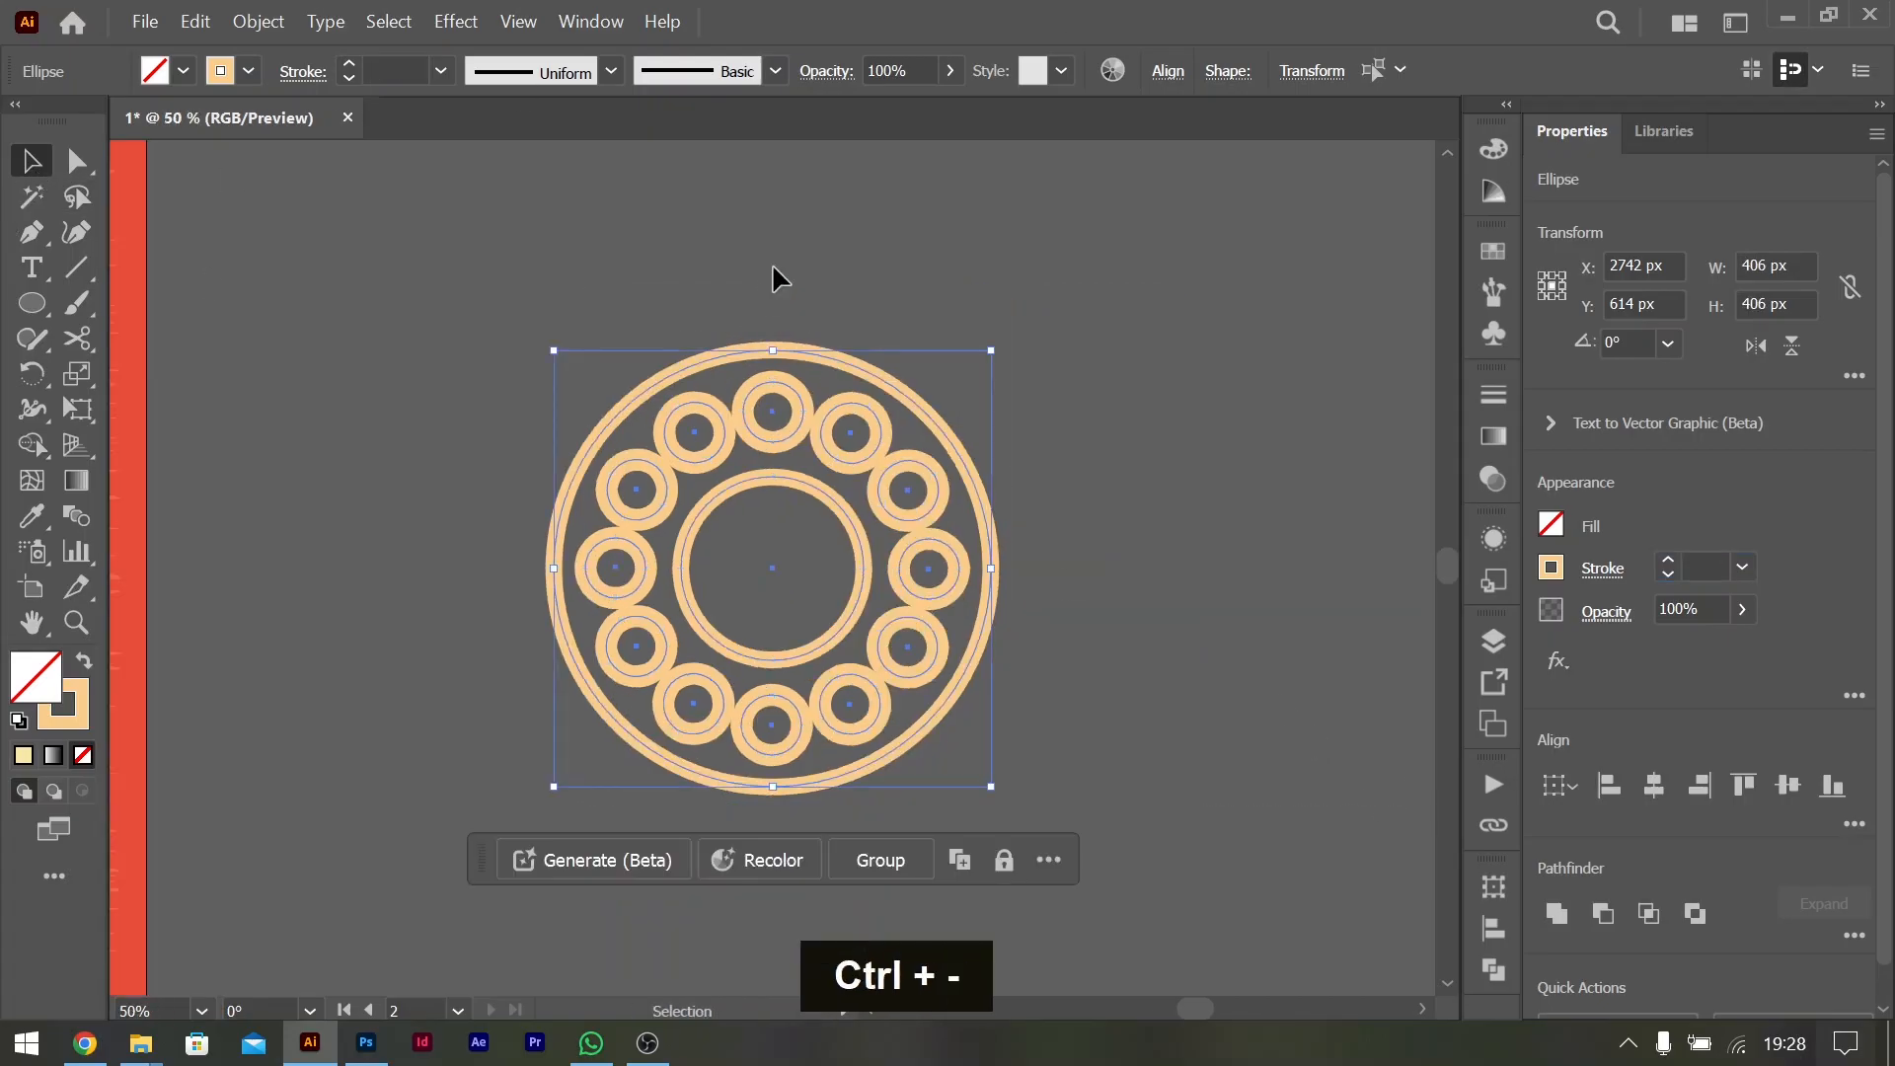
{"action": "scroll", "coordinate": [583, 448], "scroll_direction": "up", "scroll_amount": 2, "text": "ctrl"}
{"action": "key", "text": "ctrl+minus"}
{"action": "key", "text": "ctrl+minus"}
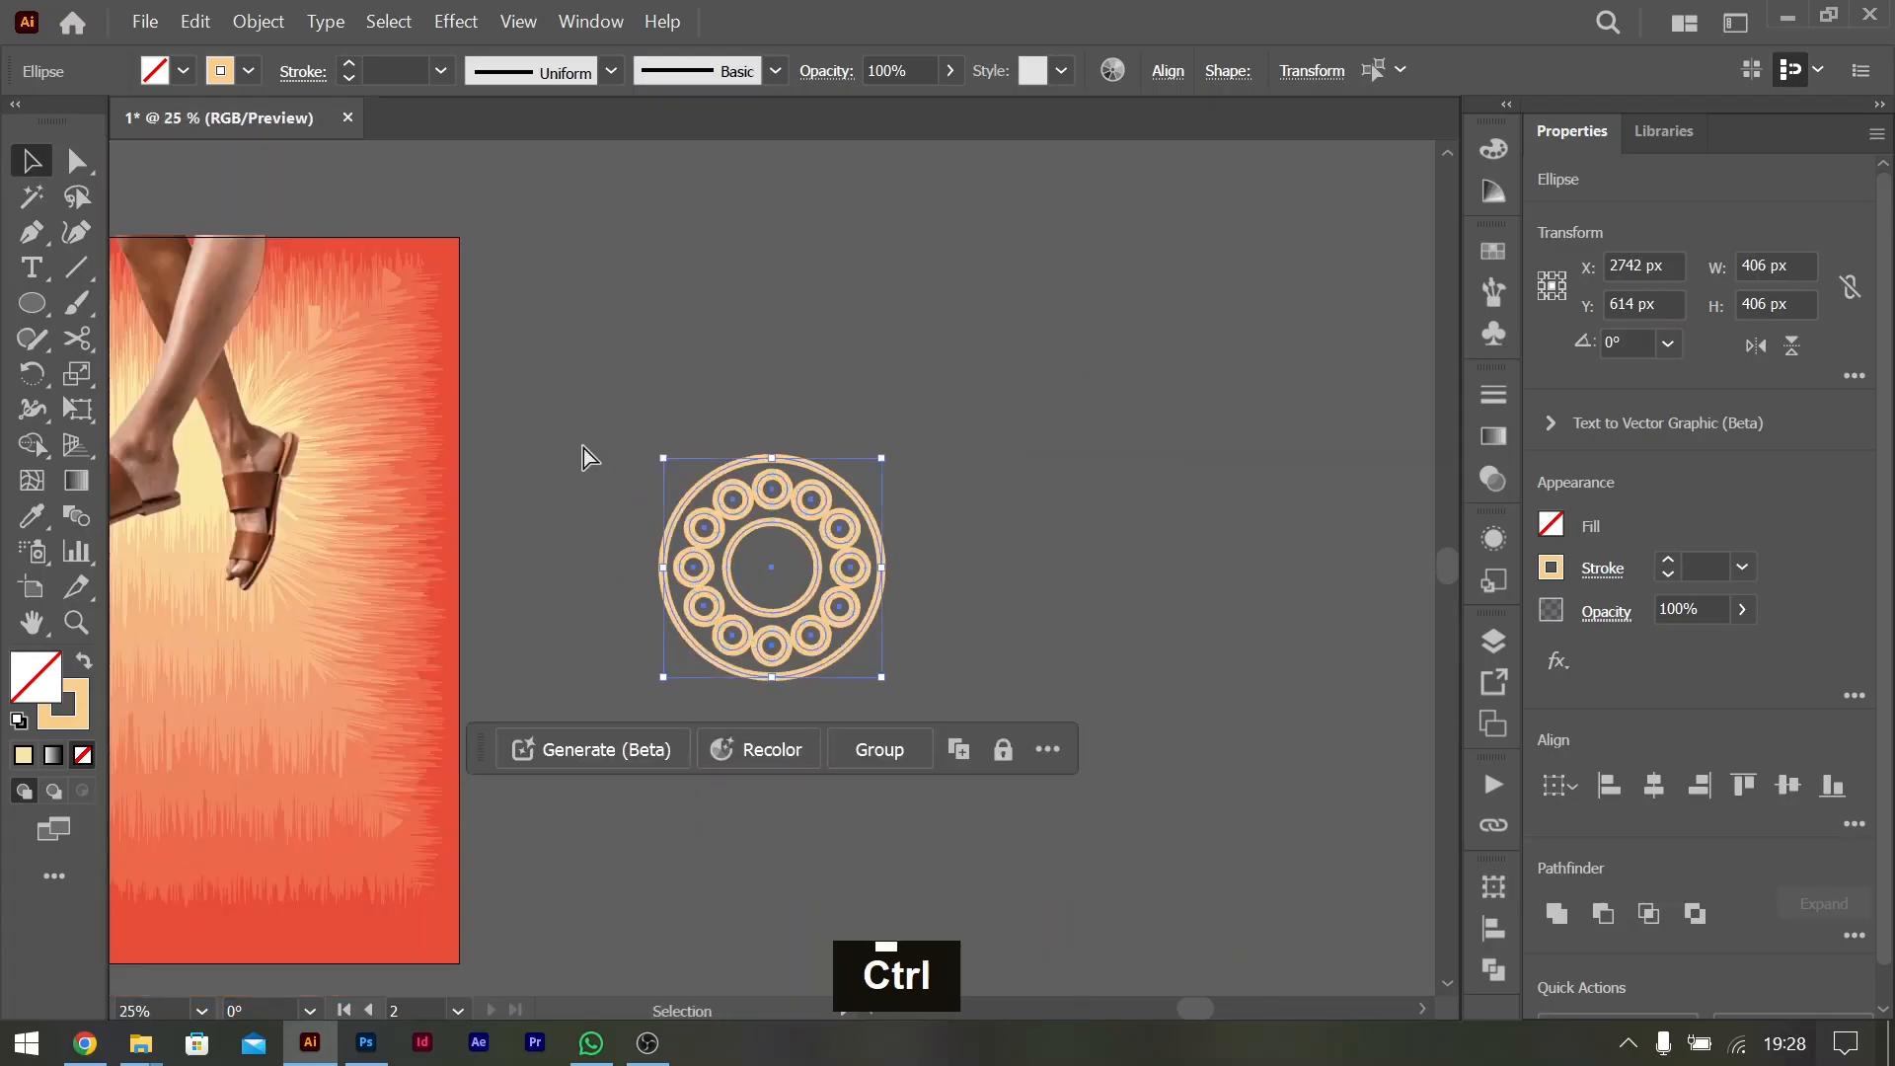
{"action": "scroll", "coordinate": [583, 448], "scroll_direction": "up", "scroll_amount": 2, "text": "ctrl"}
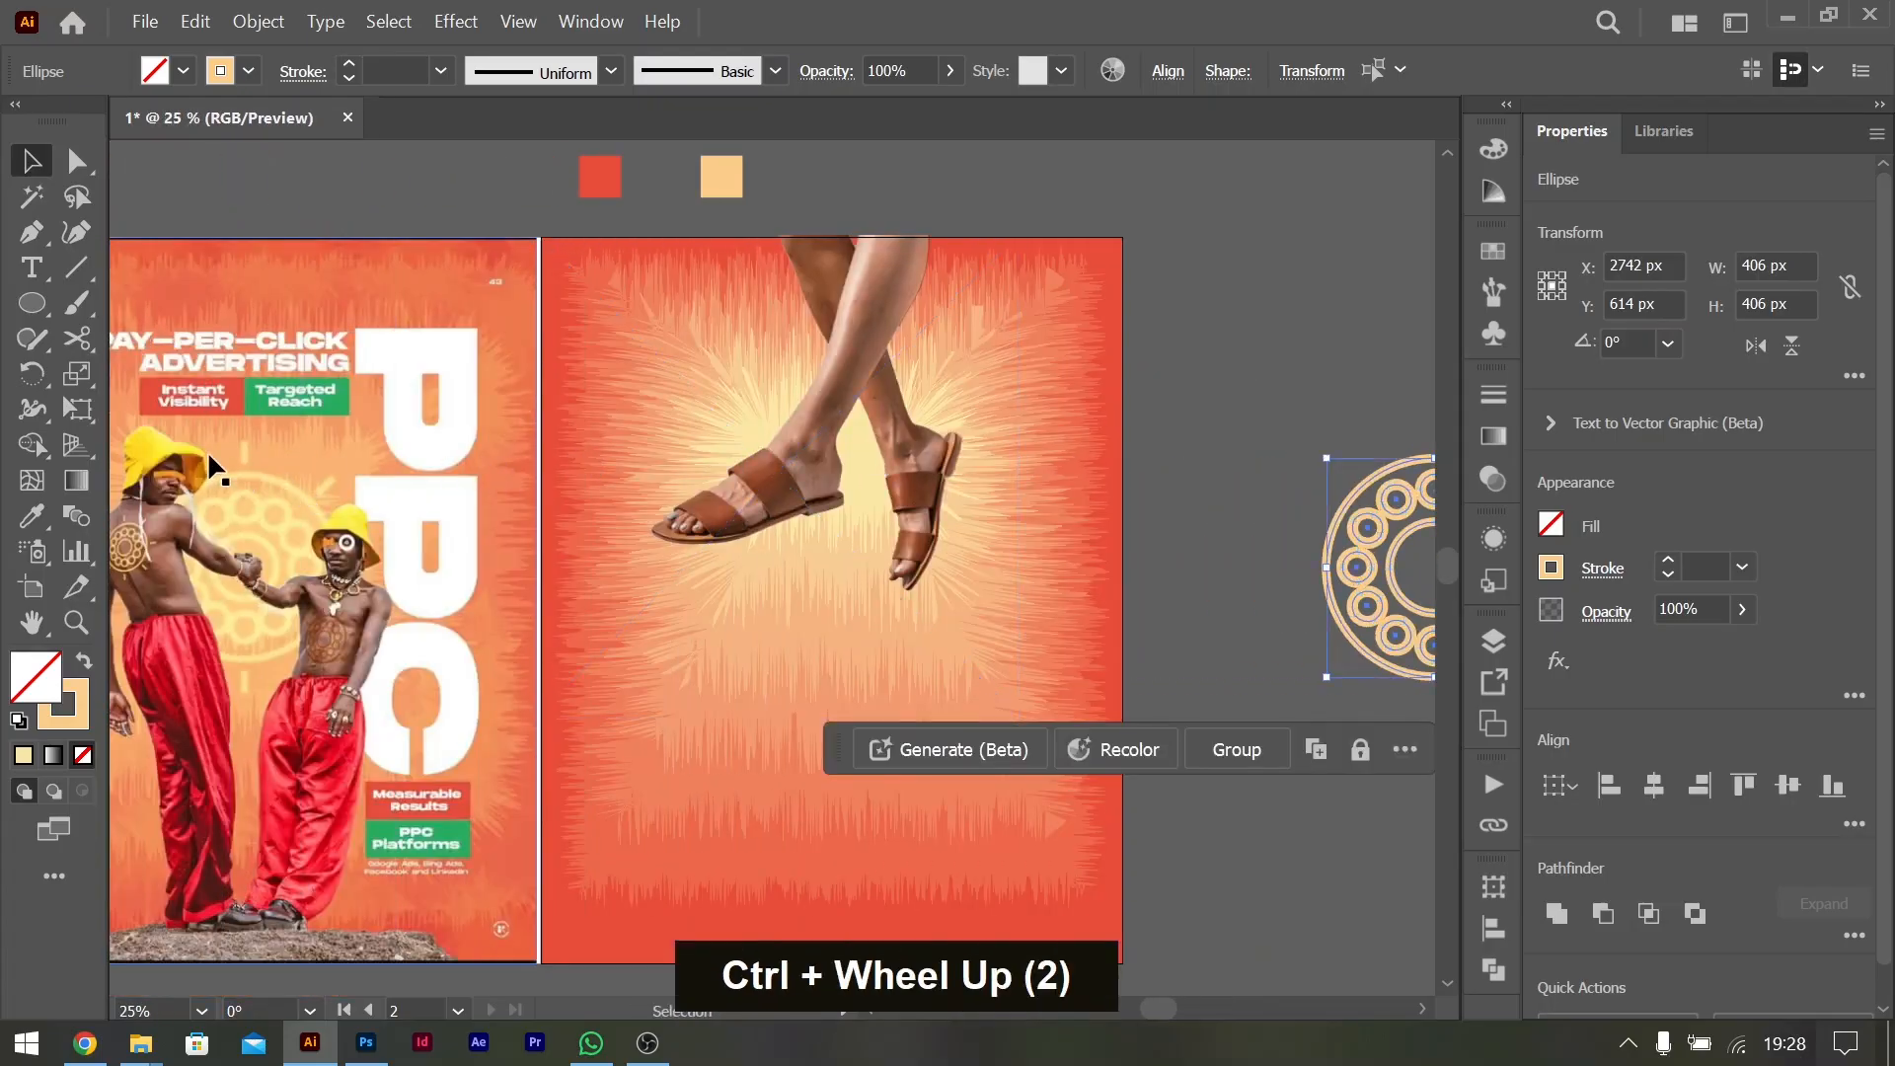
{"action": "scroll", "coordinate": [1022, 539], "scroll_direction": "down", "scroll_amount": 1, "text": "ctrl"}
{"action": "key", "text": "ctrl+equal"}
{"action": "key", "text": "ctrl+equal"}
{"action": "key", "text": "ctrl+equal"}
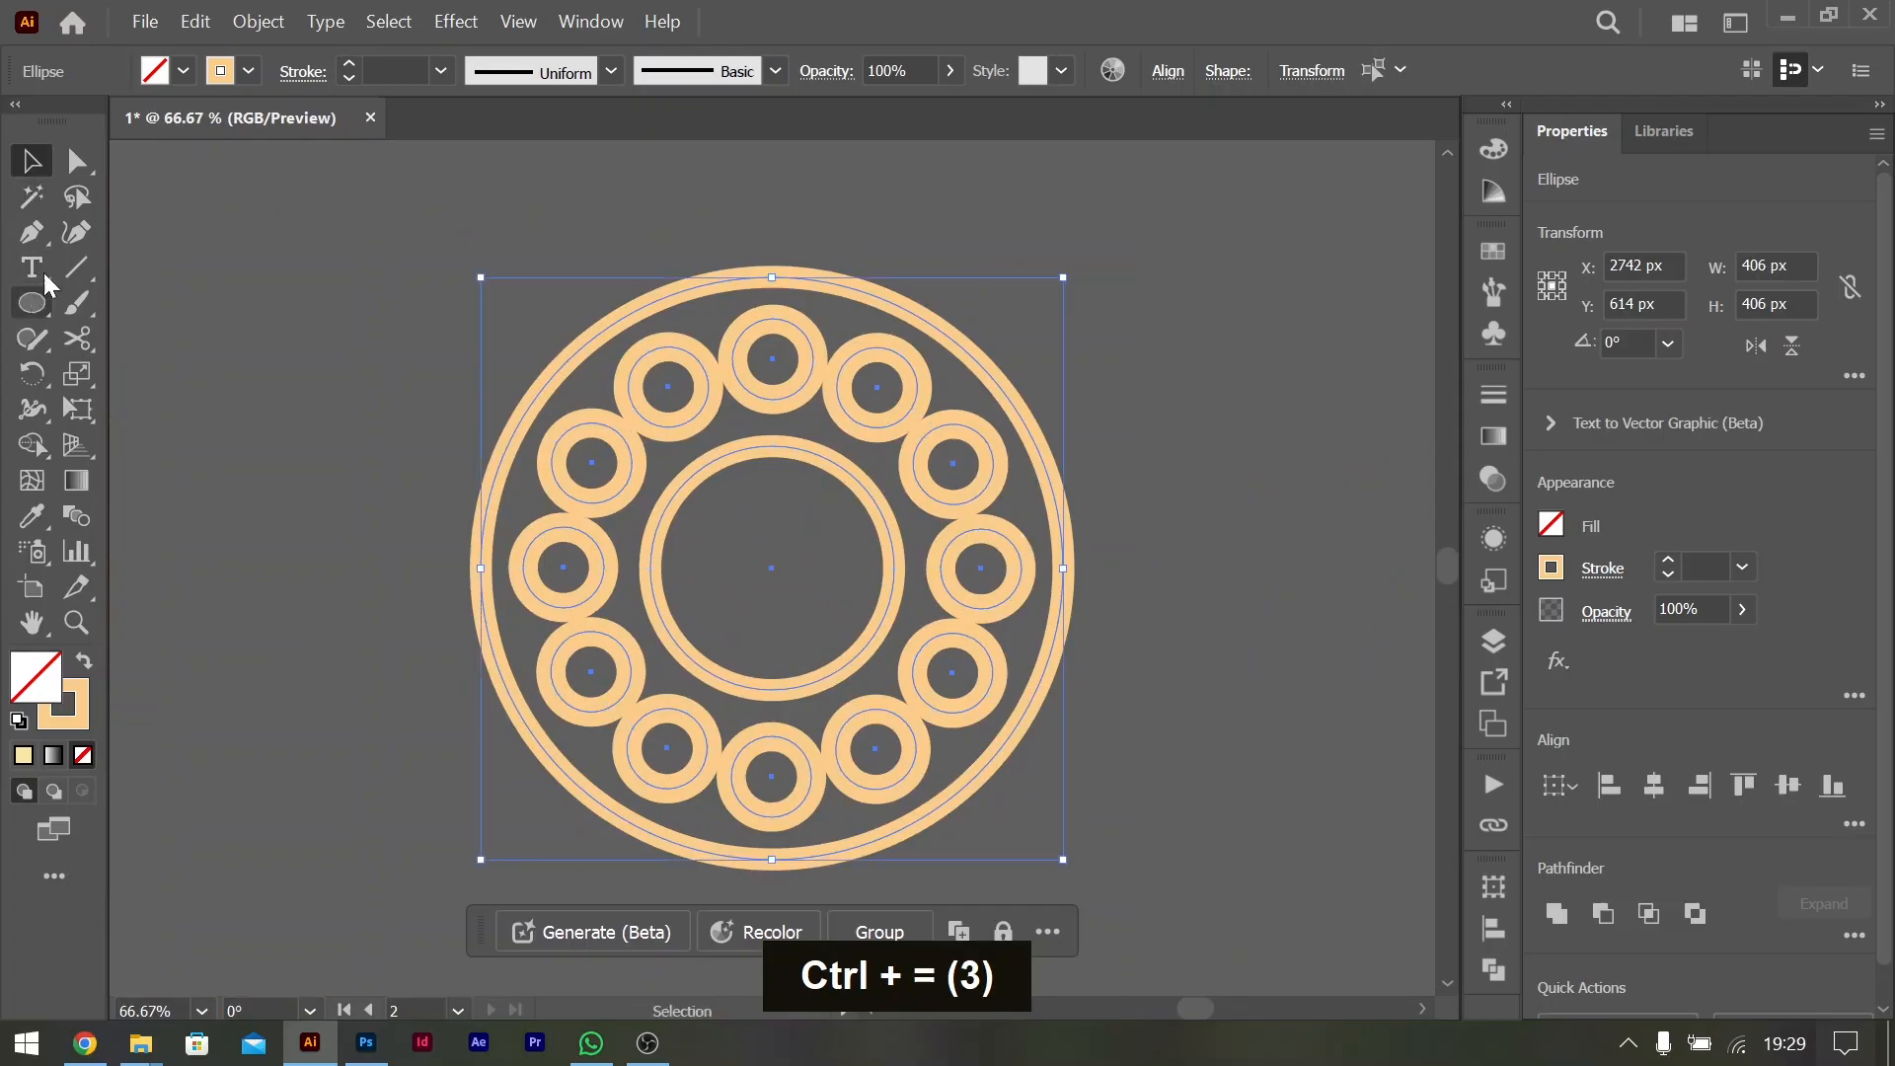
Draw a vertical line about 44 px long, centered above the outer ring, with a 20 pt stroke and round caps
{"action": "left_click", "coordinate": [76, 267]}
{"action": "left_click_drag", "start_coordinate": [774, 171], "coordinate": [773, 233]}
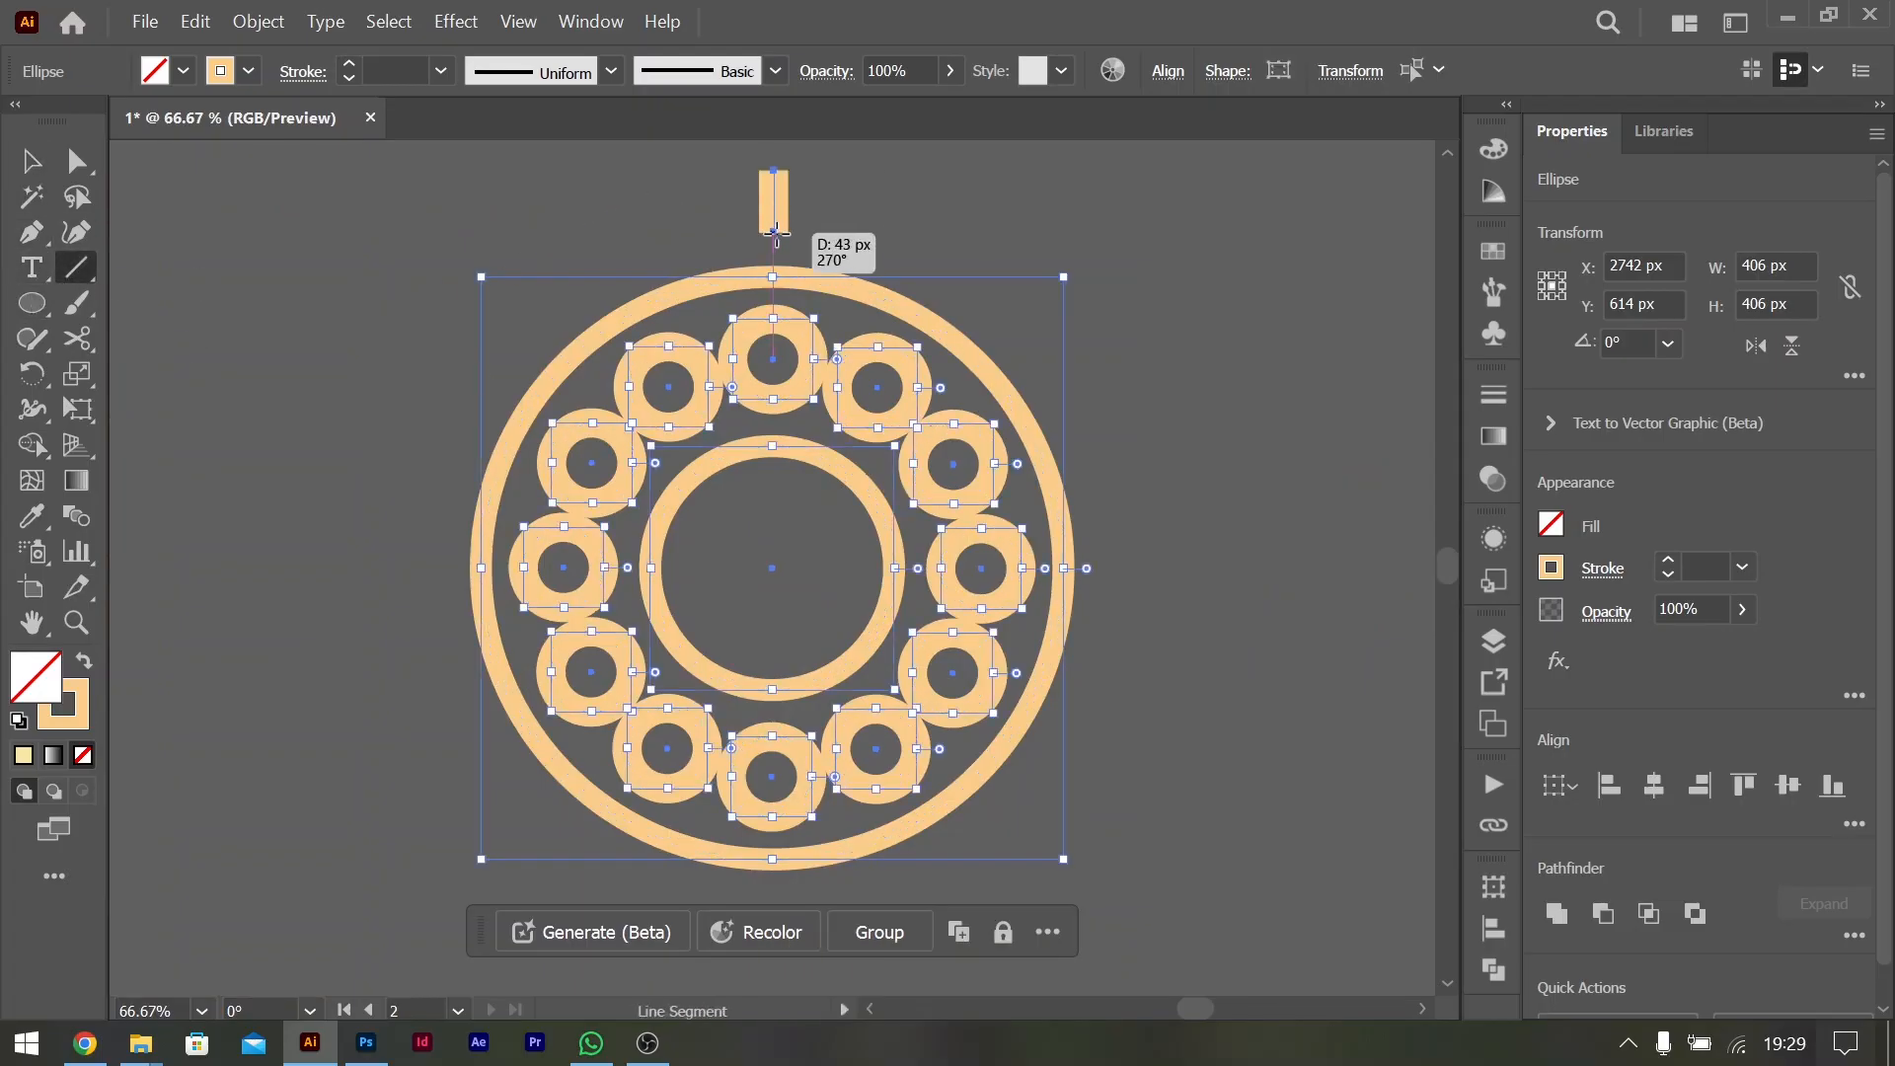
{"action": "left_click", "coordinate": [1590, 575]}
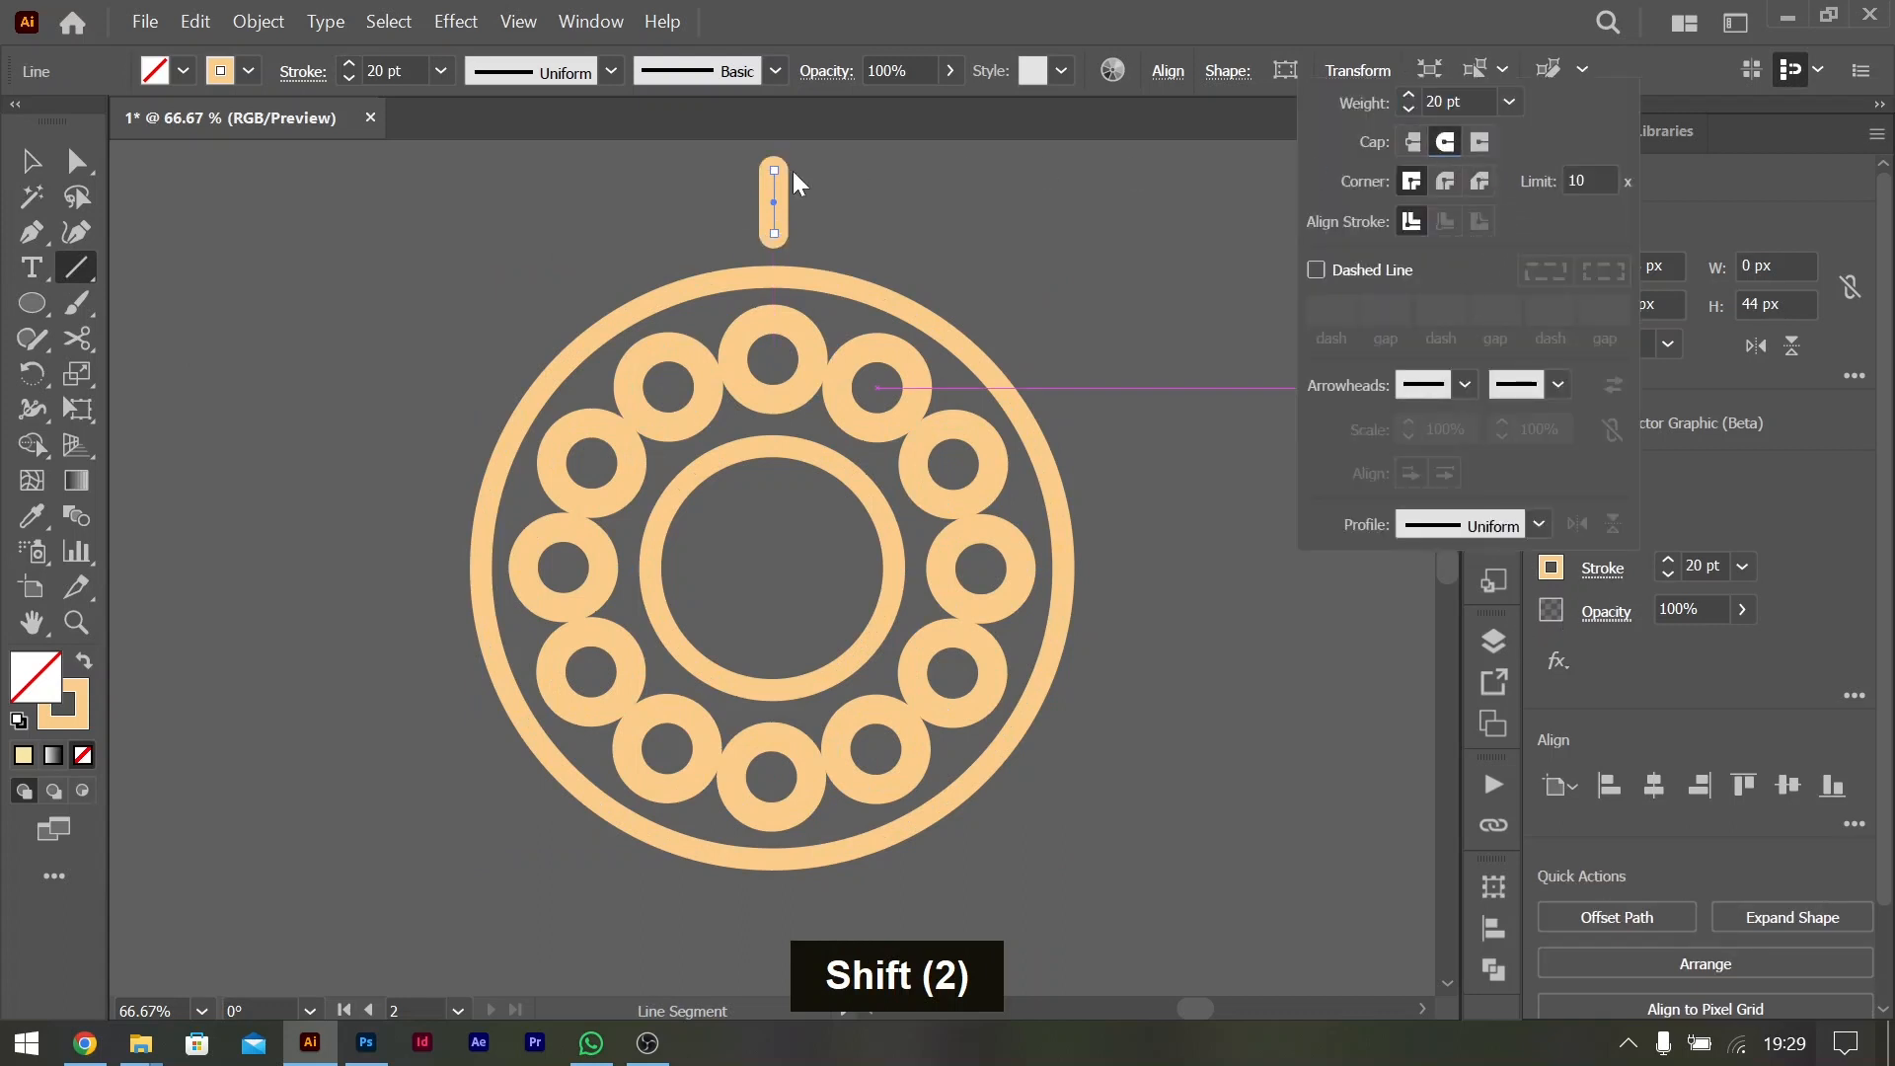
{"action": "left_click", "coordinate": [31, 160]}
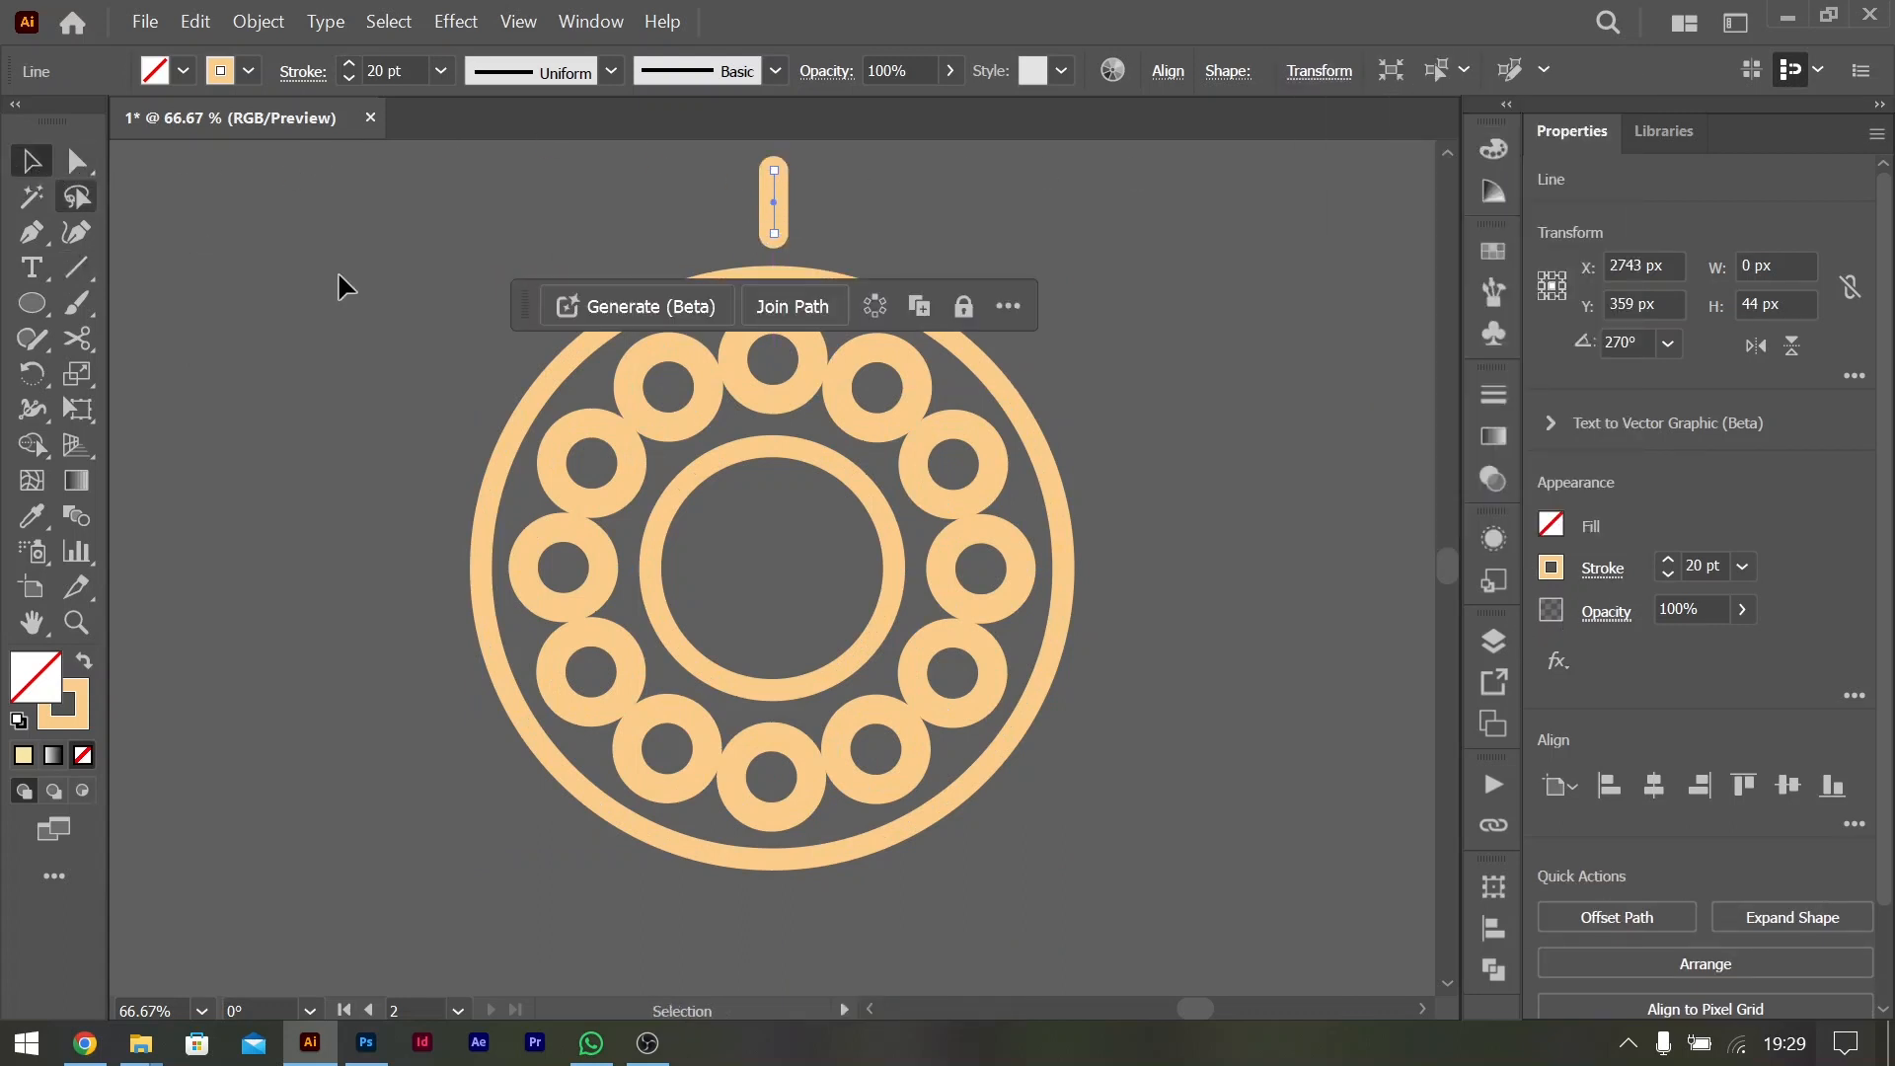
{"action": "left_click", "coordinate": [1622, 578]}
Create a copy of the short line rotated 45° around the center of the rings
{"action": "key", "text": "r"}
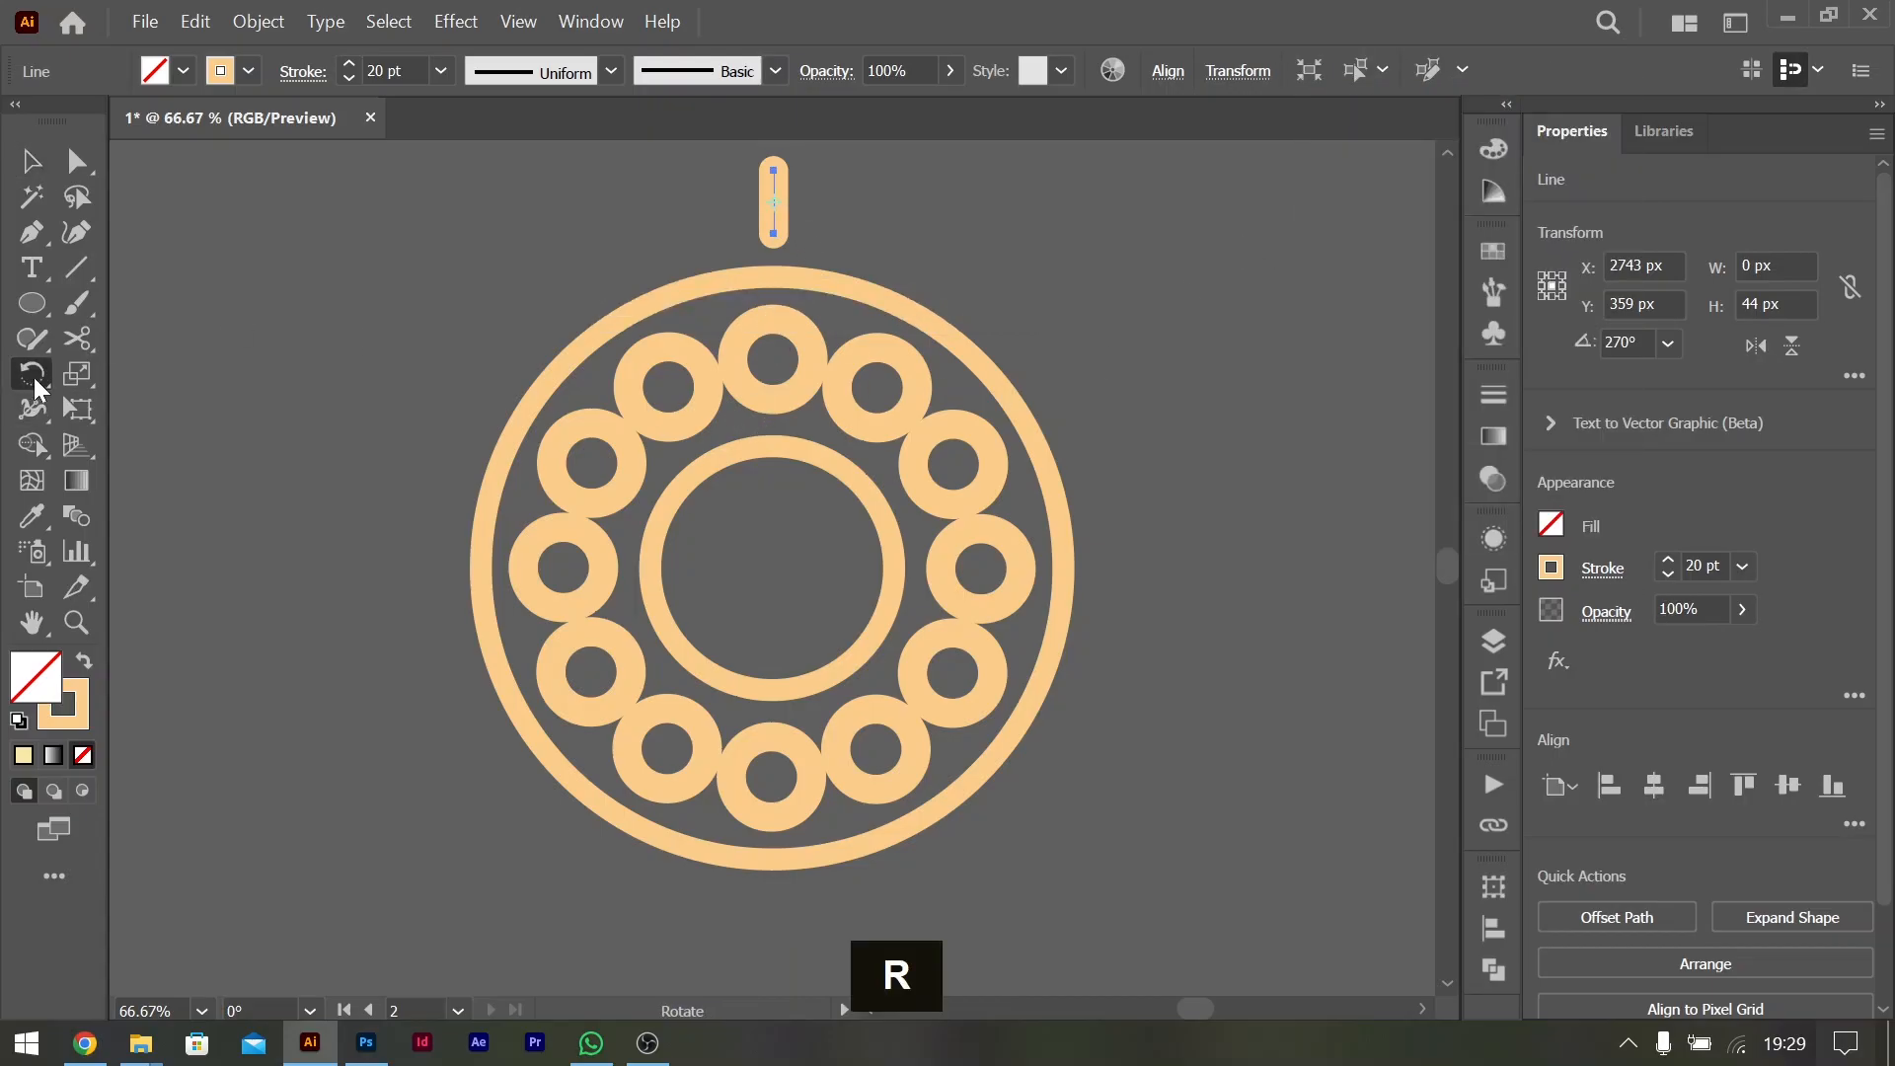
{"action": "key", "text": "alt"}
{"action": "left_click", "coordinate": [770, 571], "text": "alt"}
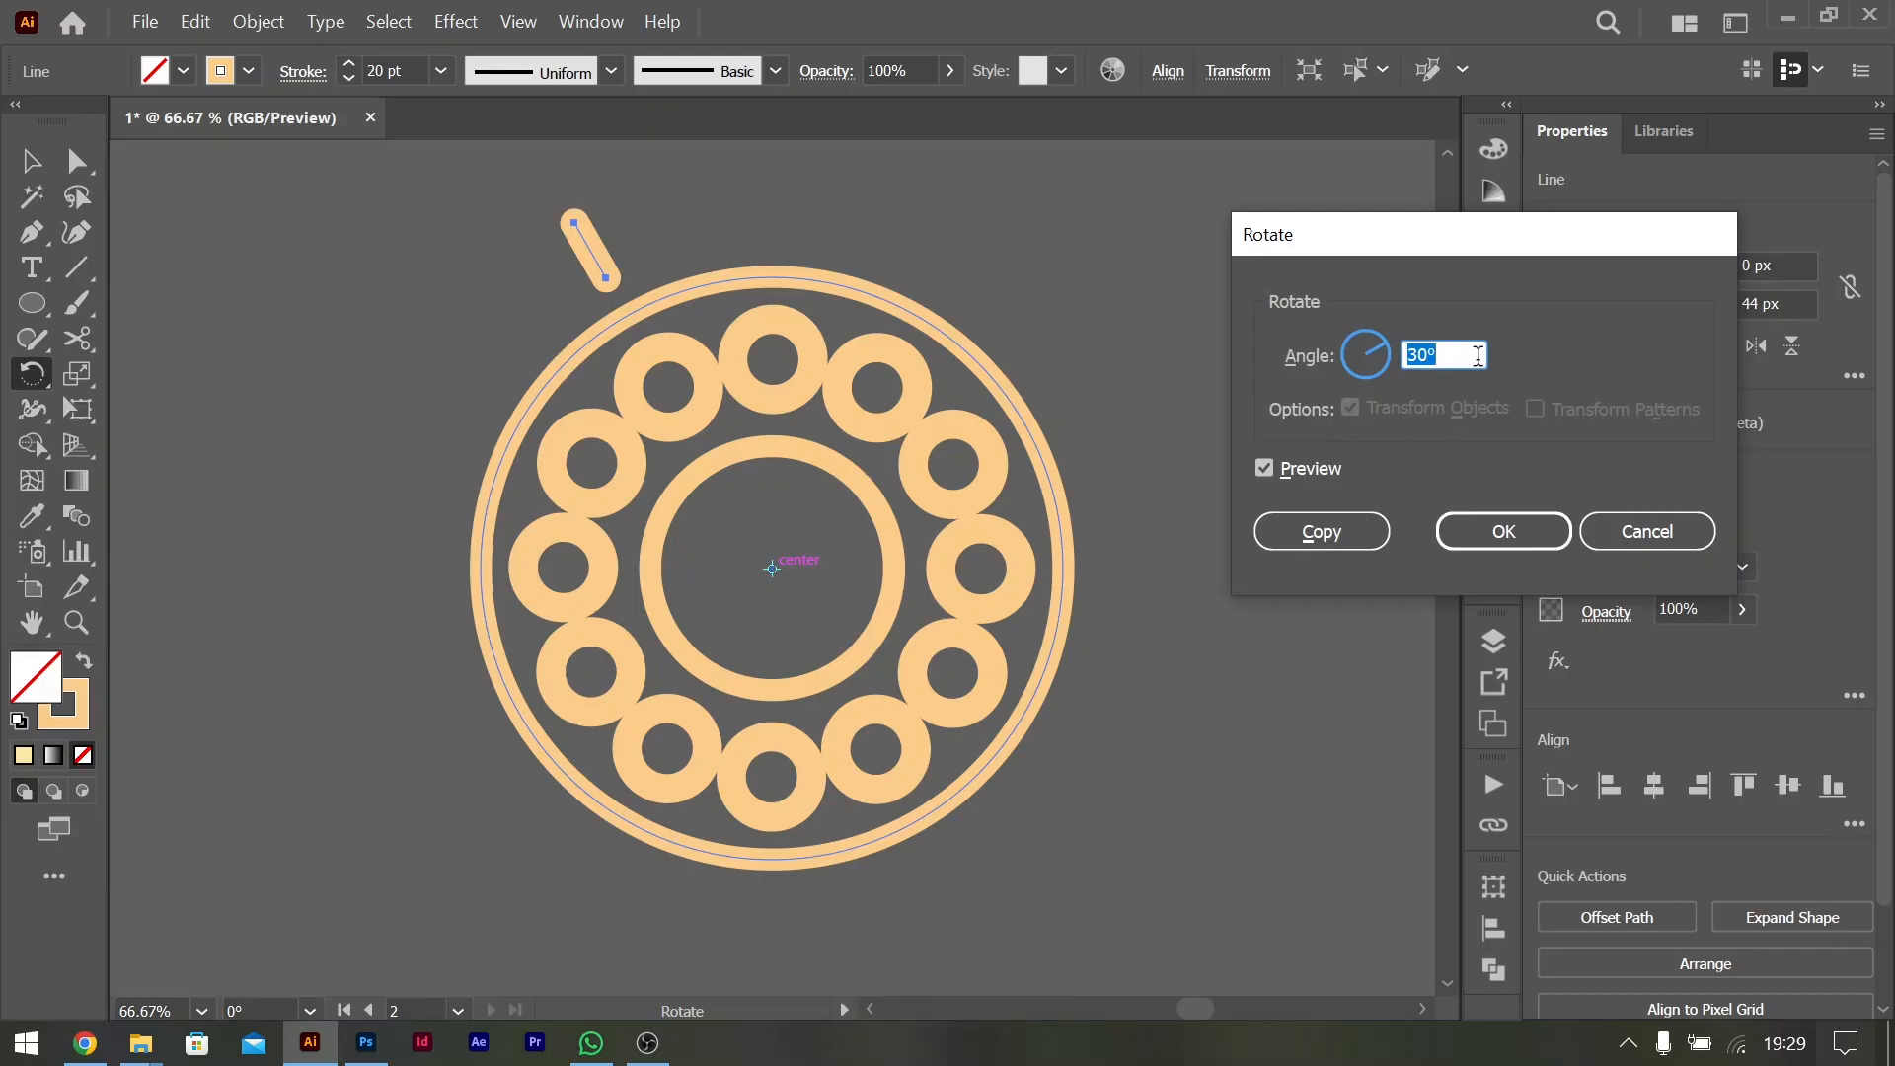
{"action": "type", "text": "45"}
{"action": "key", "text": "Tab"}
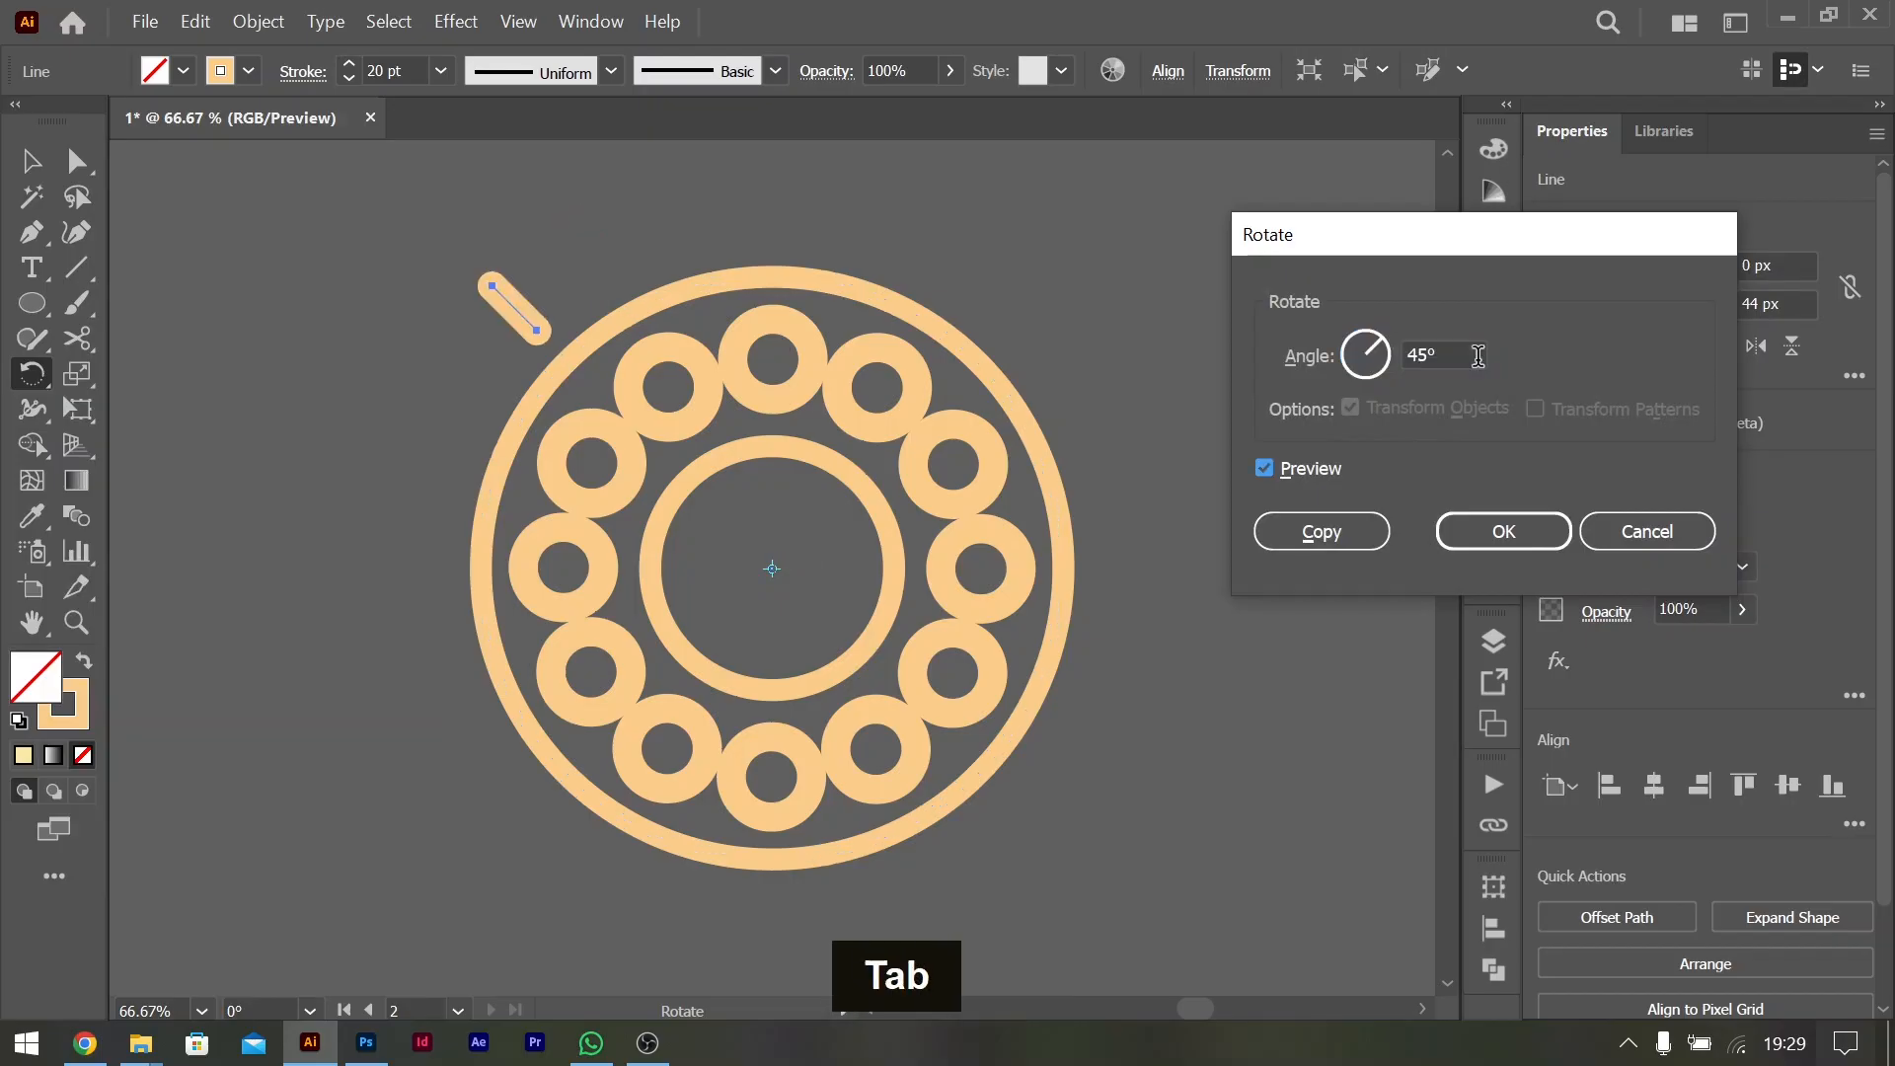
{"action": "left_click", "coordinate": [1301, 541]}
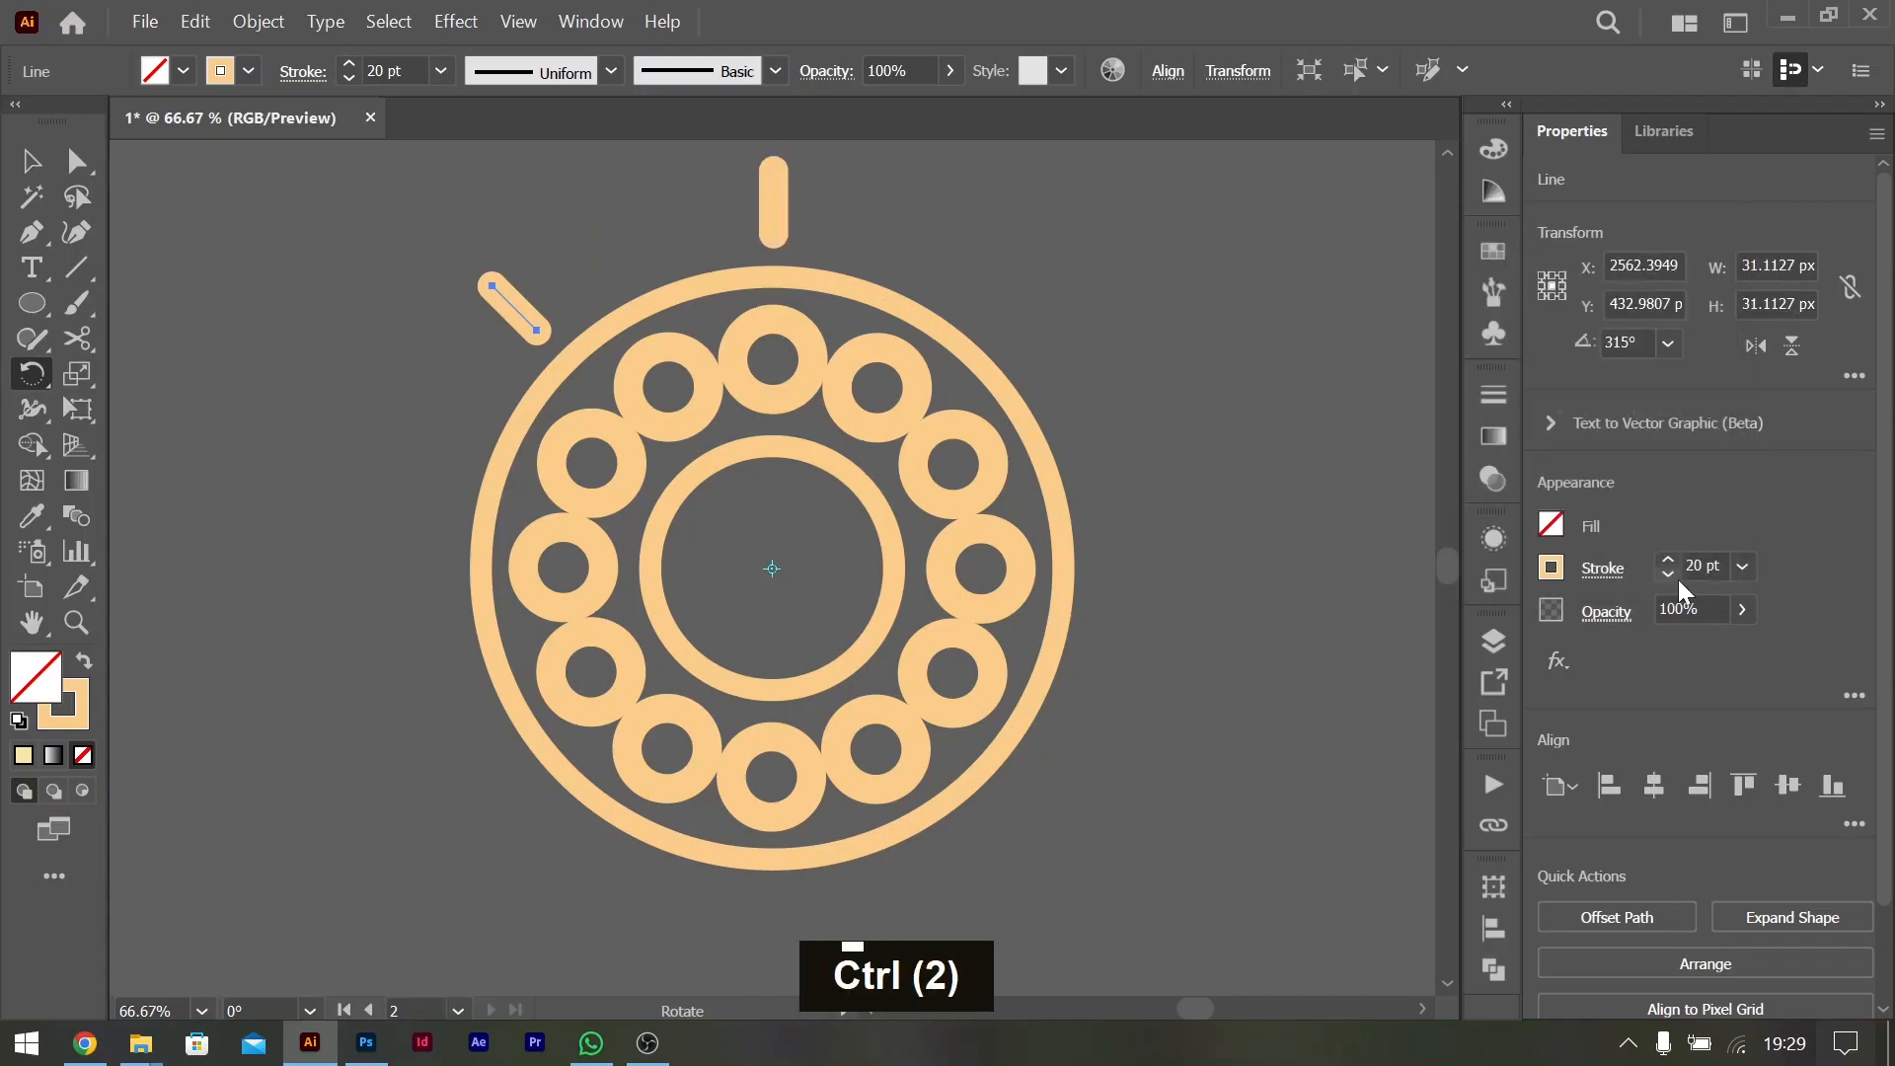
Repeat the 45° rotated copy six more times to surround the outer ring with eight short lines
{"action": "key", "text": "ctrl+d"}
{"action": "key", "text": "ctrl+d"}
{"action": "key", "text": "ctrl+d"}
{"action": "key", "text": "ctrl+d"}
{"action": "key", "text": "ctrl+d"}
{"action": "key", "text": "ctrl+d"}
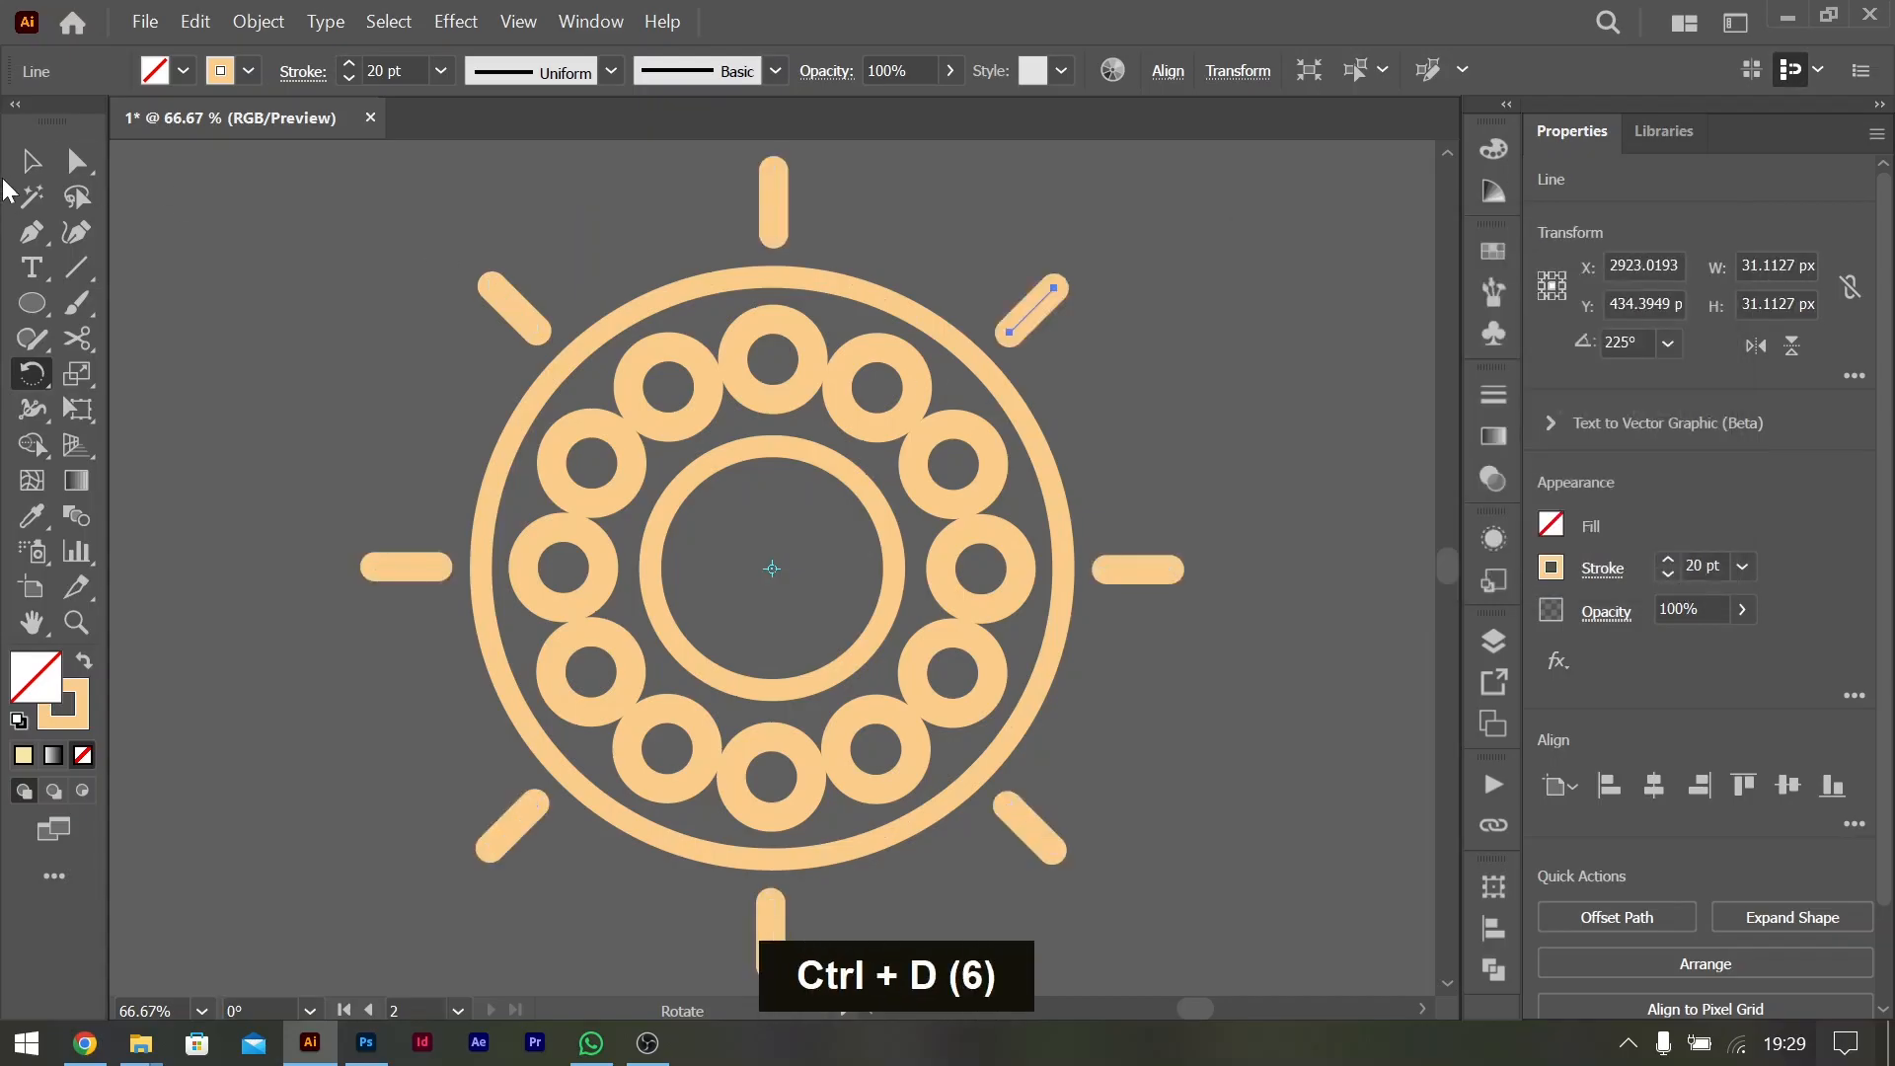
{"action": "left_click", "coordinate": [30, 160]}
Select only the eight short lines and scale them proportionally outward from their center to about 610 px across
{"action": "left_click_drag", "start_coordinate": [1187, 898], "coordinate": [1188, 899]}
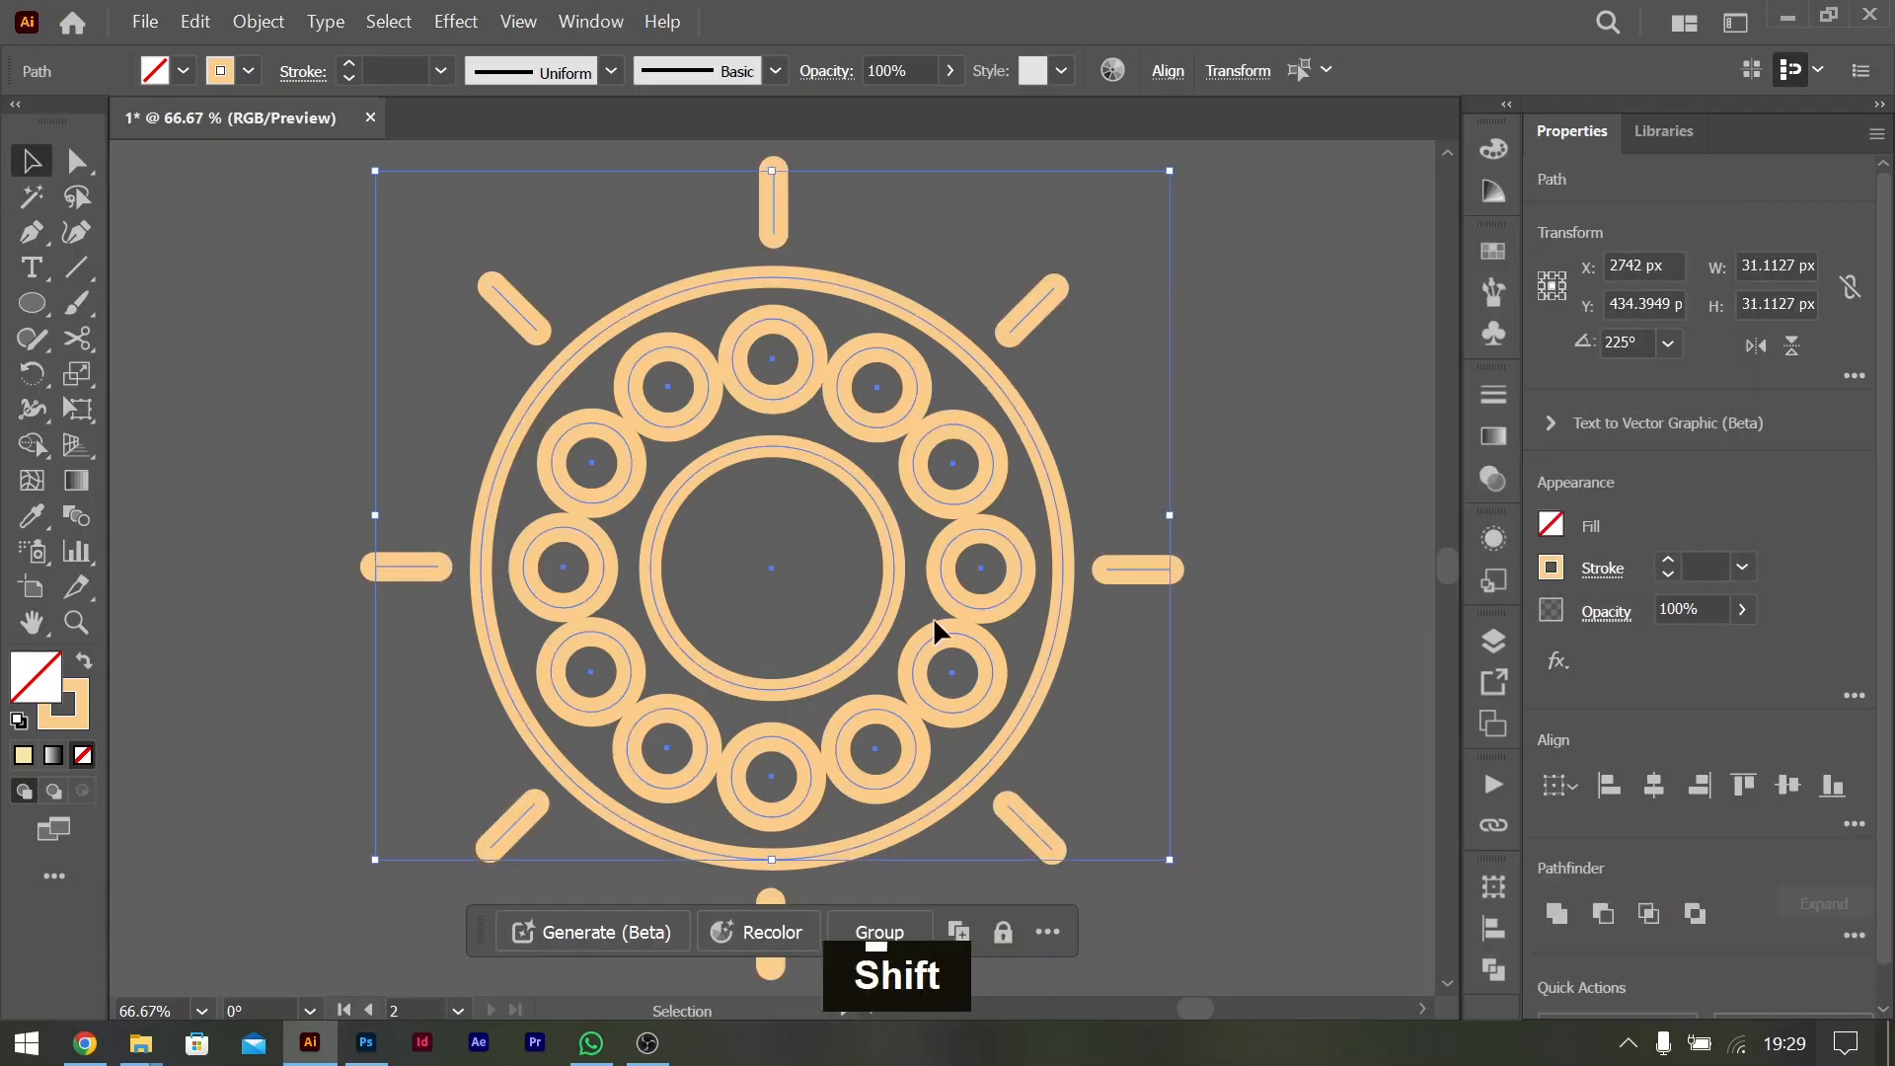
{"action": "left_click_drag", "start_coordinate": [492, 403], "coordinate": [518, 424]}
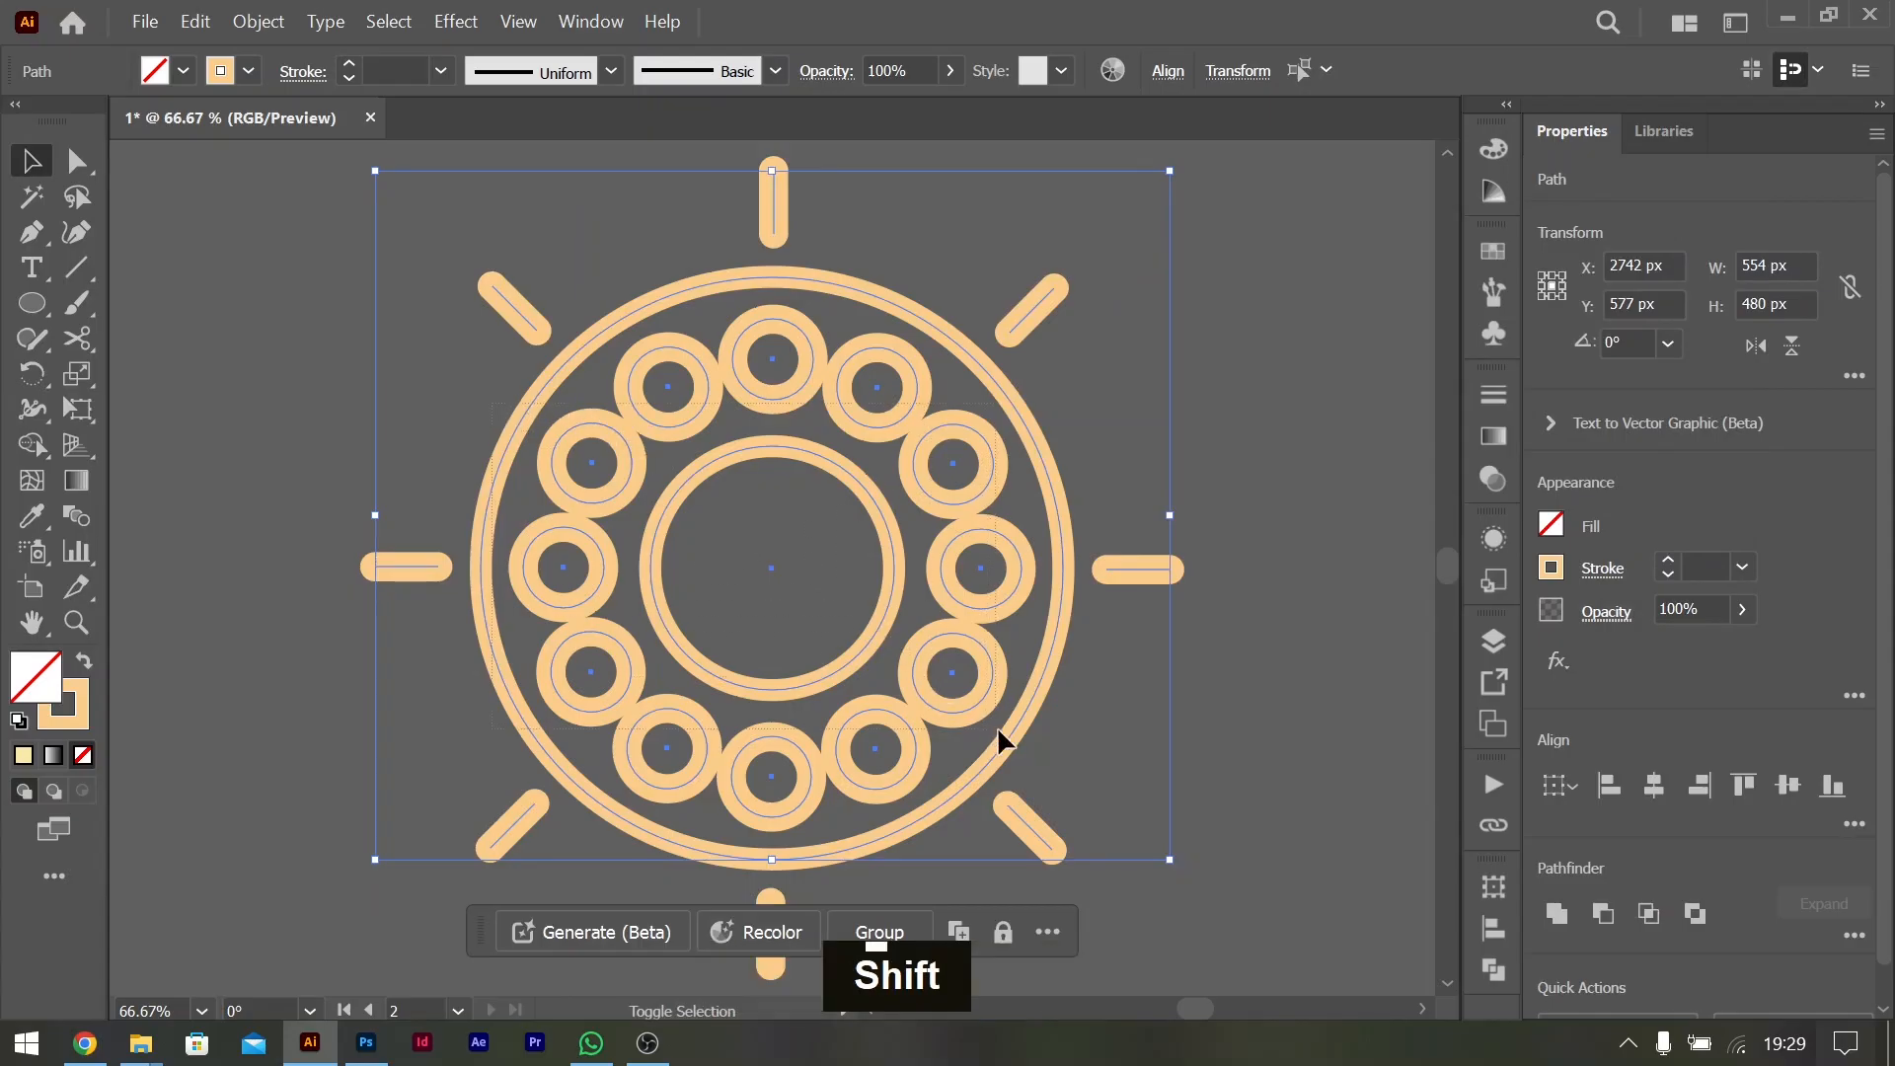
{"action": "left_click", "coordinate": [1034, 744], "text": "shift"}
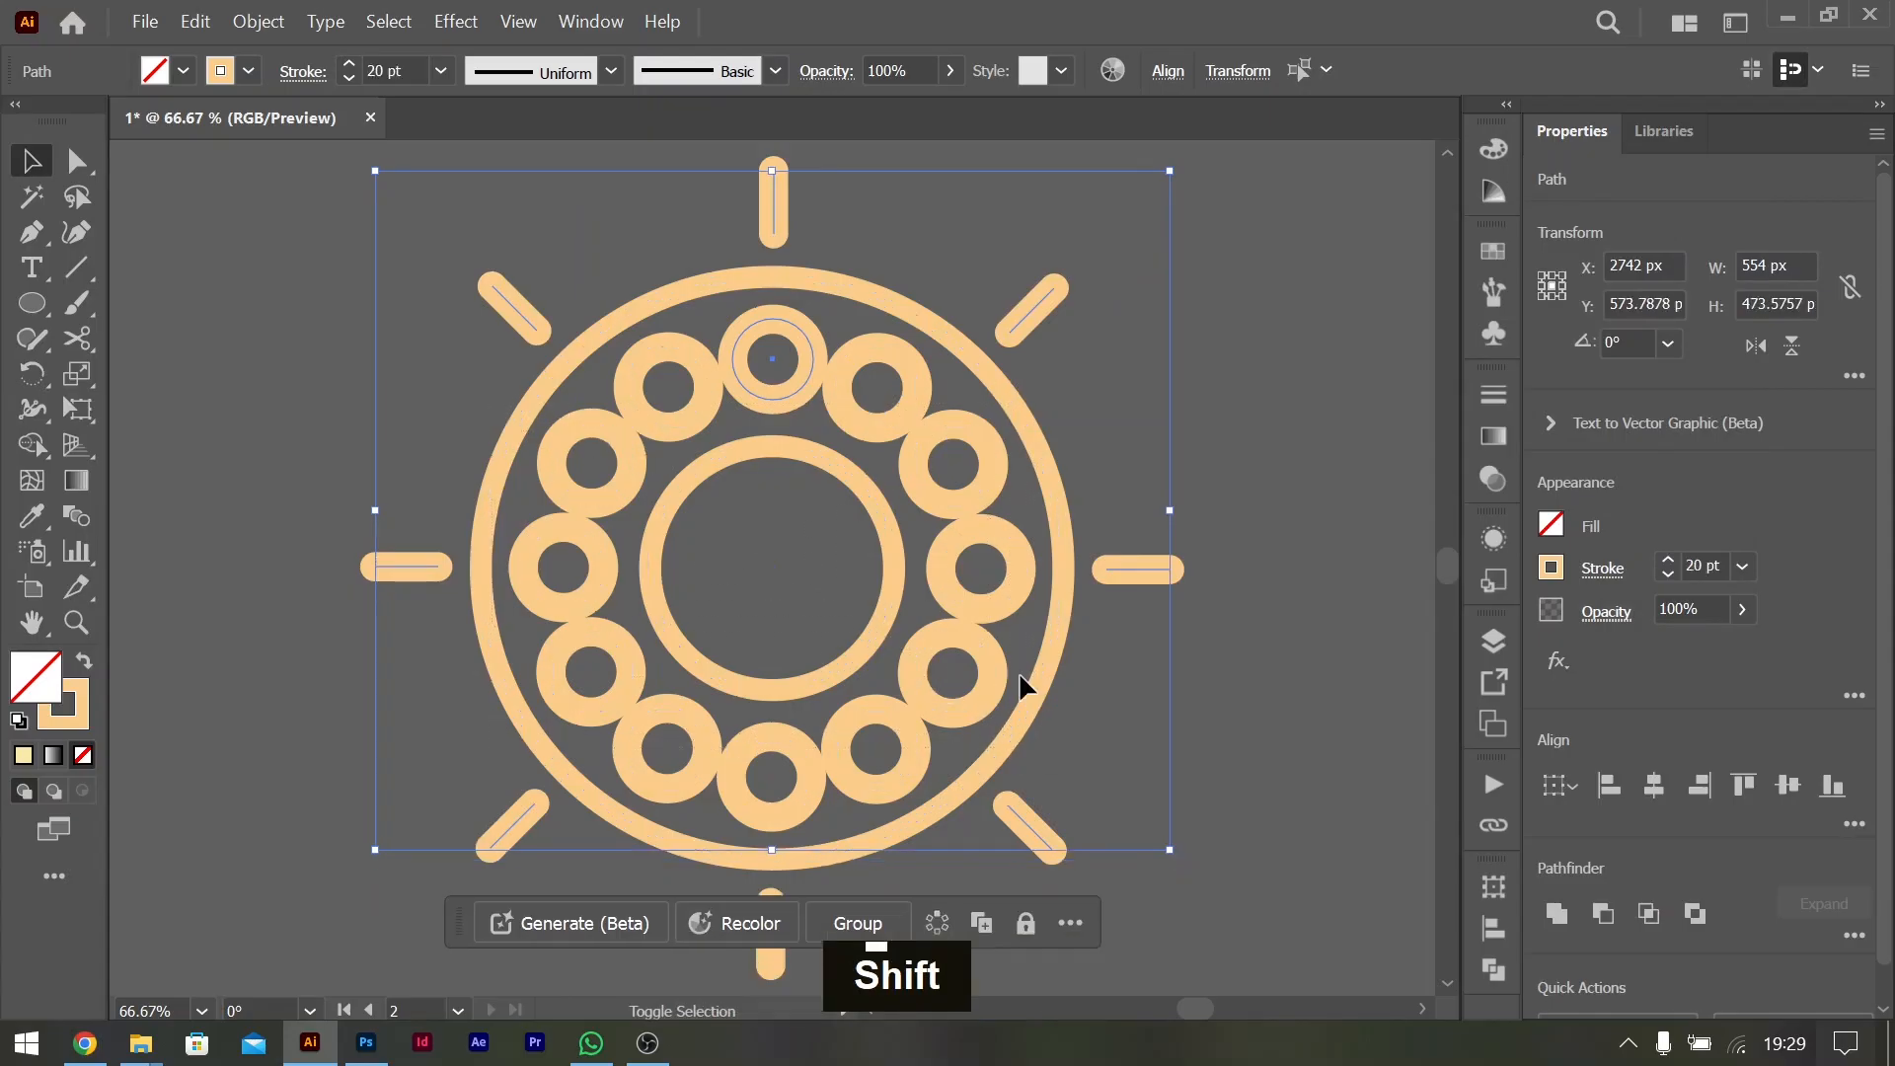
{"action": "left_click", "coordinate": [811, 356], "text": "shift"}
{"action": "mouse_move", "coordinate": [1170, 509]}
{"action": "left_mouse_down"}
{"action": "mouse_move", "coordinate": [1222, 513]}
{"action": "mouse_move", "coordinate": [1206, 511]}
{"action": "left_mouse_up"}
{"action": "key", "text": "ctrl+z"}
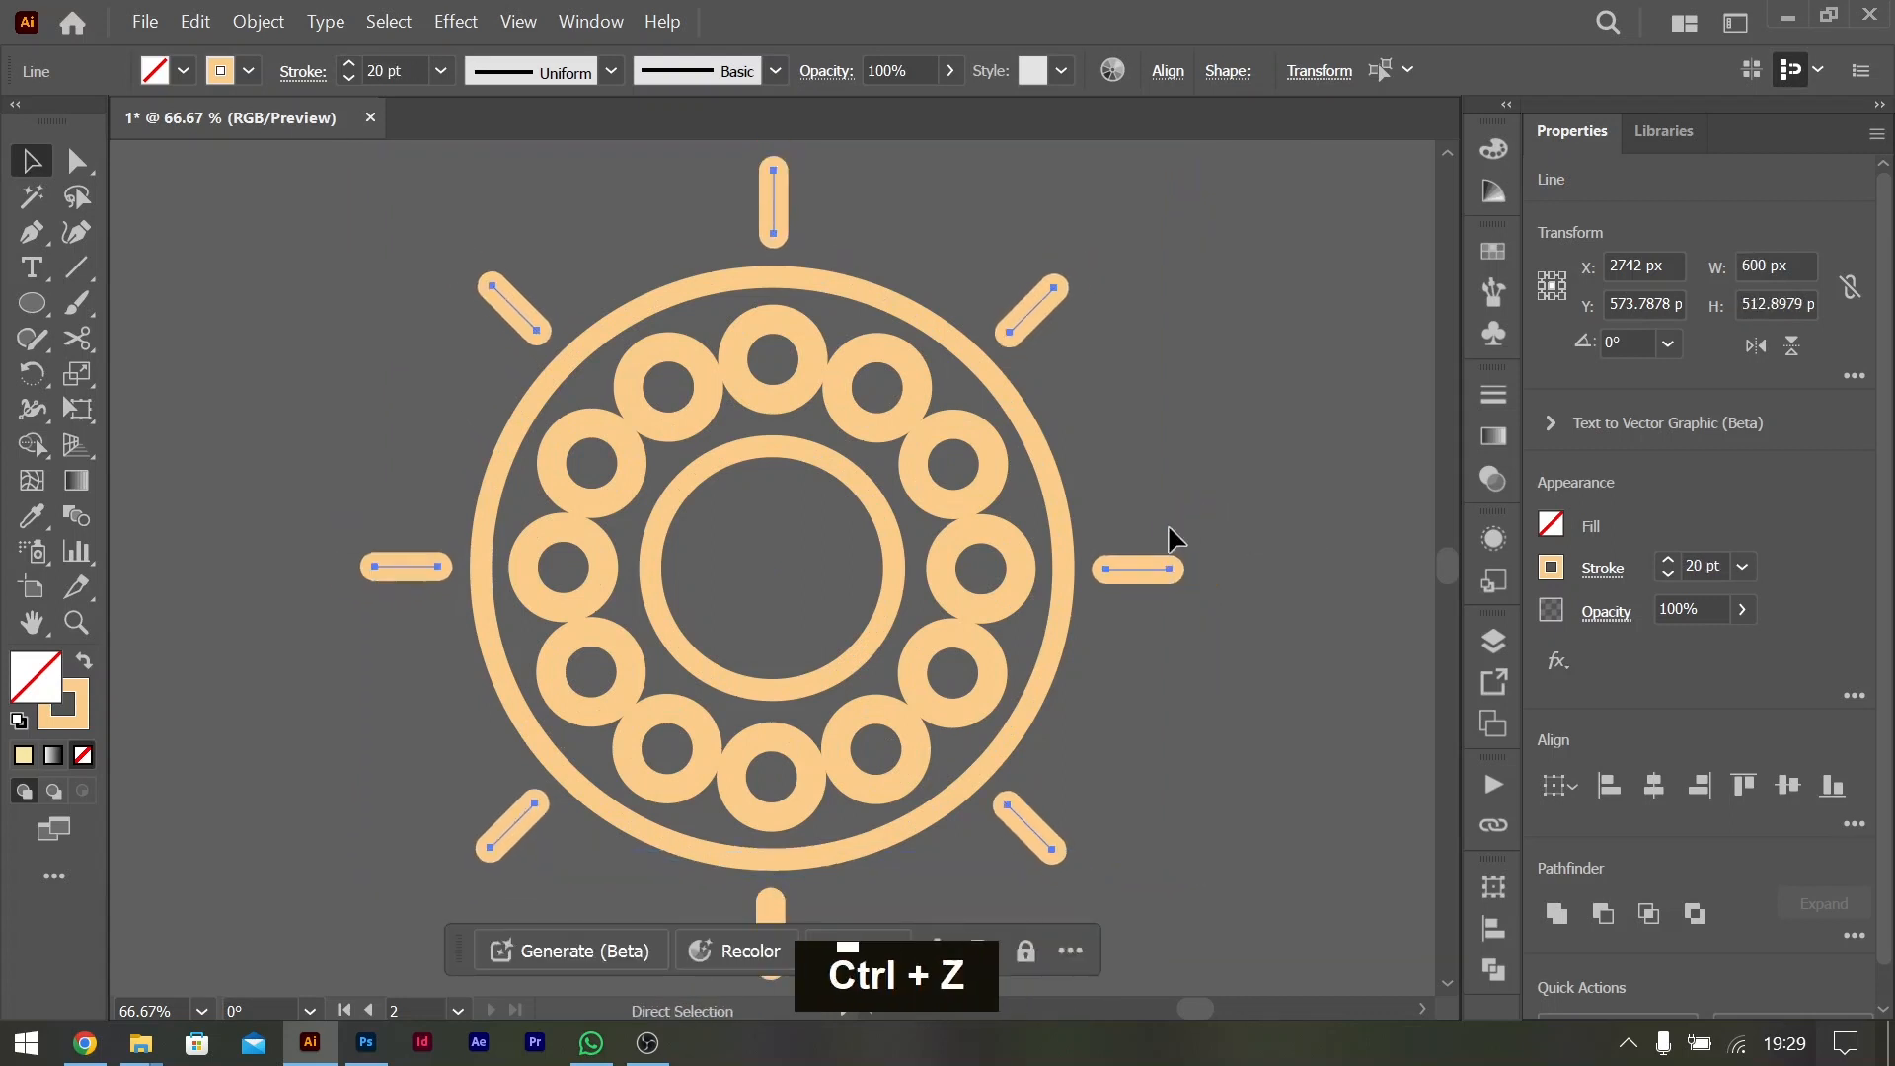
{"action": "left_click", "coordinate": [773, 900], "text": "shift"}
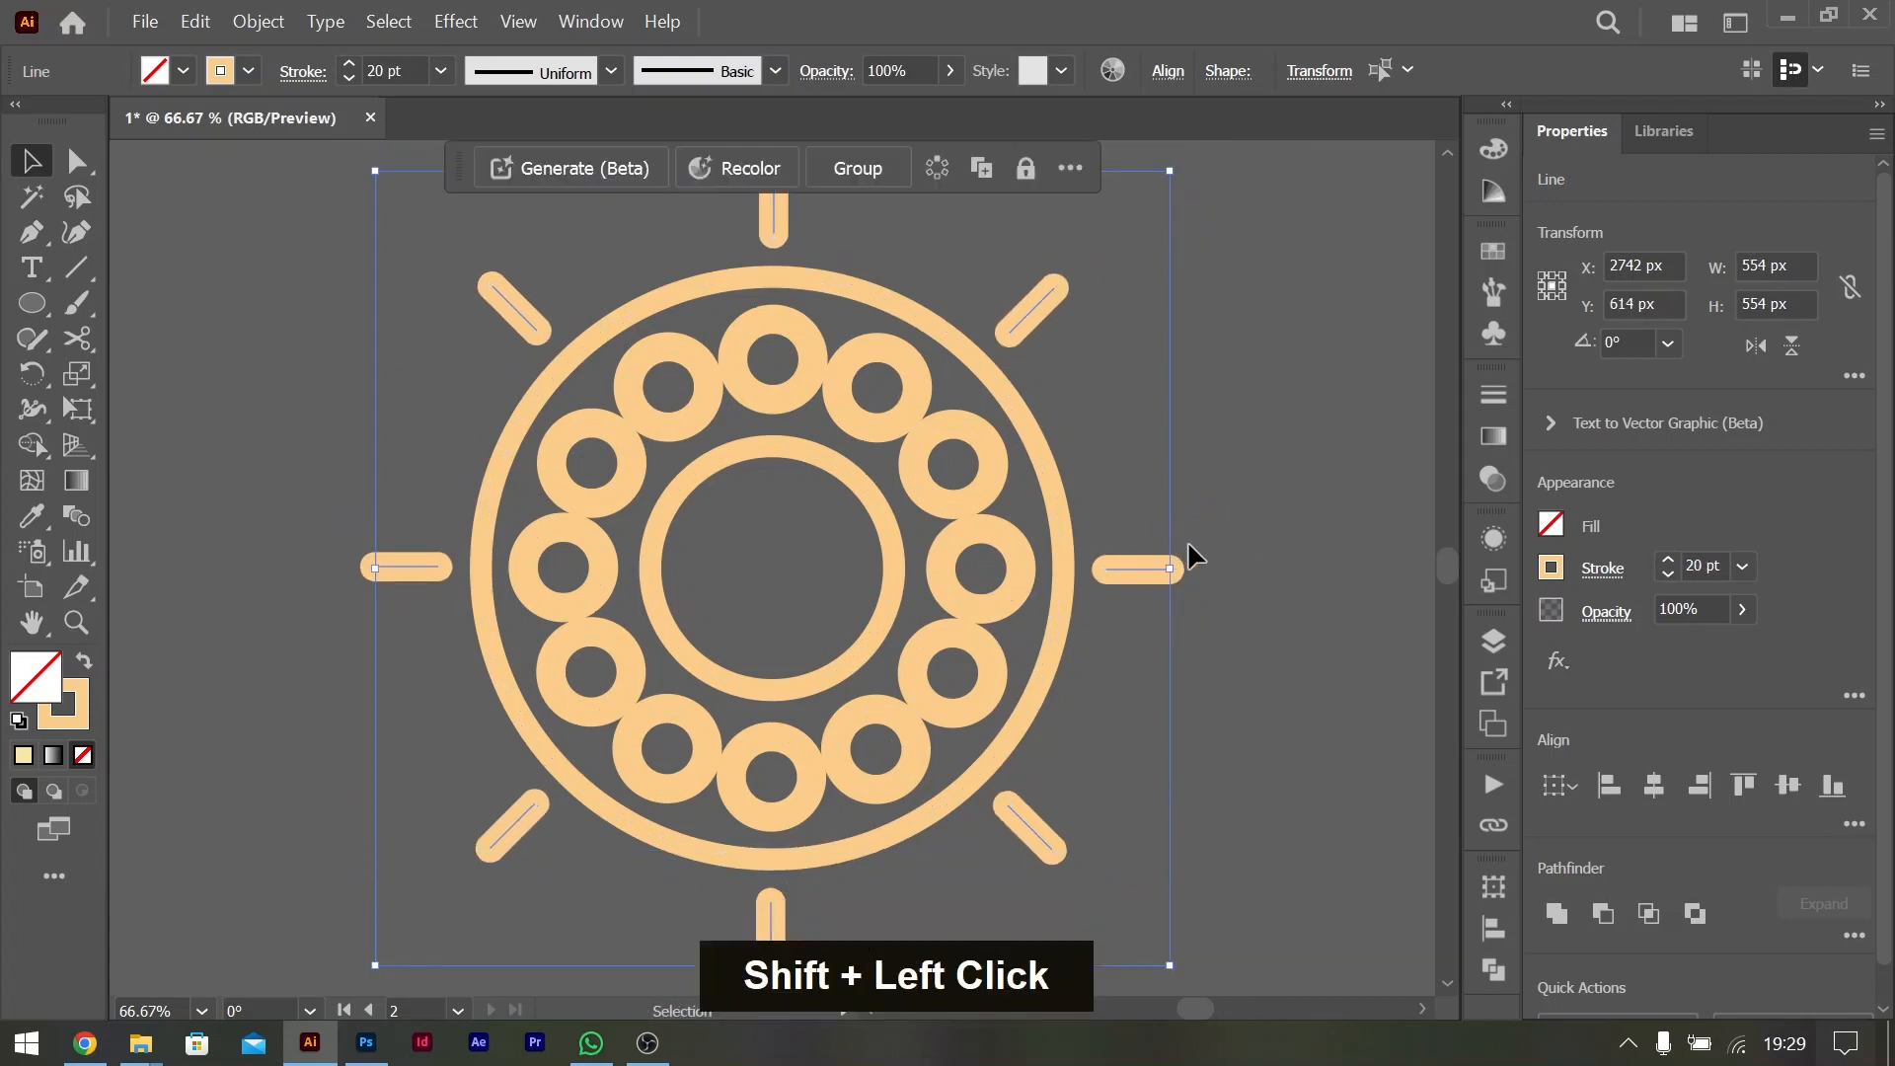
{"action": "left_click_drag", "start_coordinate": [1169, 569], "coordinate": [1212, 571]}
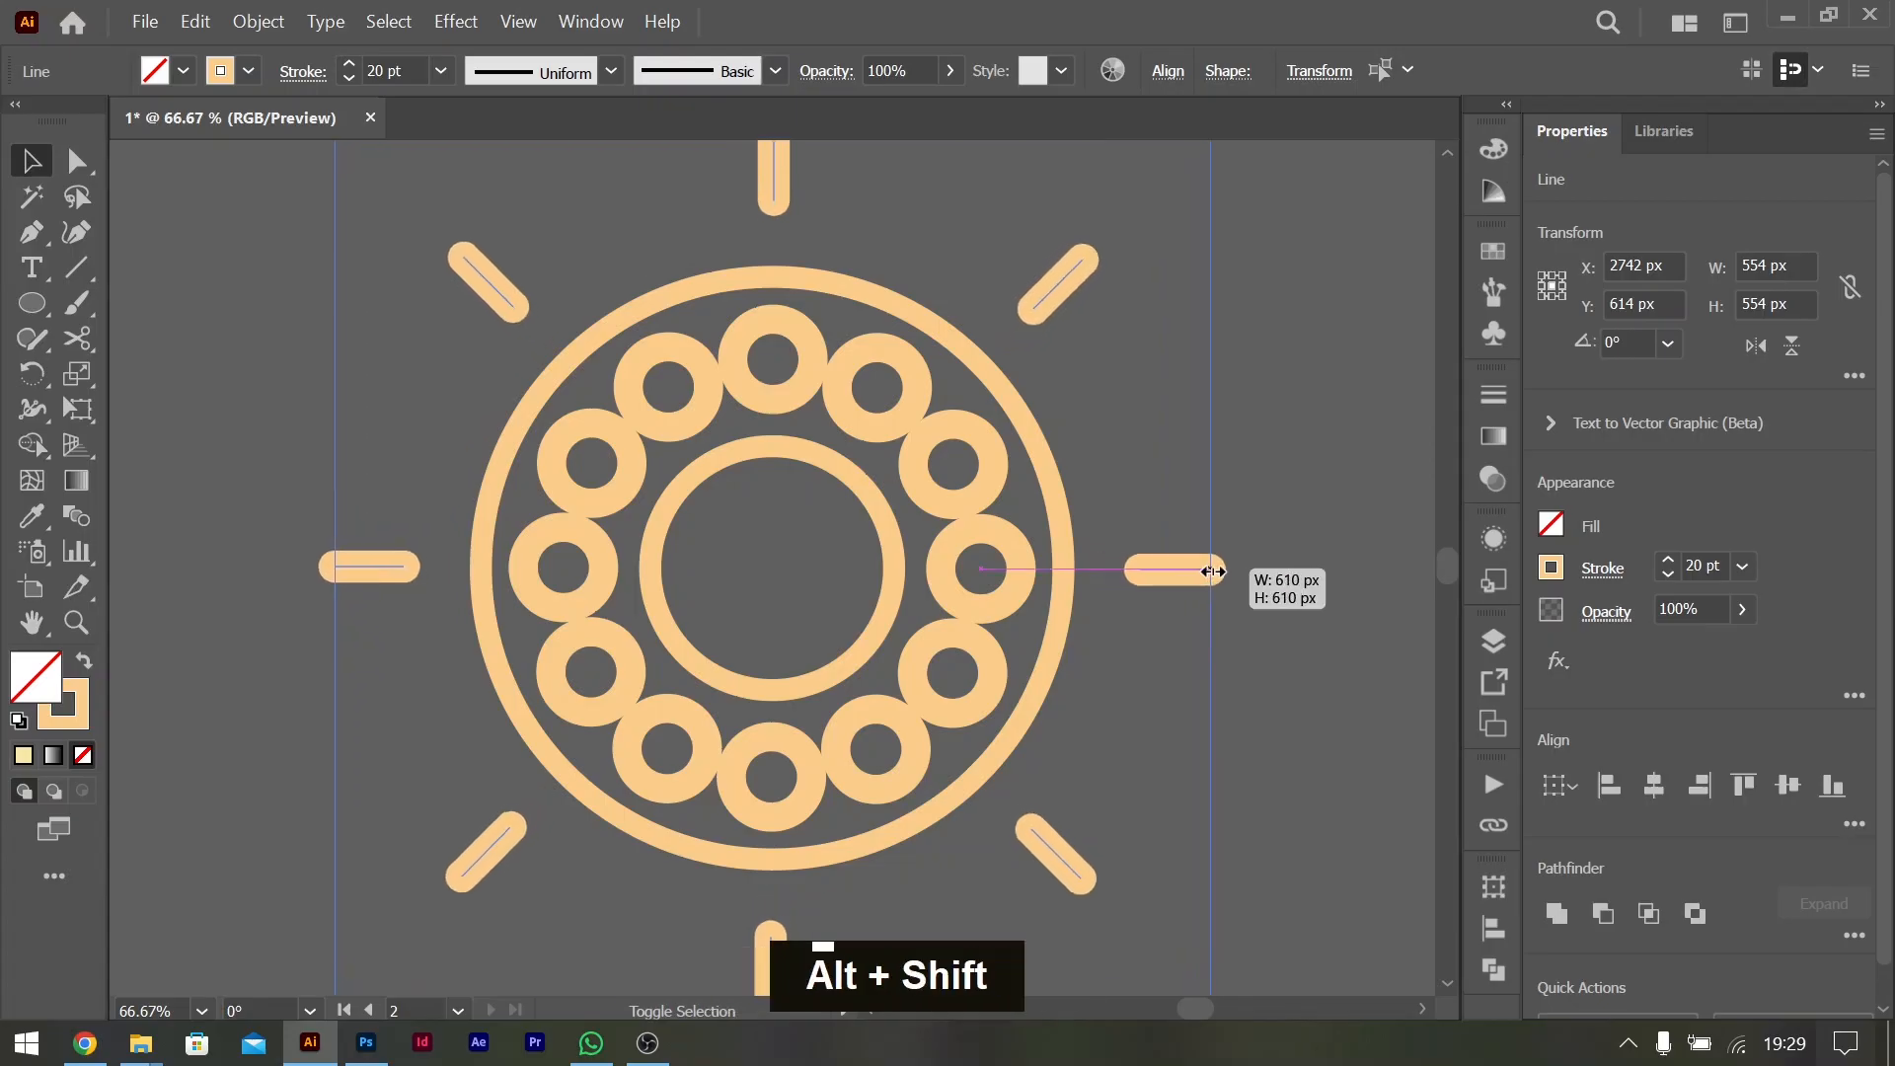
Select all rings, small circles and radiating lines of the circular ornament and group them
{"action": "left_click", "coordinate": [1163, 520]}
{"action": "key", "text": "ctrl+0"}
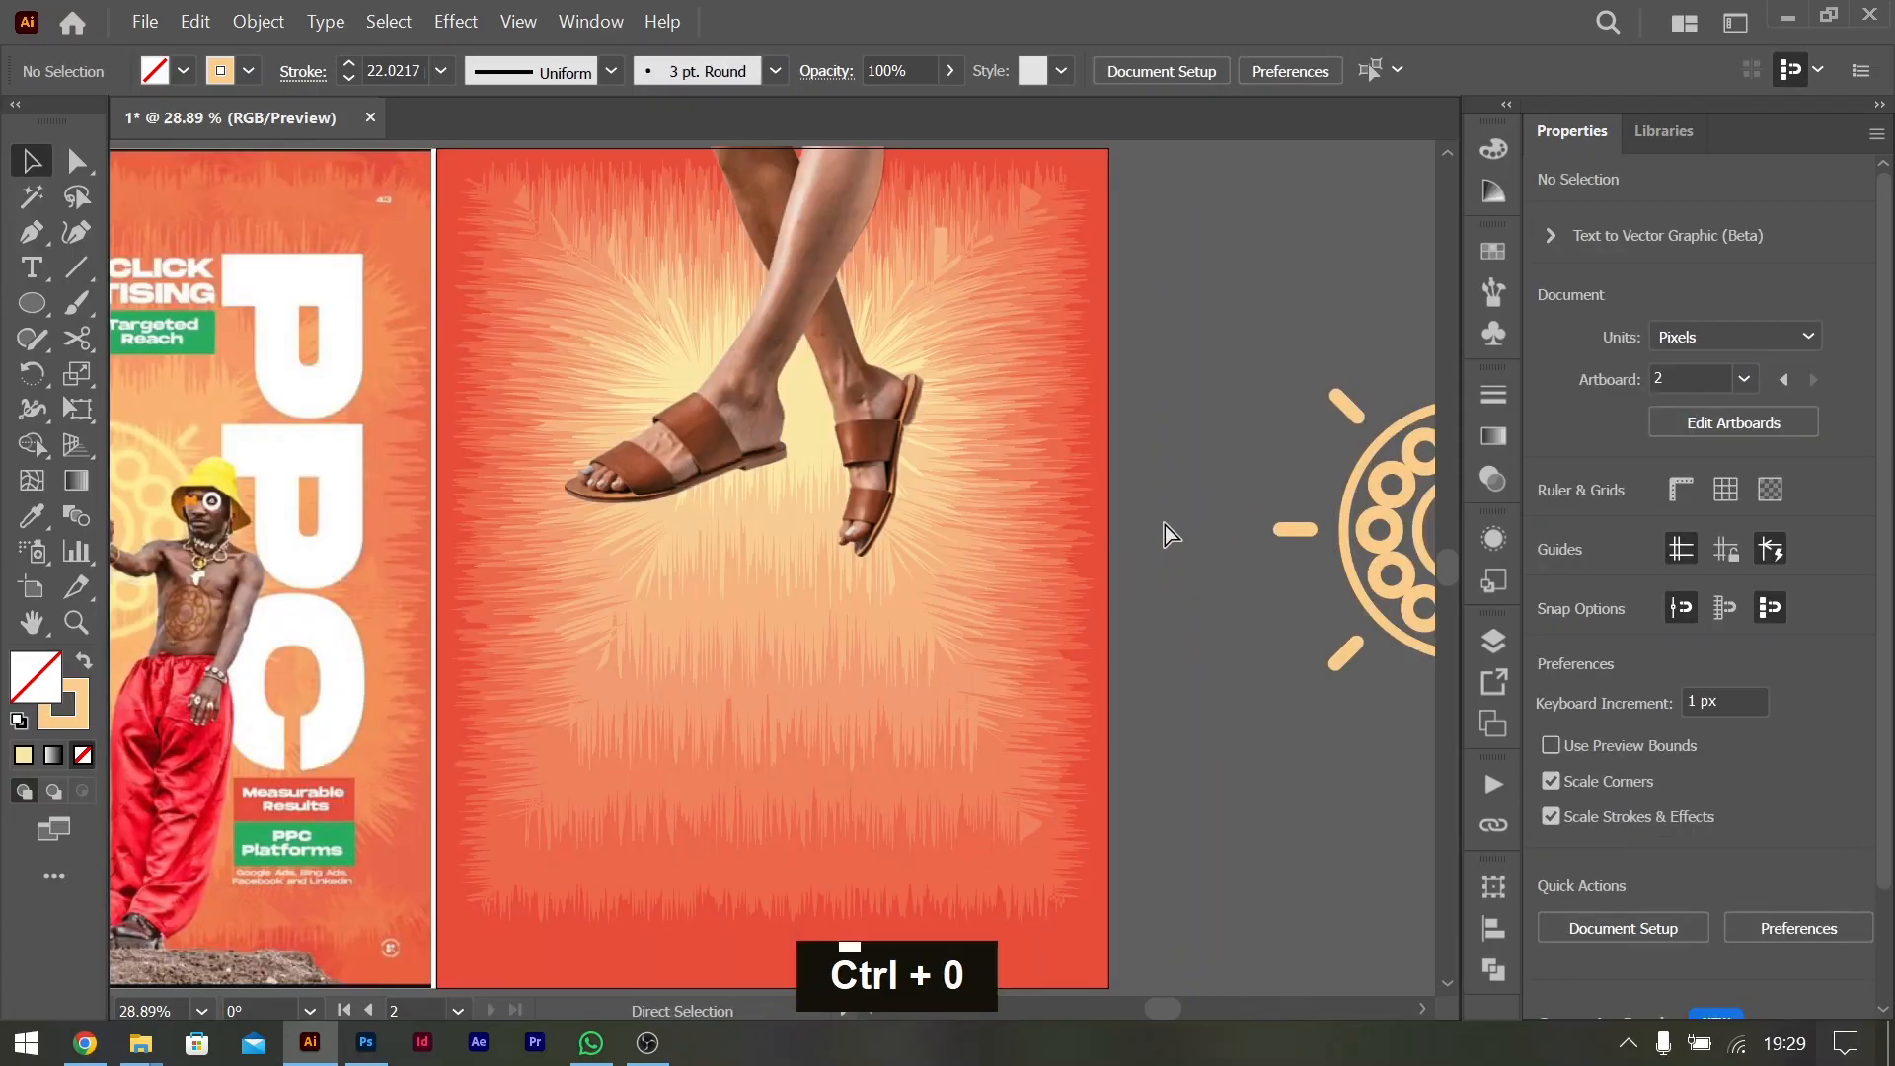
{"action": "scroll", "coordinate": [1113, 428], "scroll_direction": "right", "scroll_amount": 5}
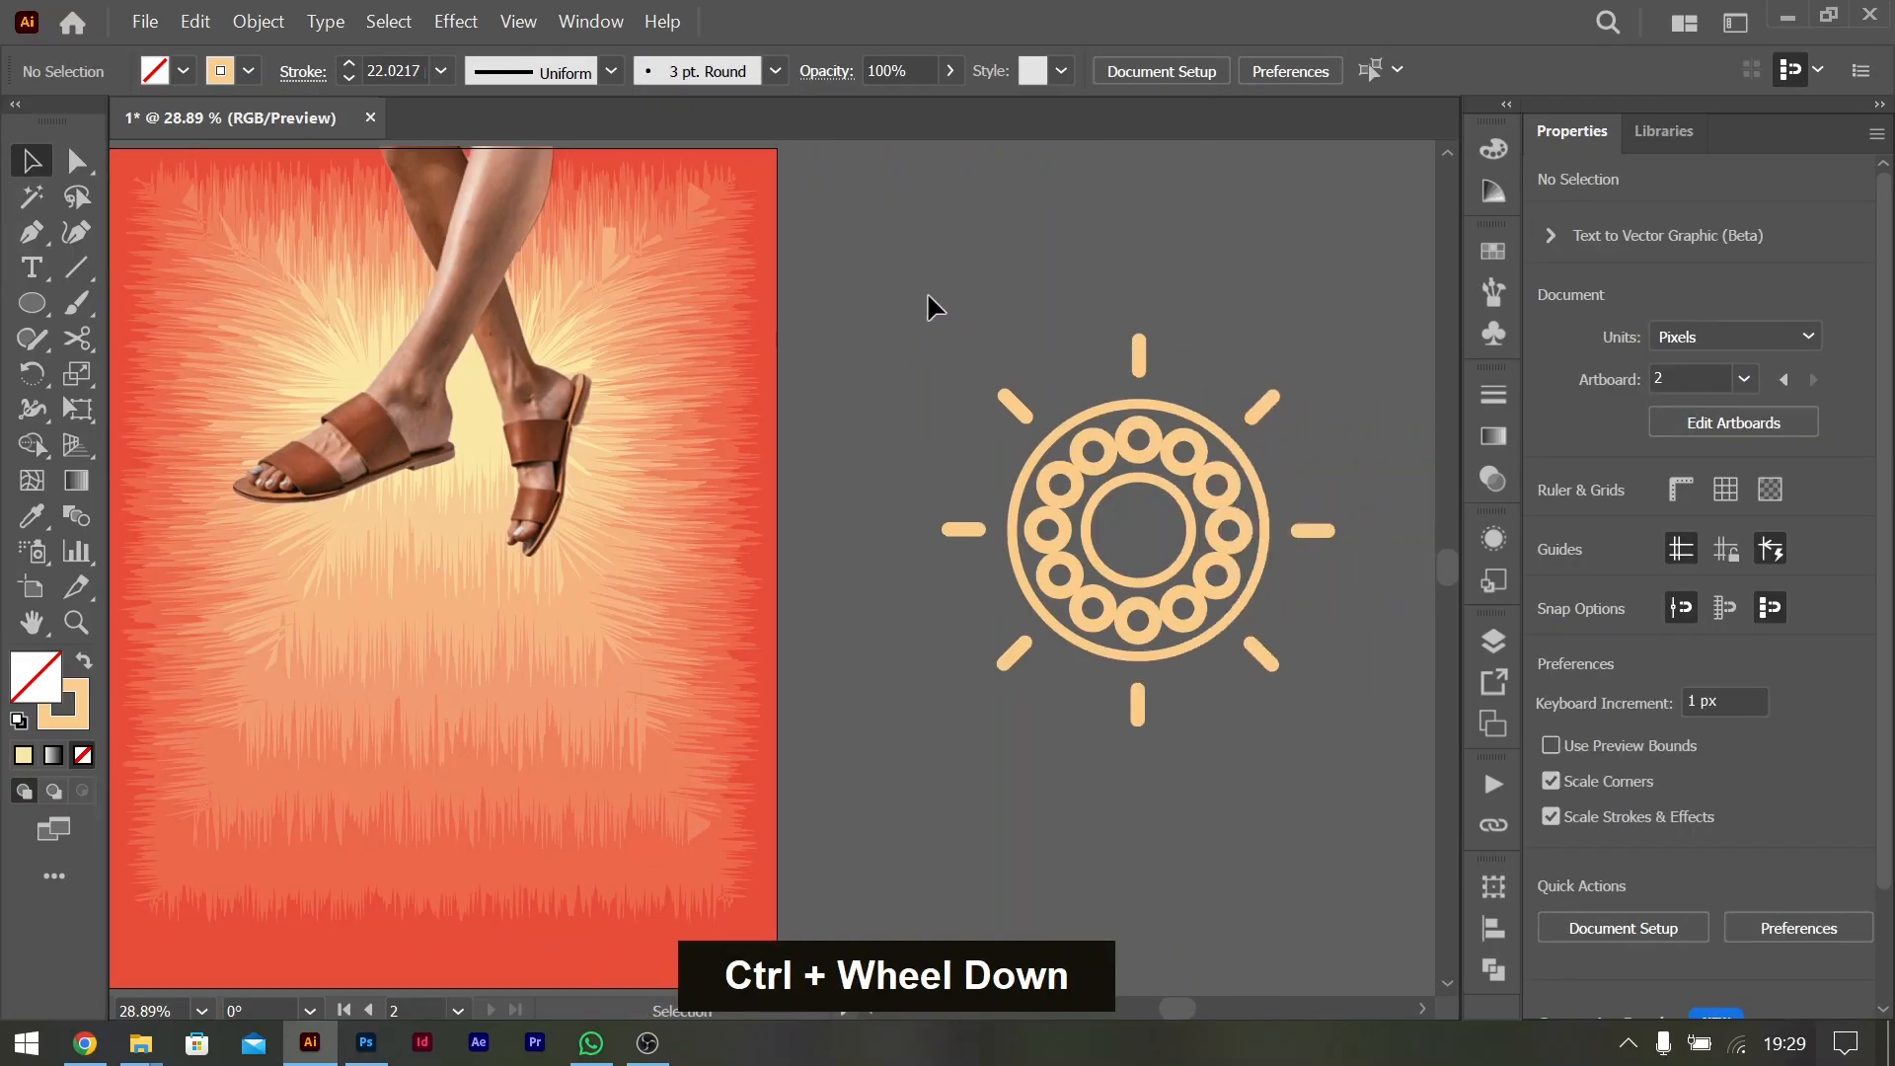
{"action": "left_click_drag", "start_coordinate": [1295, 716], "coordinate": [1313, 731]}
{"action": "key", "text": "ctrl+g"}
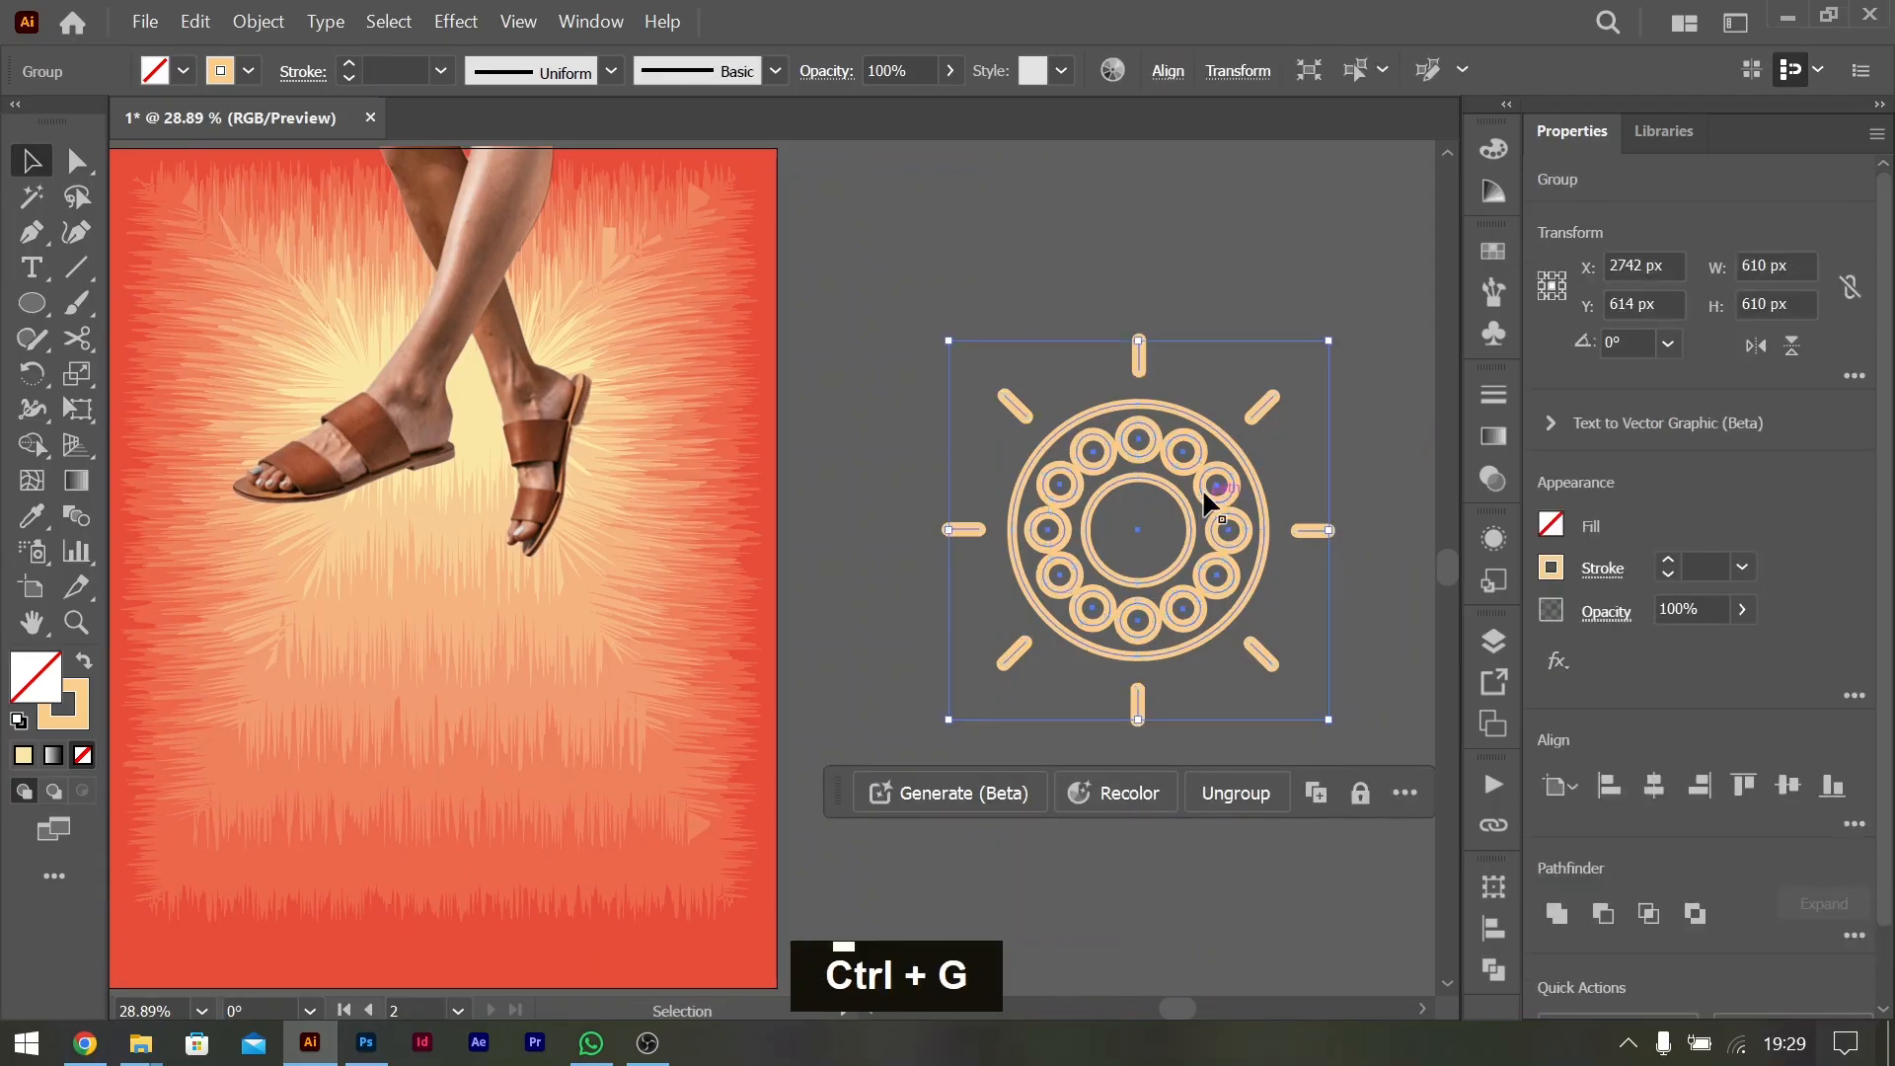
Duplicate the grouped ornament about 860 px to its right, level with the original
{"action": "left_click", "coordinate": [259, 21]}
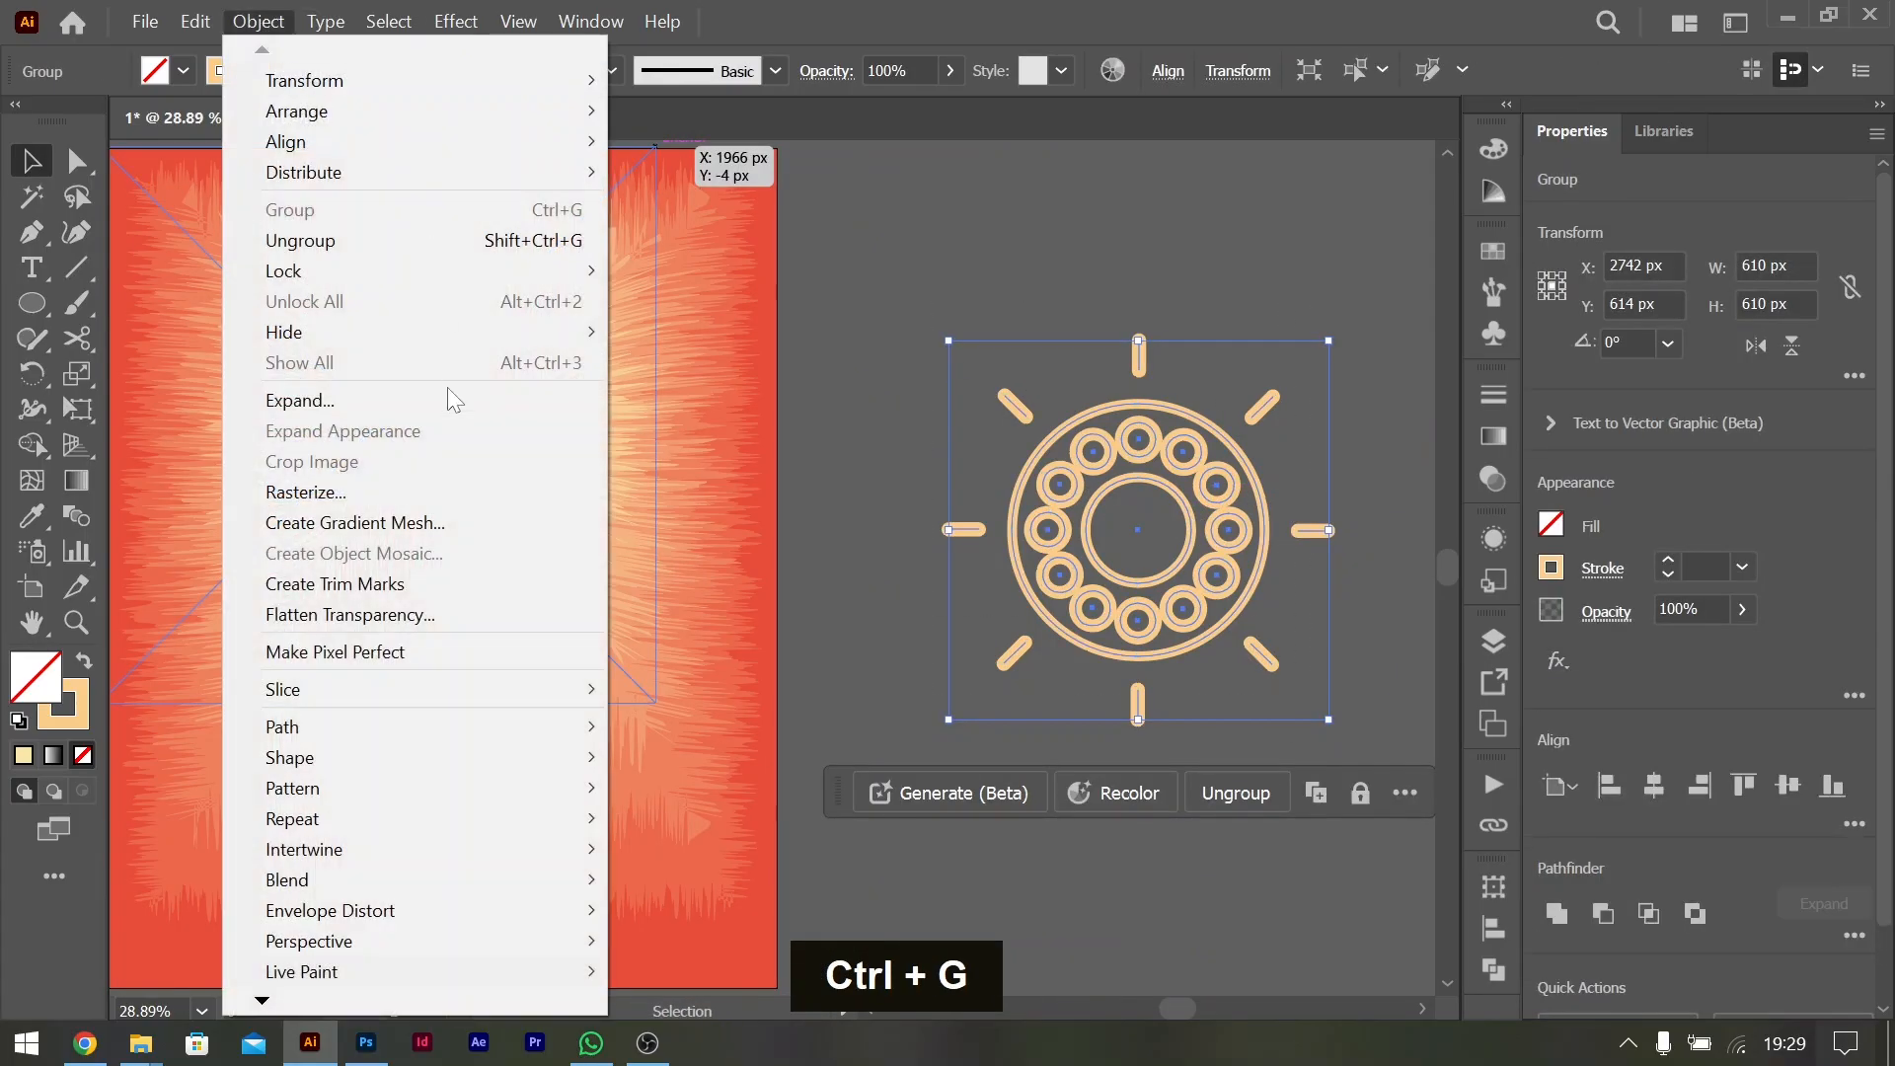
{"action": "left_click", "coordinate": [1104, 358]}
{"action": "scroll", "coordinate": [1151, 427], "scroll_direction": "right", "scroll_amount": 6}
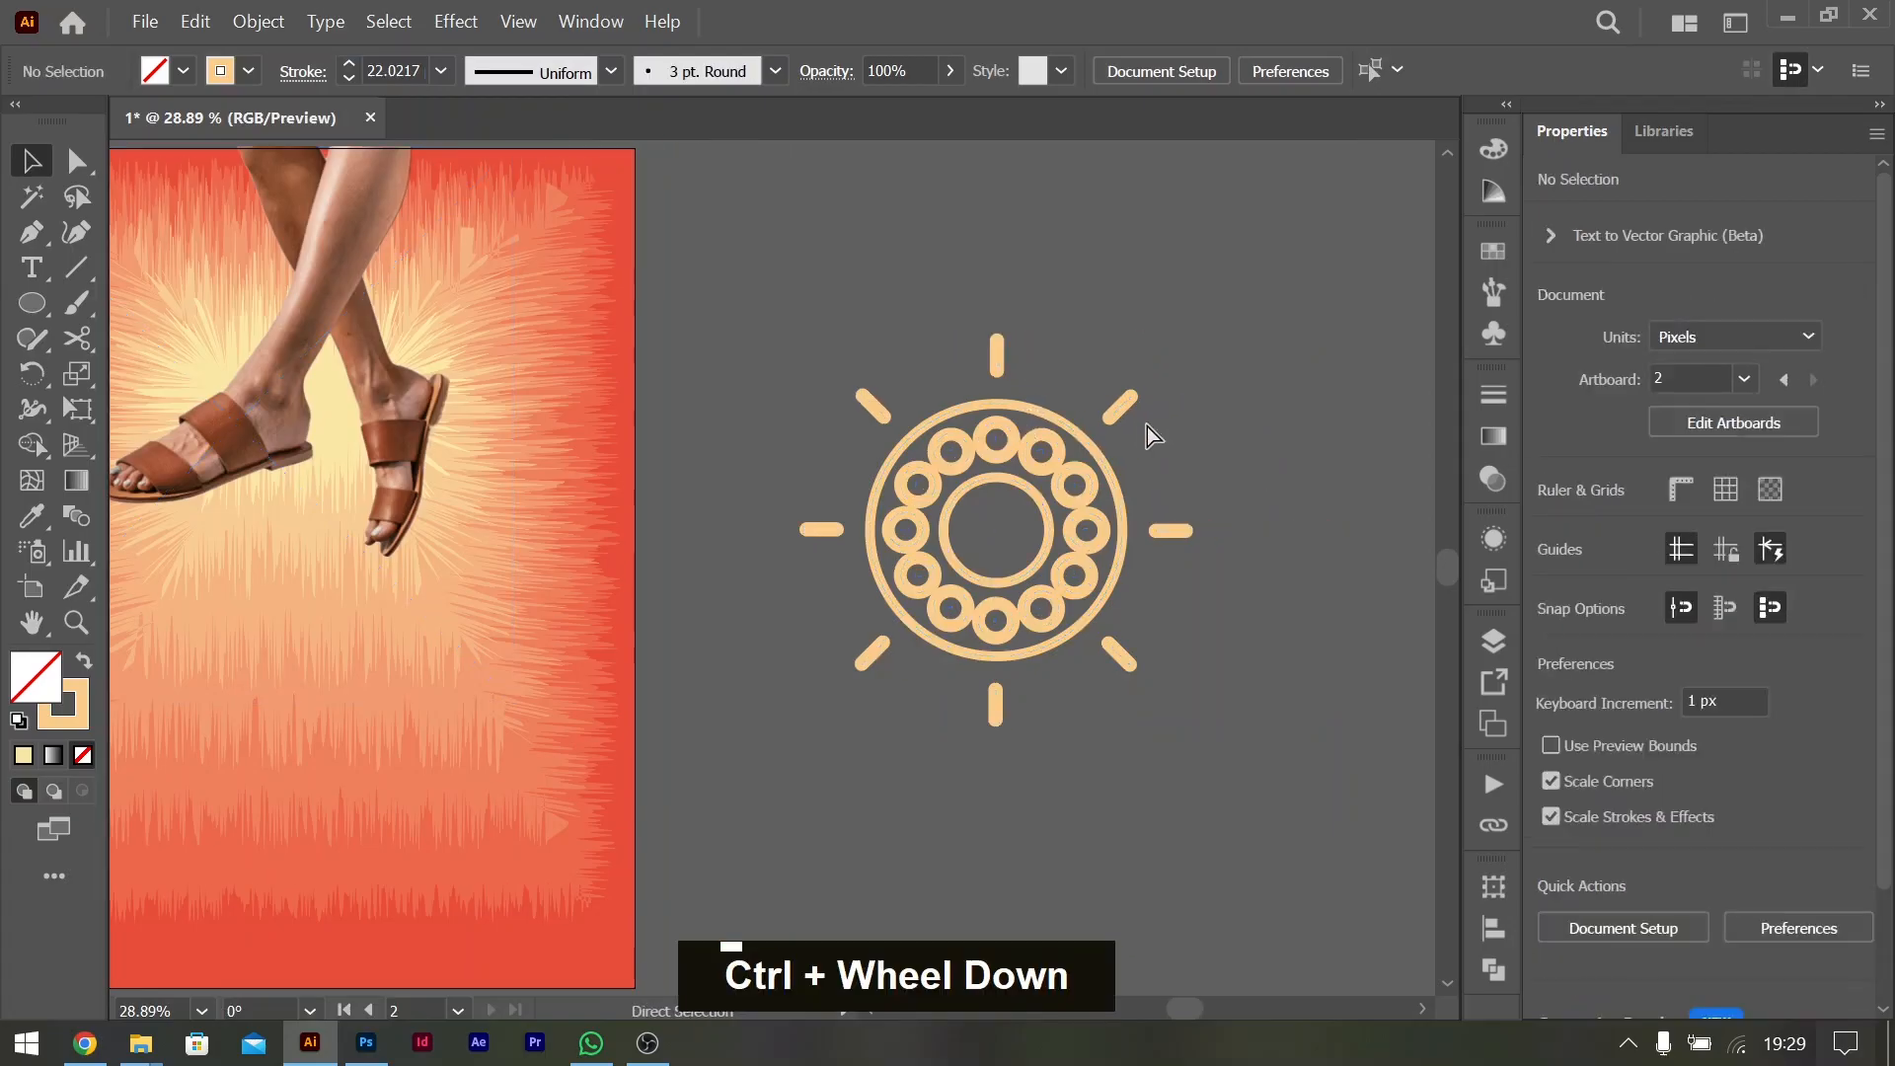
{"action": "left_click_drag", "start_coordinate": [740, 436], "coordinate": [1275, 435]}
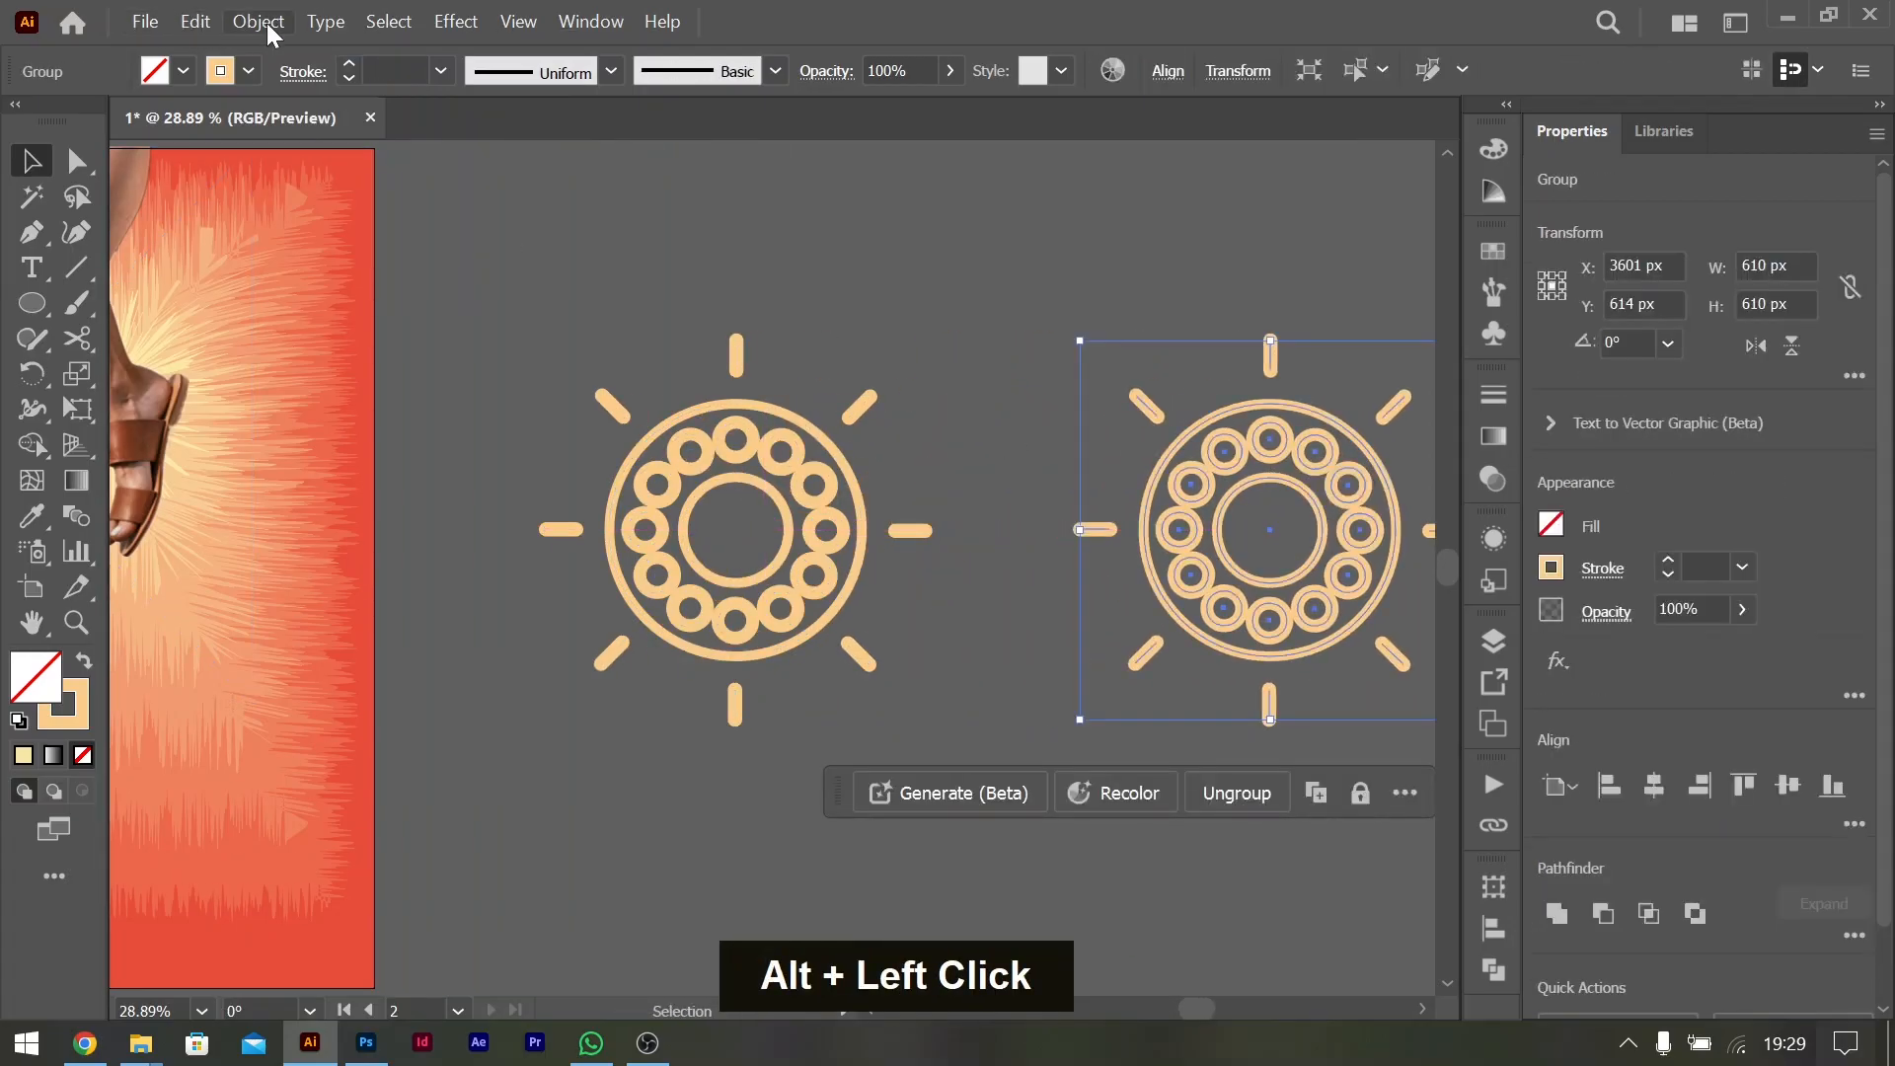
Expand the duplicated ornament into filled shapes, leaving the original stroked
{"action": "left_click", "coordinate": [259, 21]}
{"action": "left_click", "coordinate": [404, 399]}
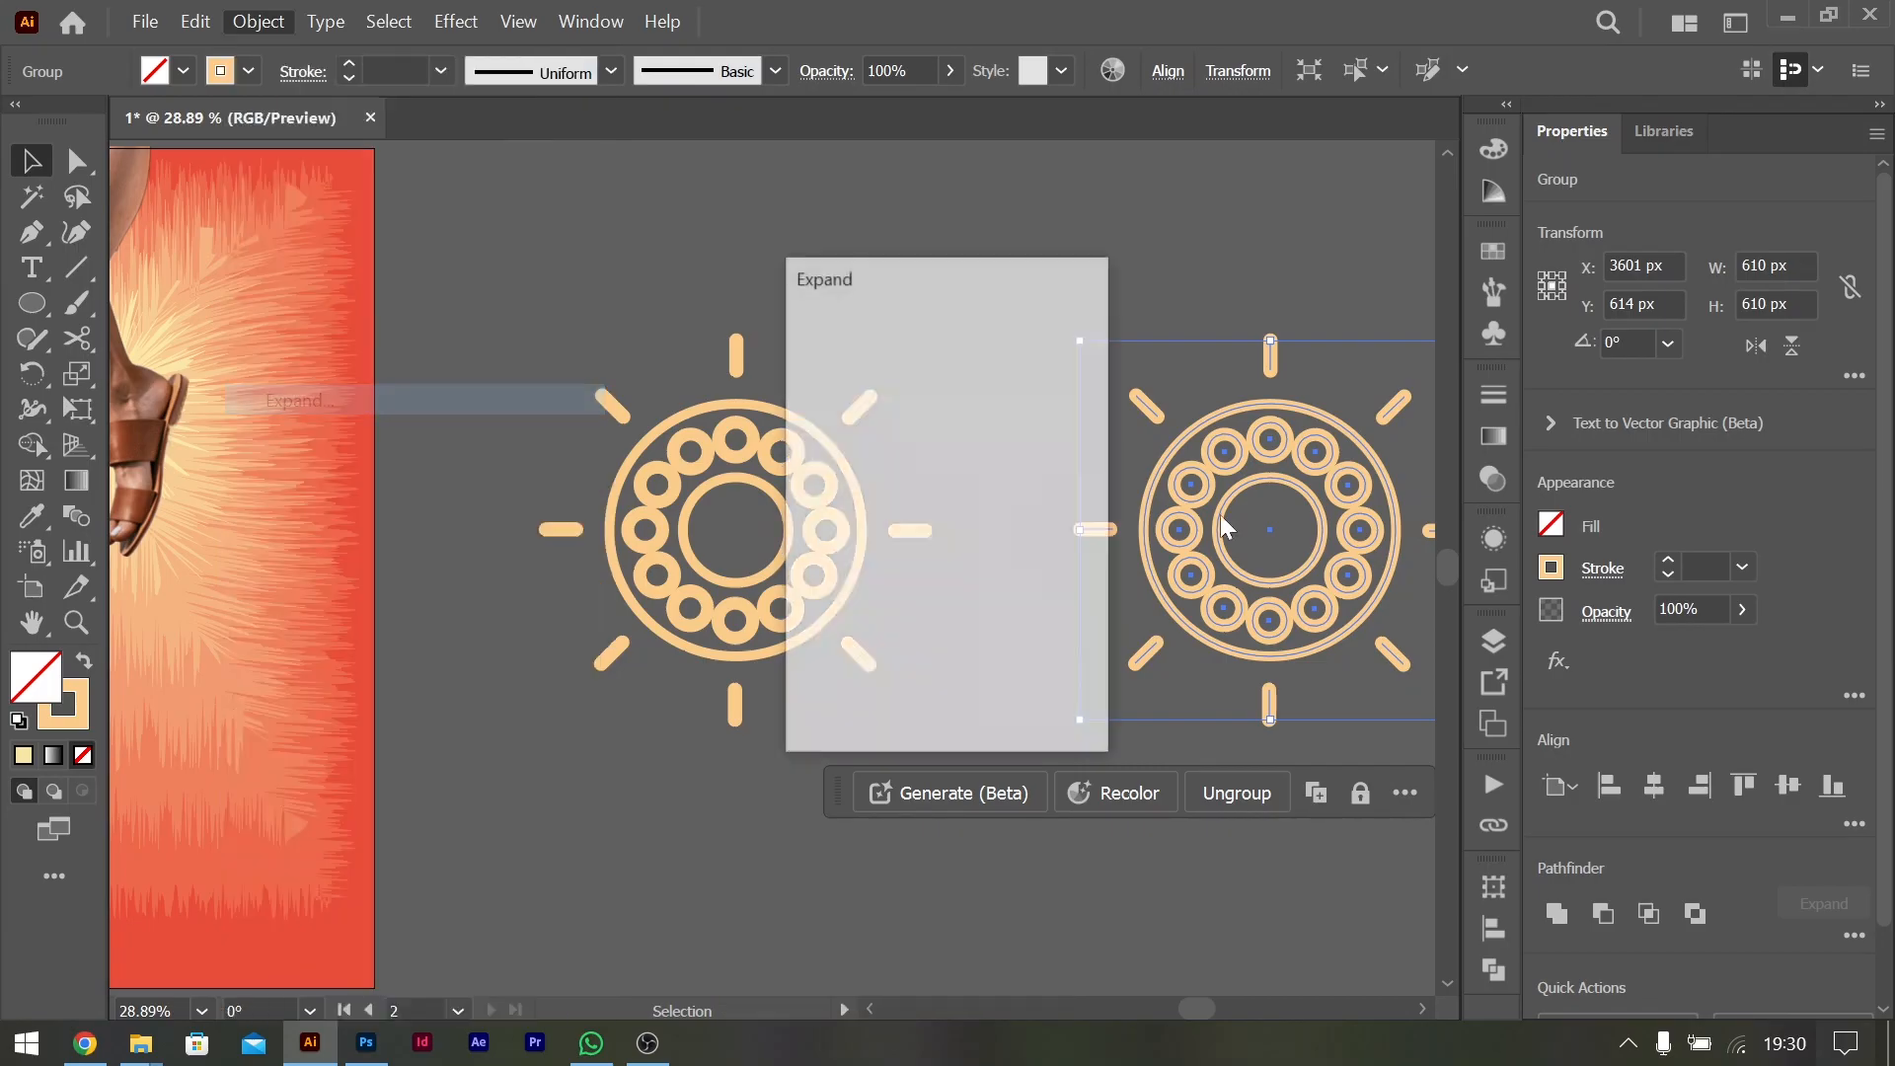
{"action": "left_click", "coordinate": [881, 703]}
Place the expanded ornament on the second artboard over the sandalled feet, at about X 1633 px, Y 451 px
{"action": "scroll", "coordinate": [1148, 466], "scroll_direction": "right", "scroll_amount": 2}
{"action": "left_click_drag", "start_coordinate": [1147, 466], "coordinate": [257, 419]}
{"action": "scroll", "coordinate": [474, 416], "scroll_direction": "left", "scroll_amount": 4}
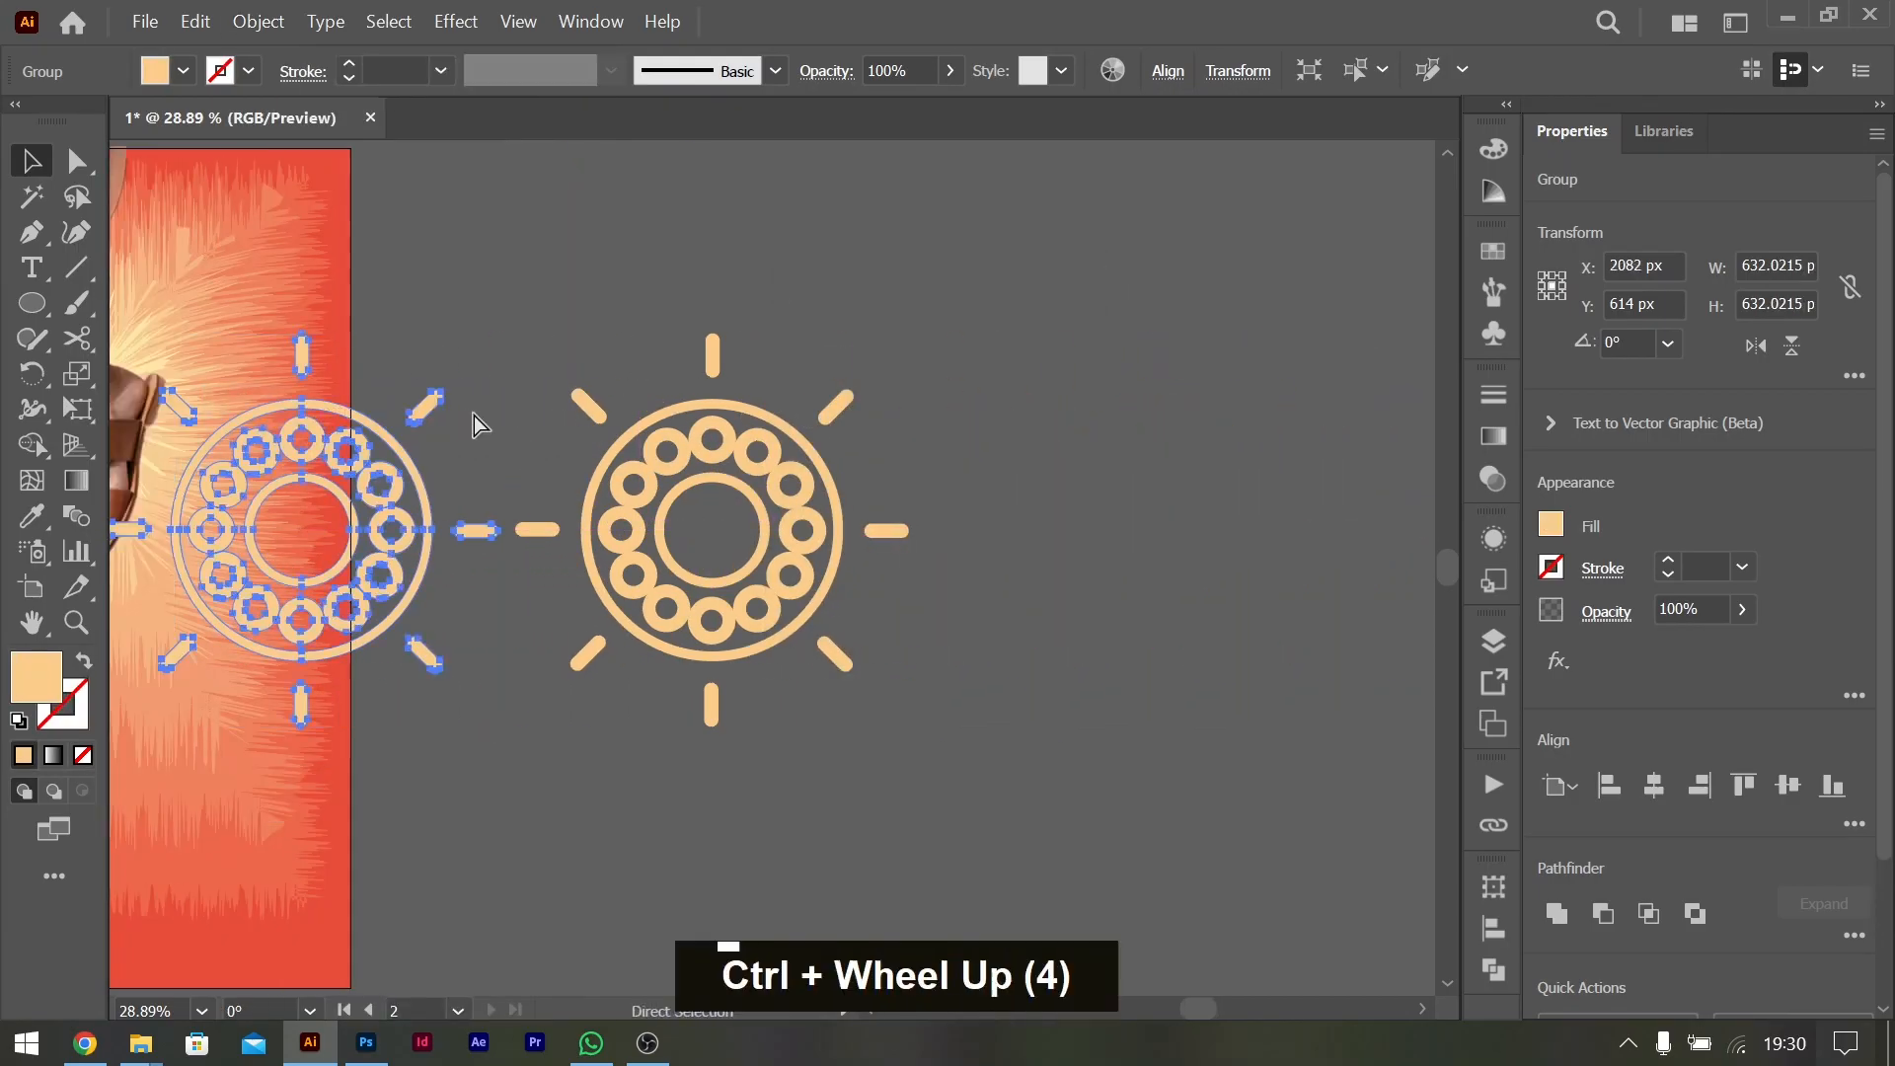
{"action": "scroll", "coordinate": [482, 410], "scroll_direction": "left", "scroll_amount": 2}
{"action": "left_click_drag", "start_coordinate": [999, 531], "coordinate": [717, 428]}
Send the ornament backward in the stacking order so it sits behind the legs and sandals
{"action": "key", "text": "ctrl+bracketleft"}
{"action": "key", "text": "ctrl+bracketleft"}
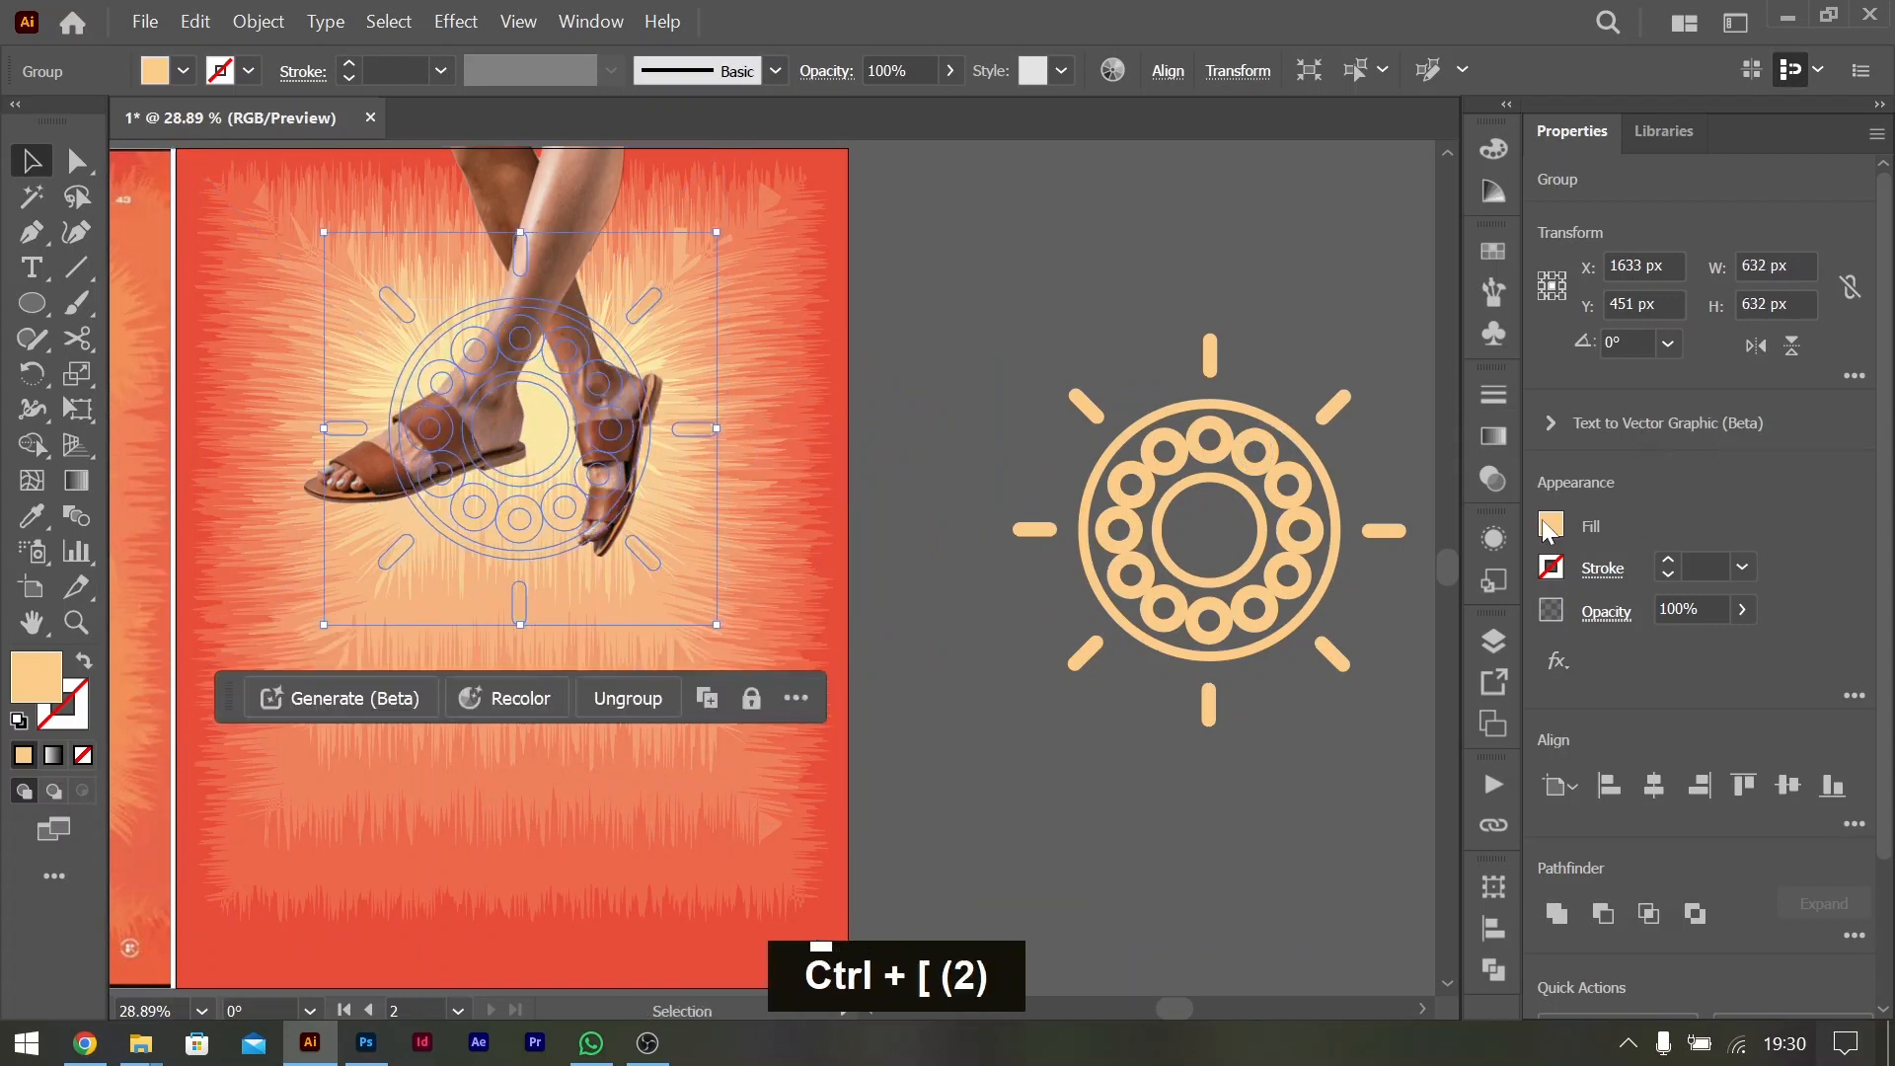
{"action": "key", "text": "ctrl+bracketright"}
{"action": "key", "text": "ctrl+bracketright"}
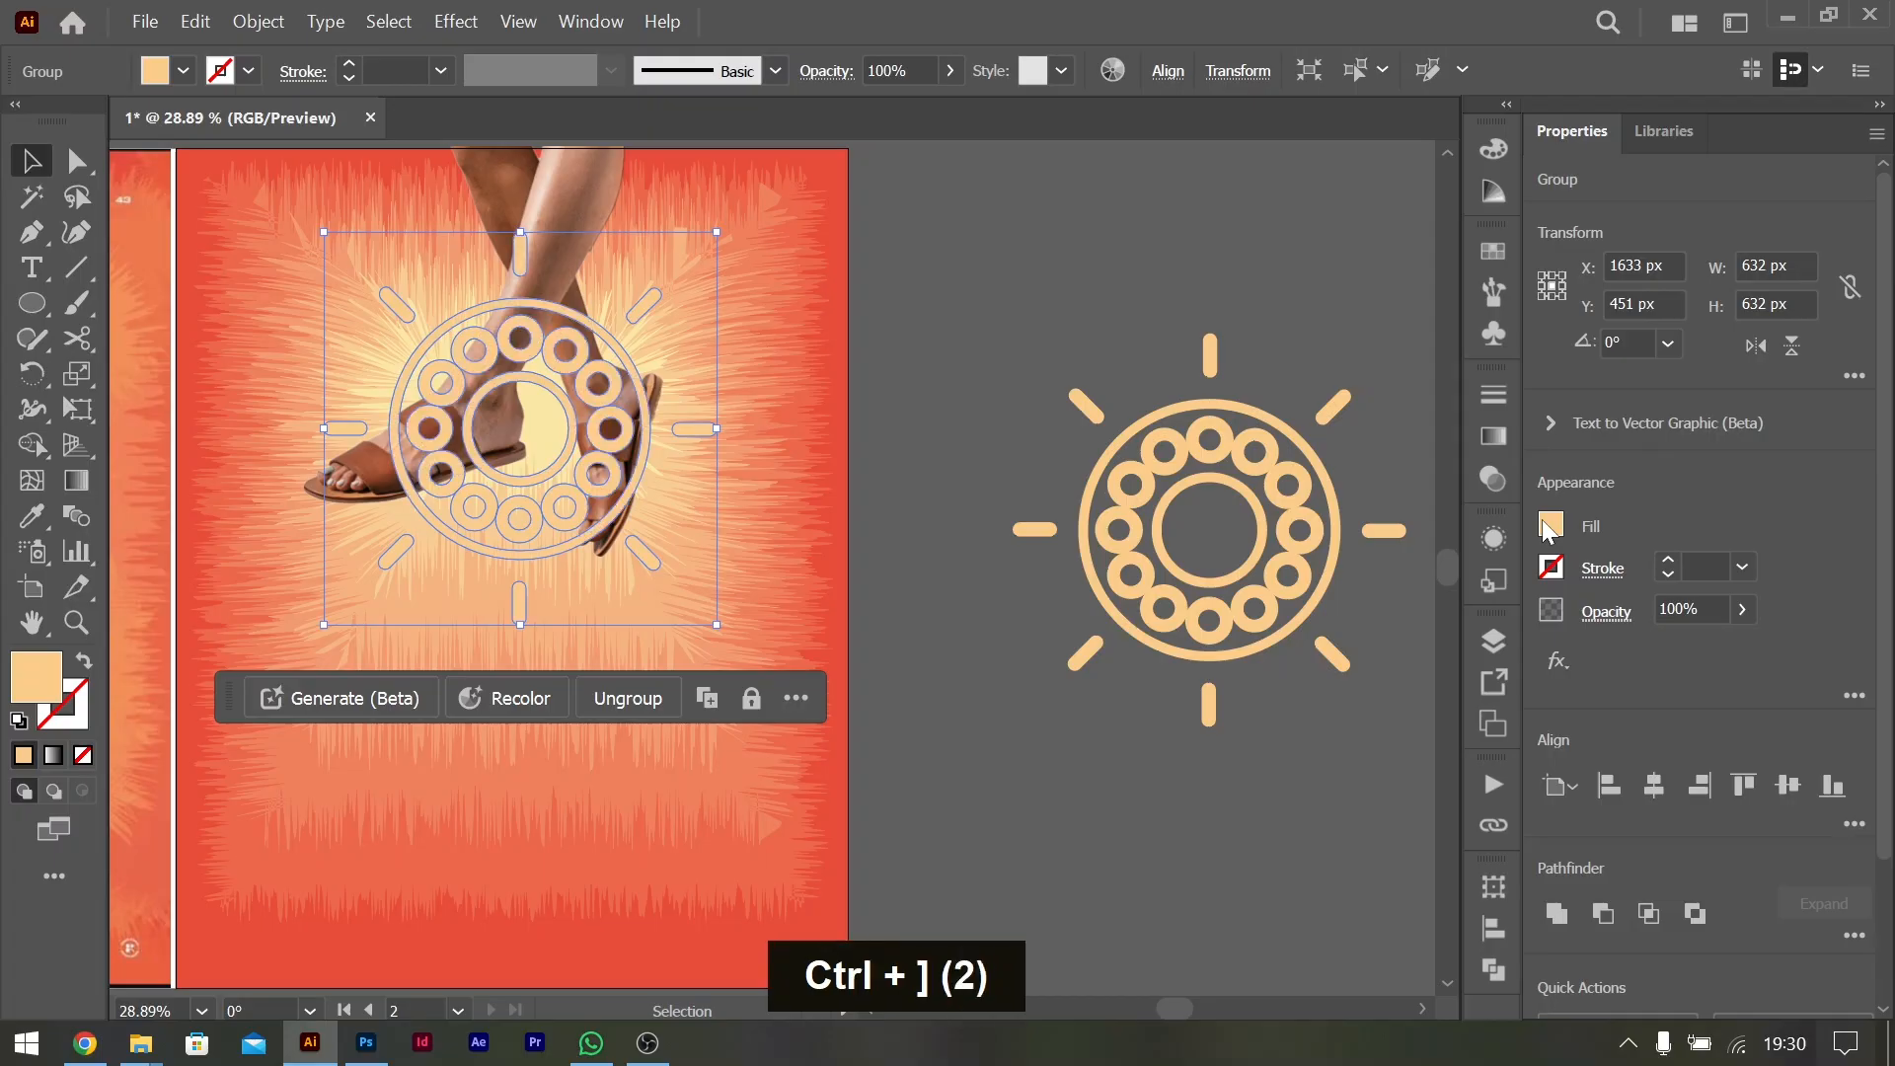
{"action": "key", "text": "ctrl"}
{"action": "key", "text": "ctrl+bracketleft"}
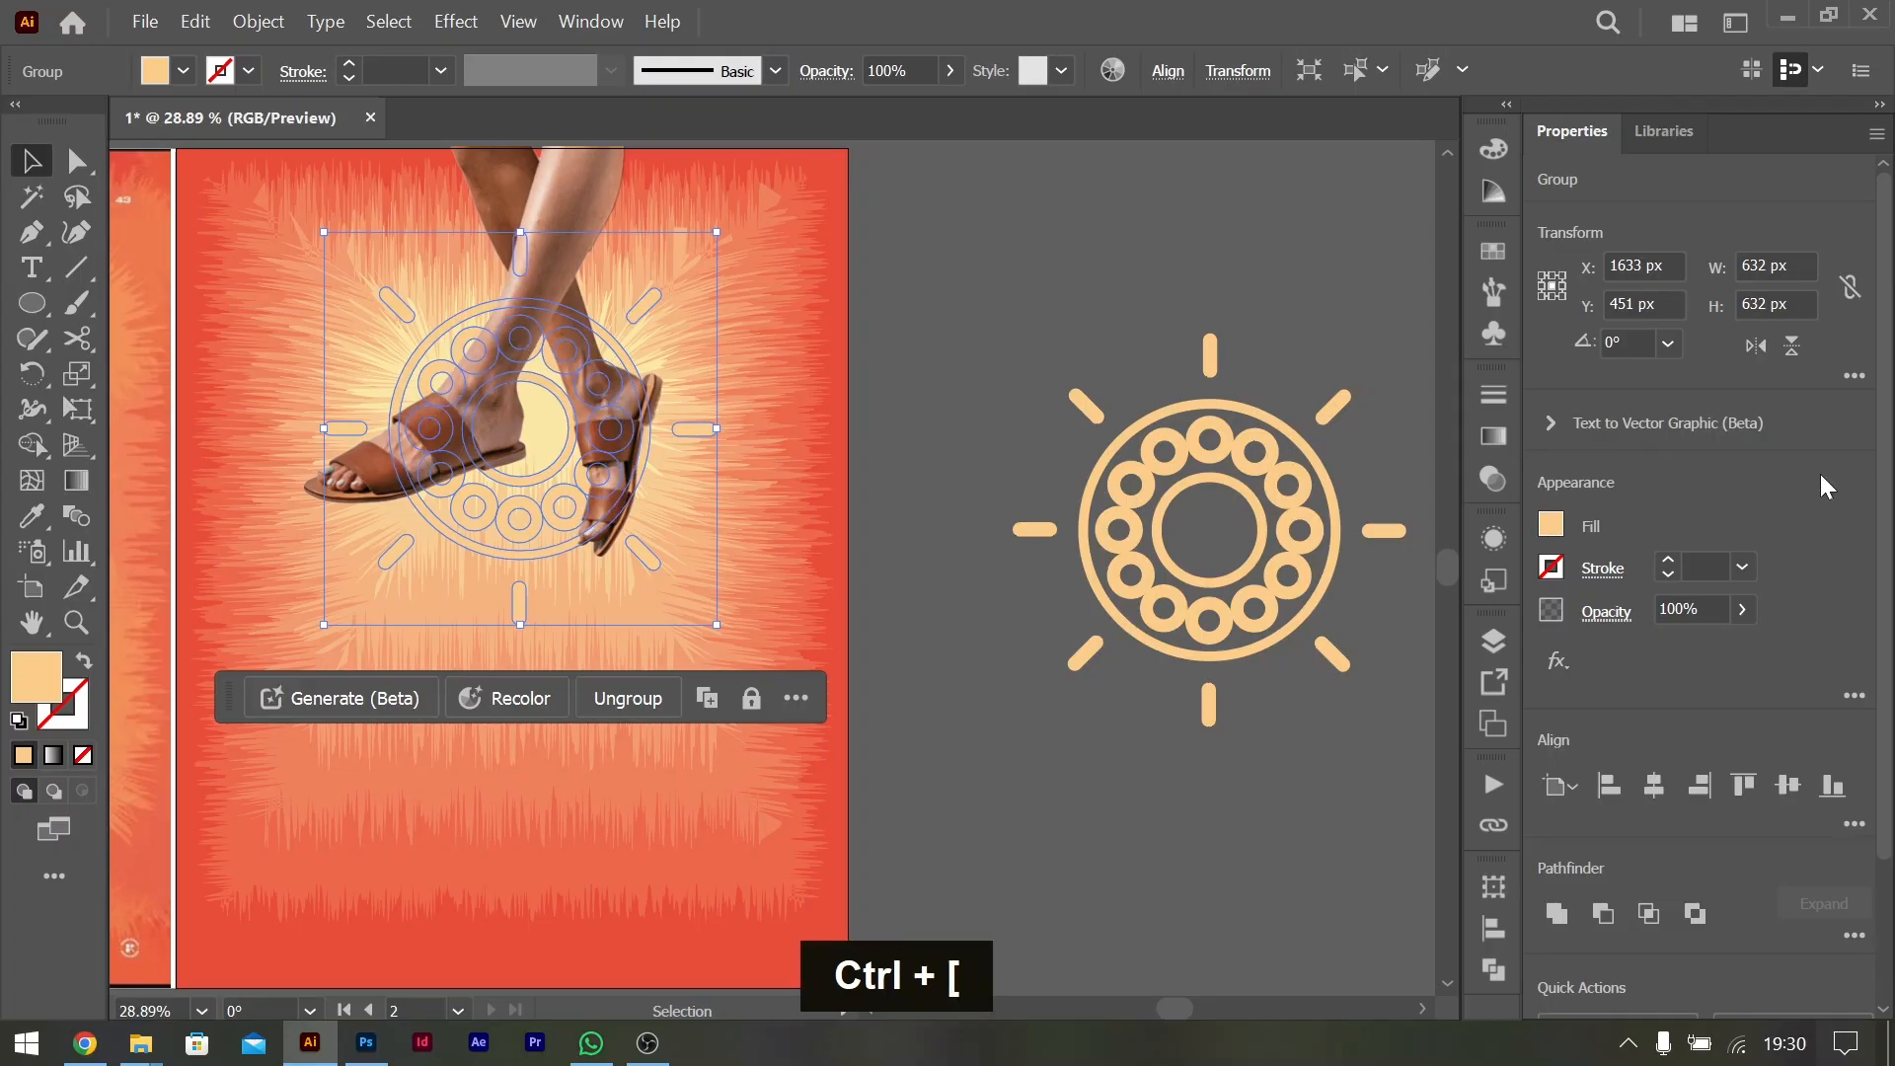
Lighten the expanded ornament's fill color to a pale cream
{"action": "left_click", "coordinate": [1562, 530]}
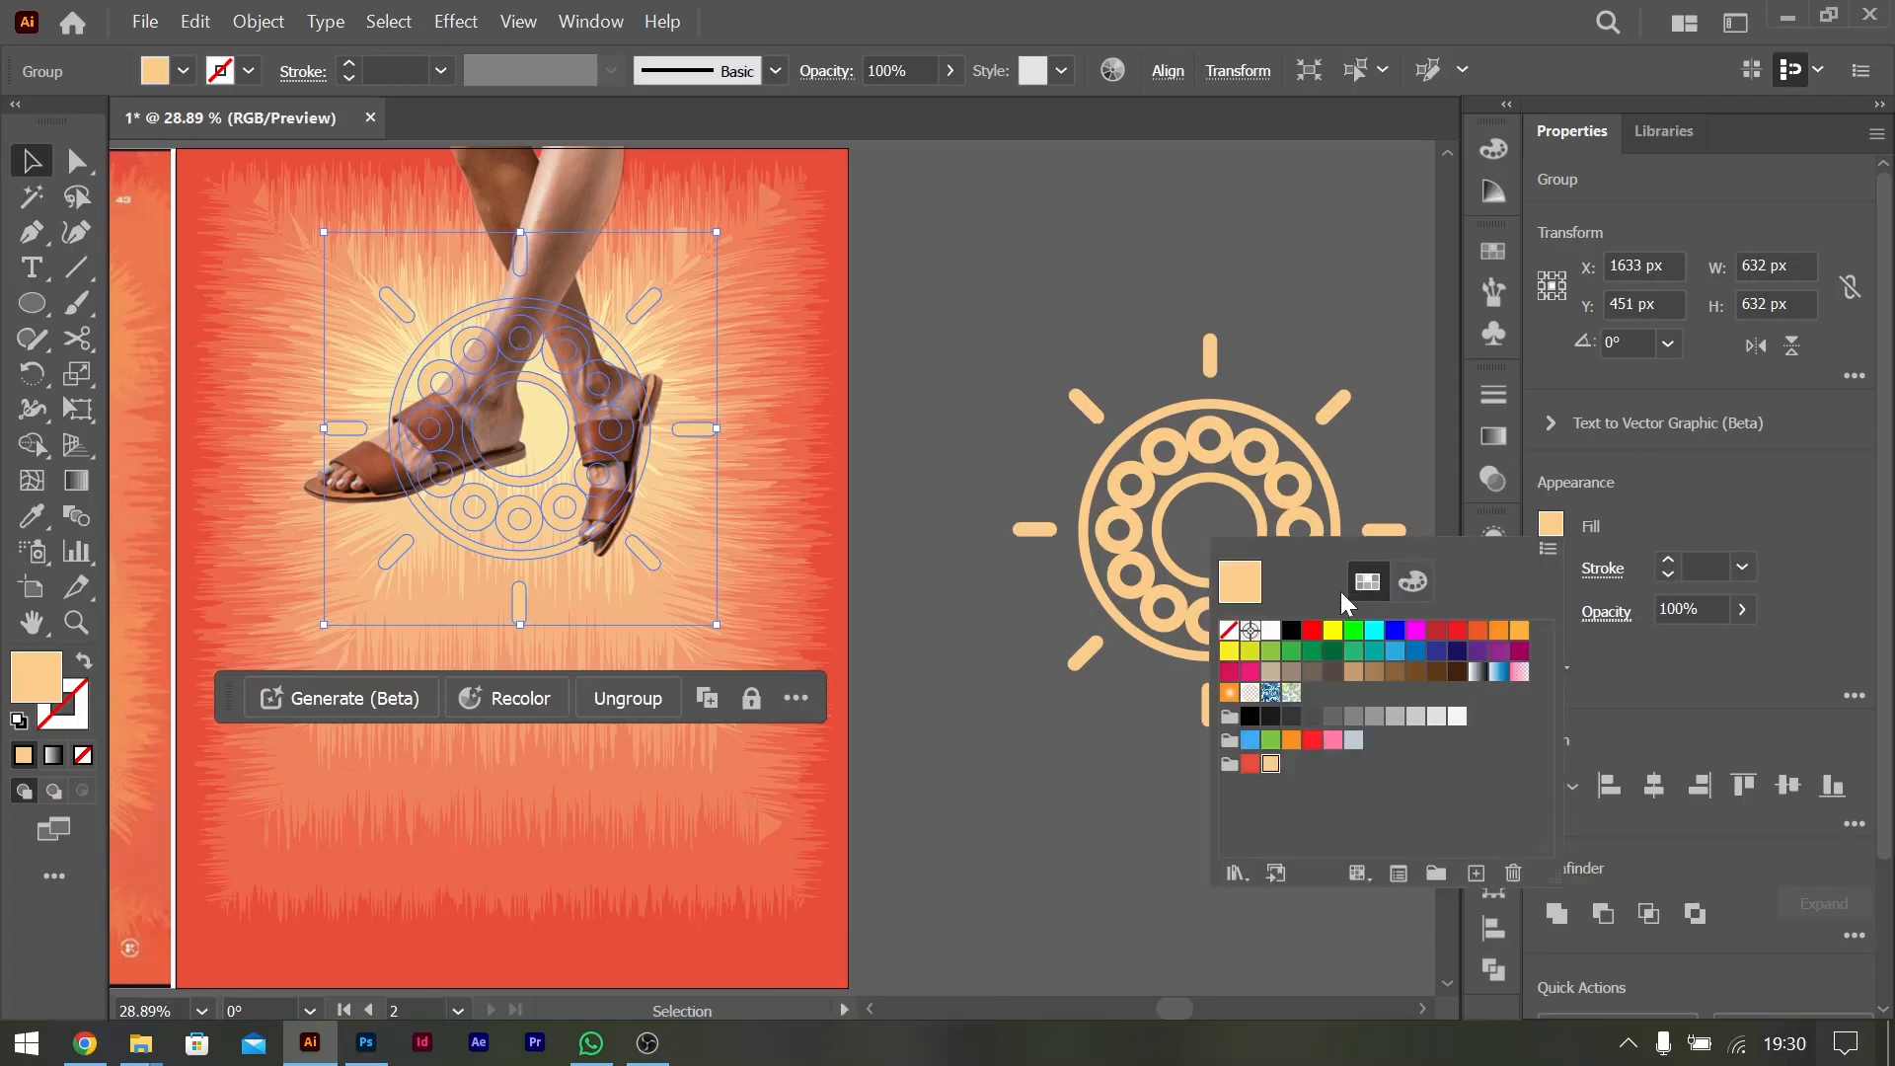
{"action": "left_click", "coordinate": [1413, 583]}
{"action": "left_click_drag", "start_coordinate": [1382, 695], "coordinate": [1339, 692]}
Change the ornament's blending mode from Normal so it blends softly into the bursting background, keeping 100% opacity
{"action": "left_click", "coordinate": [1604, 613]}
{"action": "left_click", "coordinate": [1606, 612]}
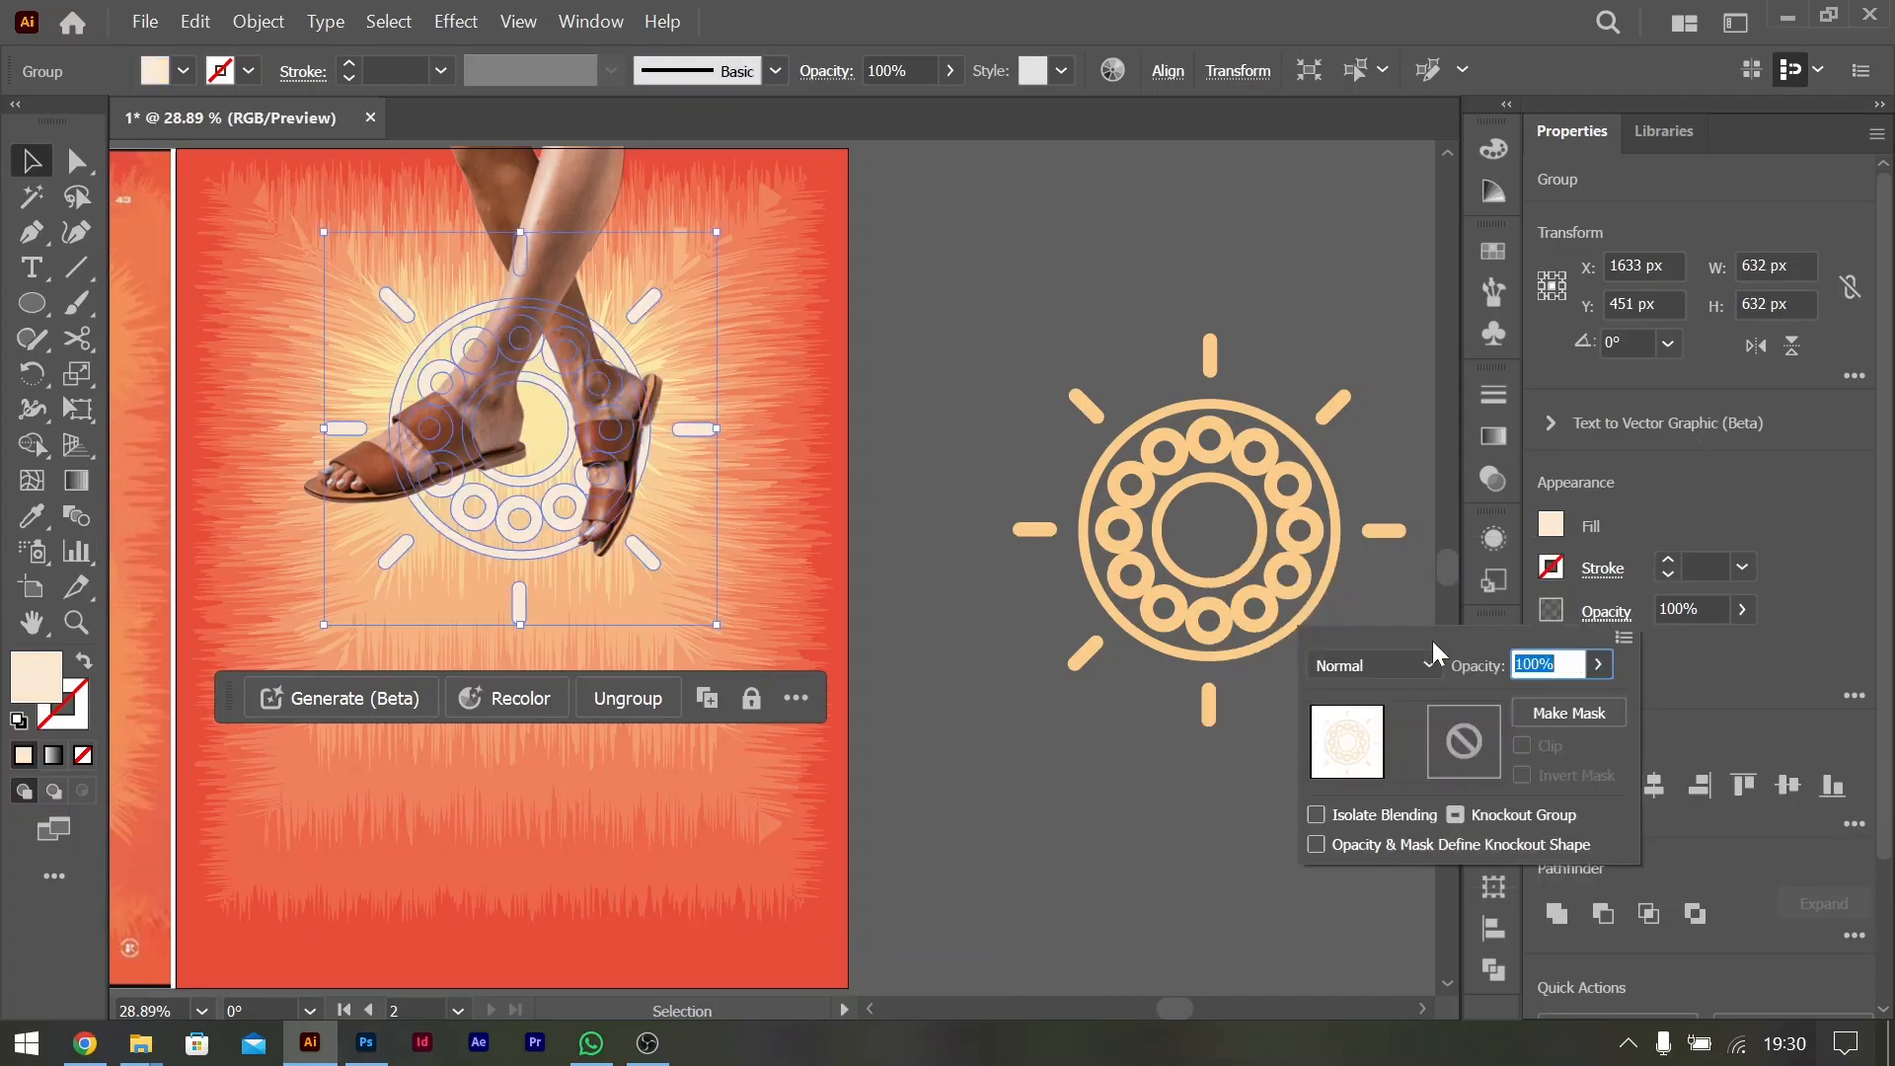
{"action": "left_click", "coordinate": [1438, 642]}
{"action": "left_click", "coordinate": [1380, 395]}
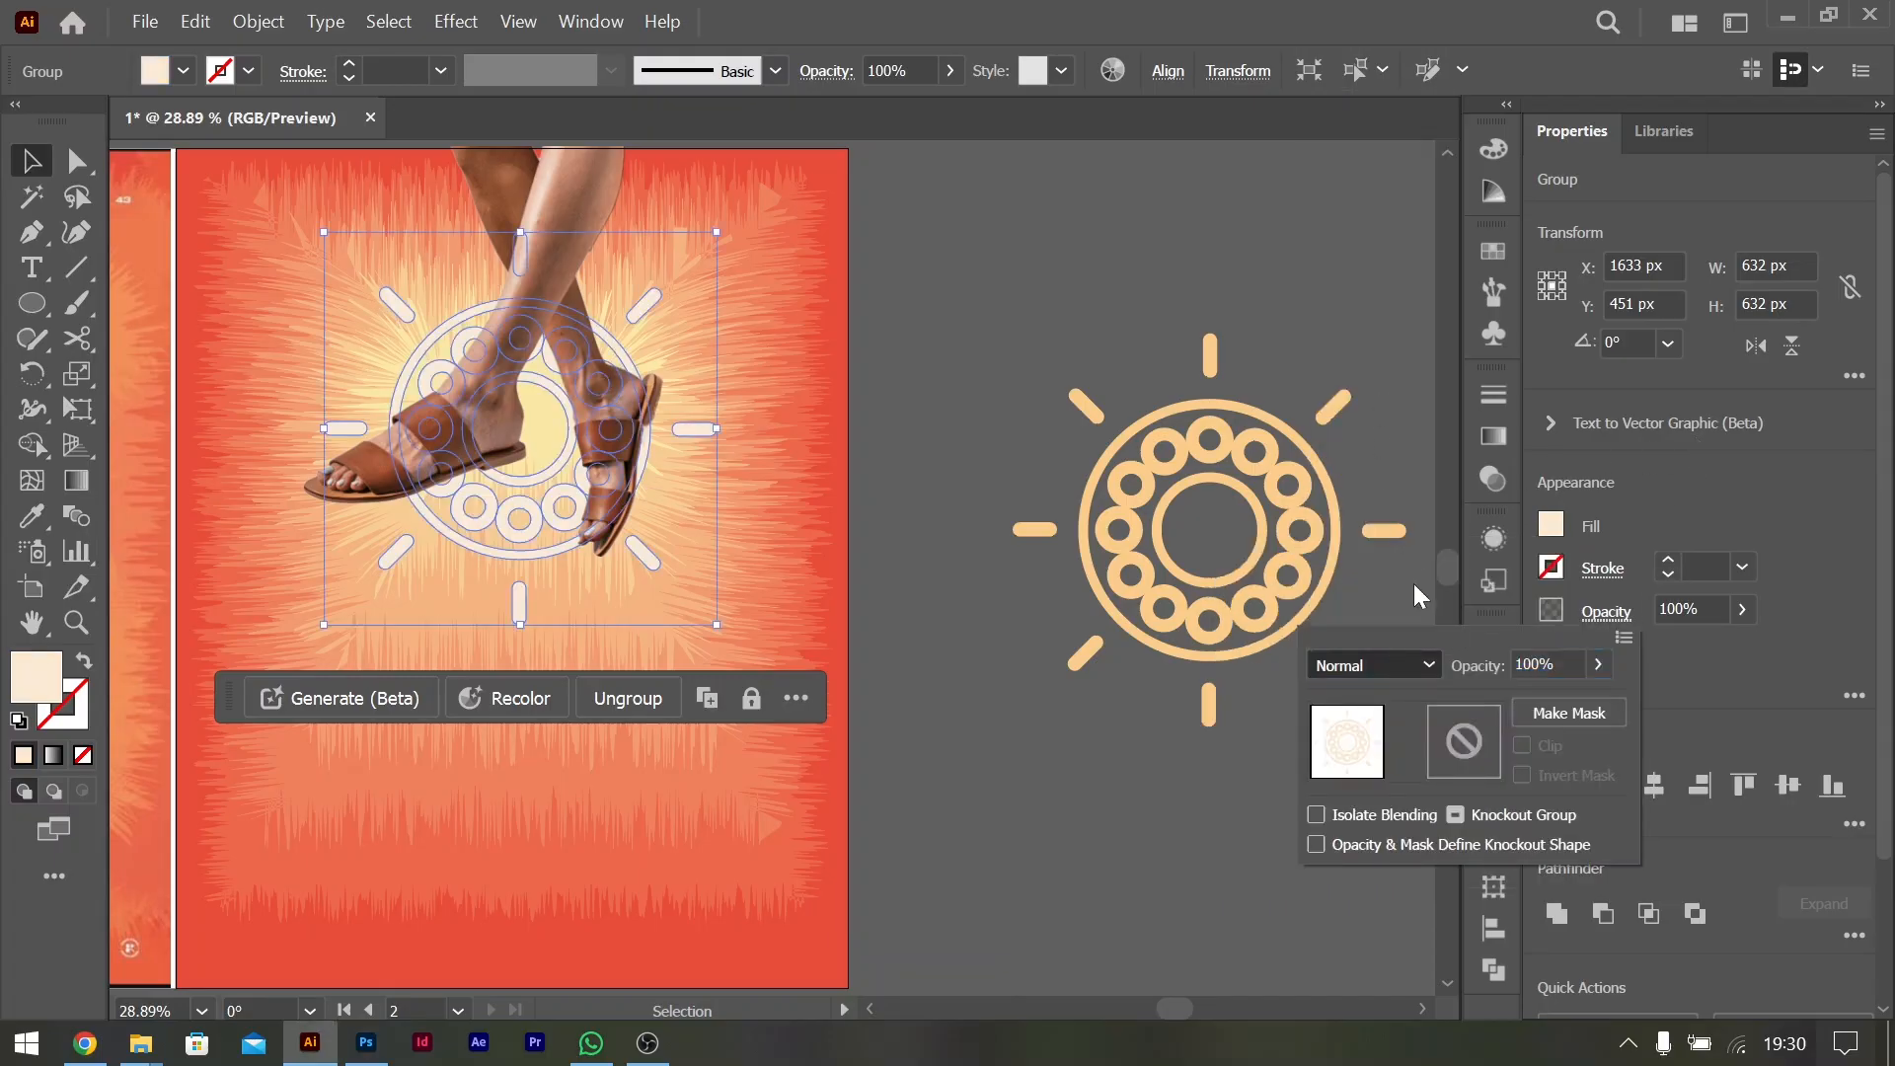
{"action": "left_click", "coordinate": [1386, 669]}
{"action": "double_click", "coordinate": [1196, 323]}
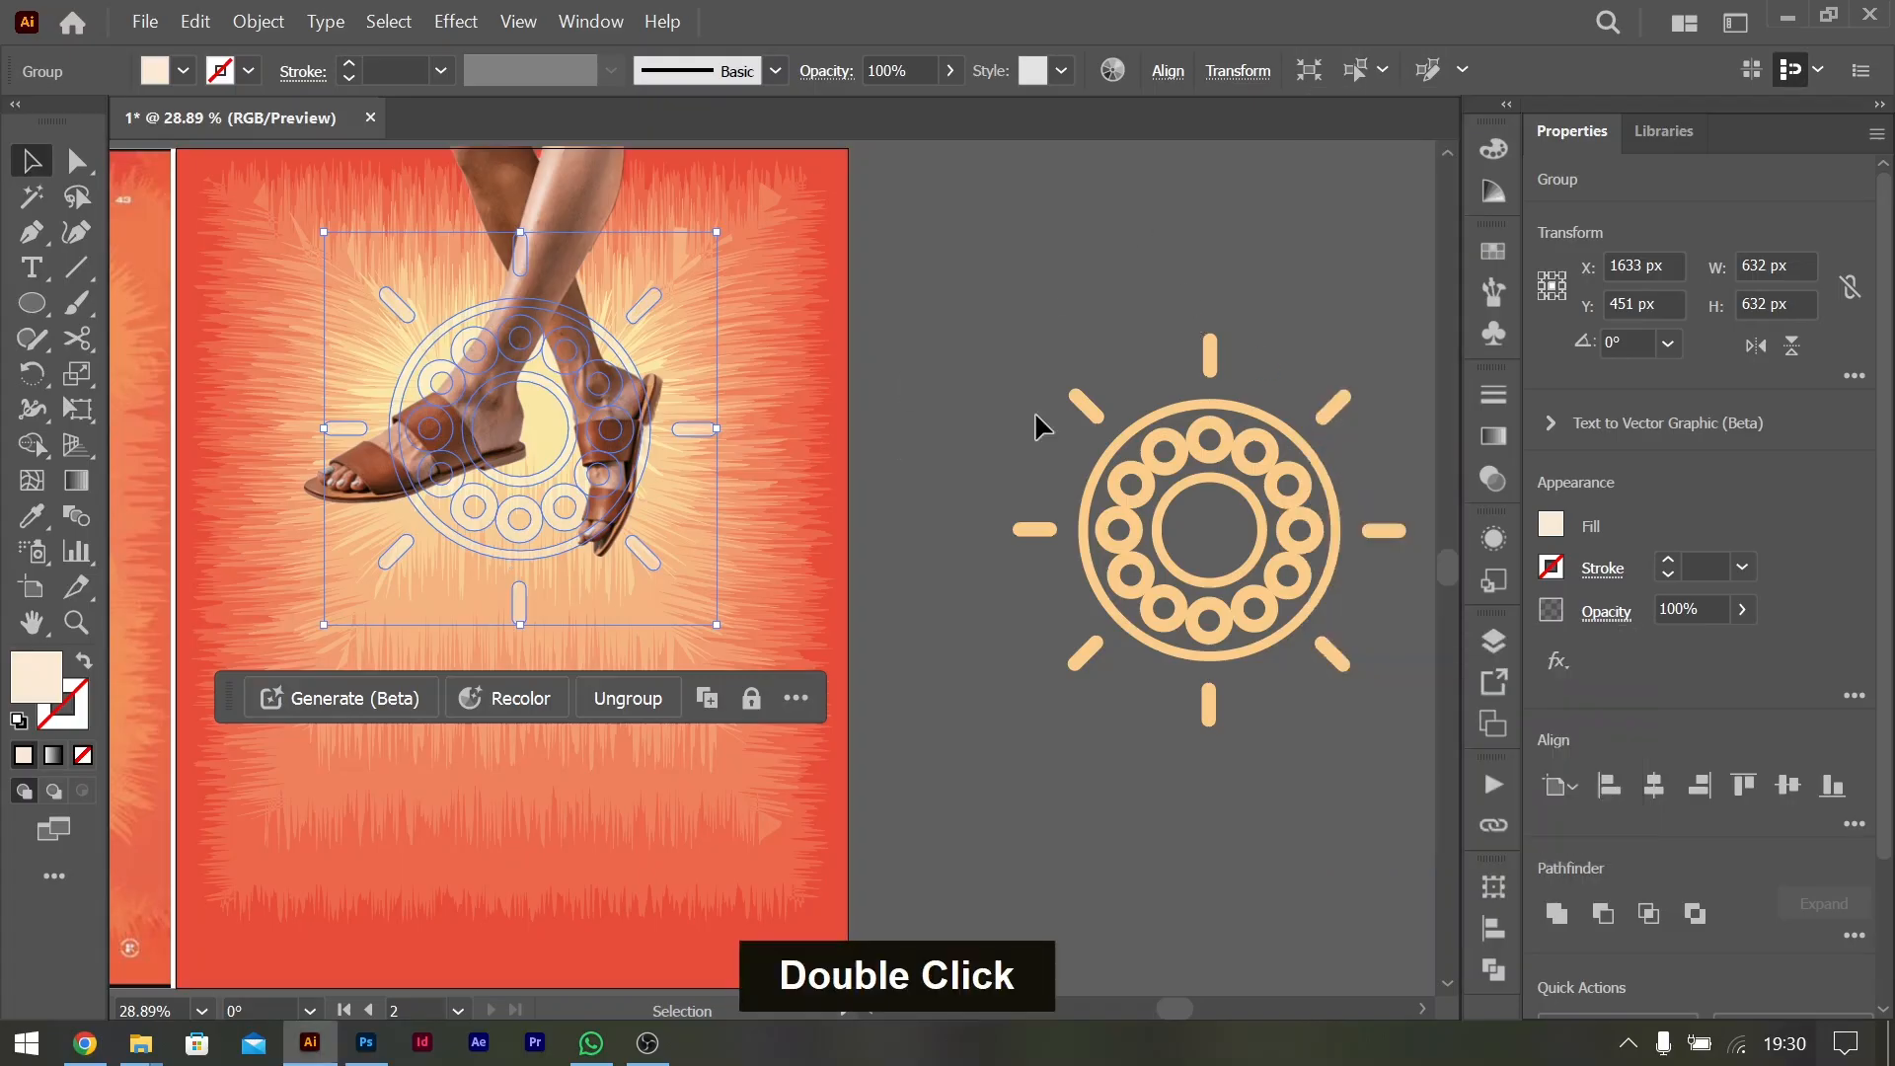
{"action": "double_click", "coordinate": [1159, 318]}
Draw a horizontal line about 1207 px long across the lower part of the second artboard, extending past both edges
{"action": "scroll", "coordinate": [1003, 317], "scroll_direction": "left", "scroll_amount": 6}
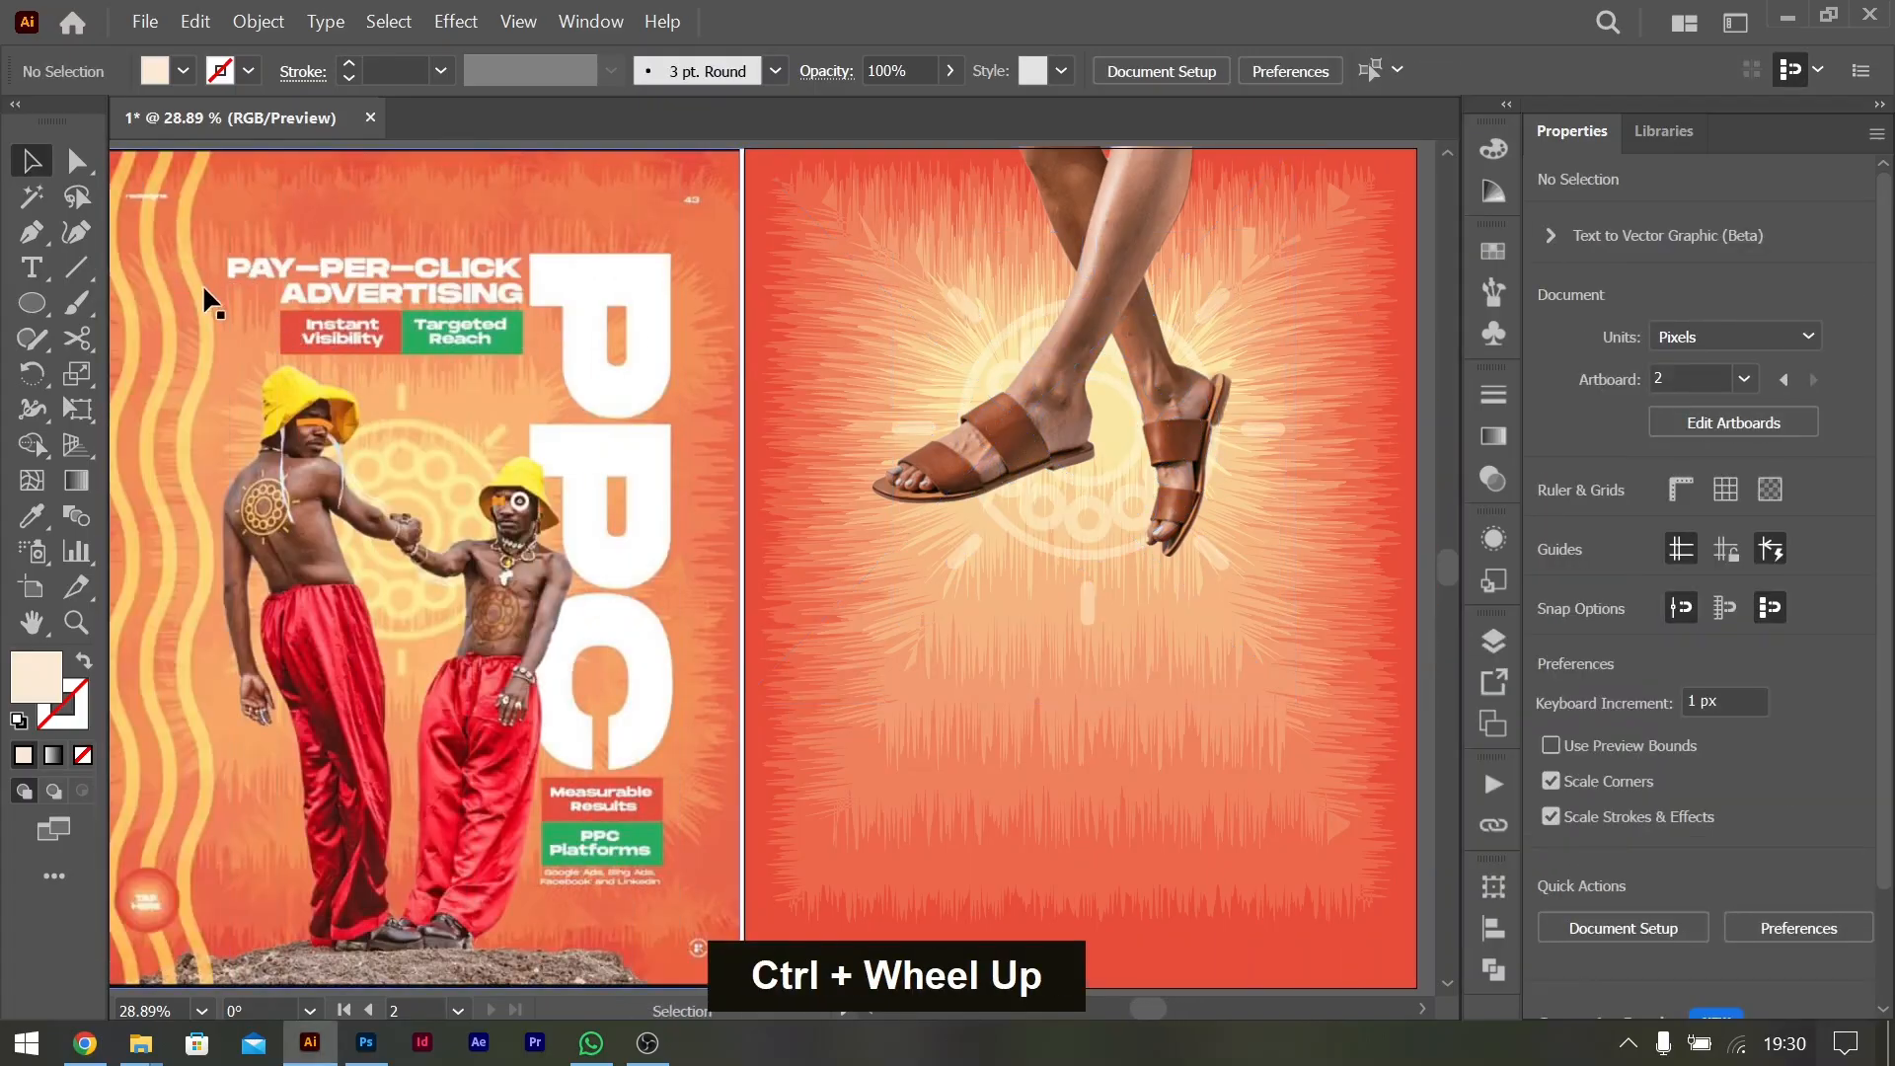
{"action": "key", "text": "ctrl+minus"}
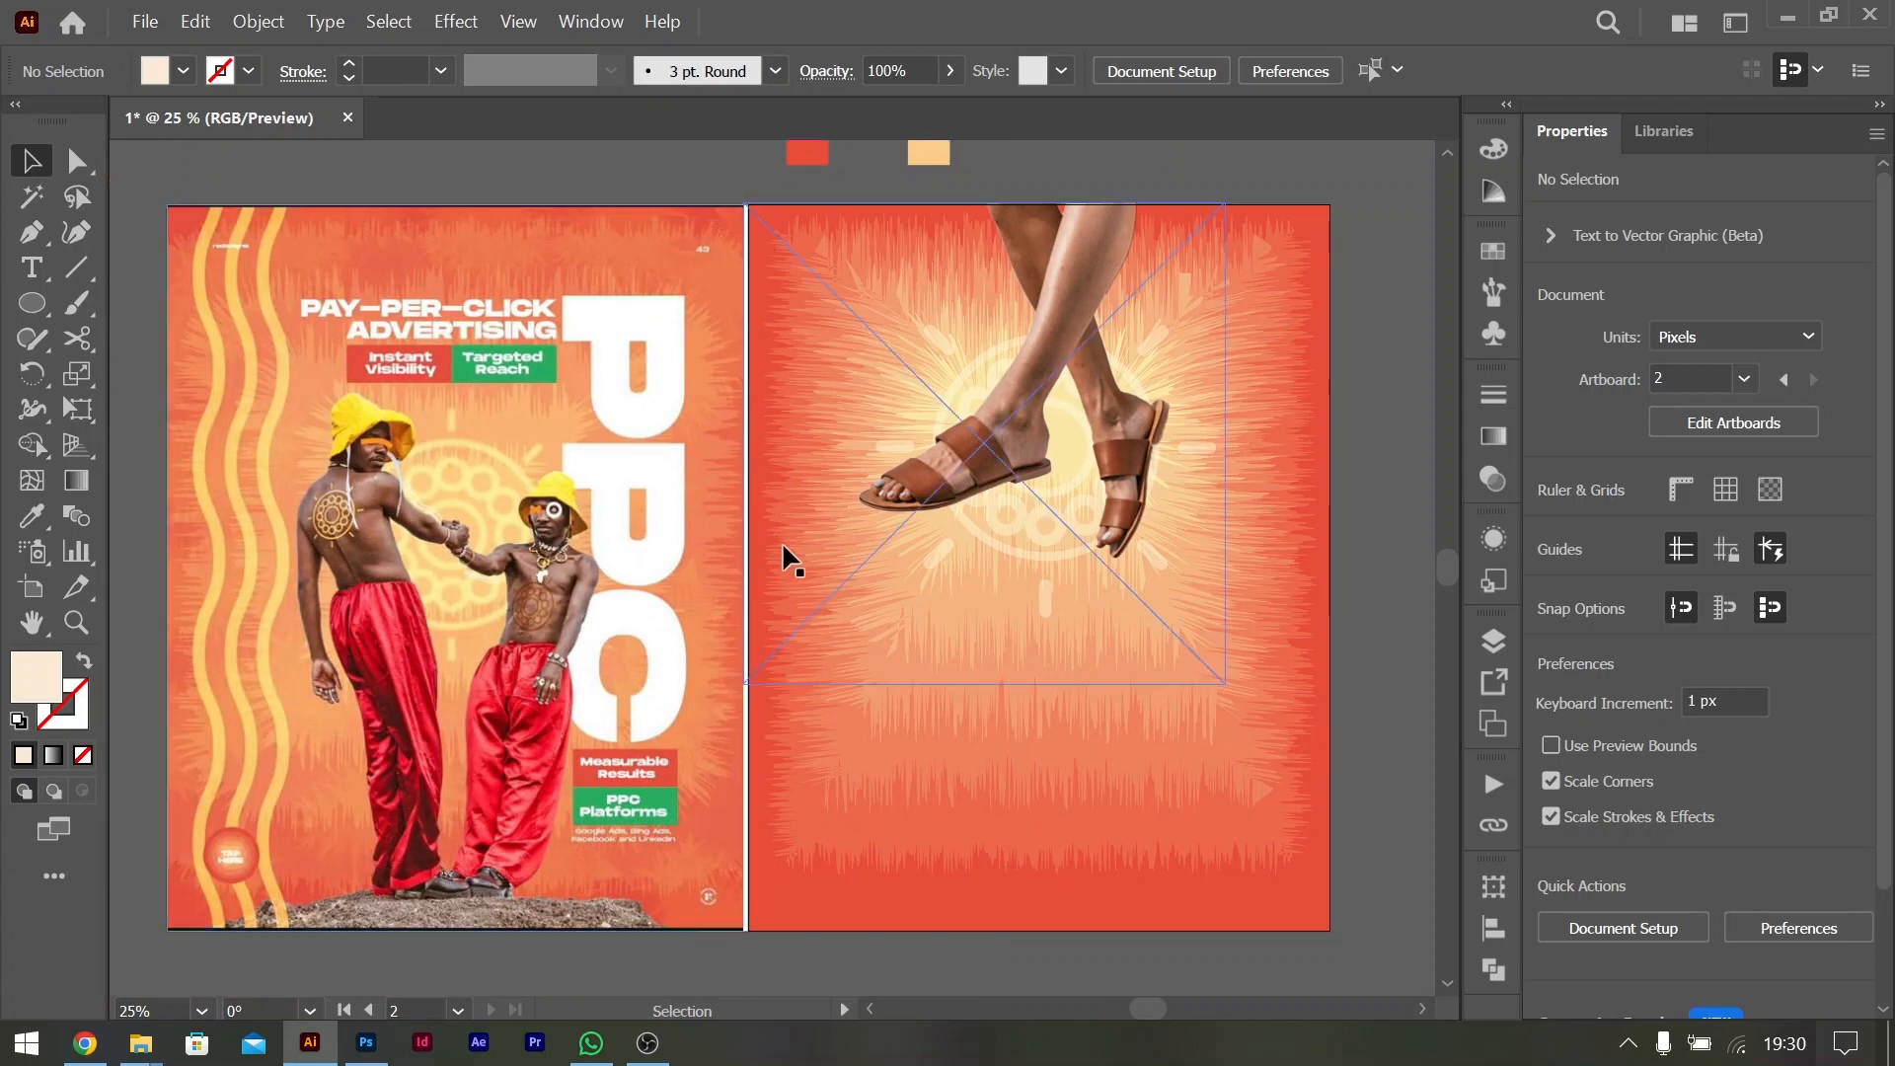
{"action": "scroll", "coordinate": [873, 560], "scroll_direction": "down", "scroll_amount": 1}
{"action": "scroll", "coordinate": [875, 566], "scroll_direction": "right", "scroll_amount": 3}
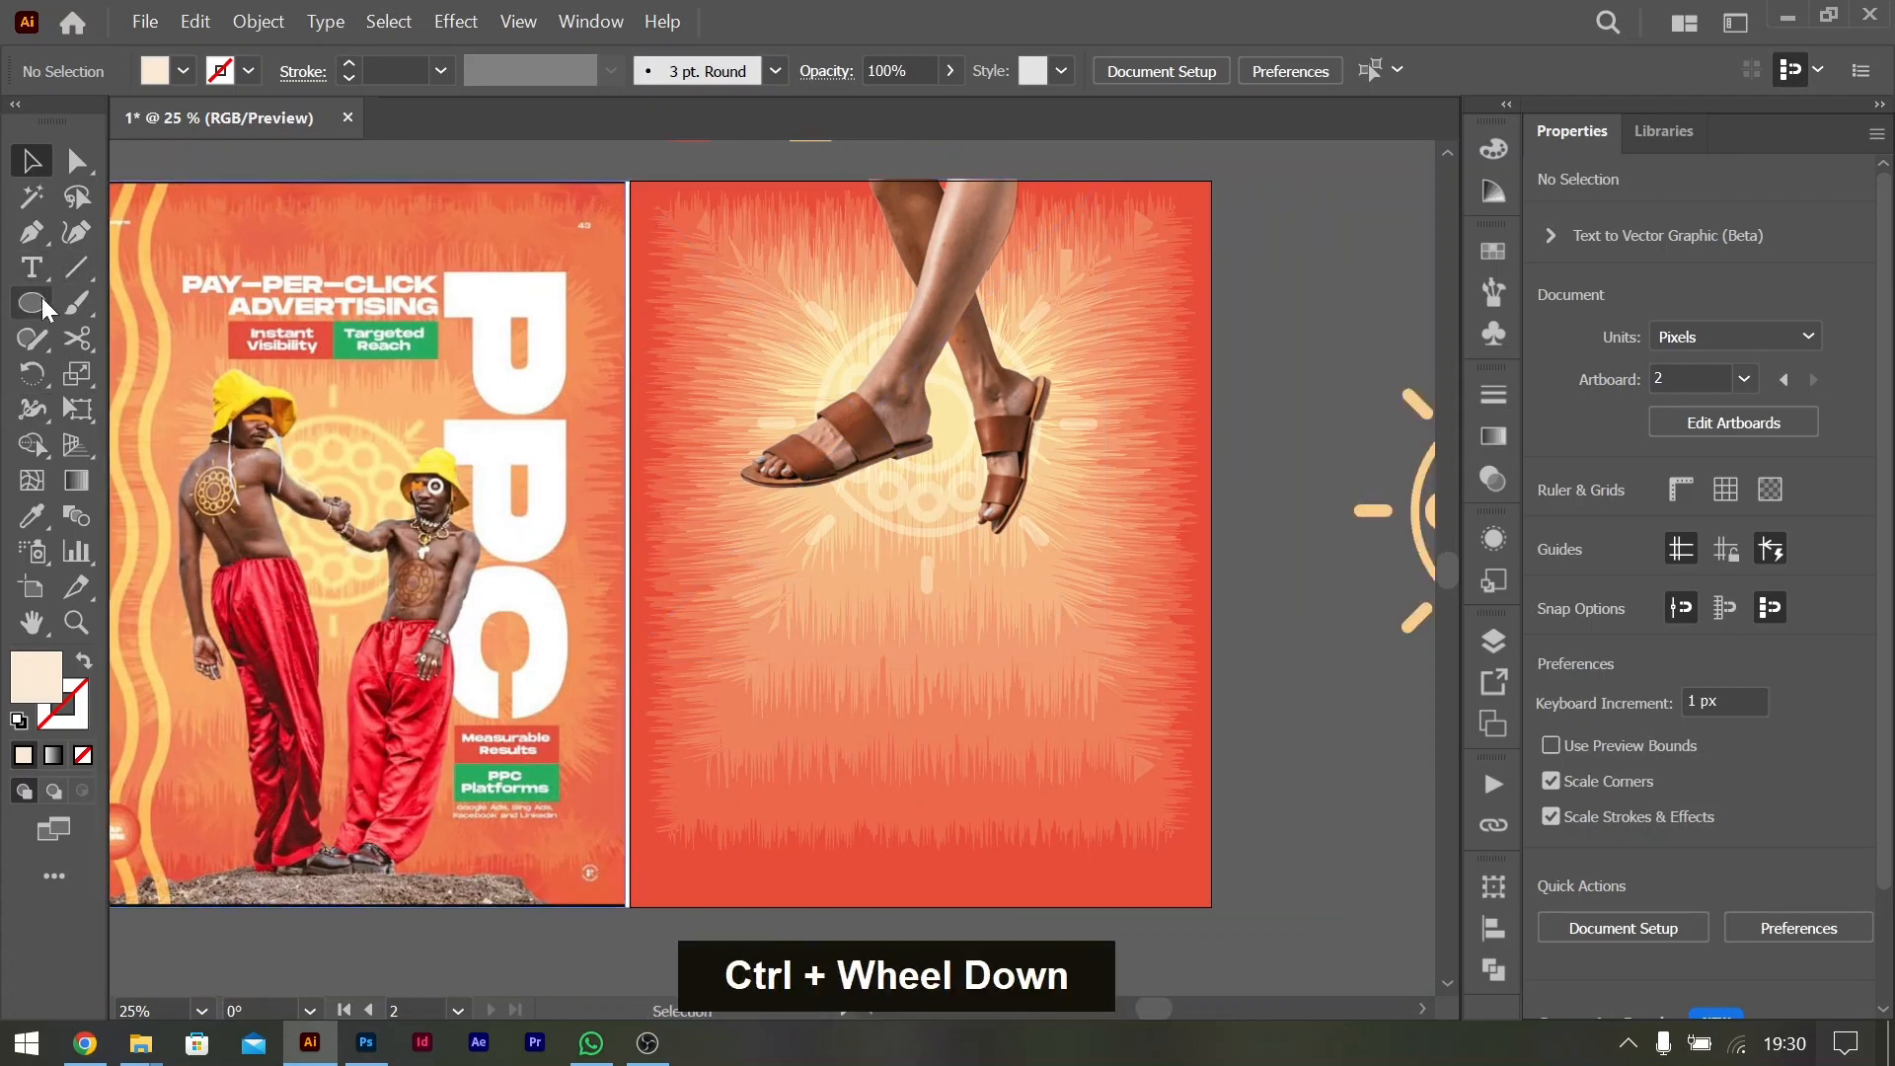
{"action": "left_click", "coordinate": [75, 267]}
{"action": "left_click_drag", "start_coordinate": [585, 763], "coordinate": [1233, 766]}
{"action": "key", "text": "v"}
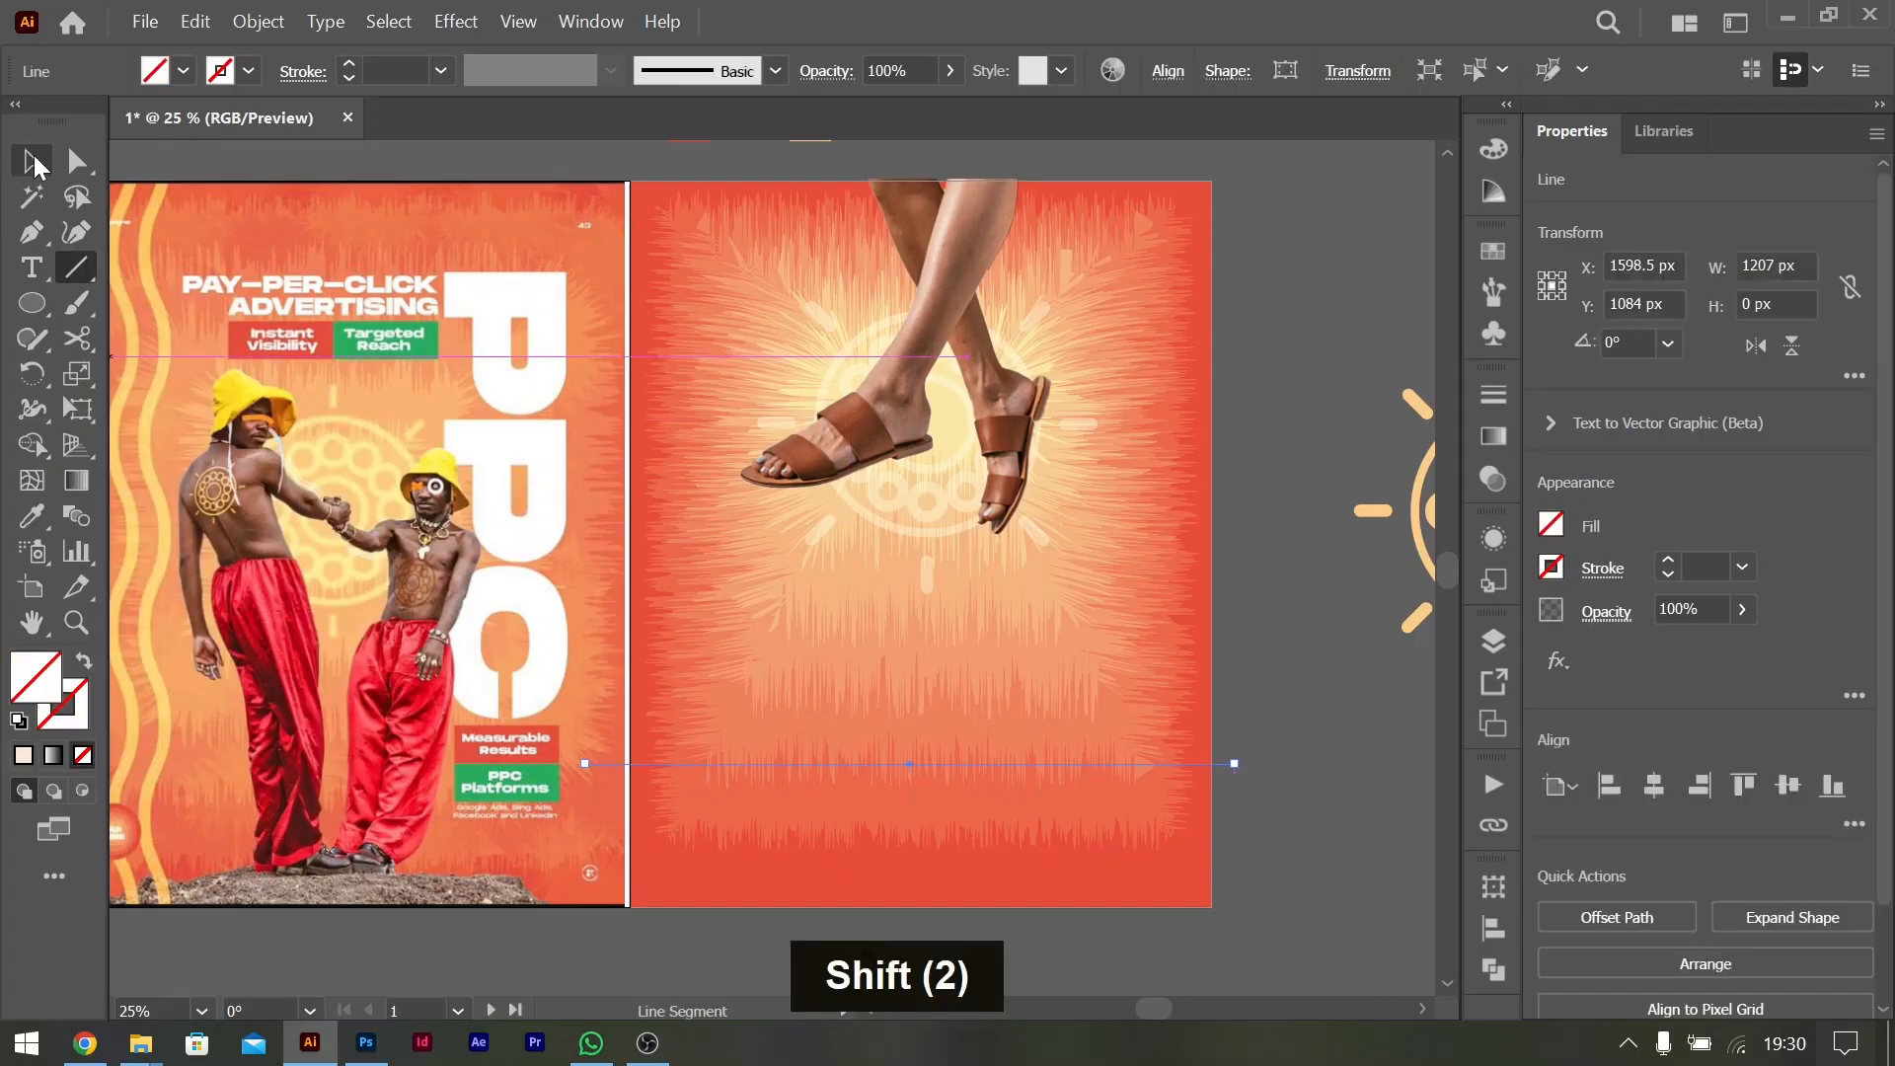
Copy the stroke style of the original stroked ornament onto the horizontal line with the Eyedropper
{"action": "key", "text": "i"}
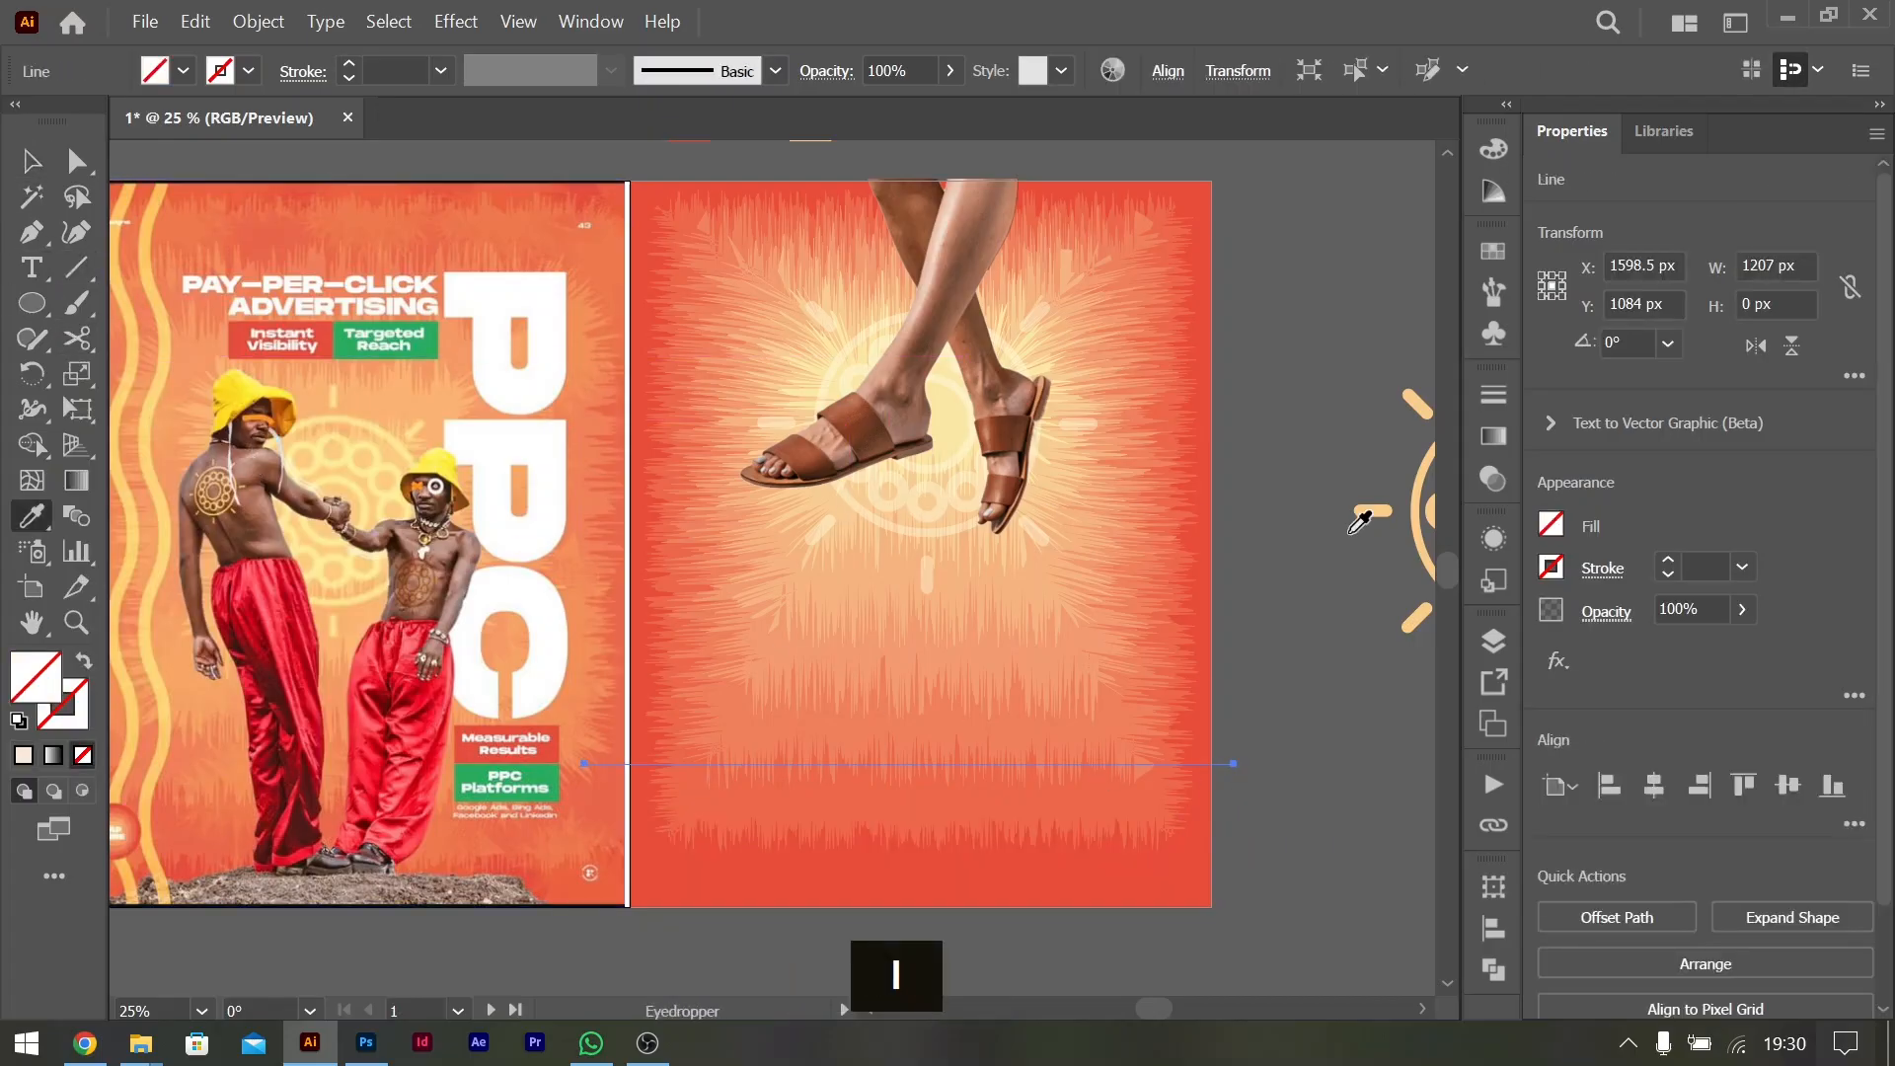
{"action": "scroll", "coordinate": [1360, 523], "scroll_direction": "right", "scroll_amount": 1}
{"action": "left_click", "coordinate": [1305, 507]}
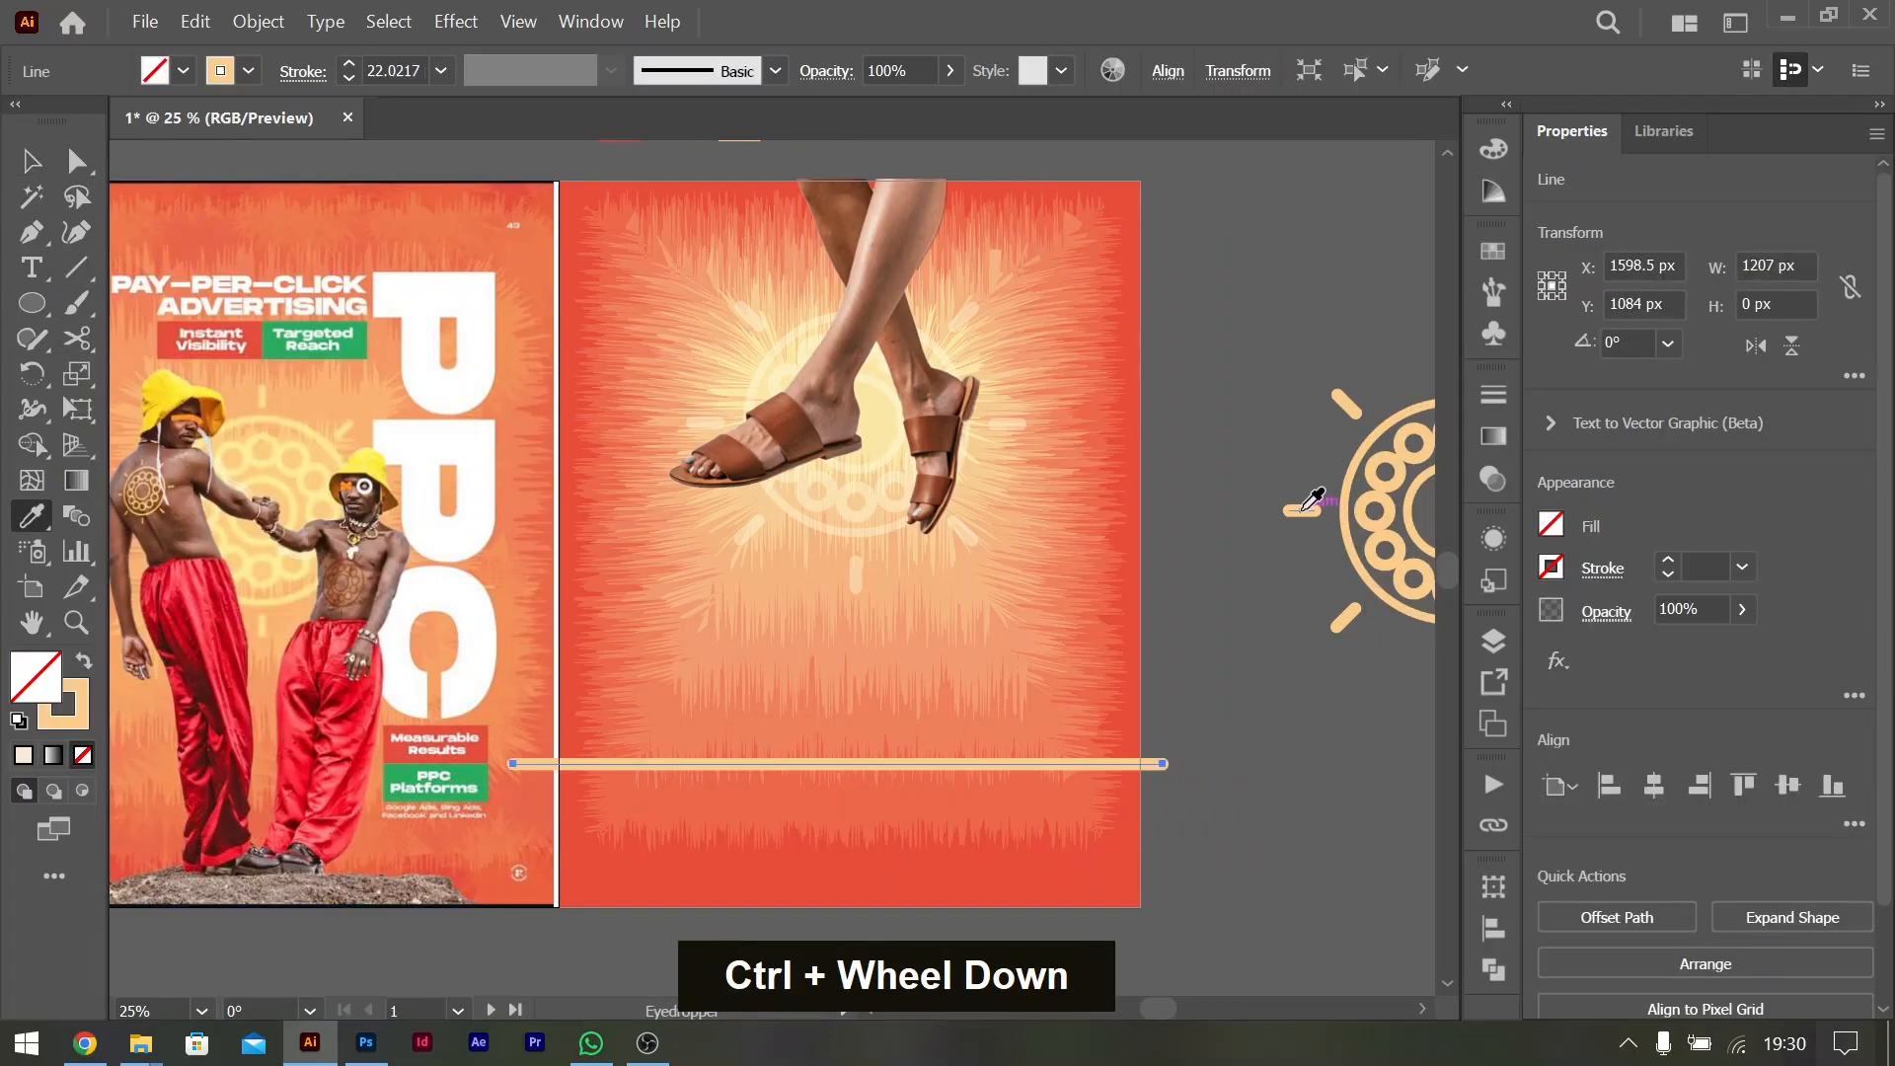
{"action": "key", "text": "v"}
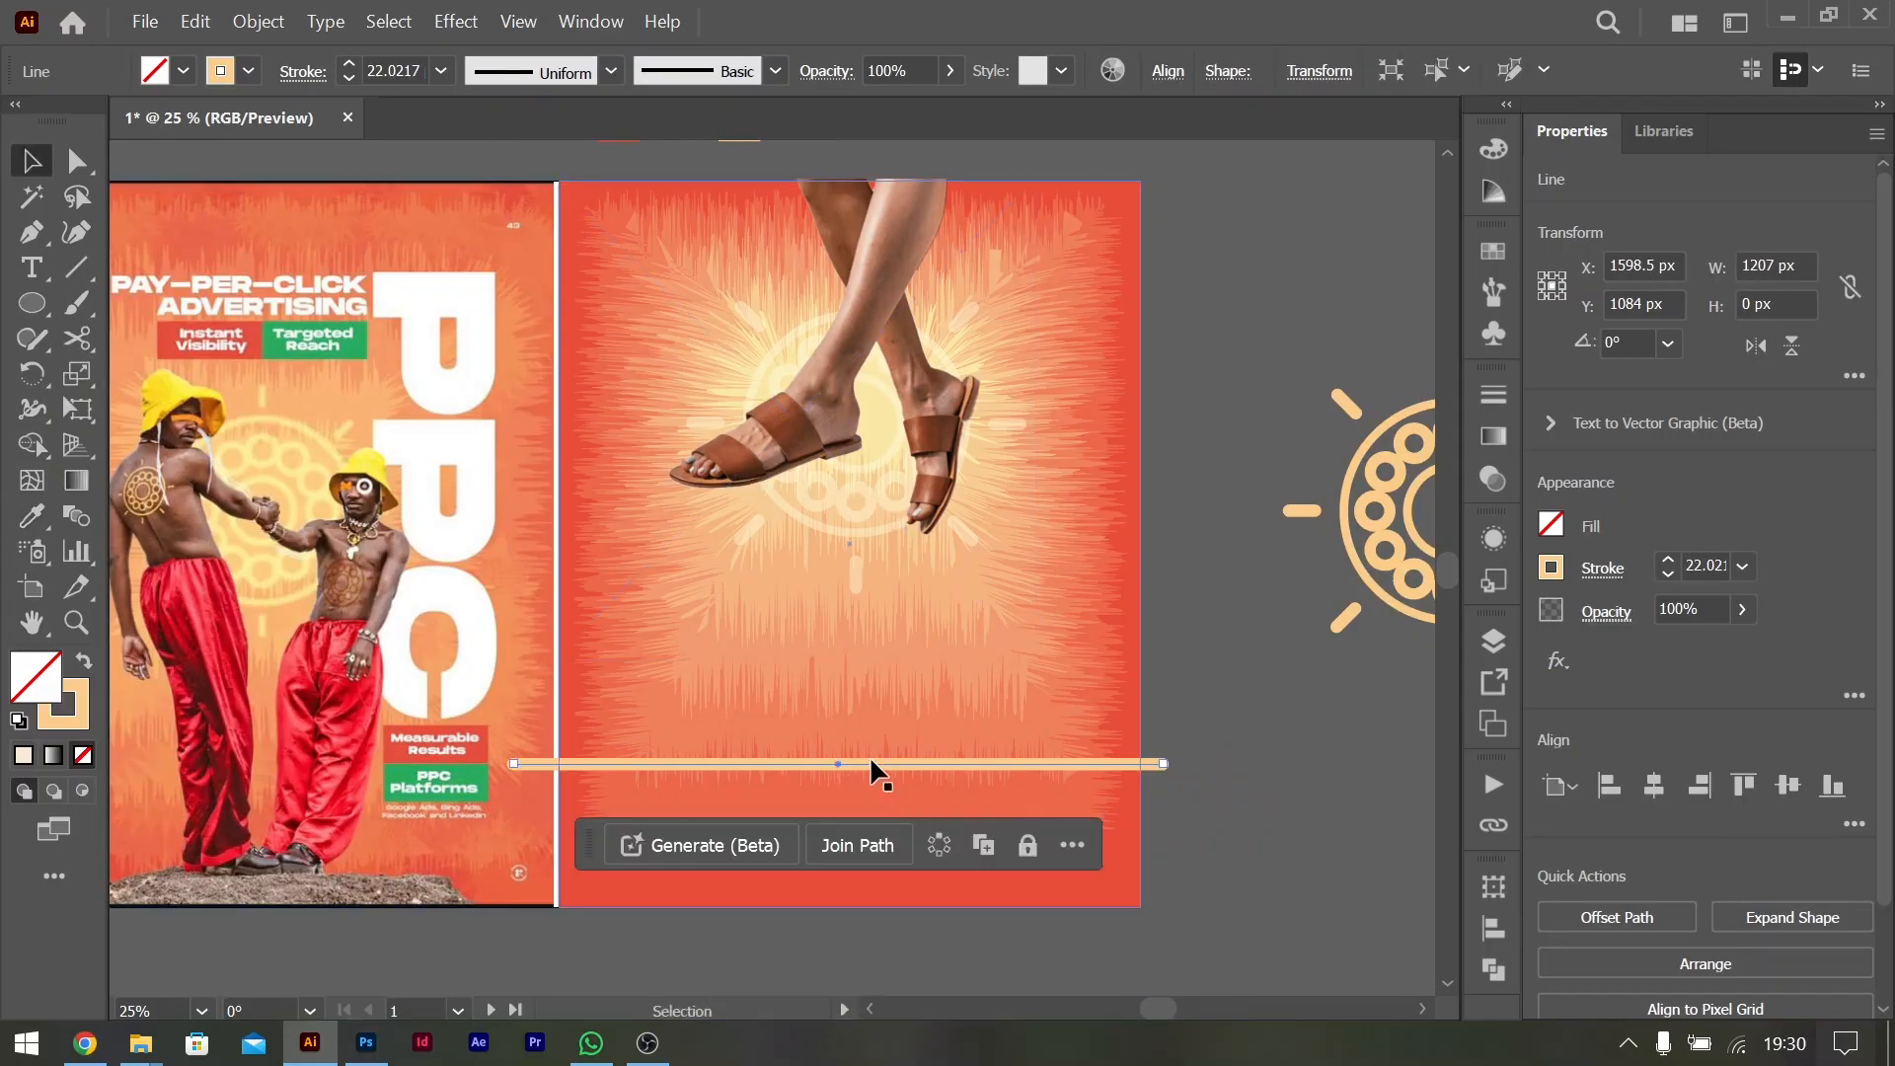
Center the line horizontally on the artboard at about Y 1106 px and add two copies below it, spaced about 51 px apart
{"action": "left_click_drag", "start_coordinate": [869, 763], "coordinate": [893, 774]}
{"action": "left_click", "coordinate": [1636, 788]}
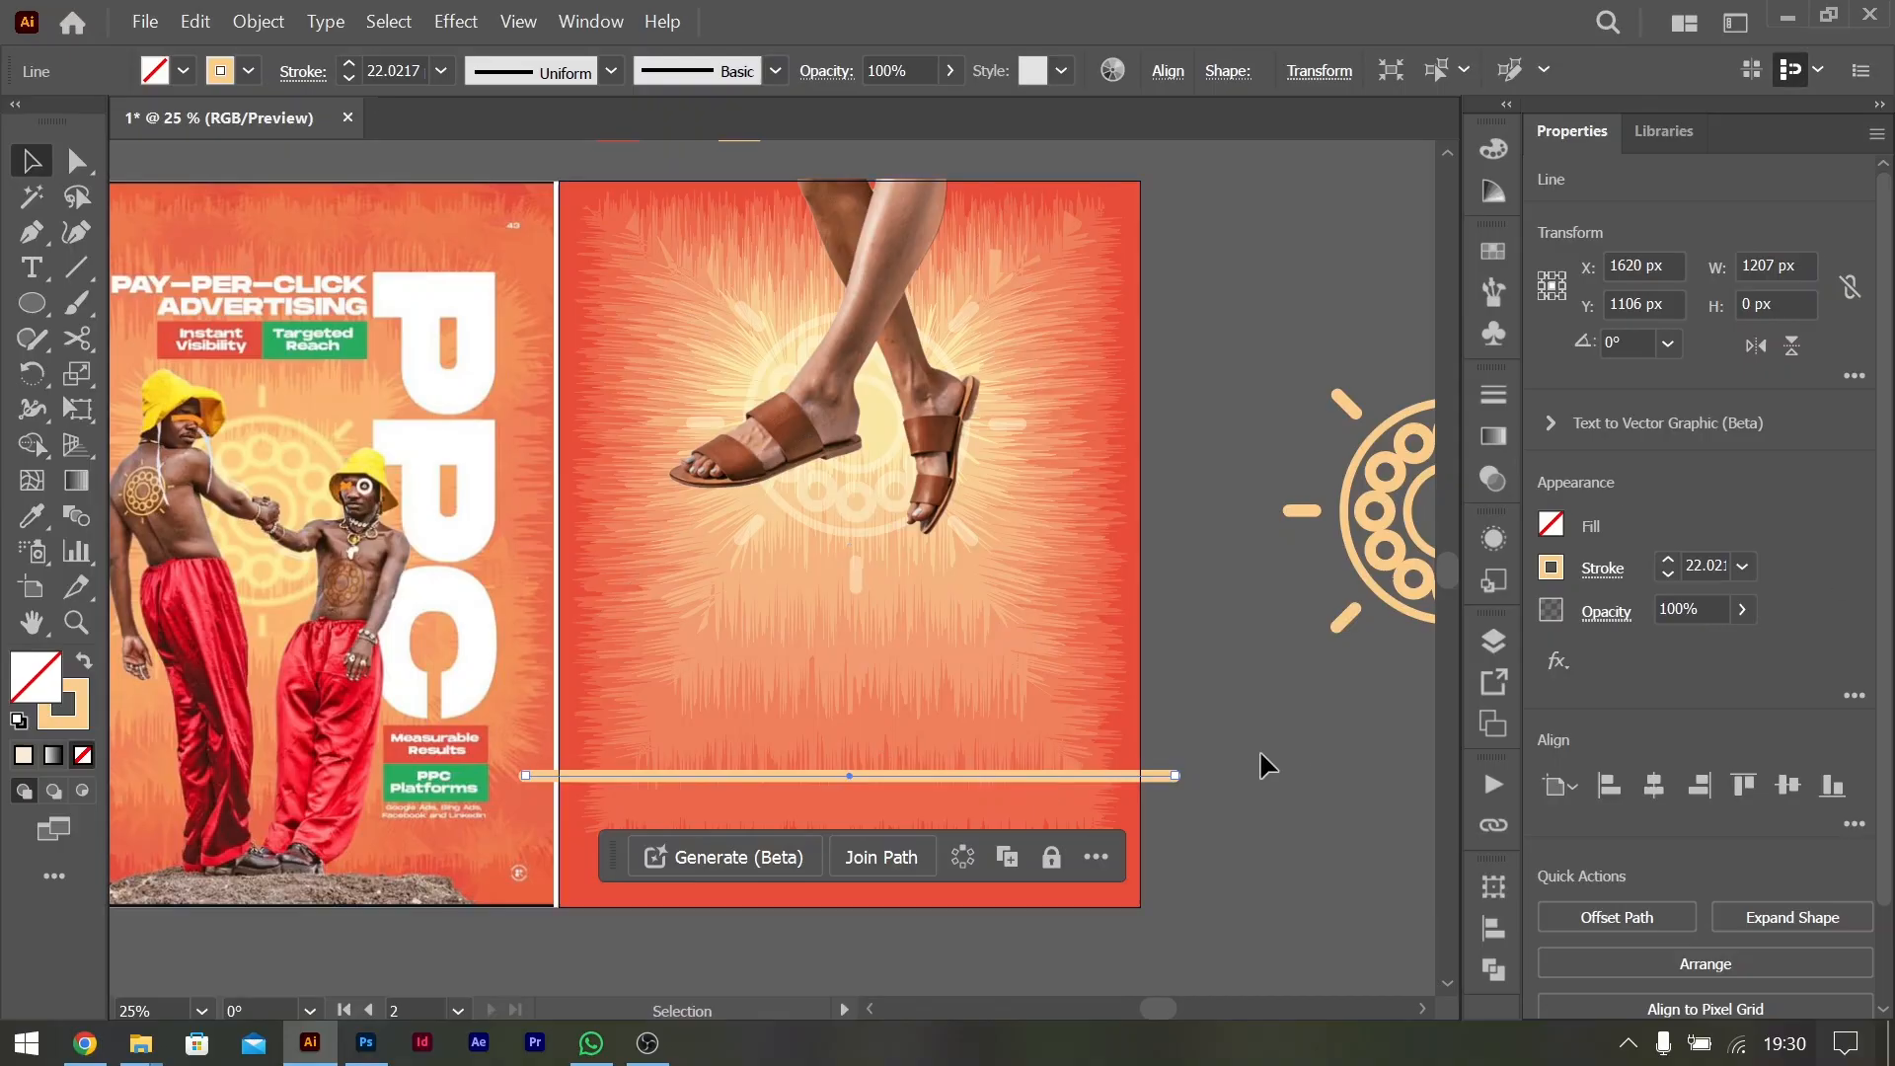
{"action": "left_click_drag", "start_coordinate": [1104, 774], "coordinate": [1103, 804]}
{"action": "key", "text": "ctrl+d"}
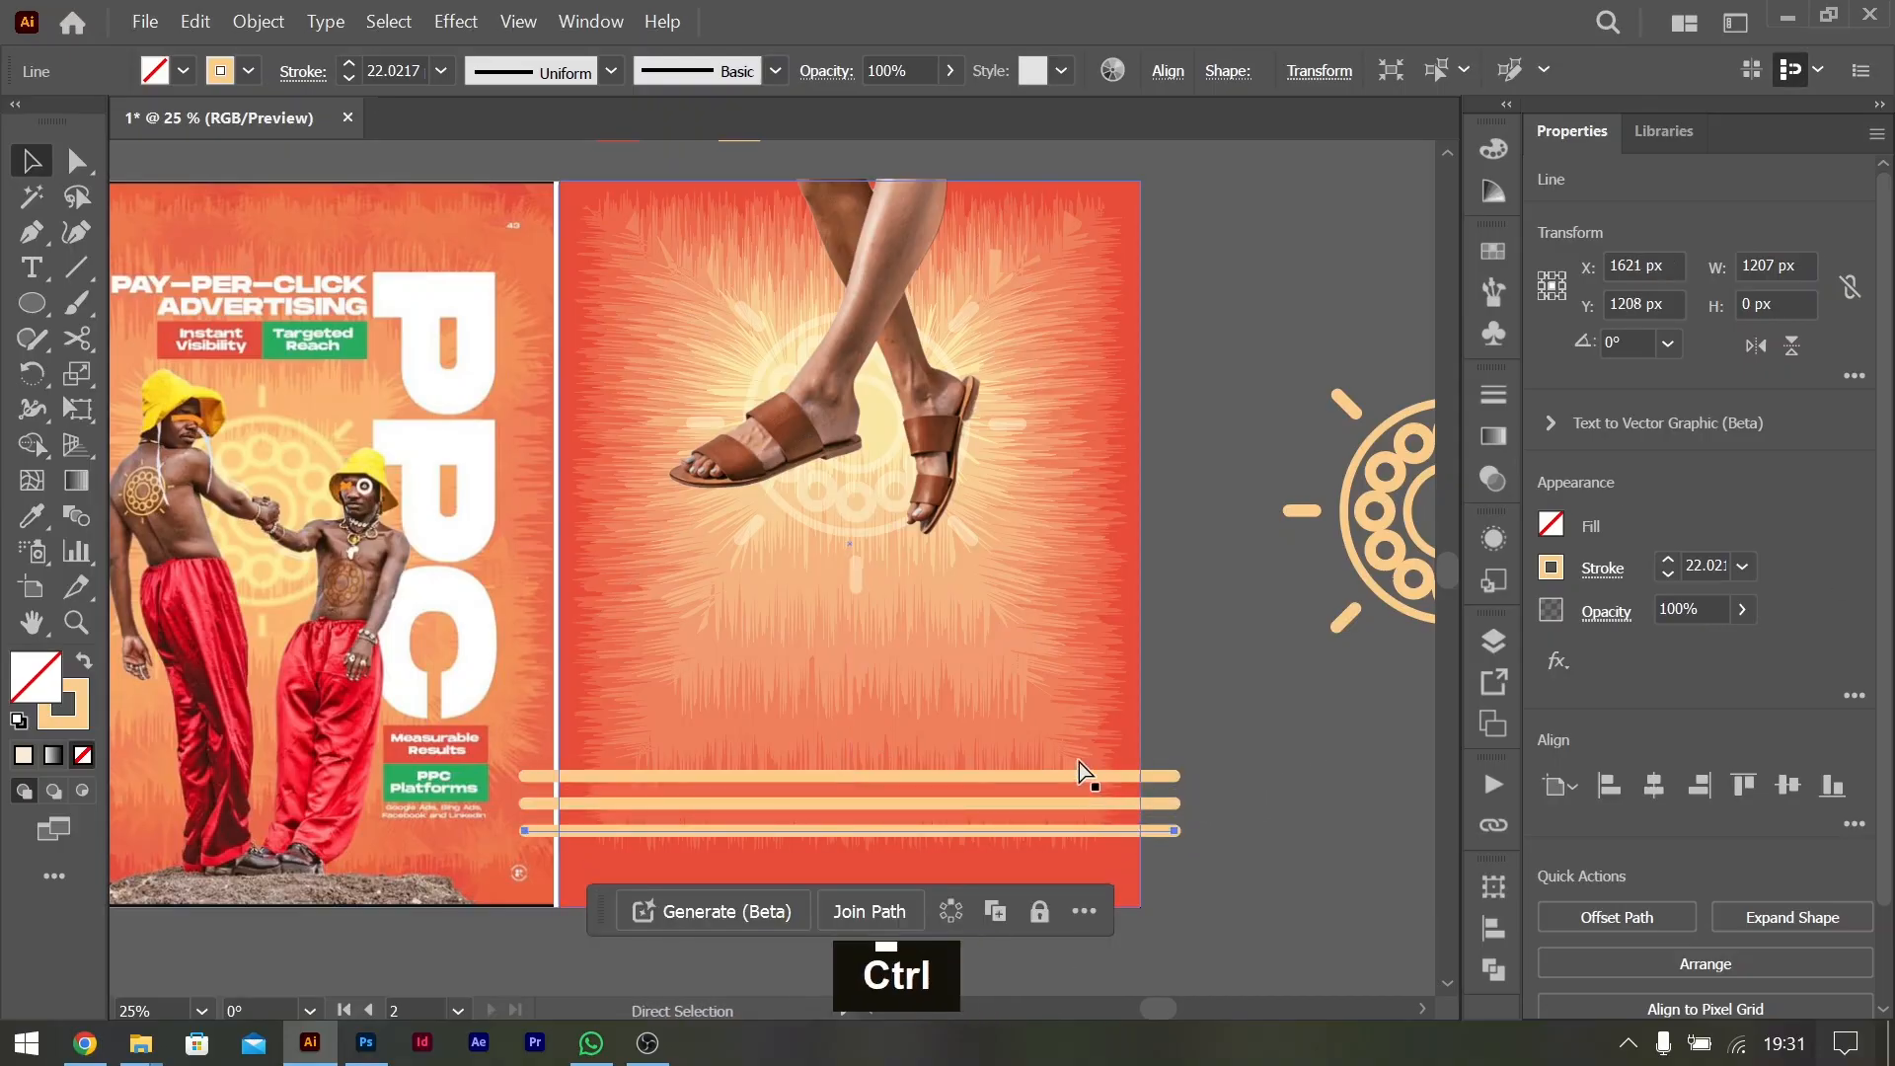
Try adding evenly spaced copies of the top line above the three stripes, and undo them
{"action": "scroll", "coordinate": [1080, 761], "scroll_direction": "left", "scroll_amount": 2}
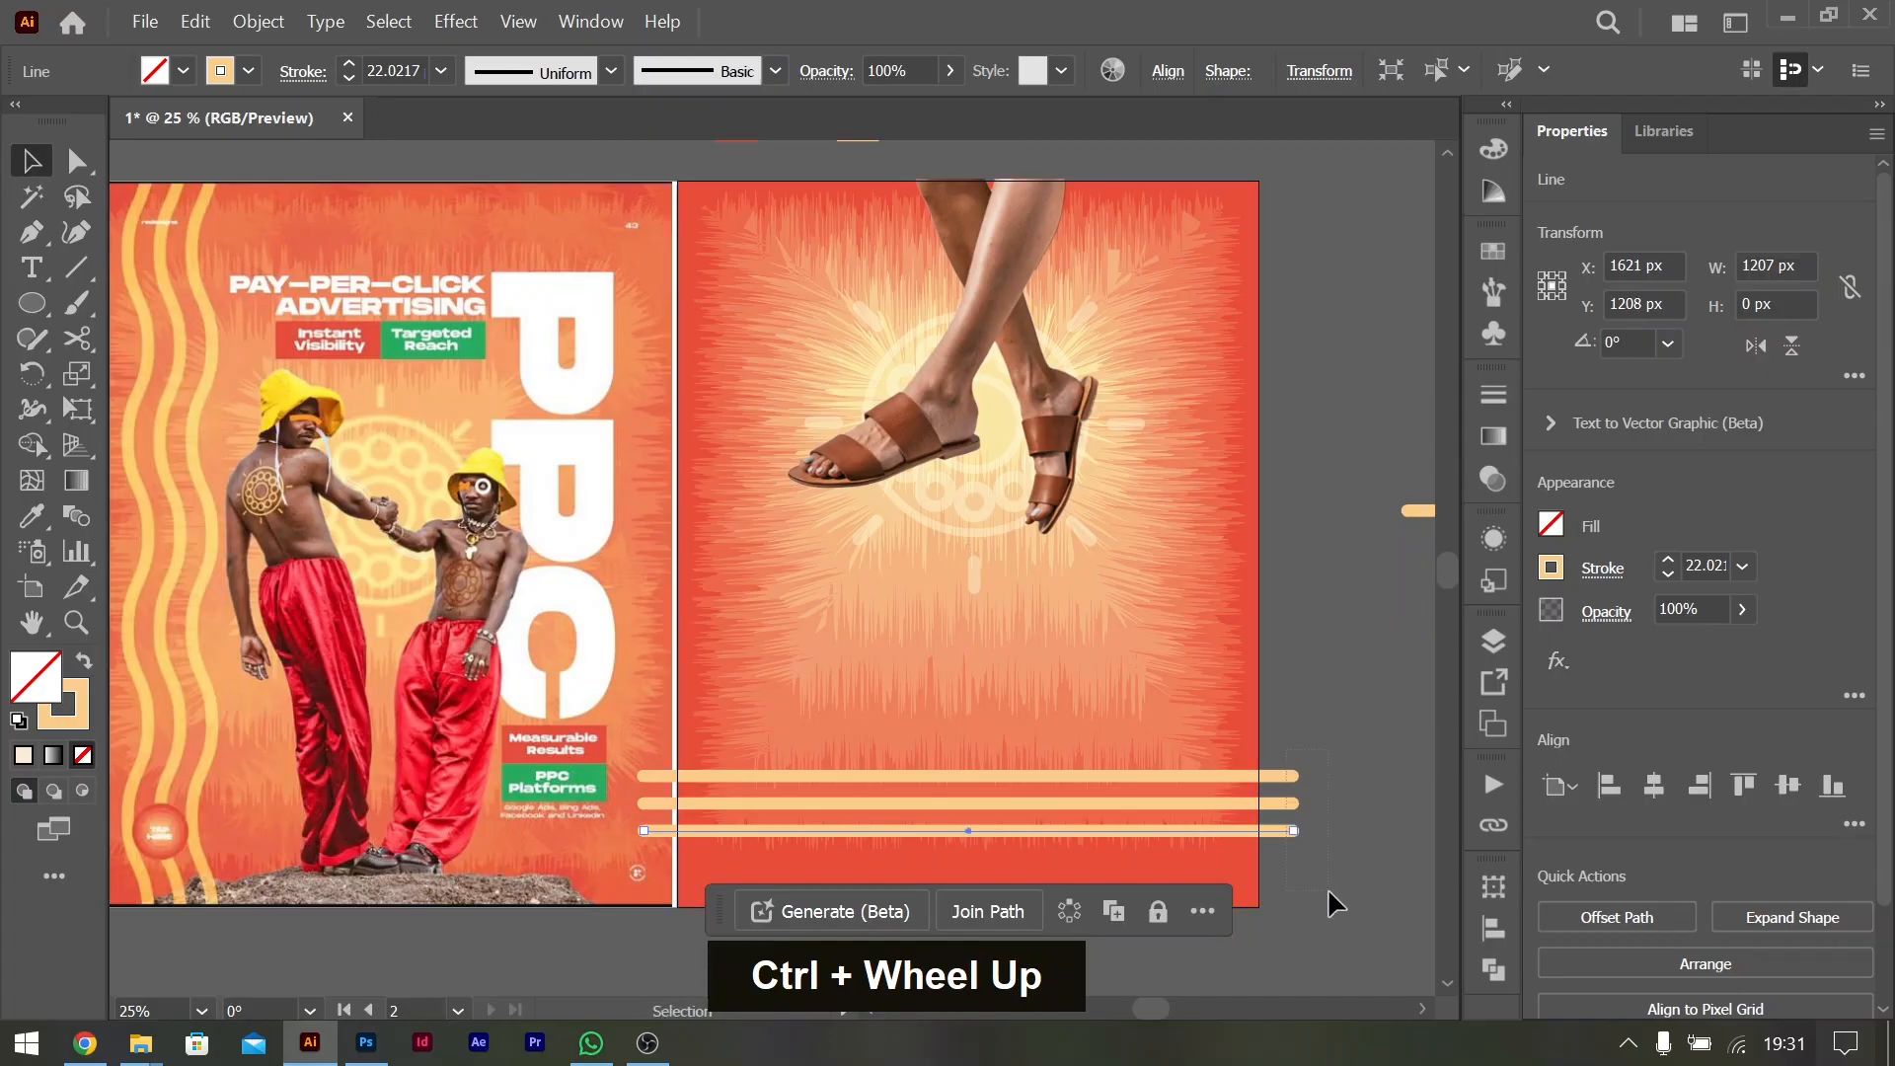
{"action": "left_click_drag", "start_coordinate": [1327, 888], "coordinate": [1328, 888]}
{"action": "left_click", "coordinate": [1333, 695]}
{"action": "left_click_drag", "start_coordinate": [1239, 776], "coordinate": [1240, 707]}
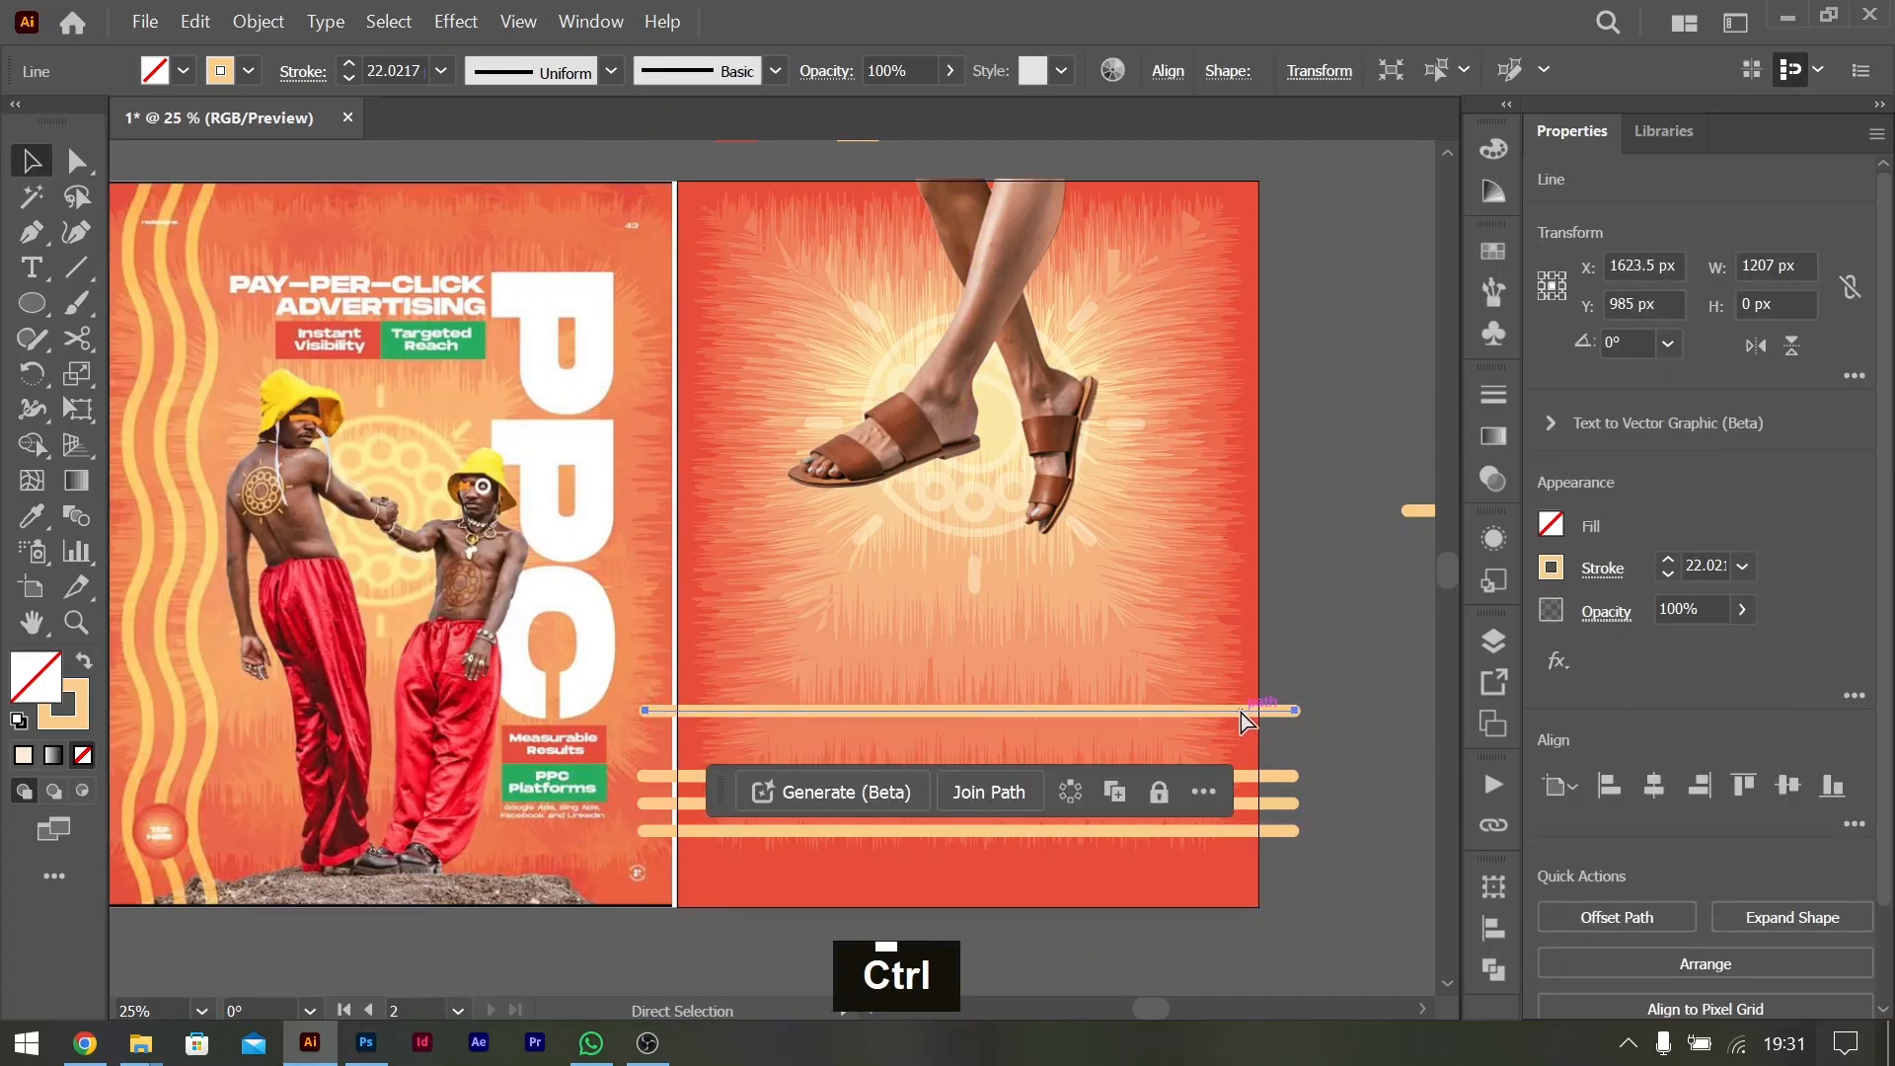
{"action": "key", "text": "ctrl+d"}
{"action": "key", "text": "ctrl+z"}
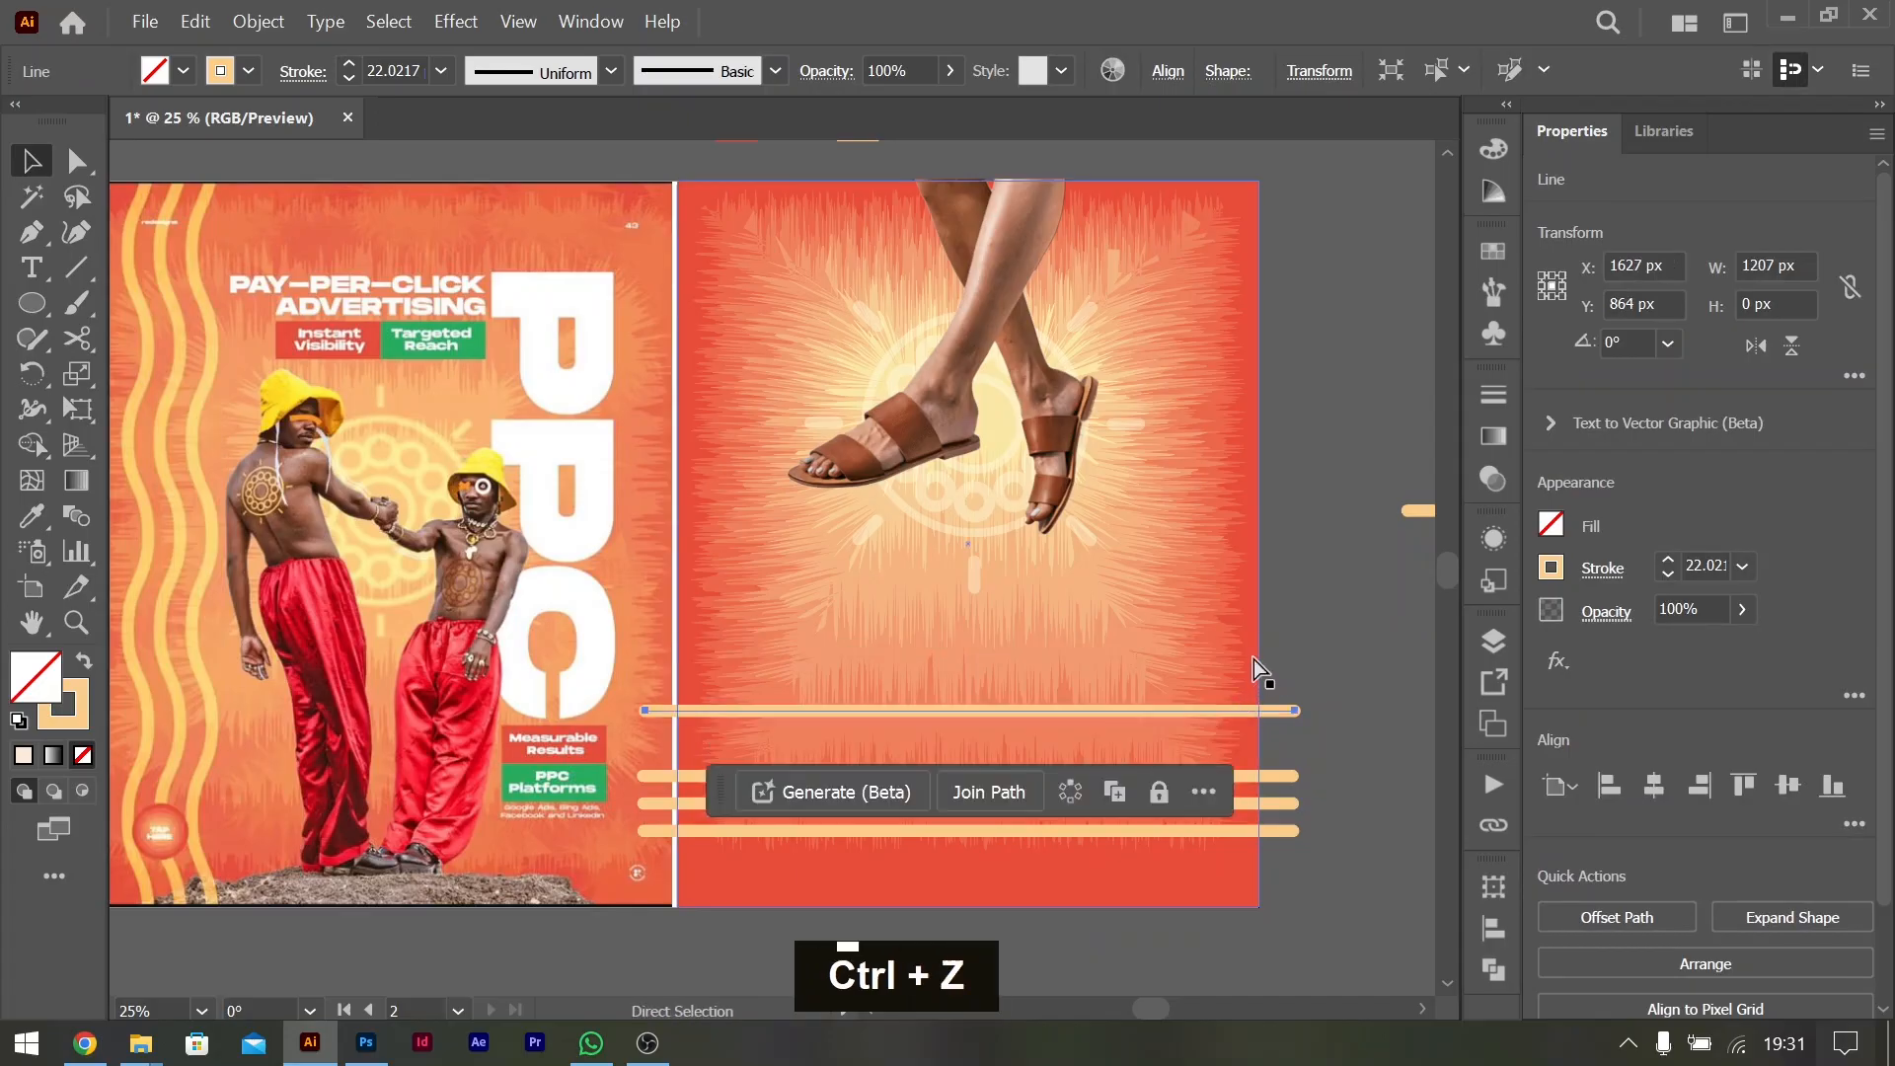
{"action": "key", "text": "ctrl+z"}
Apply a Zig Zag effect to the three horizontal lines with an absolute size of 40 px and smooth points
{"action": "left_click_drag", "start_coordinate": [1291, 773], "coordinate": [1278, 738]}
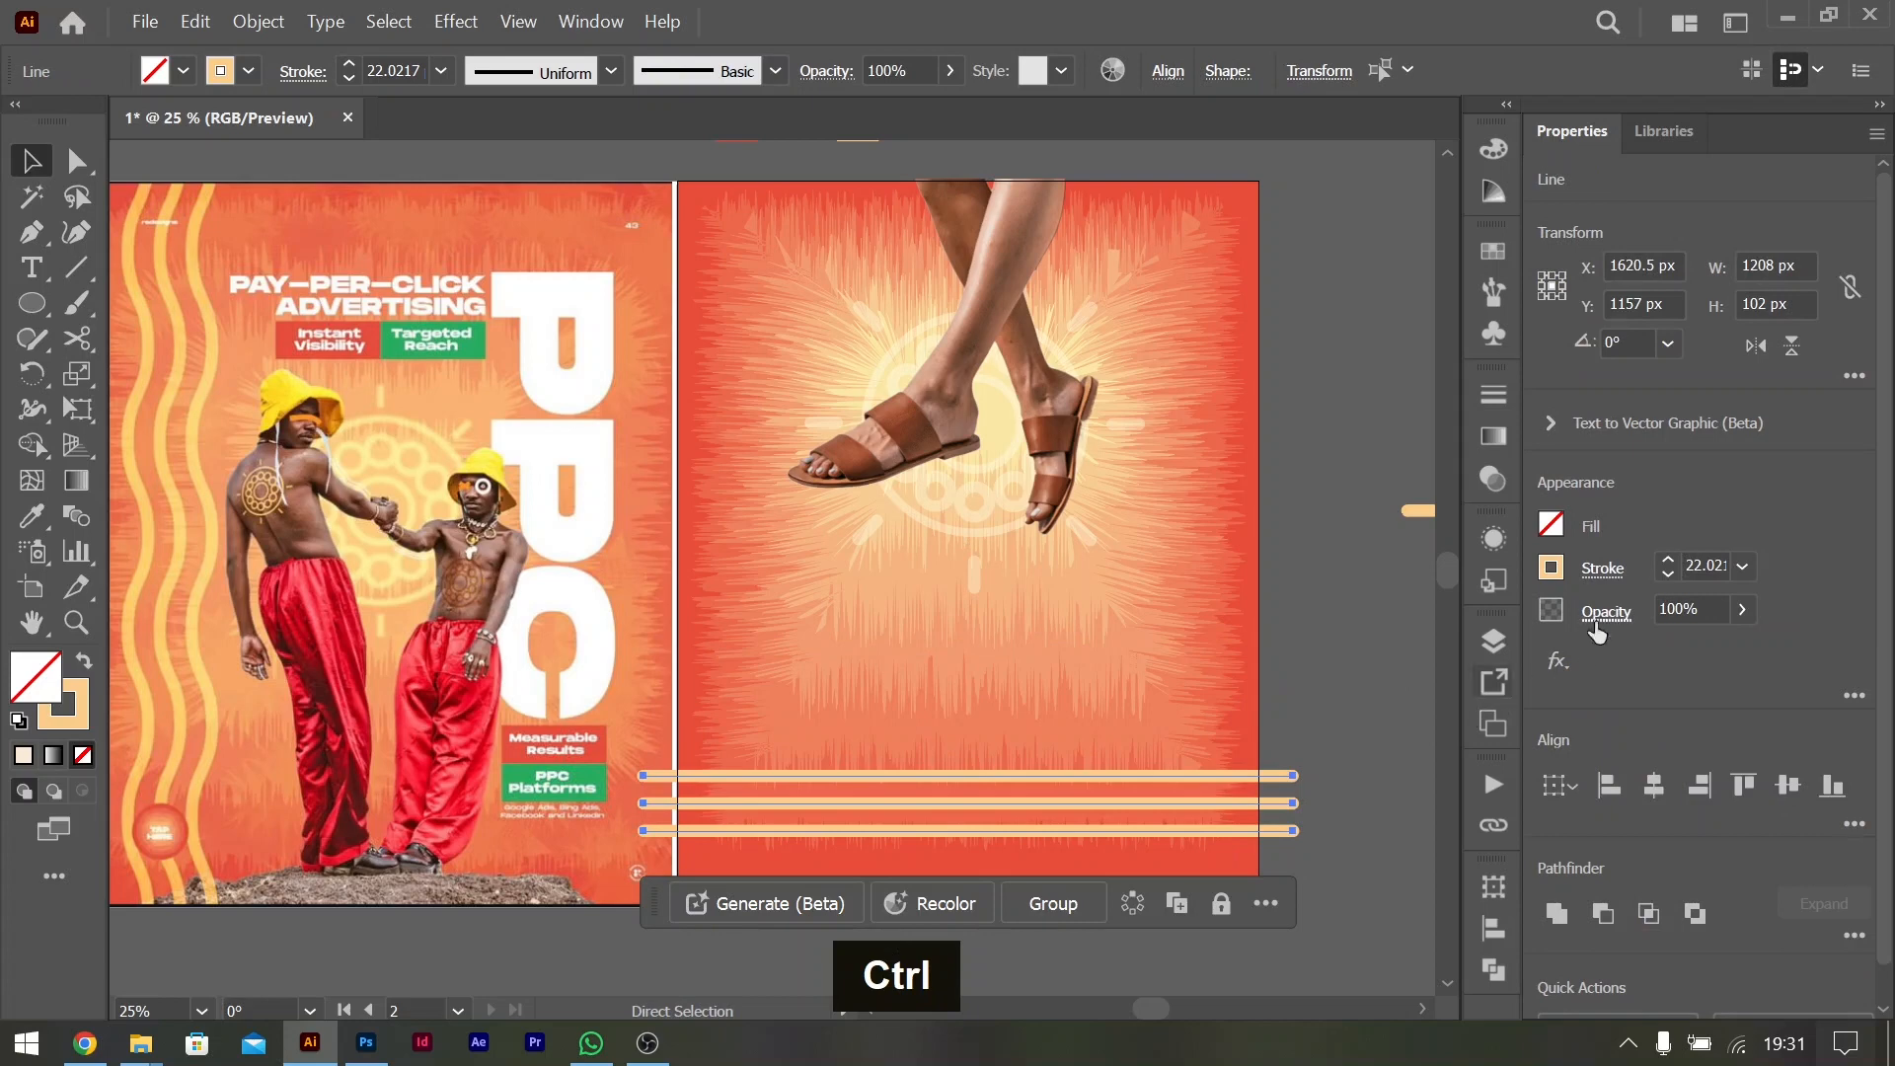
{"action": "left_click", "coordinate": [1559, 660]}
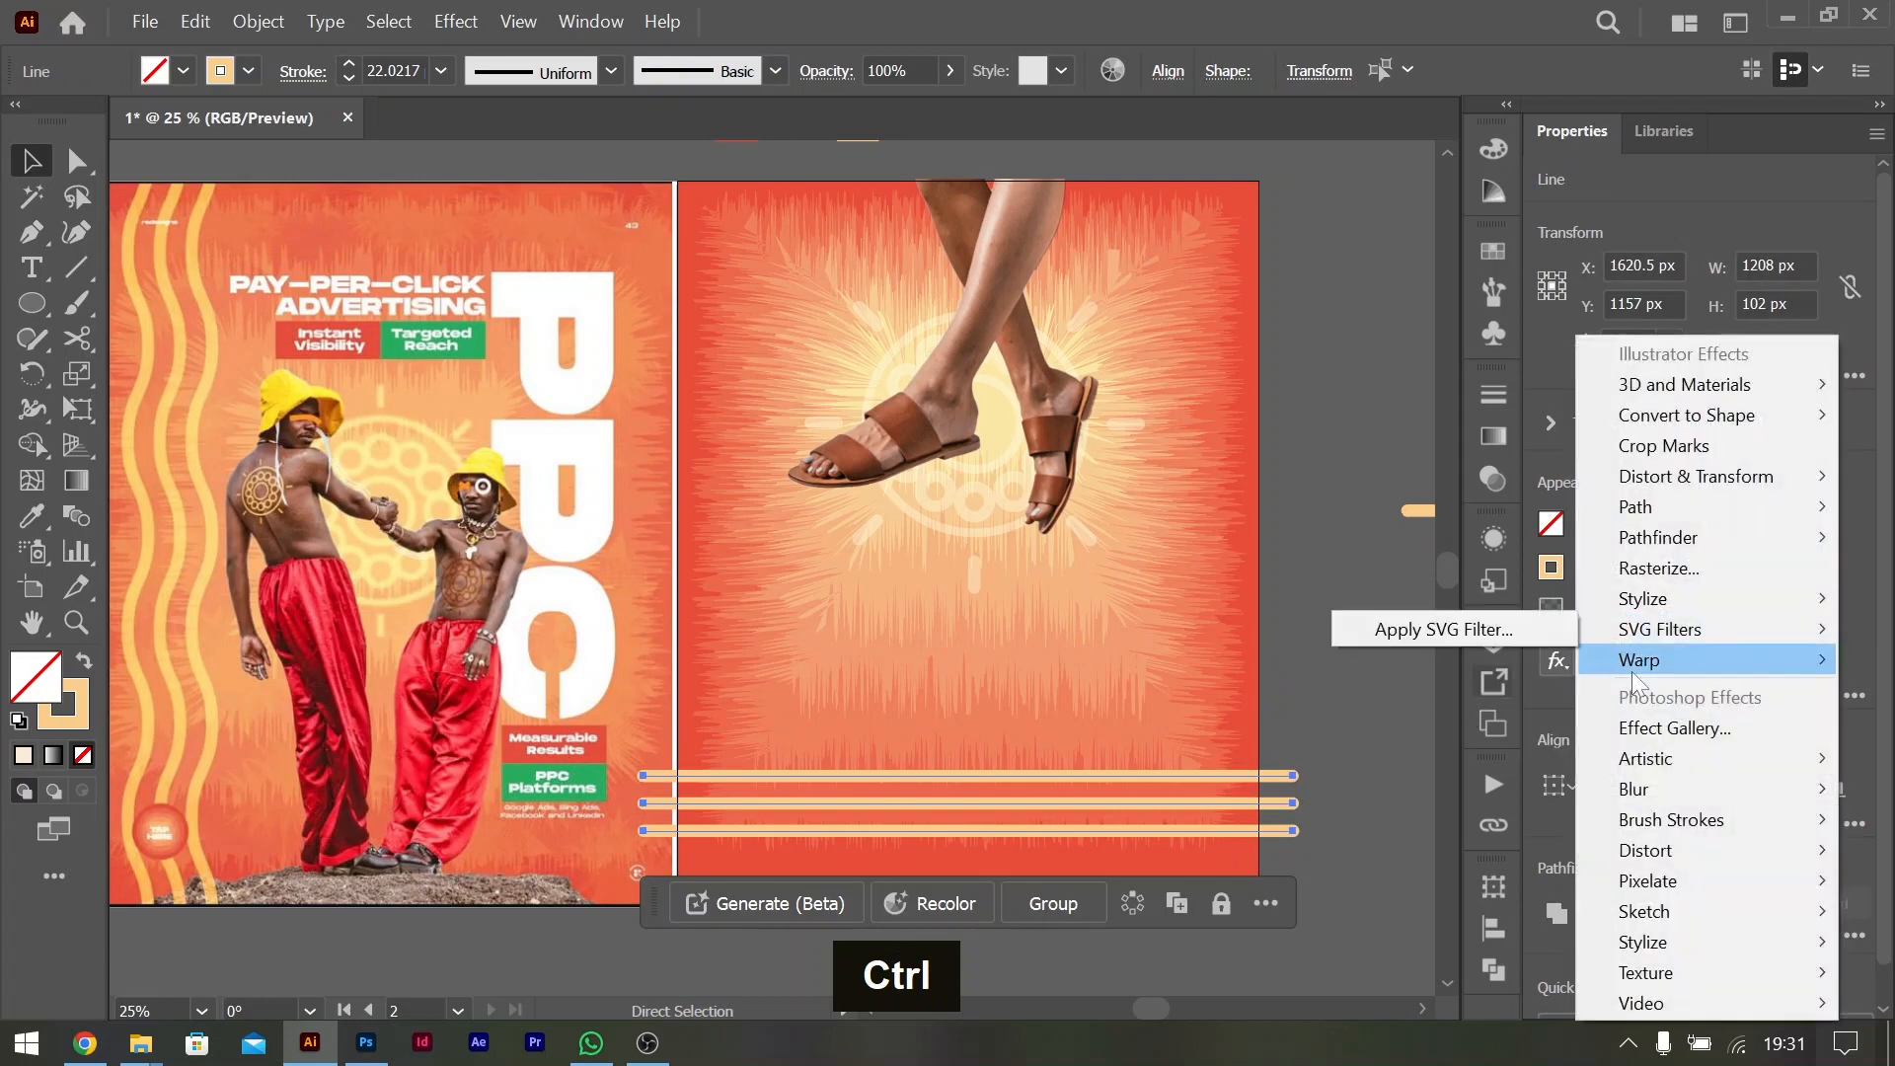
{"action": "mouse_move", "coordinate": [1667, 484]}
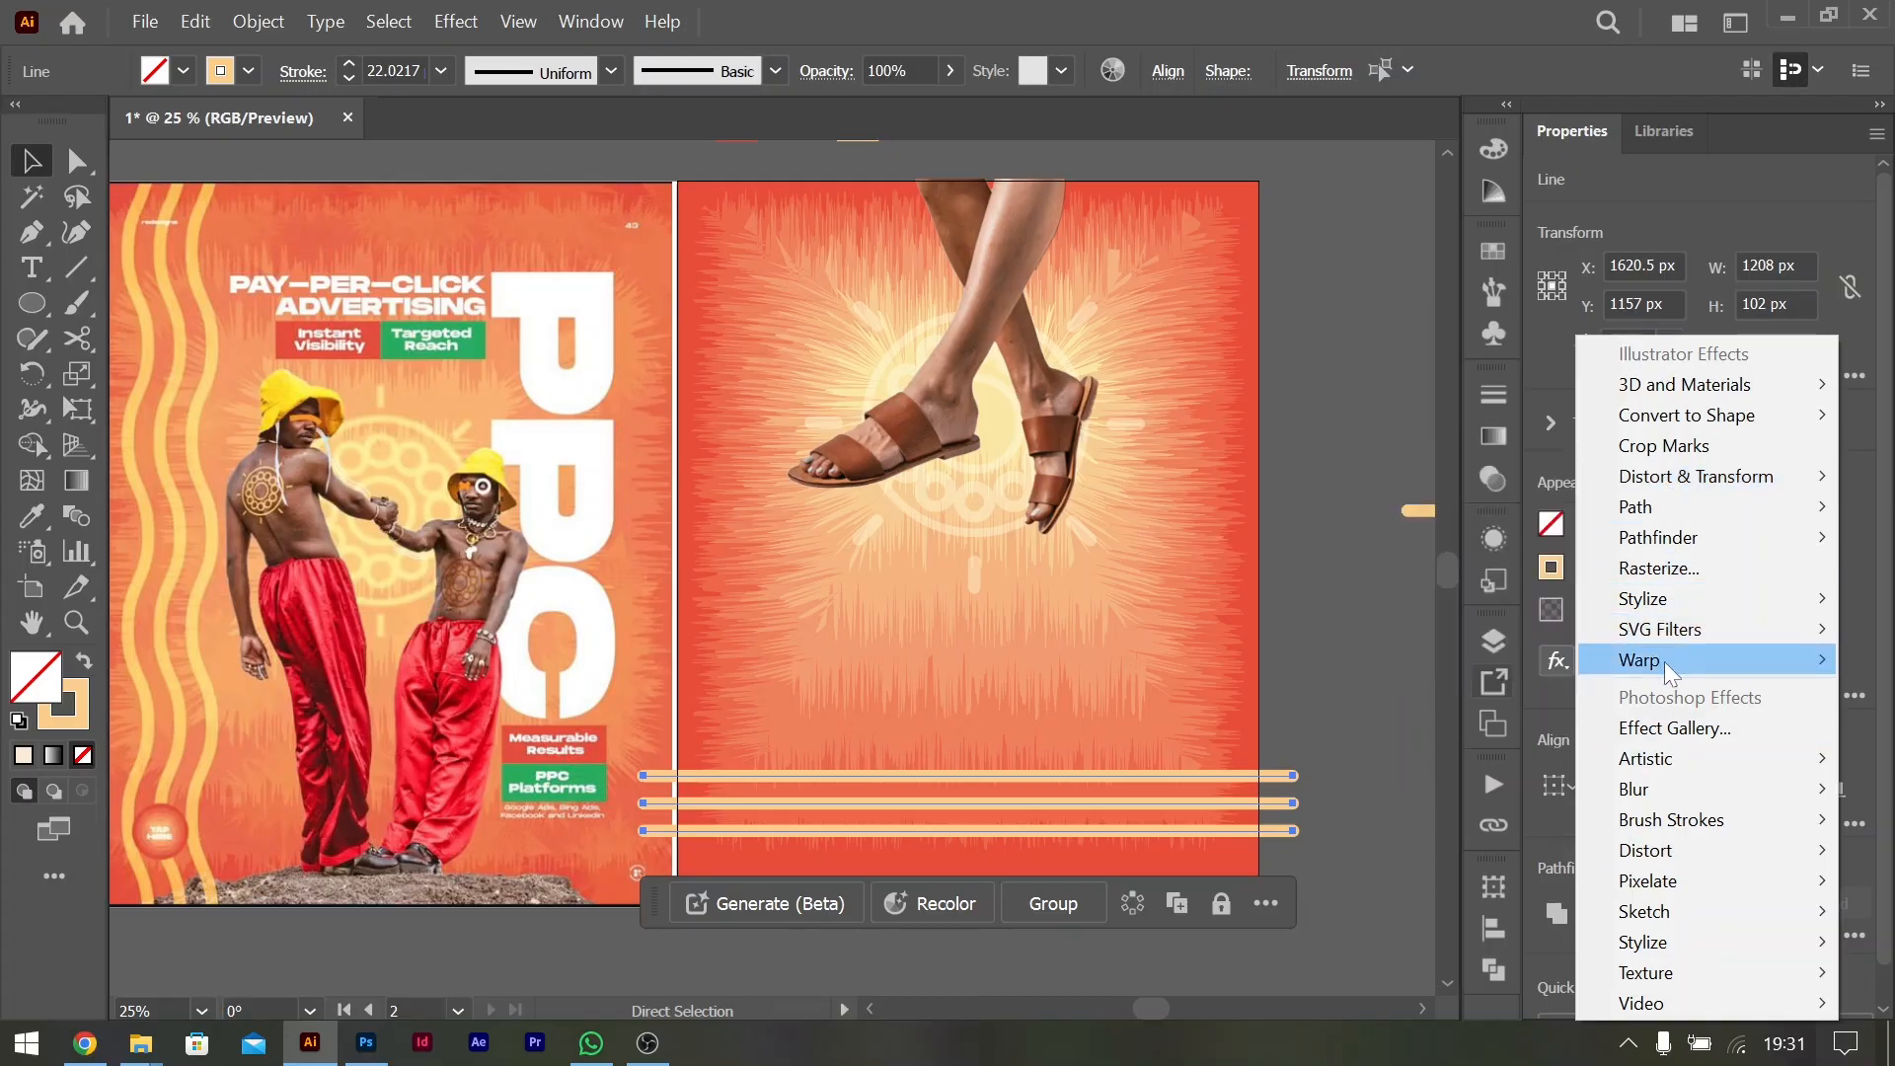
{"action": "mouse_move", "coordinate": [1664, 661]}
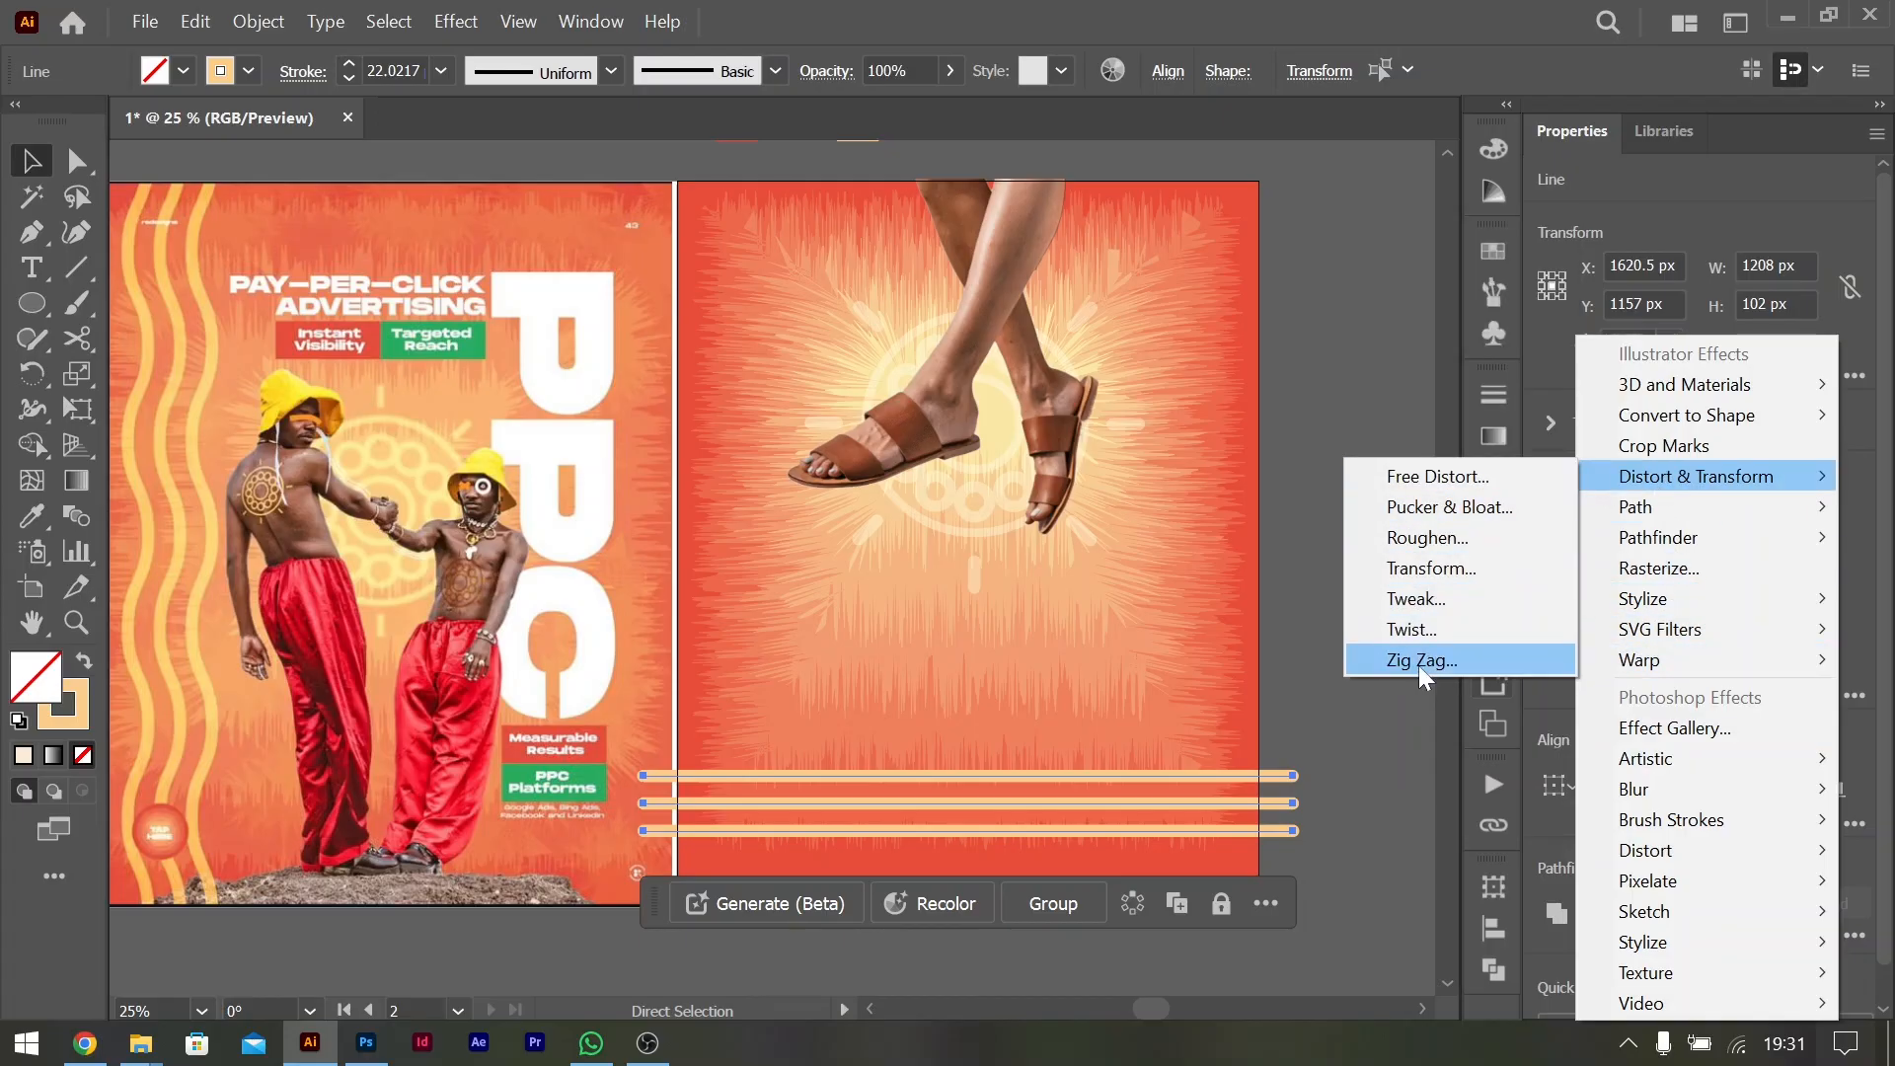
{"action": "left_click", "coordinate": [1418, 662]}
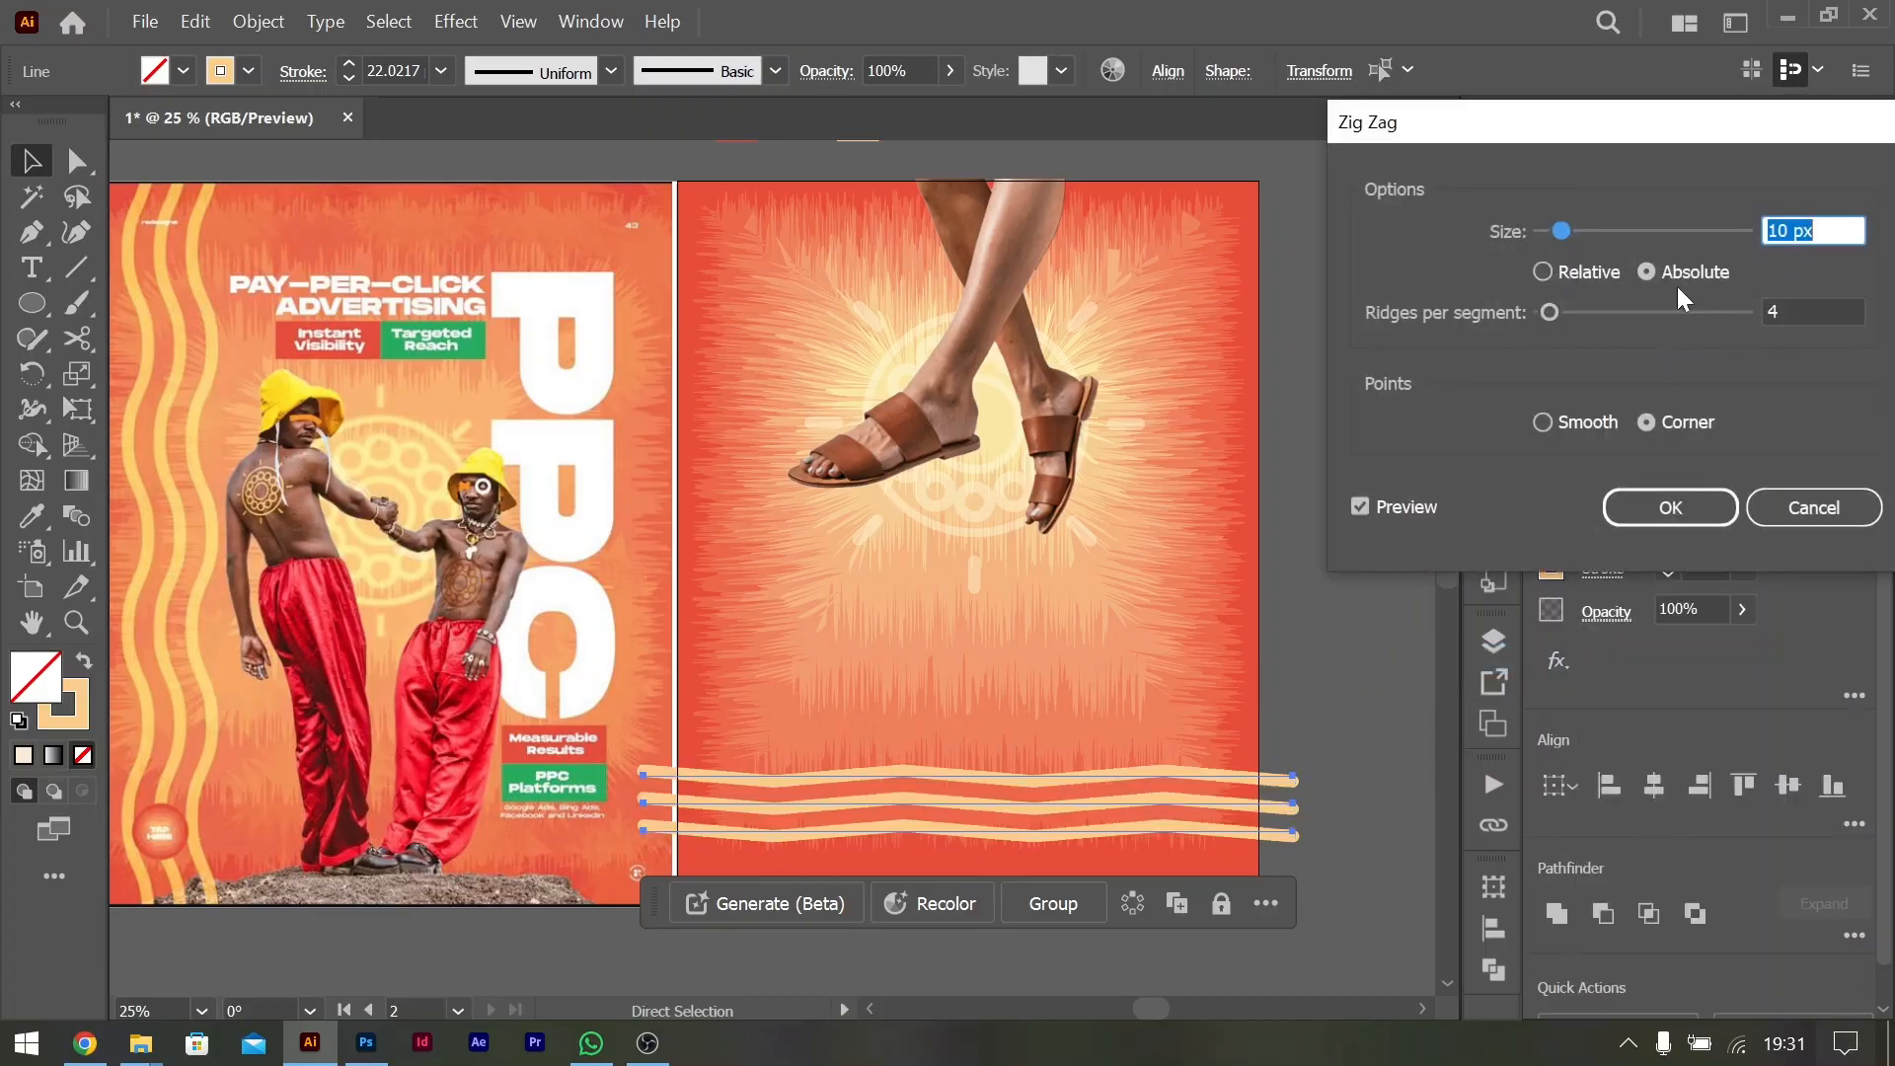
{"action": "key", "text": "shift+Up"}
{"action": "key", "text": "shift+Up"}
{"action": "key", "text": "shift+Down"}
{"action": "key", "text": "shift+Up"}
{"action": "key", "text": "shift+Up"}
{"action": "key", "text": "shift+Up"}
{"action": "key", "text": "shift+Down"}
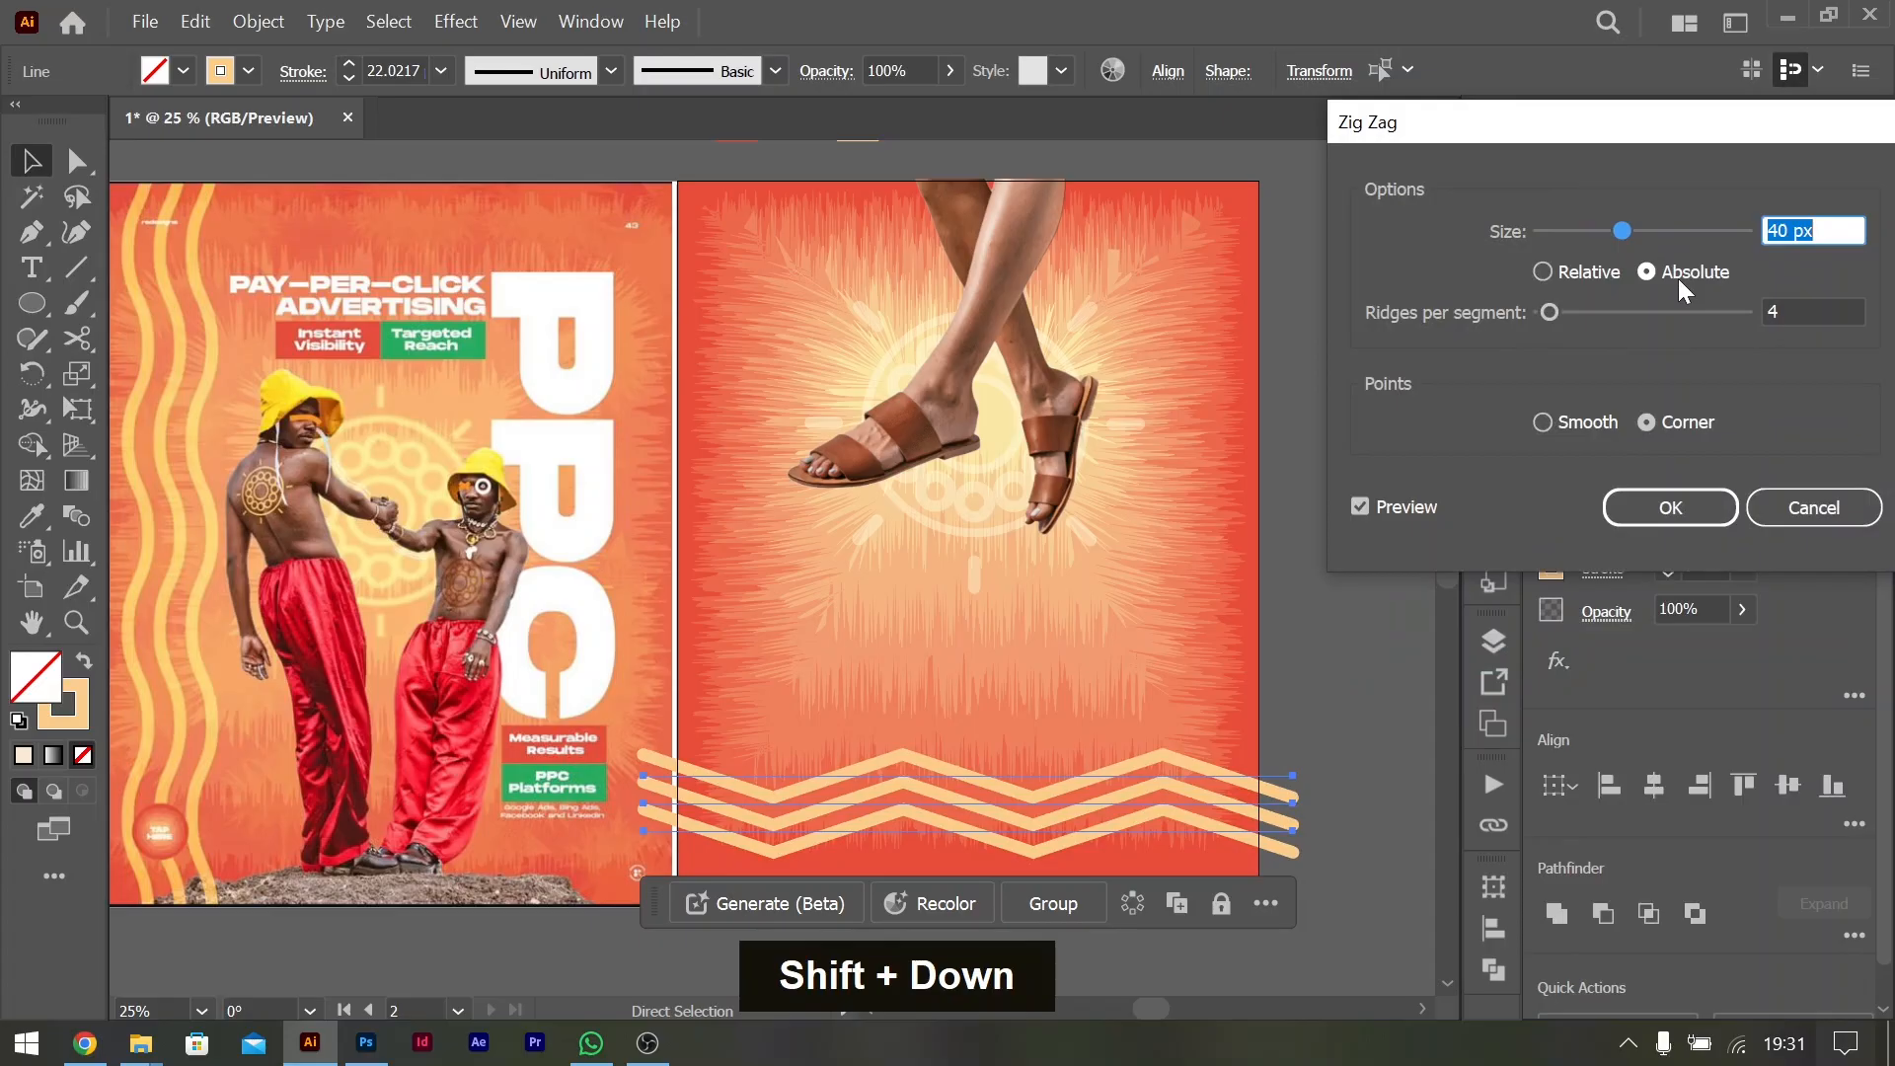
{"action": "left_click", "coordinate": [1577, 429]}
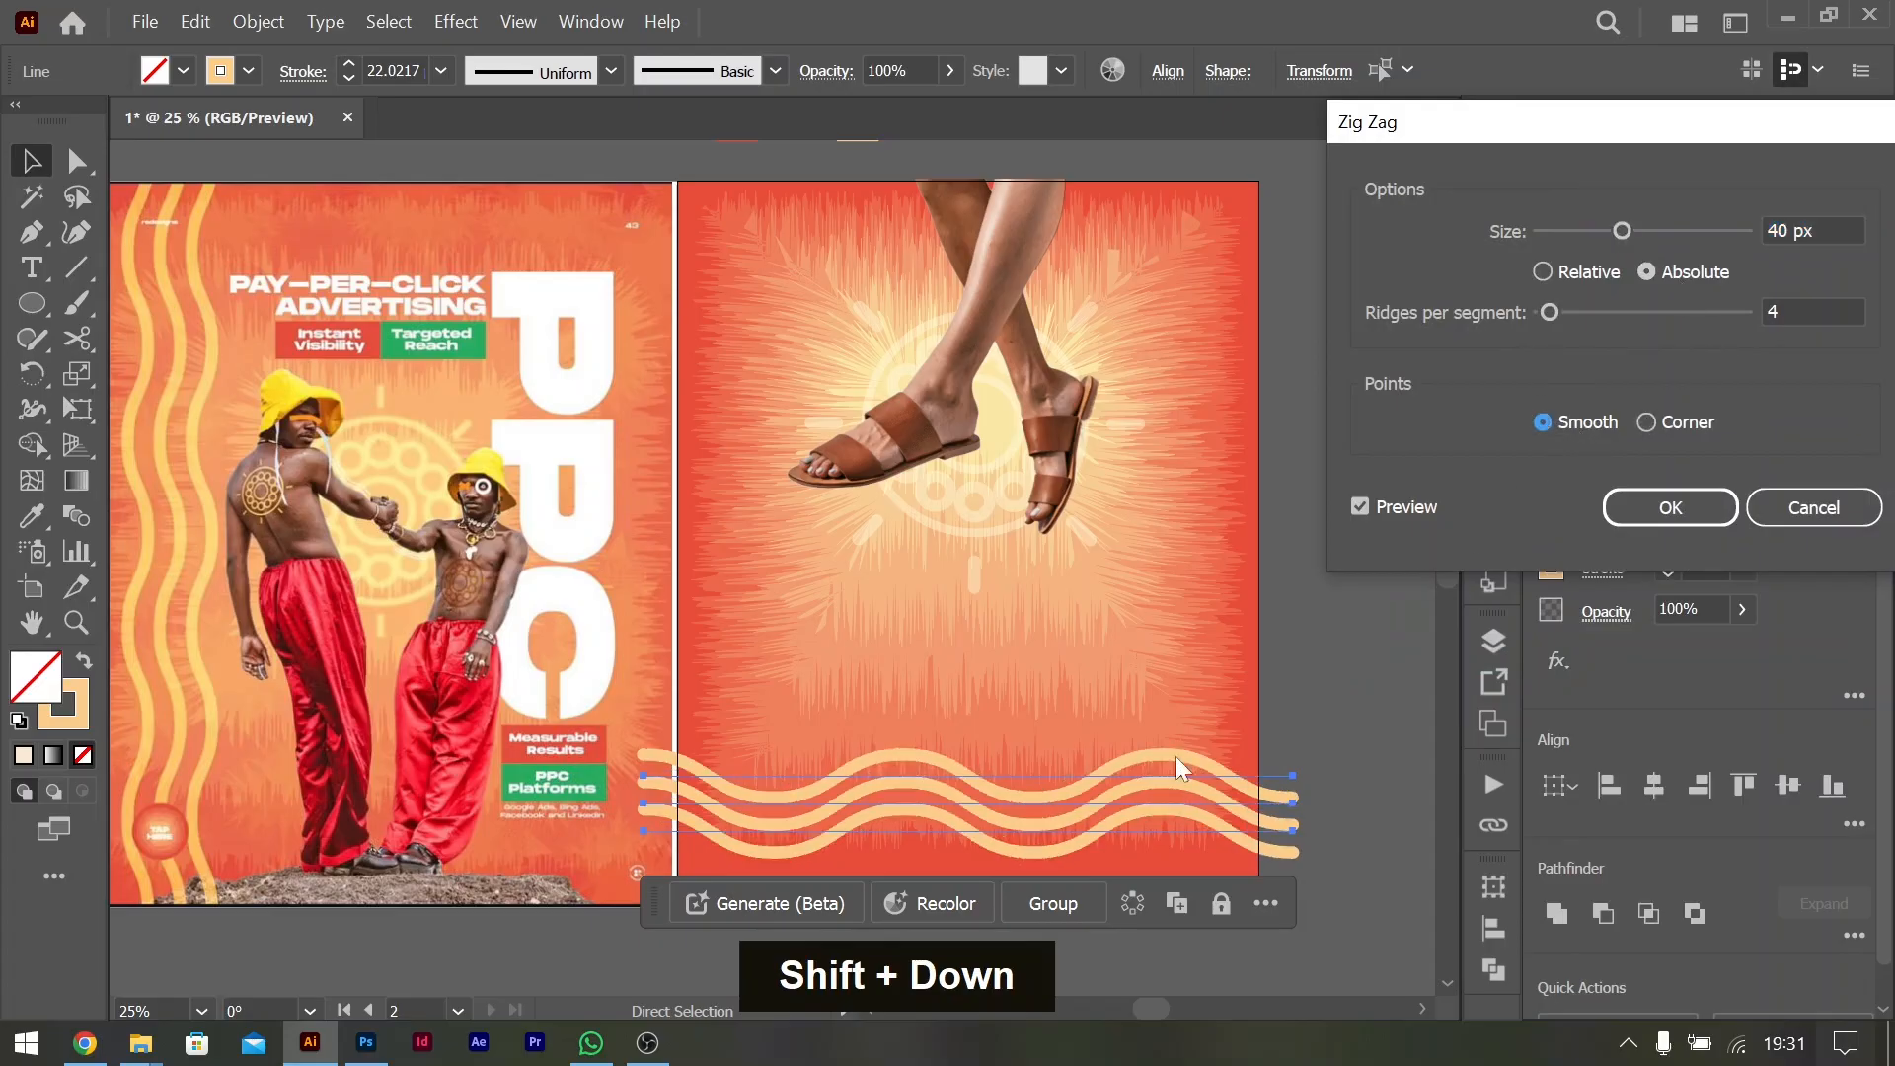
Set the Zig Zag effect's absolute size to 20 px on the three lines and apply it
{"action": "left_click", "coordinate": [1828, 230]}
{"action": "key", "text": "shift+Down"}
{"action": "key", "text": "shift+Down"}
{"action": "key", "text": "shift+Down"}
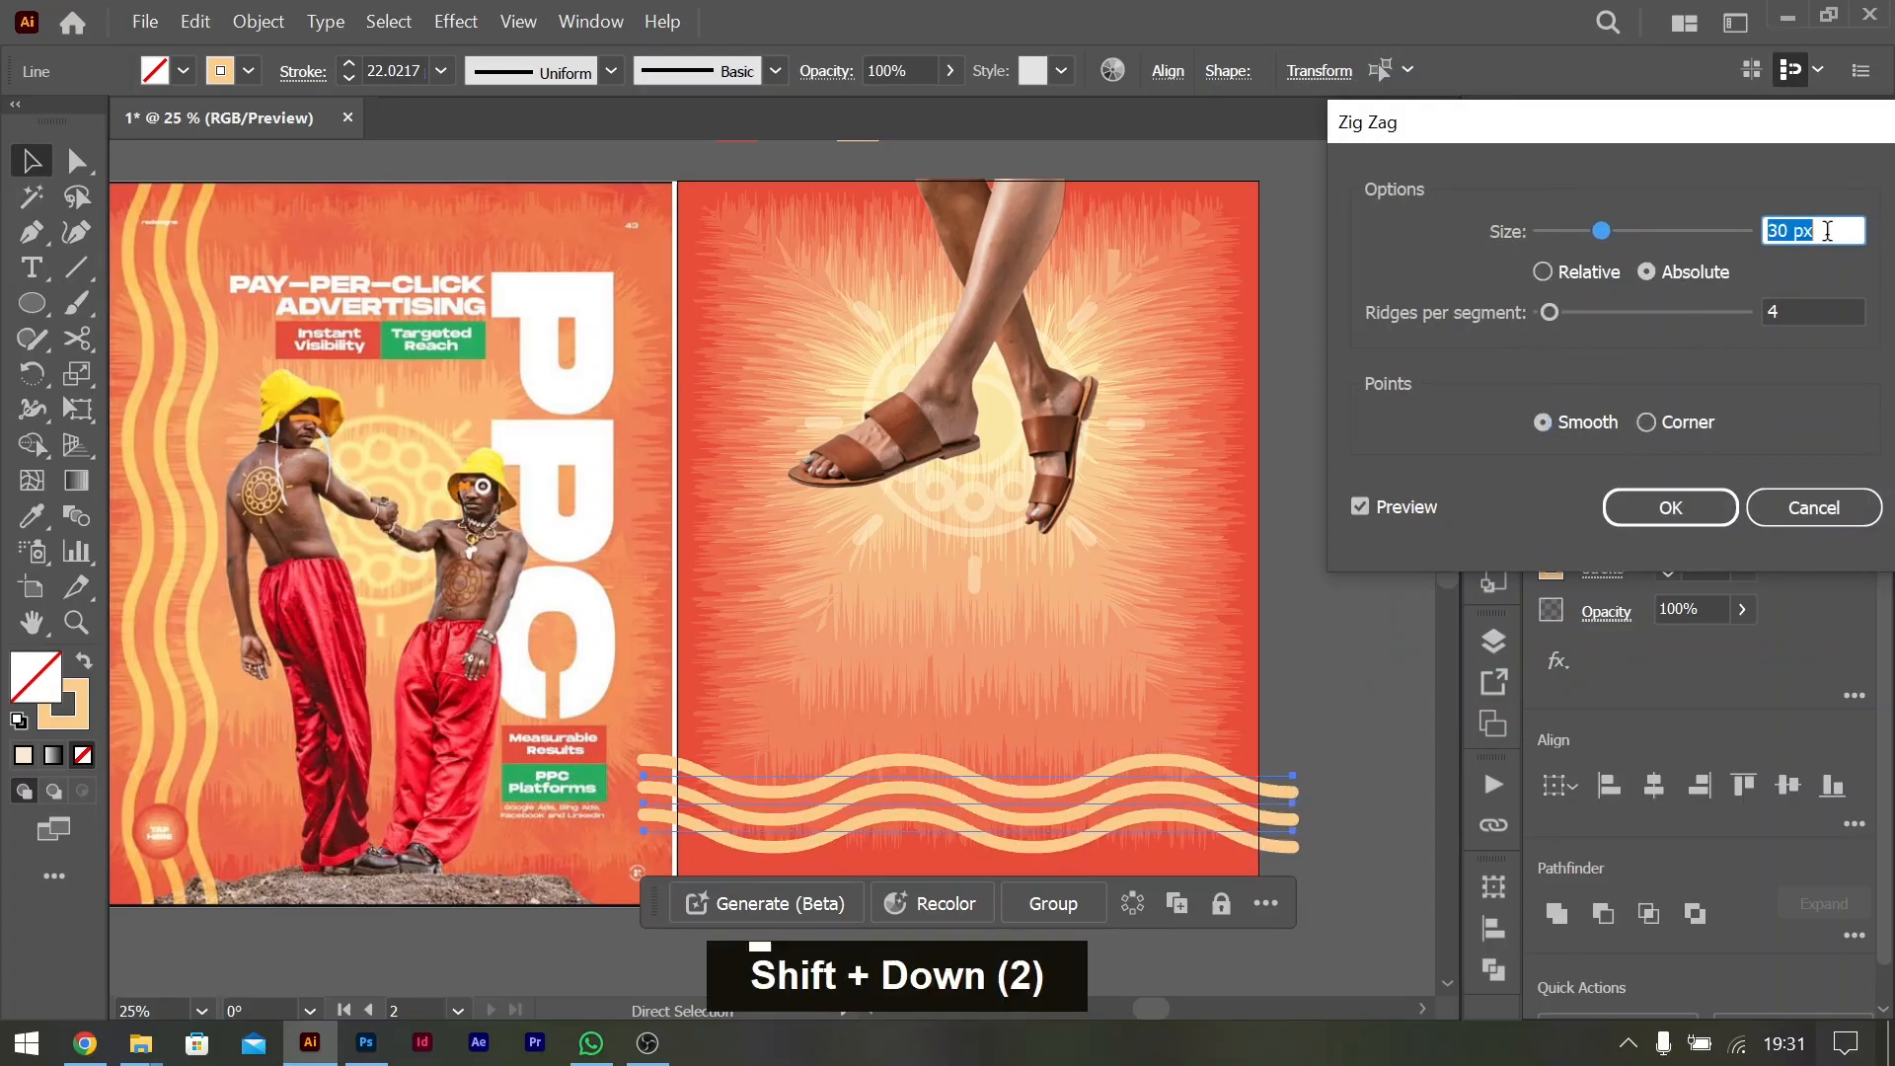
{"action": "key", "text": "shift+Up"}
{"action": "key", "text": "shift+Down"}
{"action": "key", "text": "shift+Up"}
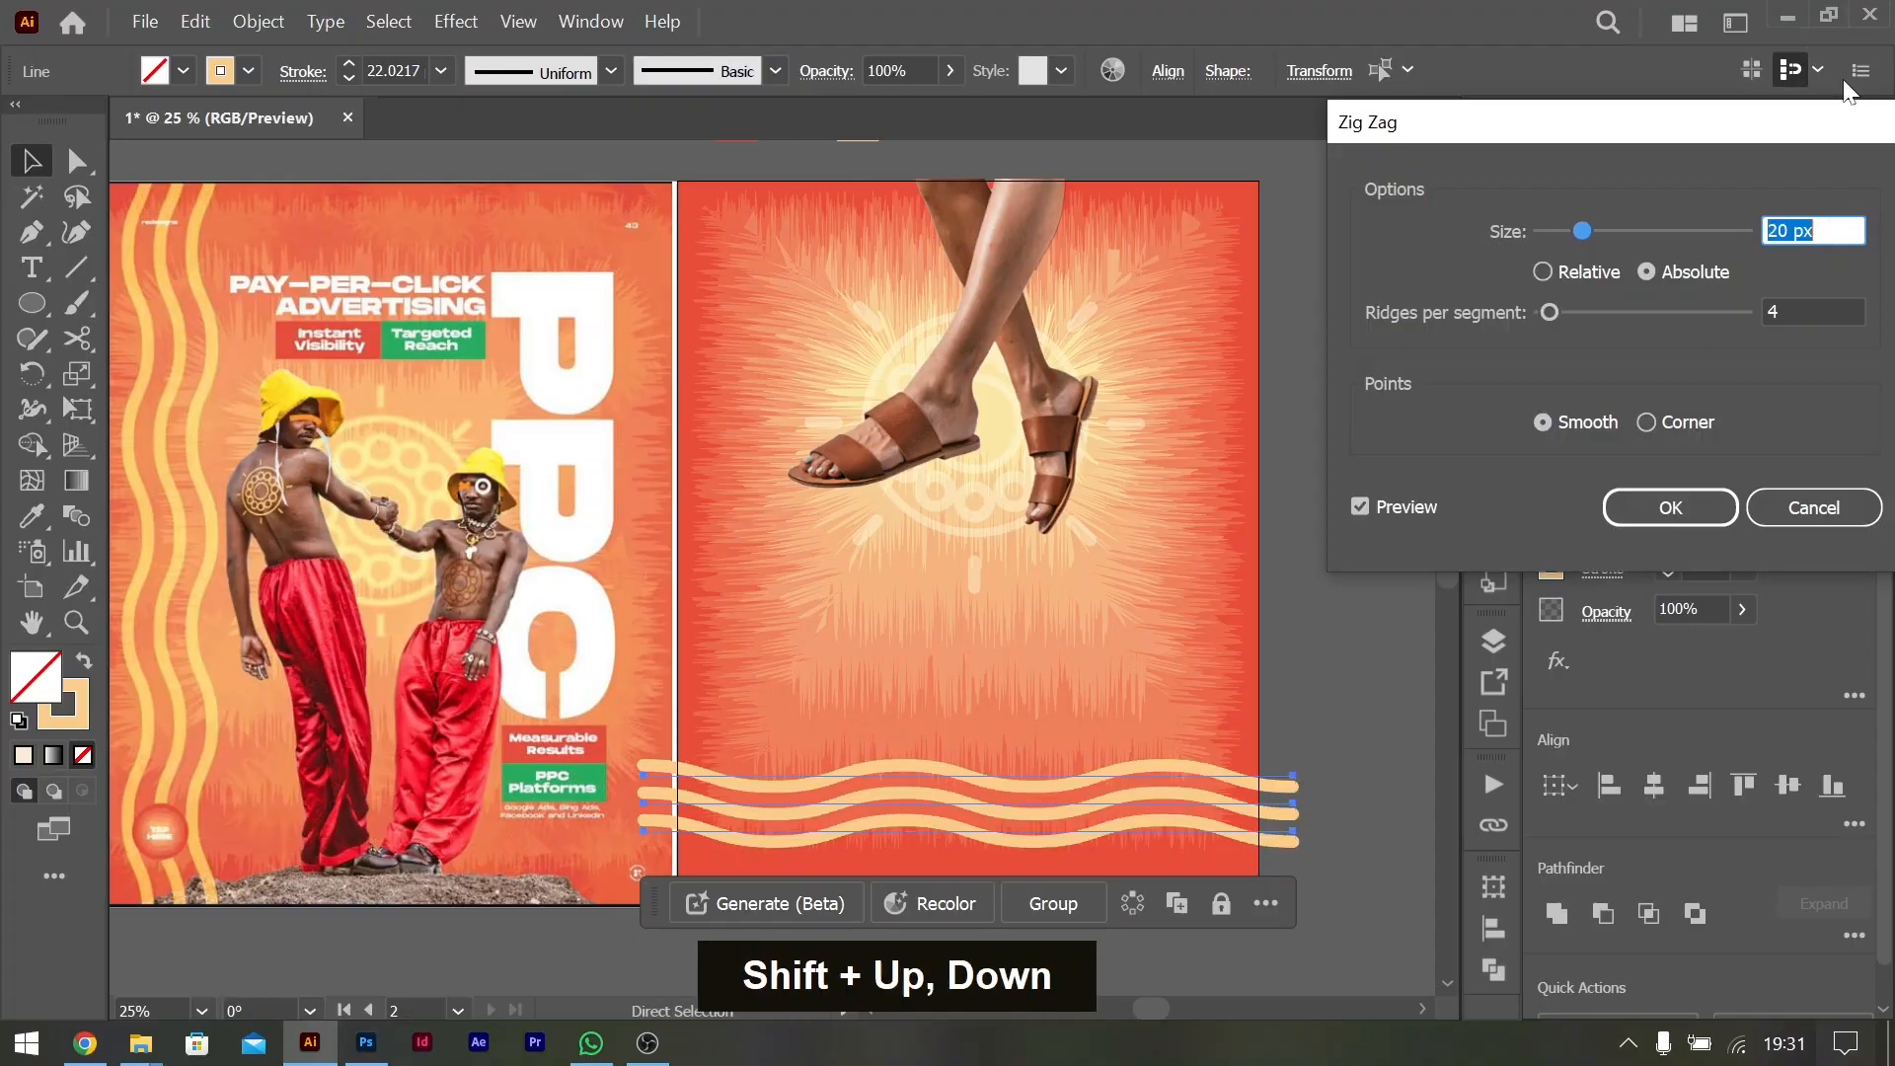
{"action": "left_click", "coordinate": [1662, 521]}
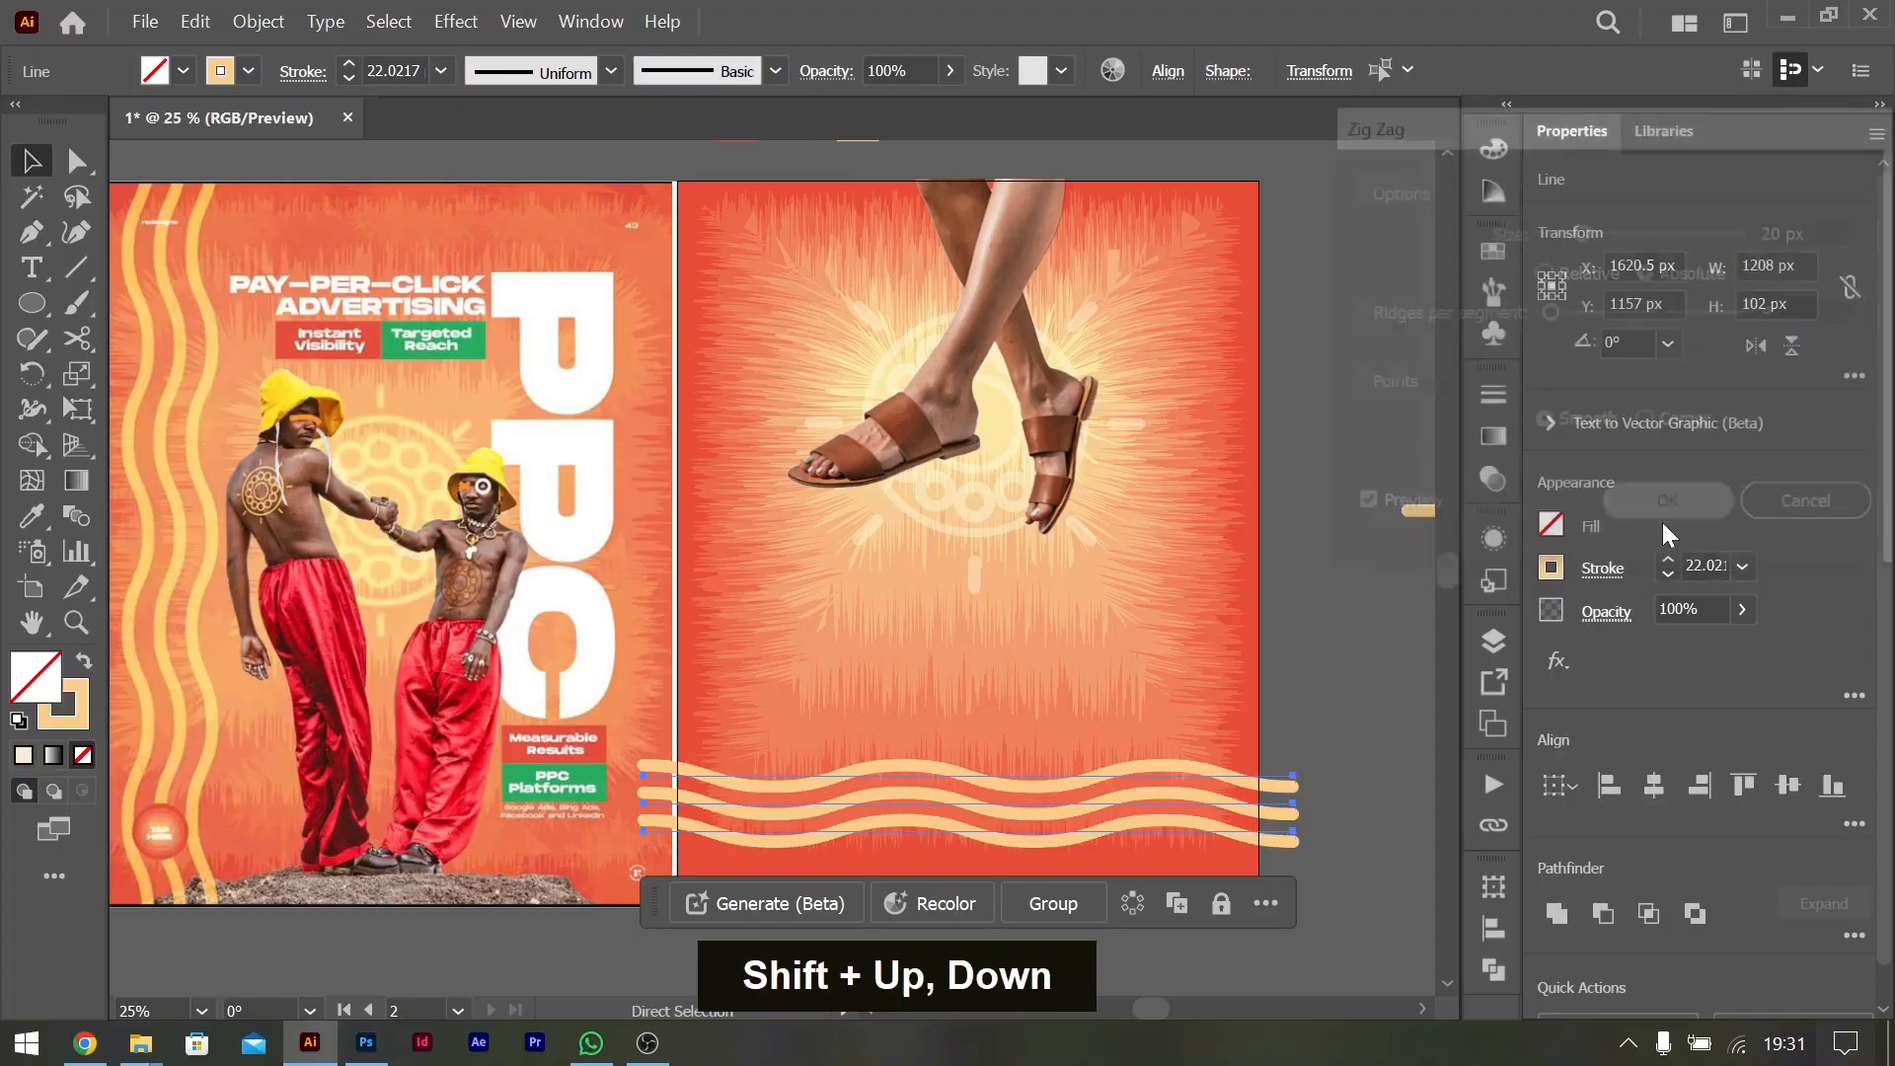
Copy the three wavy lines to the empty area below the artboard and remove the Zig Zag effect from the copies
{"action": "scroll", "coordinate": [855, 555], "scroll_direction": "down", "scroll_amount": 5}
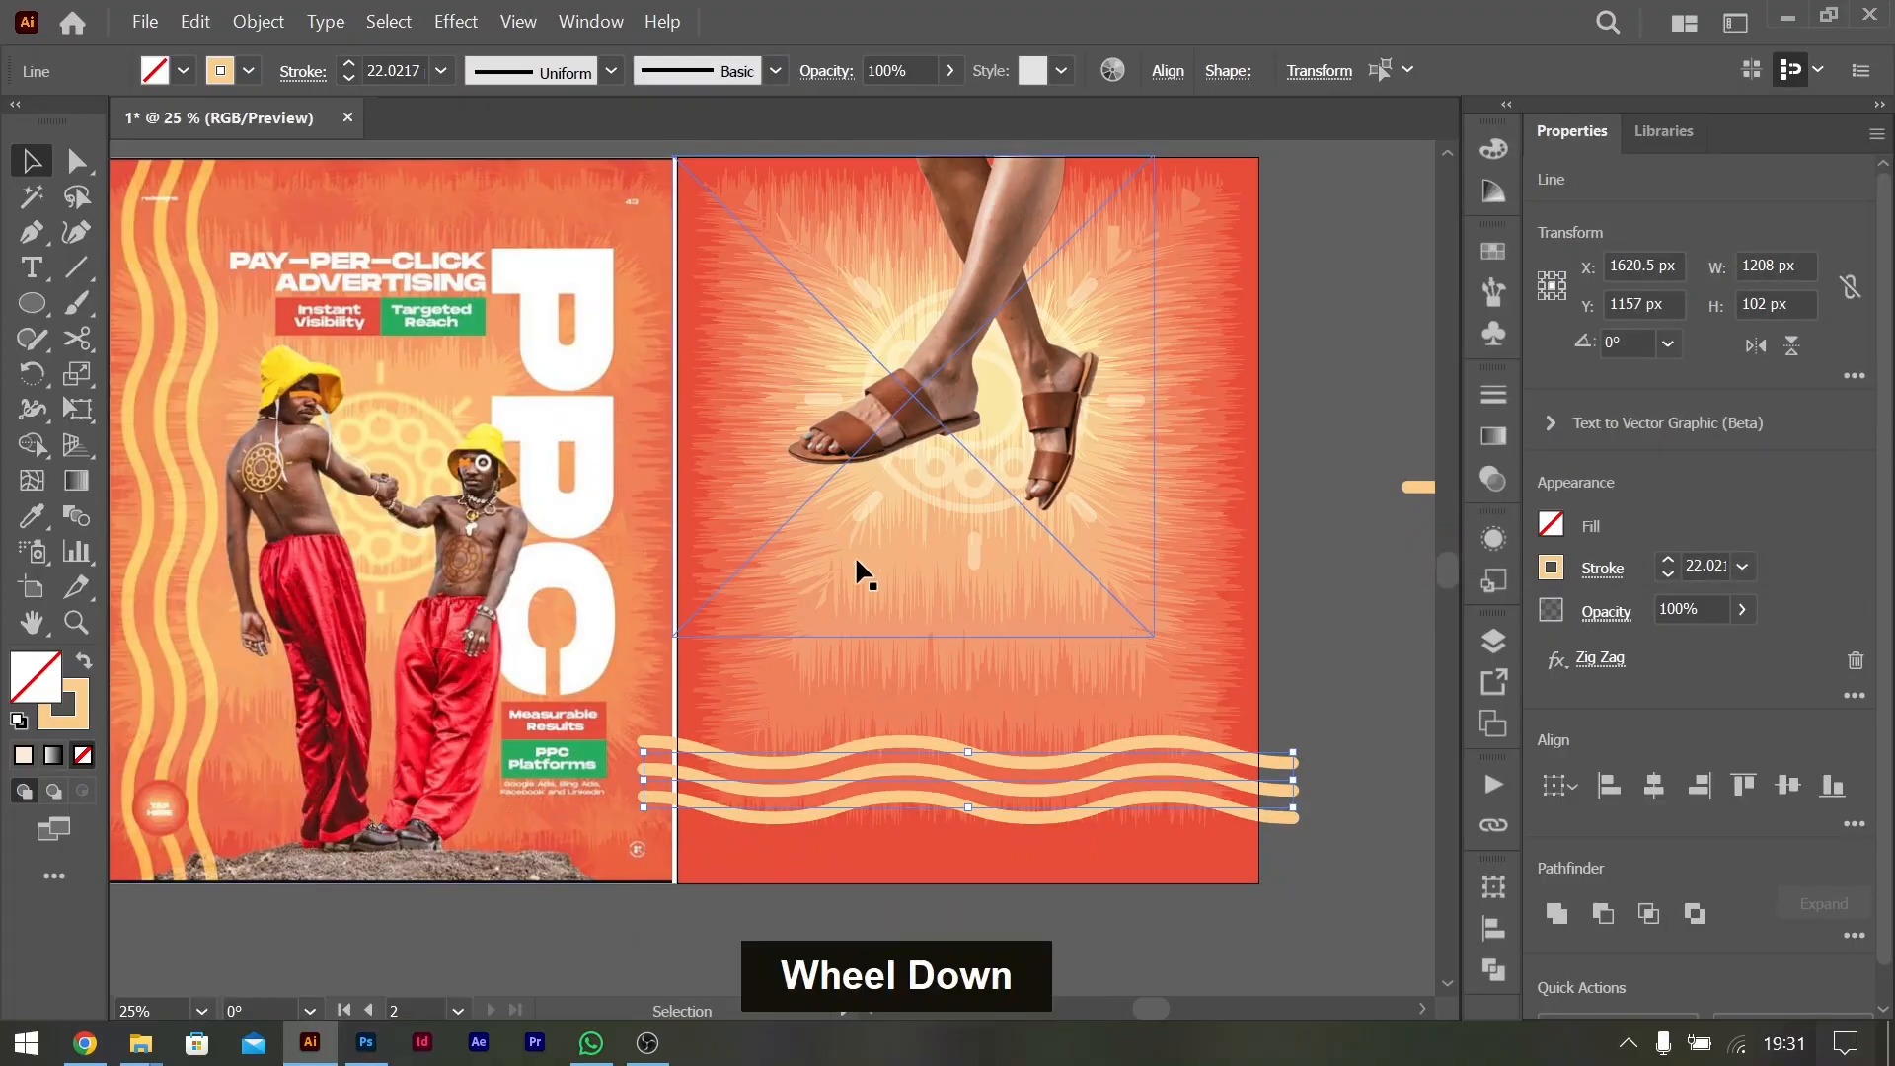
{"action": "left_click_drag", "start_coordinate": [1167, 551], "coordinate": [1168, 803]}
{"action": "left_click", "coordinate": [1855, 661]}
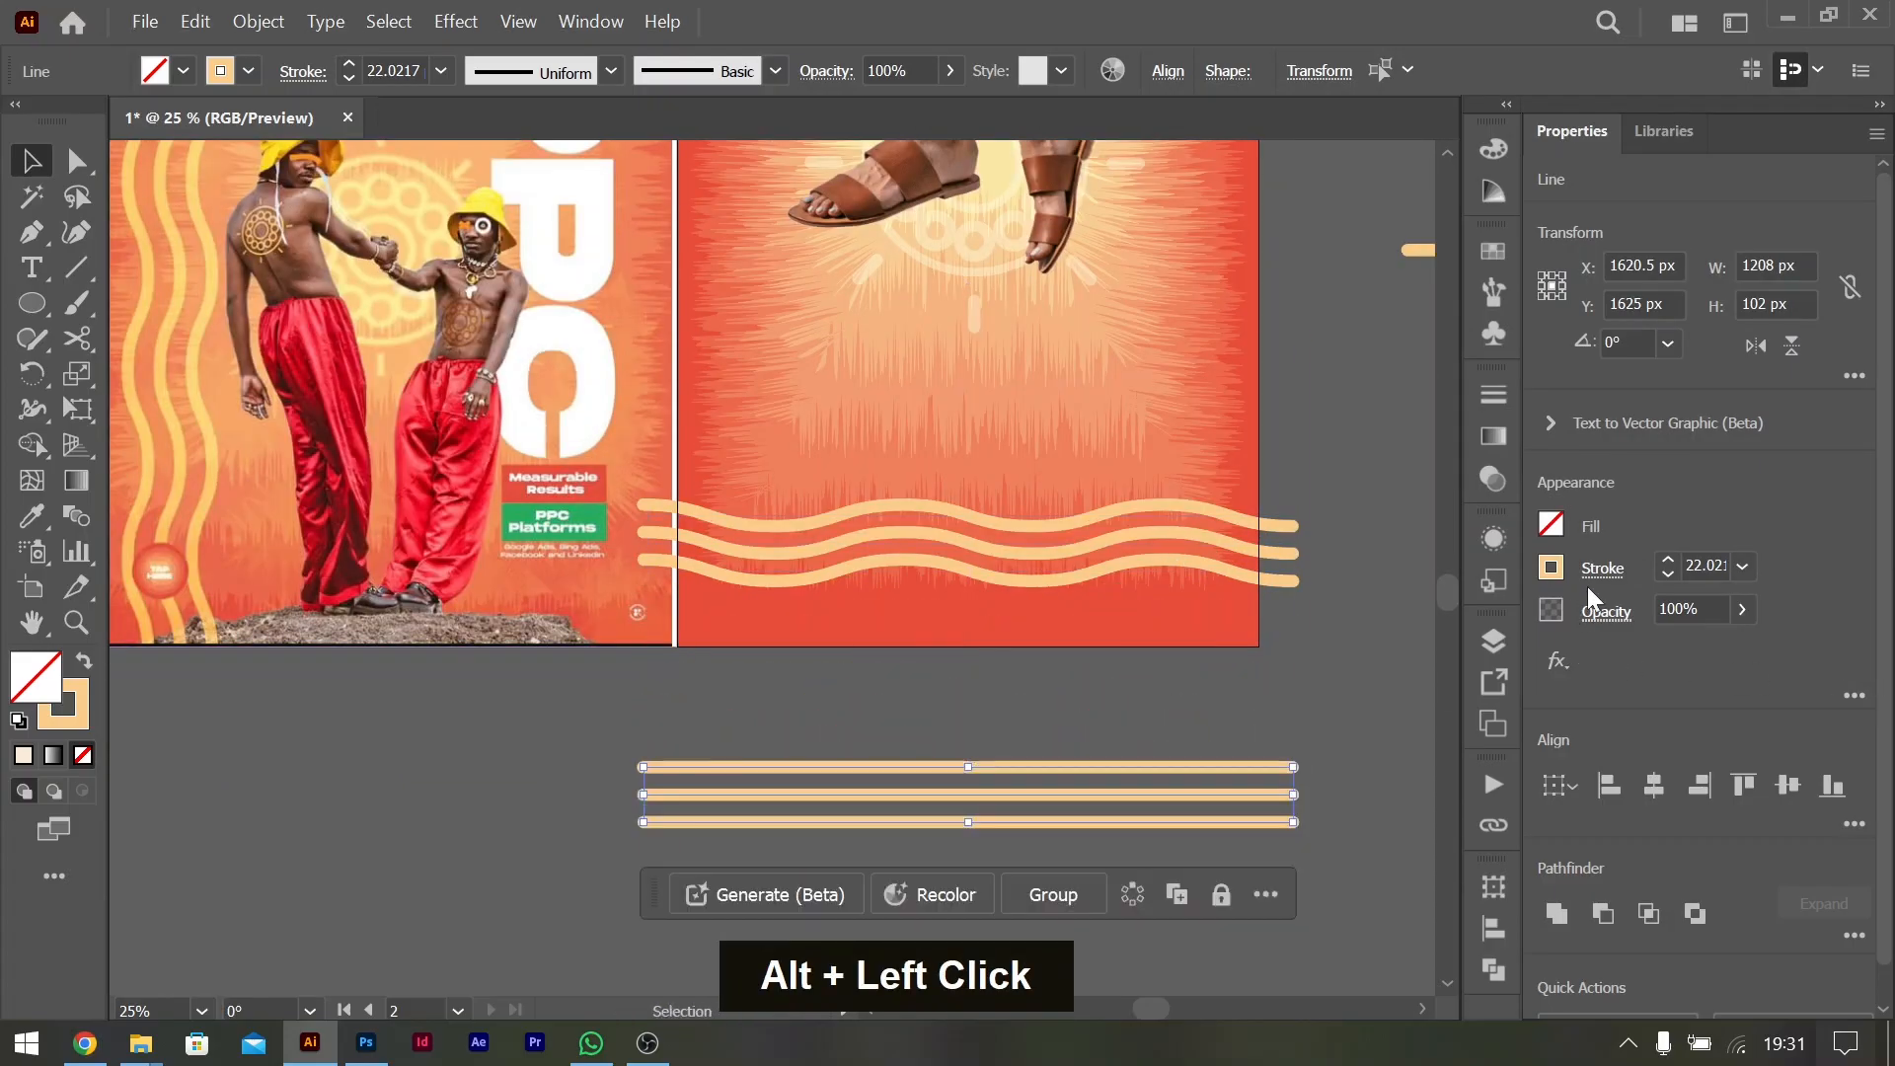
Try a Wave warp on the three straight copies, testing horizontal distortion and a vertical bend of about -54%, and cancel it
{"action": "left_click", "coordinate": [470, 22]}
{"action": "left_click", "coordinate": [1558, 678]}
{"action": "left_click", "coordinate": [1560, 664]}
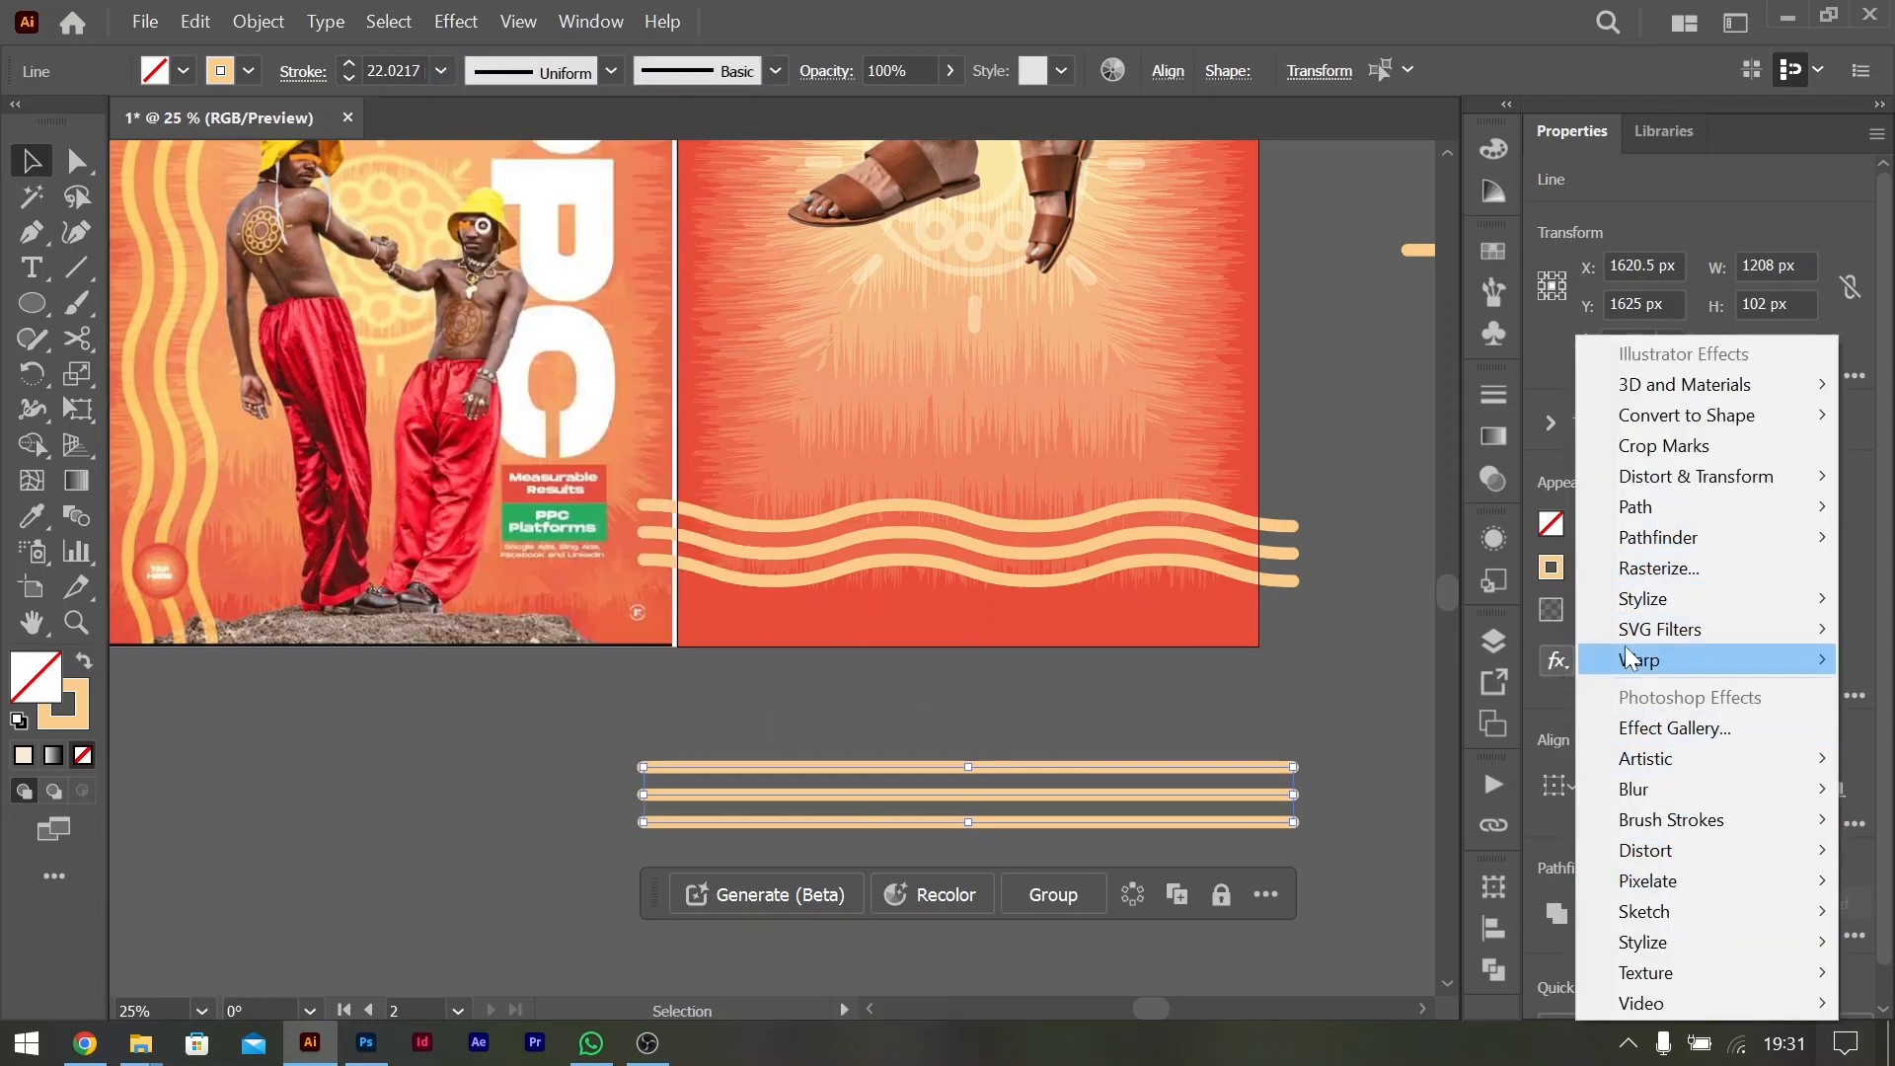
{"action": "mouse_move", "coordinate": [1615, 661]}
{"action": "left_click", "coordinate": [1432, 484]}
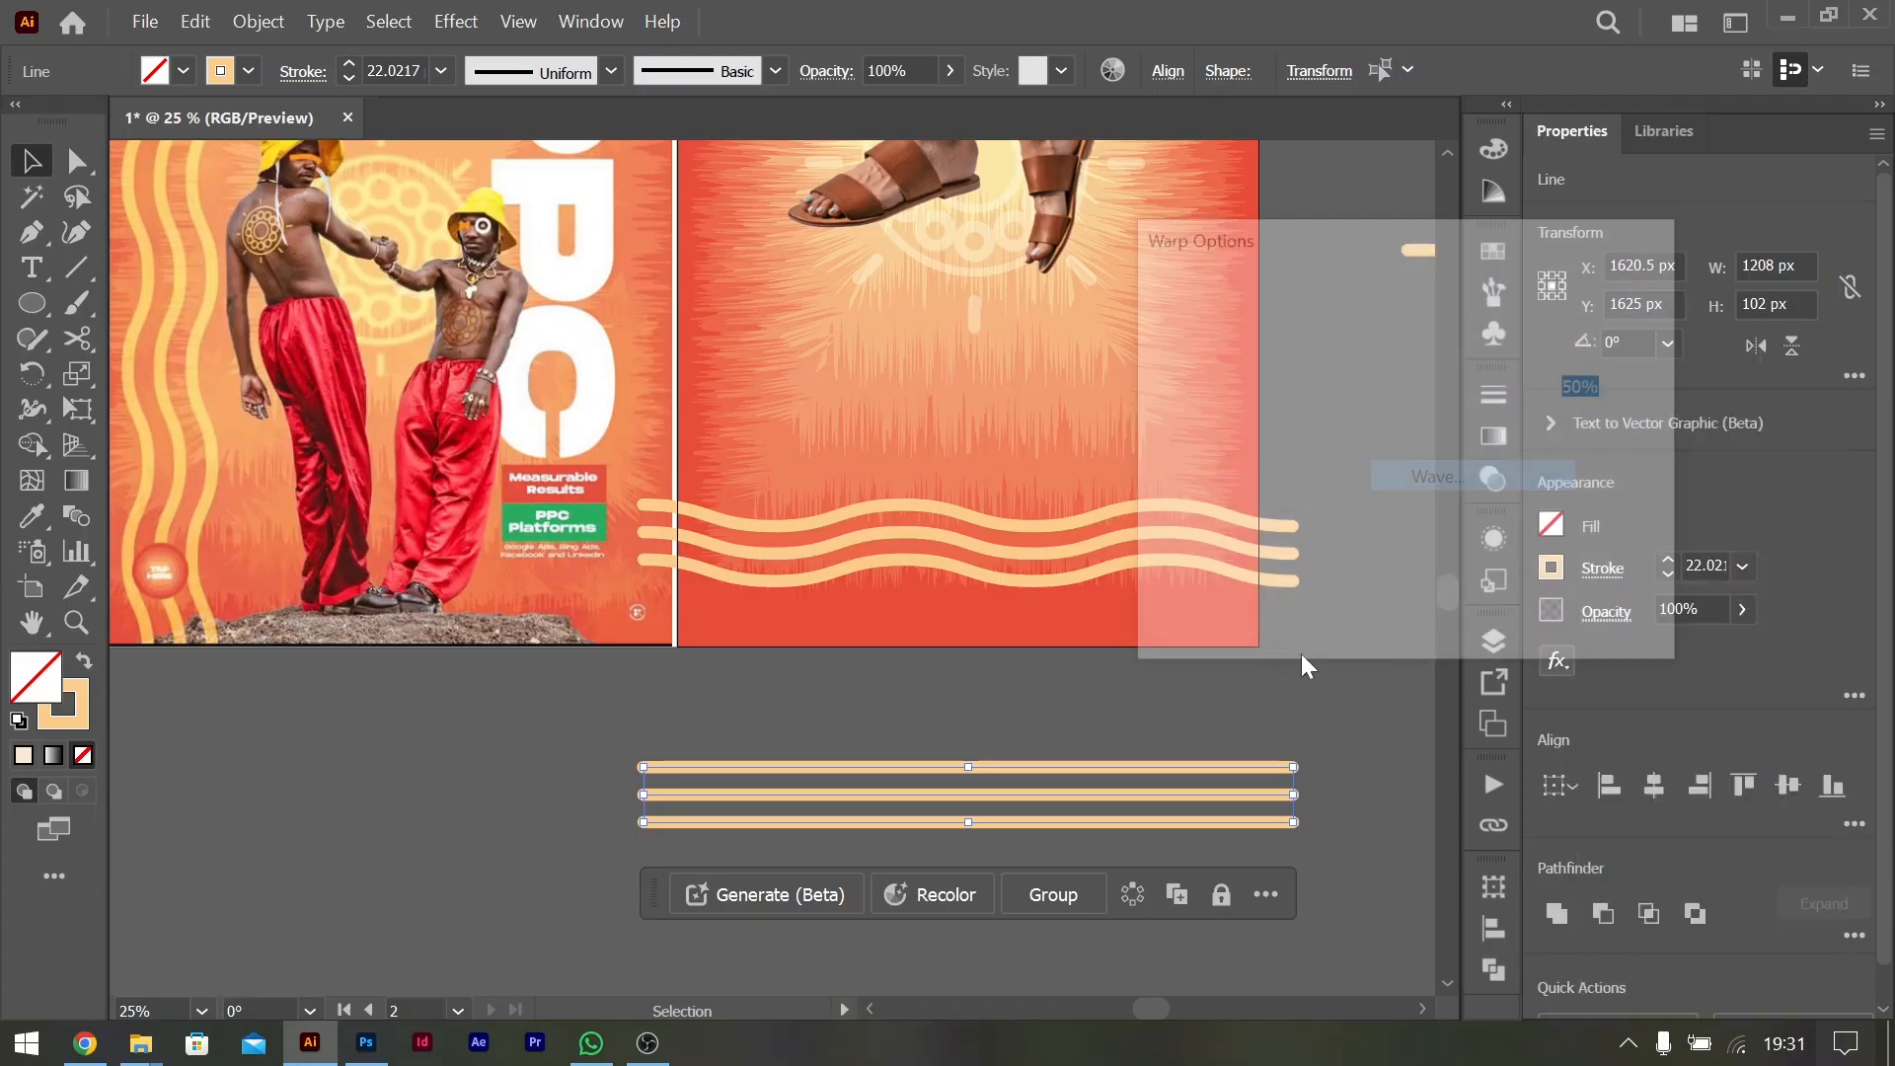
{"action": "key", "text": "Up"}
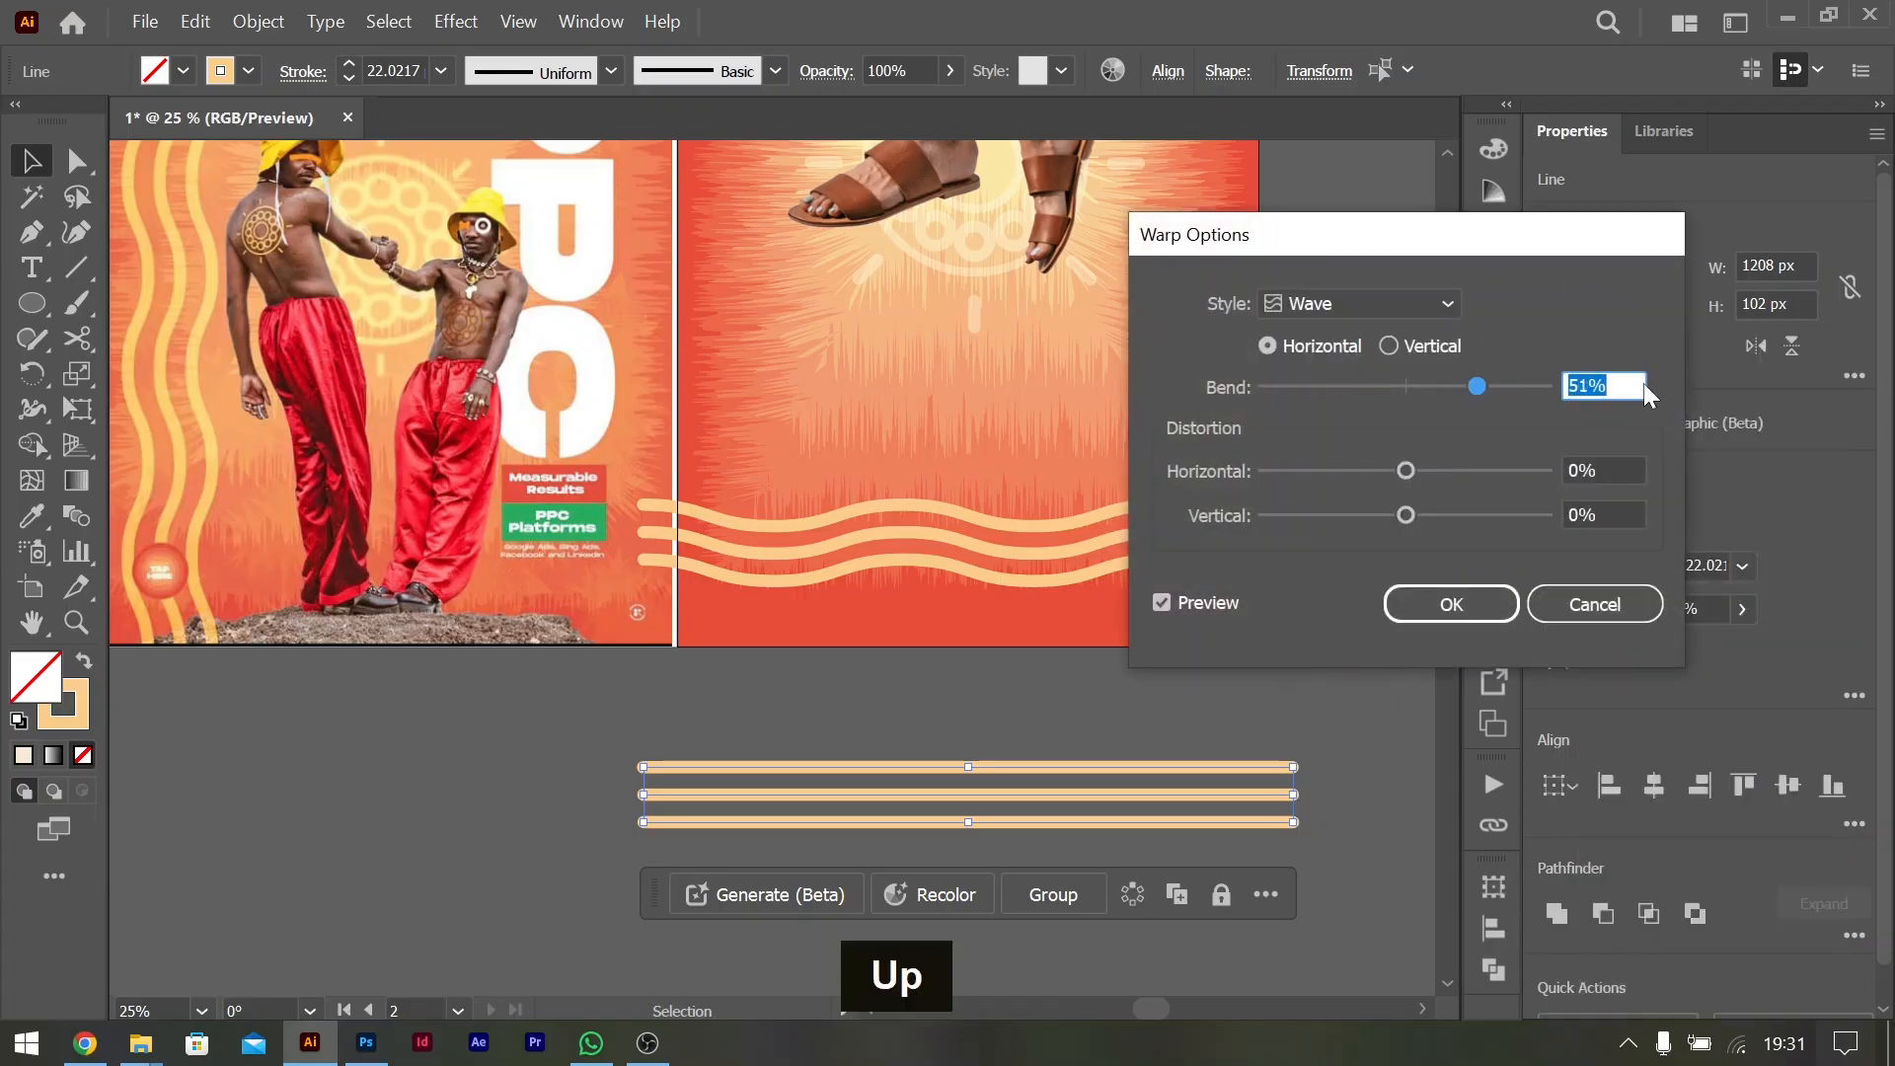
{"action": "key", "text": "Down"}
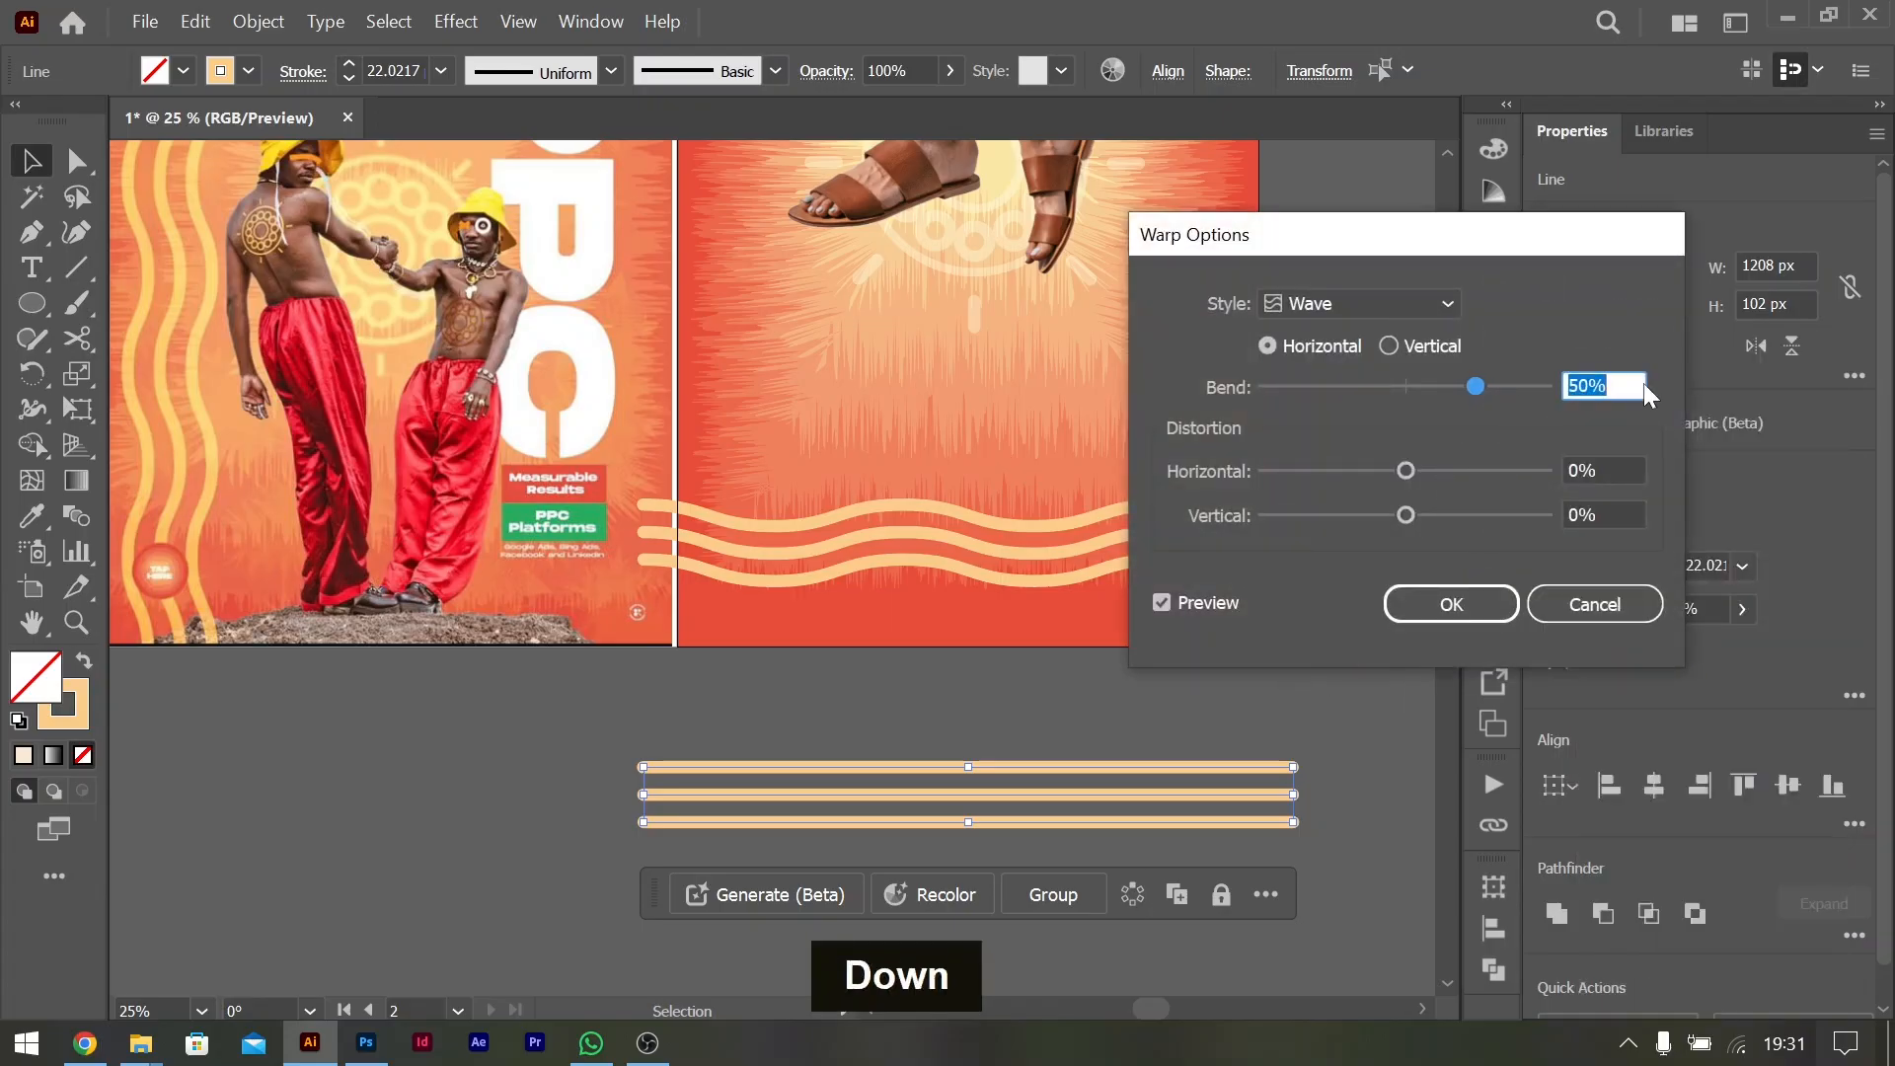
{"action": "left_click", "coordinate": [1607, 460]}
{"action": "key", "text": "Up"}
{"action": "key", "text": "Up"}
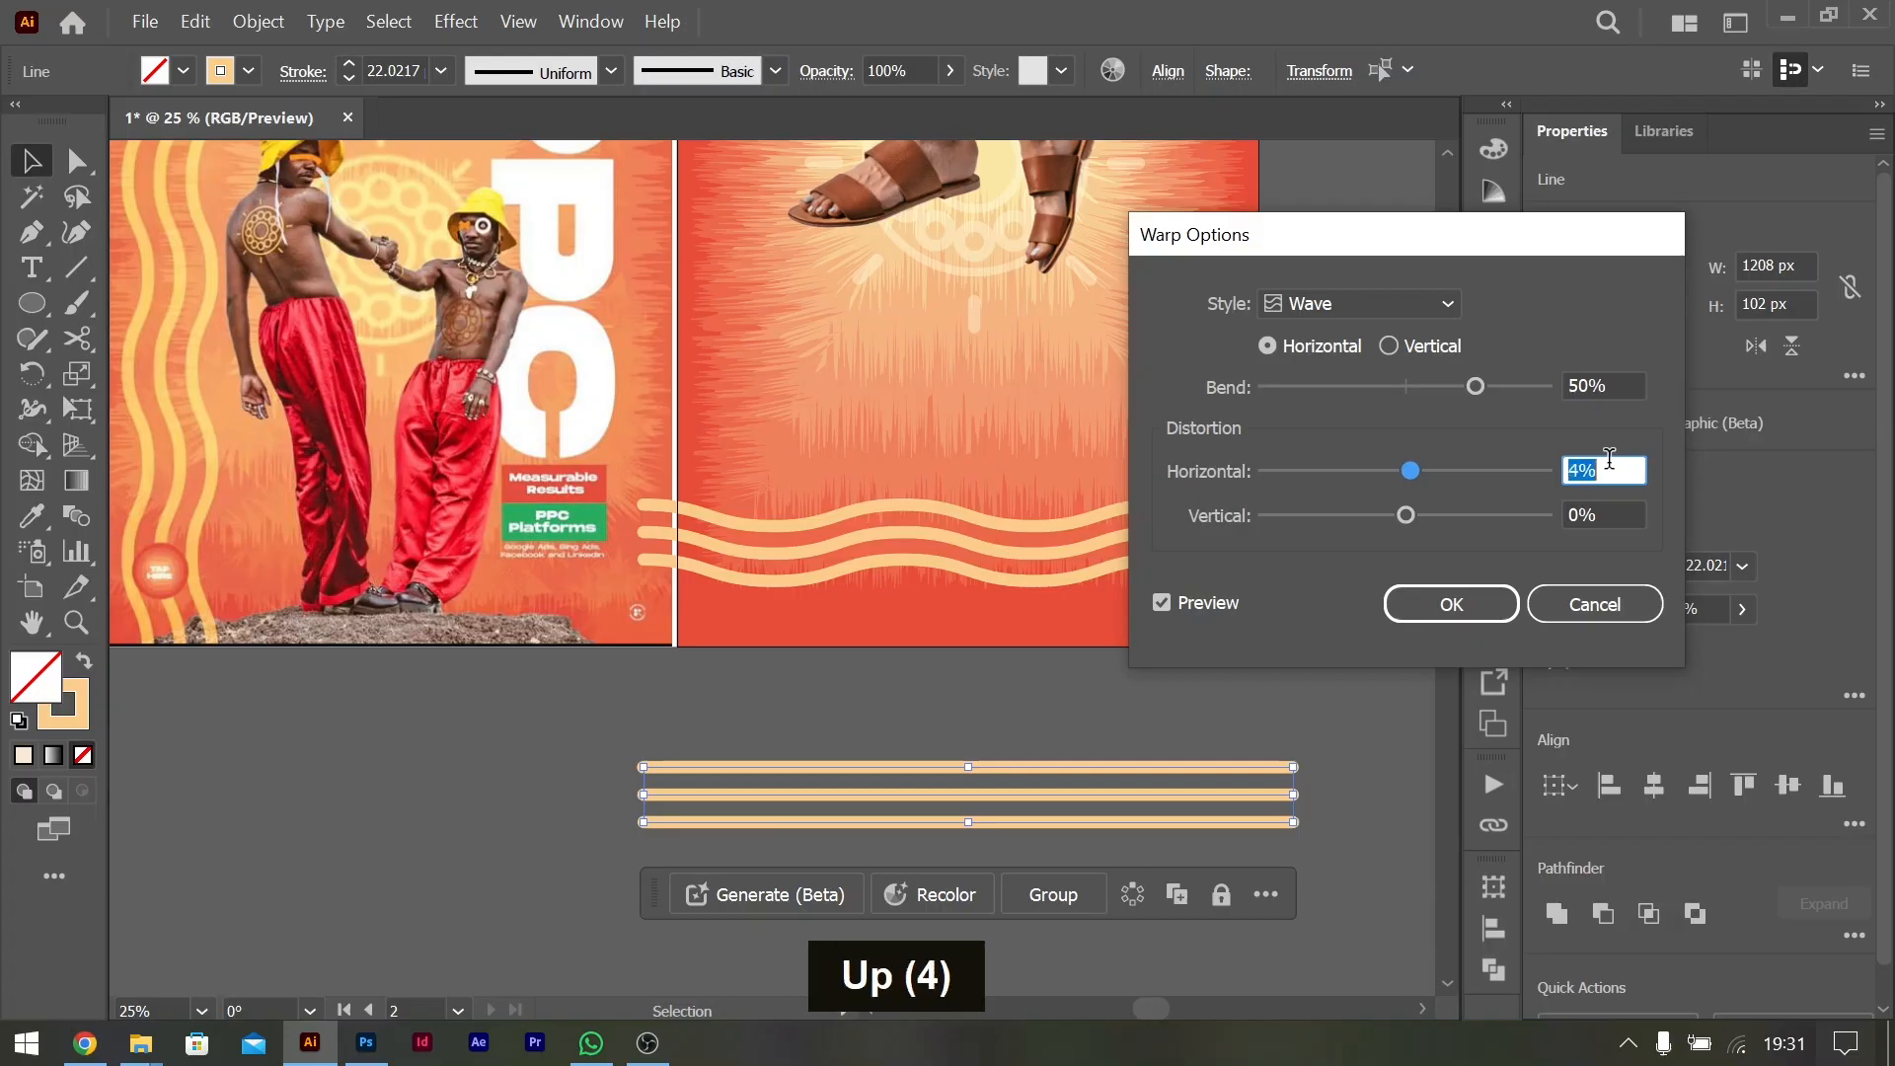
{"action": "key", "text": "Down"}
{"action": "key", "text": "Down"}
{"action": "key", "text": "Down"}
{"action": "key", "text": "Down"}
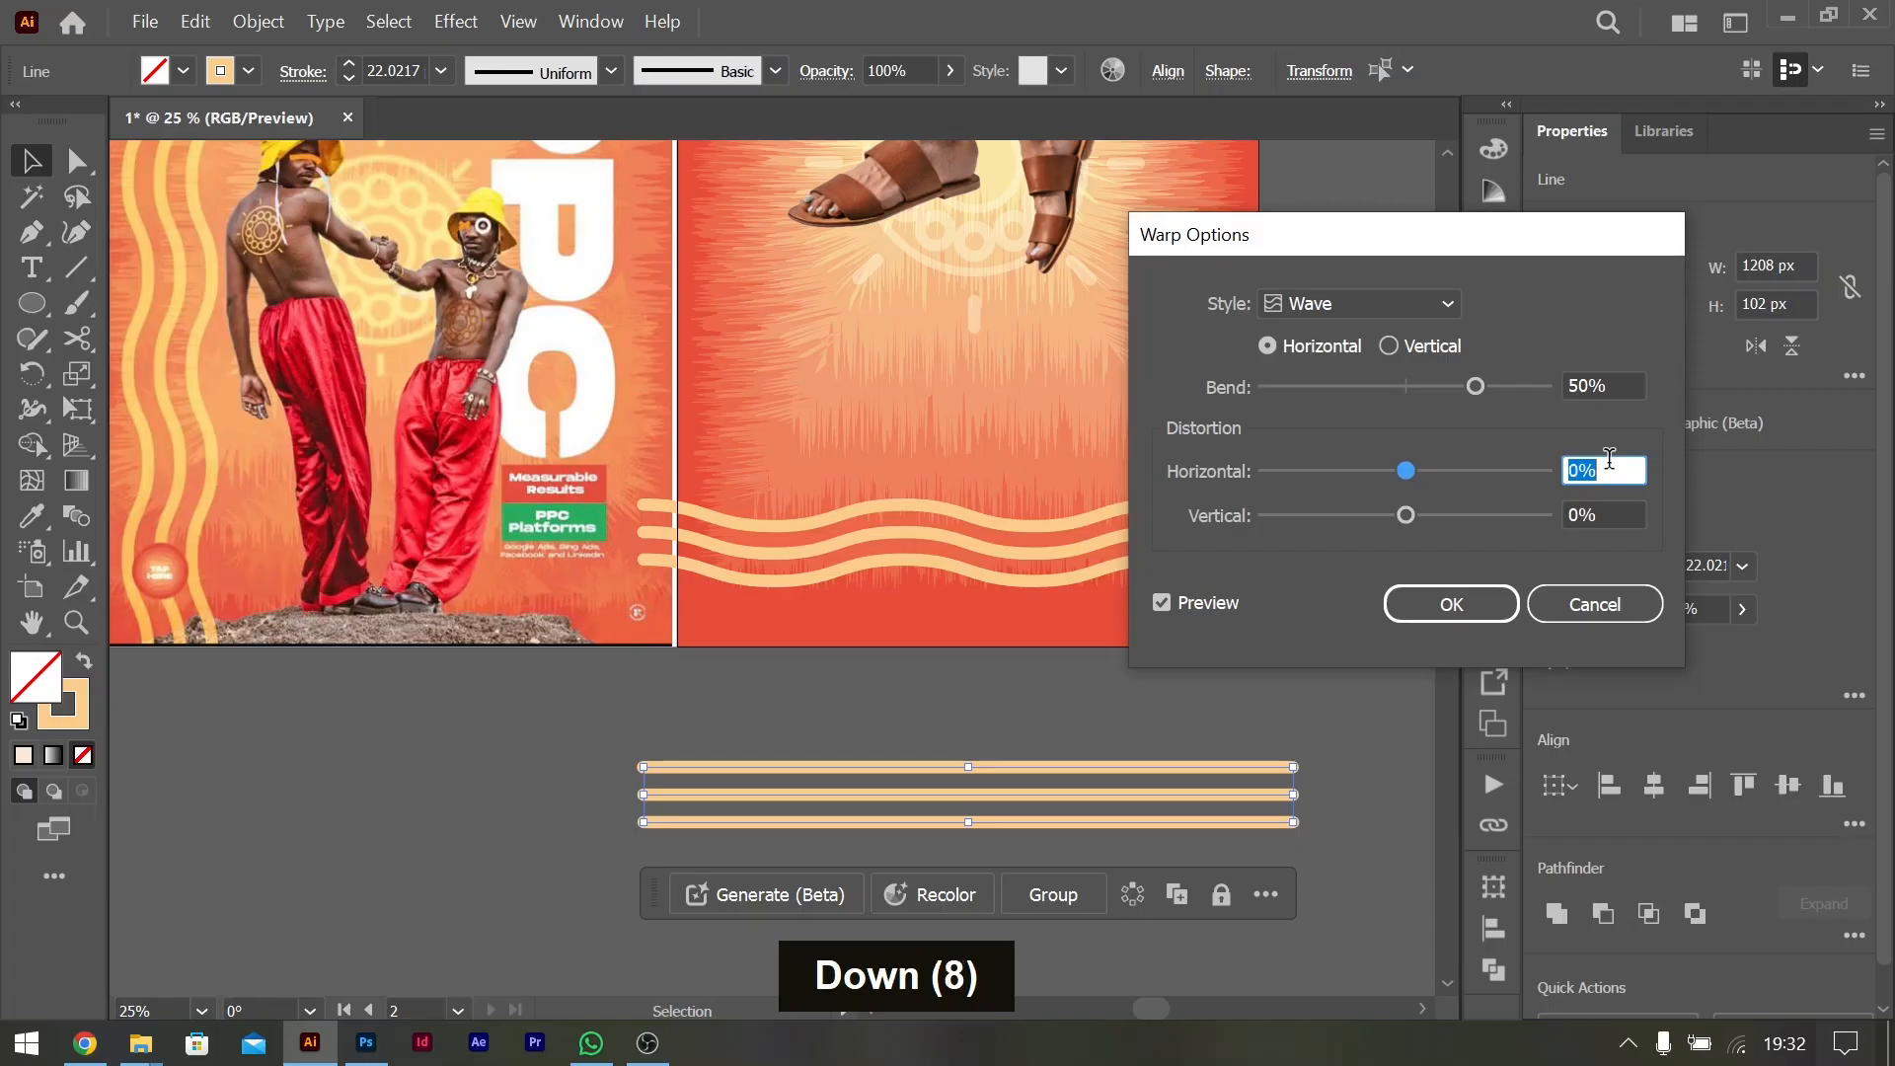
{"action": "left_click", "coordinate": [1431, 347]}
{"action": "left_click_drag", "start_coordinate": [1476, 387], "coordinate": [1333, 389]}
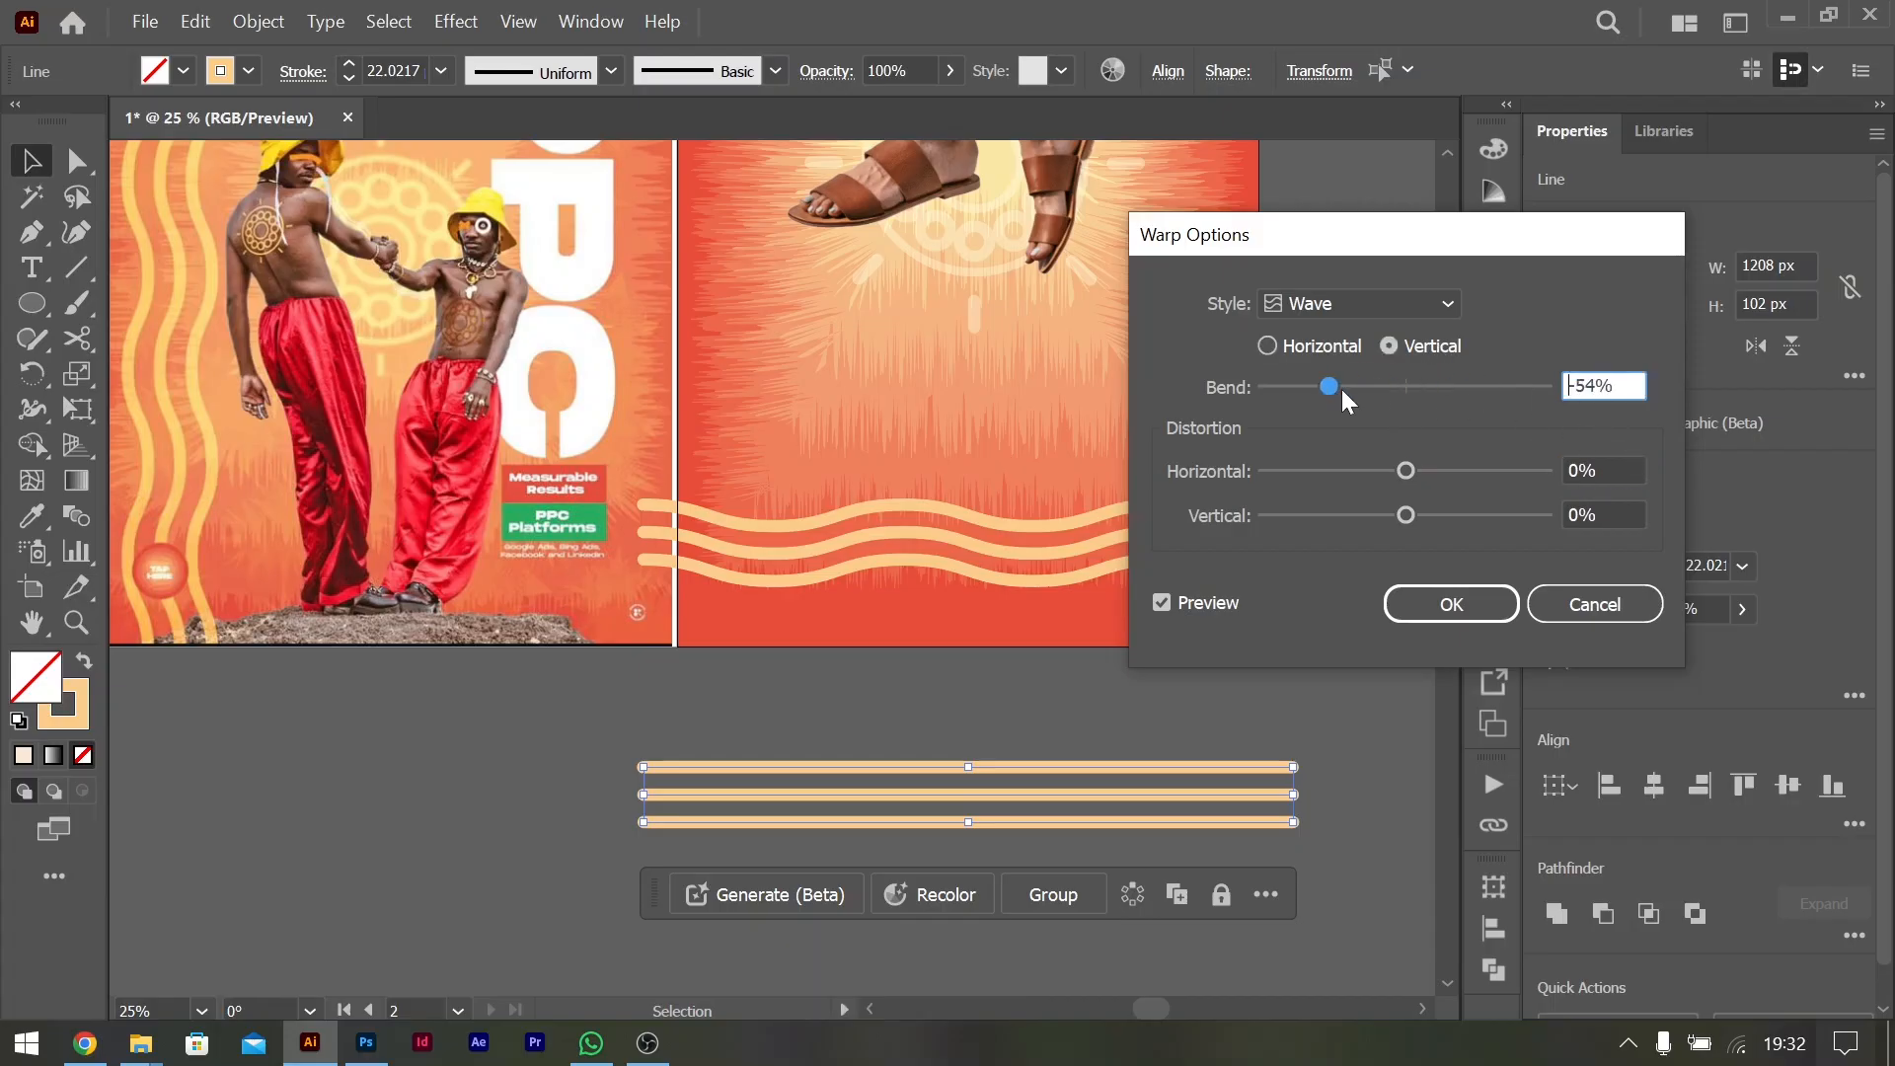
{"action": "left_click", "coordinate": [1593, 604]}
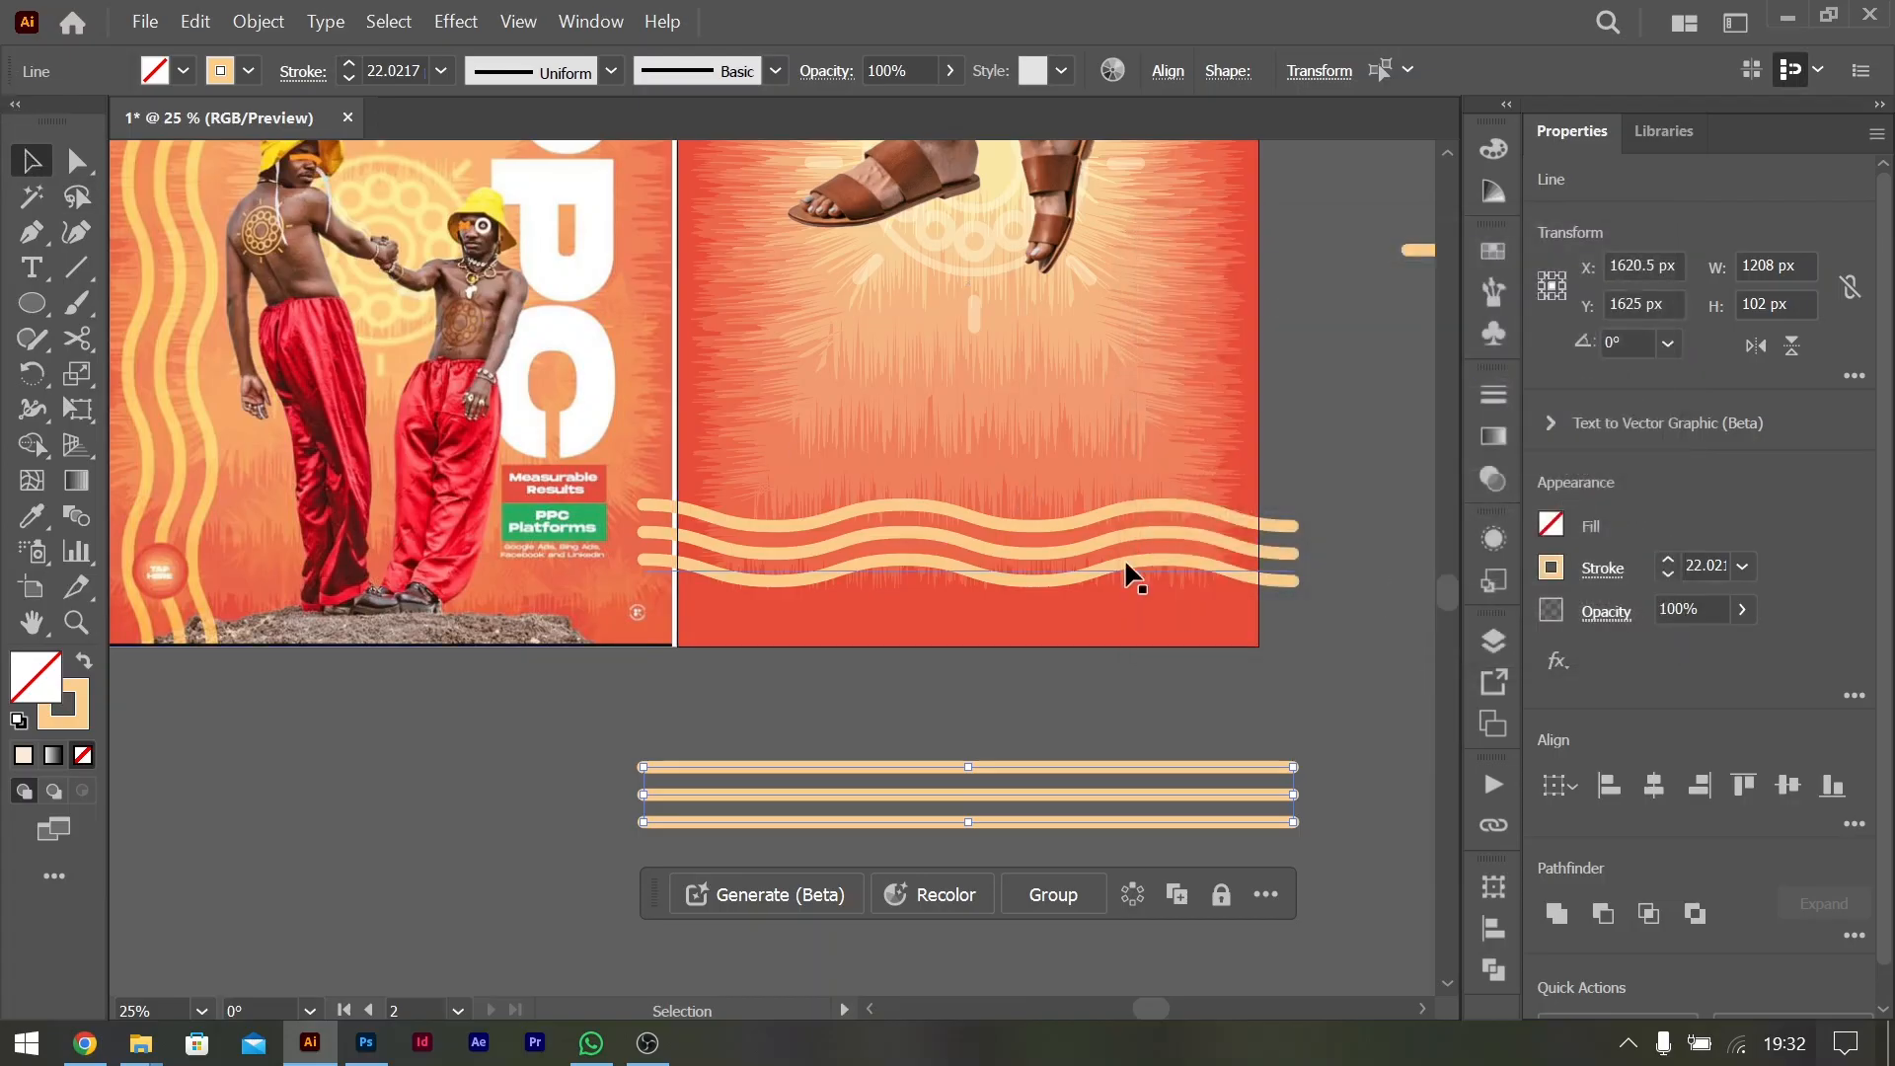
Group the three wavy lines near the artboard's lower edge and deselect them
{"action": "left_click", "coordinate": [1153, 543]}
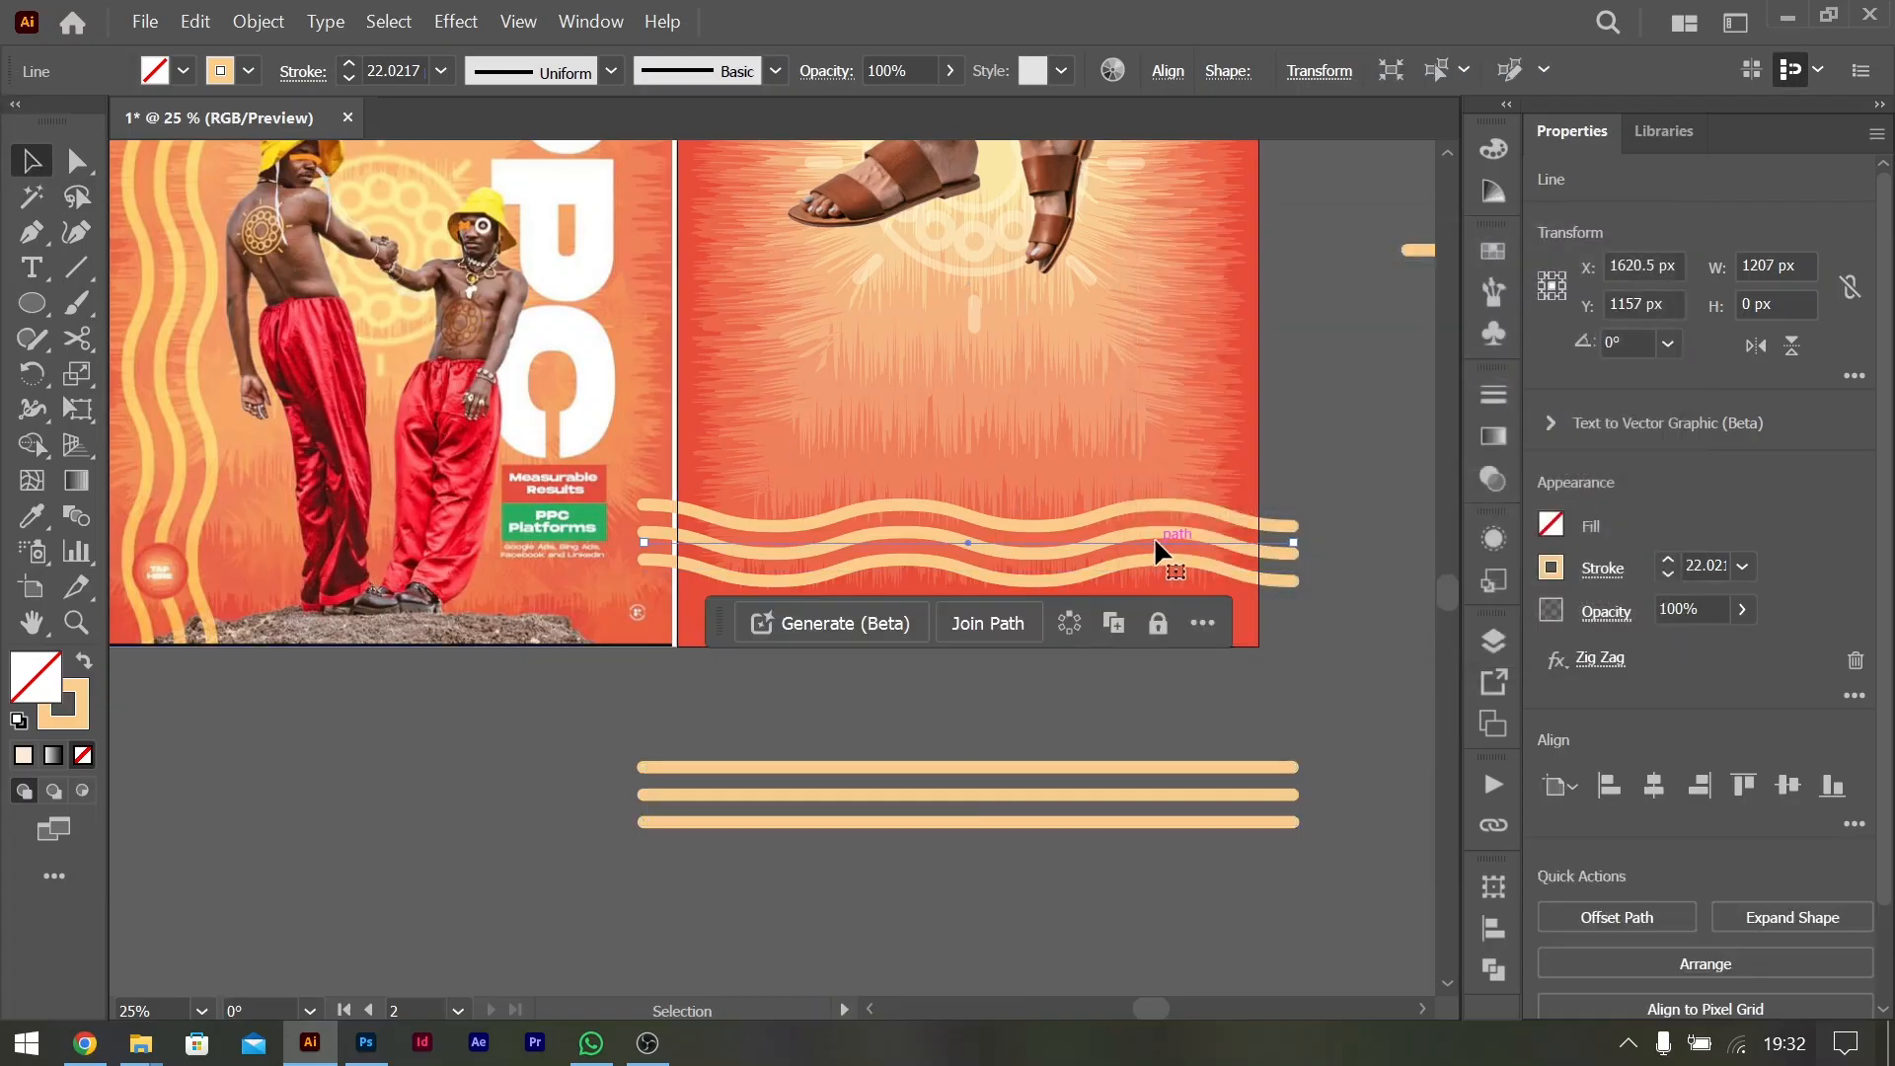
{"action": "left_click", "coordinate": [1282, 515]}
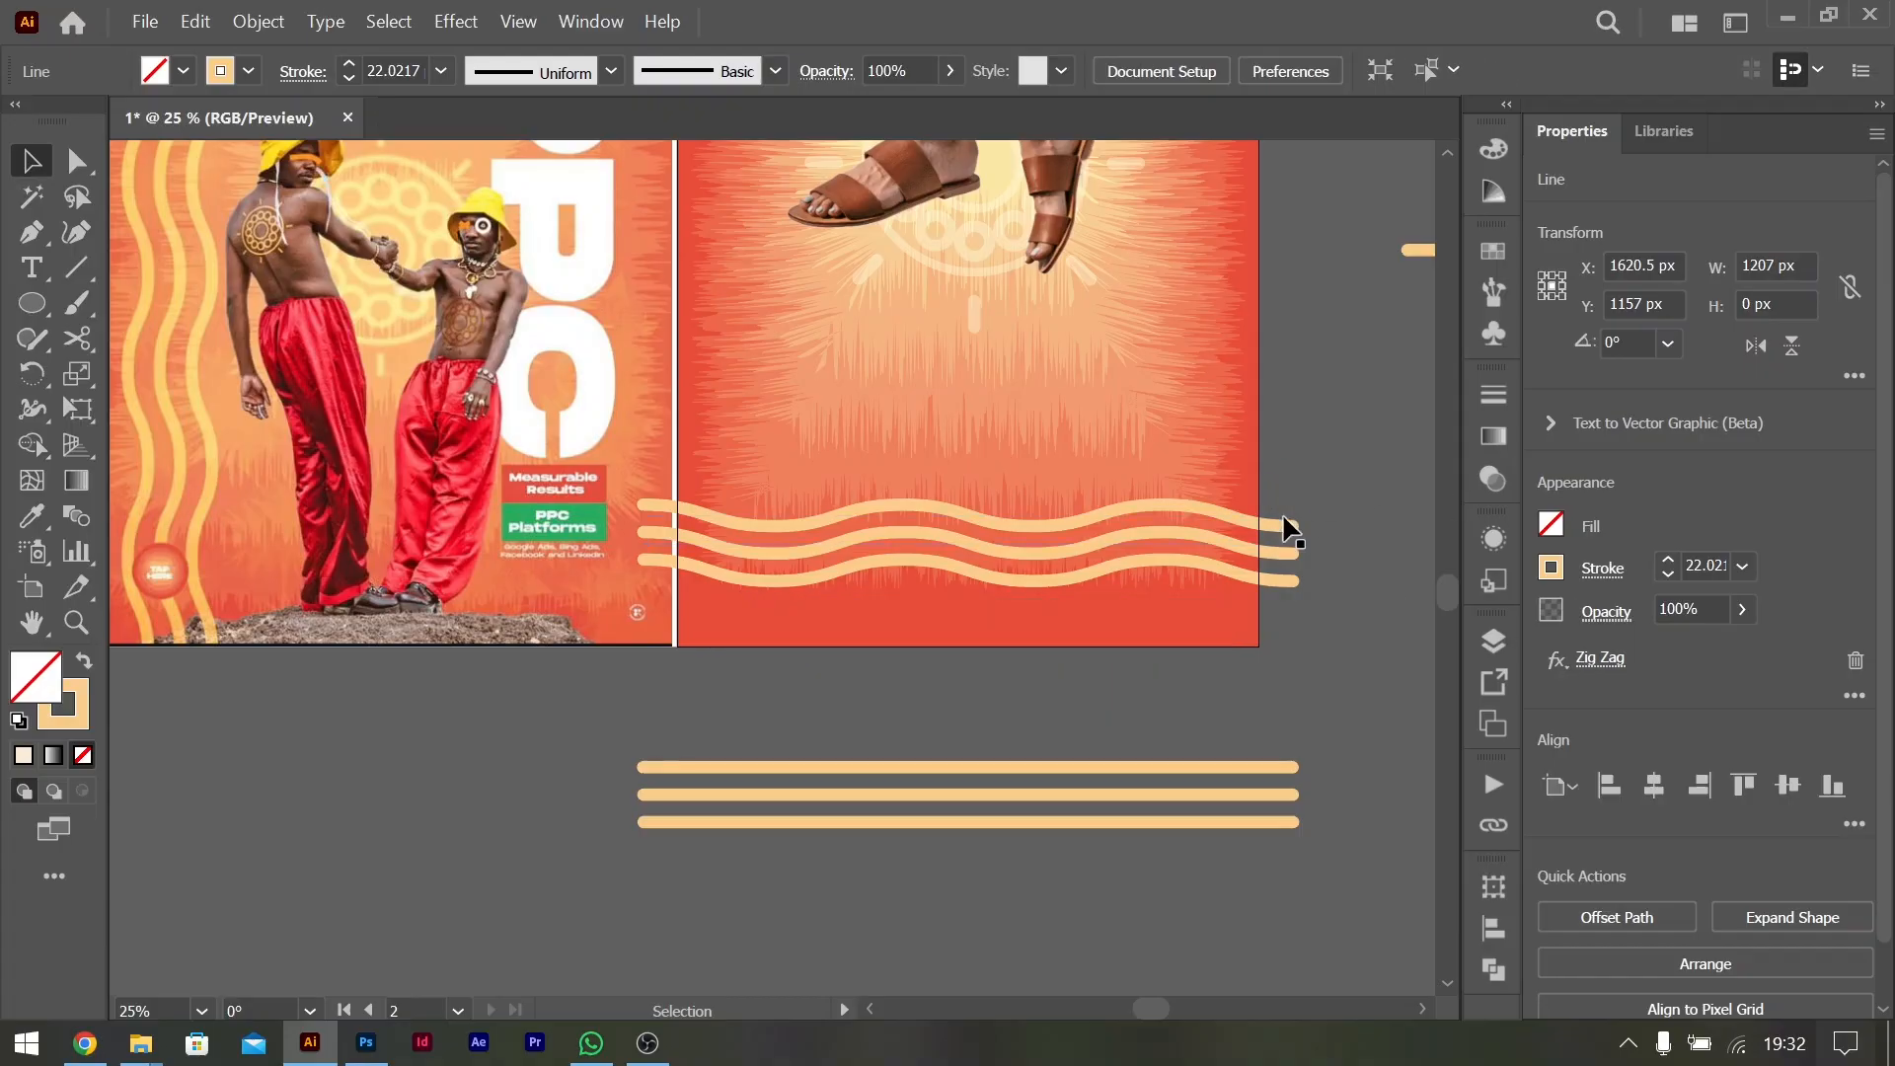
{"action": "left_click_drag", "start_coordinate": [1303, 596], "coordinate": [1269, 490]}
{"action": "key", "text": "ctrl+g"}
{"action": "left_click", "coordinate": [1240, 744]}
{"action": "double_click", "coordinate": [1218, 770]}
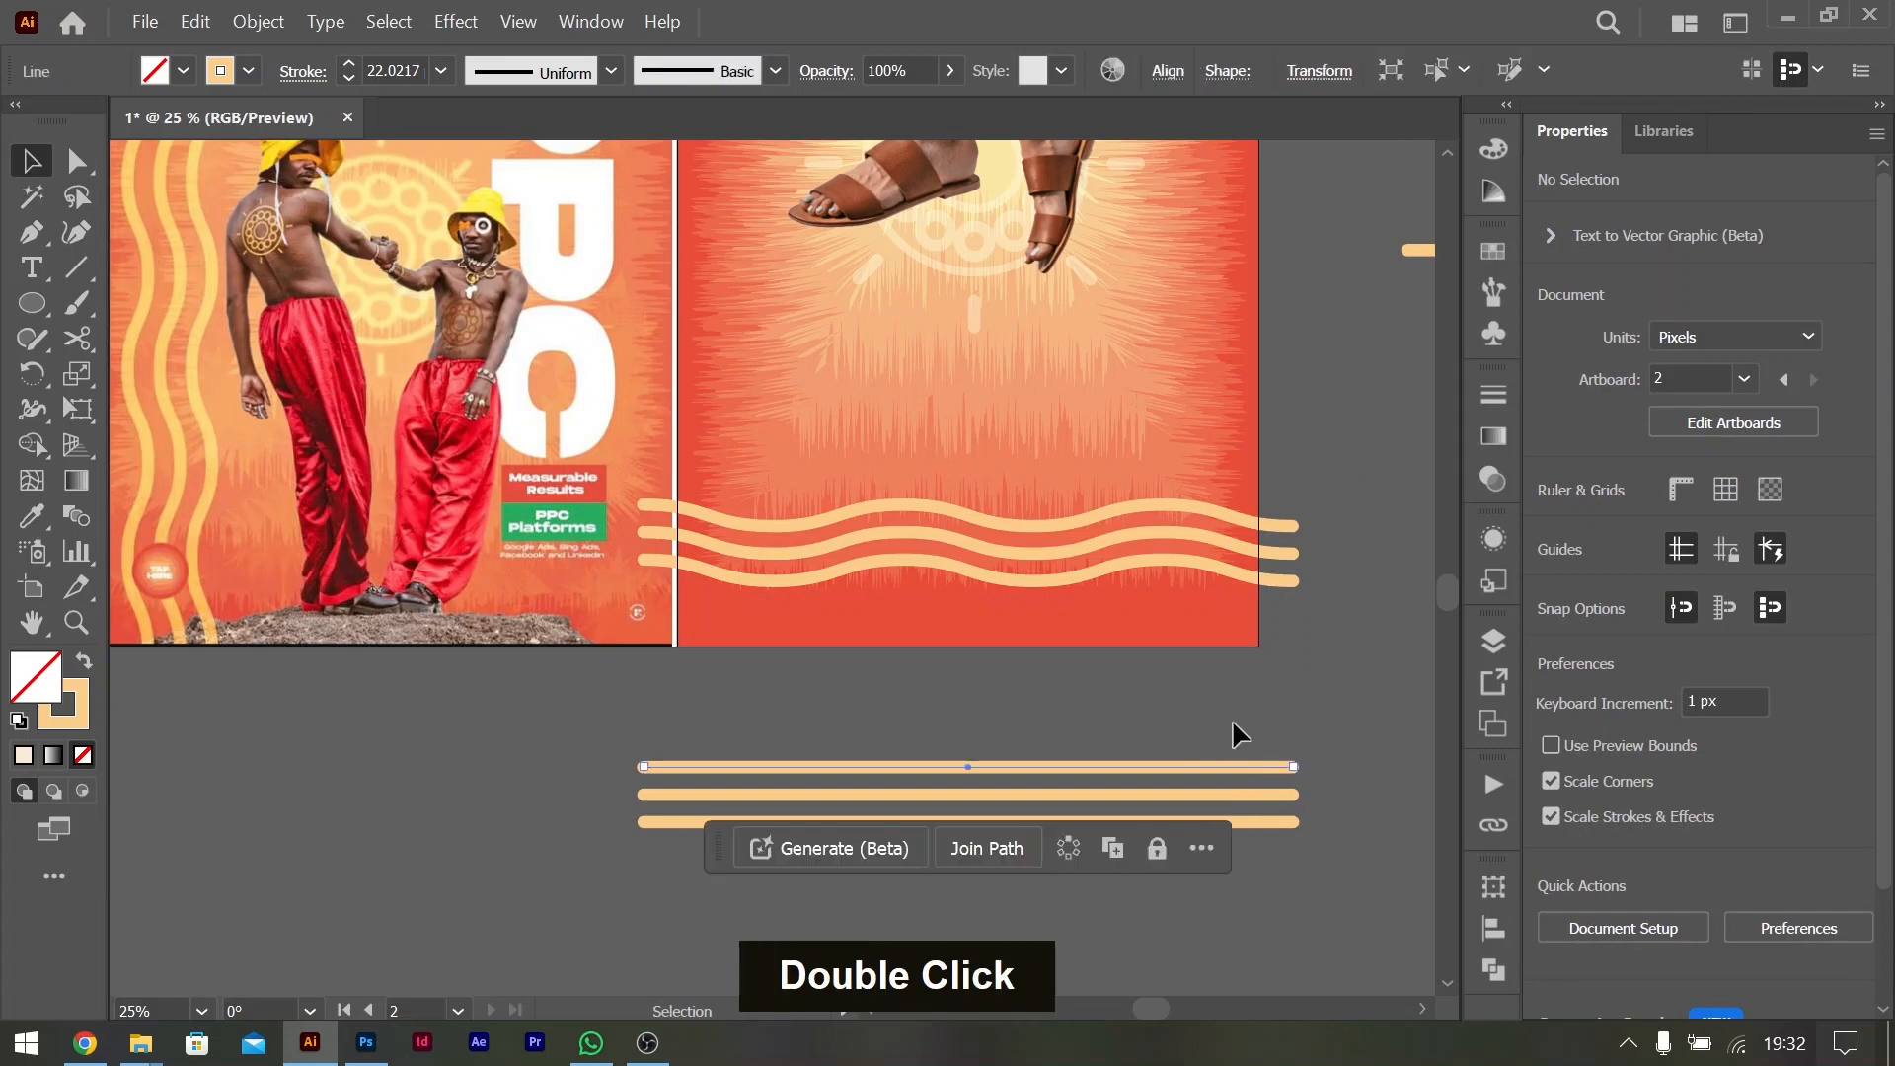
{"action": "left_click", "coordinate": [1356, 538]}
Move the grouped wavy lines slightly down toward the lower edge of the second artboard
{"action": "scroll", "coordinate": [1219, 309], "scroll_direction": "up", "scroll_amount": 3}
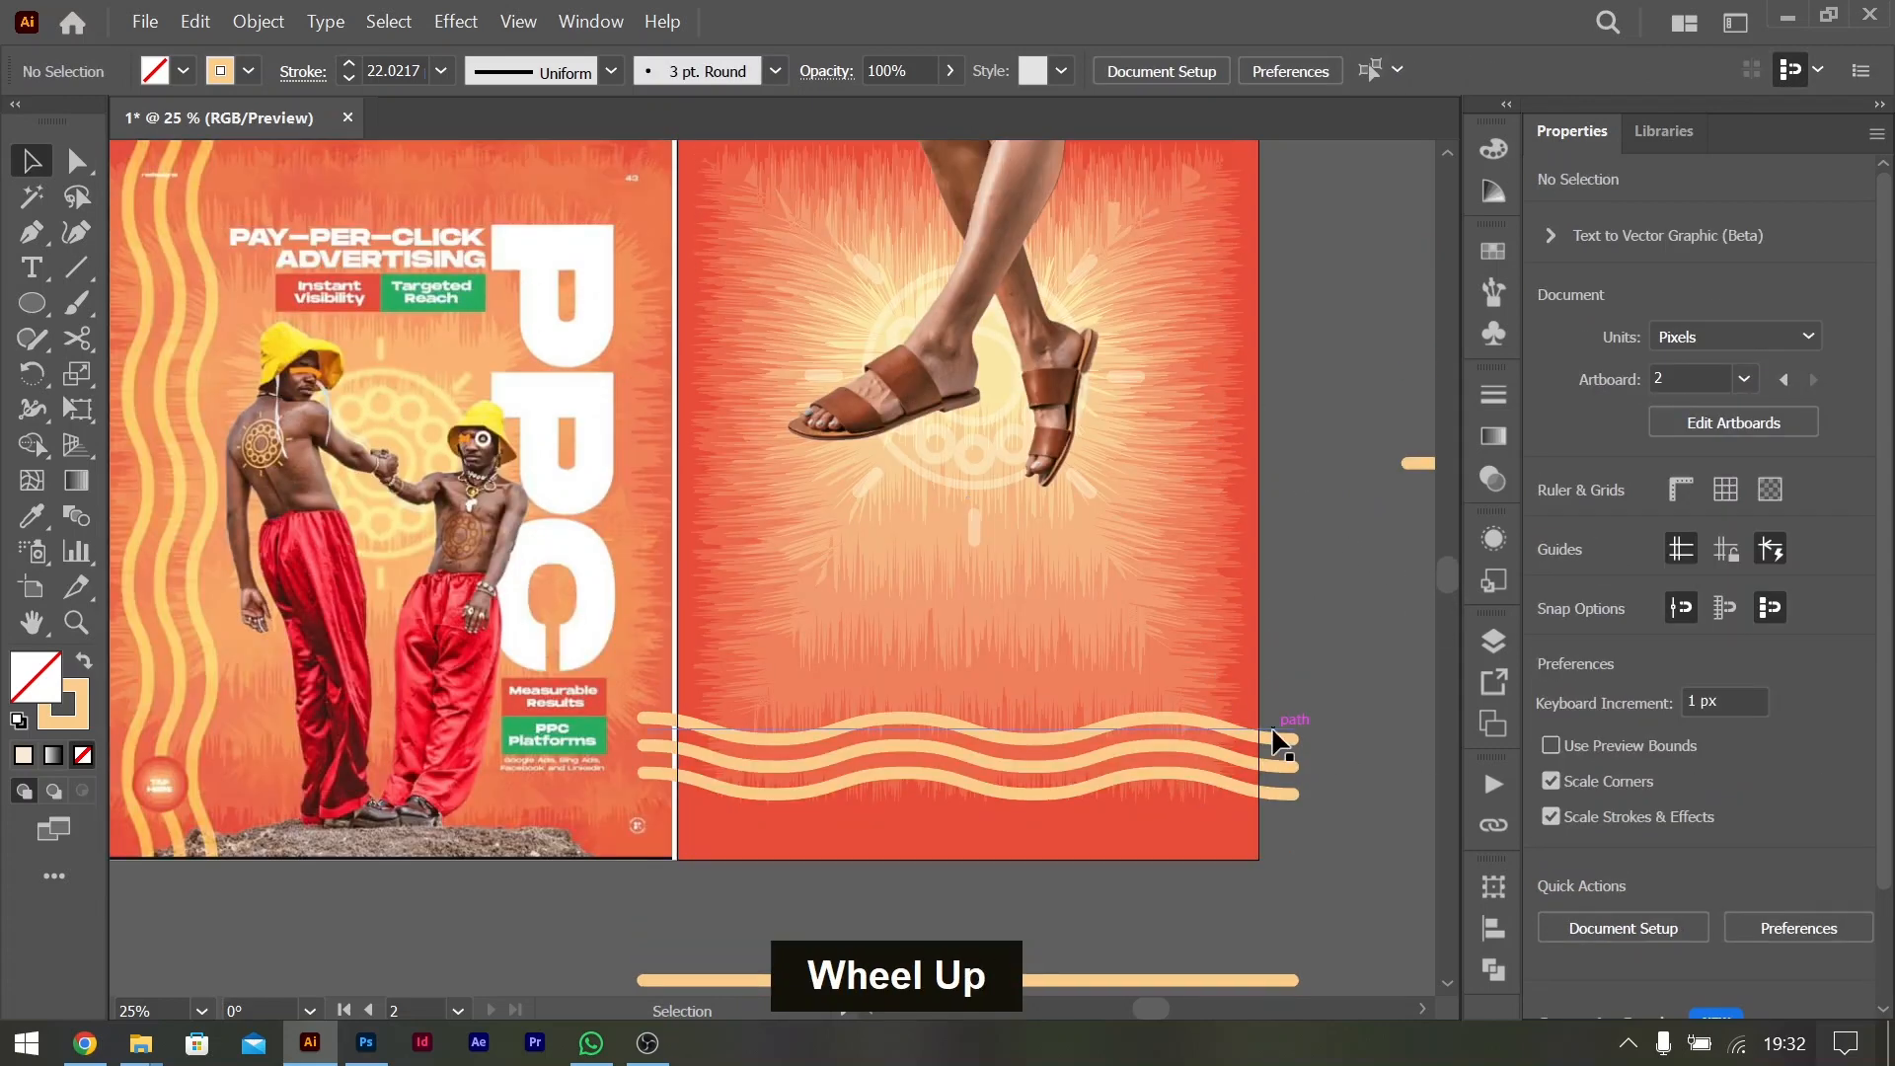
{"action": "double_click", "coordinate": [1268, 752]}
{"action": "scroll", "coordinate": [853, 571], "scroll_direction": "left", "scroll_amount": 1, "text": "ctrl"}
{"action": "scroll", "coordinate": [855, 570], "scroll_direction": "right", "scroll_amount": 1, "text": "ctrl"}
{"action": "scroll", "coordinate": [855, 571], "scroll_direction": "left", "scroll_amount": 1, "text": "ctrl"}
{"action": "scroll", "coordinate": [855, 571], "scroll_direction": "right", "scroll_amount": 1, "text": "ctrl"}
{"action": "scroll", "coordinate": [855, 570], "scroll_direction": "left", "scroll_amount": 1, "text": "ctrl"}
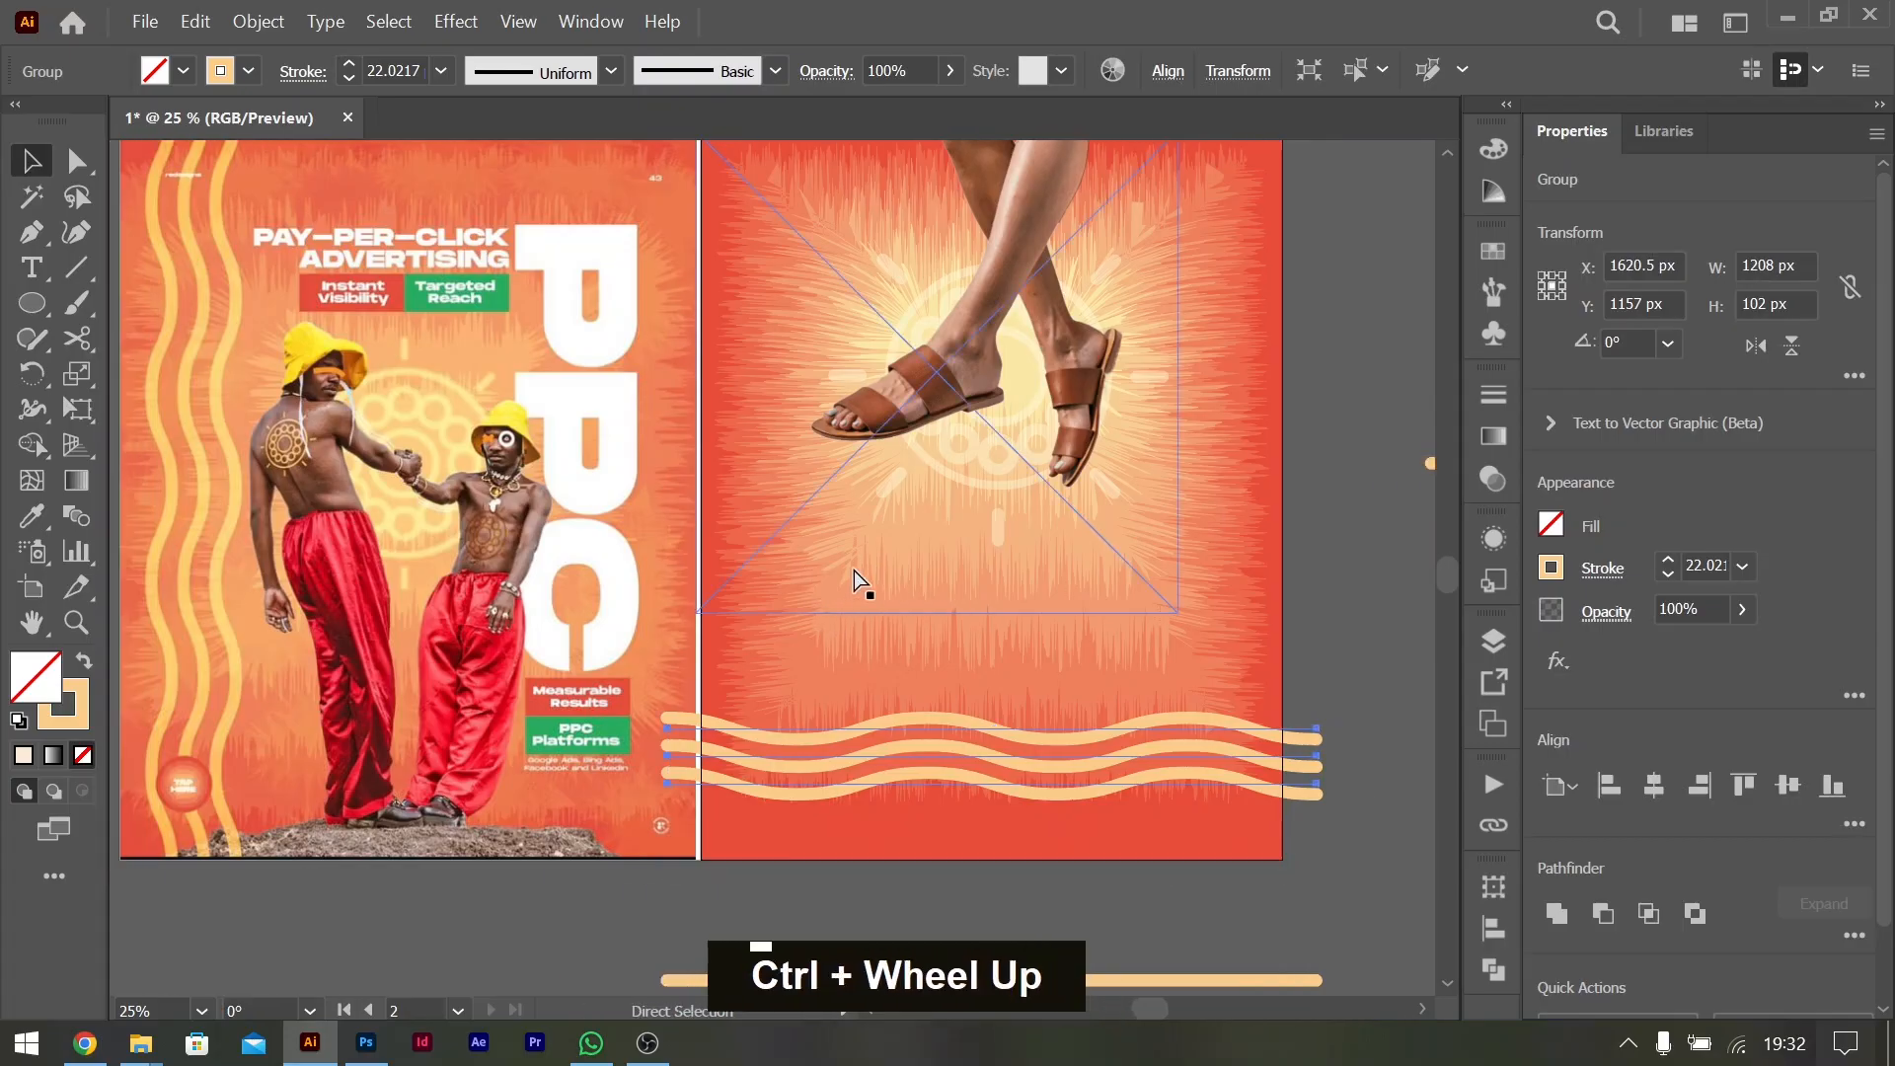
{"action": "scroll", "coordinate": [854, 570], "scroll_direction": "up", "scroll_amount": 1}
{"action": "scroll", "coordinate": [851, 564], "scroll_direction": "down", "scroll_amount": 1}
{"action": "scroll", "coordinate": [855, 571], "scroll_direction": "left", "scroll_amount": 2}
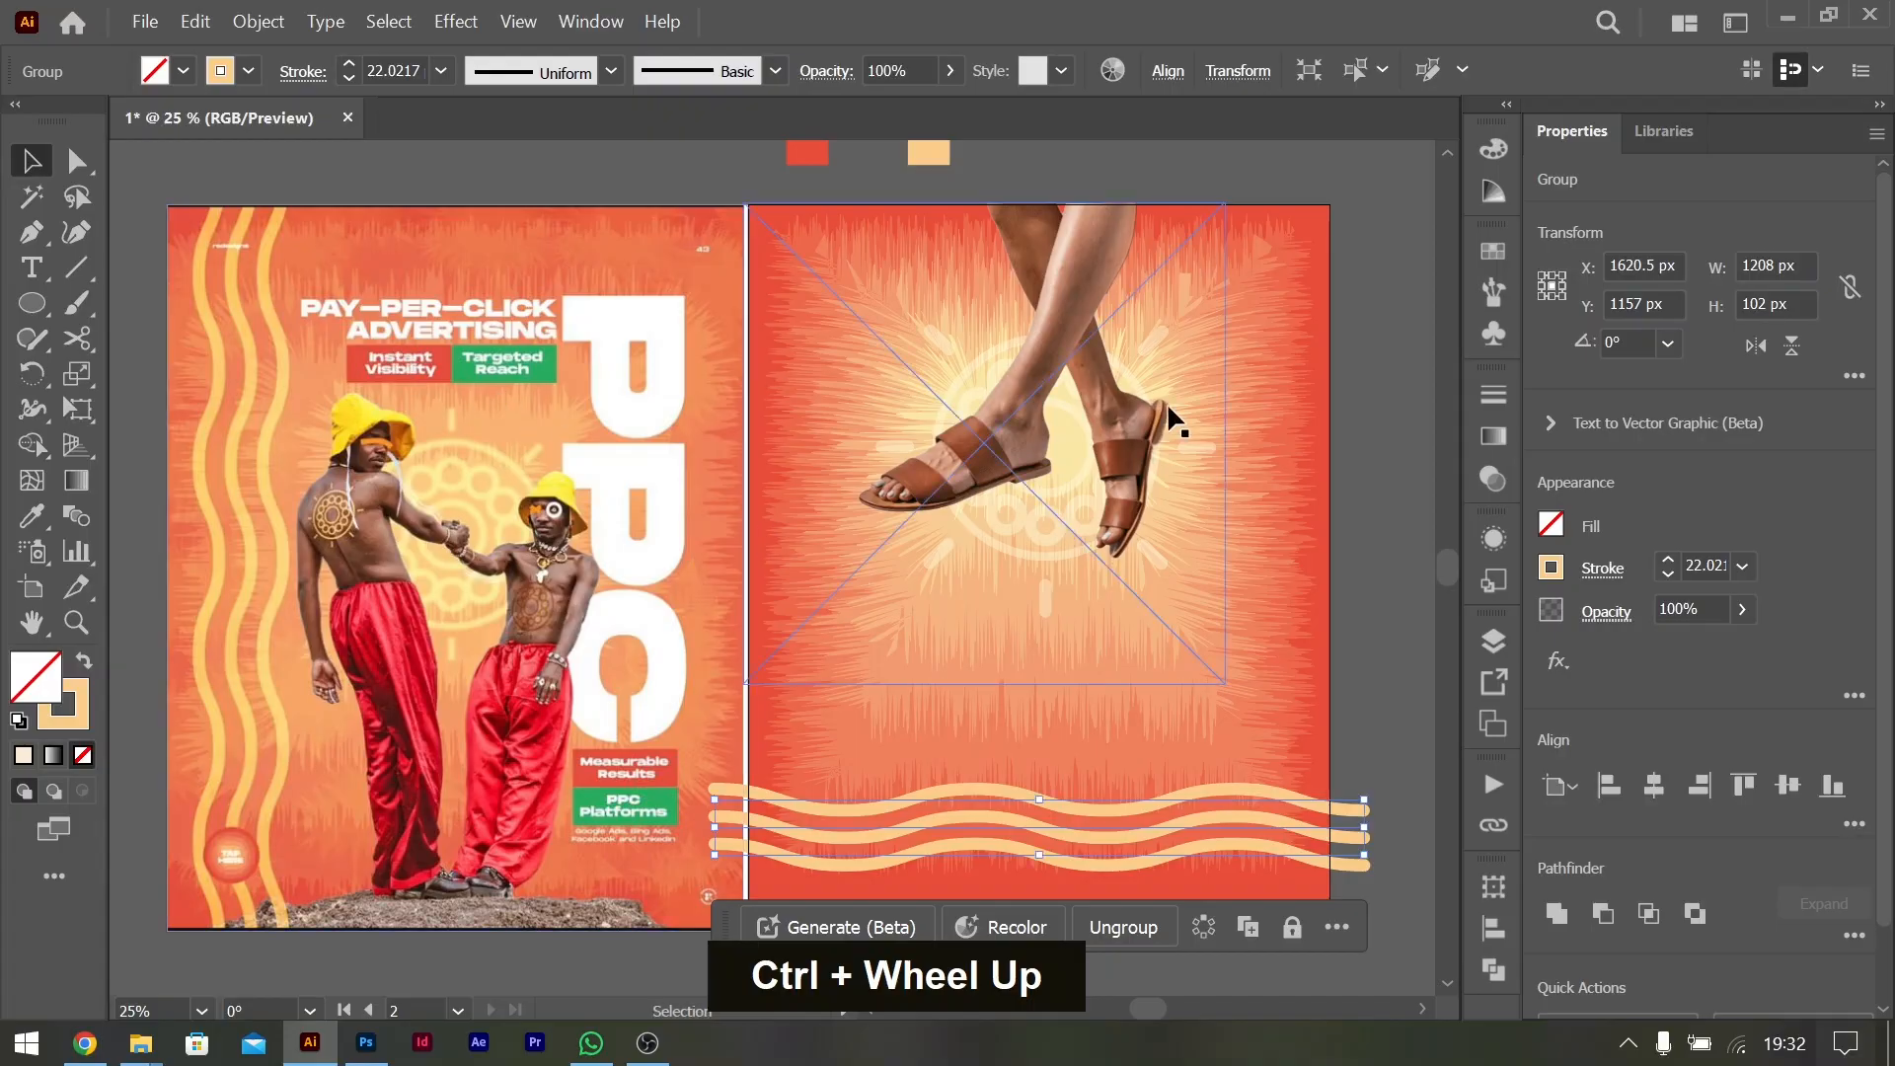
{"action": "left_click_drag", "start_coordinate": [1017, 791], "coordinate": [1018, 805]}
{"action": "left_click", "coordinate": [1381, 570]}
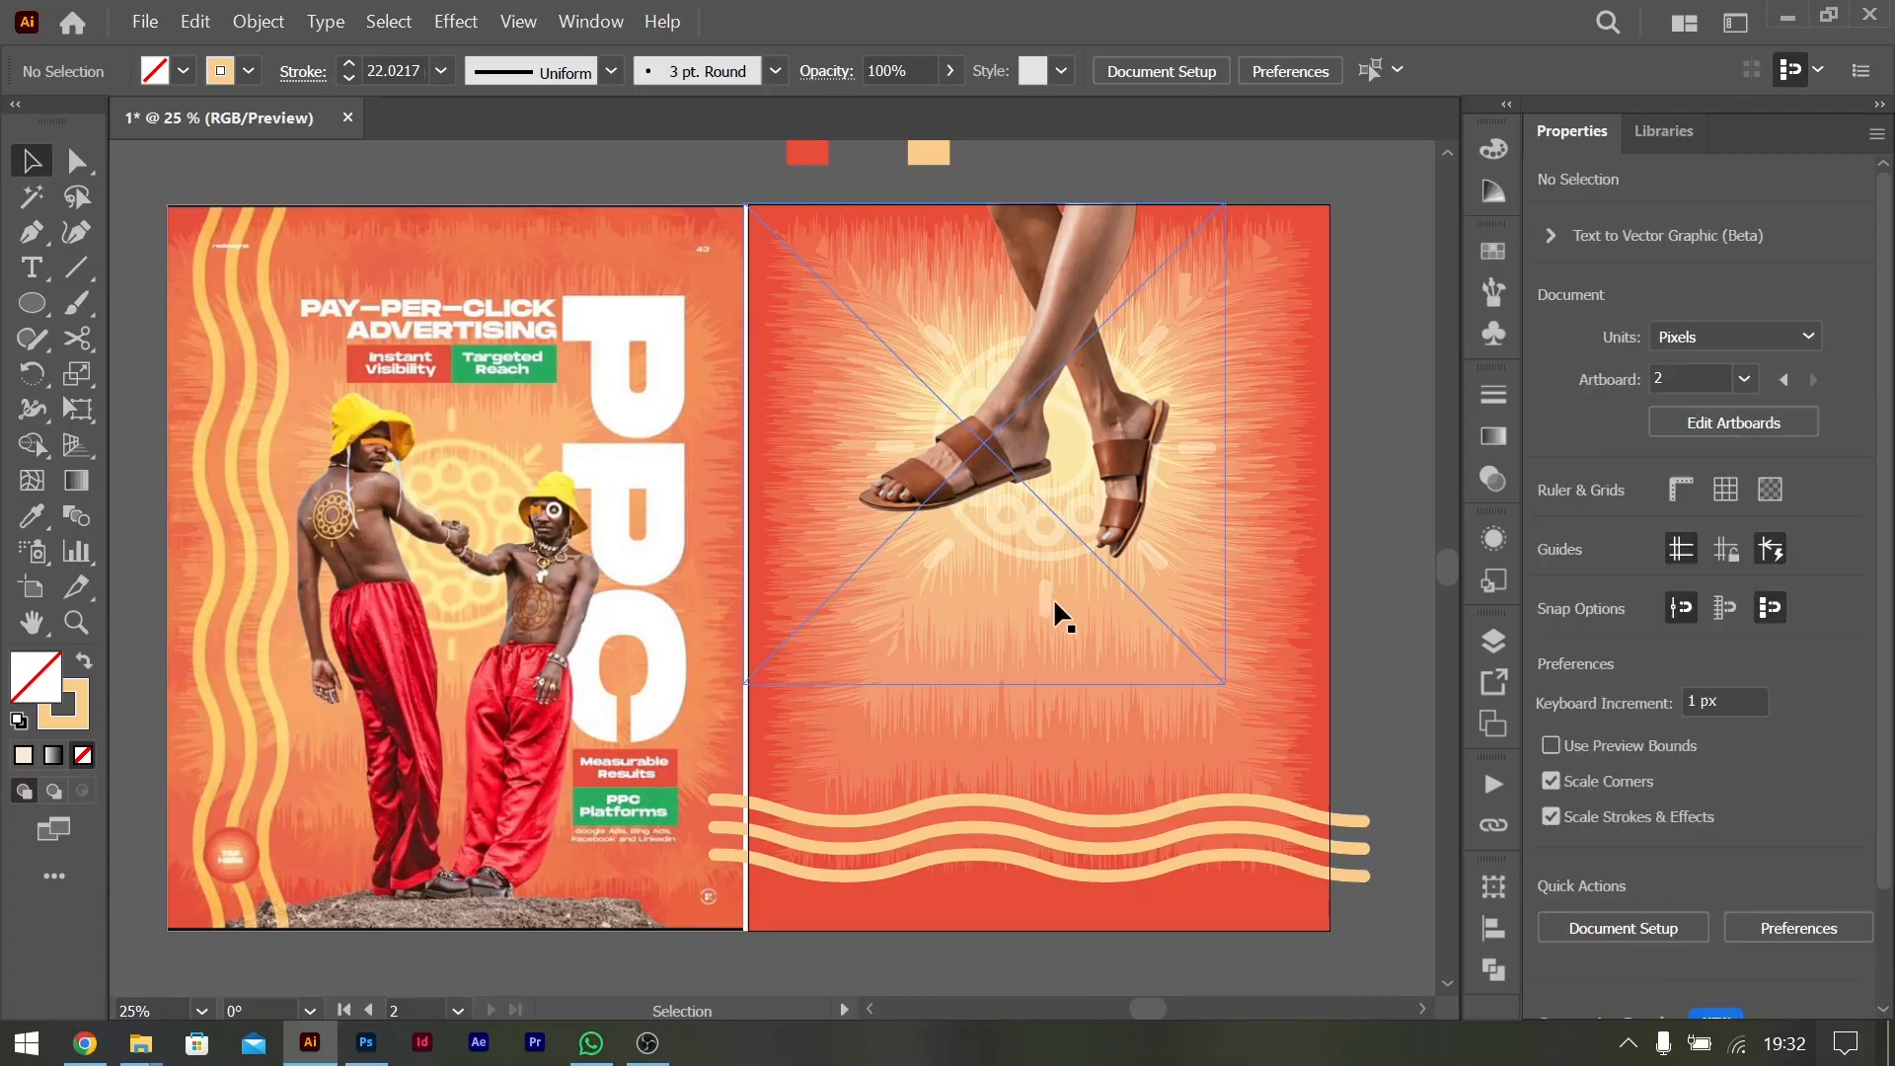
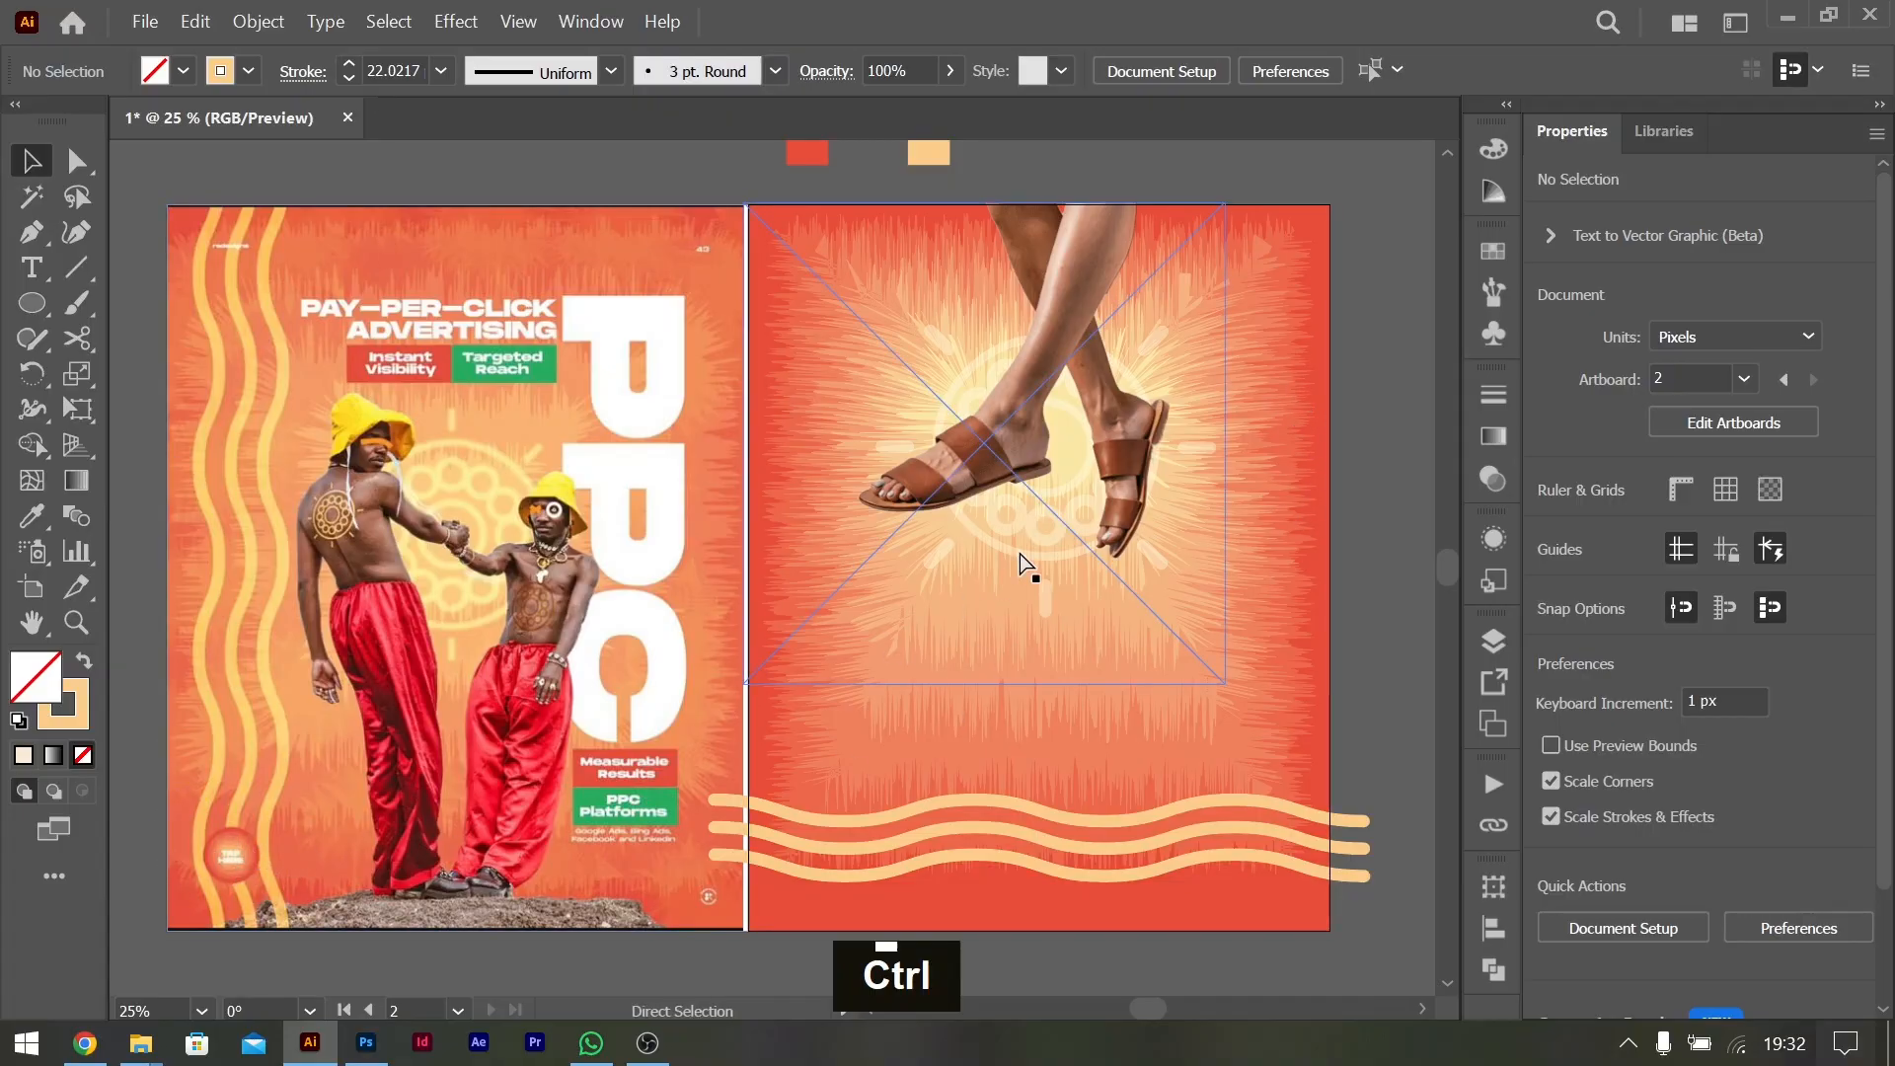
Draw a circle about 416 px wide above the stroked ornament and fill it with the red swatch colour, without a stroke
{"action": "scroll", "coordinate": [1021, 554], "scroll_direction": "down", "scroll_amount": 5, "text": "ctrl"}
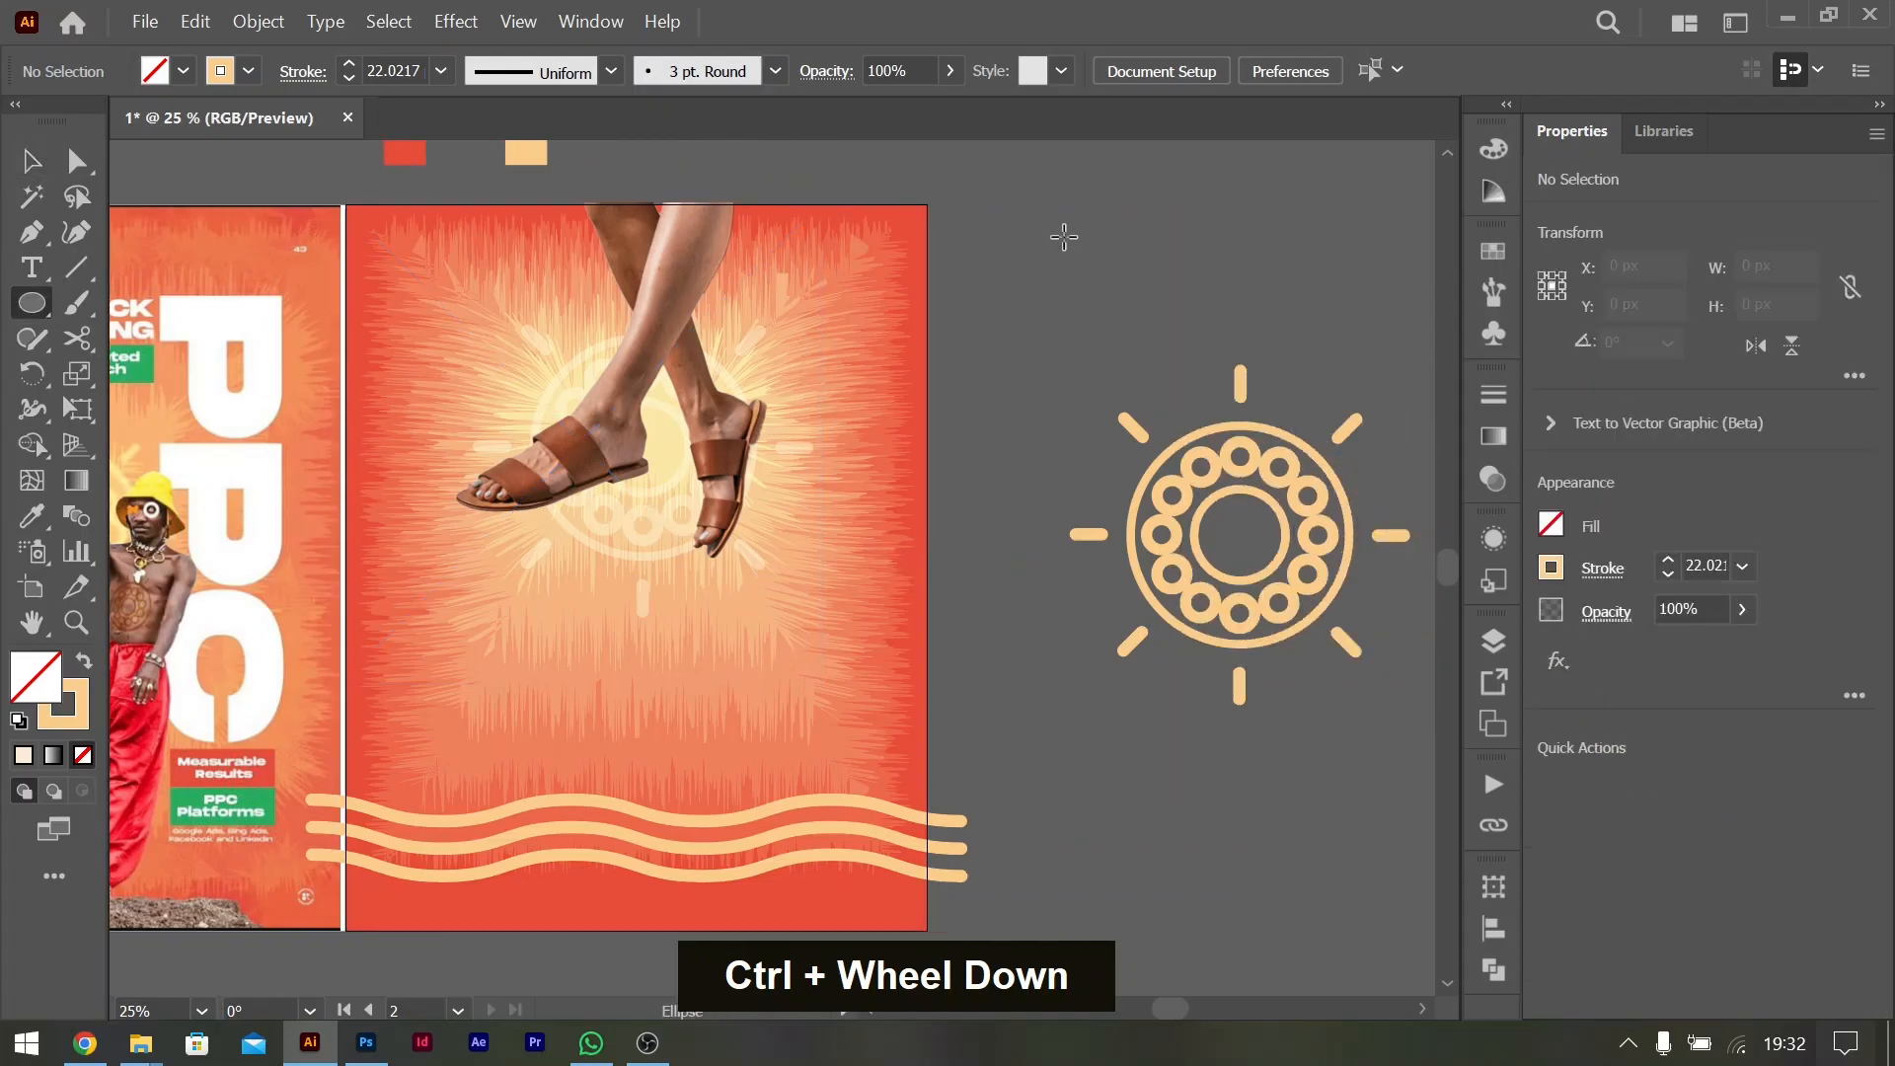
{"action": "left_click_drag", "start_coordinate": [1062, 237], "coordinate": [1176, 347]}
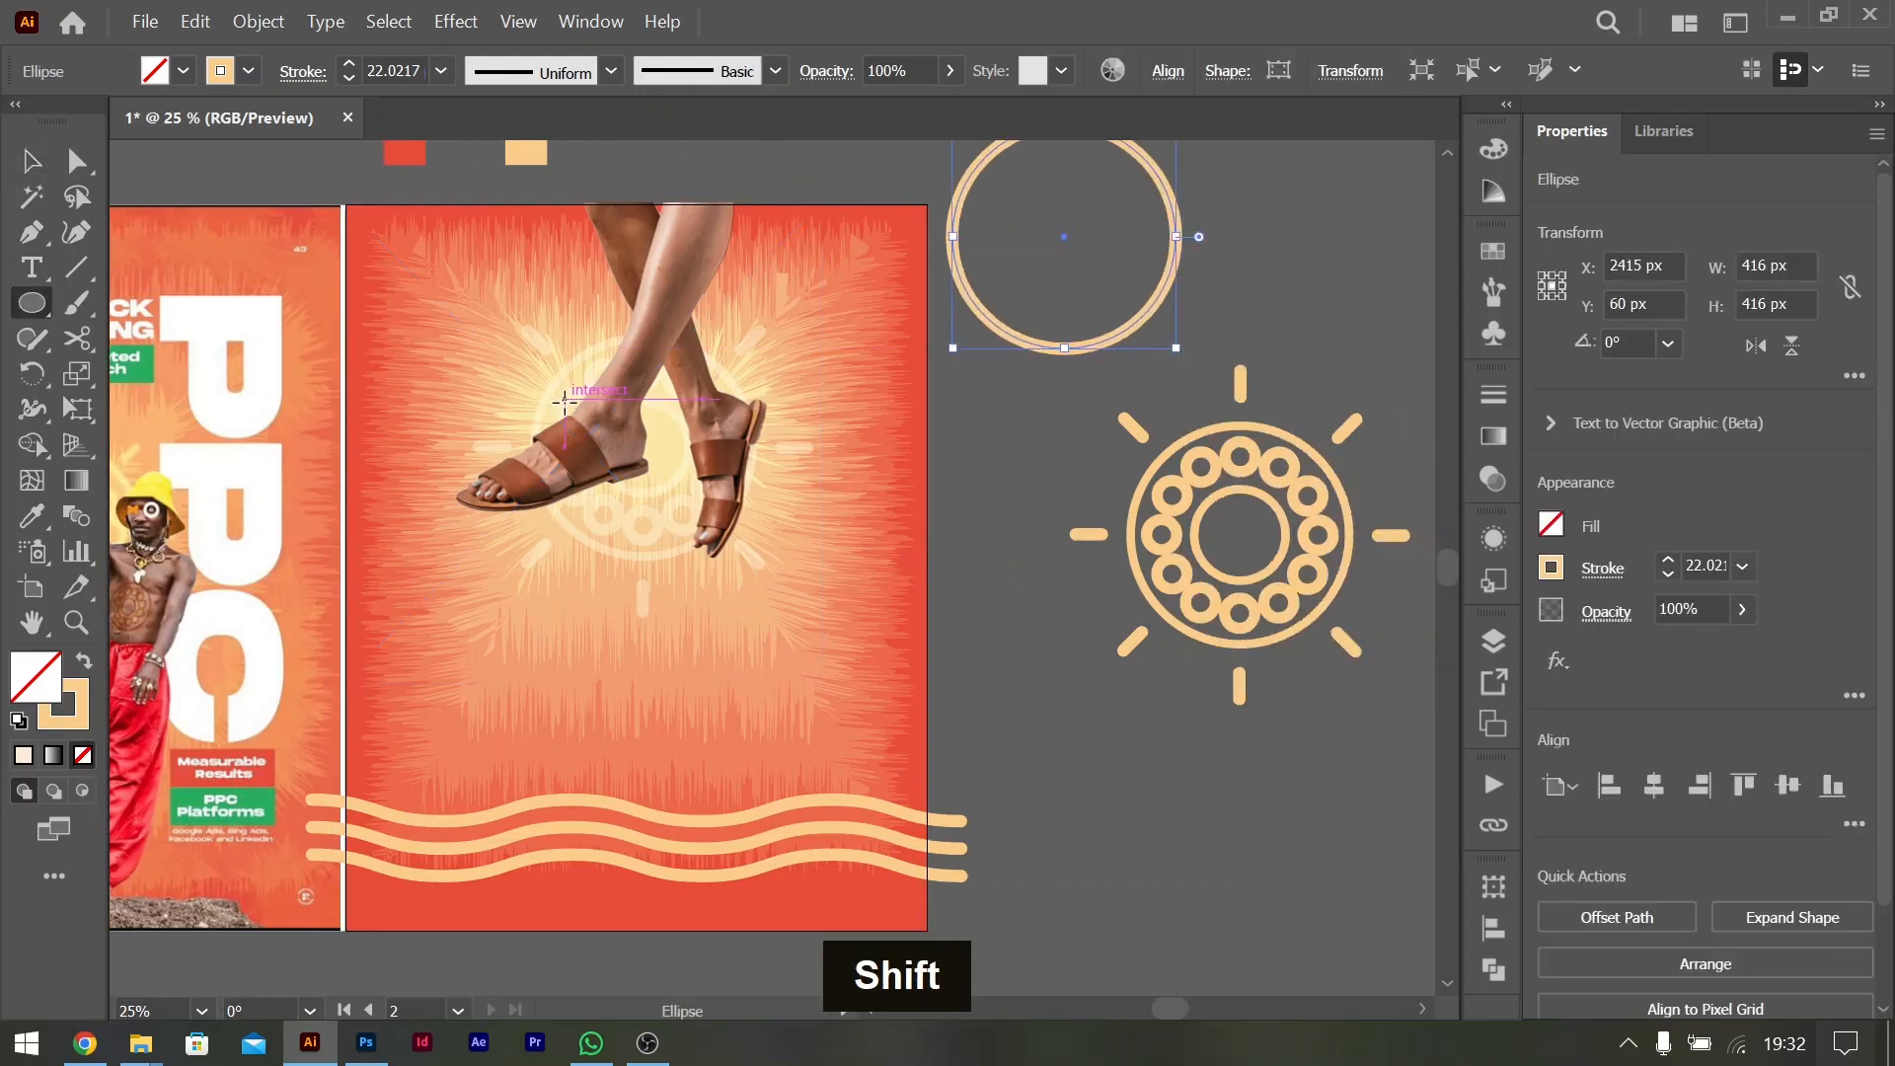
{"action": "key", "text": "i"}
{"action": "scroll", "coordinate": [308, 195], "scroll_direction": "up", "scroll_amount": 1}
{"action": "left_click", "coordinate": [402, 209]}
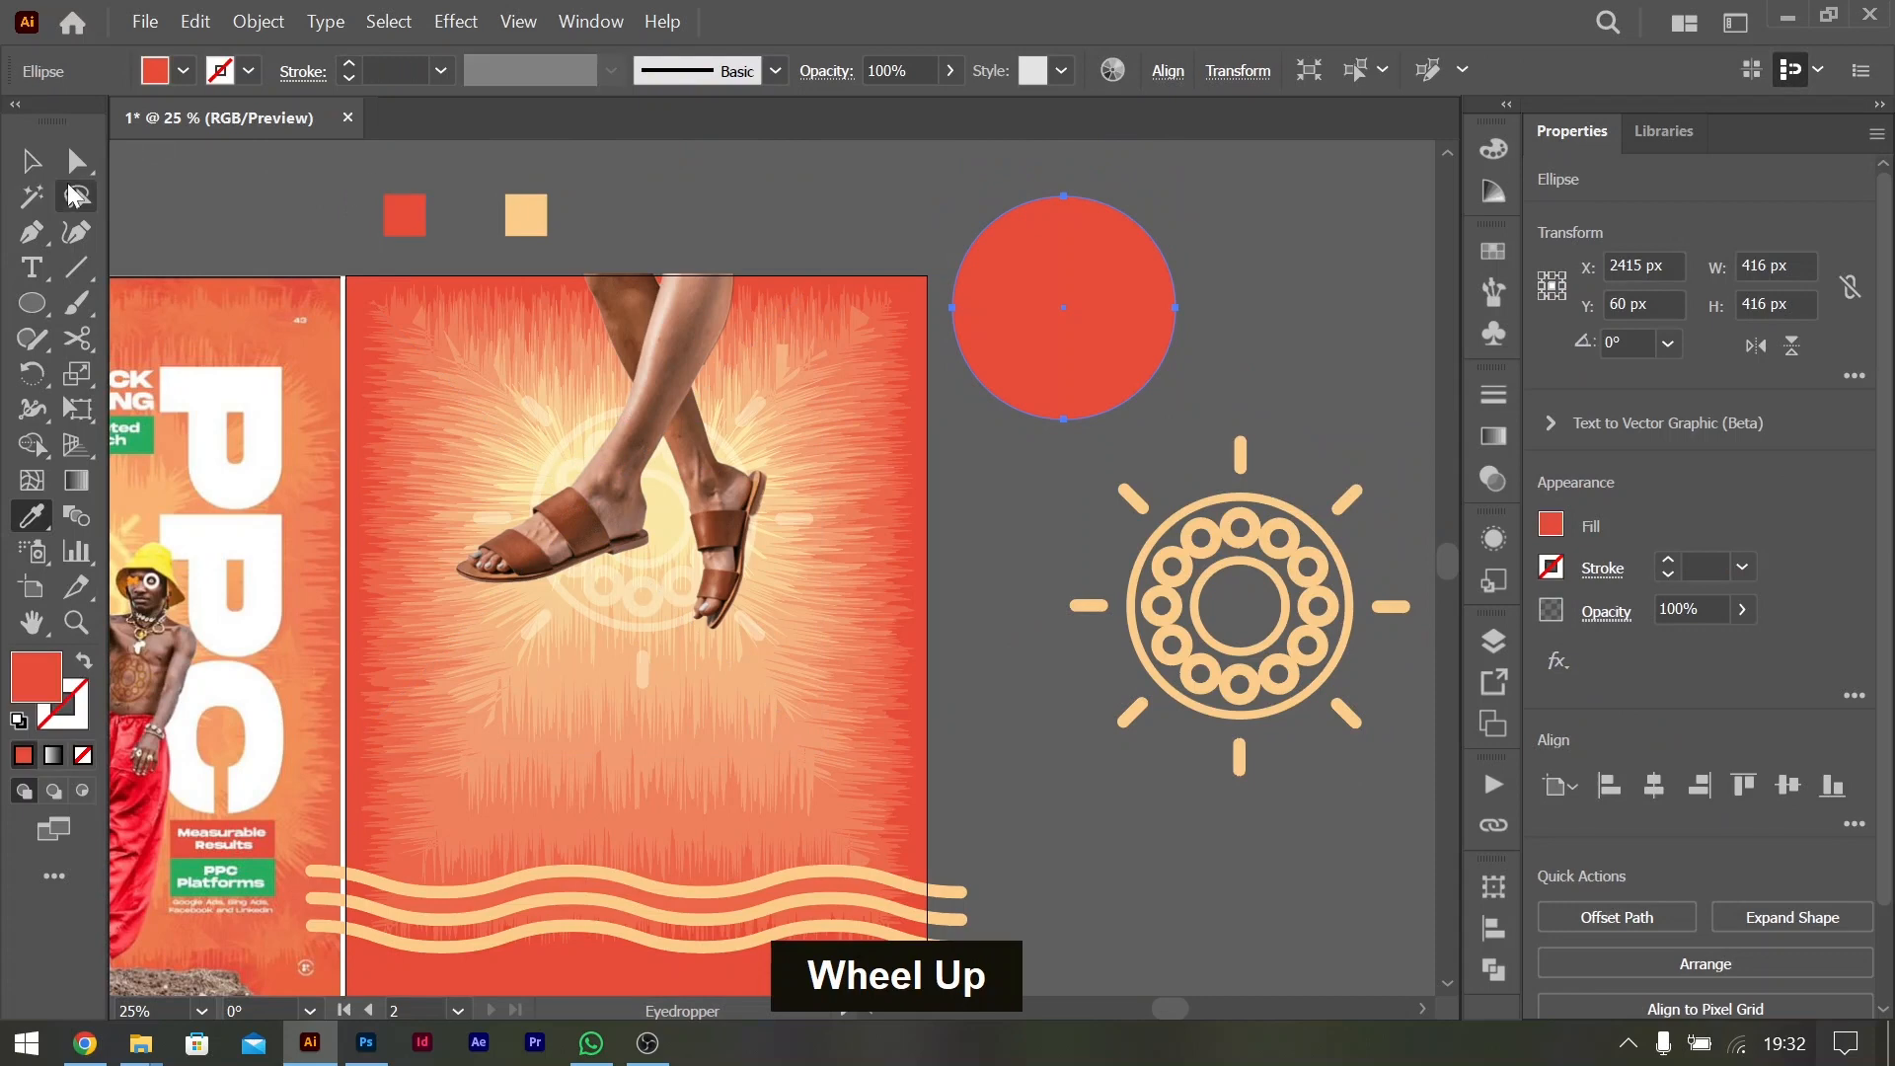
Duplicate the red circle in place, shrink the copy concentrically to about 202 px and fill it with the cream swatch colour
{"action": "key", "text": "v"}
{"action": "key", "text": "ctrl+c"}
{"action": "key", "text": "ctrl+f"}
{"action": "left_click_drag", "start_coordinate": [1175, 196], "coordinate": [1120, 259]}
{"action": "key", "text": "i"}
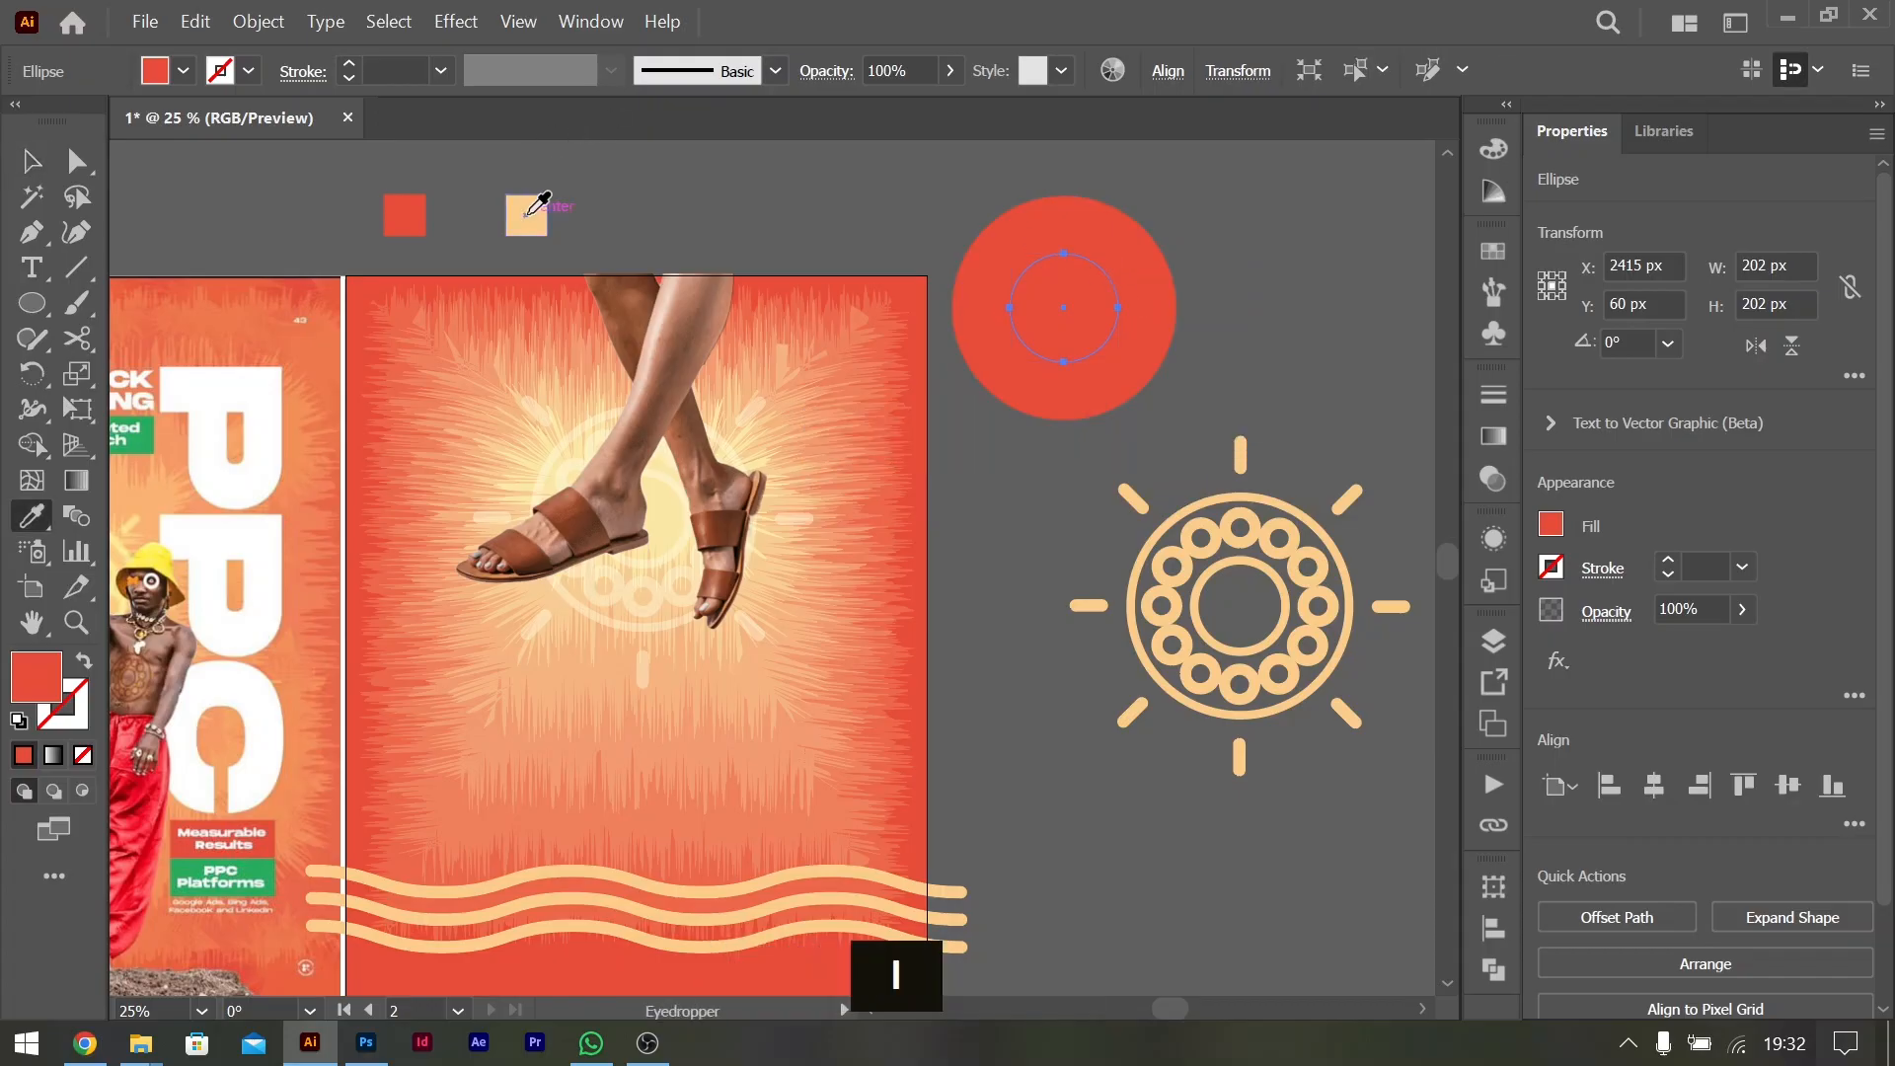
{"action": "left_click", "coordinate": [529, 213]}
Make a blend between the red outer circle and the cream inner circle
{"action": "key", "text": "v"}
{"action": "left_click", "coordinate": [1062, 221], "text": "shift"}
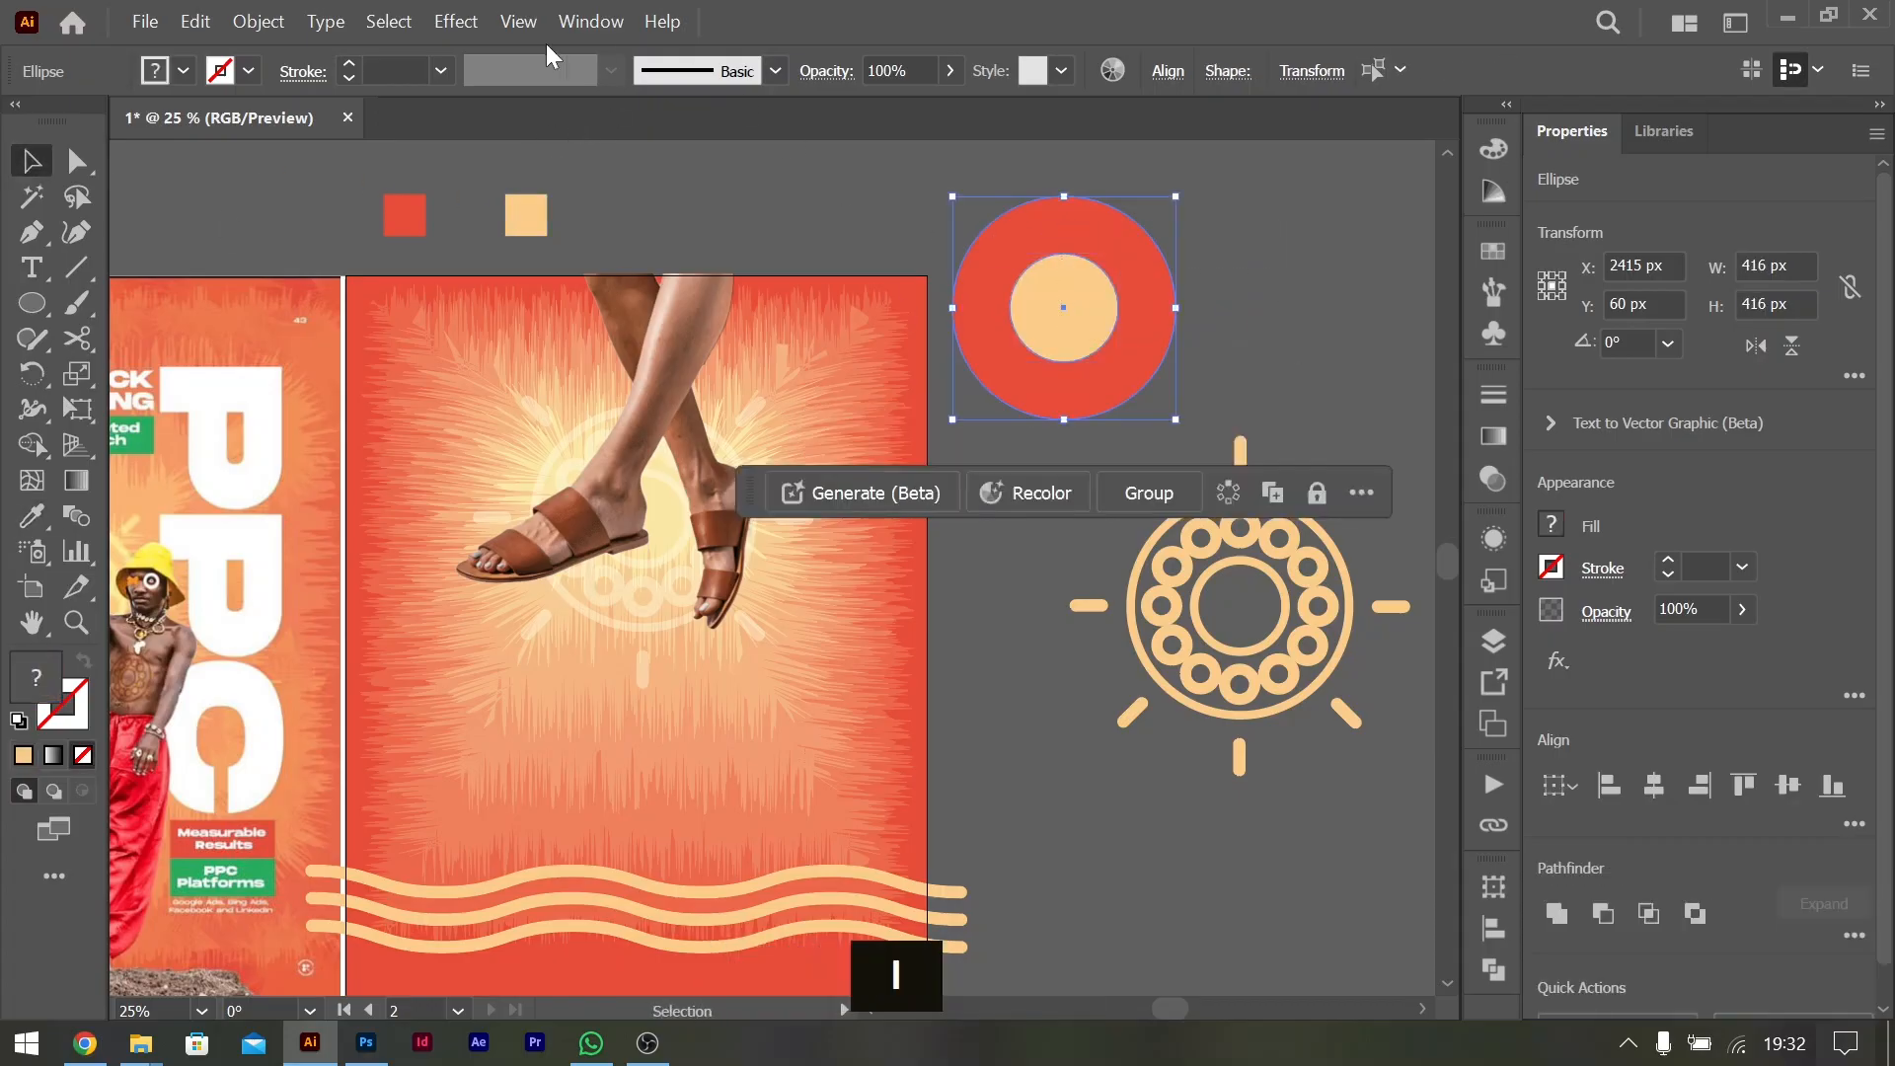
{"action": "left_click", "coordinate": [326, 22]}
{"action": "mouse_move", "coordinate": [258, 40]}
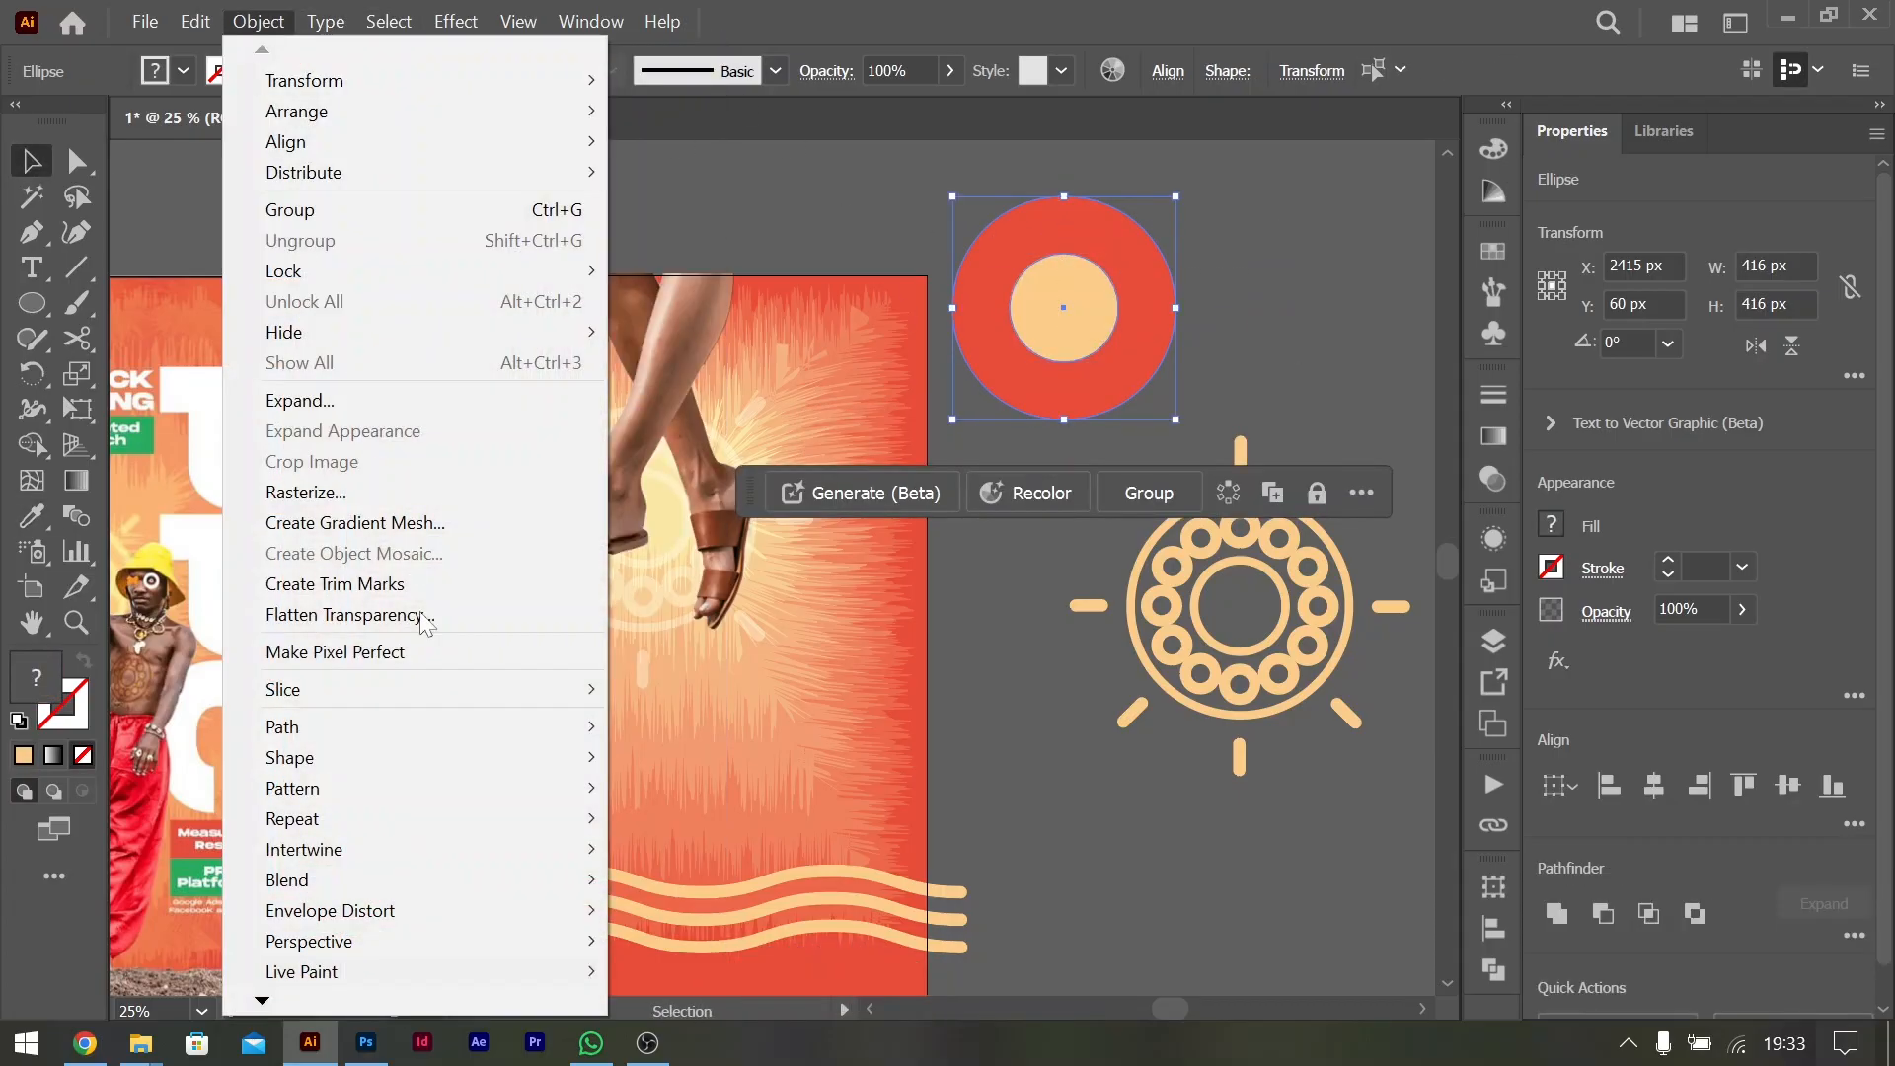
{"action": "mouse_move", "coordinate": [448, 878]}
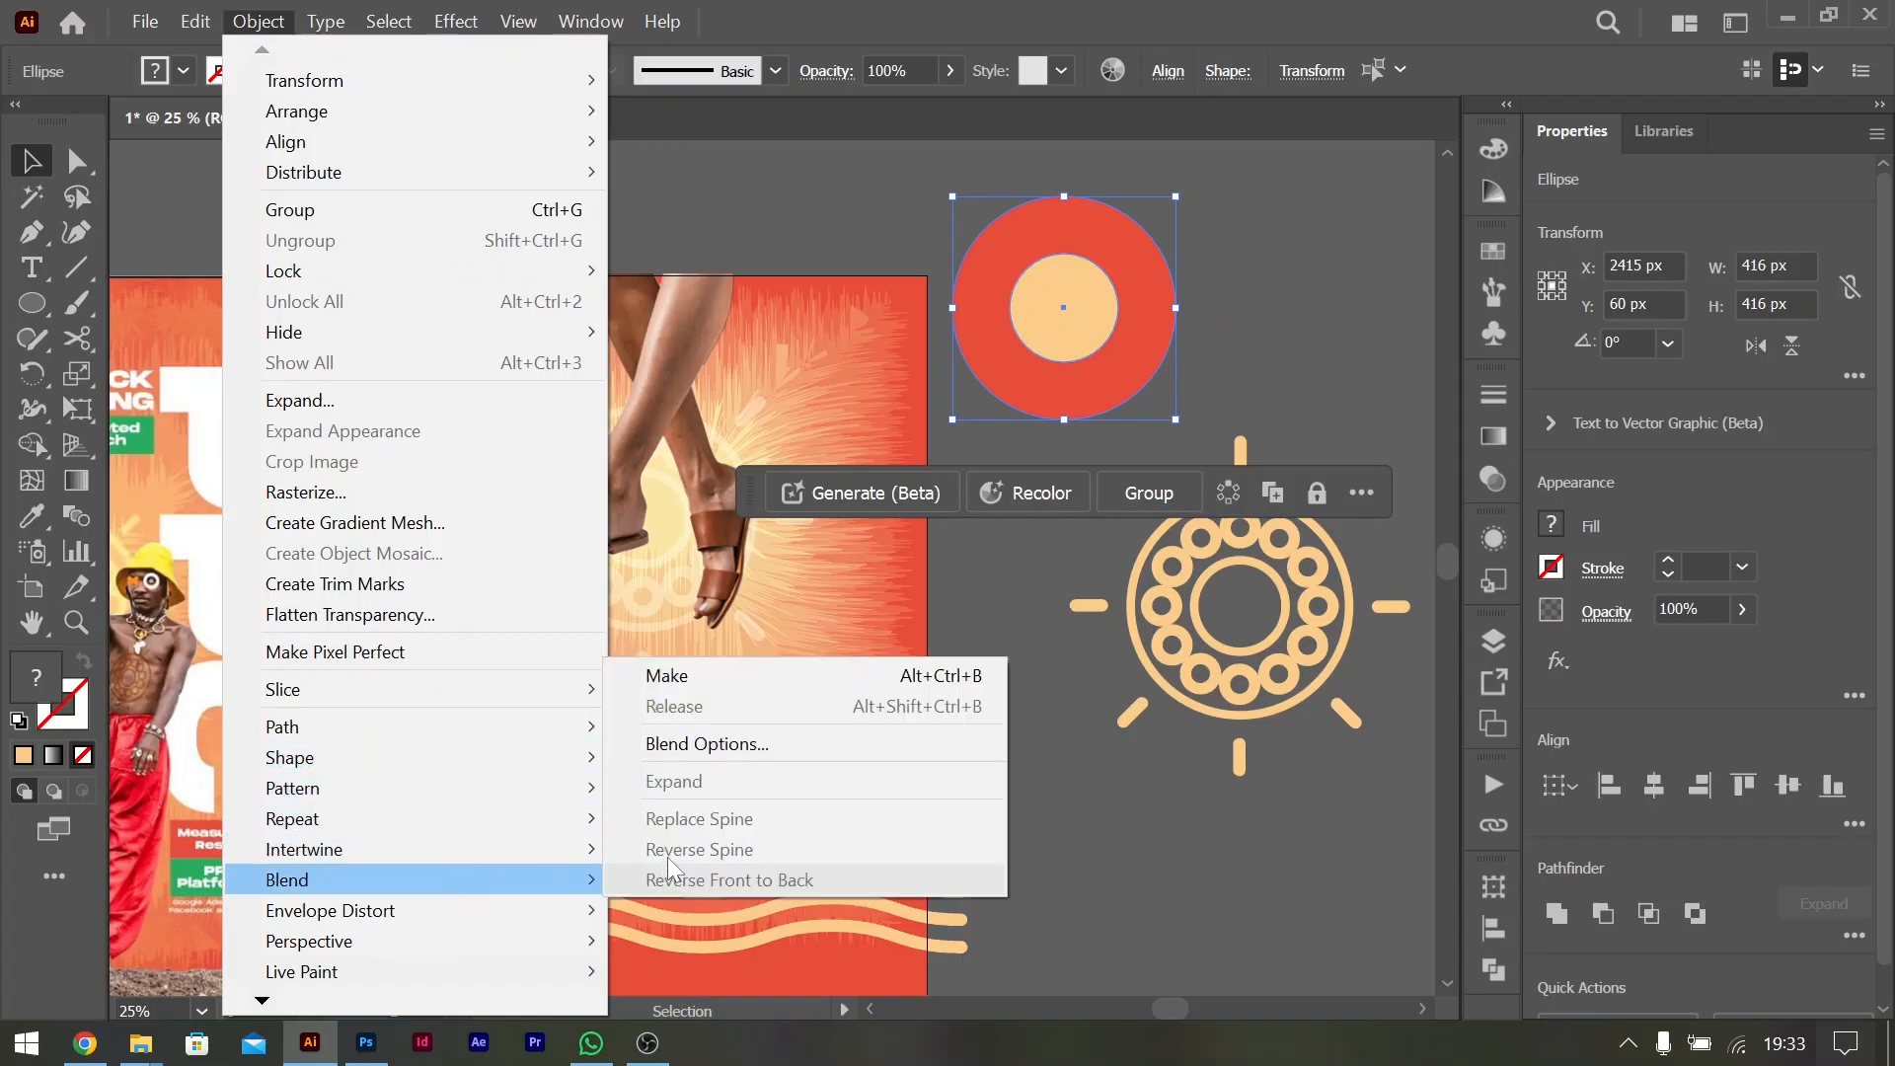
{"action": "left_click", "coordinate": [685, 681]}
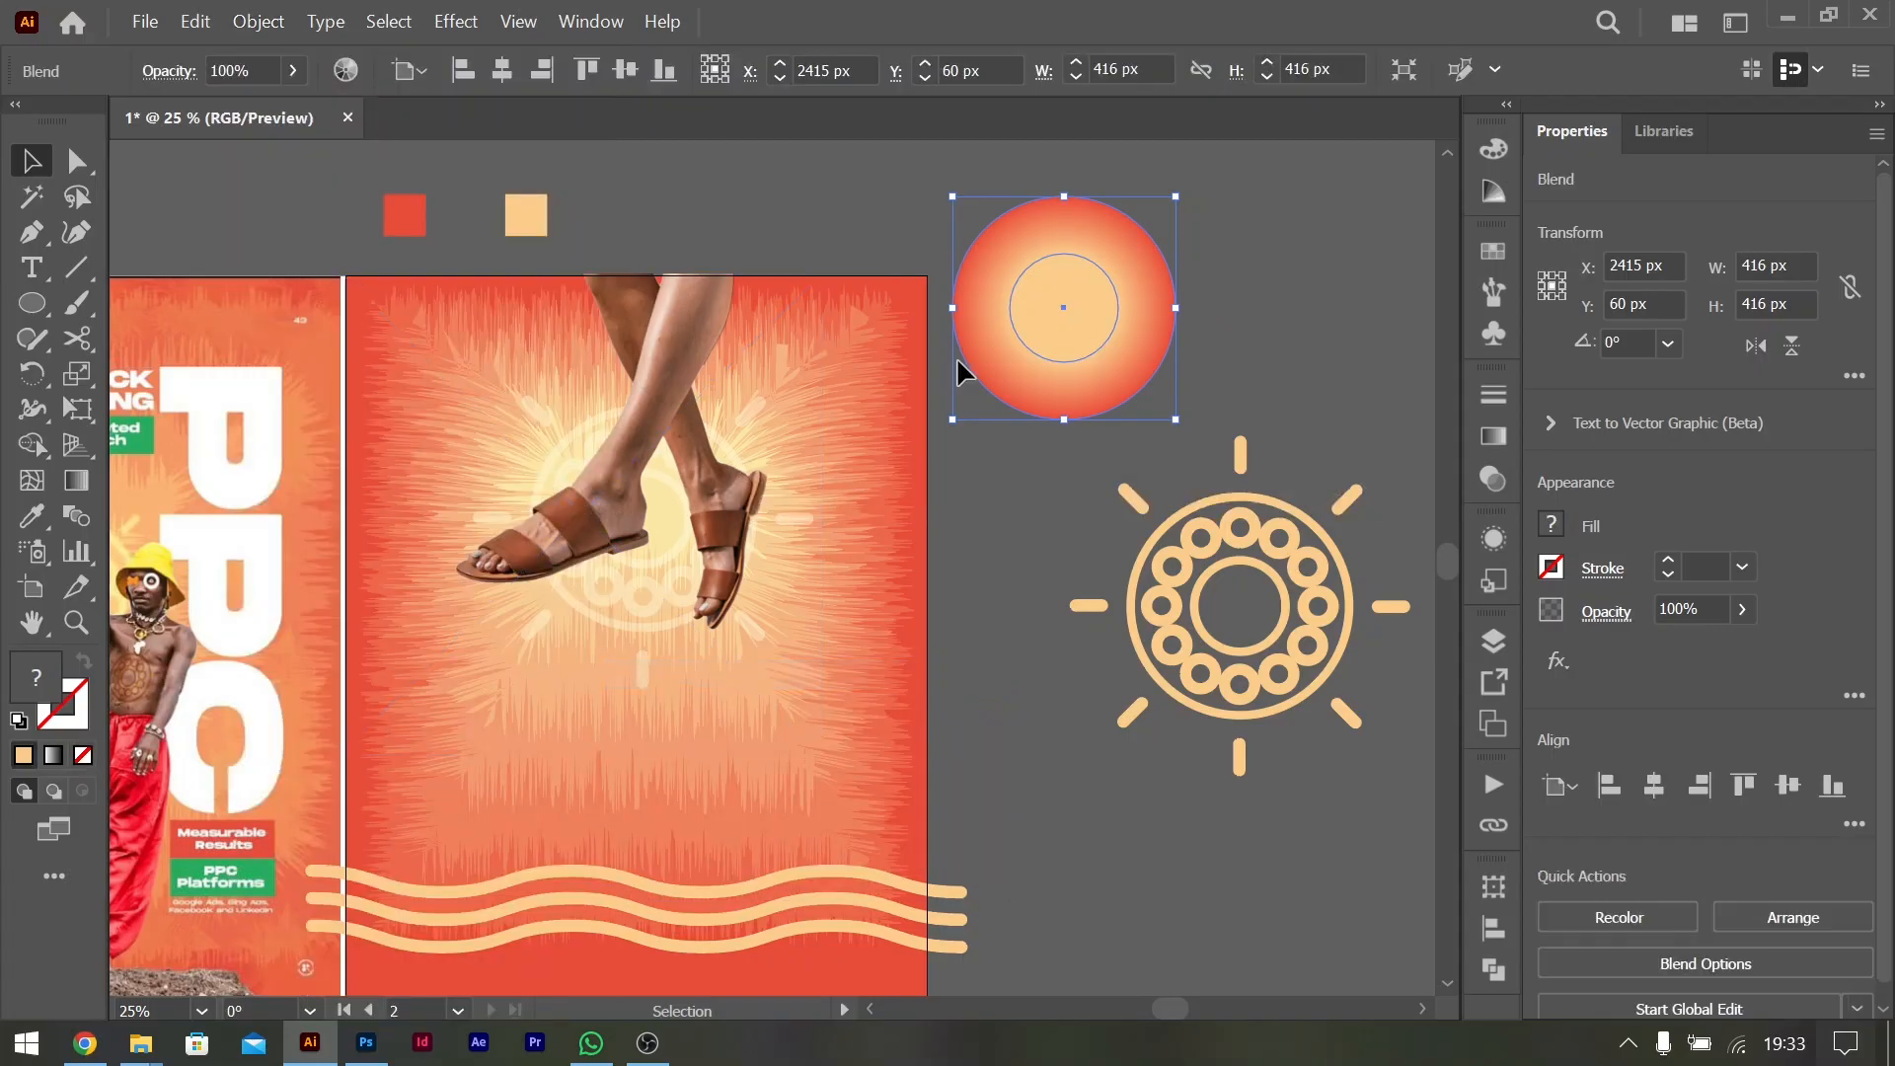
Isolate the blend, apply a Roughen effect to its cream inner circle, and exit isolation mode
{"action": "double_click", "coordinate": [1087, 312]}
{"action": "left_click", "coordinate": [1085, 311]}
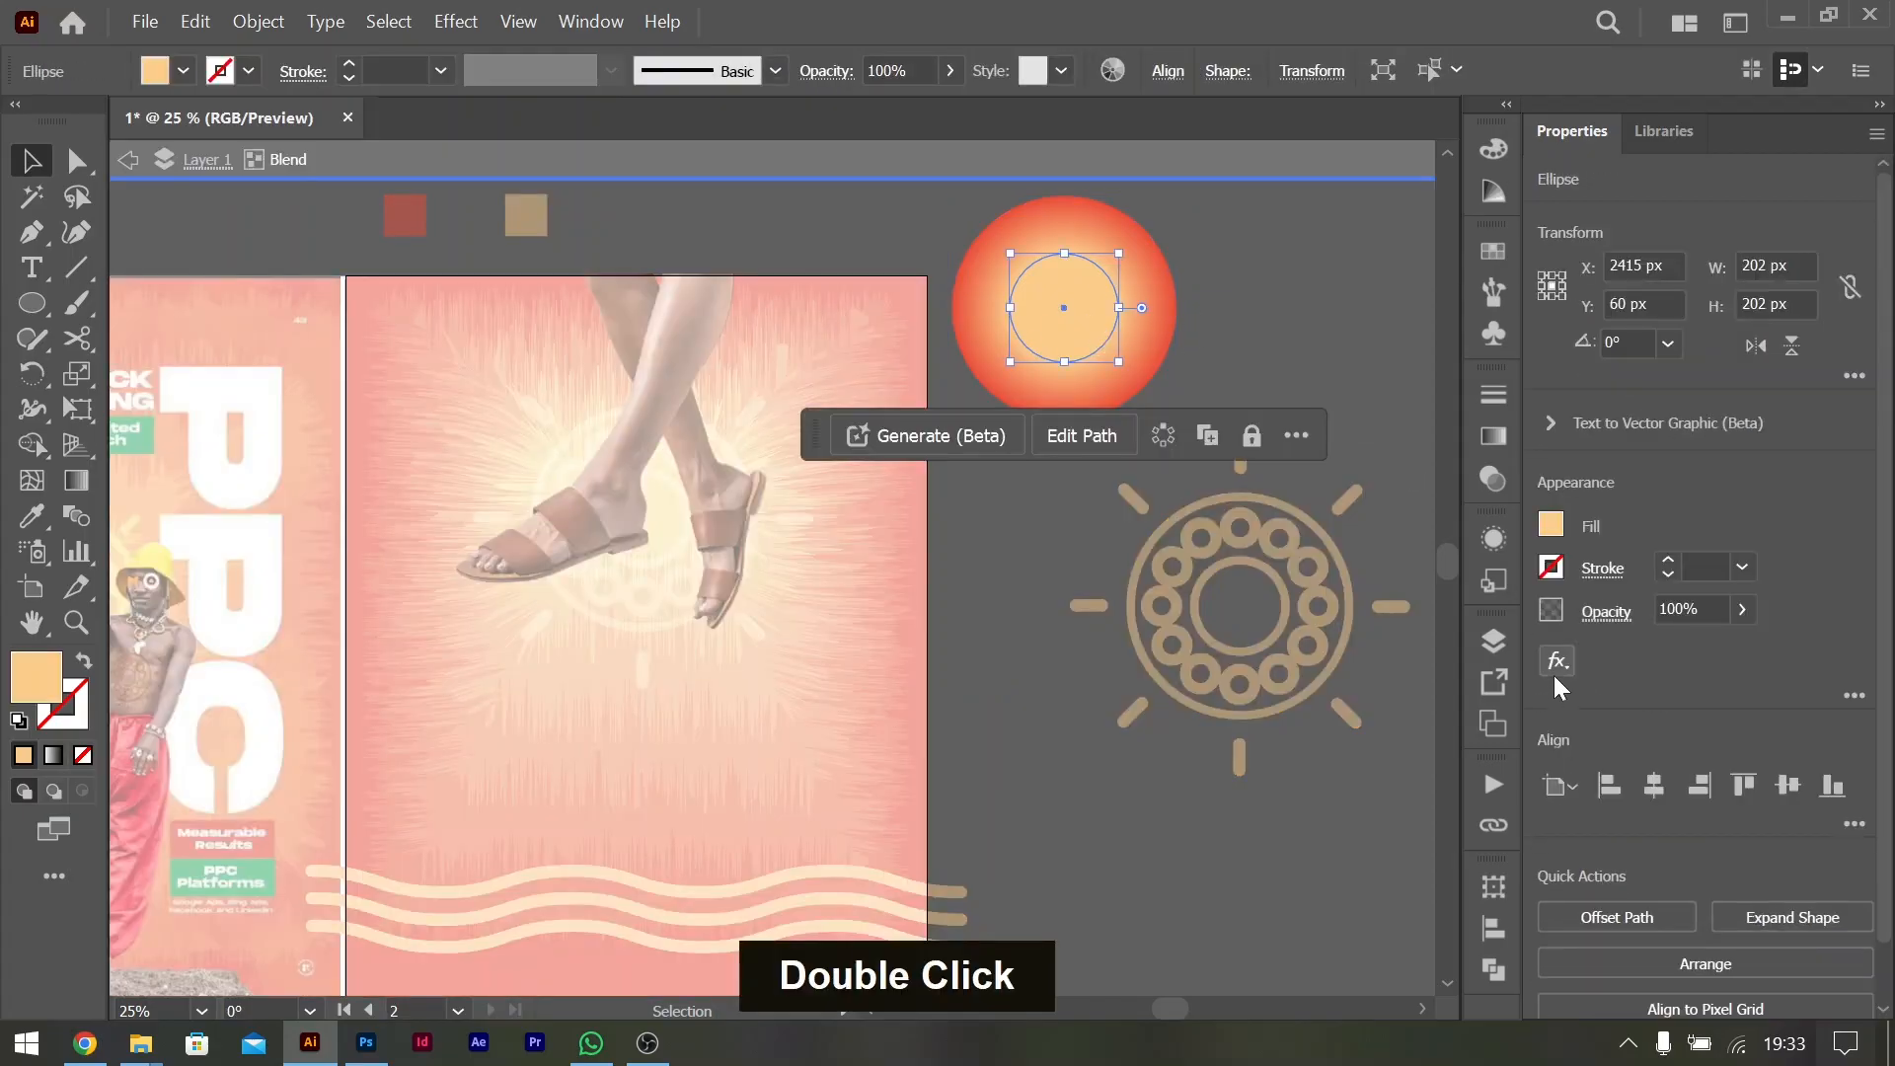
{"action": "left_click", "coordinate": [1557, 663]}
{"action": "mouse_move", "coordinate": [1679, 475]}
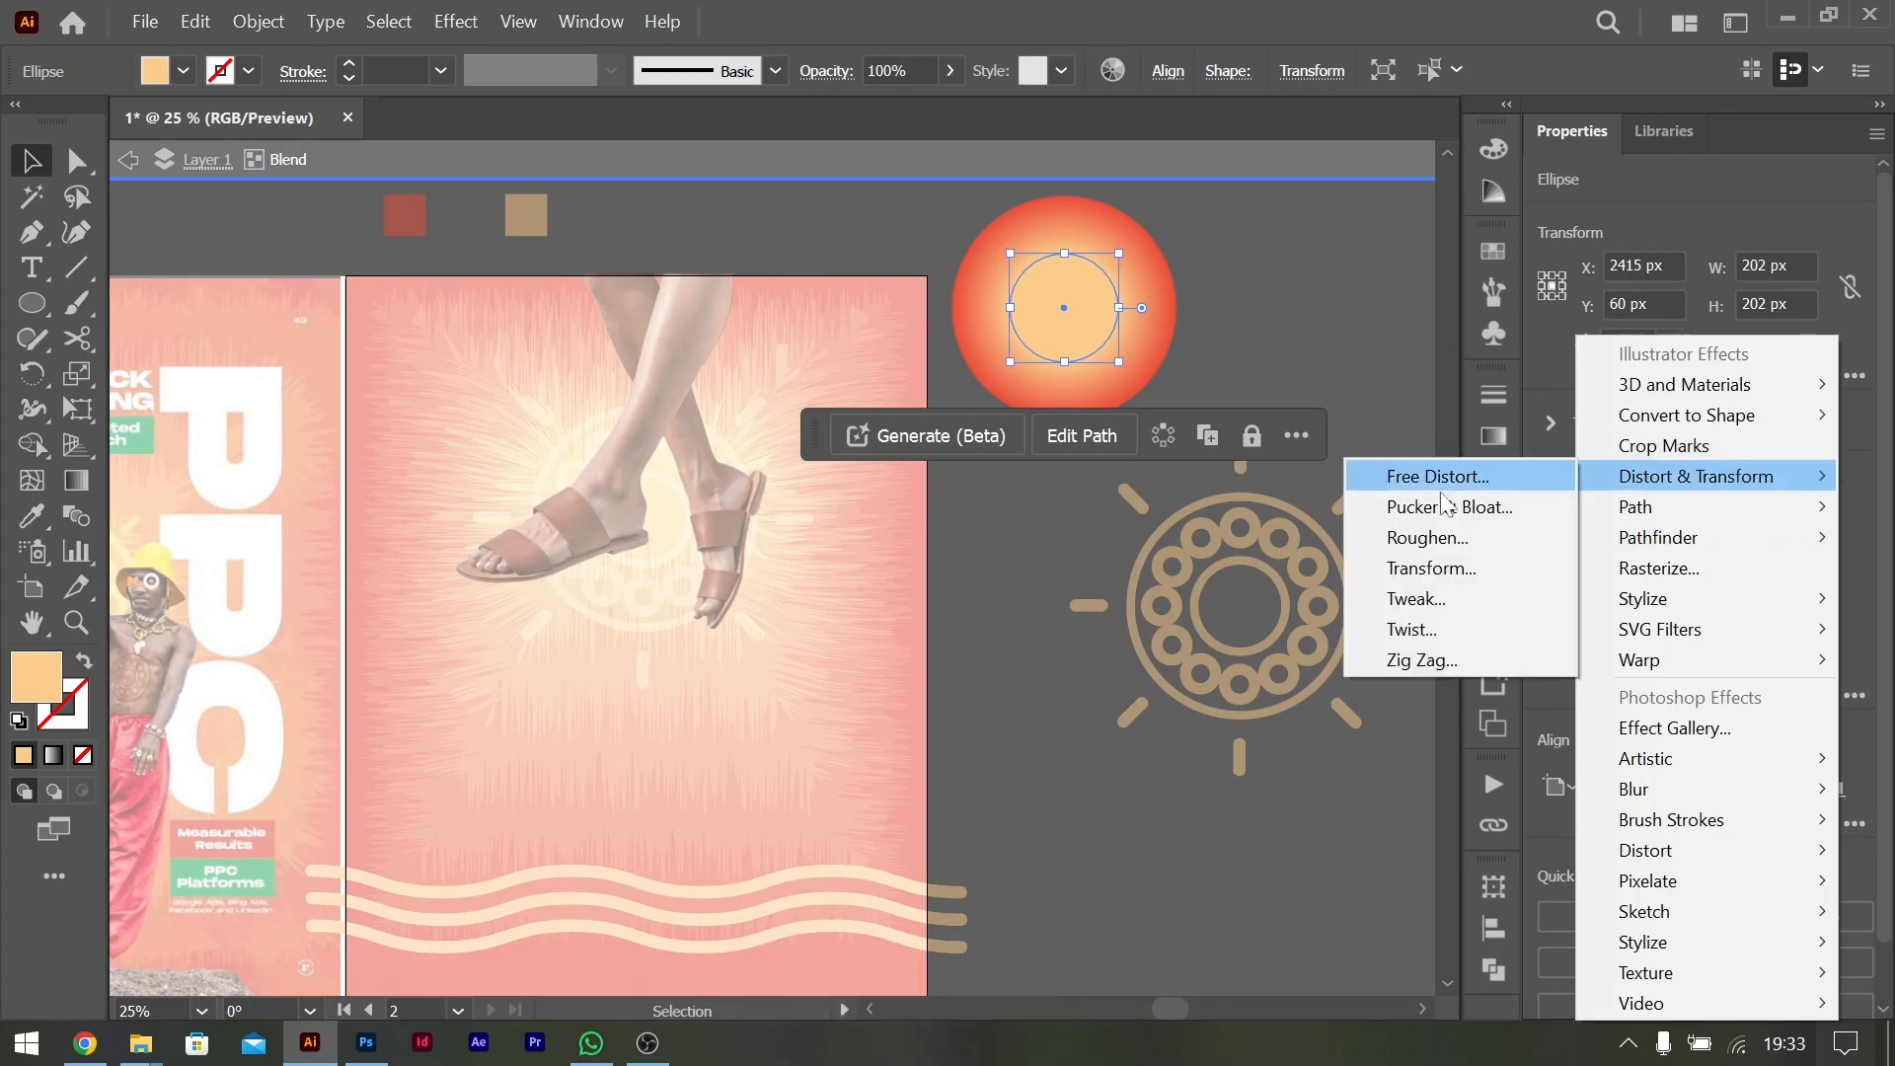
{"action": "left_click", "coordinate": [1427, 537]}
{"action": "left_click", "coordinate": [1620, 546]}
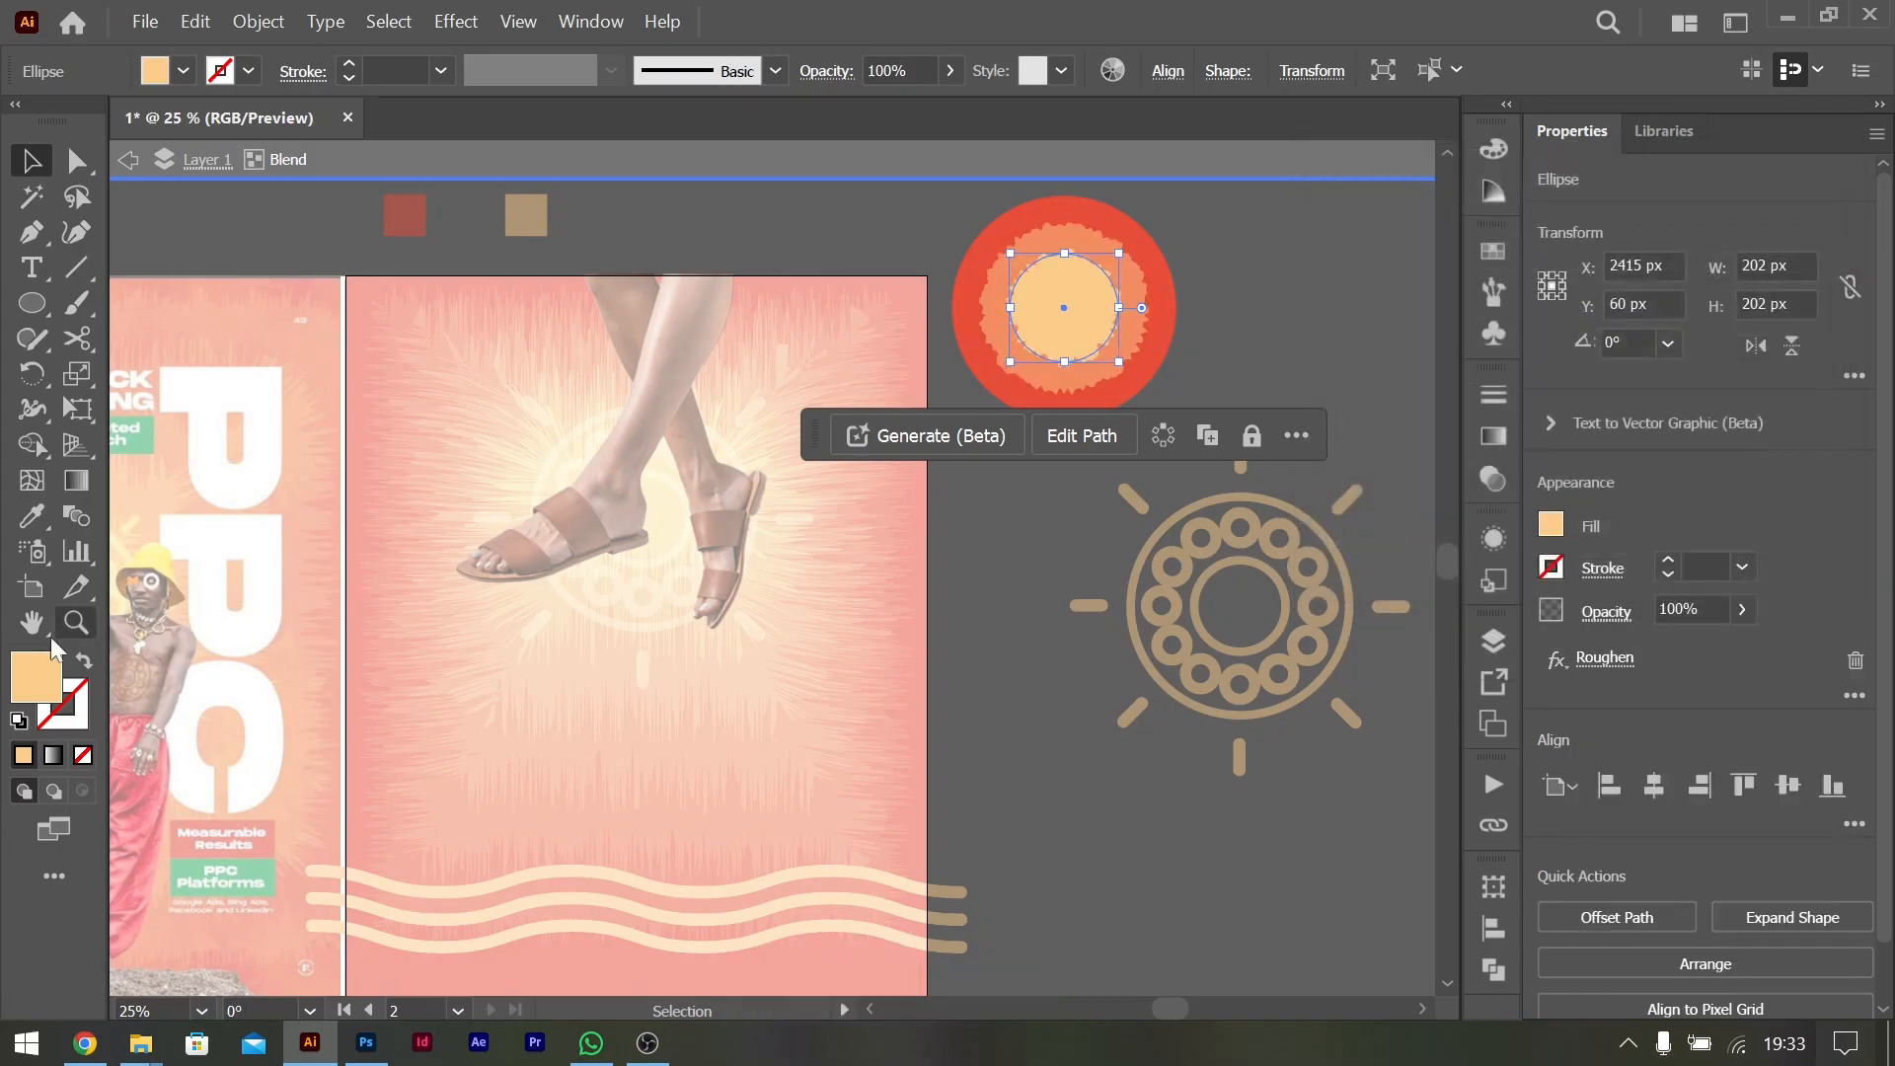
{"action": "double_click", "coordinate": [970, 727]}
Set the roughened circle blend's spacing to Specified Steps with 6 steps
{"action": "left_click", "coordinate": [1116, 385]}
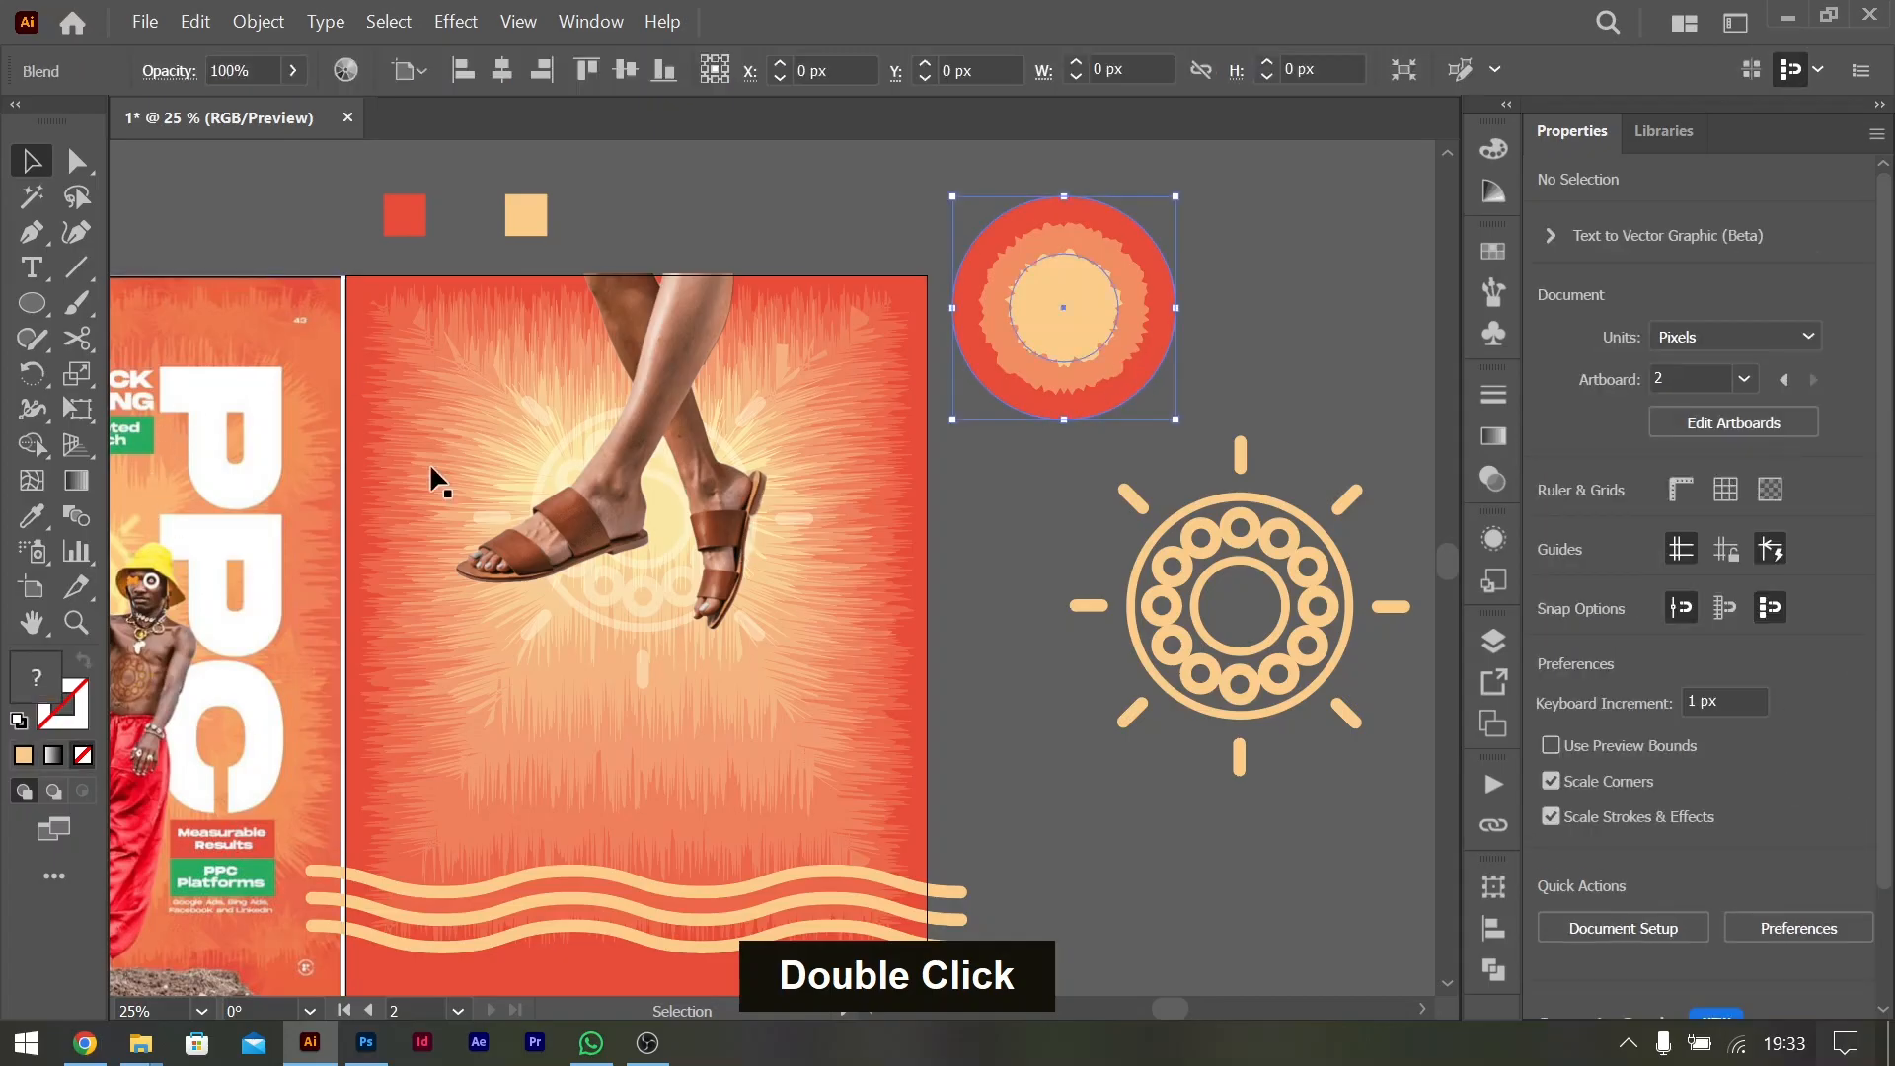
{"action": "double_click", "coordinate": [79, 533]}
{"action": "left_click", "coordinate": [1449, 190]}
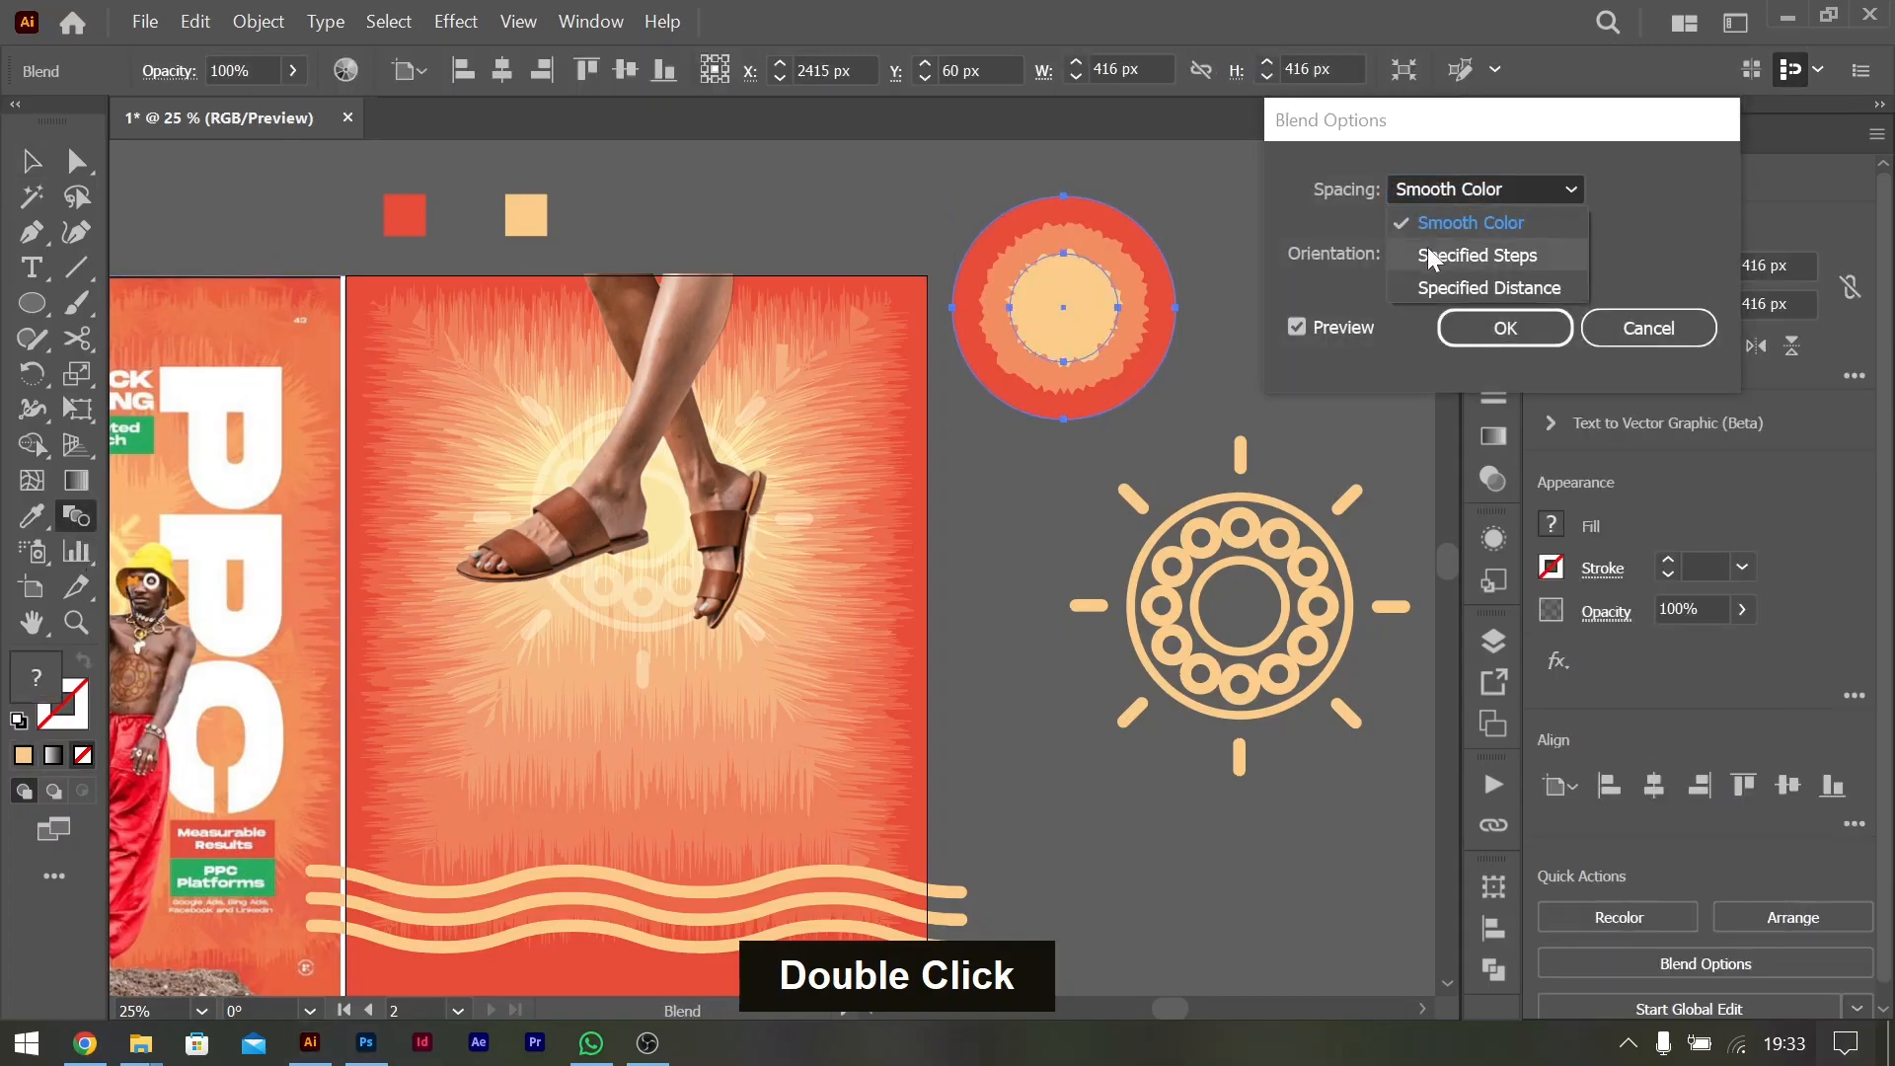
{"action": "left_click", "coordinate": [1433, 253]}
{"action": "key", "text": "shift+Up"}
{"action": "key", "text": "Down"}
{"action": "key", "text": "Down"}
{"action": "key", "text": "Up"}
{"action": "key", "text": "Up"}
{"action": "key", "text": "Down"}
{"action": "key", "text": "Down"}
{"action": "key", "text": "Down"}
{"action": "key", "text": "Down"}
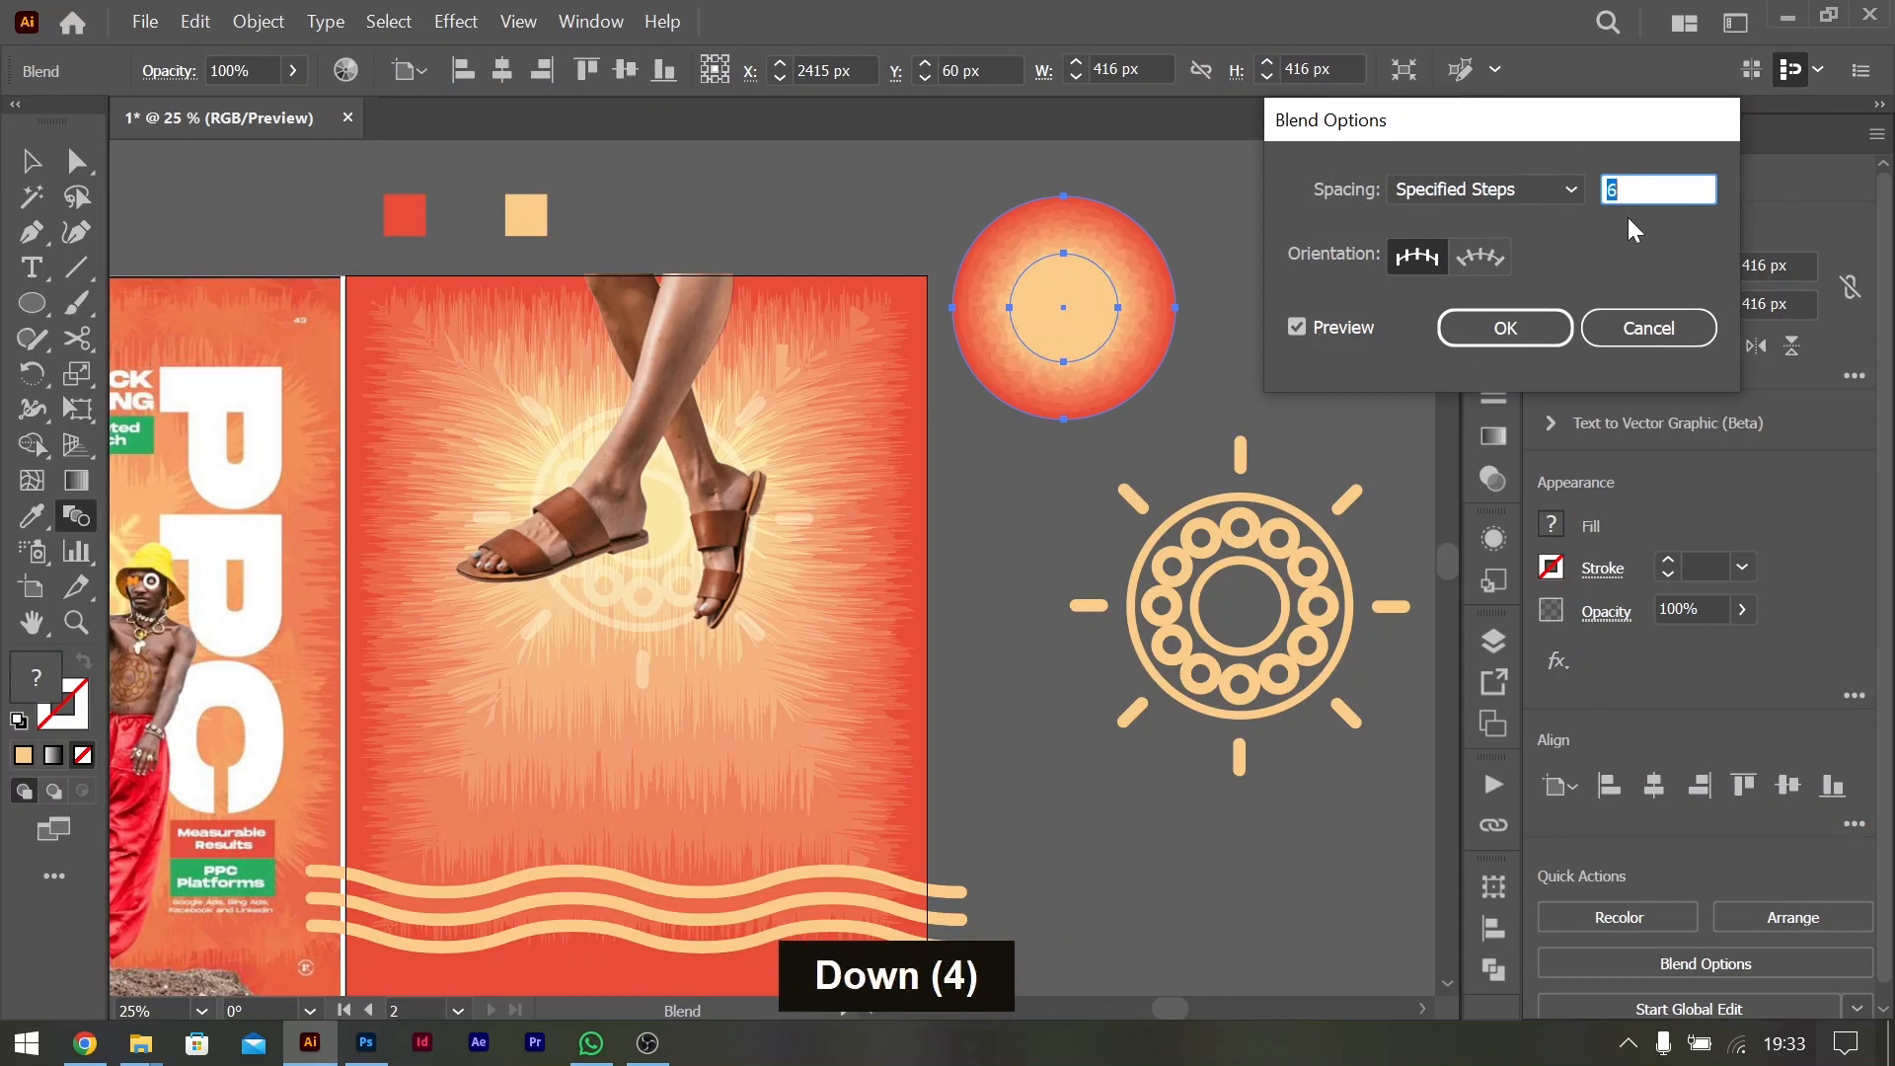
{"action": "double_click", "coordinate": [1512, 328]}
Try the roughened circle blend over the poster artwork
{"action": "scroll", "coordinate": [1110, 338], "scroll_direction": "down", "scroll_amount": 2}
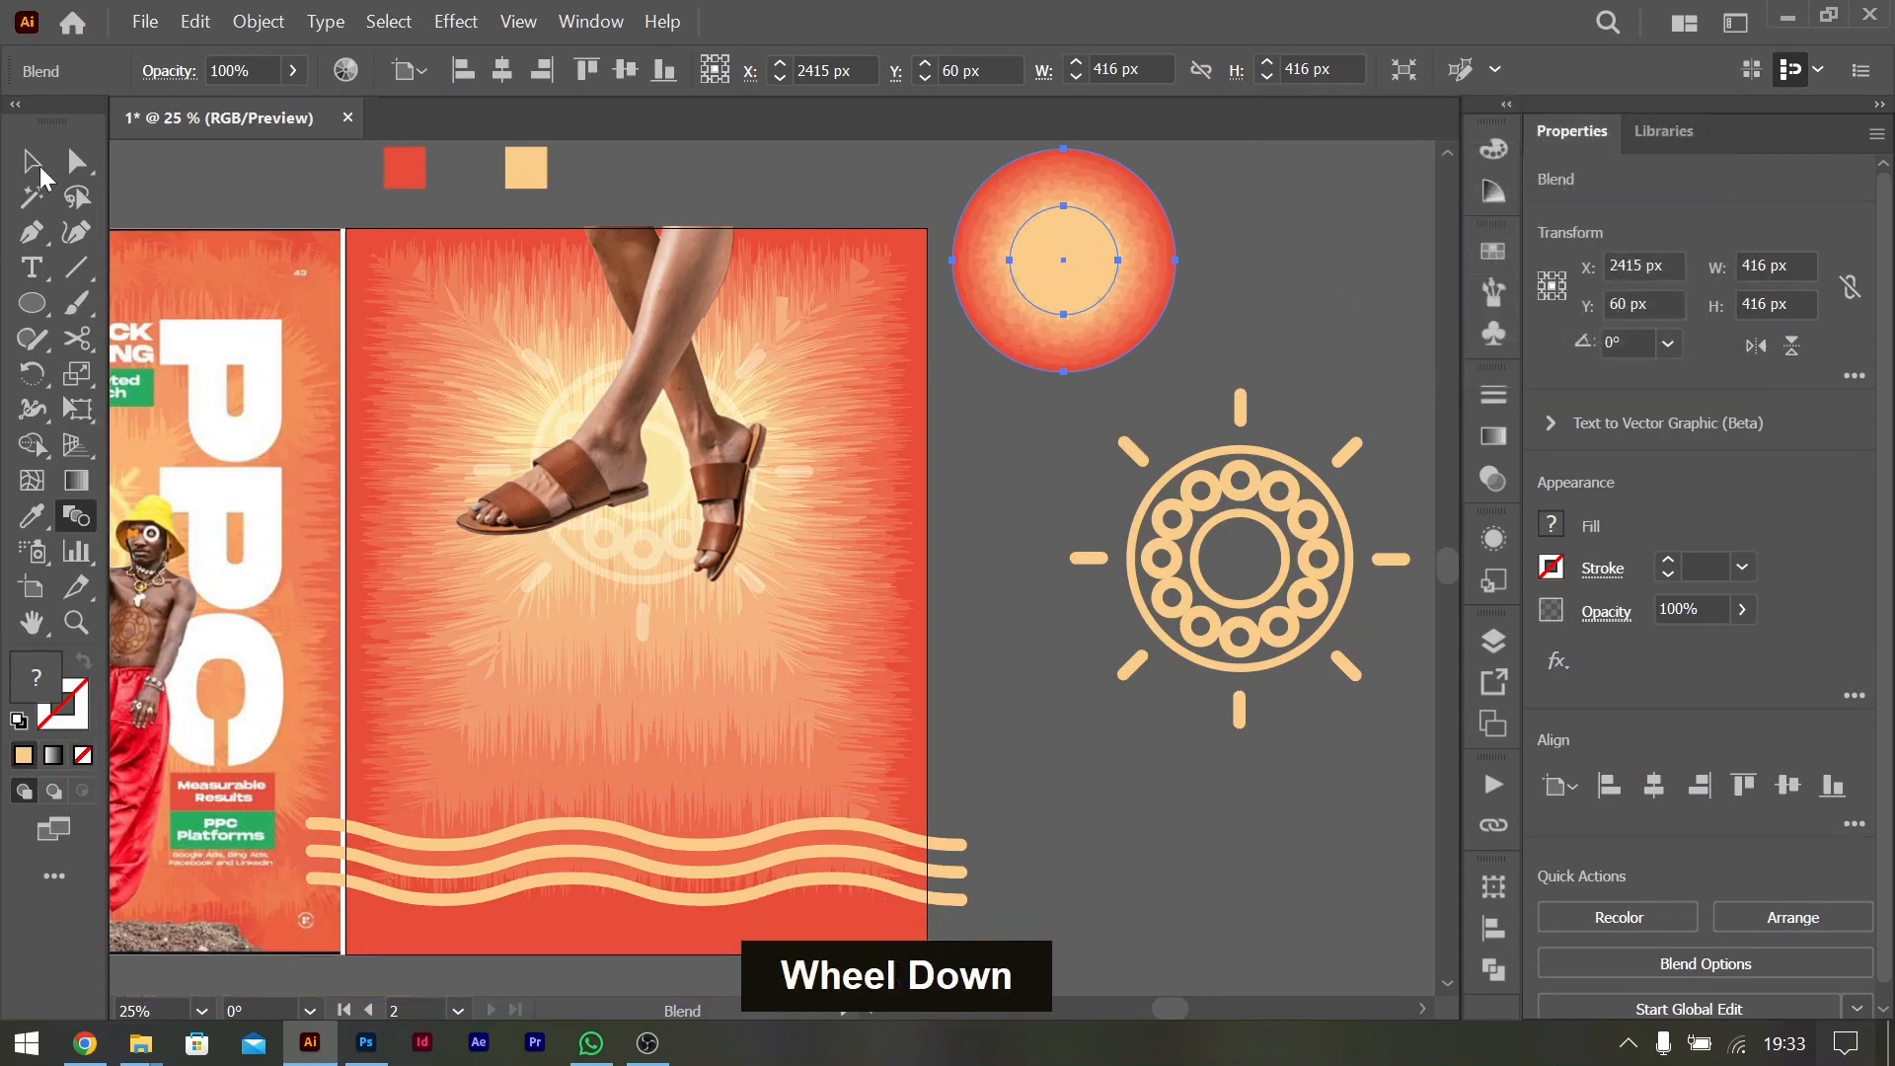
{"action": "scroll", "coordinate": [741, 543], "scroll_direction": "left", "scroll_amount": 5}
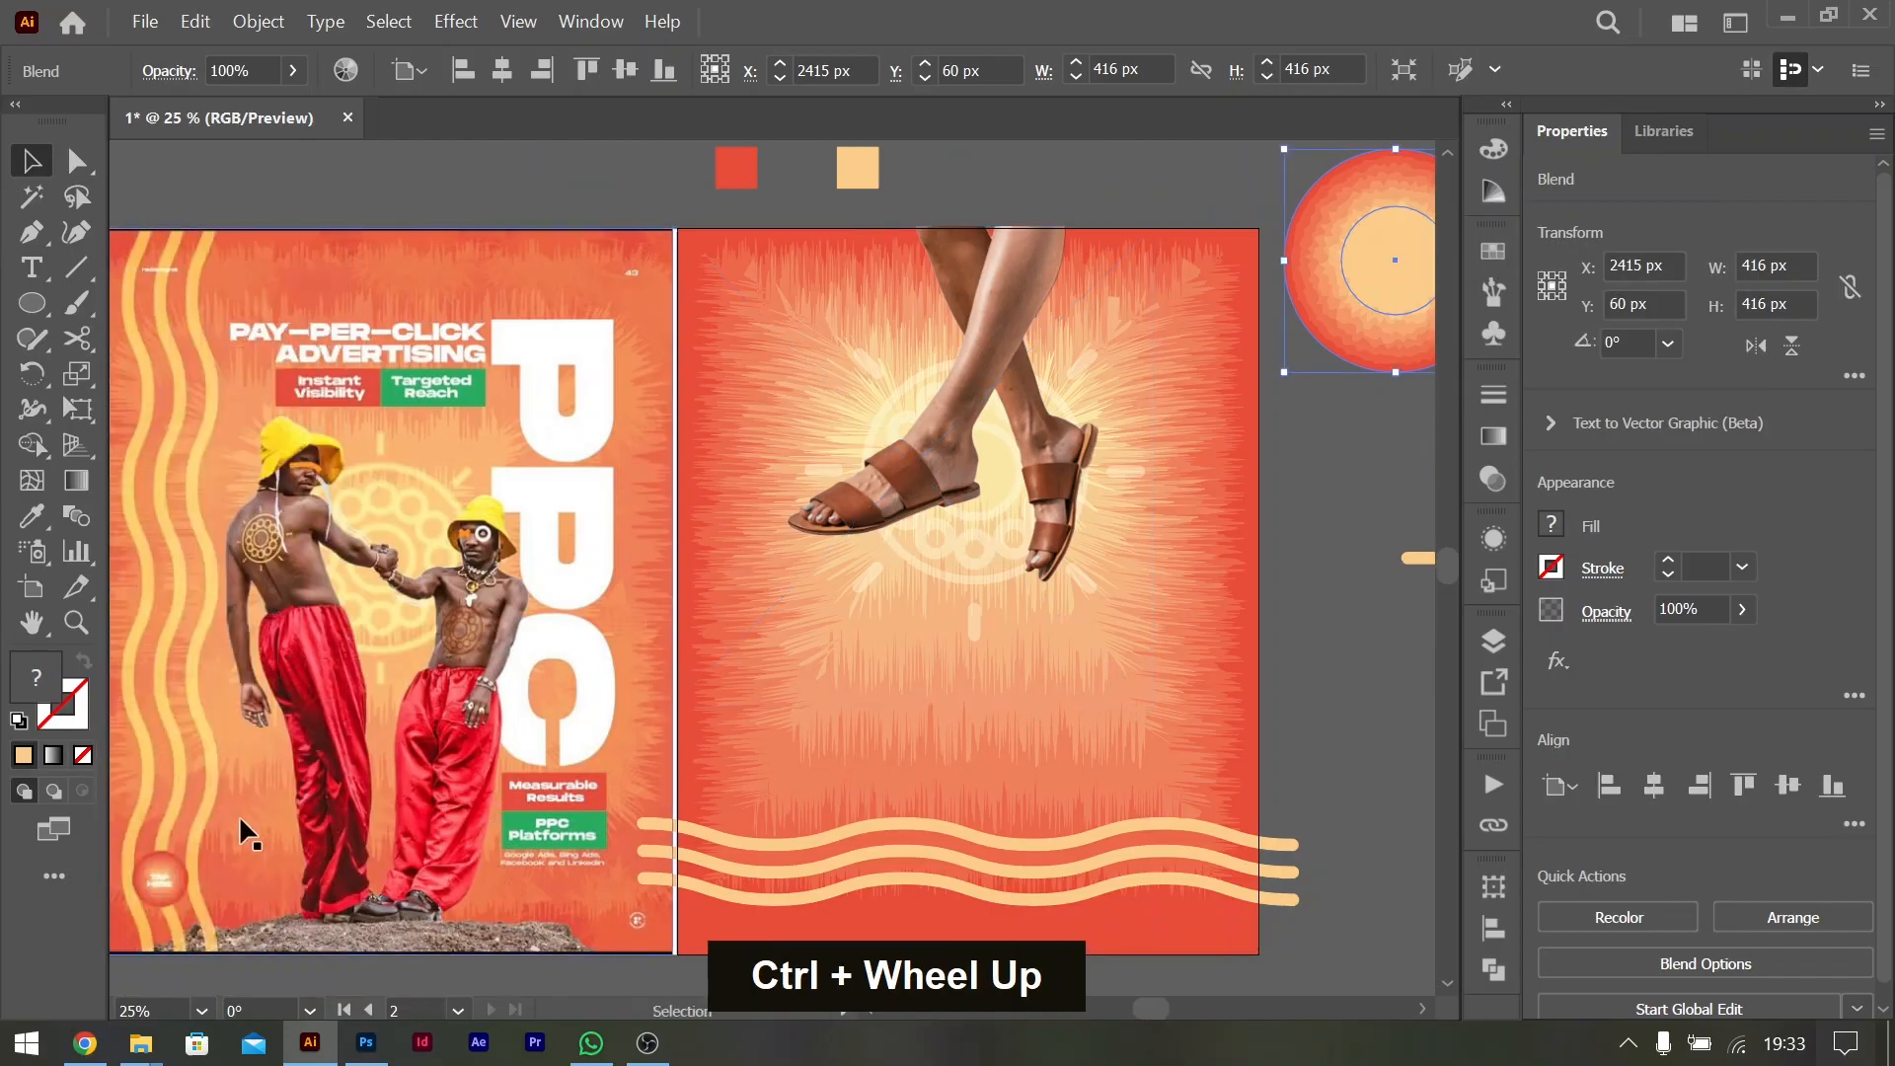
{"action": "left_click_drag", "start_coordinate": [1338, 257], "coordinate": [890, 679]}
{"action": "key", "text": "shift"}
{"action": "key", "text": "shift"}
{"action": "left_click_drag", "start_coordinate": [917, 481], "coordinate": [1190, 286]}
{"action": "left_click", "coordinate": [1013, 620]}
Add a text object reading PPC on the poster, below the sandalled feet
{"action": "scroll", "coordinate": [903, 642], "scroll_direction": "up", "scroll_amount": 3}
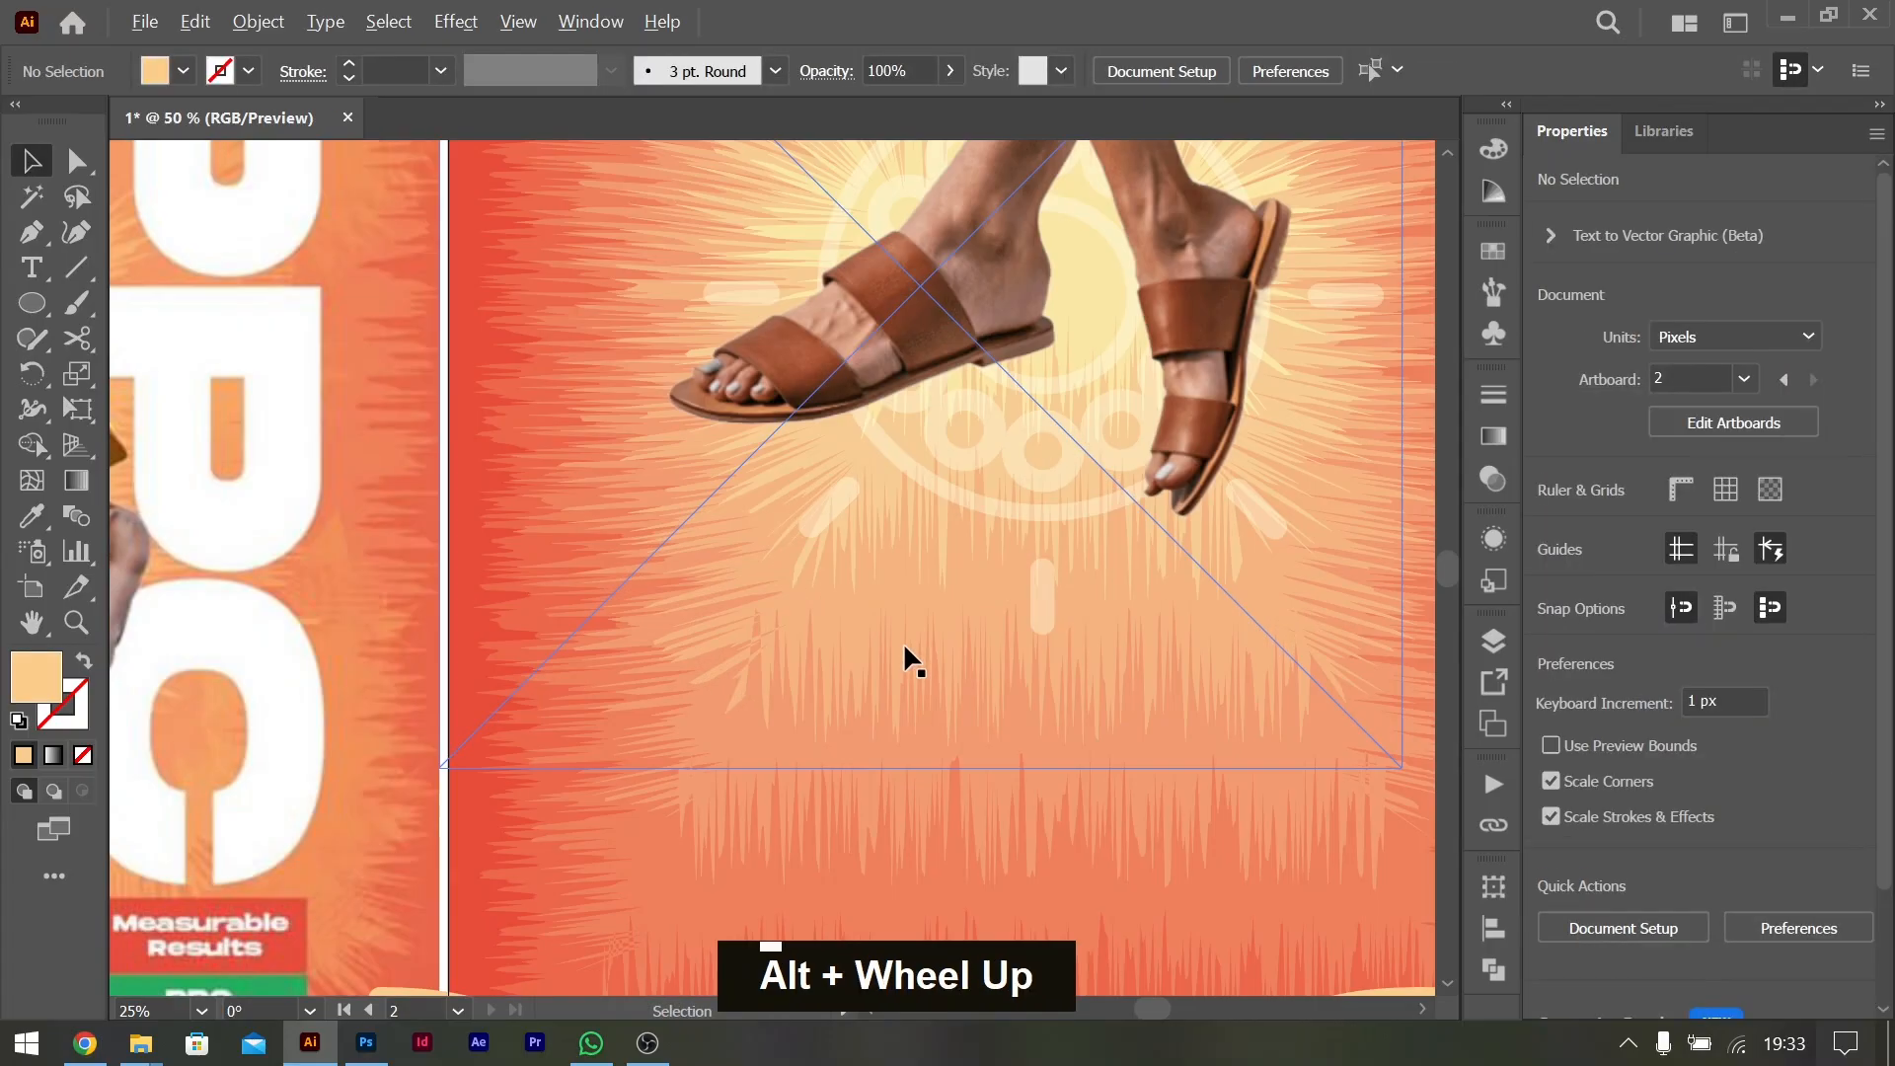
{"action": "scroll", "coordinate": [1015, 660], "scroll_direction": "down", "scroll_amount": 2, "text": "alt"}
{"action": "scroll", "coordinate": [1015, 659], "scroll_direction": "down", "scroll_amount": 1, "text": "ctrl"}
{"action": "scroll", "coordinate": [1015, 660], "scroll_direction": "down", "scroll_amount": 2}
{"action": "scroll", "coordinate": [1014, 659], "scroll_direction": "down", "scroll_amount": 2, "text": "ctrl"}
{"action": "scroll", "coordinate": [1015, 659], "scroll_direction": "up", "scroll_amount": 2, "text": "ctrl"}
{"action": "scroll", "coordinate": [1014, 660], "scroll_direction": "down", "scroll_amount": 1, "text": "ctrl"}
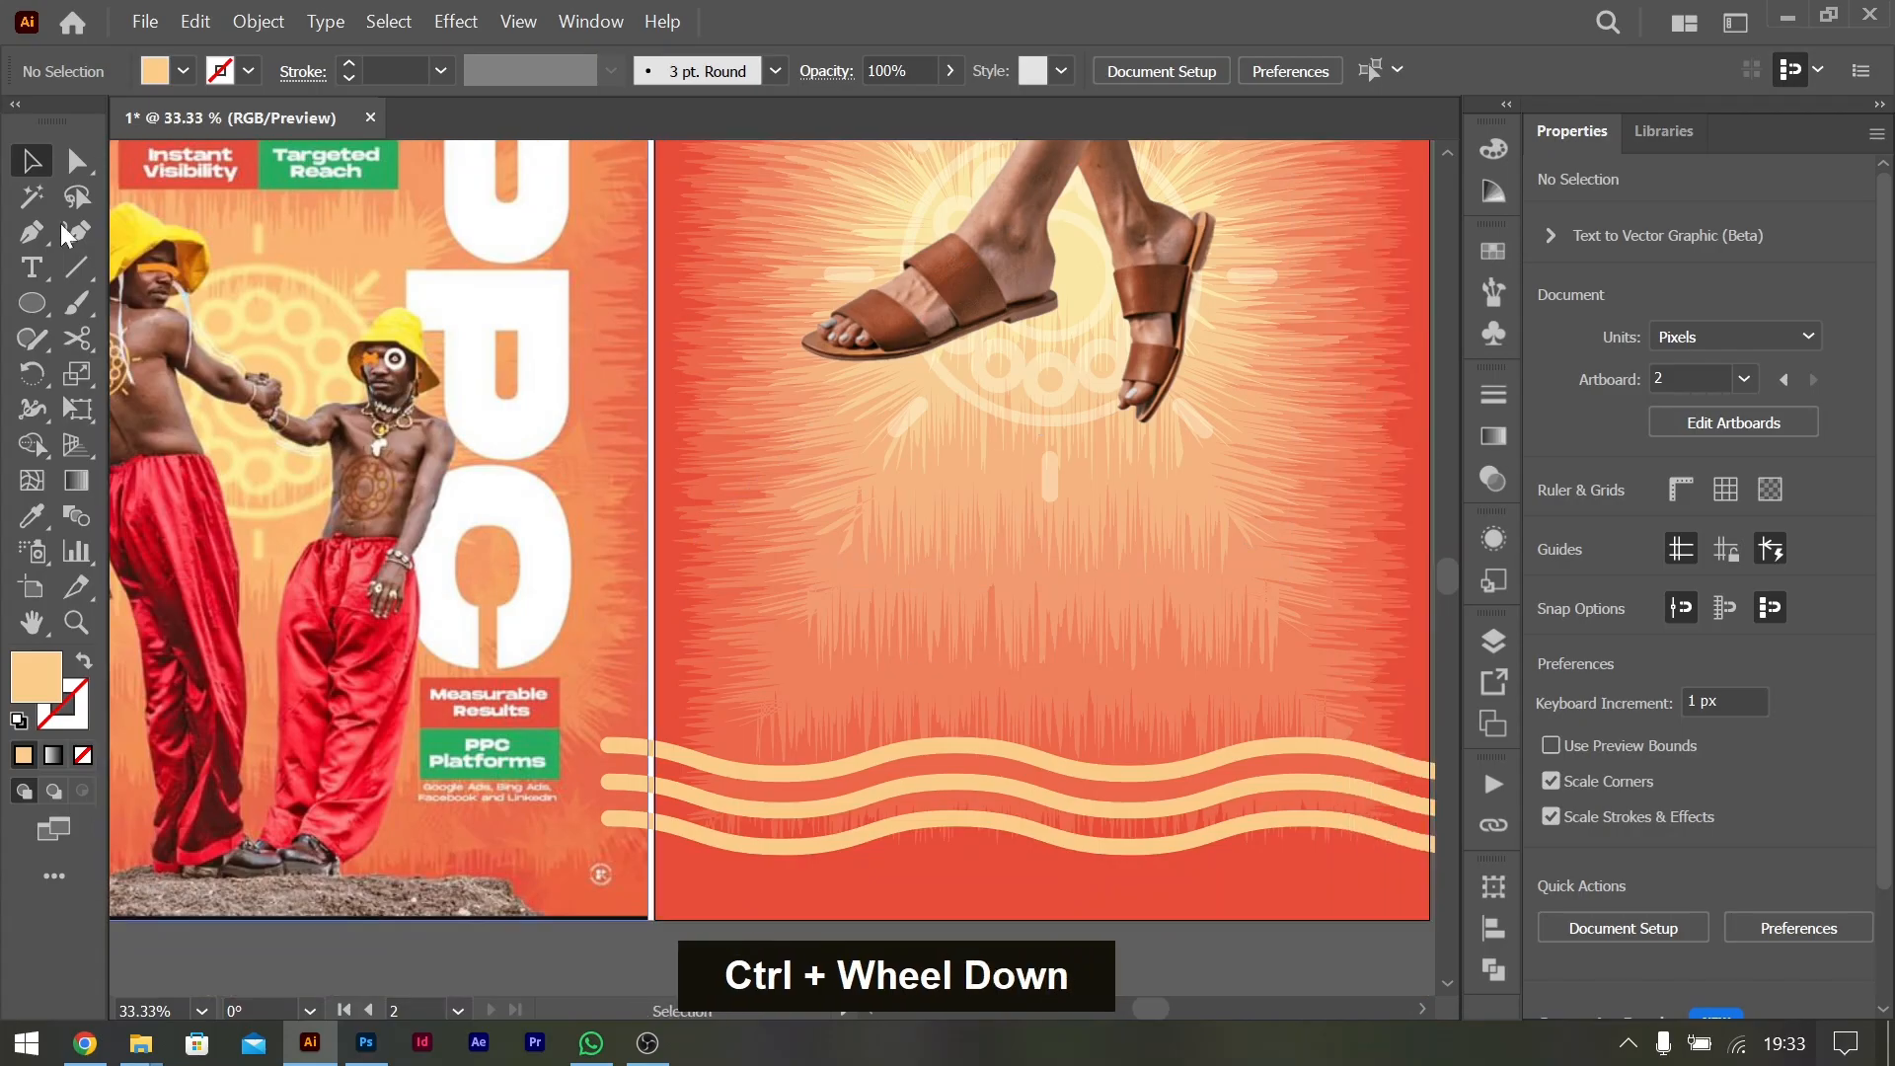
{"action": "left_click", "coordinate": [30, 267]}
{"action": "left_click", "coordinate": [801, 499]}
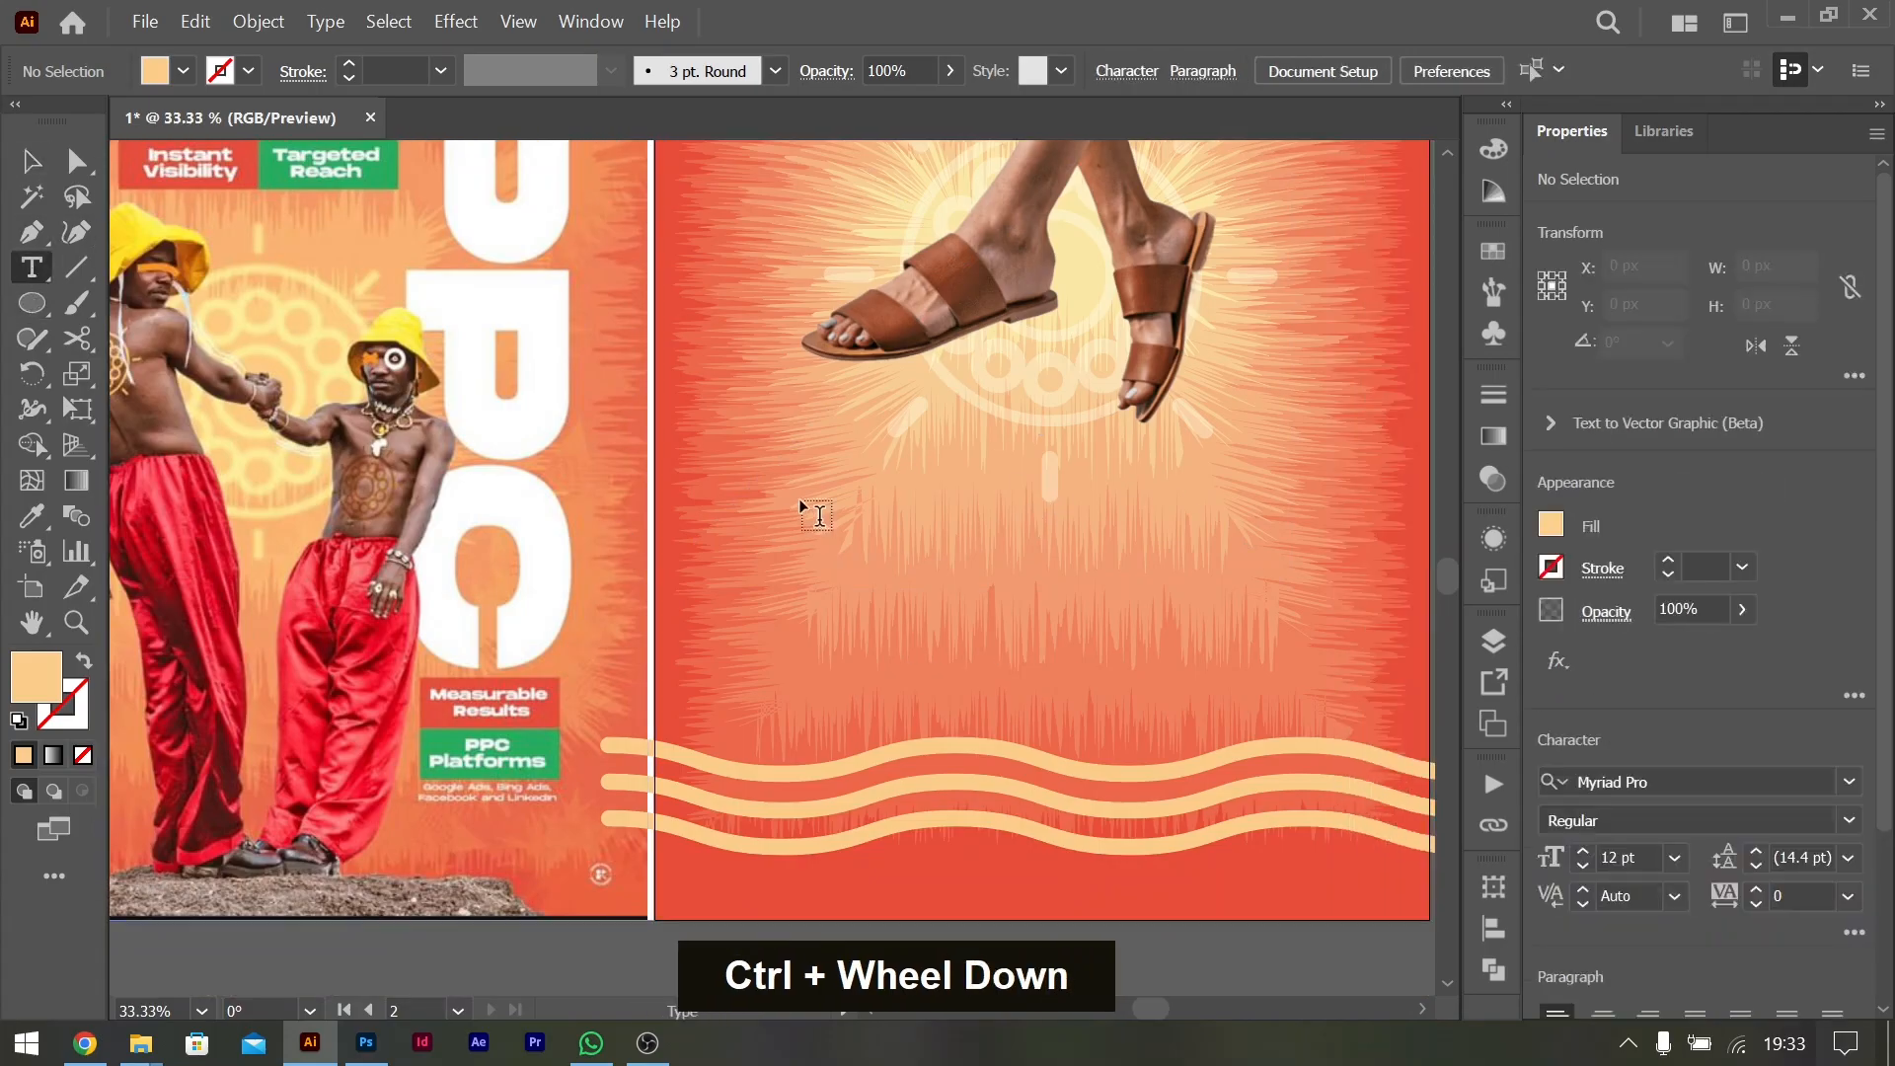
{"action": "key", "text": "Caps_Lock"}
{"action": "type", "text": "PPCP"}
{"action": "key", "text": "BackSpace"}
{"action": "key", "text": "ctrl"}
Set the PPC text in Monument Extended Ultrabold and enlarge it to about 243 pt
{"action": "key", "text": "ctrl+a"}
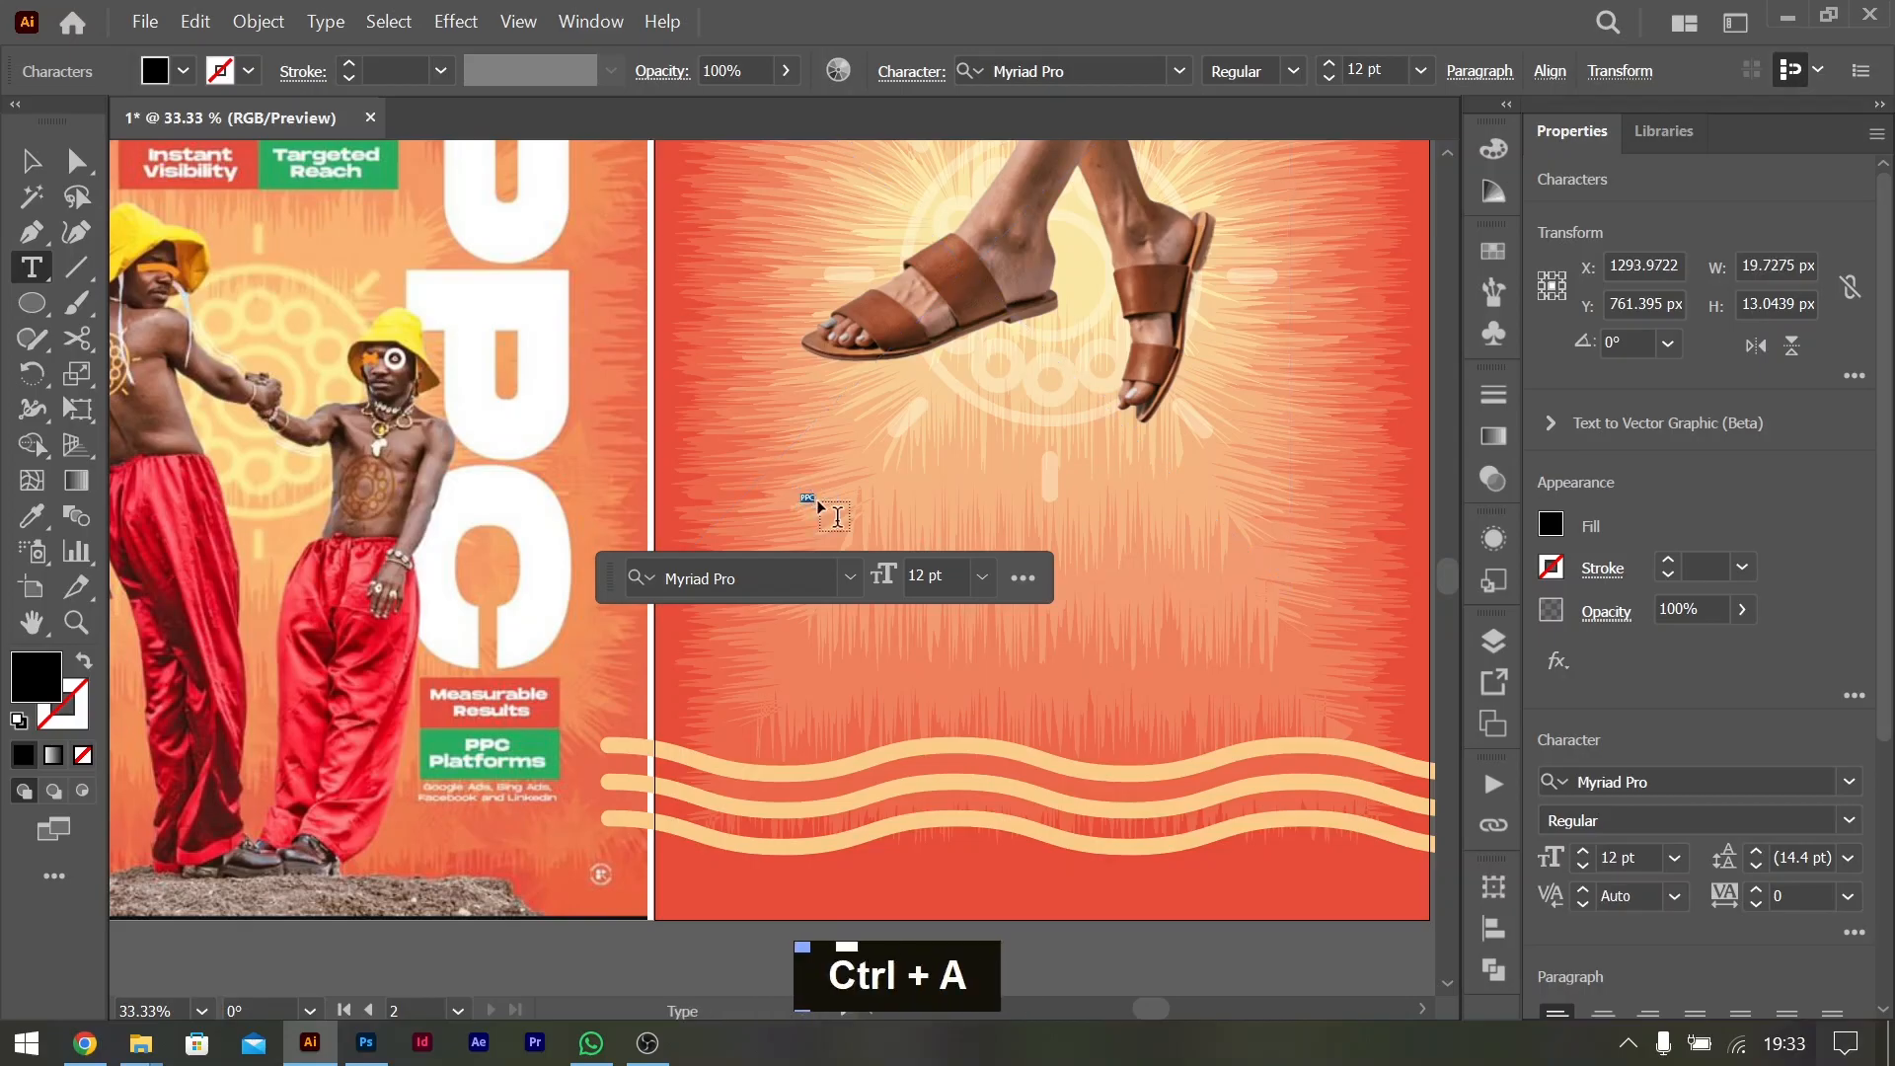
{"action": "left_click", "coordinate": [1852, 782]}
{"action": "left_click", "coordinate": [1768, 667]}
{"action": "left_click", "coordinate": [1784, 781]}
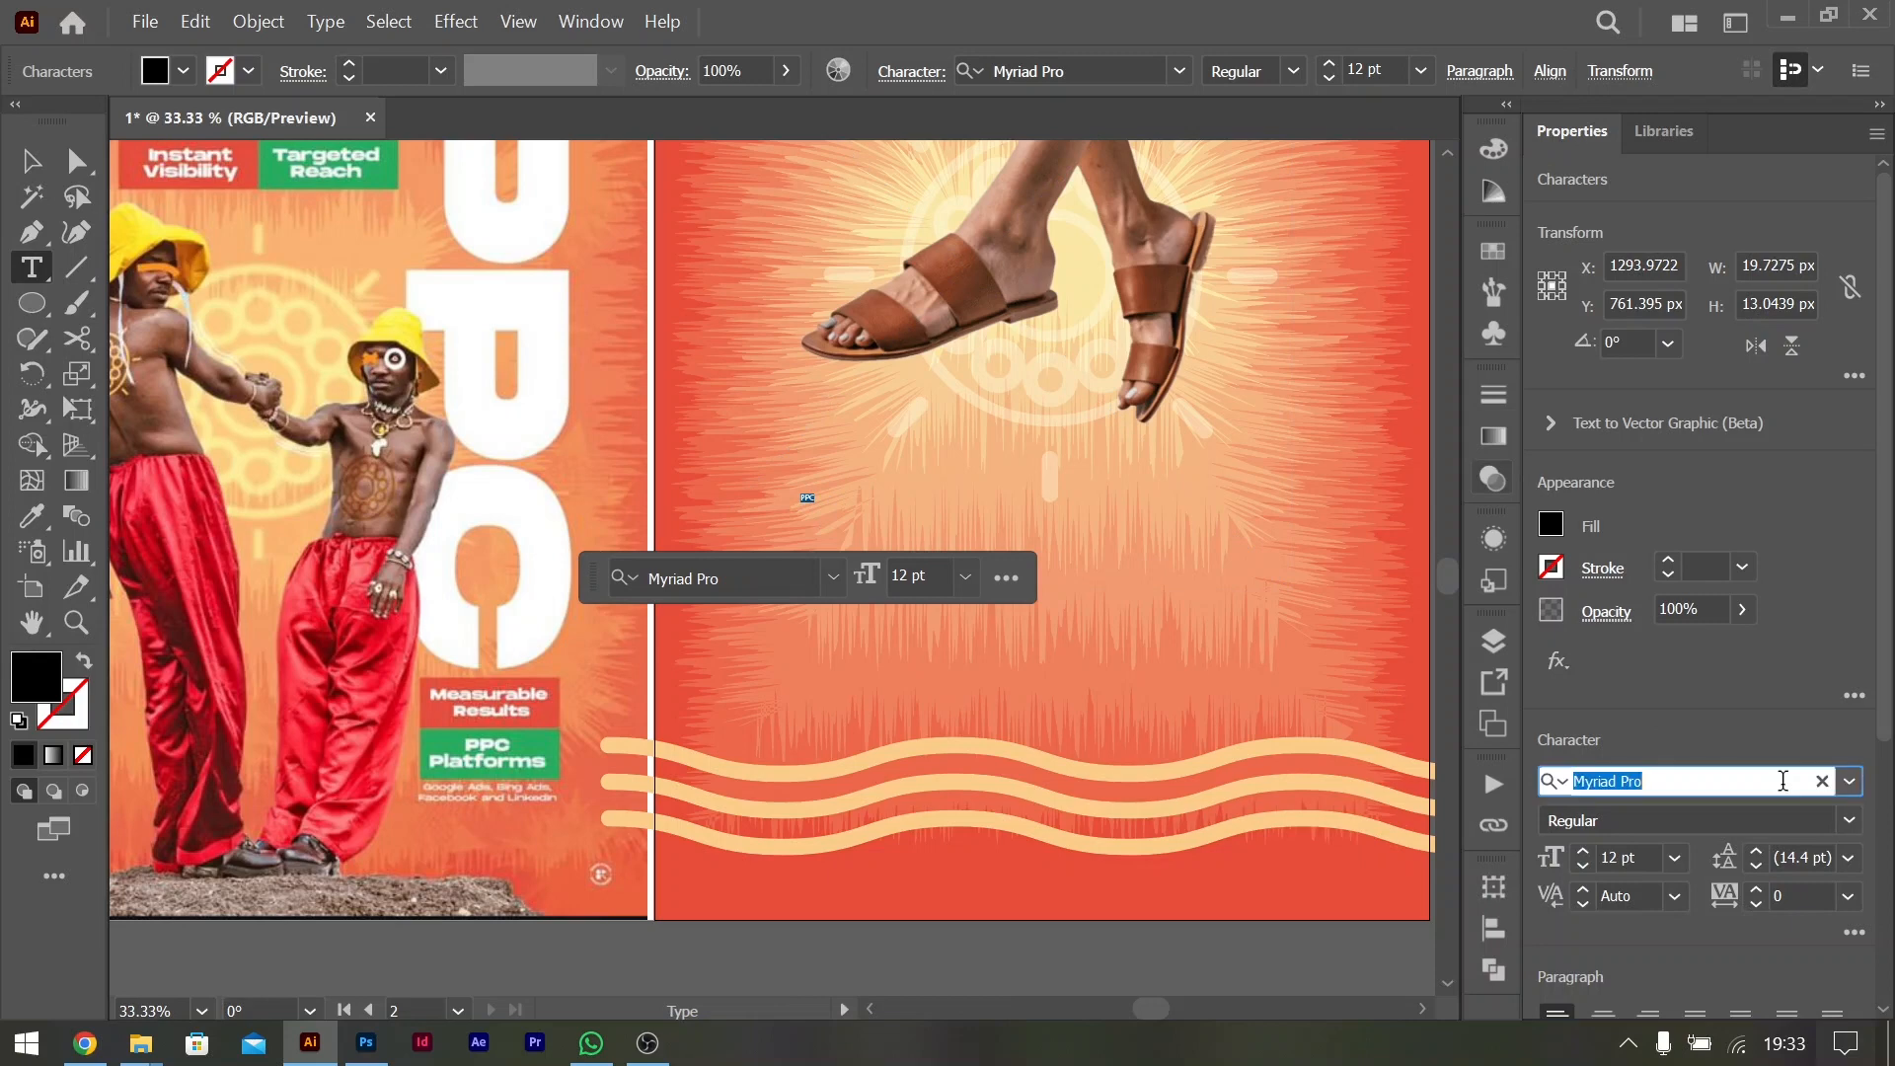
{"action": "type", "text": "MONU"}
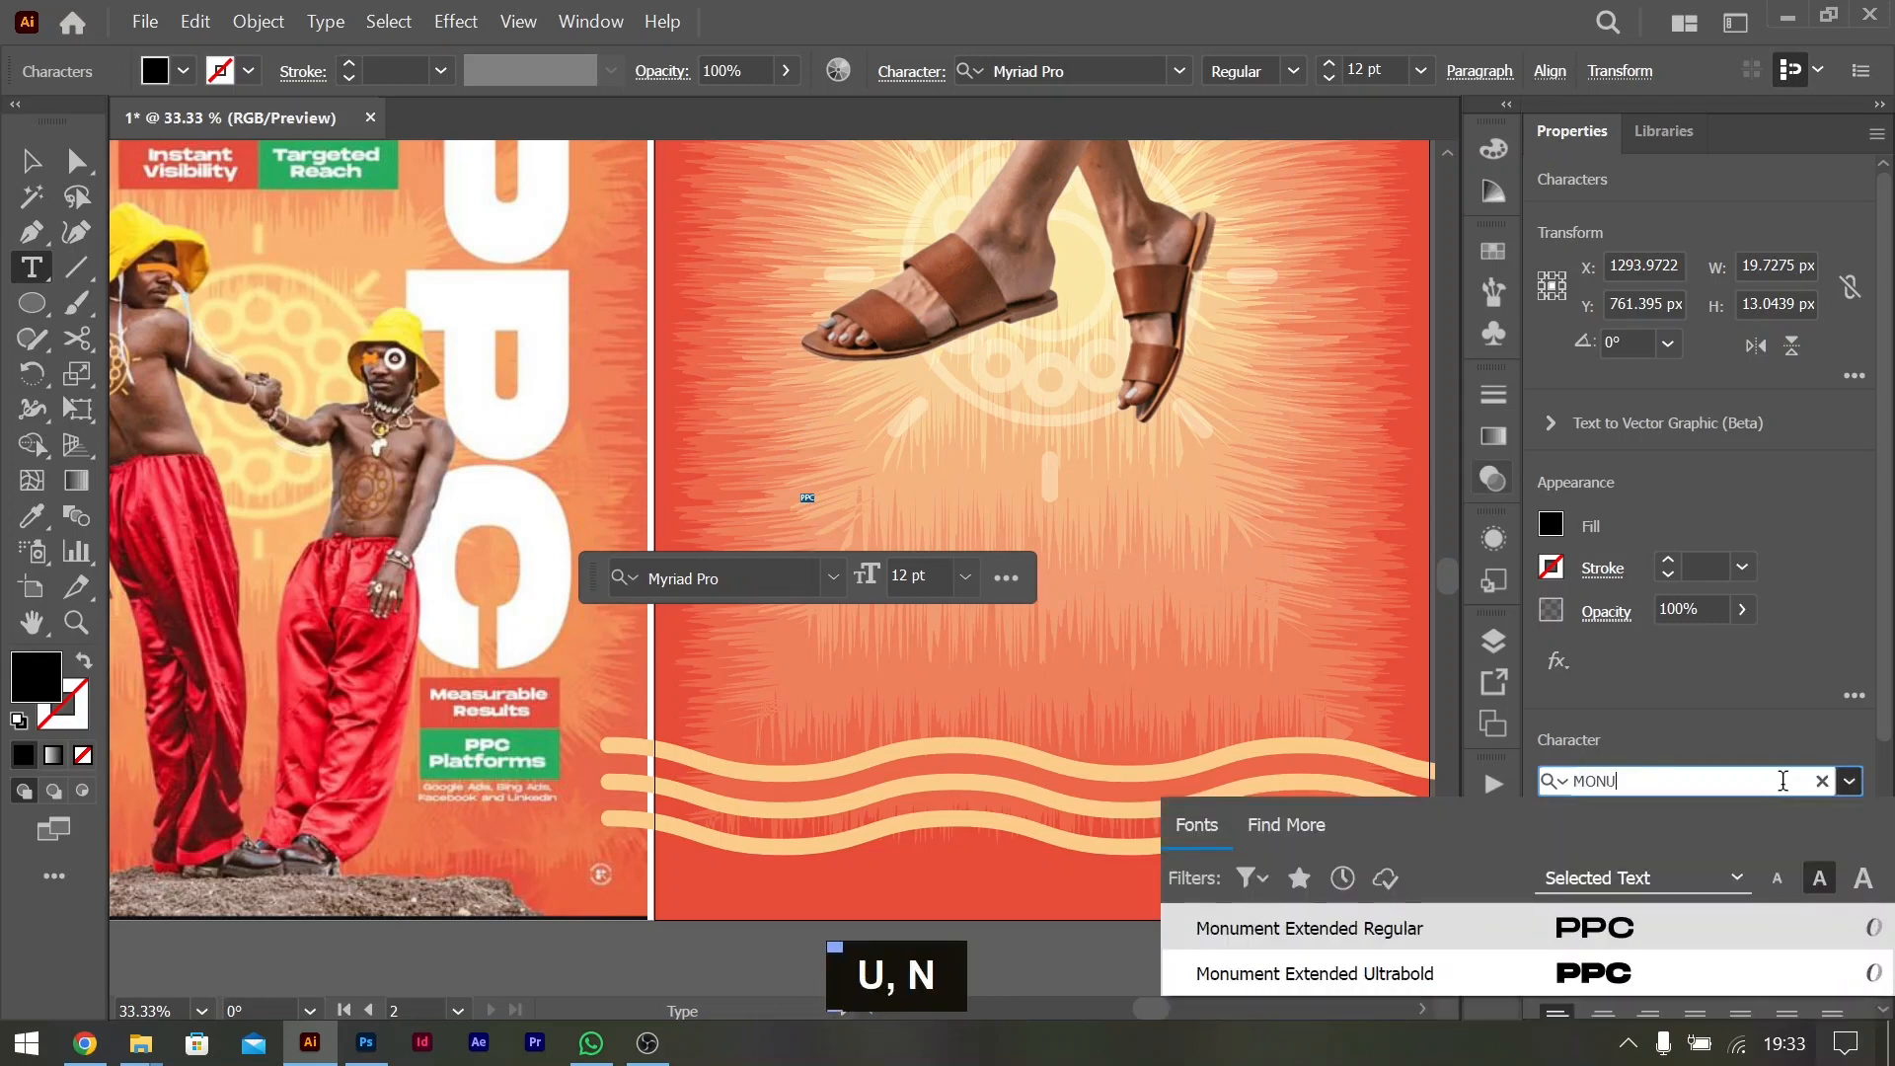
{"action": "left_click", "coordinate": [1682, 973]}
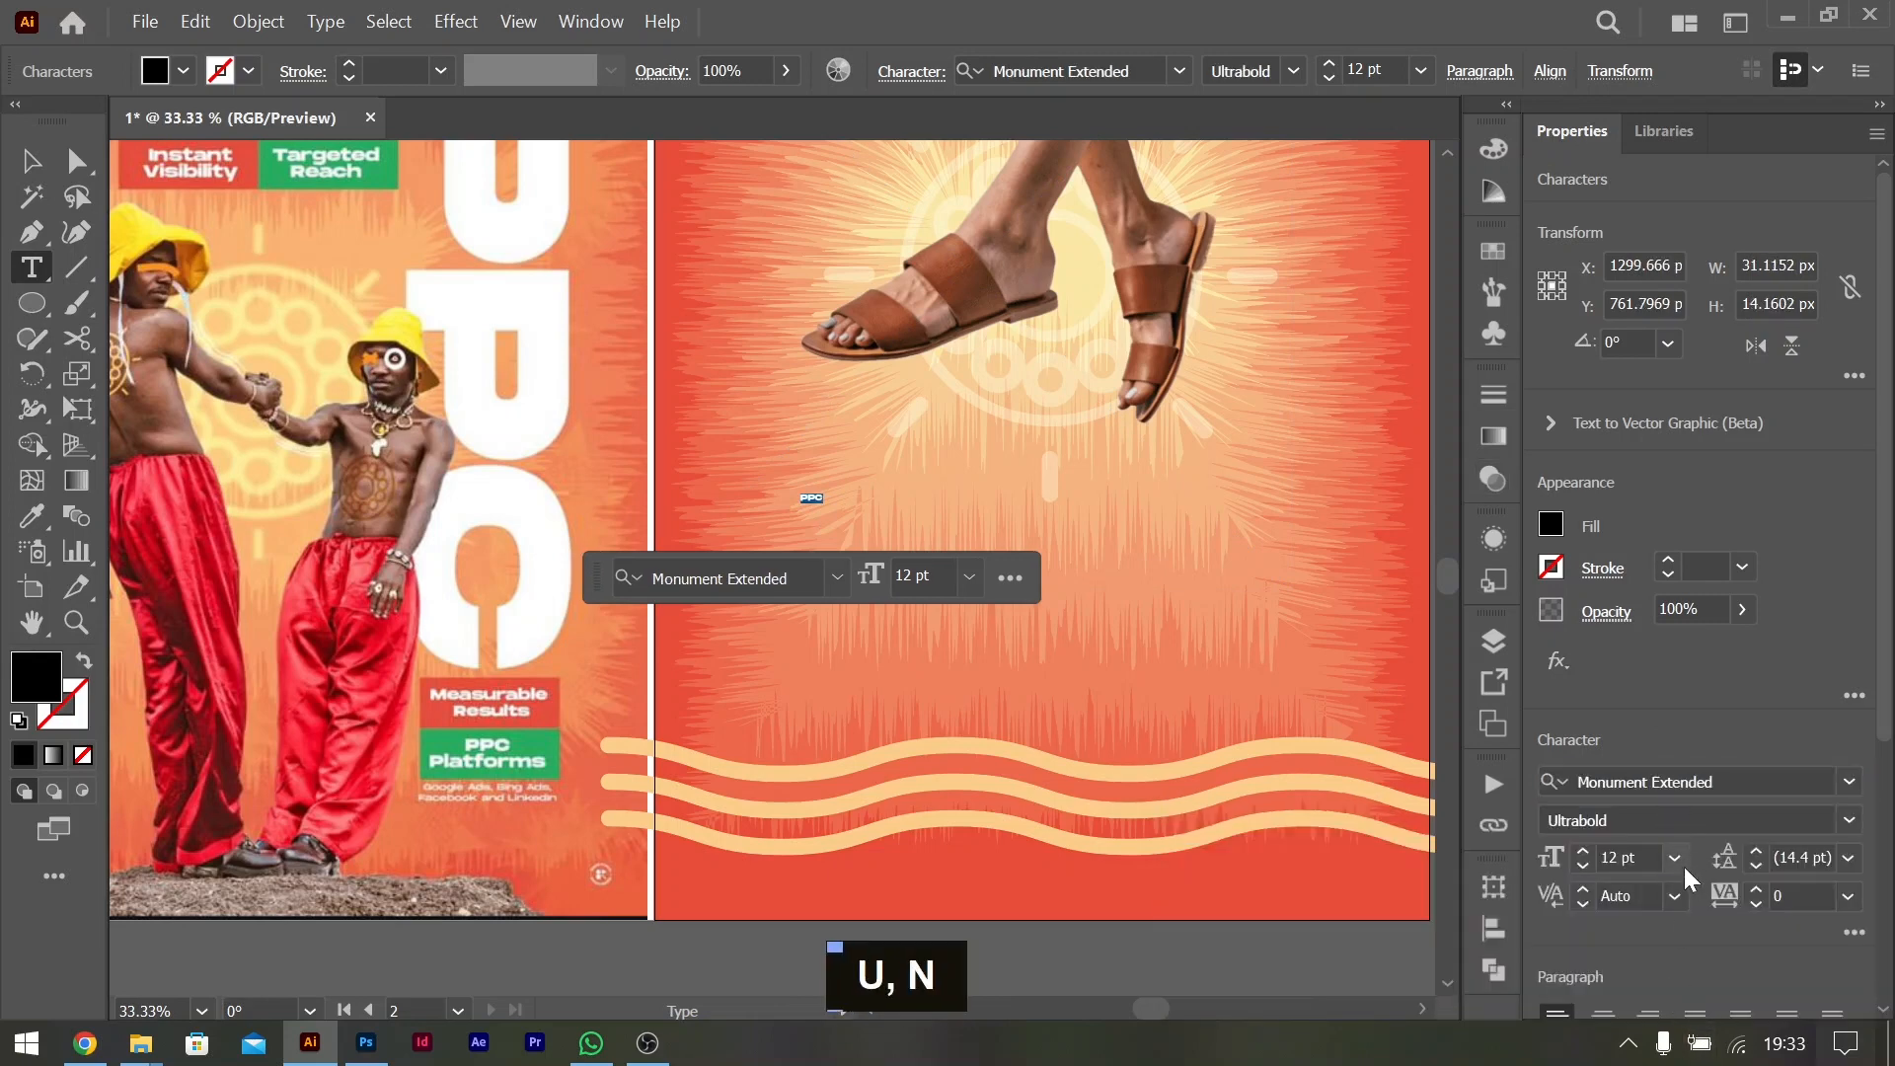
{"action": "left_click", "coordinate": [1675, 857]}
{"action": "left_click", "coordinate": [1721, 831]}
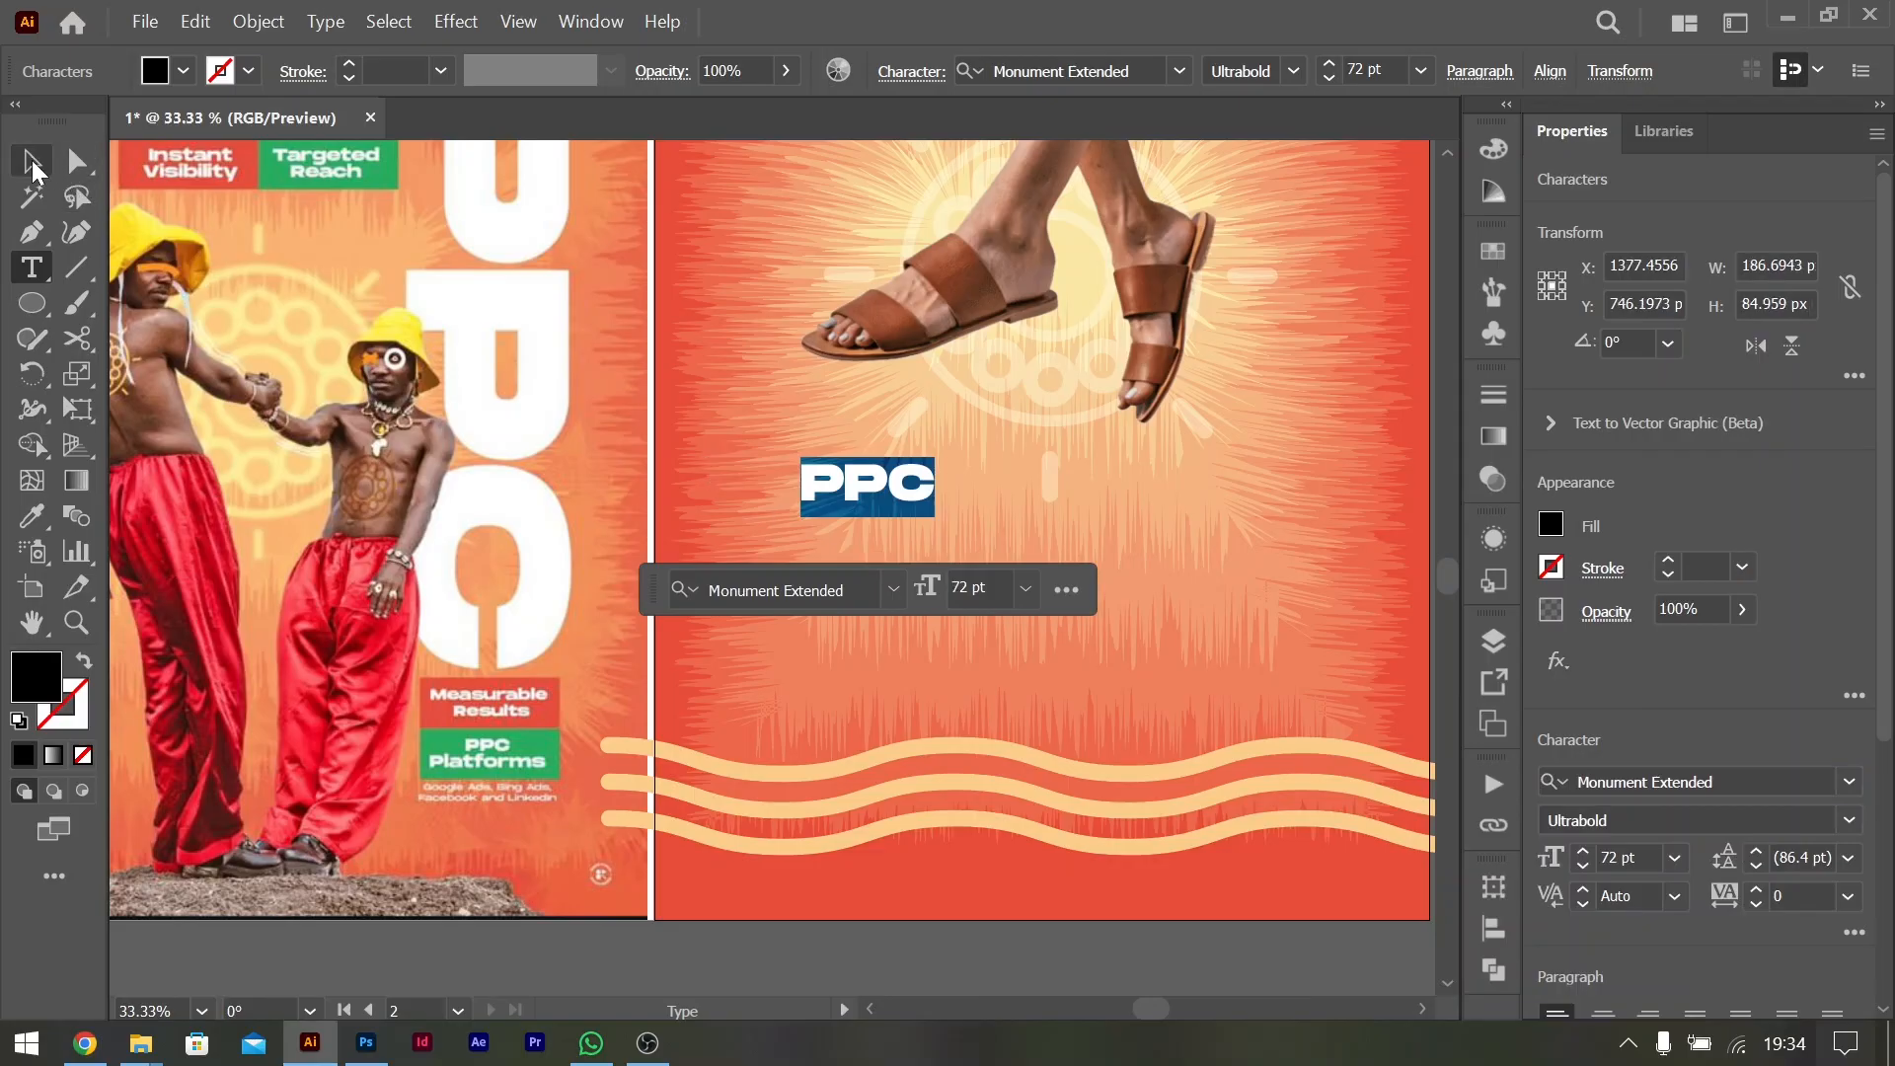
{"action": "left_click", "coordinate": [32, 161]}
{"action": "left_click_drag", "start_coordinate": [935, 517], "coordinate": [1252, 661]}
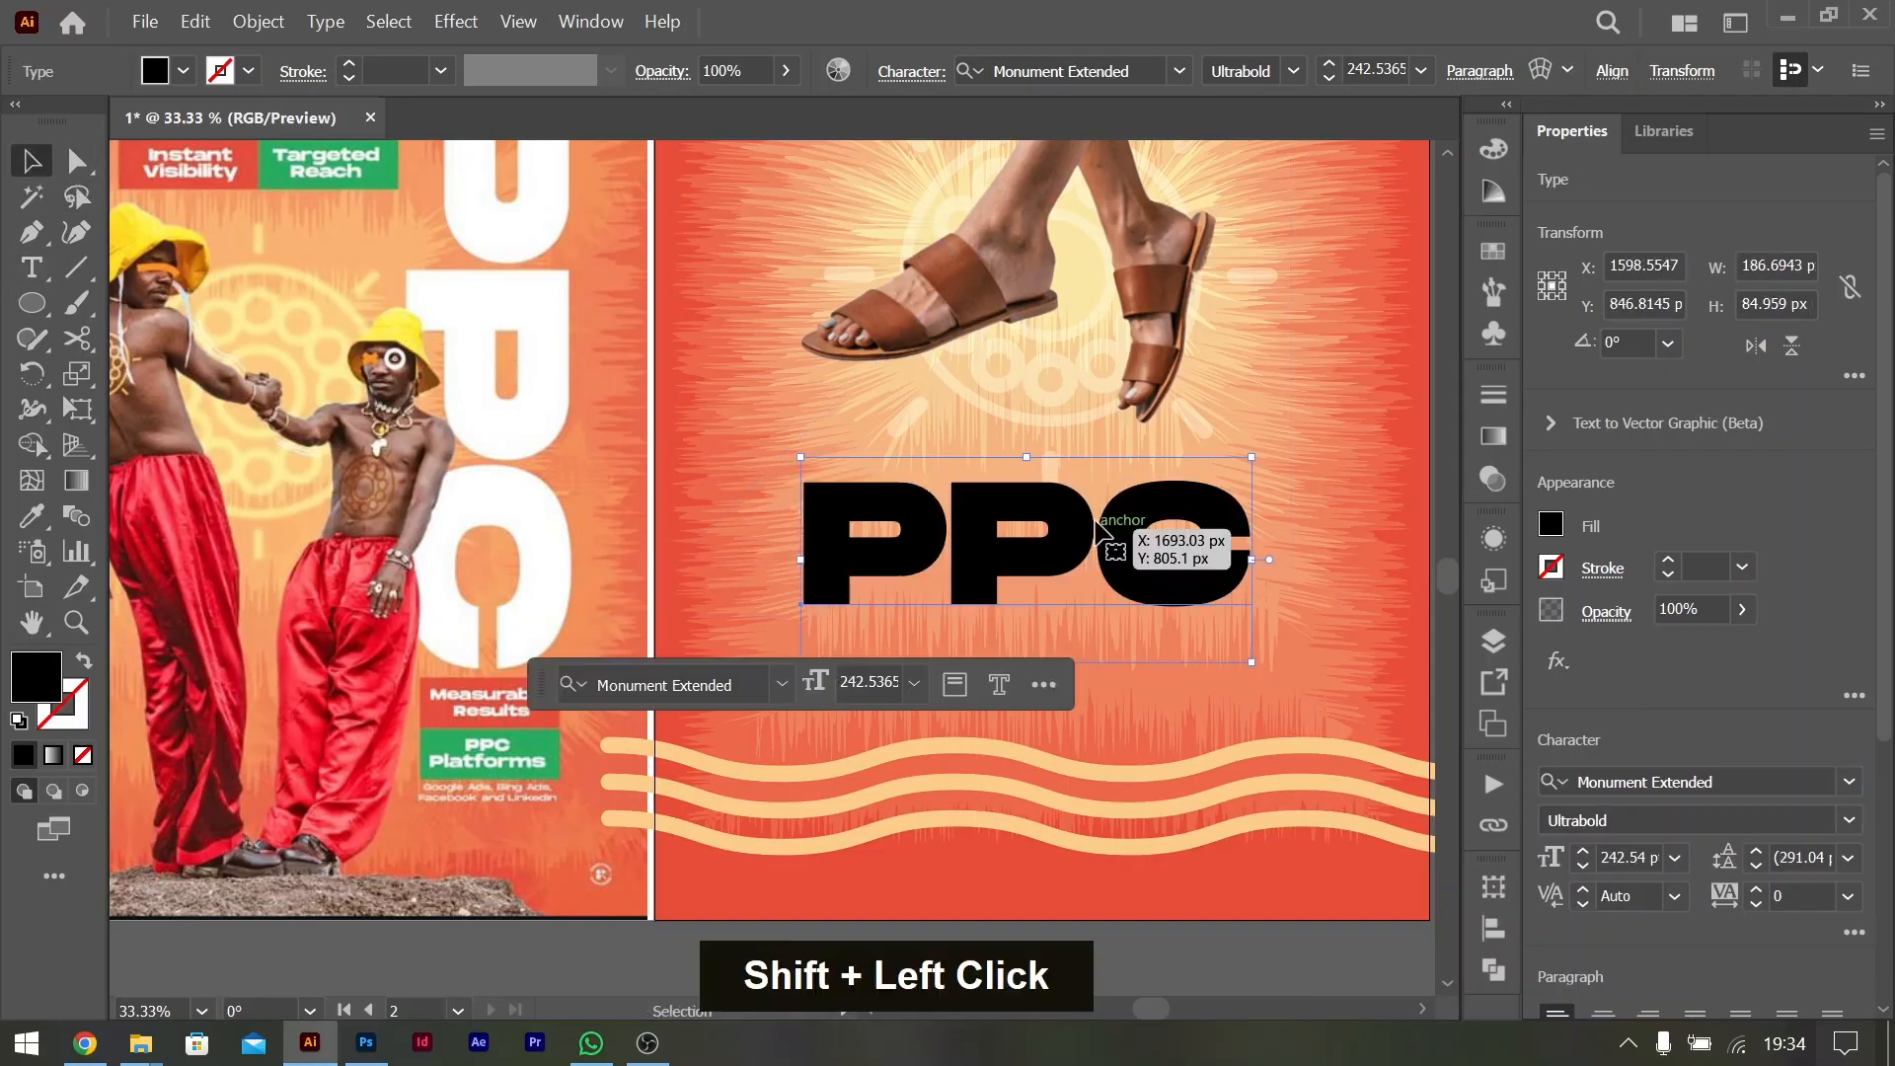
Replace the PPC wording with FOOT in capitals and leave text editing
{"action": "double_click", "coordinate": [1090, 533]}
{"action": "key", "text": "ctrl+a"}
{"action": "key", "text": "Caps_Lock"}
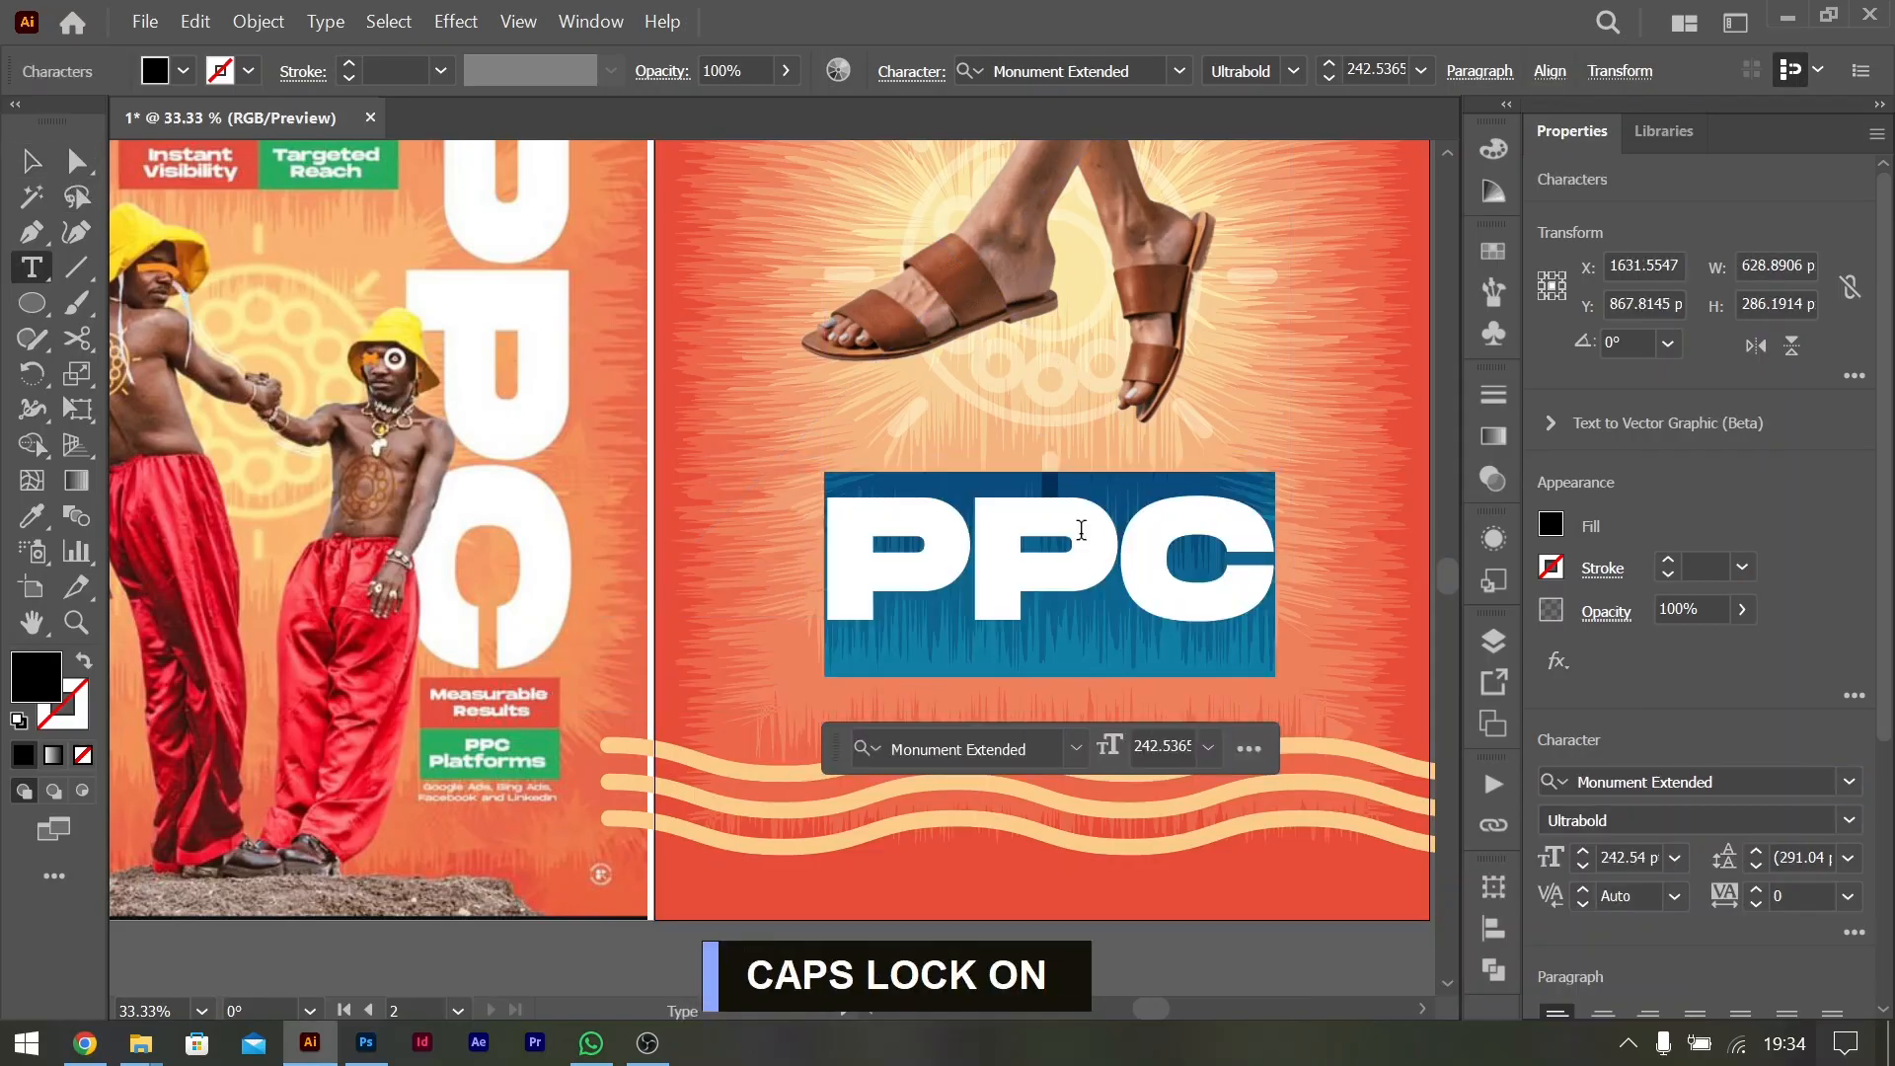
{"action": "type", "text": "FOOT"}
{"action": "key", "text": "ctrl+a"}
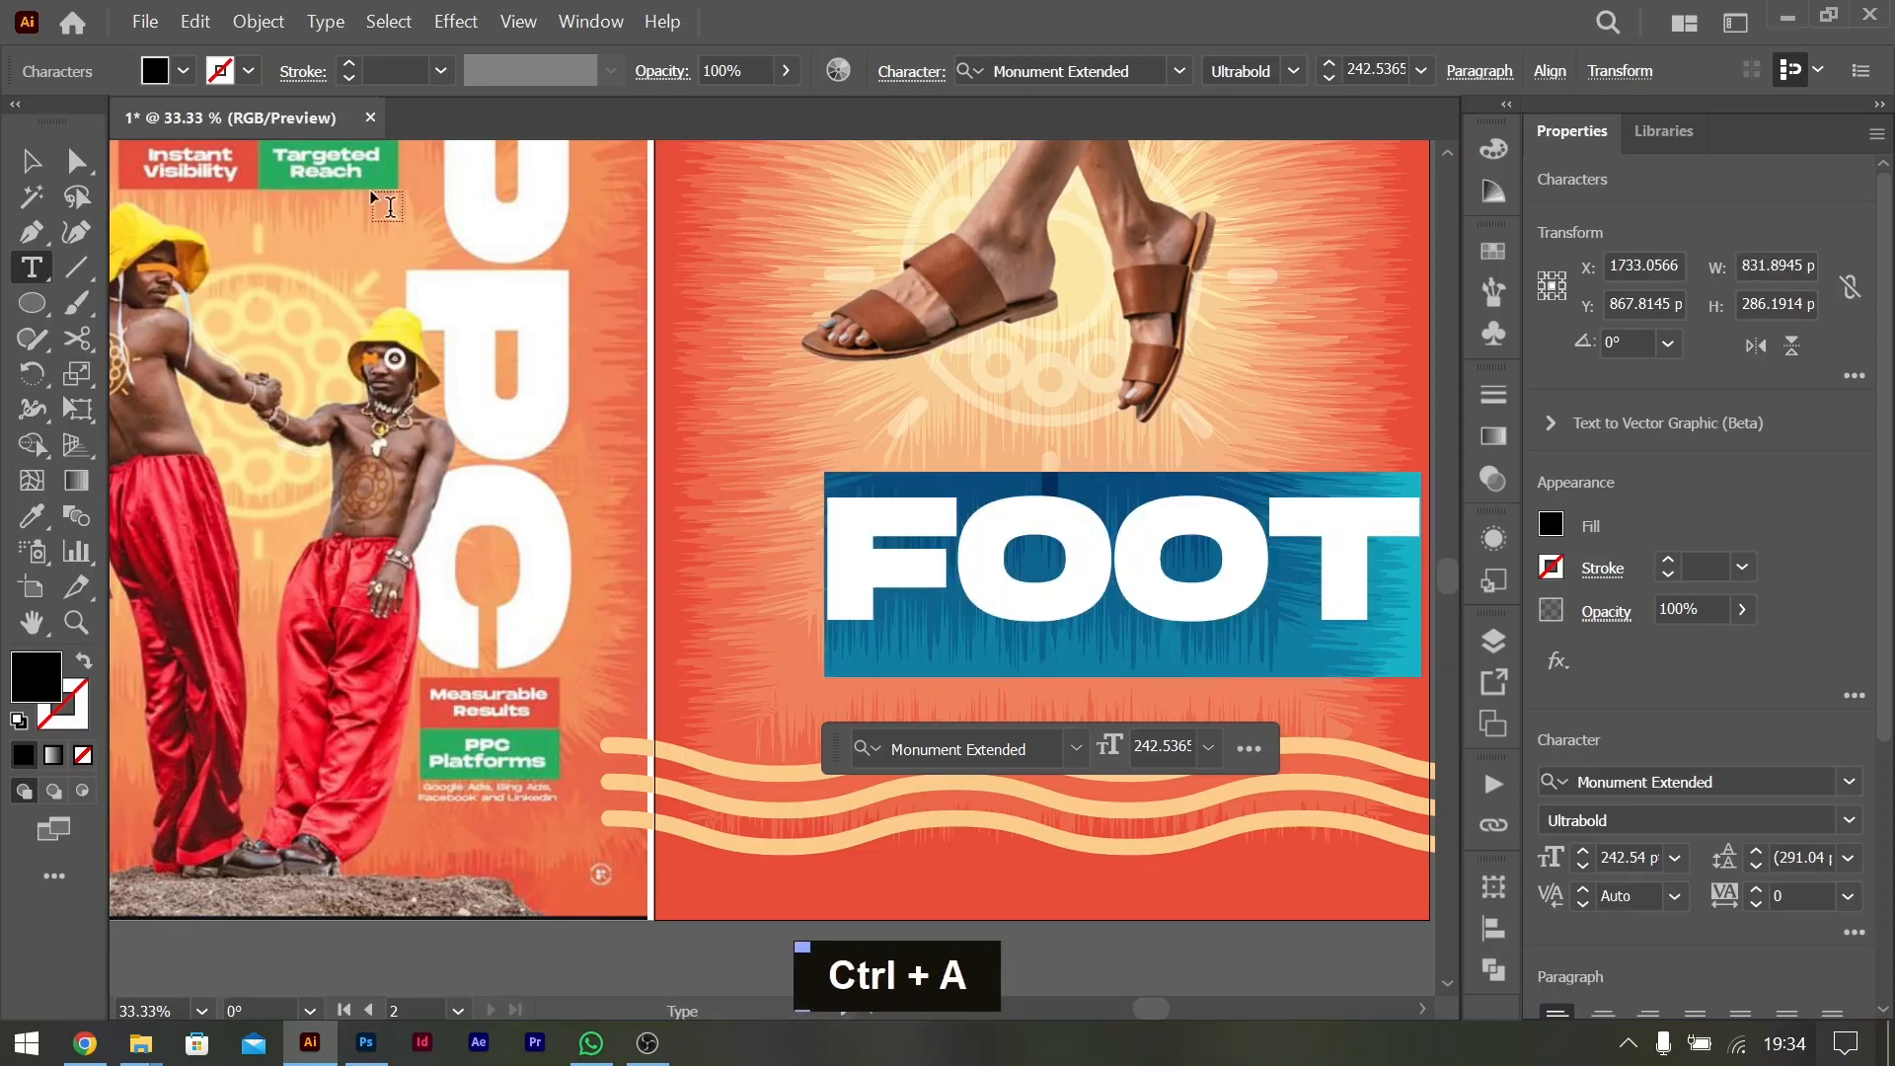
{"action": "left_click", "coordinate": [31, 161]}
Centre the FOOT text horizontally on the poster and scale it down to about 140 pt
{"action": "scroll", "coordinate": [936, 453], "scroll_direction": "right", "scroll_amount": 3}
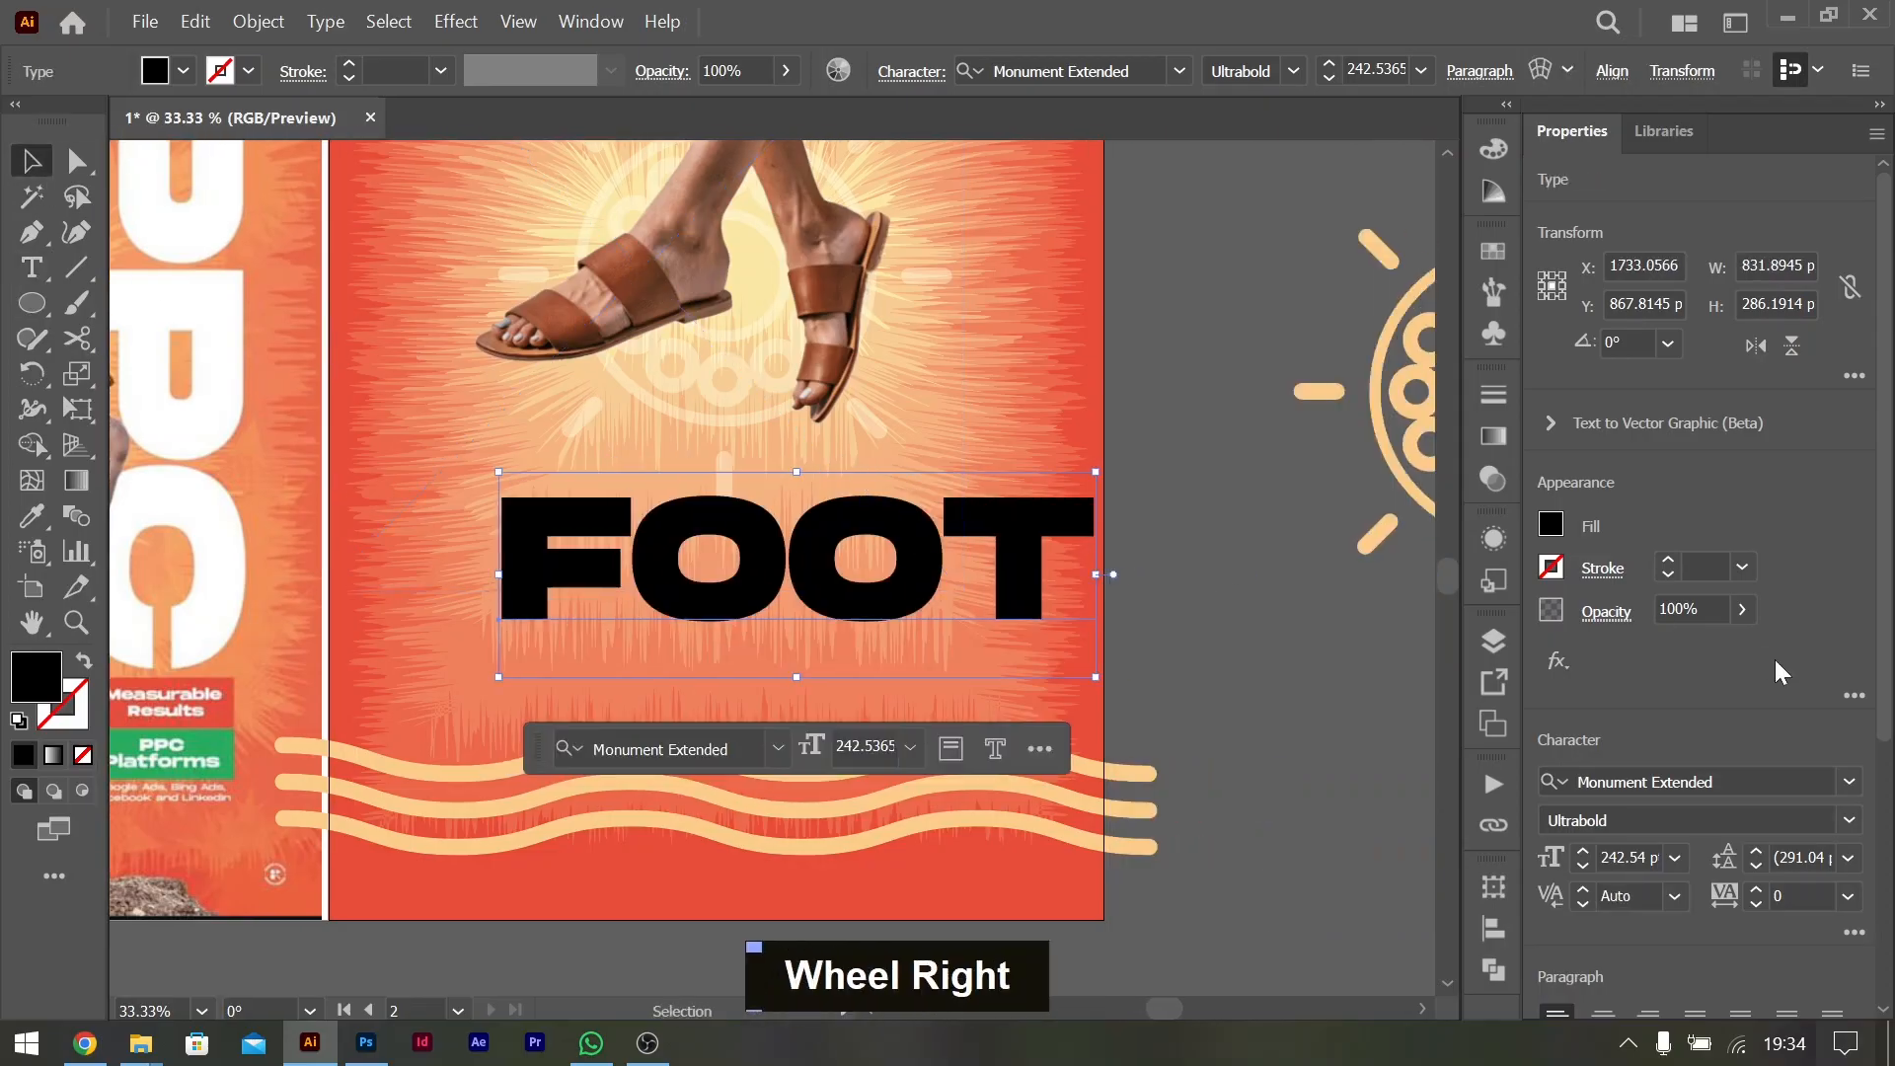
{"action": "double_click", "coordinate": [1885, 946]}
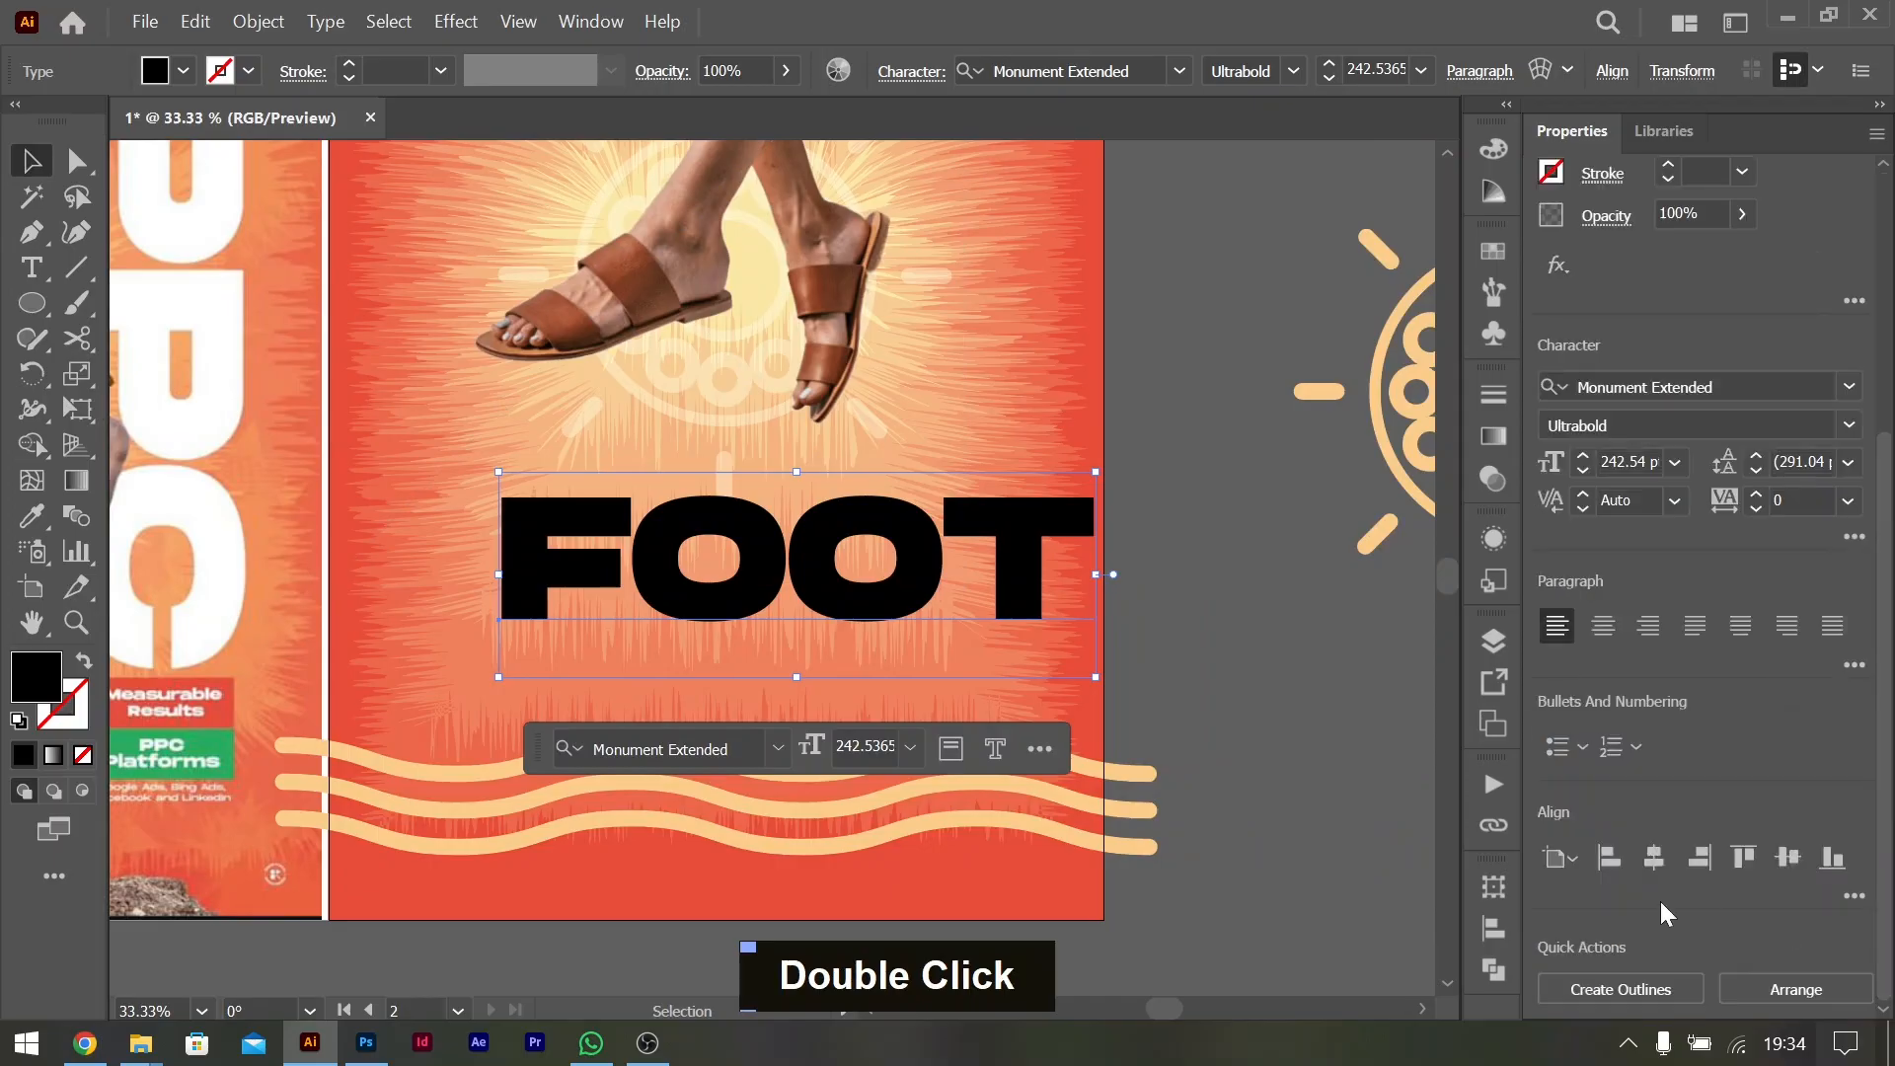
{"action": "left_click", "coordinate": [1655, 859]}
{"action": "left_click_drag", "start_coordinate": [1016, 574], "coordinate": [894, 578]}
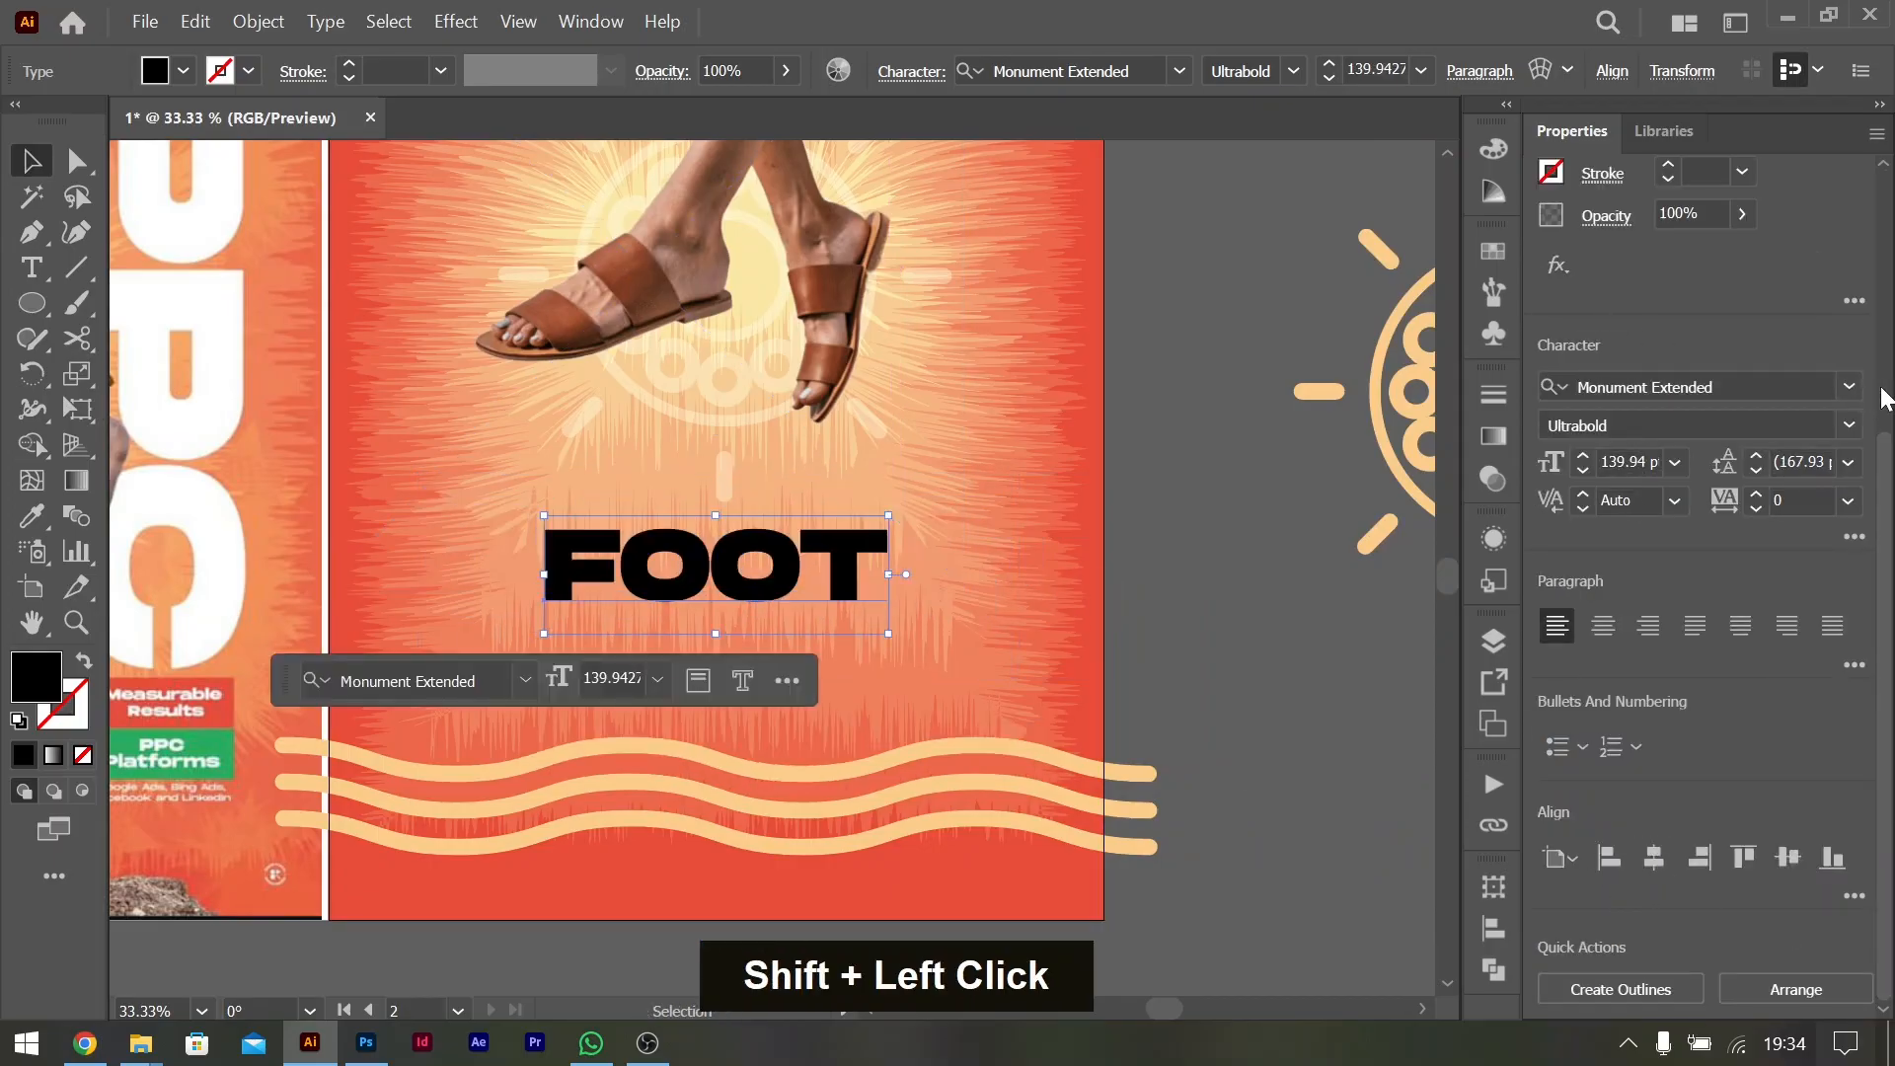
Fill the FOOT text with white and enlarge it from its centre to about 206 pt
{"action": "scroll", "coordinate": [1583, 378], "scroll_direction": "up", "scroll_amount": 5}
{"action": "left_click", "coordinate": [1553, 538], "text": "shift"}
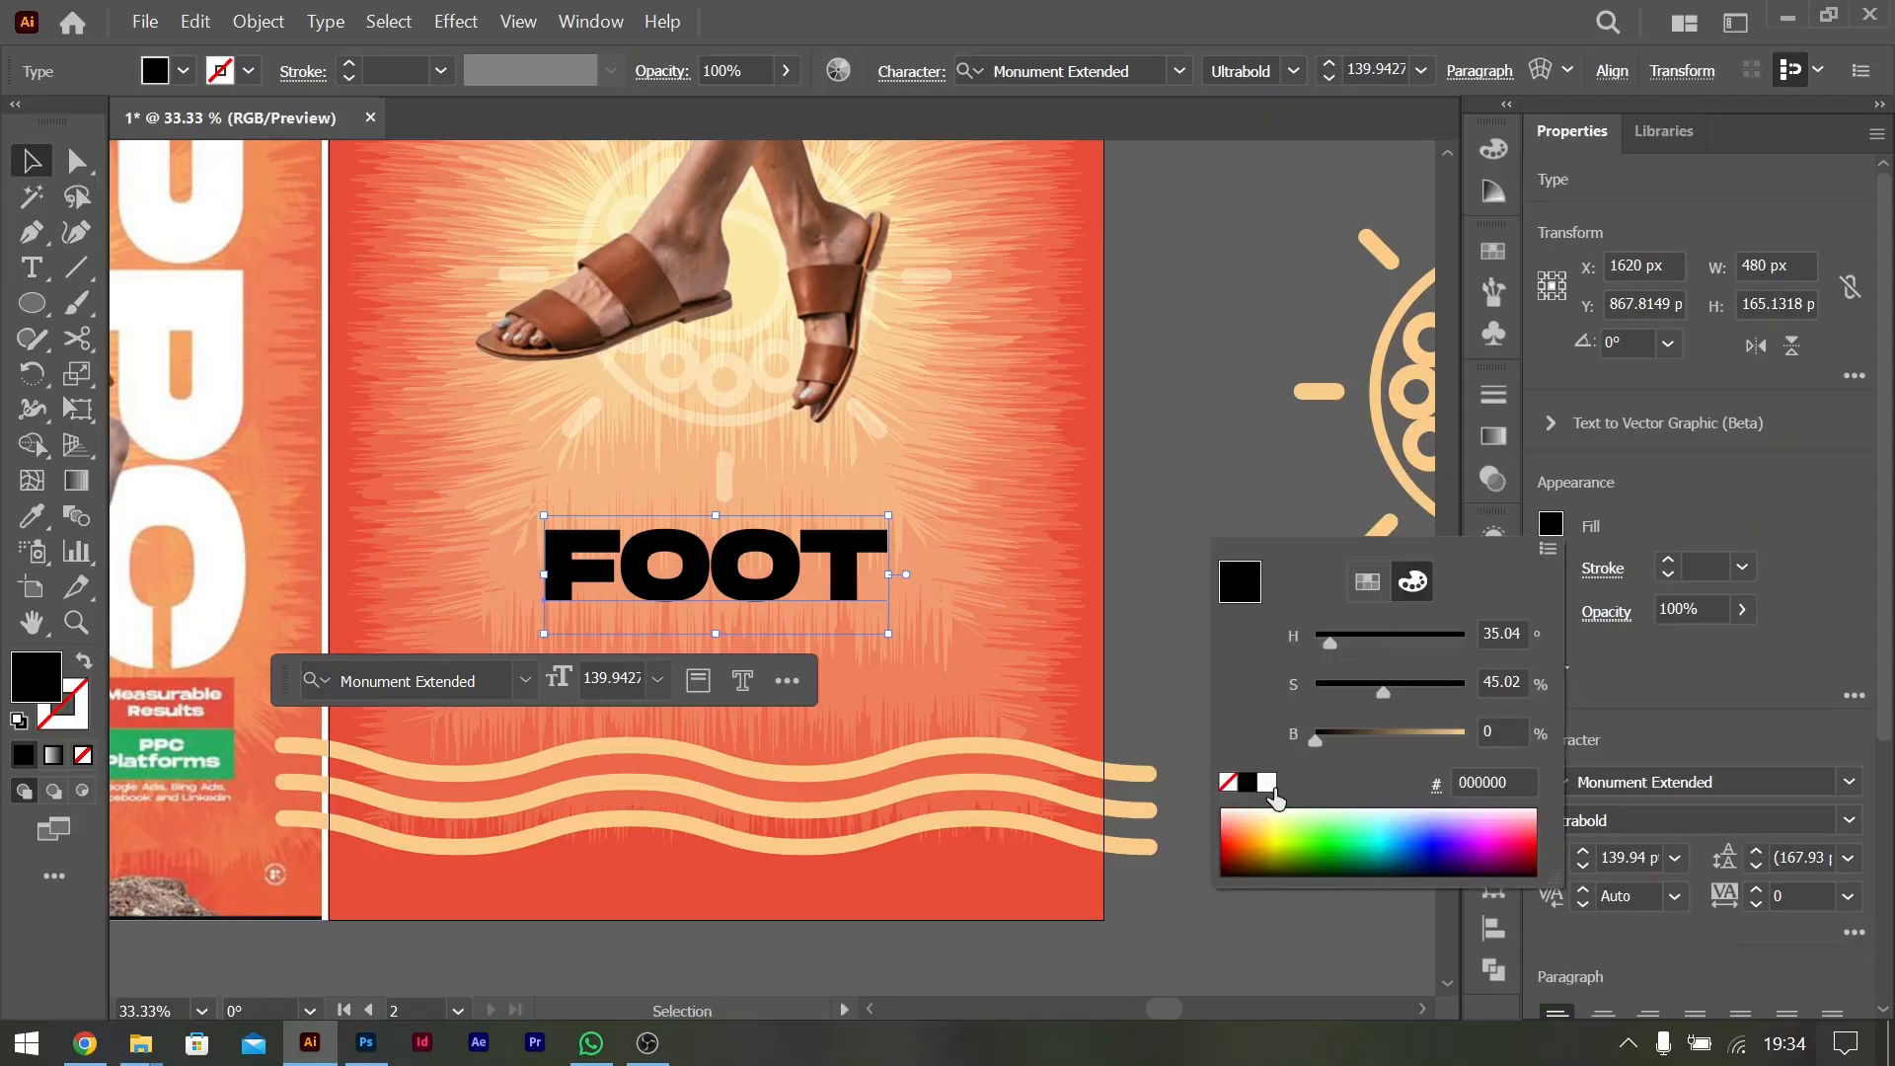
{"action": "left_click", "coordinate": [1268, 784]}
{"action": "left_click_drag", "start_coordinate": [888, 574], "coordinate": [974, 588]}
Duplicate the FOOT text 195 px straight below the original and change the copy's wording to "shoes"
{"action": "scroll", "coordinate": [1196, 606], "scroll_direction": "left", "scroll_amount": 1}
{"action": "scroll", "coordinate": [1195, 602], "scroll_direction": "left", "scroll_amount": 8}
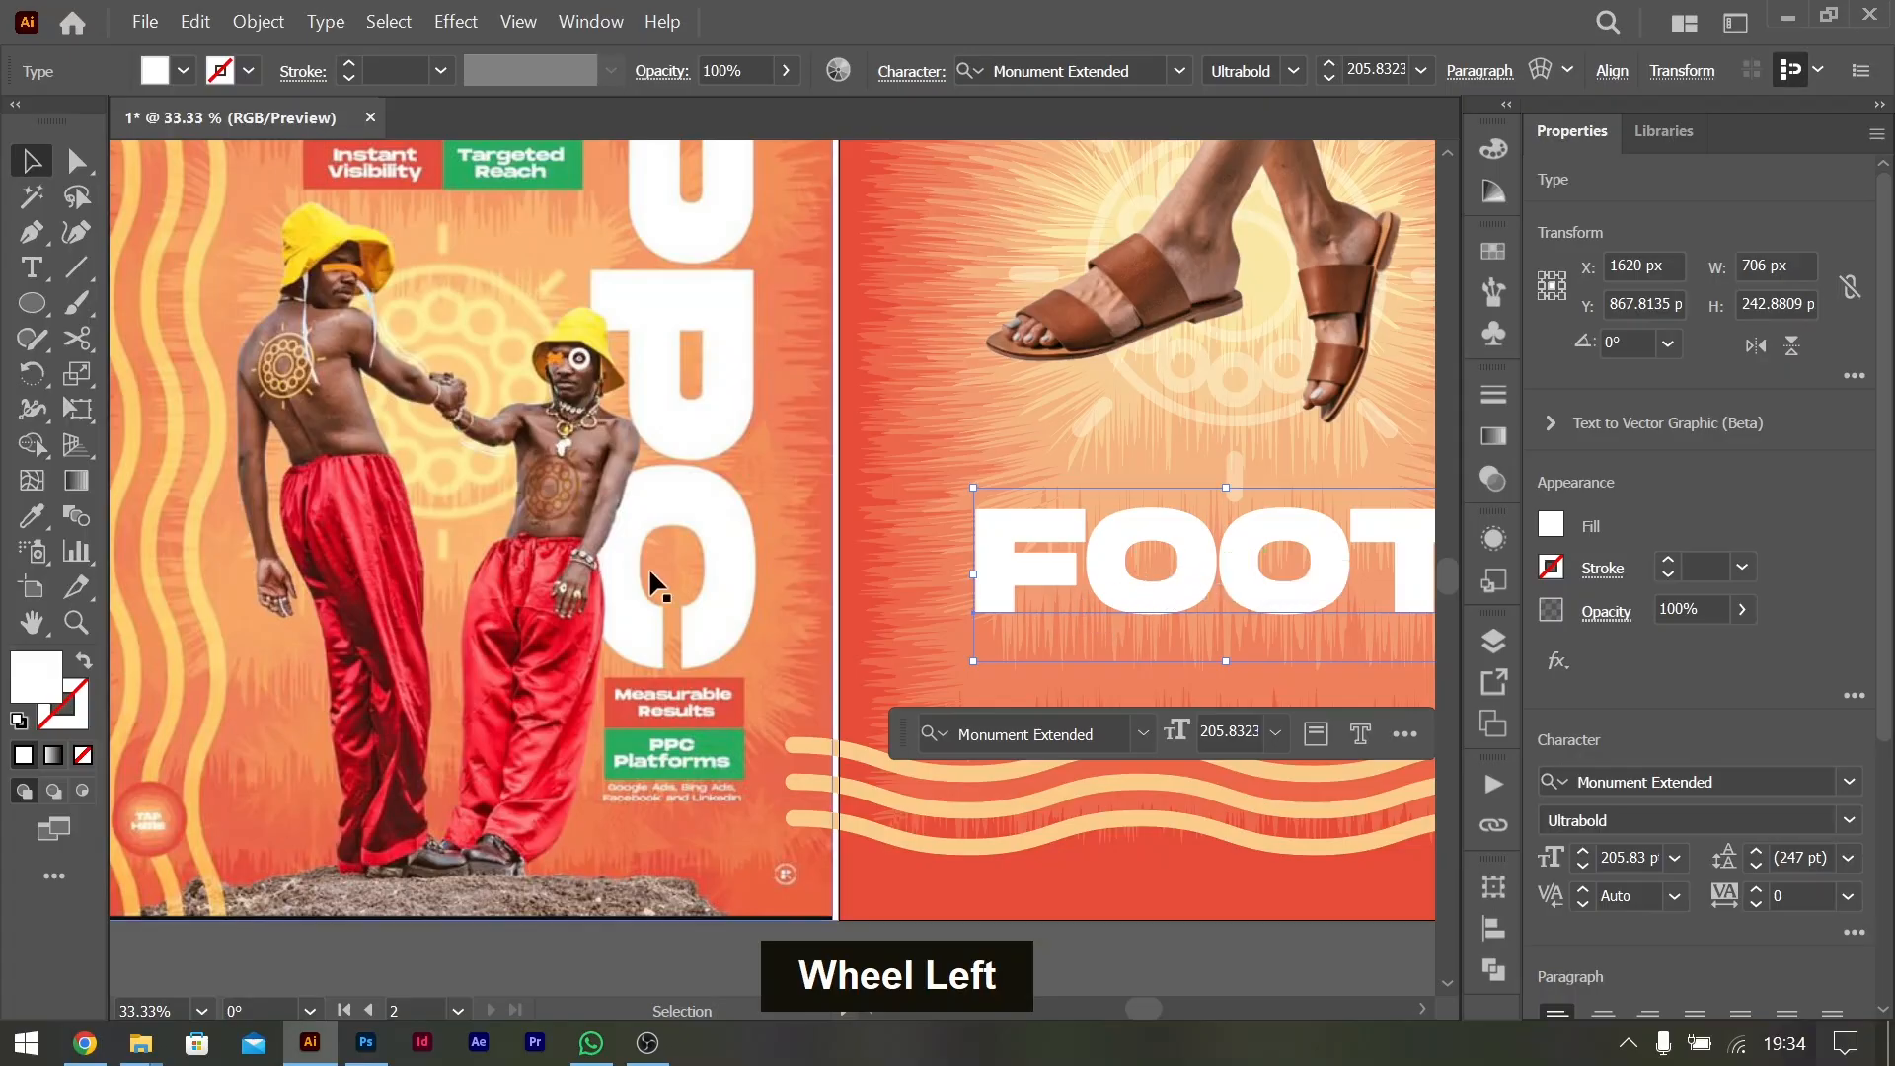
{"action": "scroll", "coordinate": [650, 582], "scroll_direction": "up", "scroll_amount": 5}
{"action": "scroll", "coordinate": [651, 574], "scroll_direction": "down", "scroll_amount": 10}
{"action": "scroll", "coordinate": [655, 583], "scroll_direction": "right", "scroll_amount": 6}
{"action": "left_click_drag", "start_coordinate": [962, 385], "coordinate": [963, 508]}
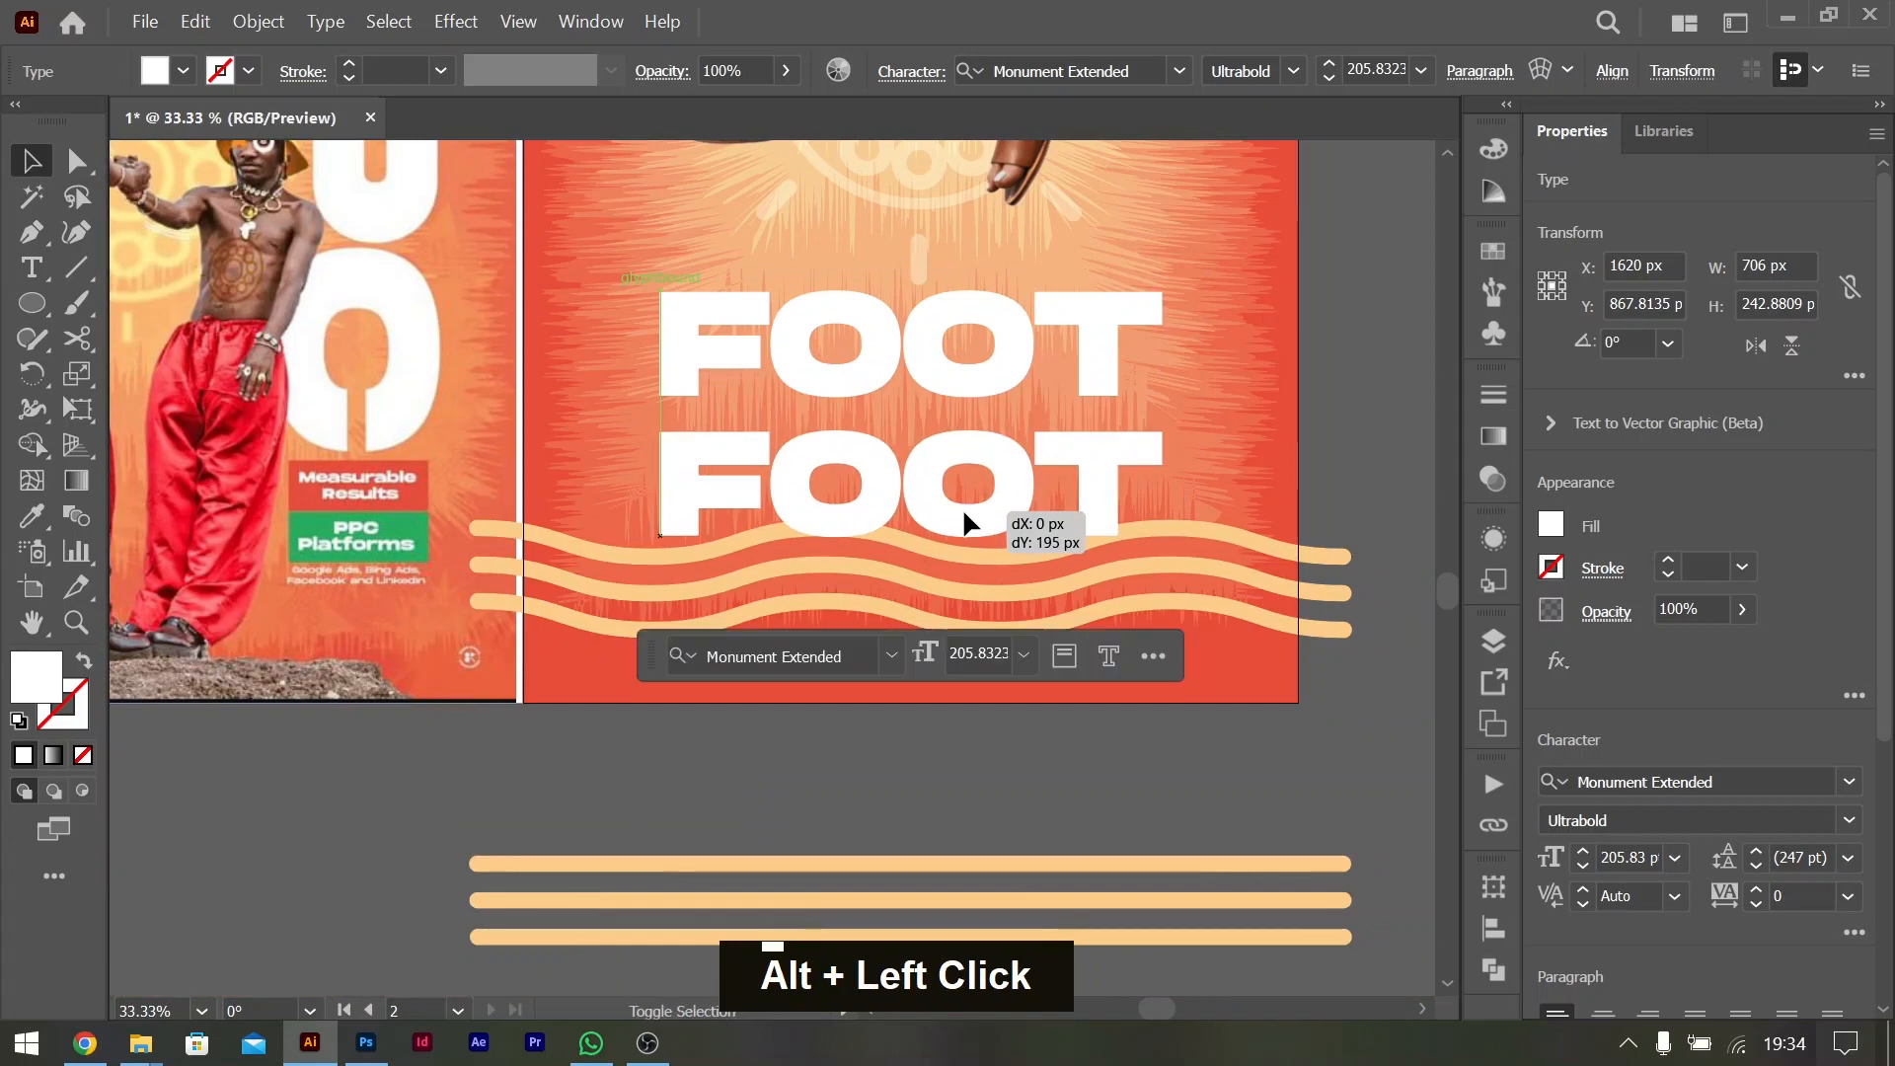
{"action": "double_click", "coordinate": [963, 508]}
{"action": "key", "text": "ctrl+a"}
{"action": "key", "text": "Caps_Lock"}
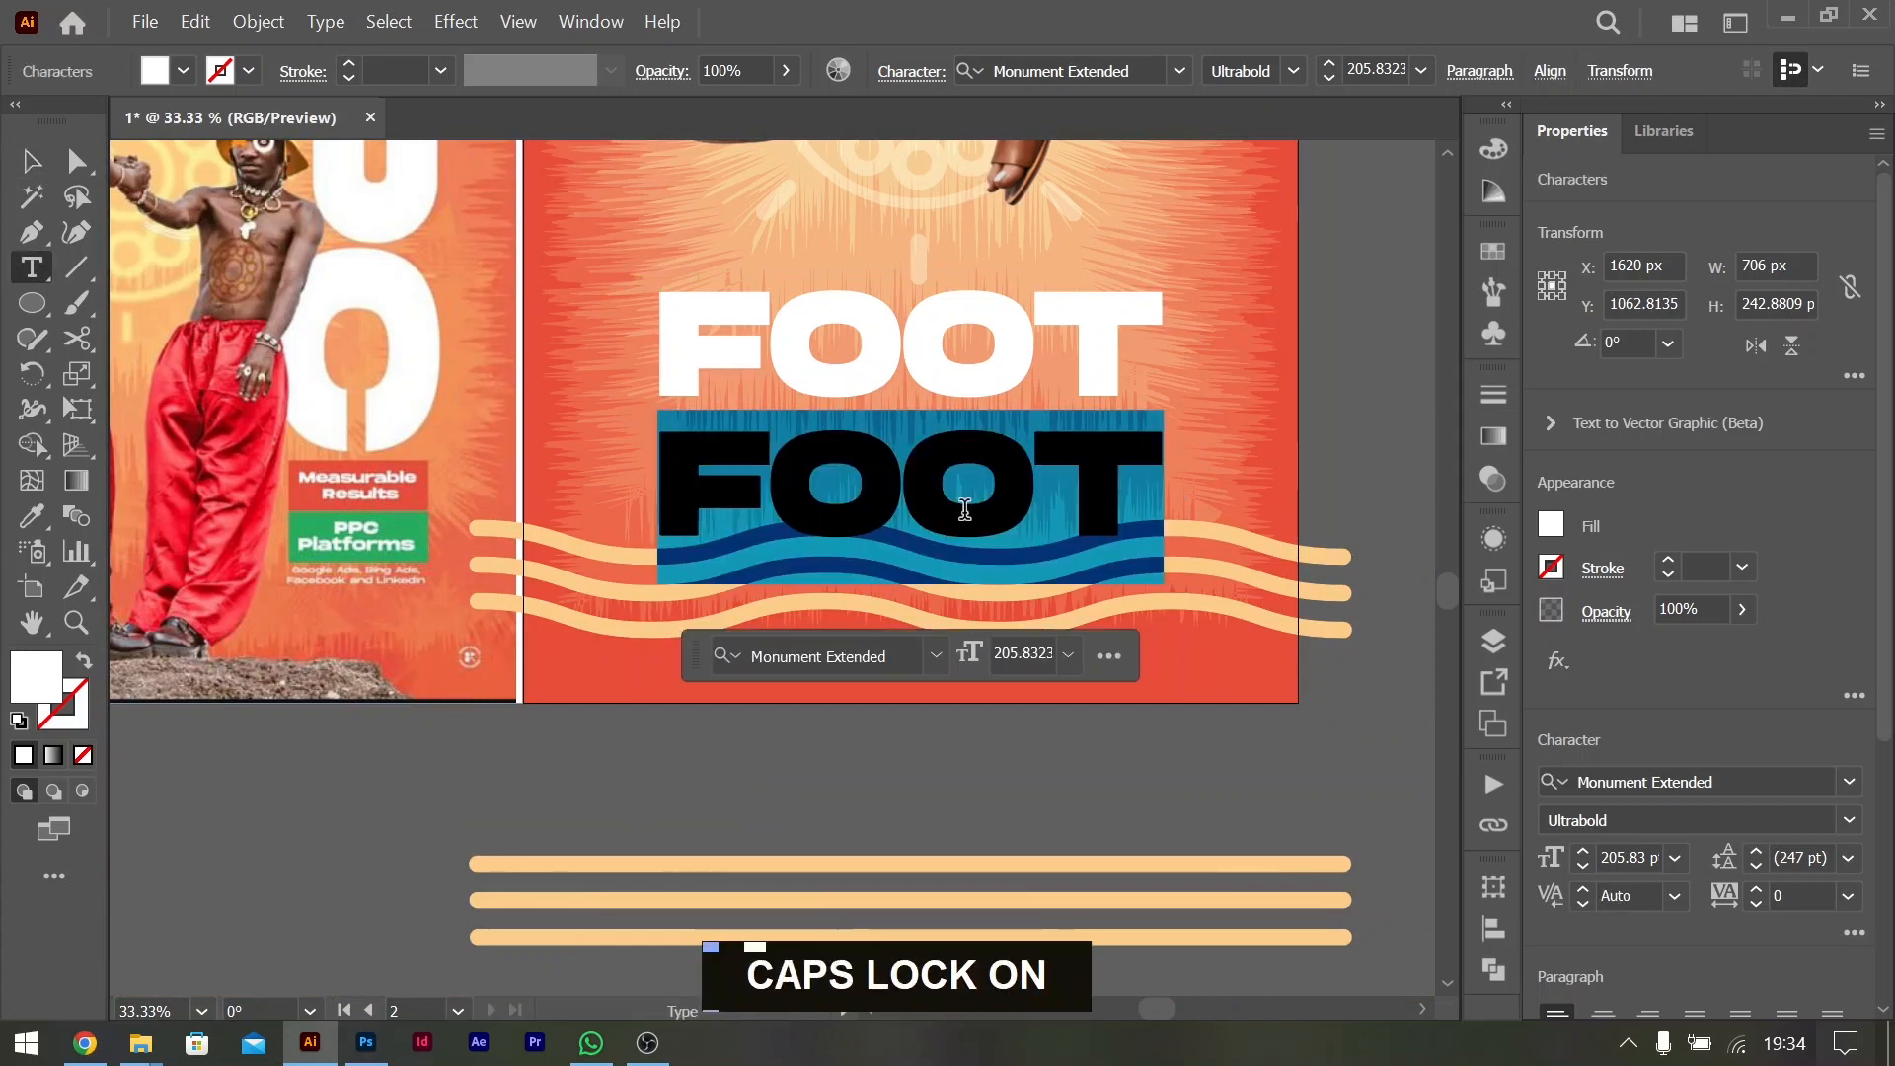
{"action": "key", "text": "Caps_Lock"}
{"action": "type", "text": "shoes"}
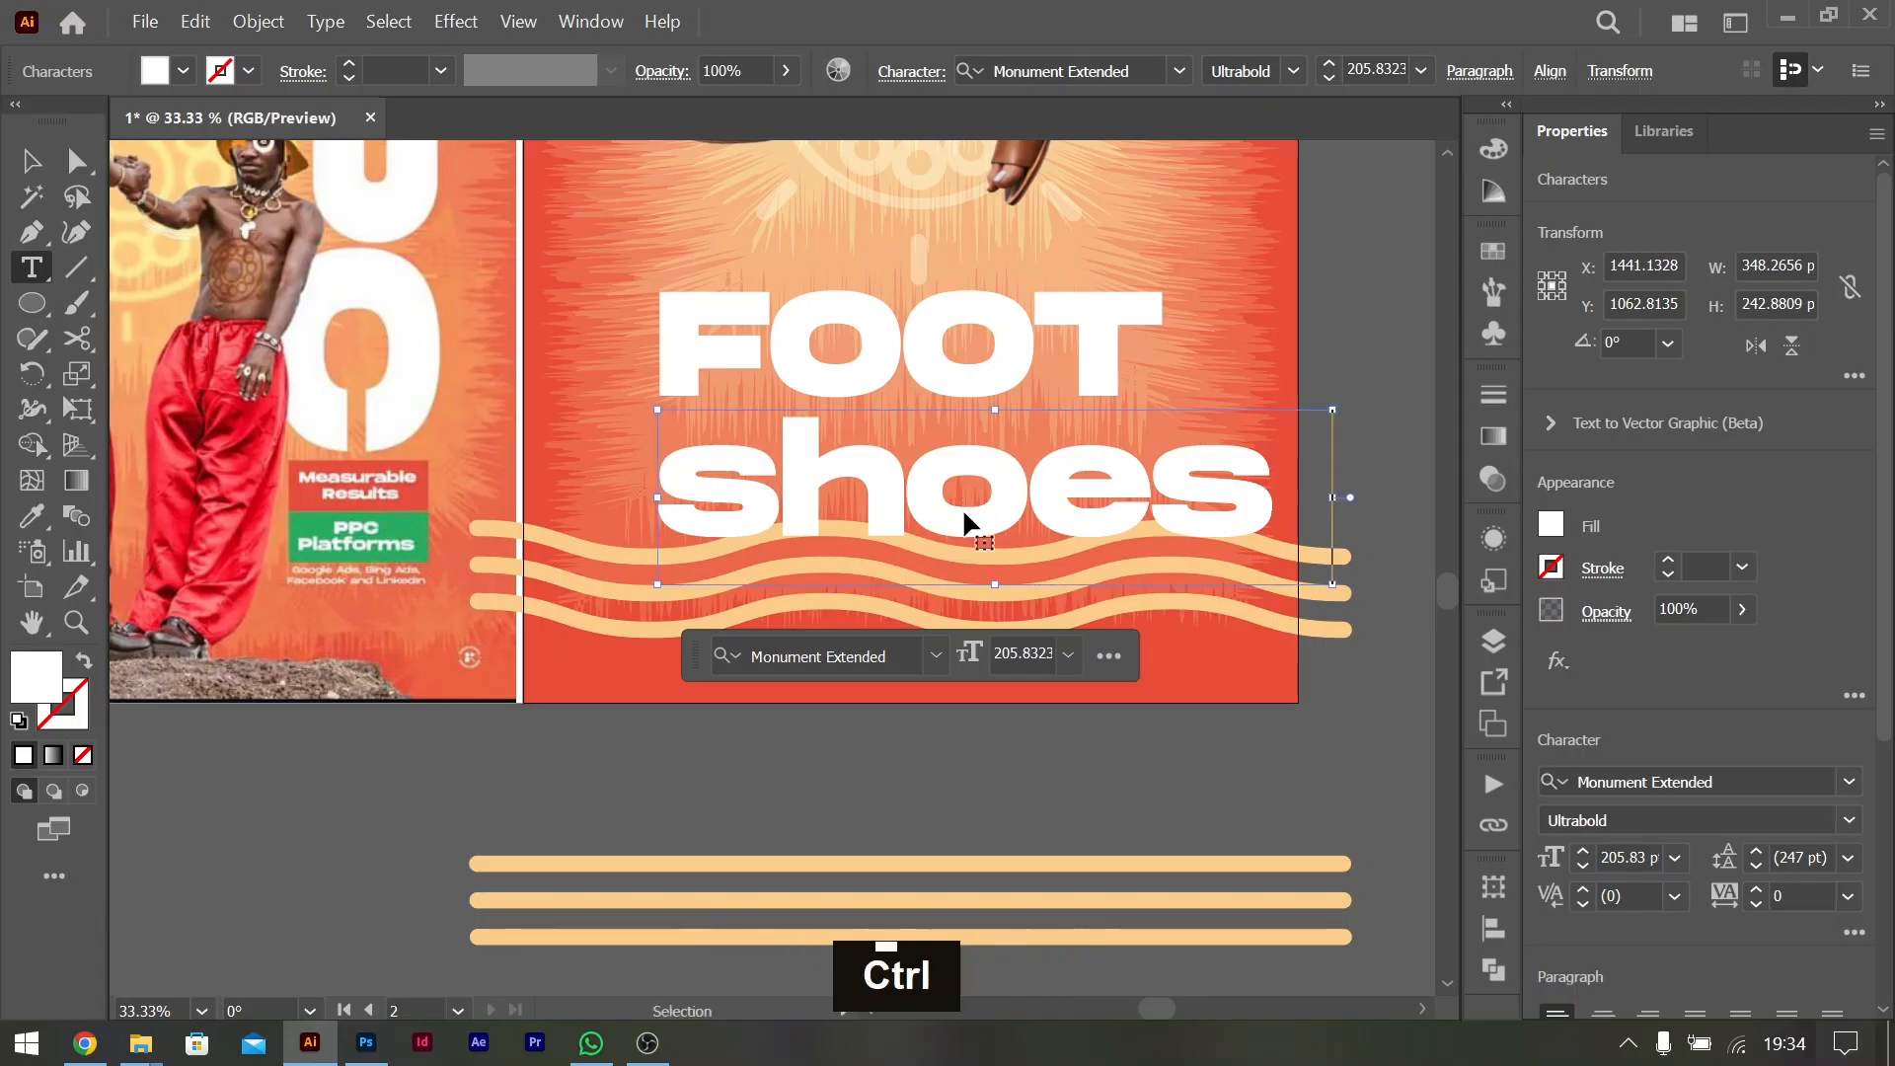
Retype the second text line as "shoes meant"
{"action": "key", "text": "ctrl+a"}
{"action": "key", "text": "Caps_Lock"}
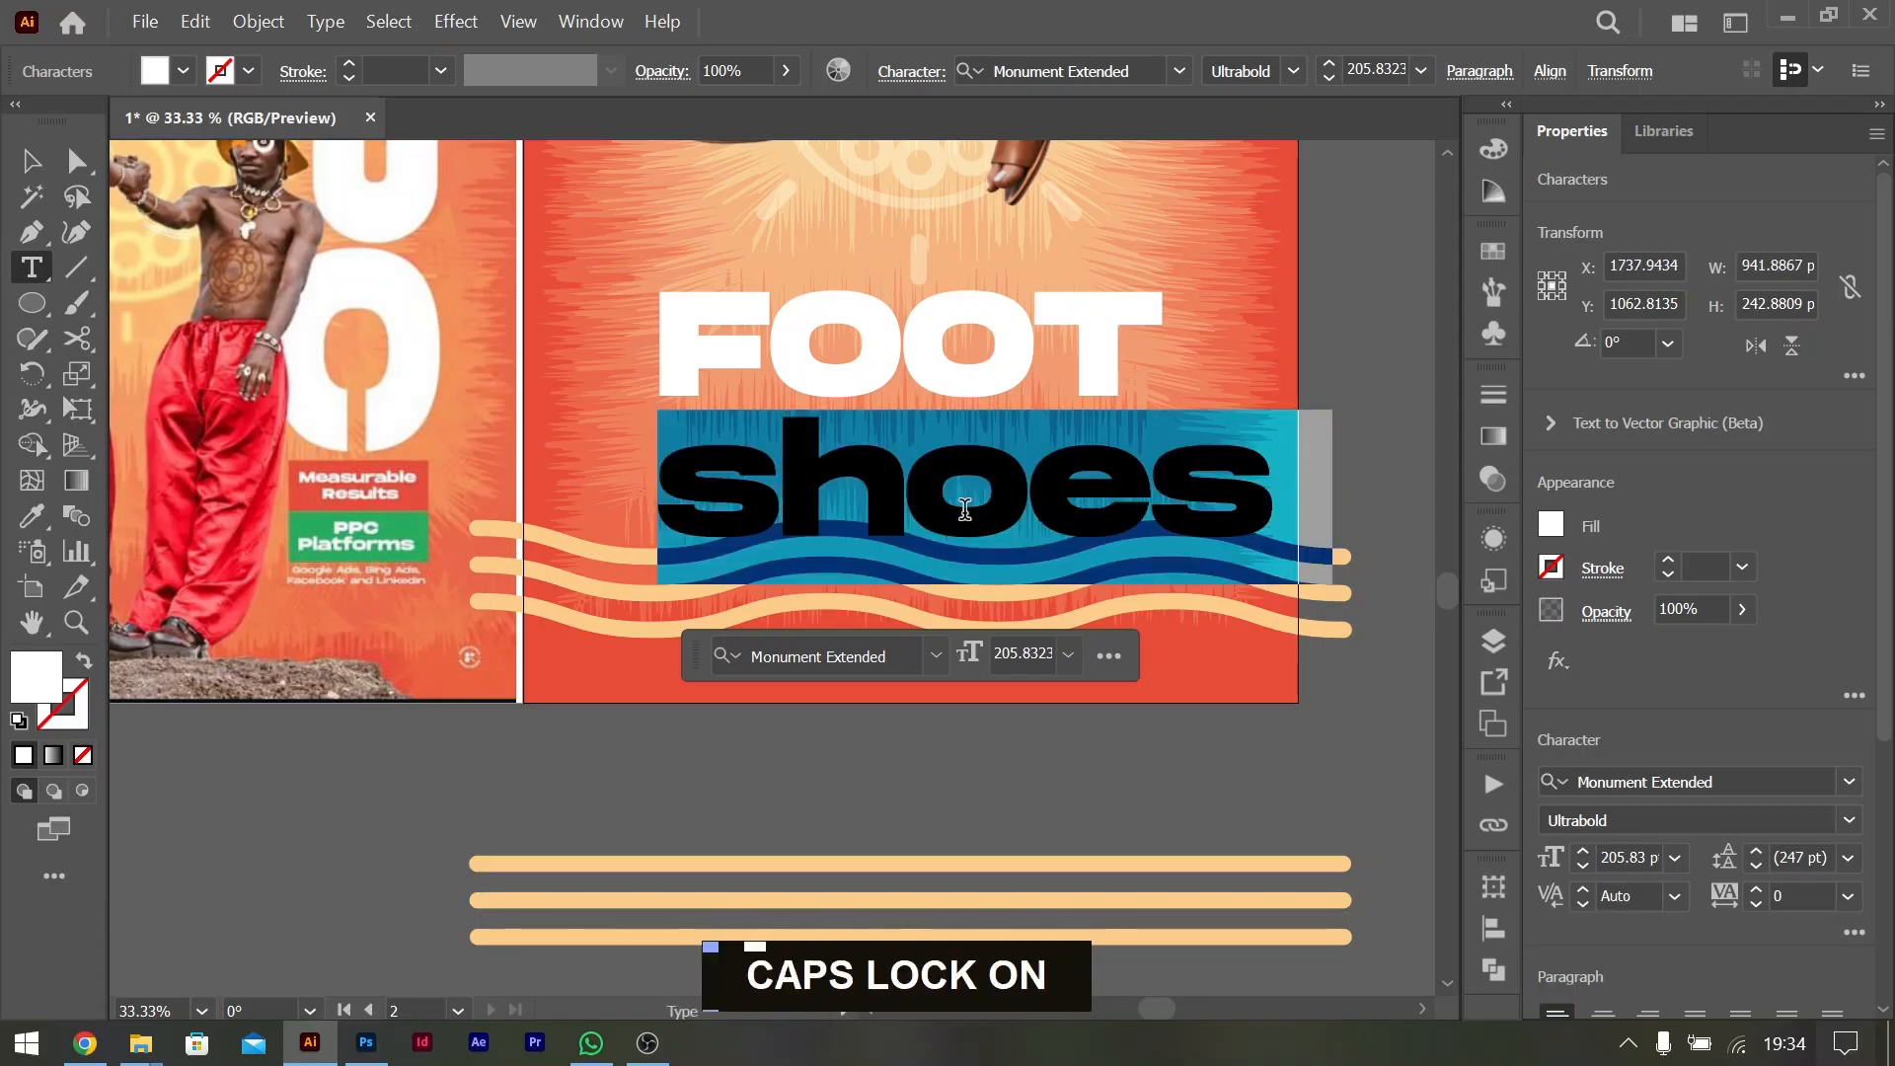
{"action": "key", "text": "Caps_Lock"}
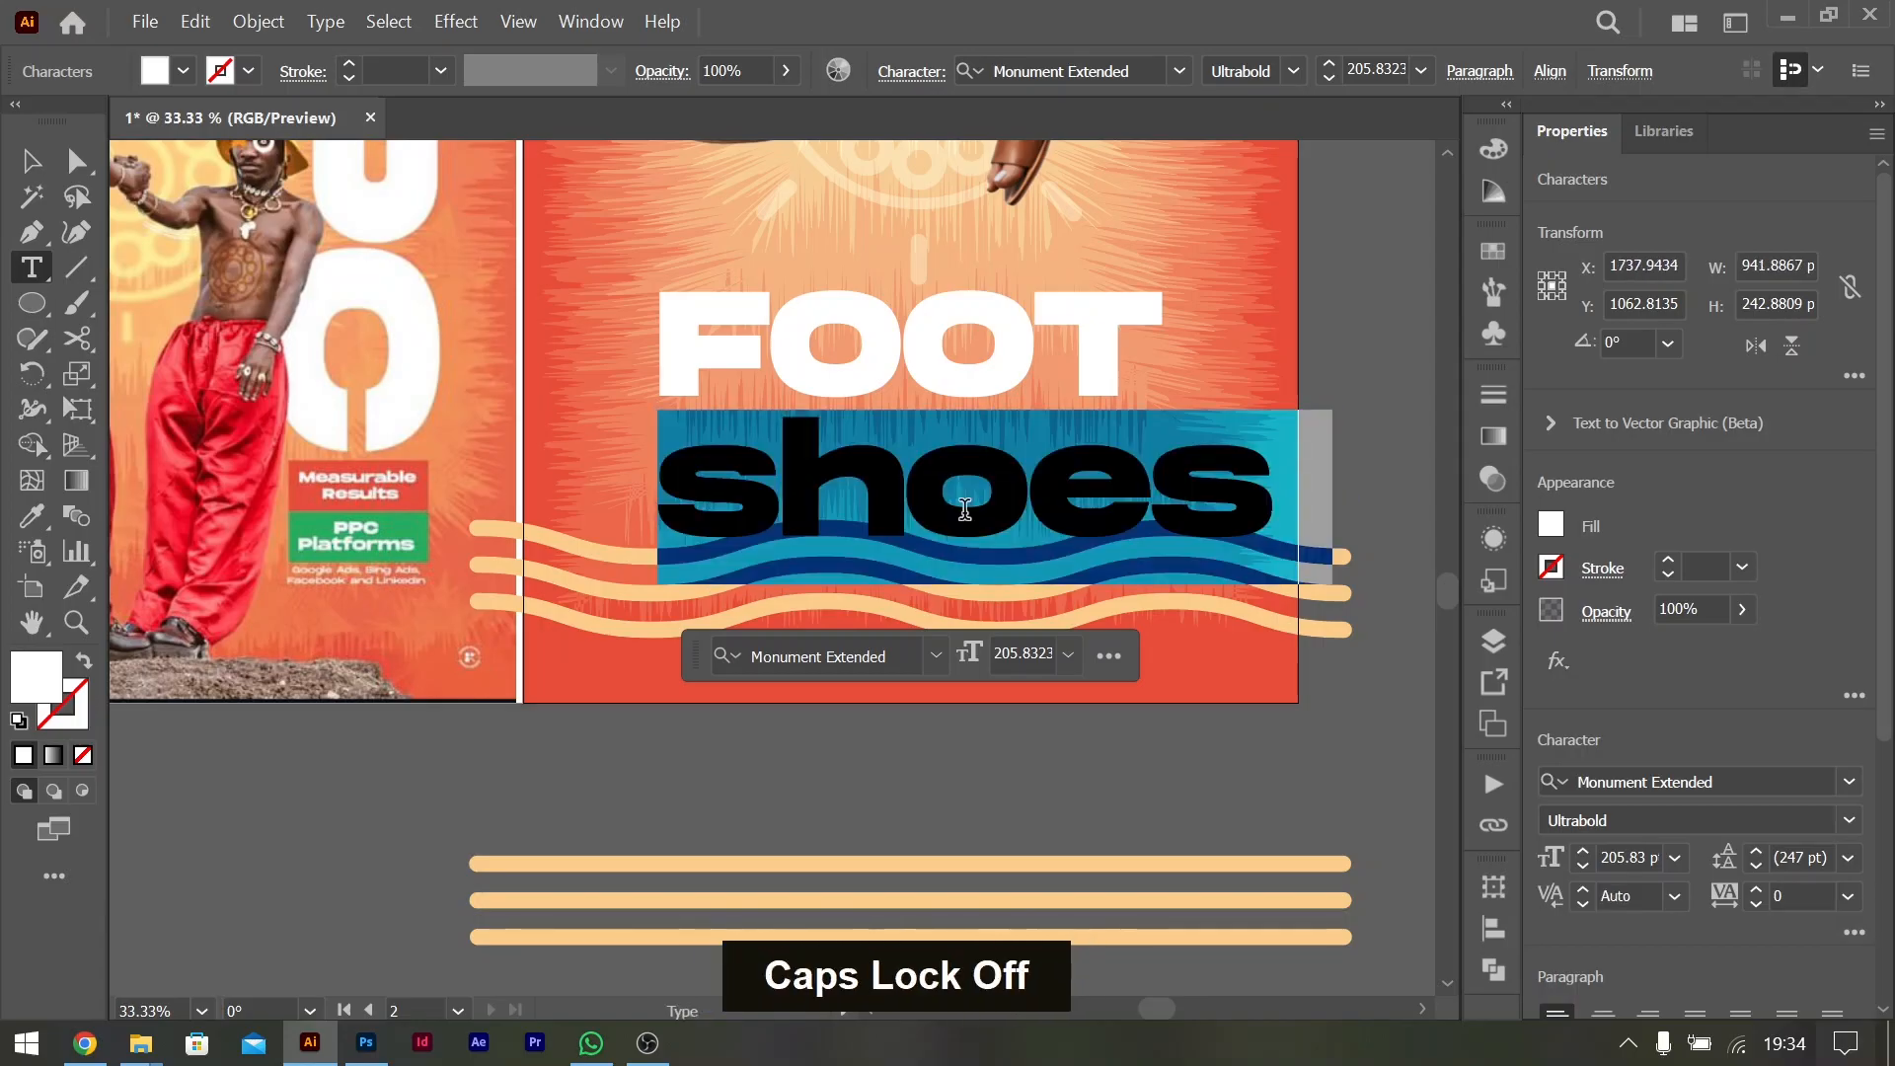
{"action": "type", "text": "sj"}
{"action": "key", "text": "BackSpace"}
{"action": "type", "text": "h"}
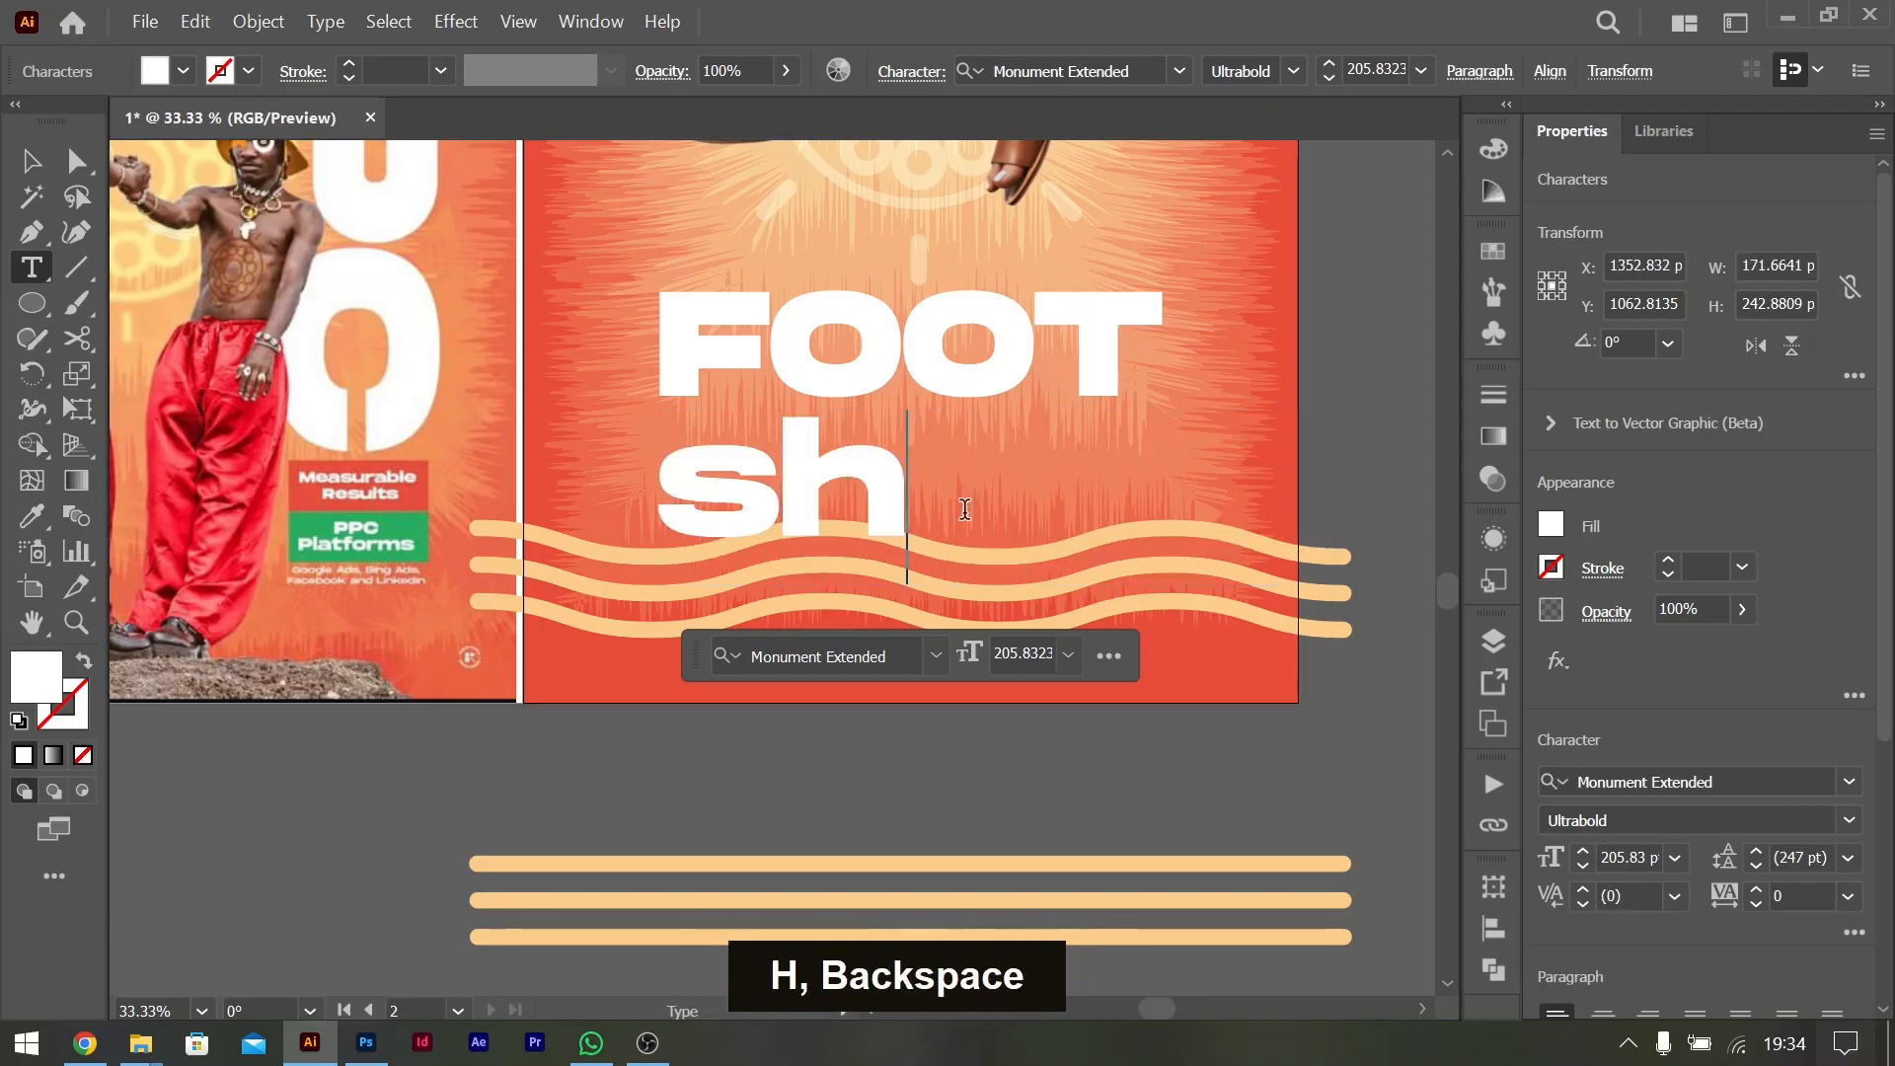
{"action": "type", "text": "ow"}
{"action": "key", "text": "BackSpace"}
{"action": "type", "text": "es m"}
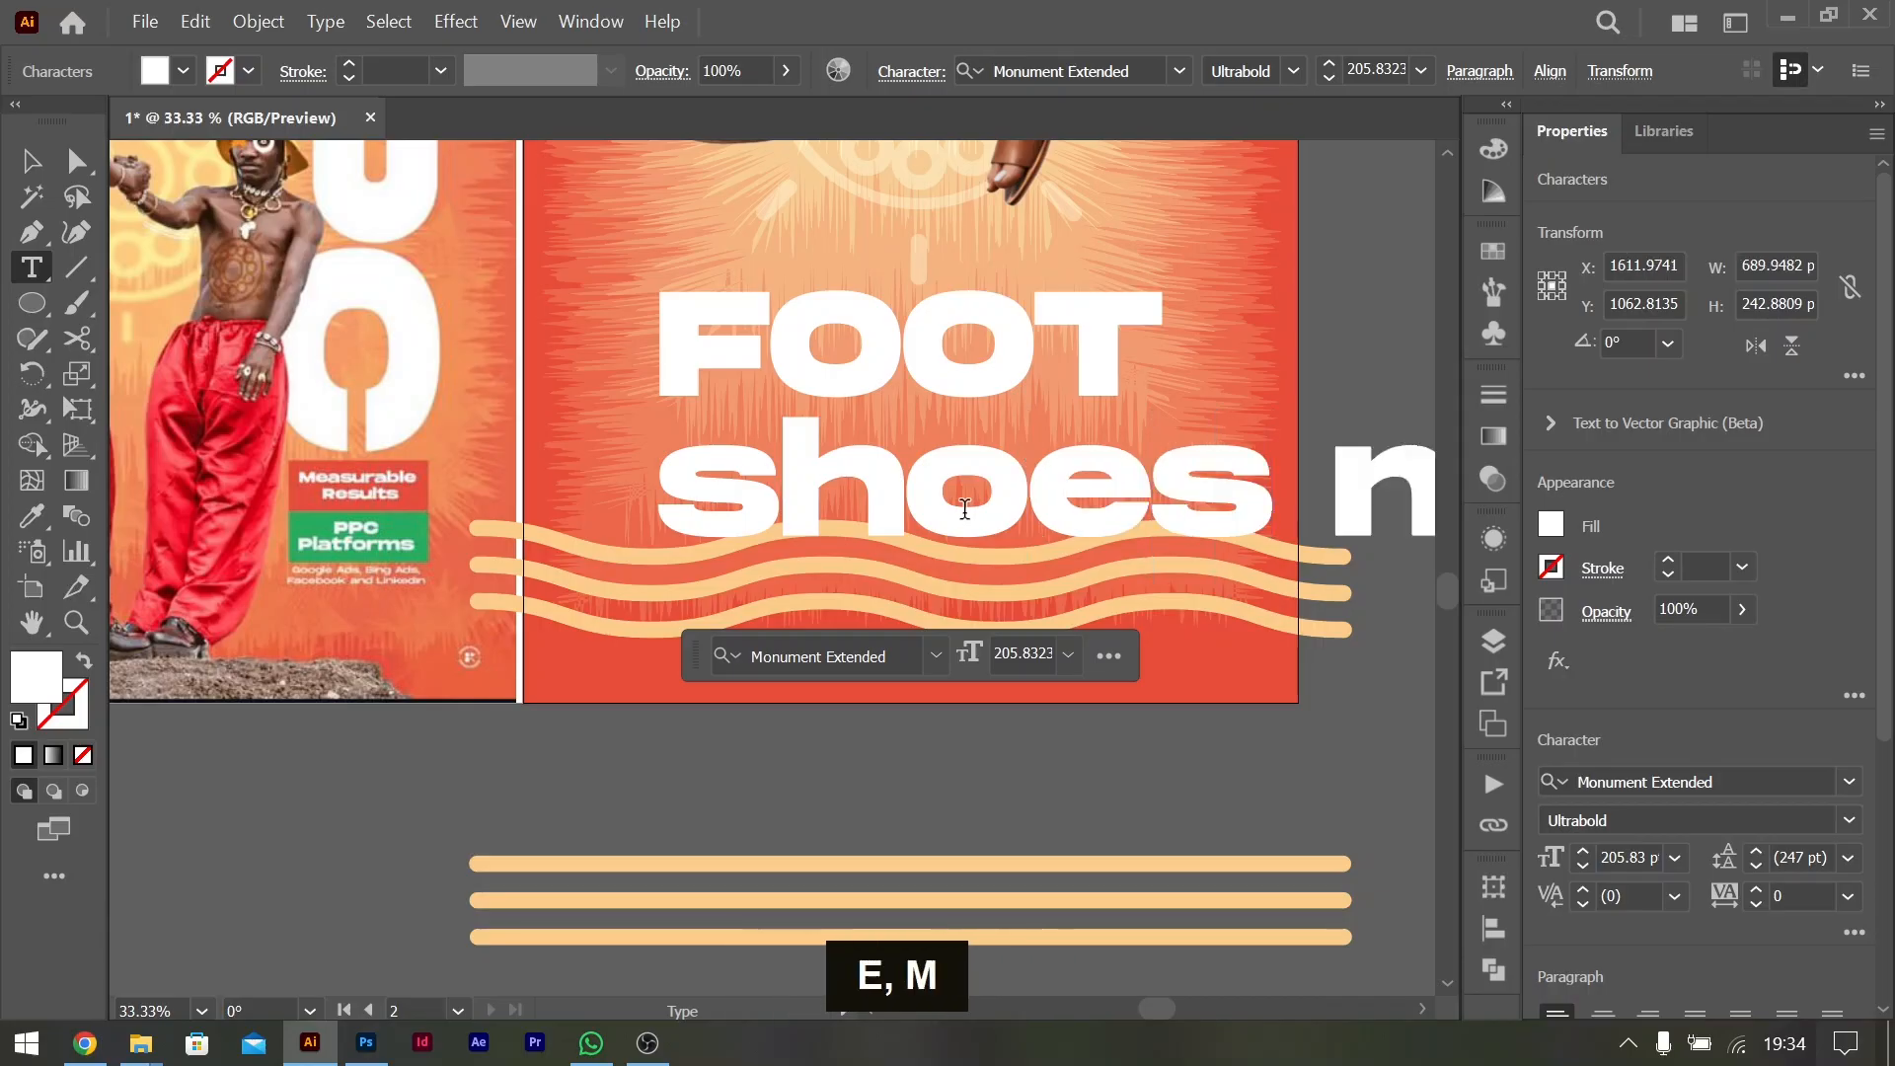
{"action": "type", "text": "eatn"}
{"action": "key", "text": "BackSpace"}
{"action": "key", "text": "ctrl"}
{"action": "scroll", "coordinate": [969, 484], "scroll_direction": "right", "scroll_amount": 7}
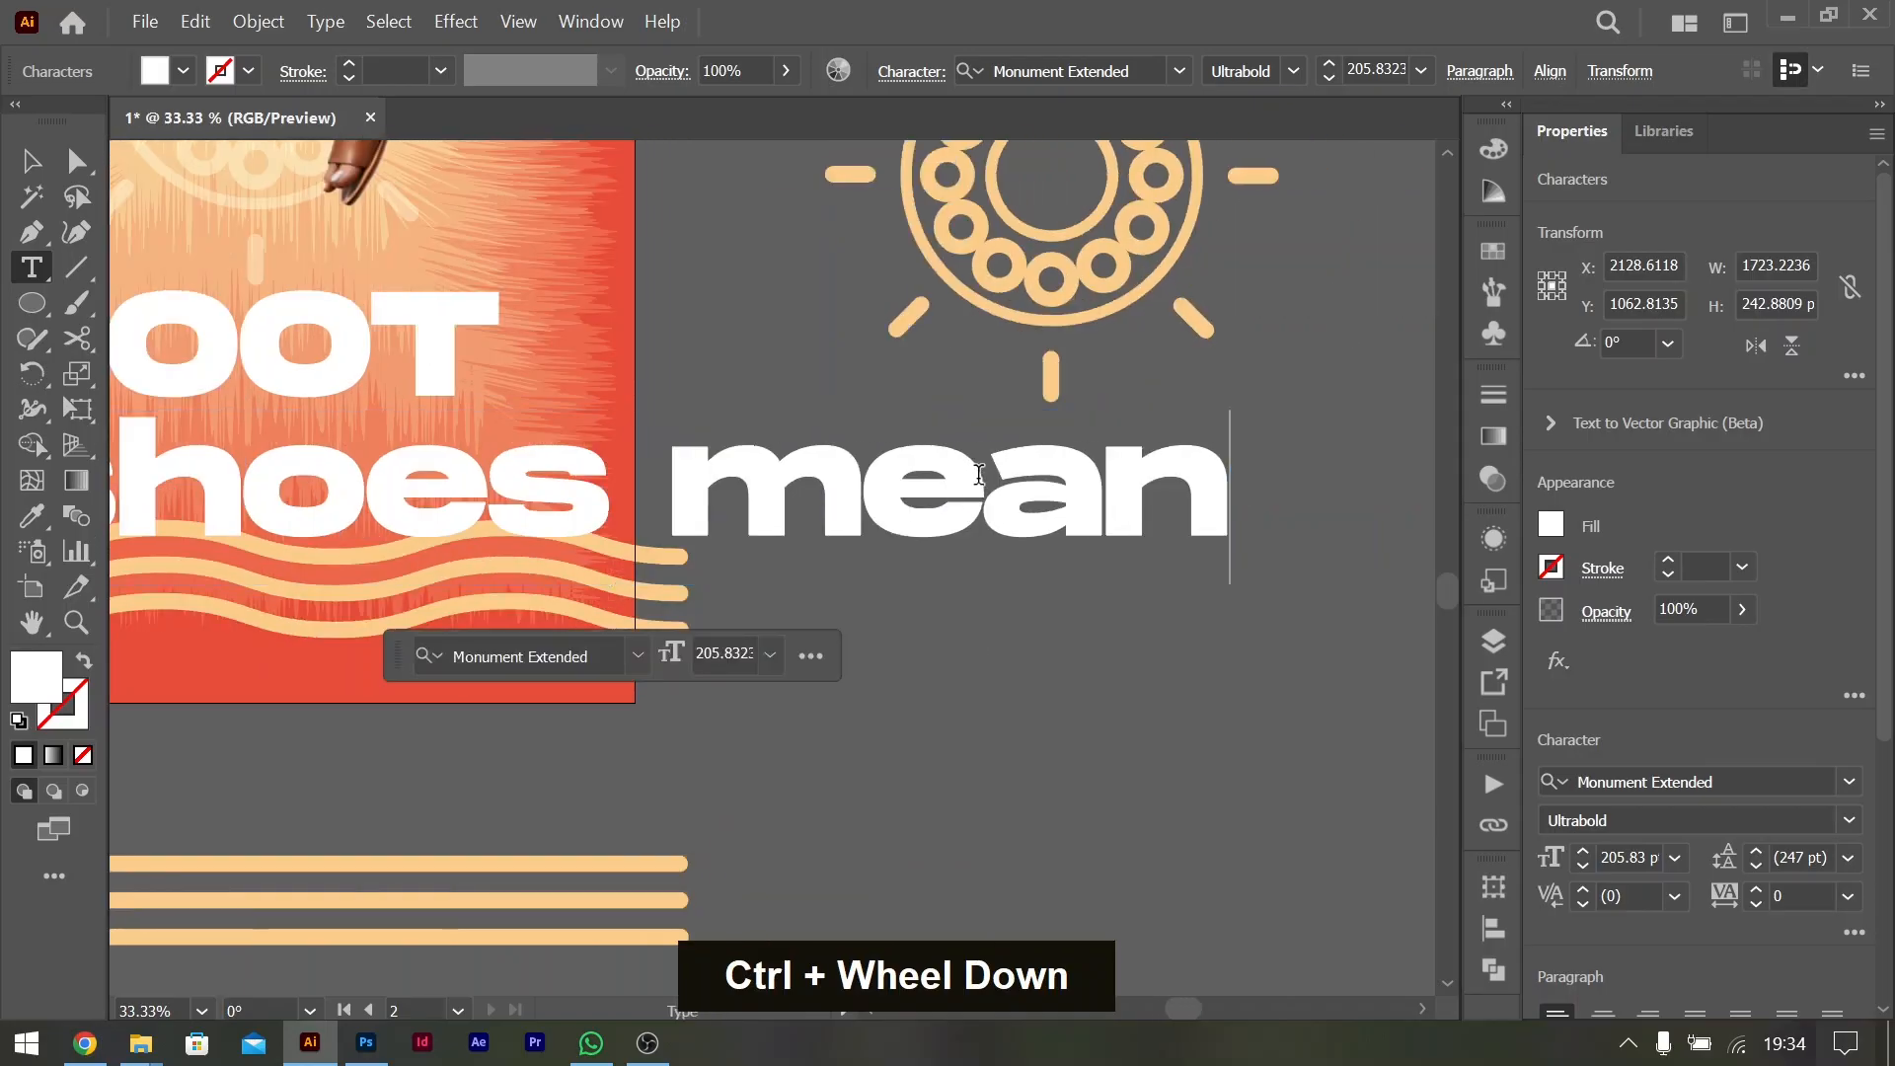
{"action": "key", "text": "BackSpace"}
{"action": "key", "text": "BackSpace"}
{"action": "type", "text": "nt"}
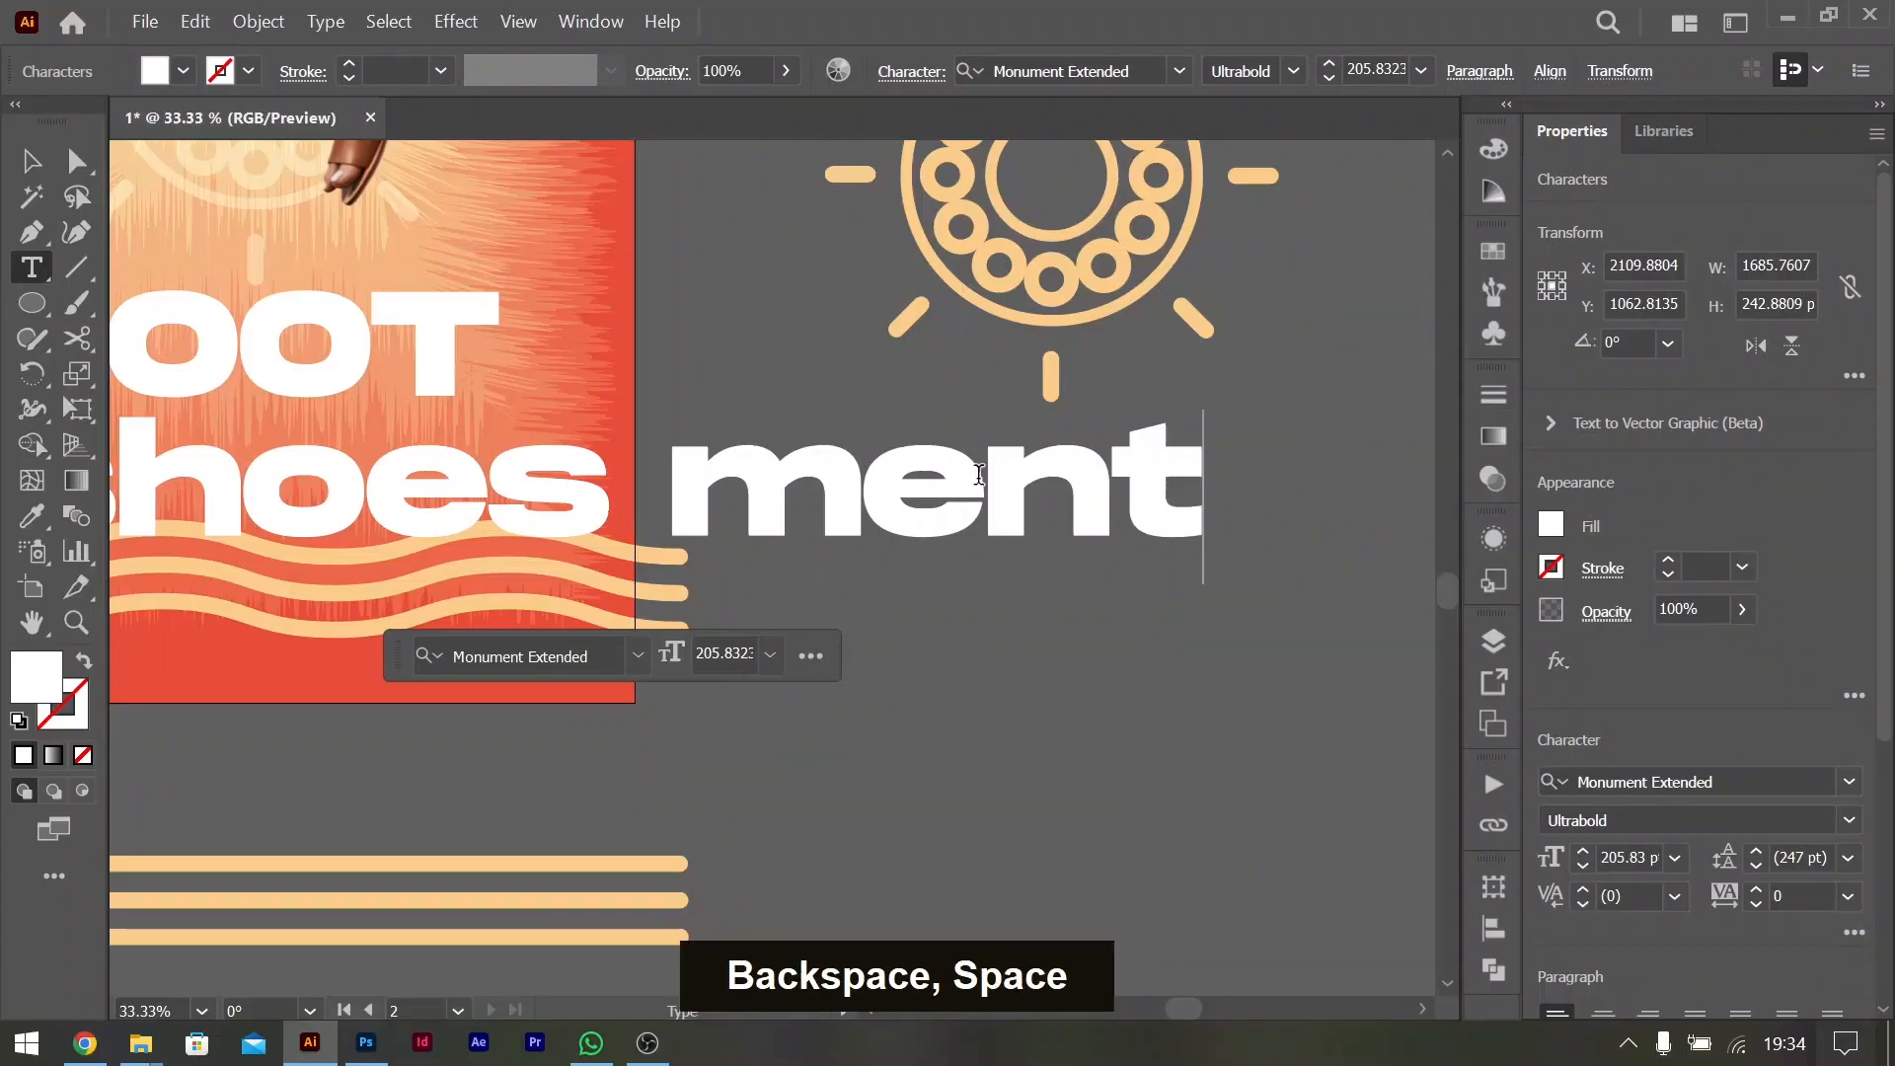
{"action": "key", "text": "BackSpace"}
{"action": "key", "text": "BackSpace"}
{"action": "type", "text": "ant"}
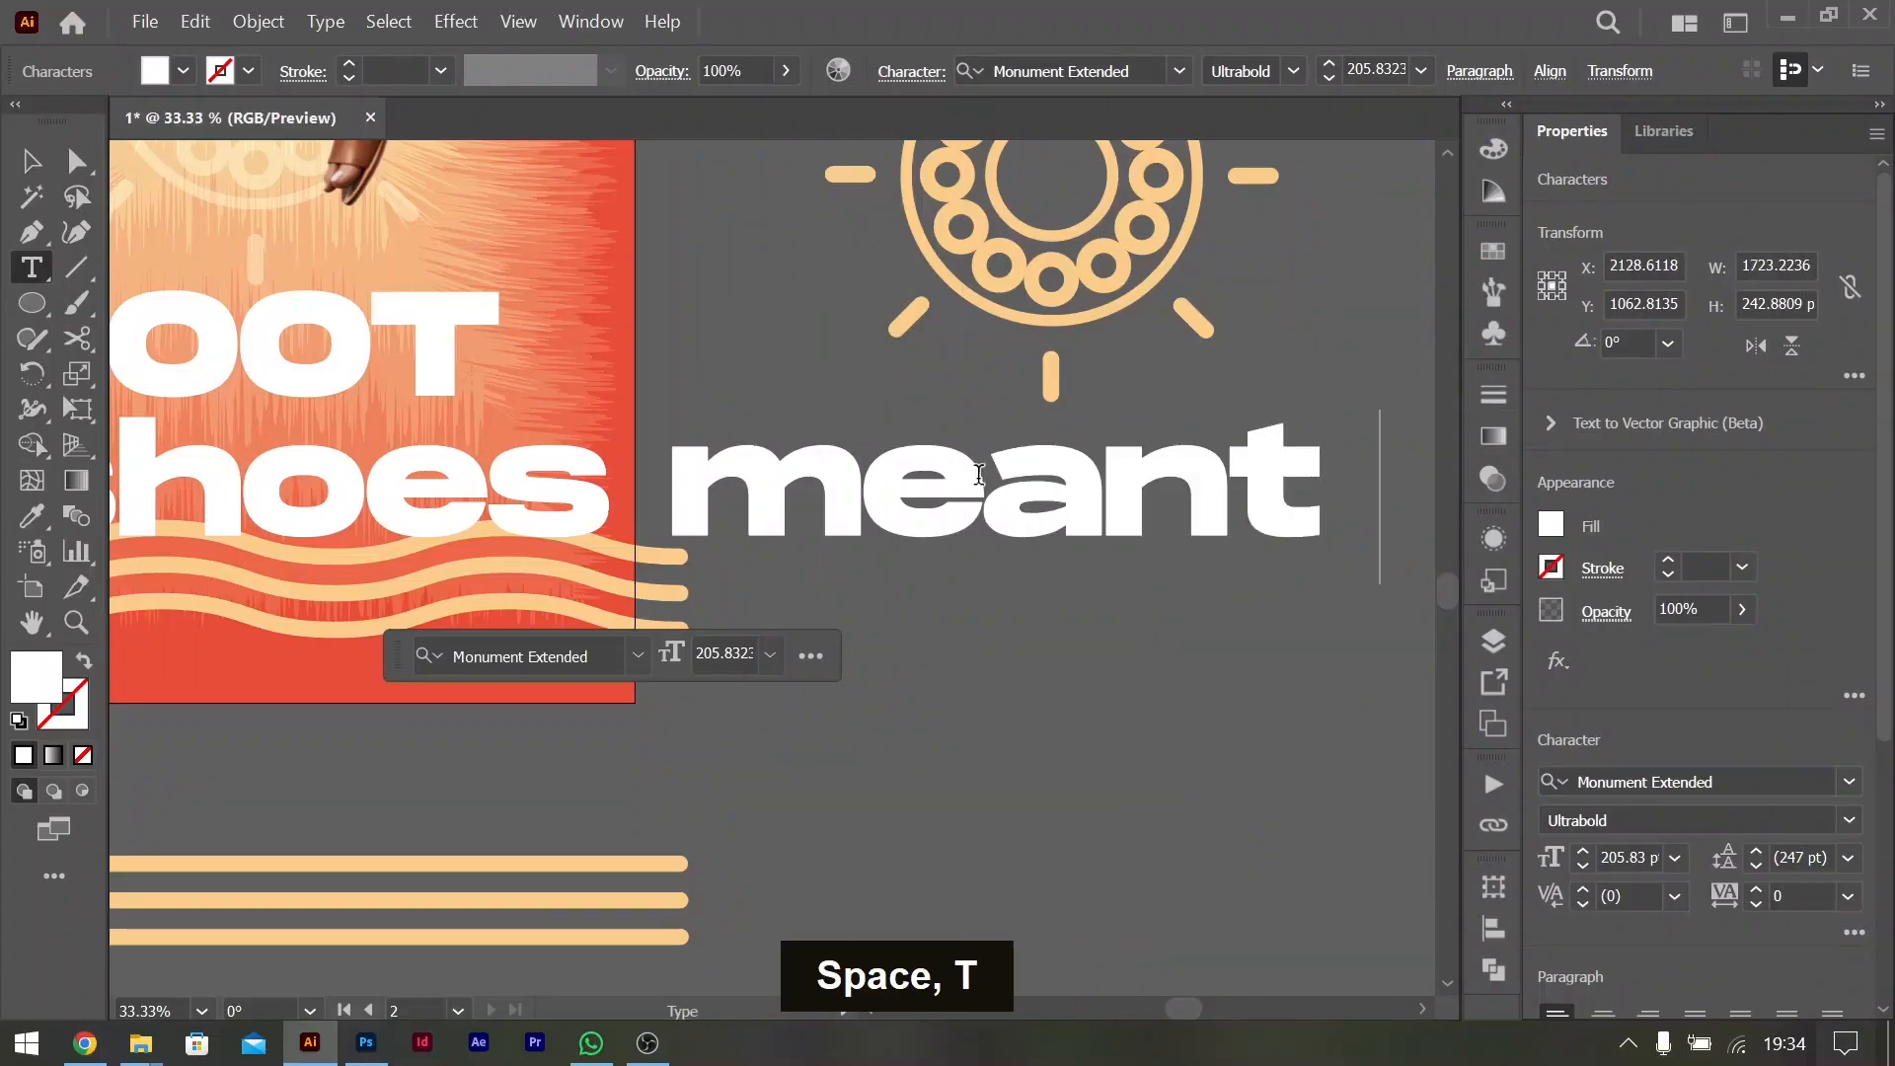
Replace the wording of the line below FOOT with "Shoes for you"
{"action": "key", "text": "ctrl+a"}
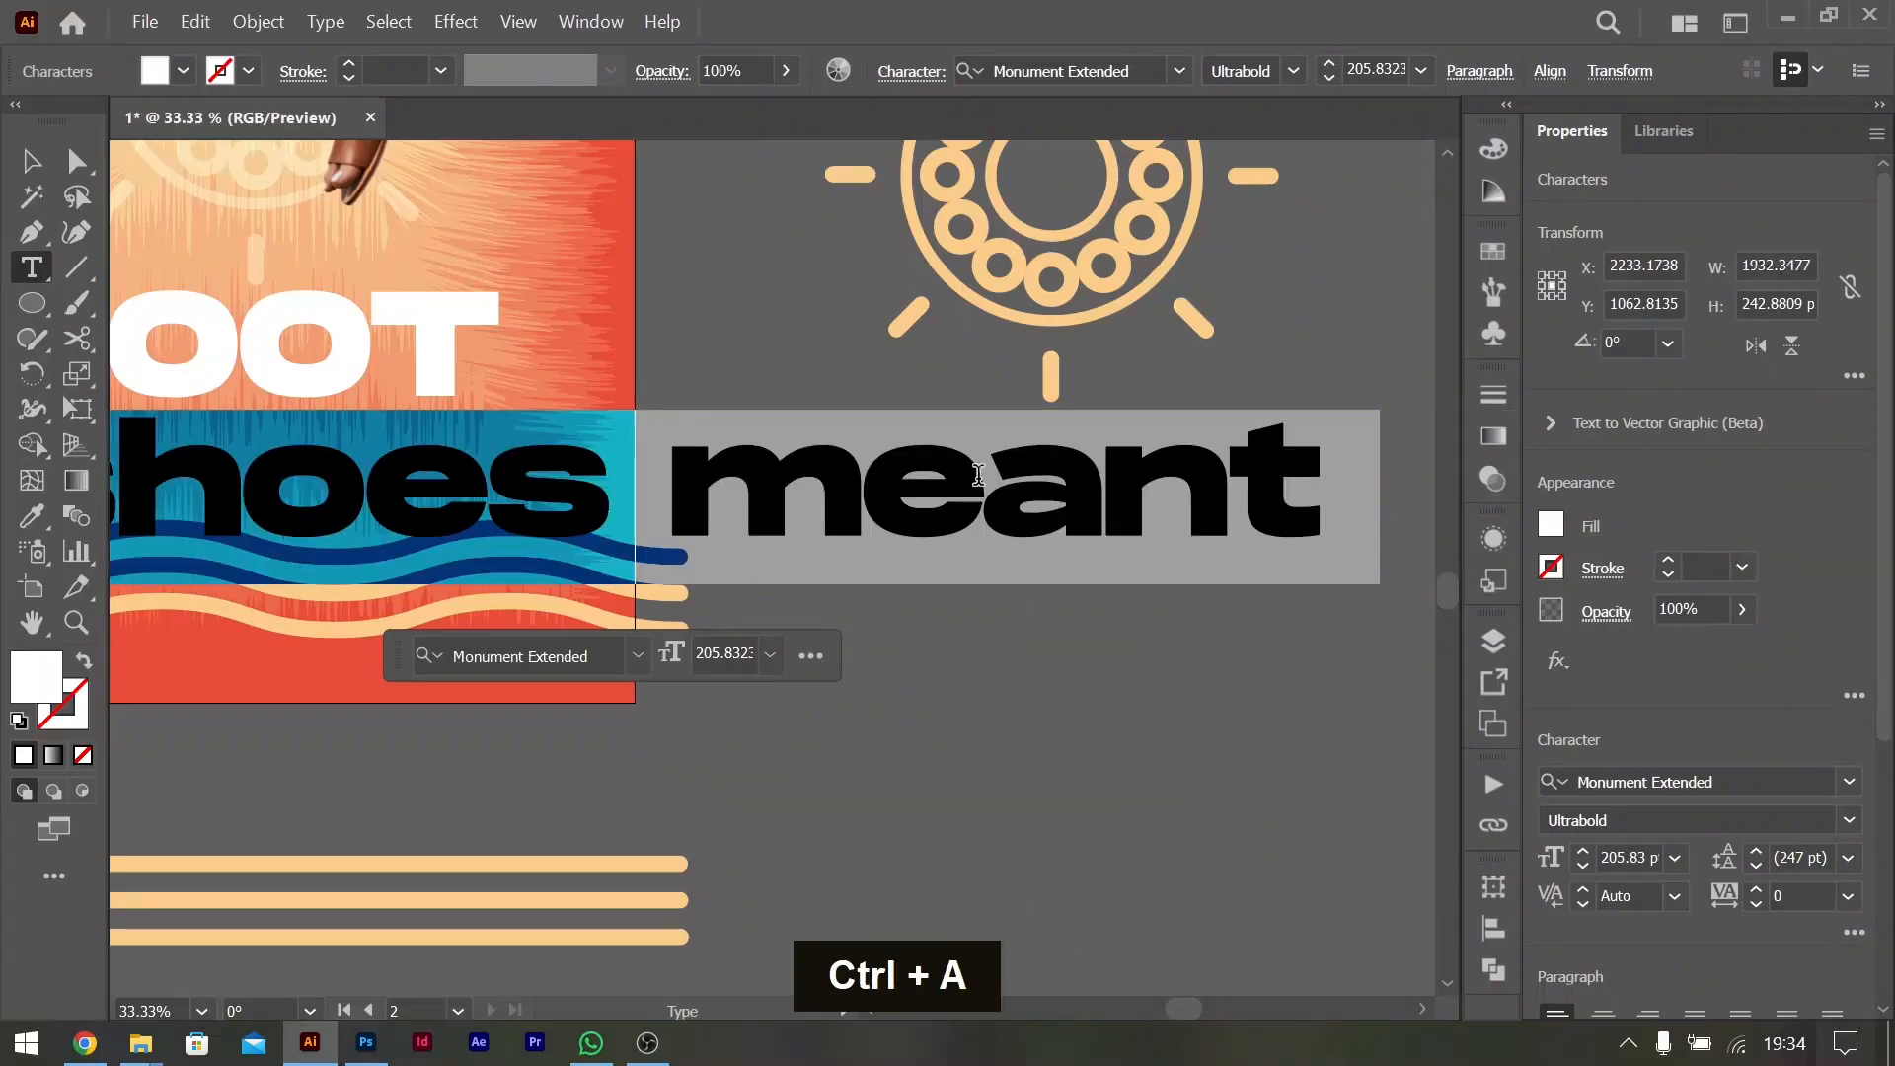
{"action": "key", "text": "ctrl+minus"}
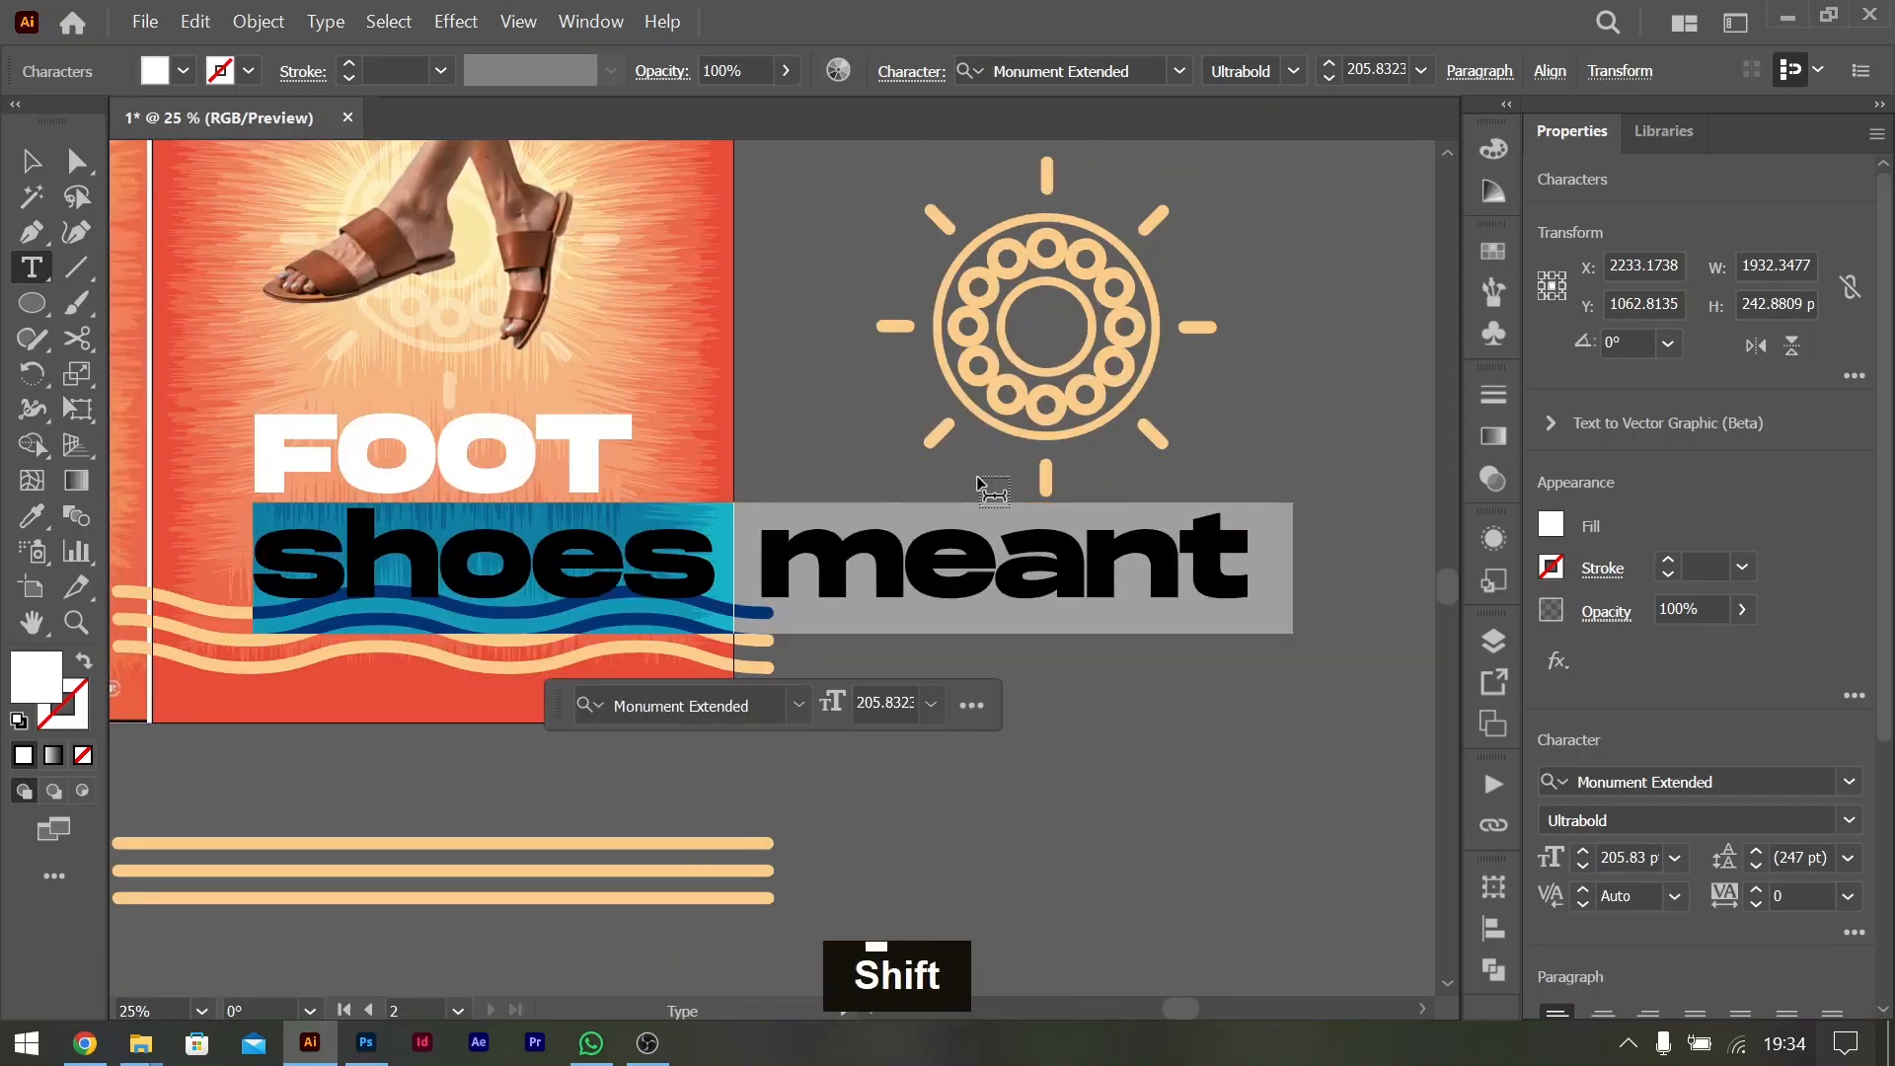
{"action": "type", "text": "Show"}
{"action": "key", "text": "BackSpace"}
{"action": "key", "text": "BackSpace"}
{"action": "type", "text": "e"}
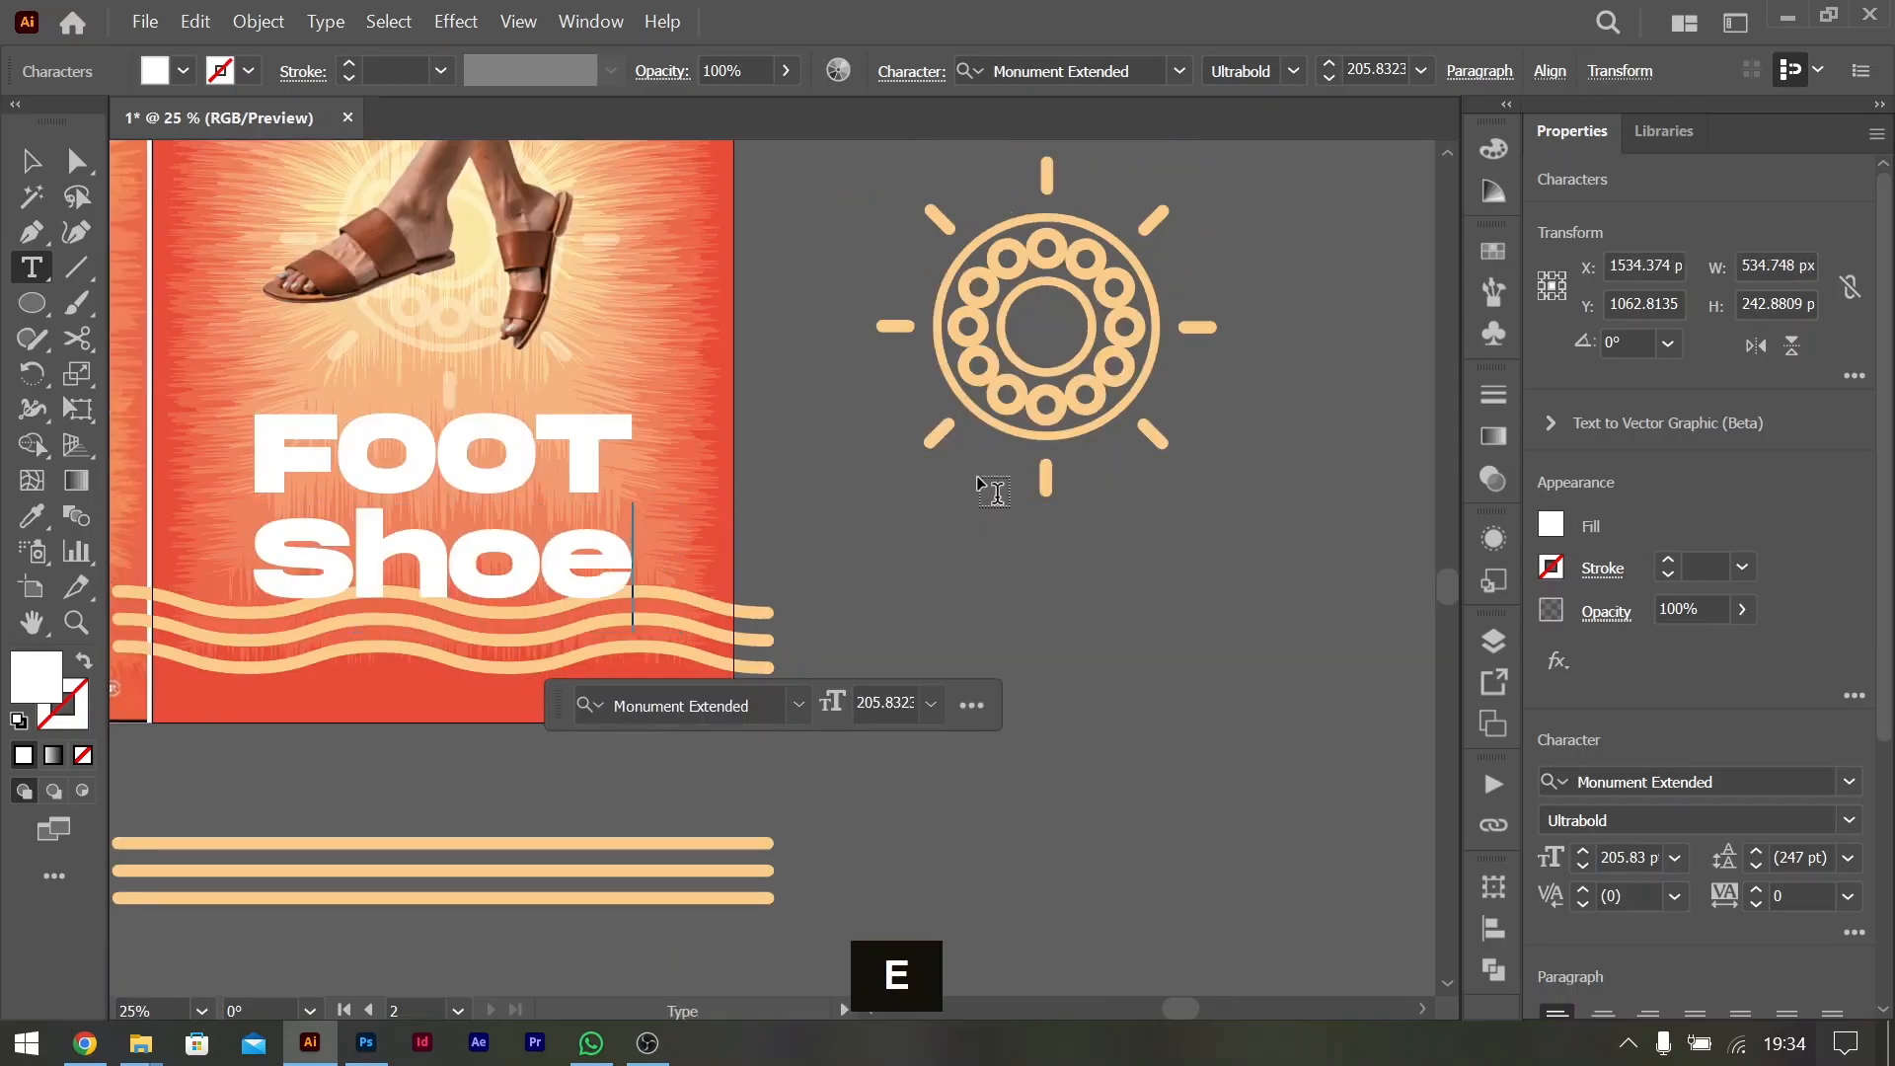
{"action": "type", "text": "s for you"}
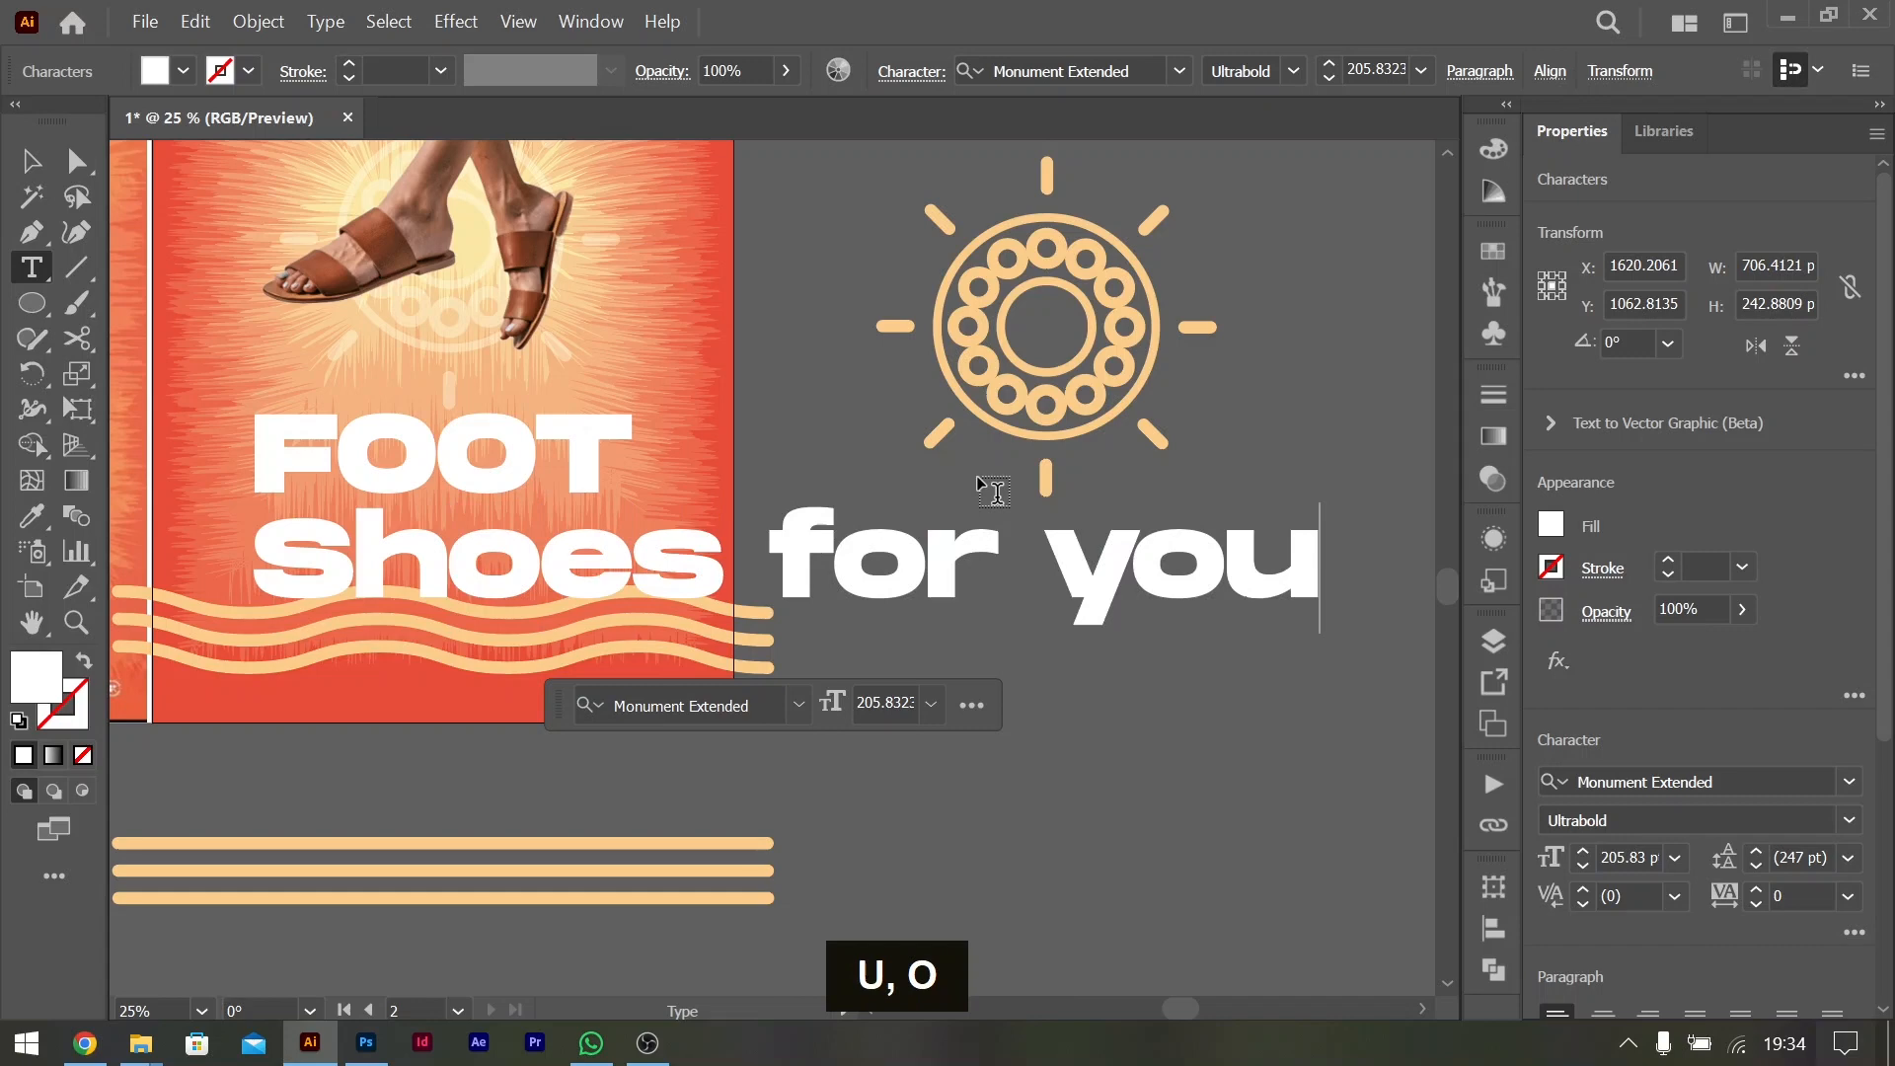
Extend the text line below FOOT to read "Shoes for you to look good"
{"action": "type", "text": " t"}
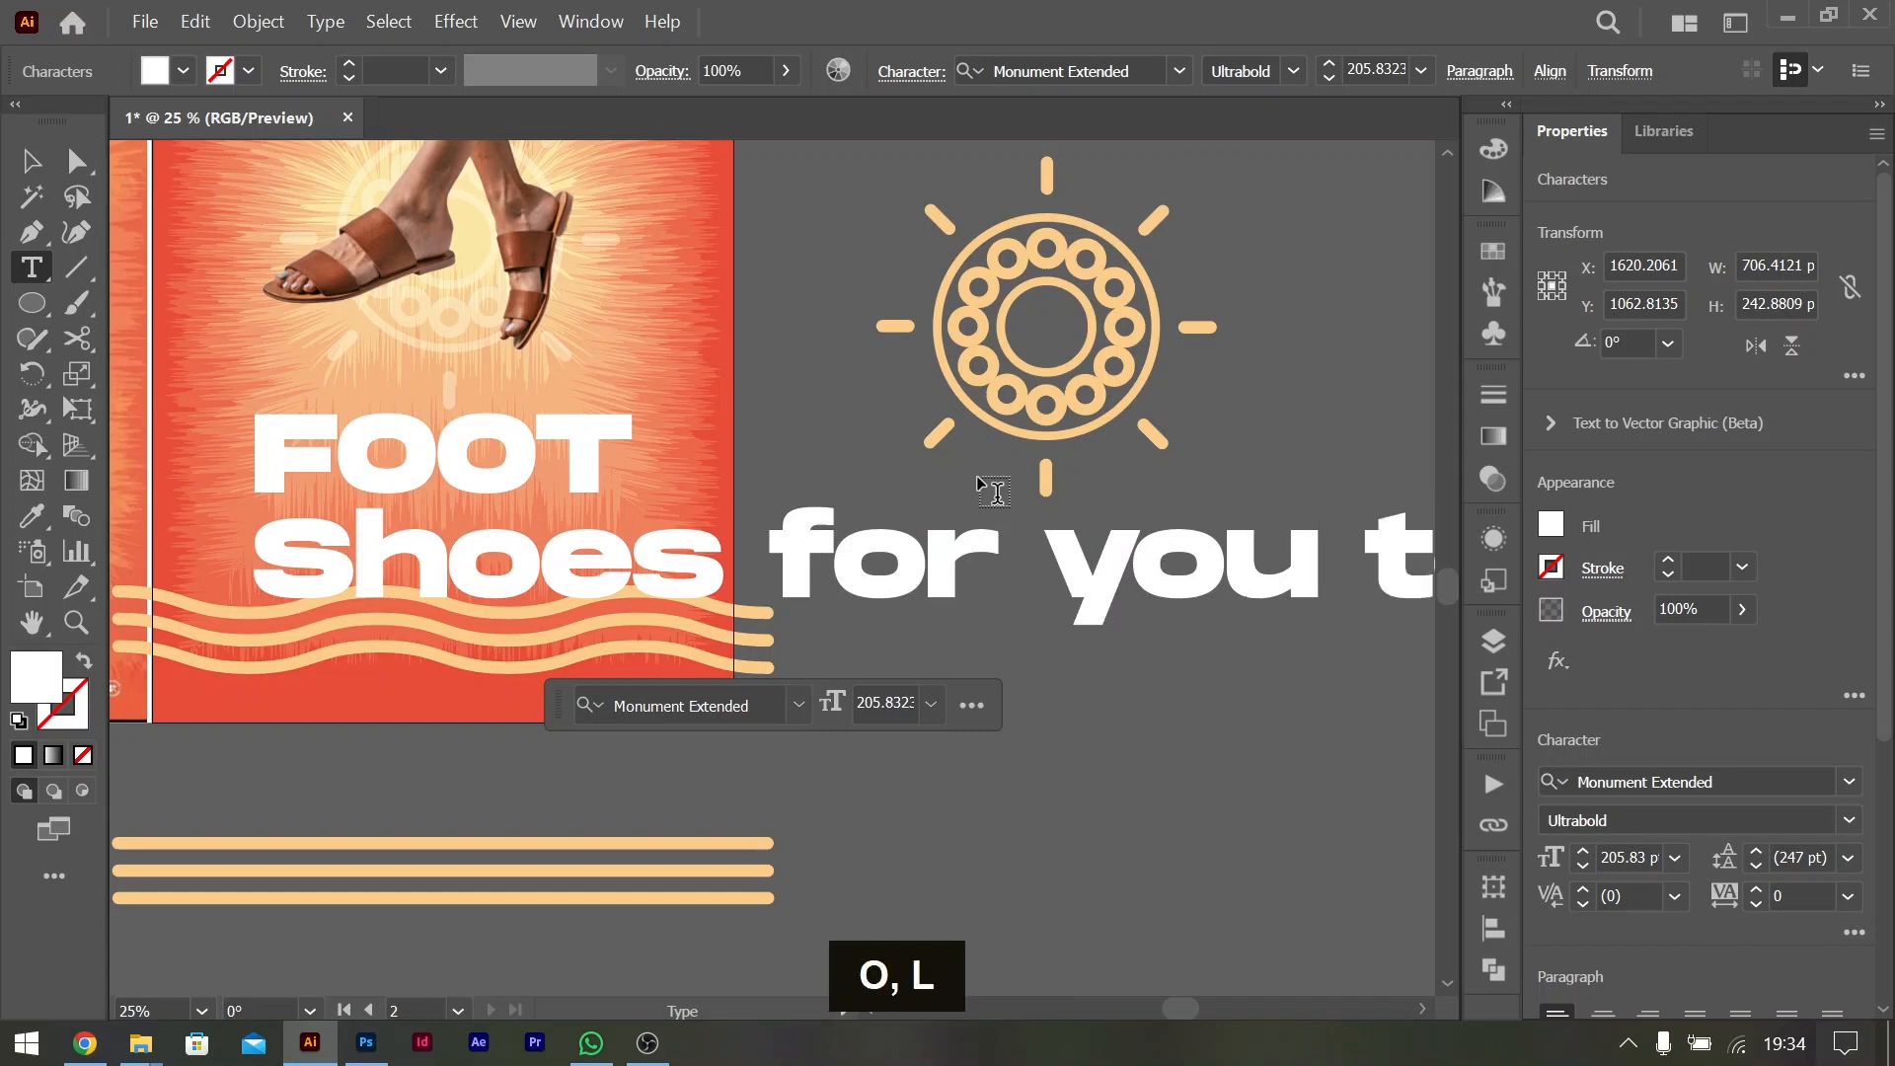
{"action": "key", "text": "BackSpace"}
{"action": "key", "text": "space"}
Format the whole "Shoes for you to look good" line as 36 pt Monument Extended Regular
{"action": "key", "text": "ctrl+a"}
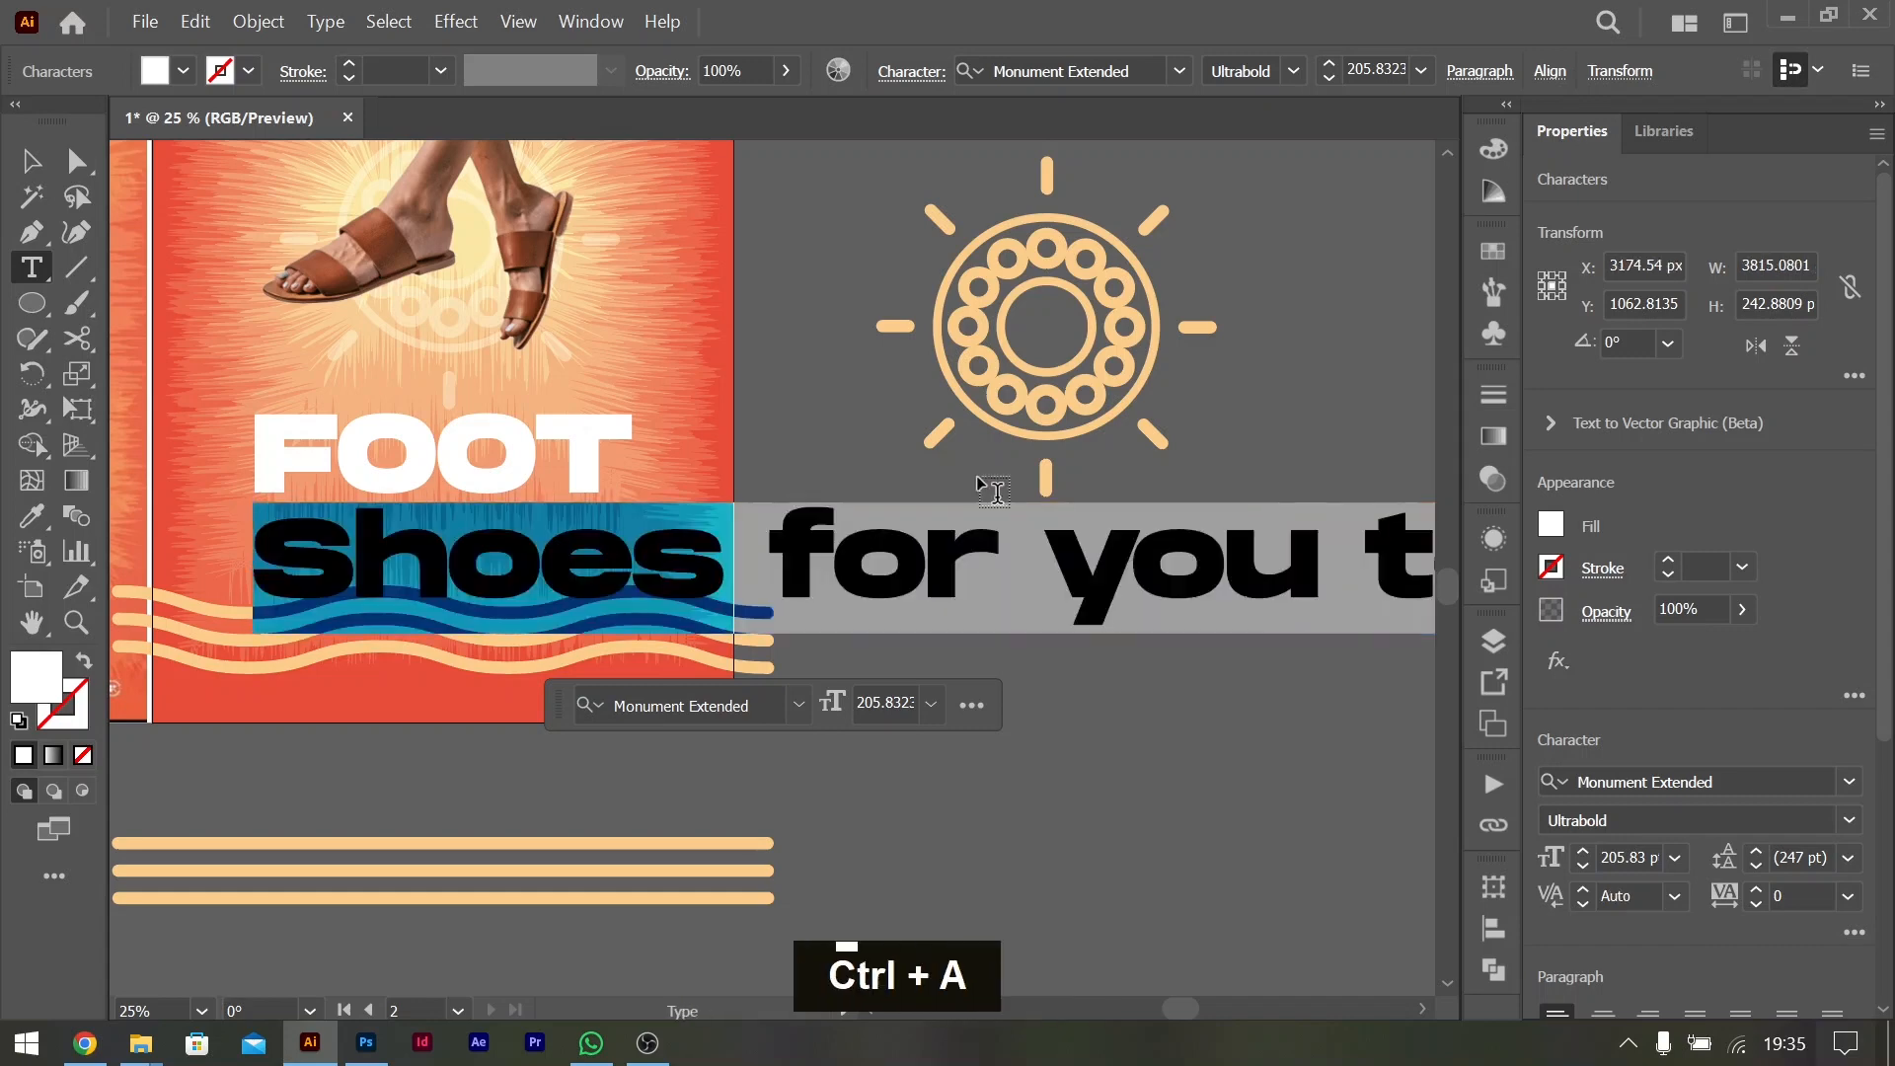
{"action": "left_click", "coordinate": [1675, 857]}
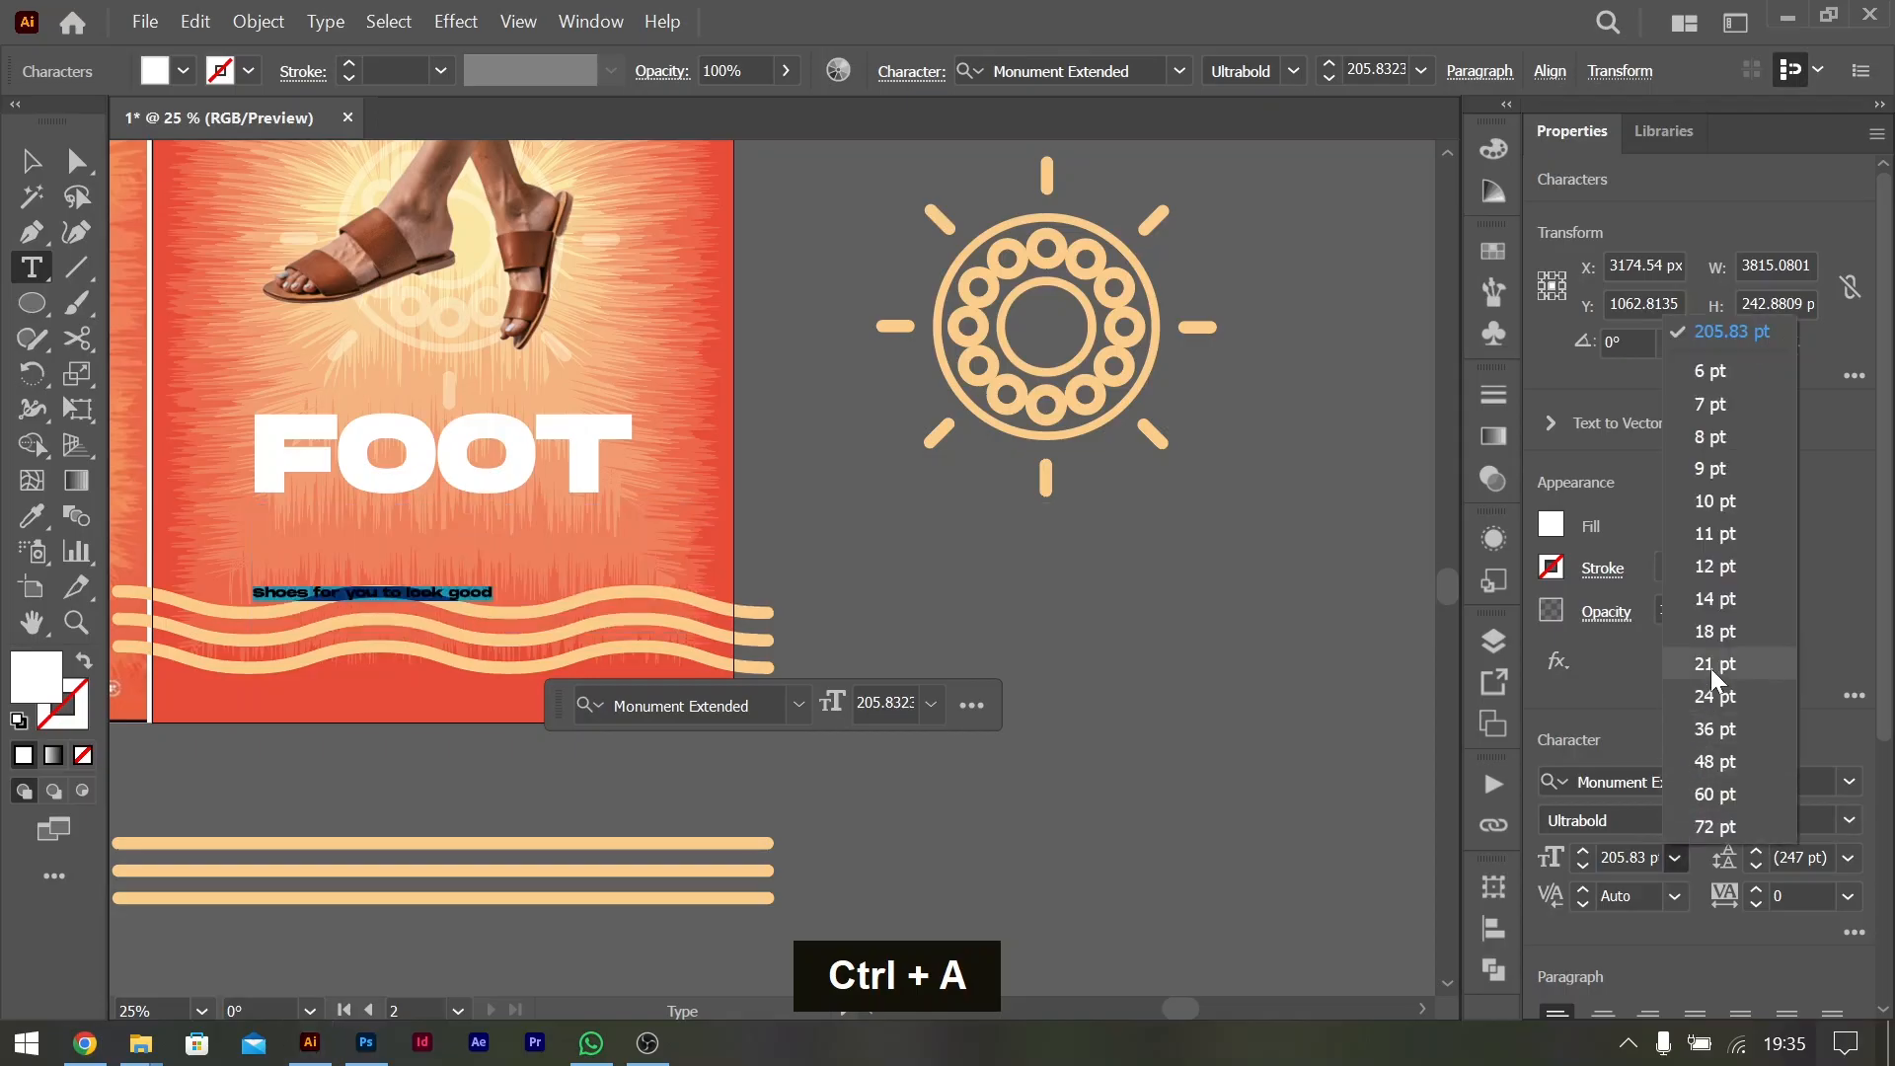
{"action": "left_click", "coordinate": [1707, 723]}
{"action": "left_click", "coordinate": [1841, 830]}
{"action": "left_click", "coordinate": [1662, 854]}
{"action": "left_click", "coordinate": [34, 155]}
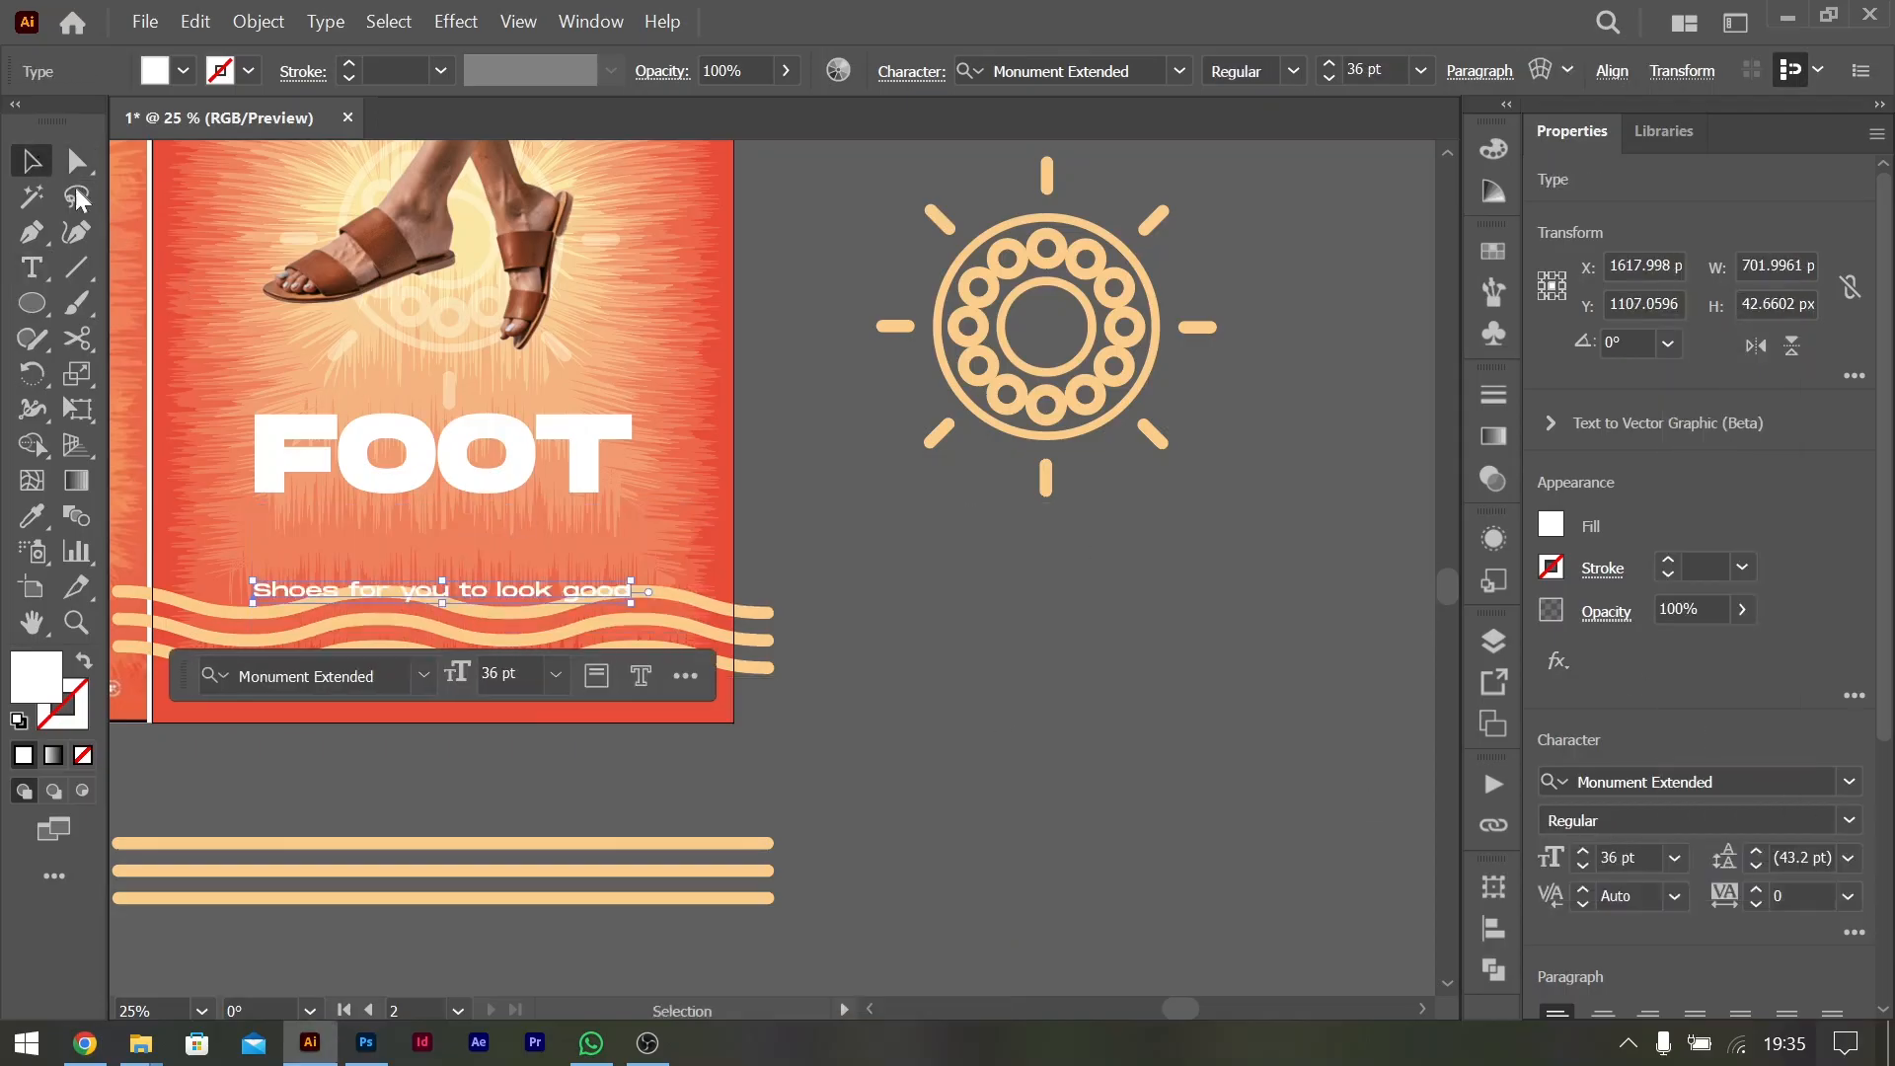
Move the tagline up directly beneath FOOT, centre its paragraph and align it to the artboard's horizontal centre
{"action": "left_click_drag", "start_coordinate": [543, 594], "coordinate": [533, 517]}
{"action": "key", "text": "ctrl+shift+c"}
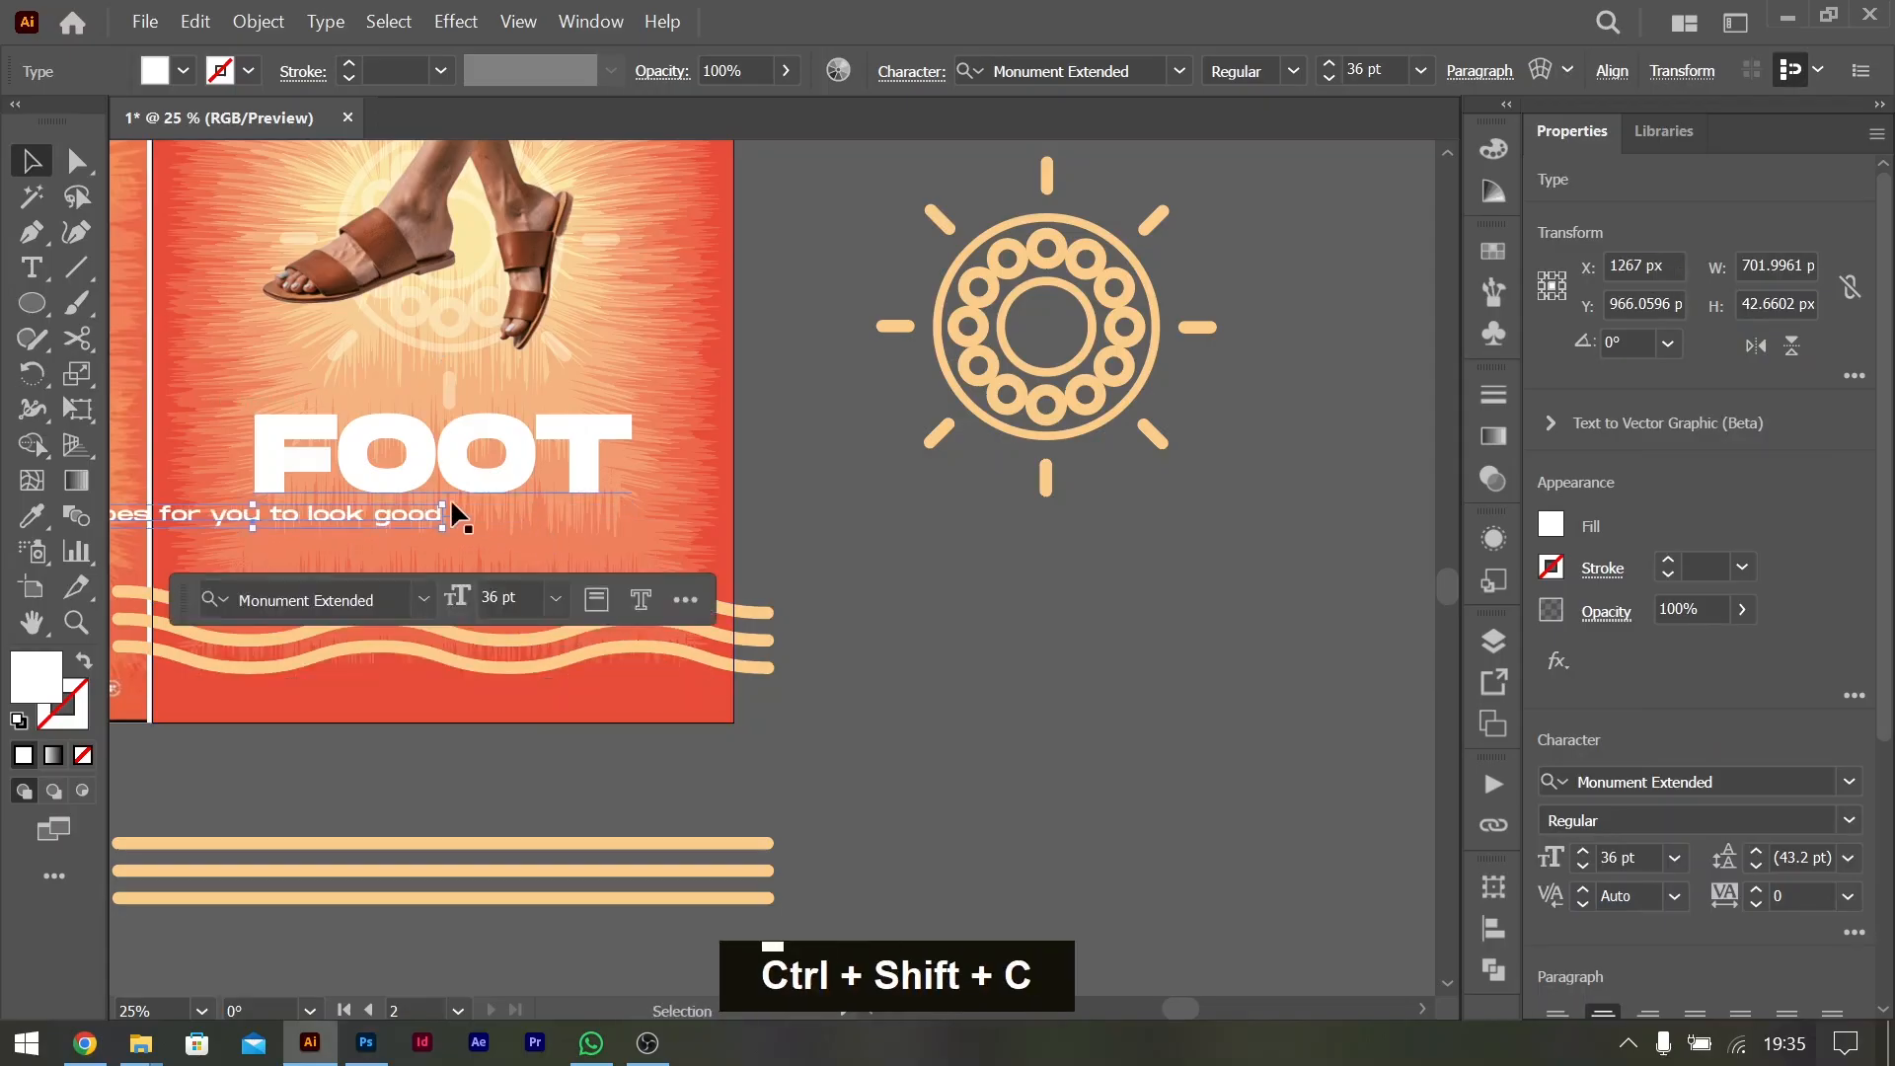
{"action": "scroll", "coordinate": [1648, 820], "scroll_direction": "down", "scroll_amount": 4}
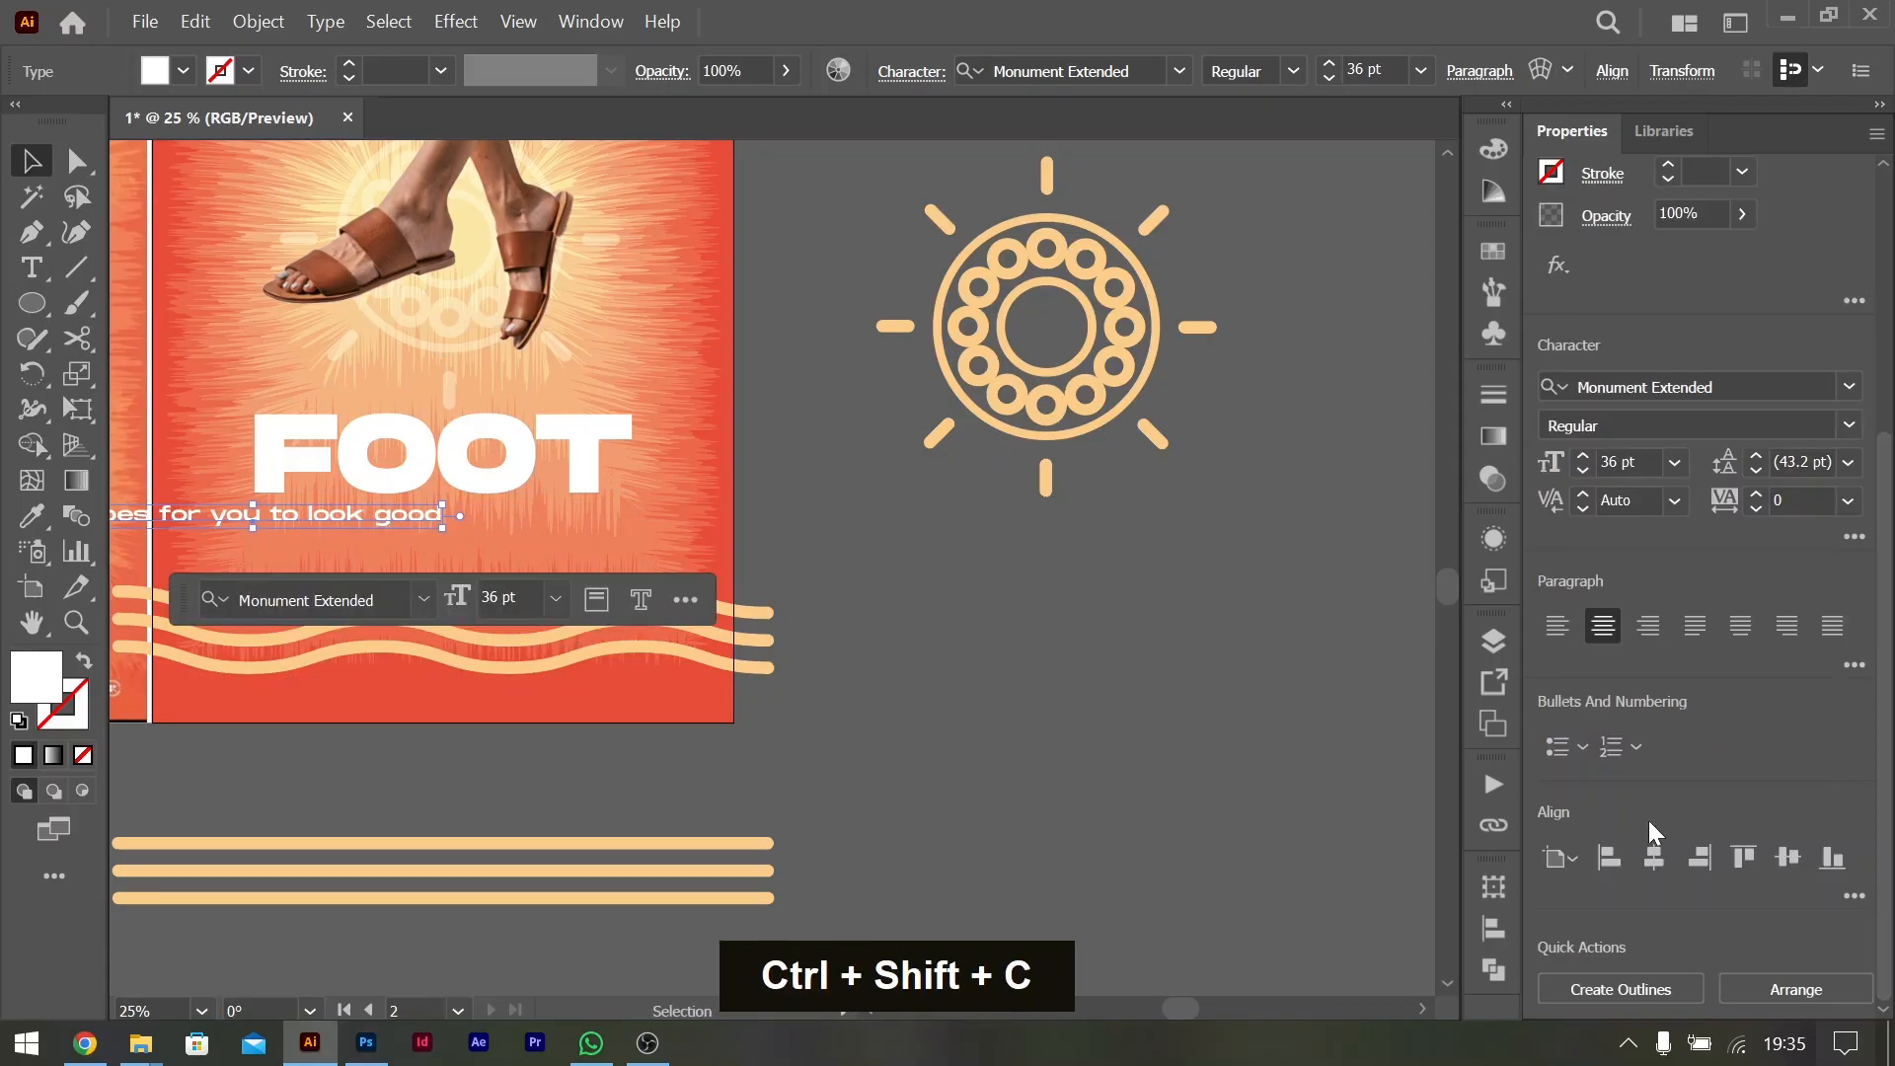
{"action": "left_click", "coordinate": [1612, 854]}
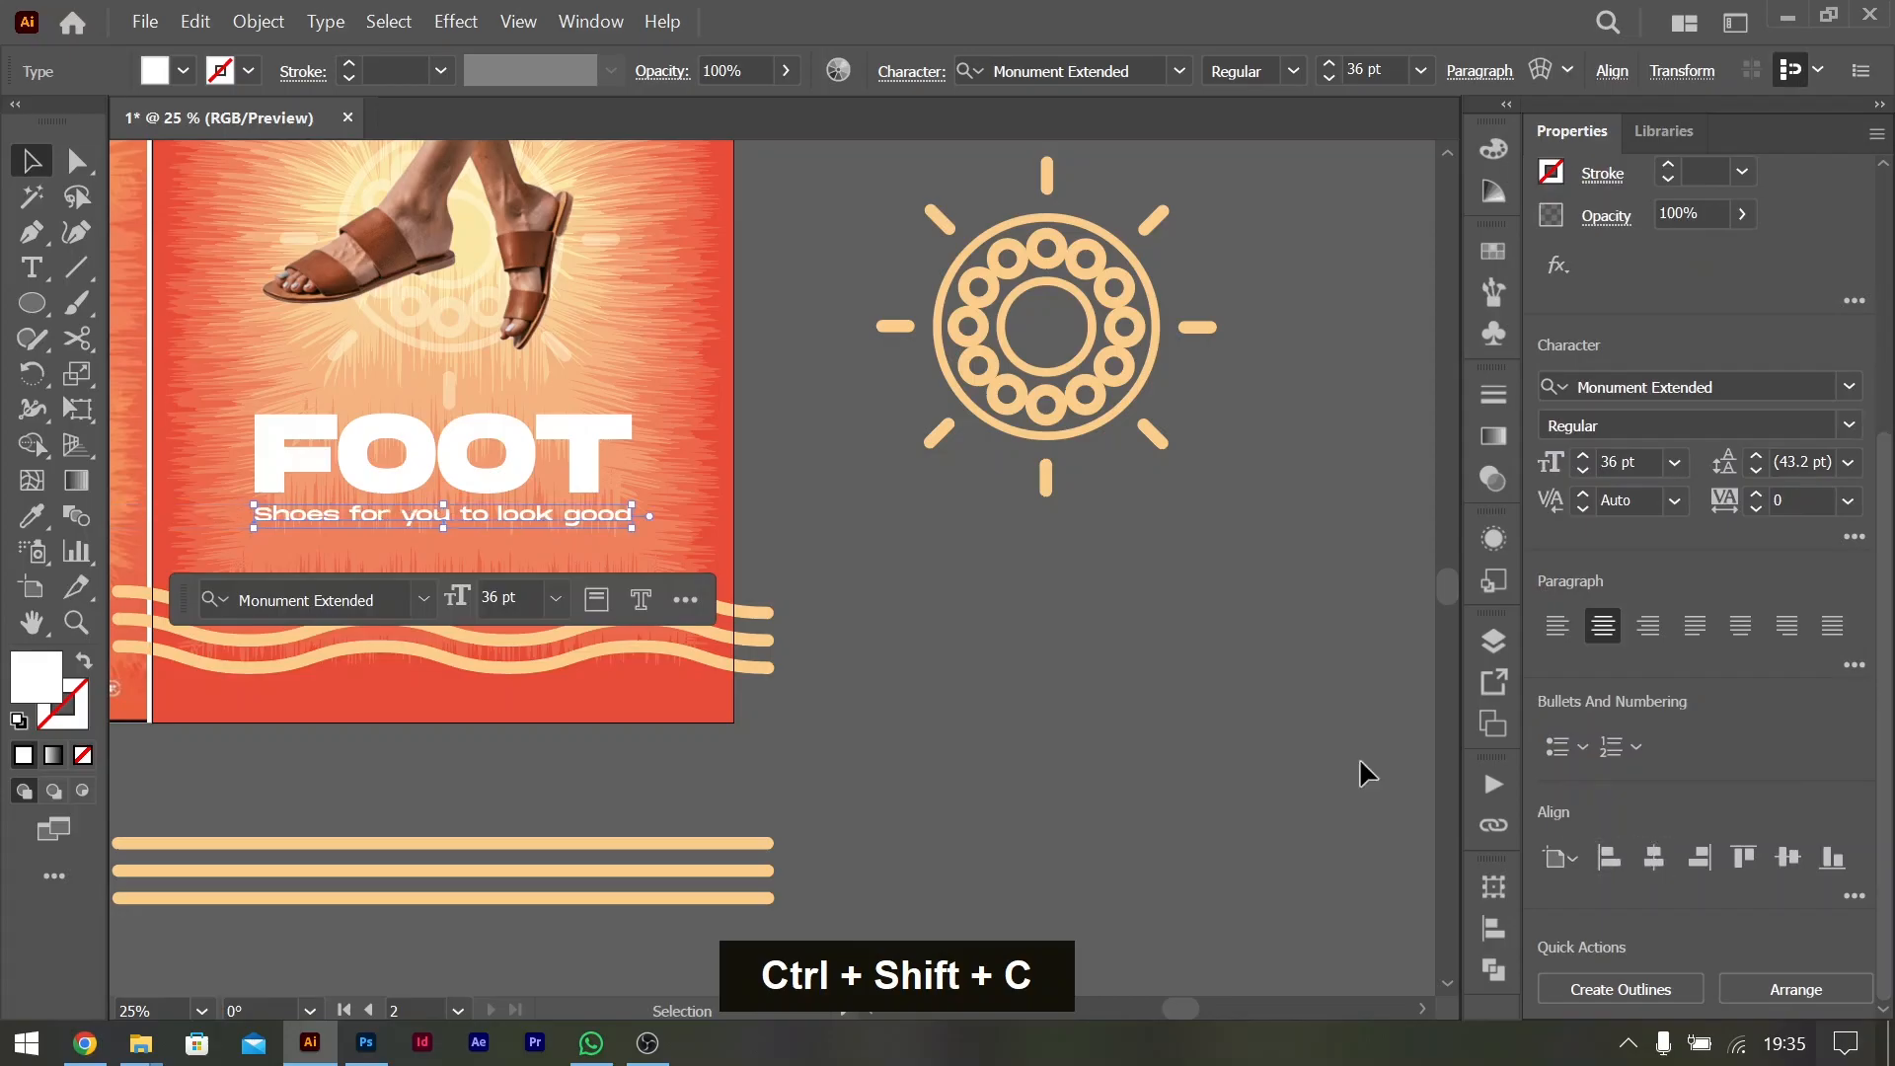
{"action": "left_click", "coordinate": [867, 535]}
Centre the FOOT text's paragraph and align it to the artboard's horizontal centre
{"action": "left_click", "coordinate": [589, 462]}
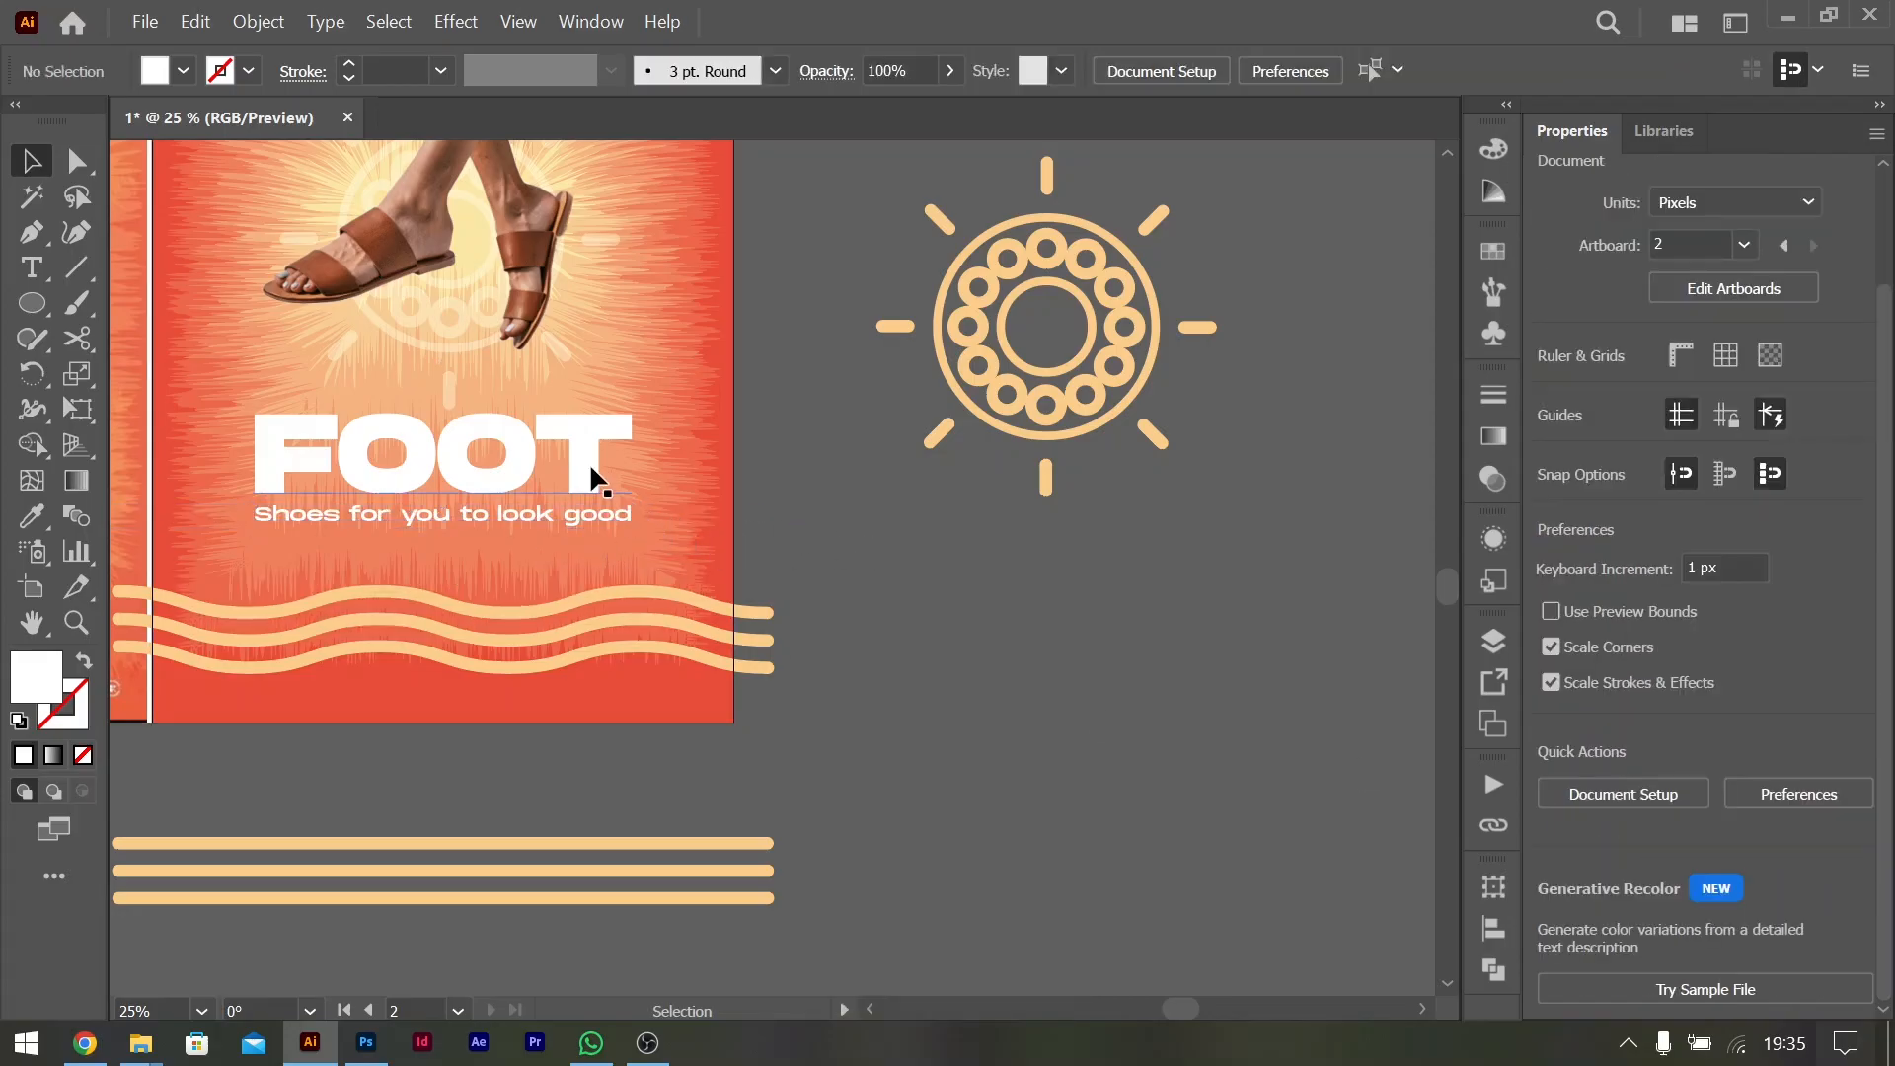
{"action": "key", "text": "ctrl+shift+c"}
{"action": "left_click", "coordinate": [716, 510]}
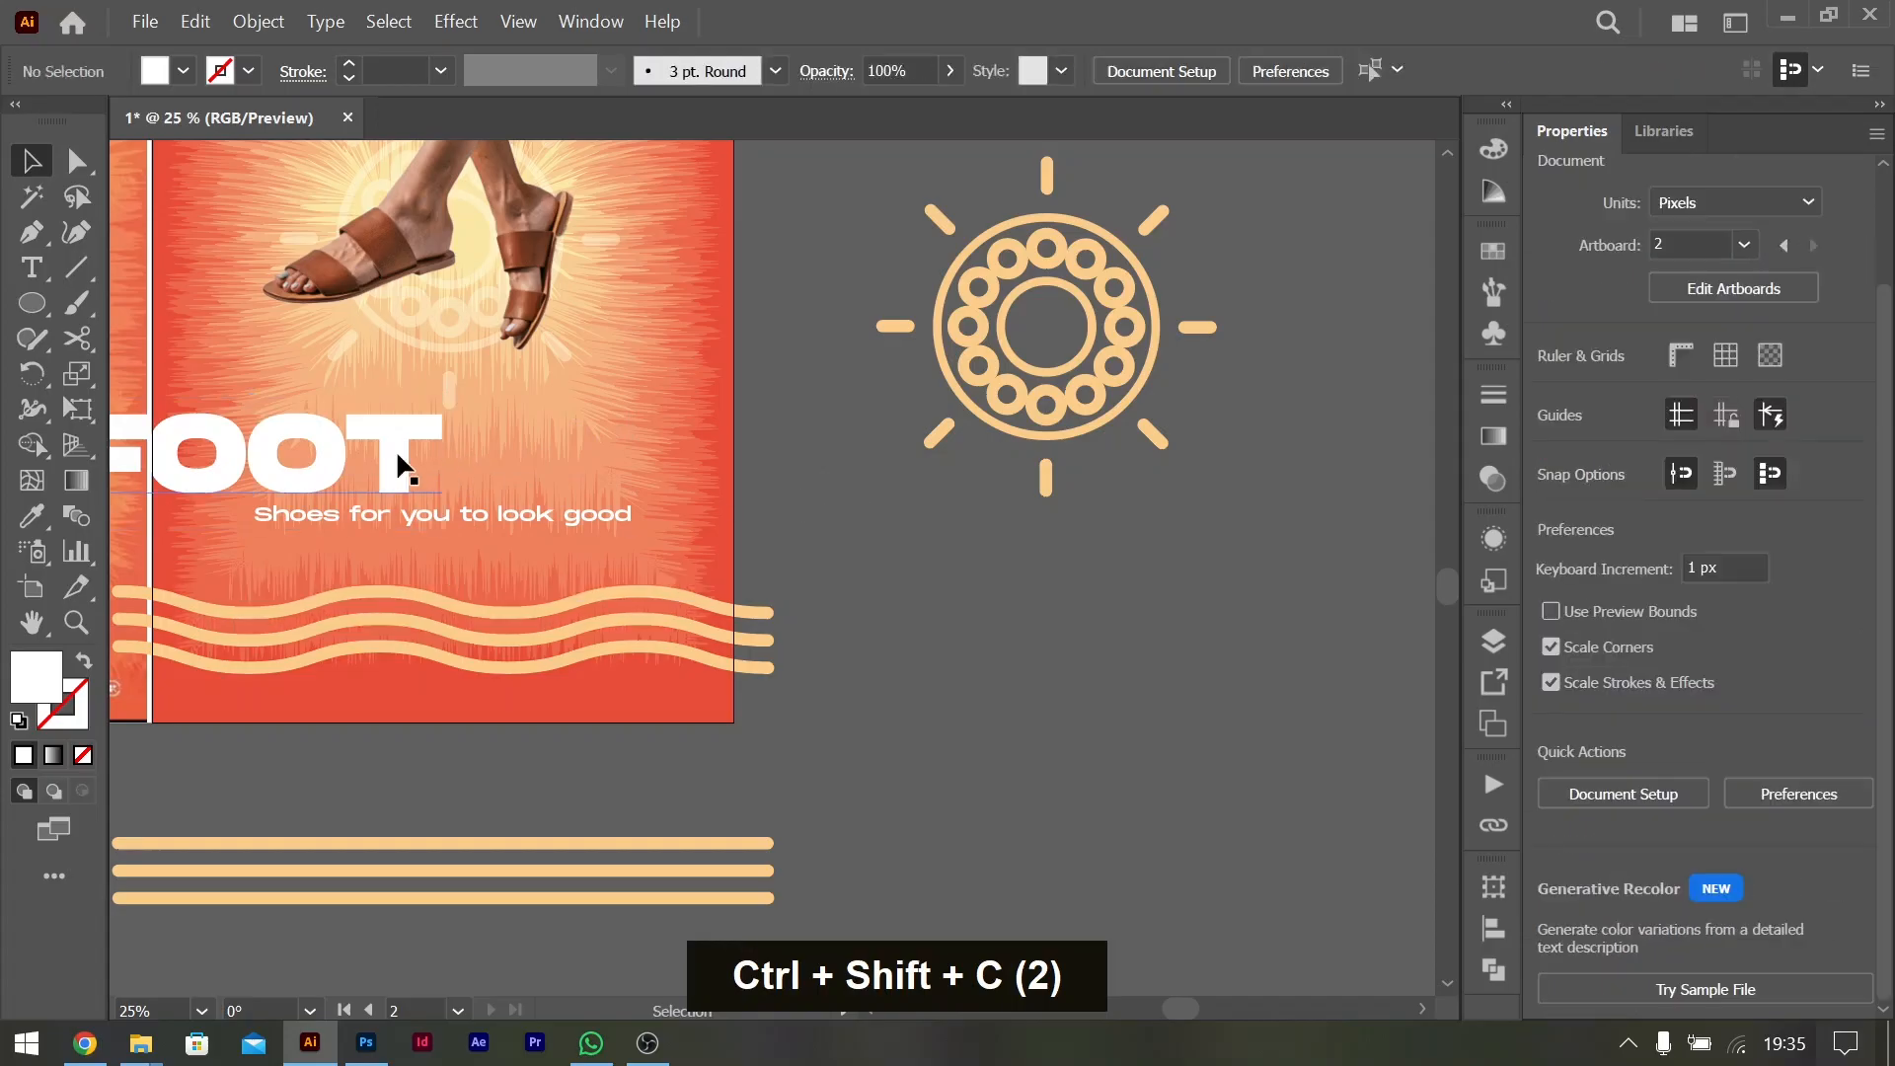
{"action": "left_click", "coordinate": [395, 453]}
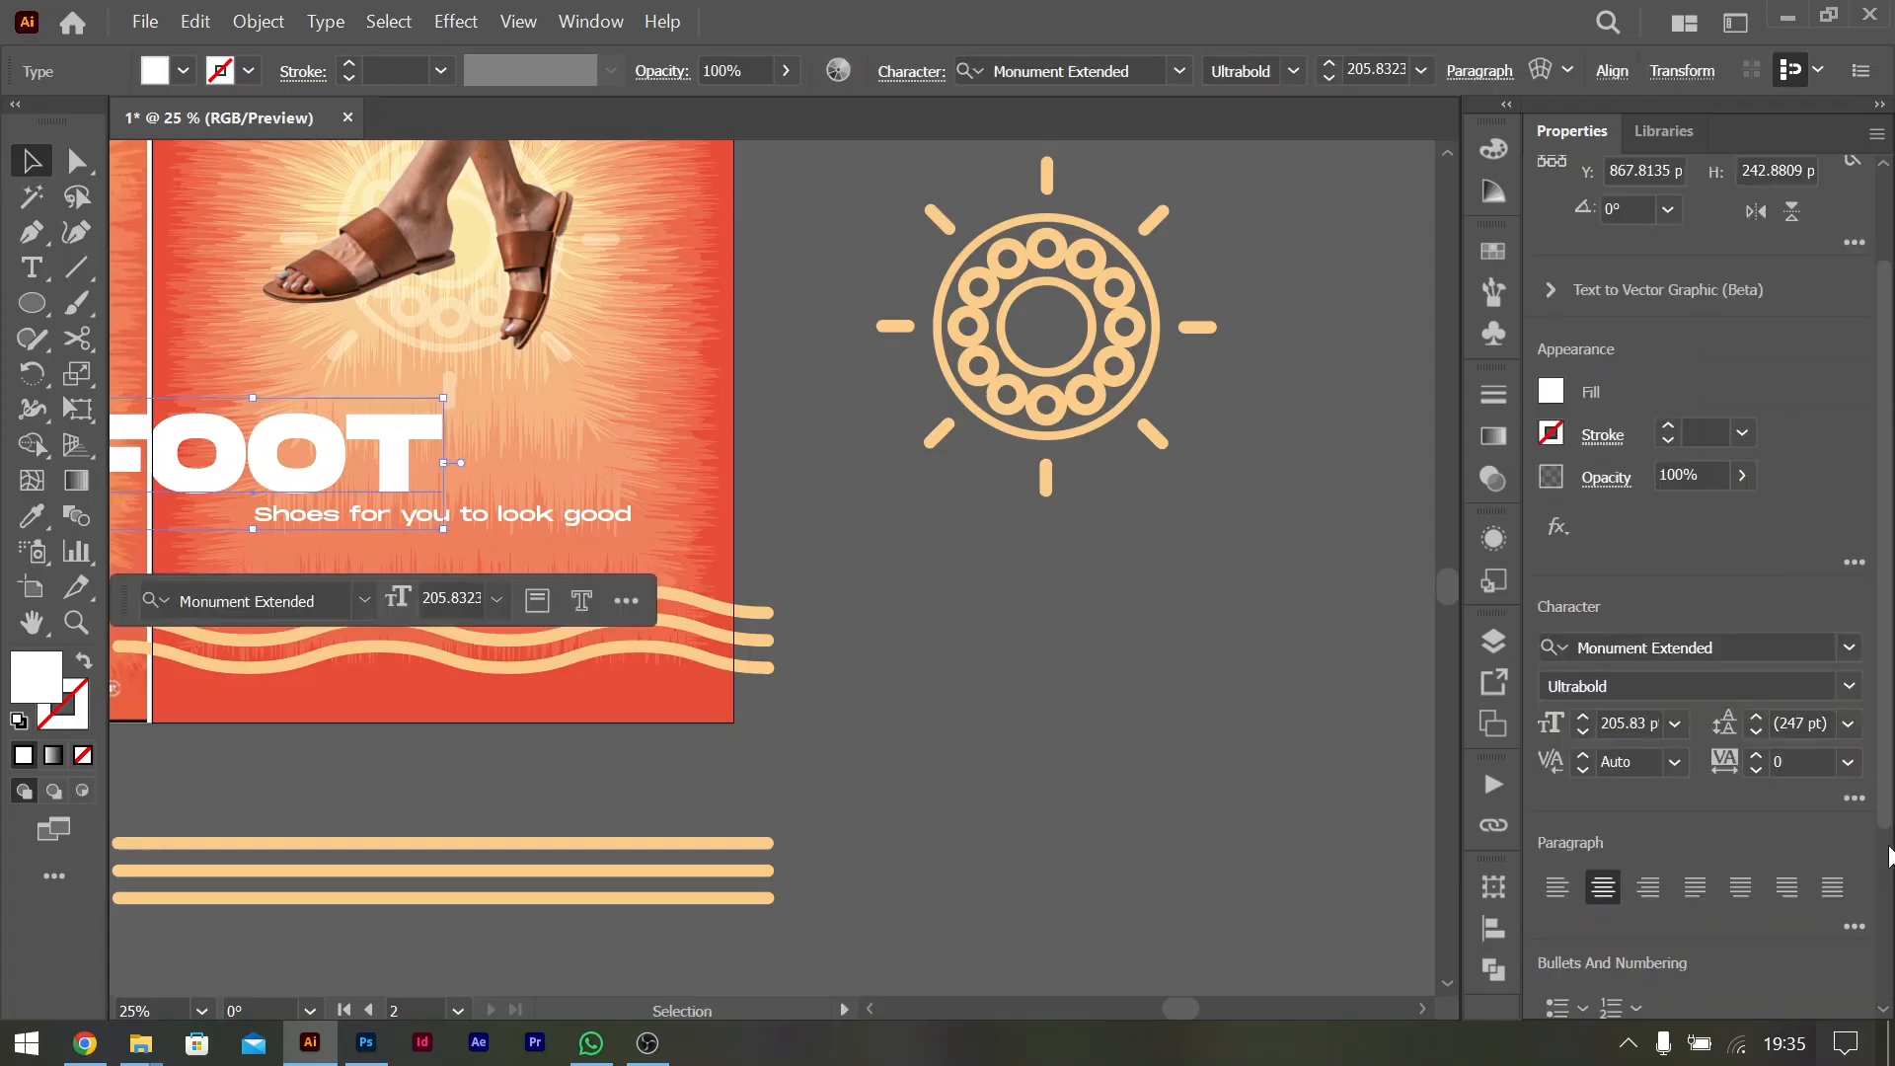
{"action": "left_click", "coordinate": [1886, 849]}
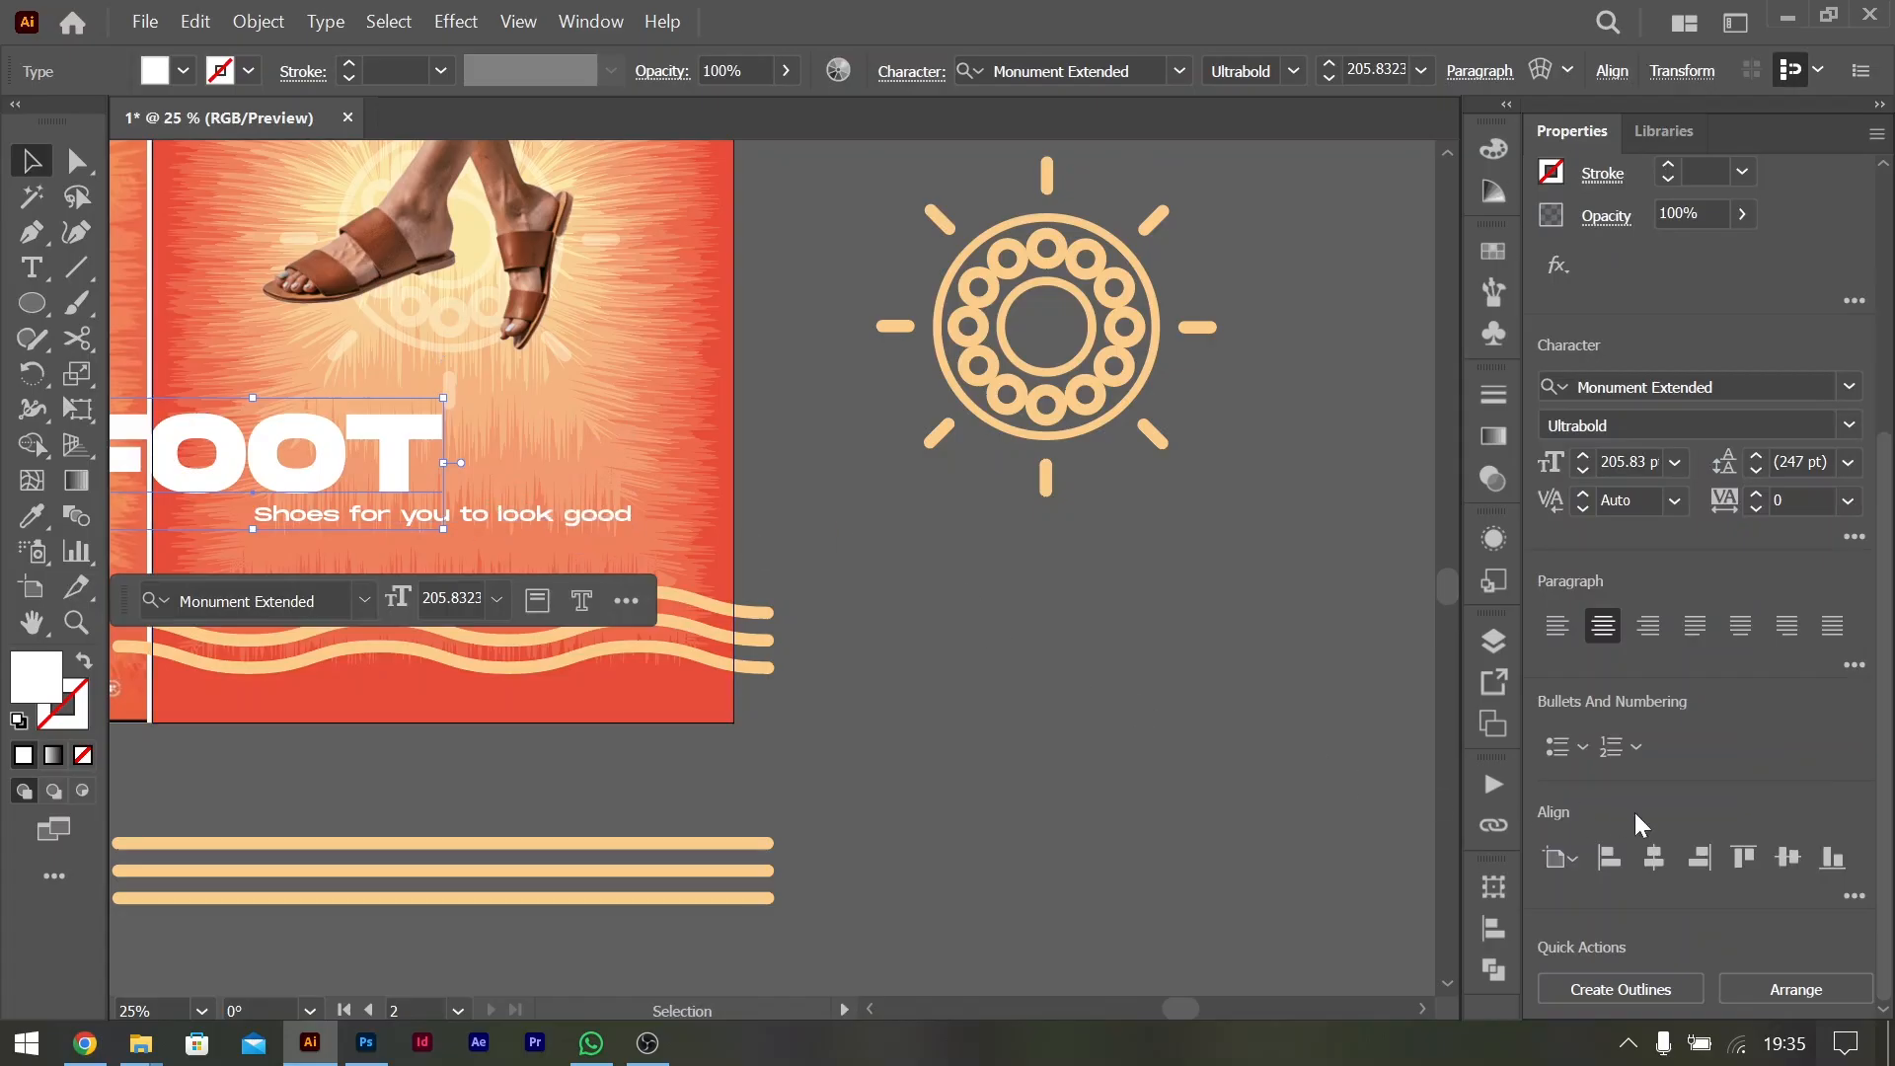
{"action": "left_click", "coordinate": [1653, 856]}
{"action": "key", "text": "shift"}
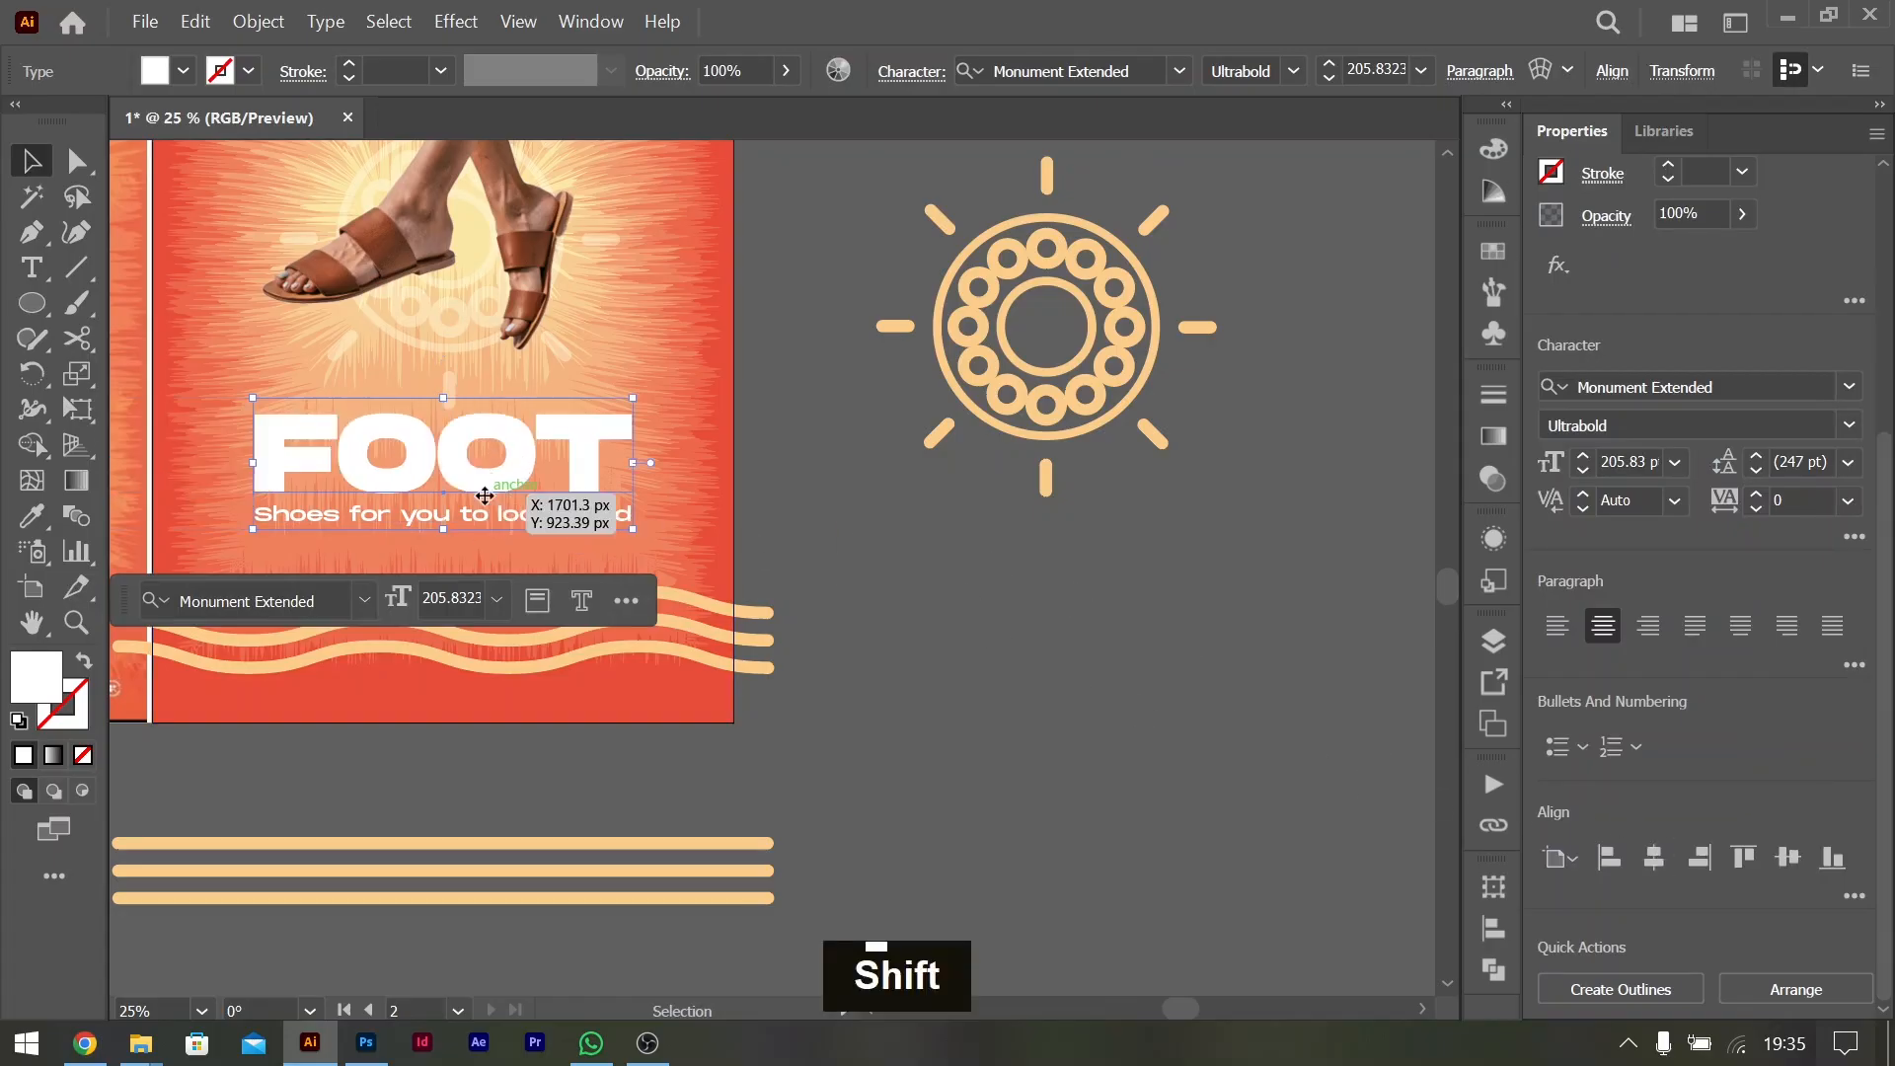
Nudge the tagline slightly up, closer to the FOOT text
{"action": "left_click", "coordinate": [343, 519]}
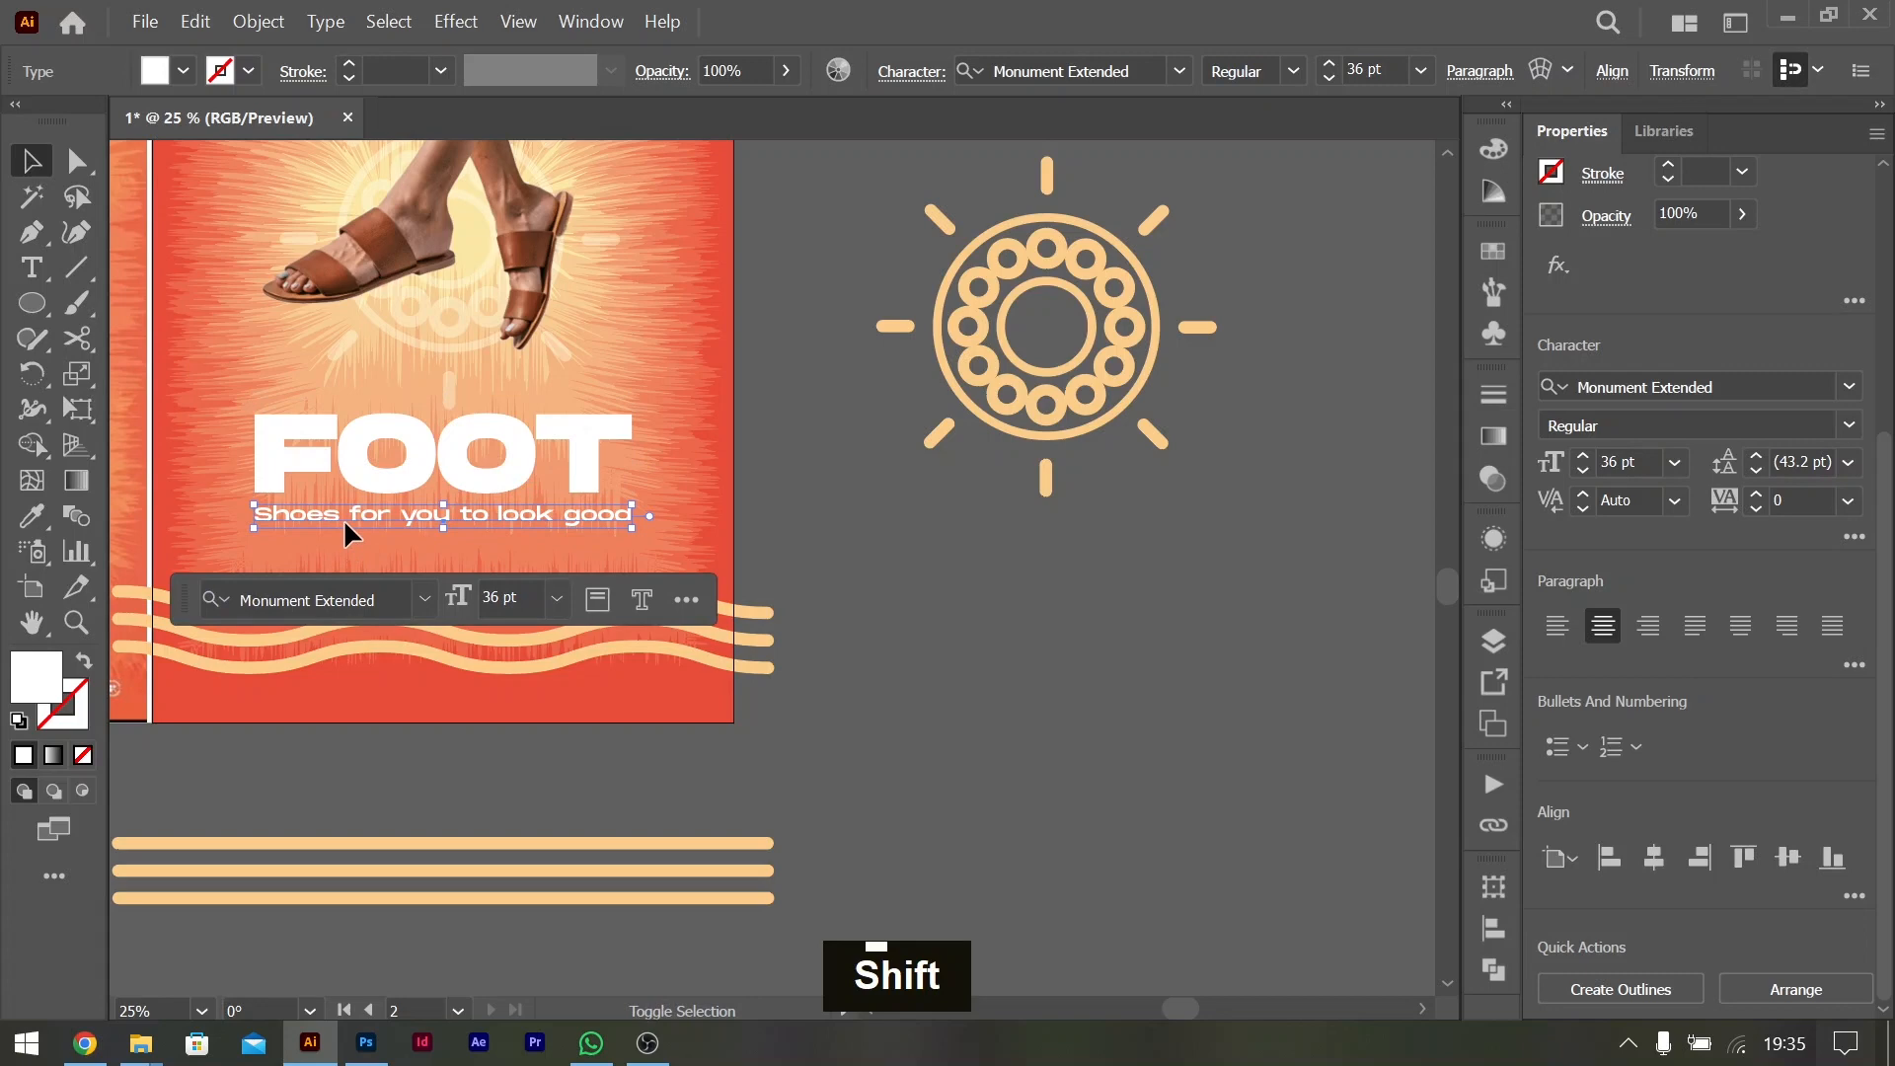
{"action": "key", "text": "shift+Up"}
{"action": "key", "text": "Down"}
{"action": "key", "text": "Down"}
Draw a rectangle about 287 by 65 px under the left part of the tagline
{"action": "scroll", "coordinate": [346, 525], "scroll_direction": "left", "scroll_amount": 4}
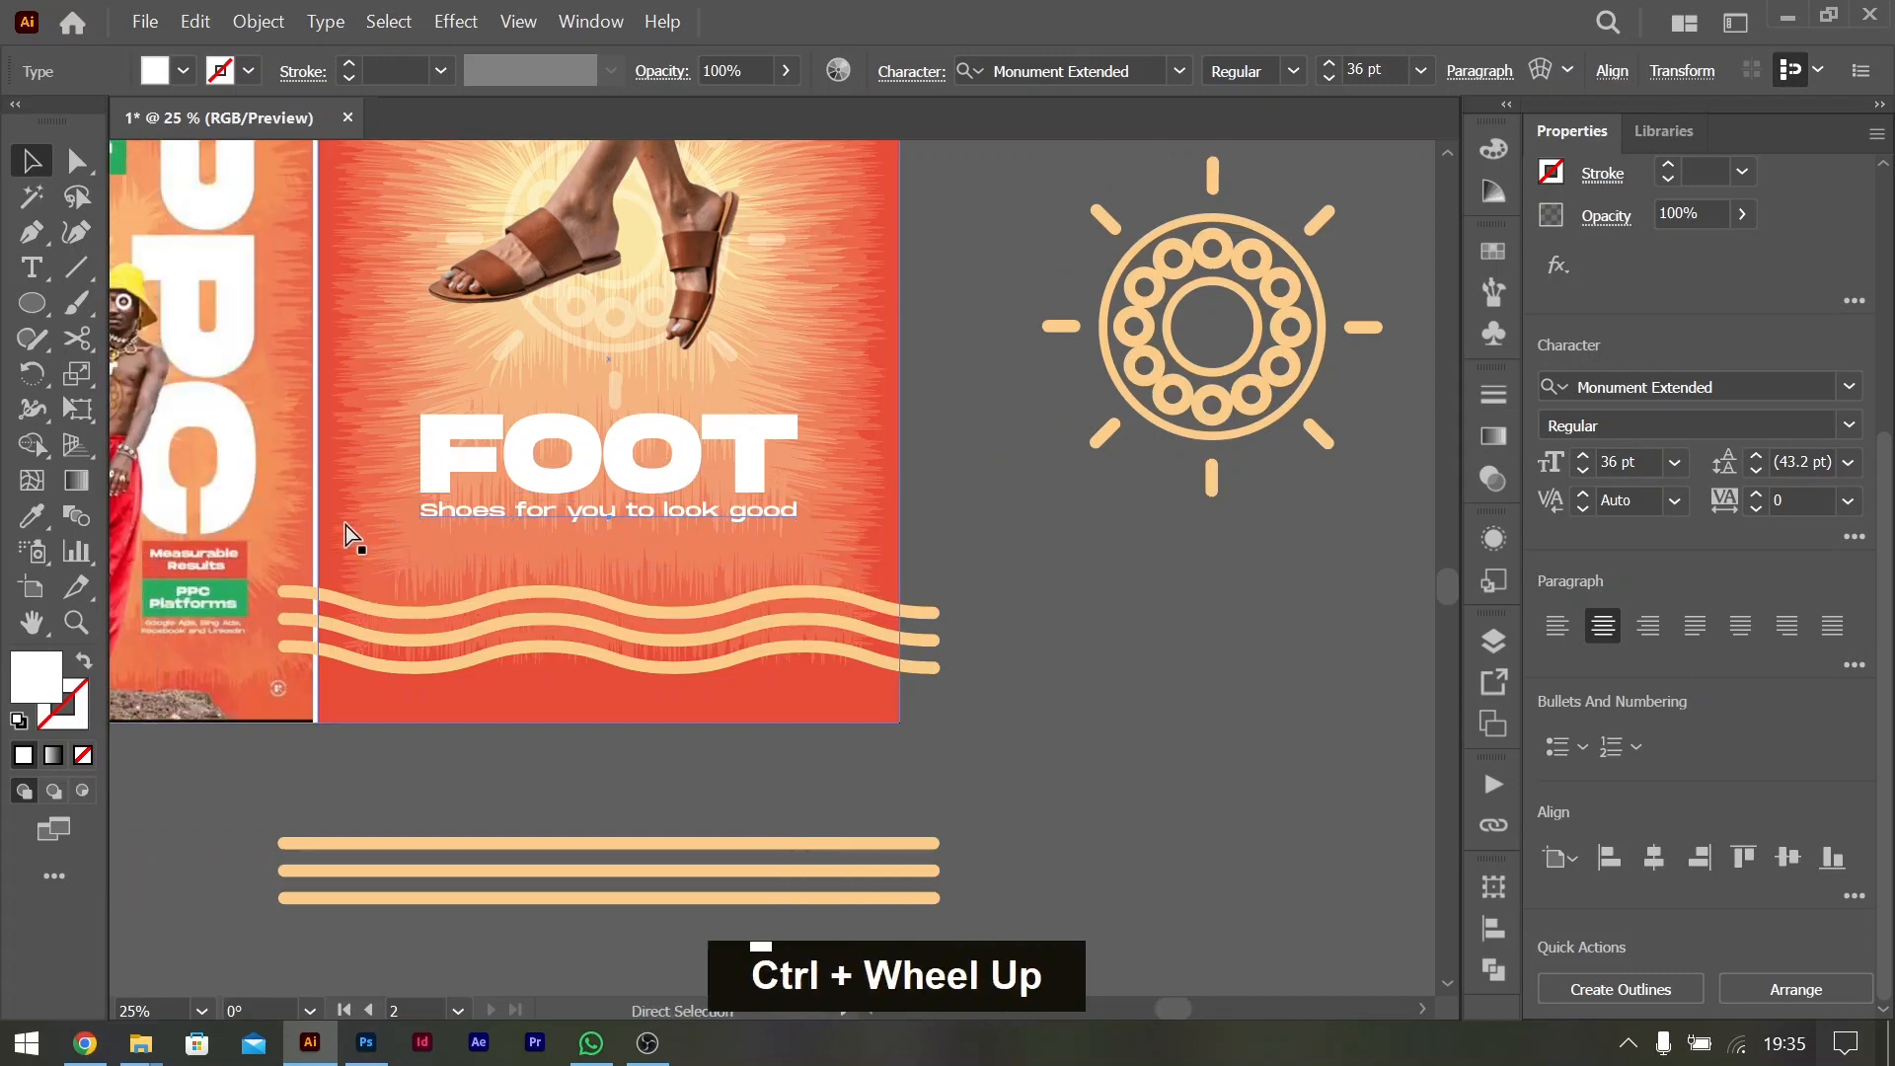
{"action": "scroll", "coordinate": [345, 525], "scroll_direction": "left", "scroll_amount": 3}
{"action": "scroll", "coordinate": [849, 459], "scroll_direction": "up", "scroll_amount": 2}
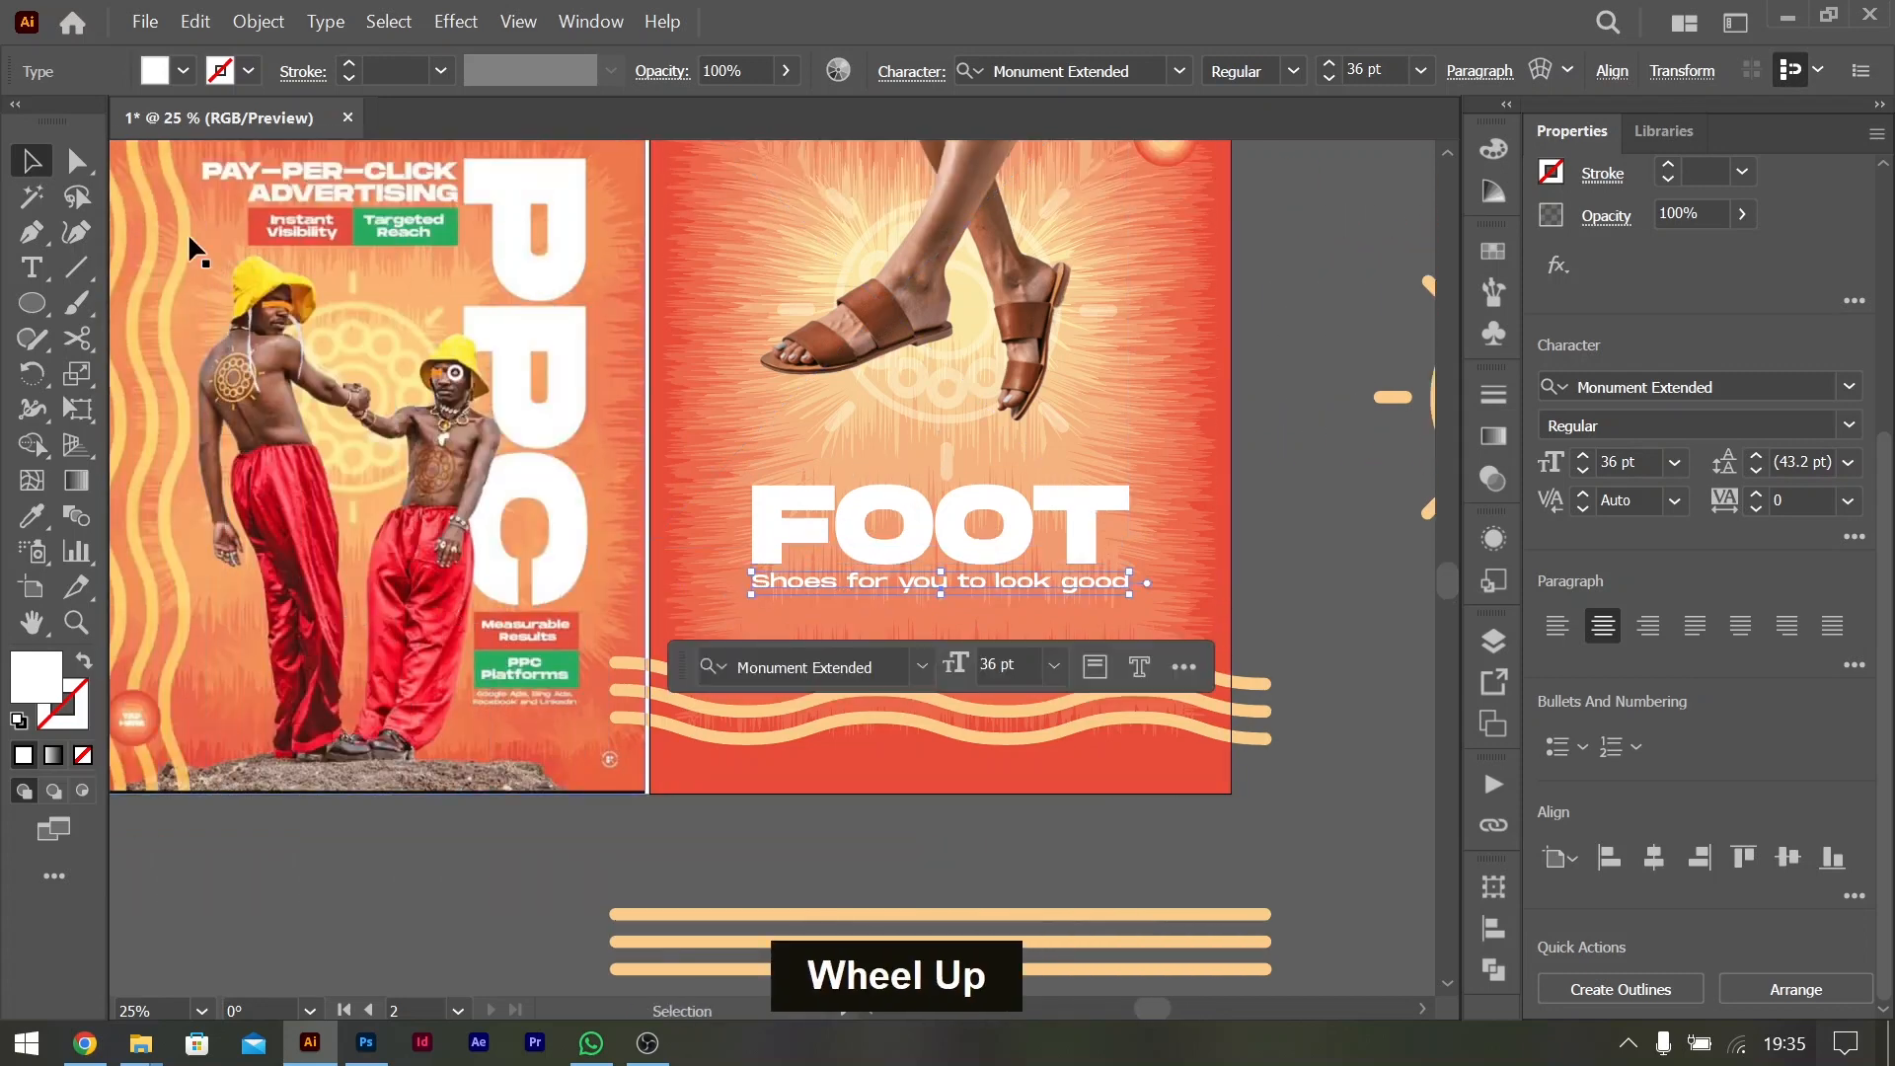
{"action": "scroll", "coordinate": [979, 473], "scroll_direction": "up", "scroll_amount": 2}
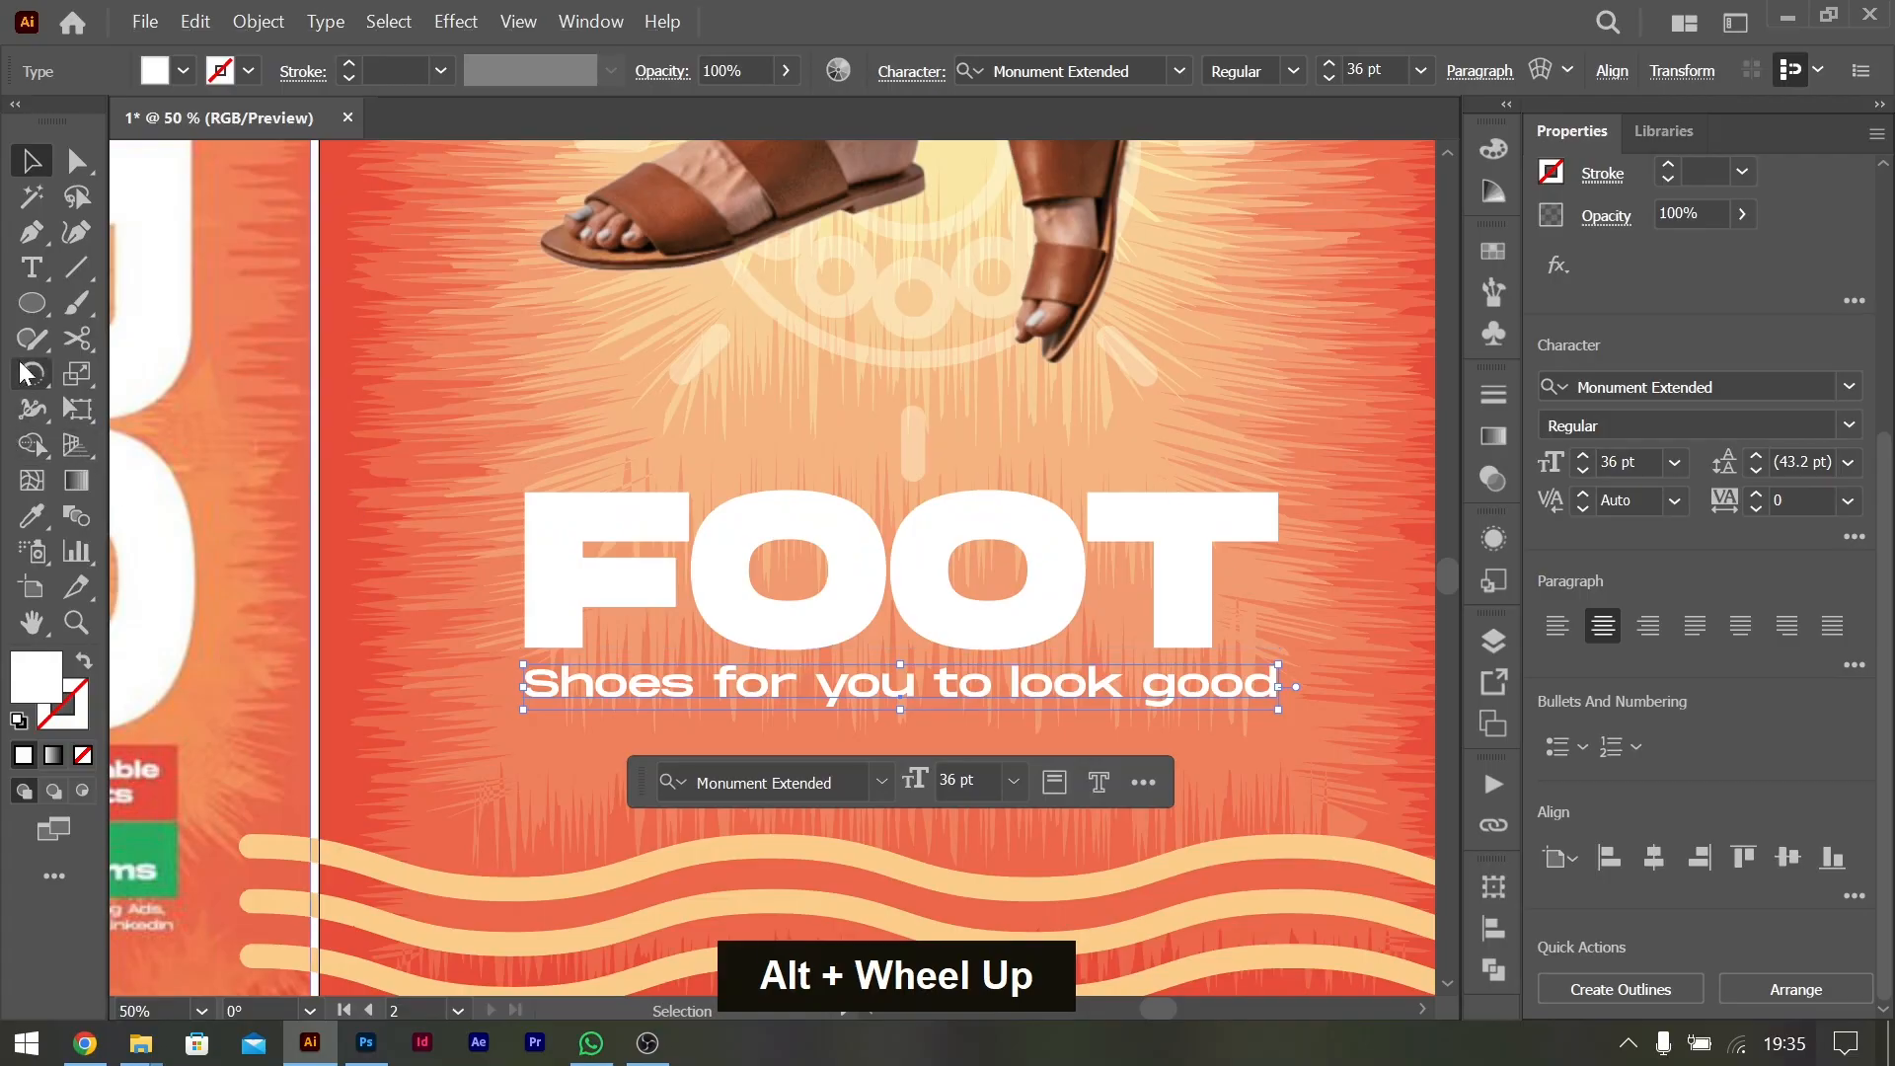
{"action": "left_click", "coordinate": [37, 312]}
{"action": "right_click", "coordinate": [35, 333]}
{"action": "right_click", "coordinate": [40, 310]}
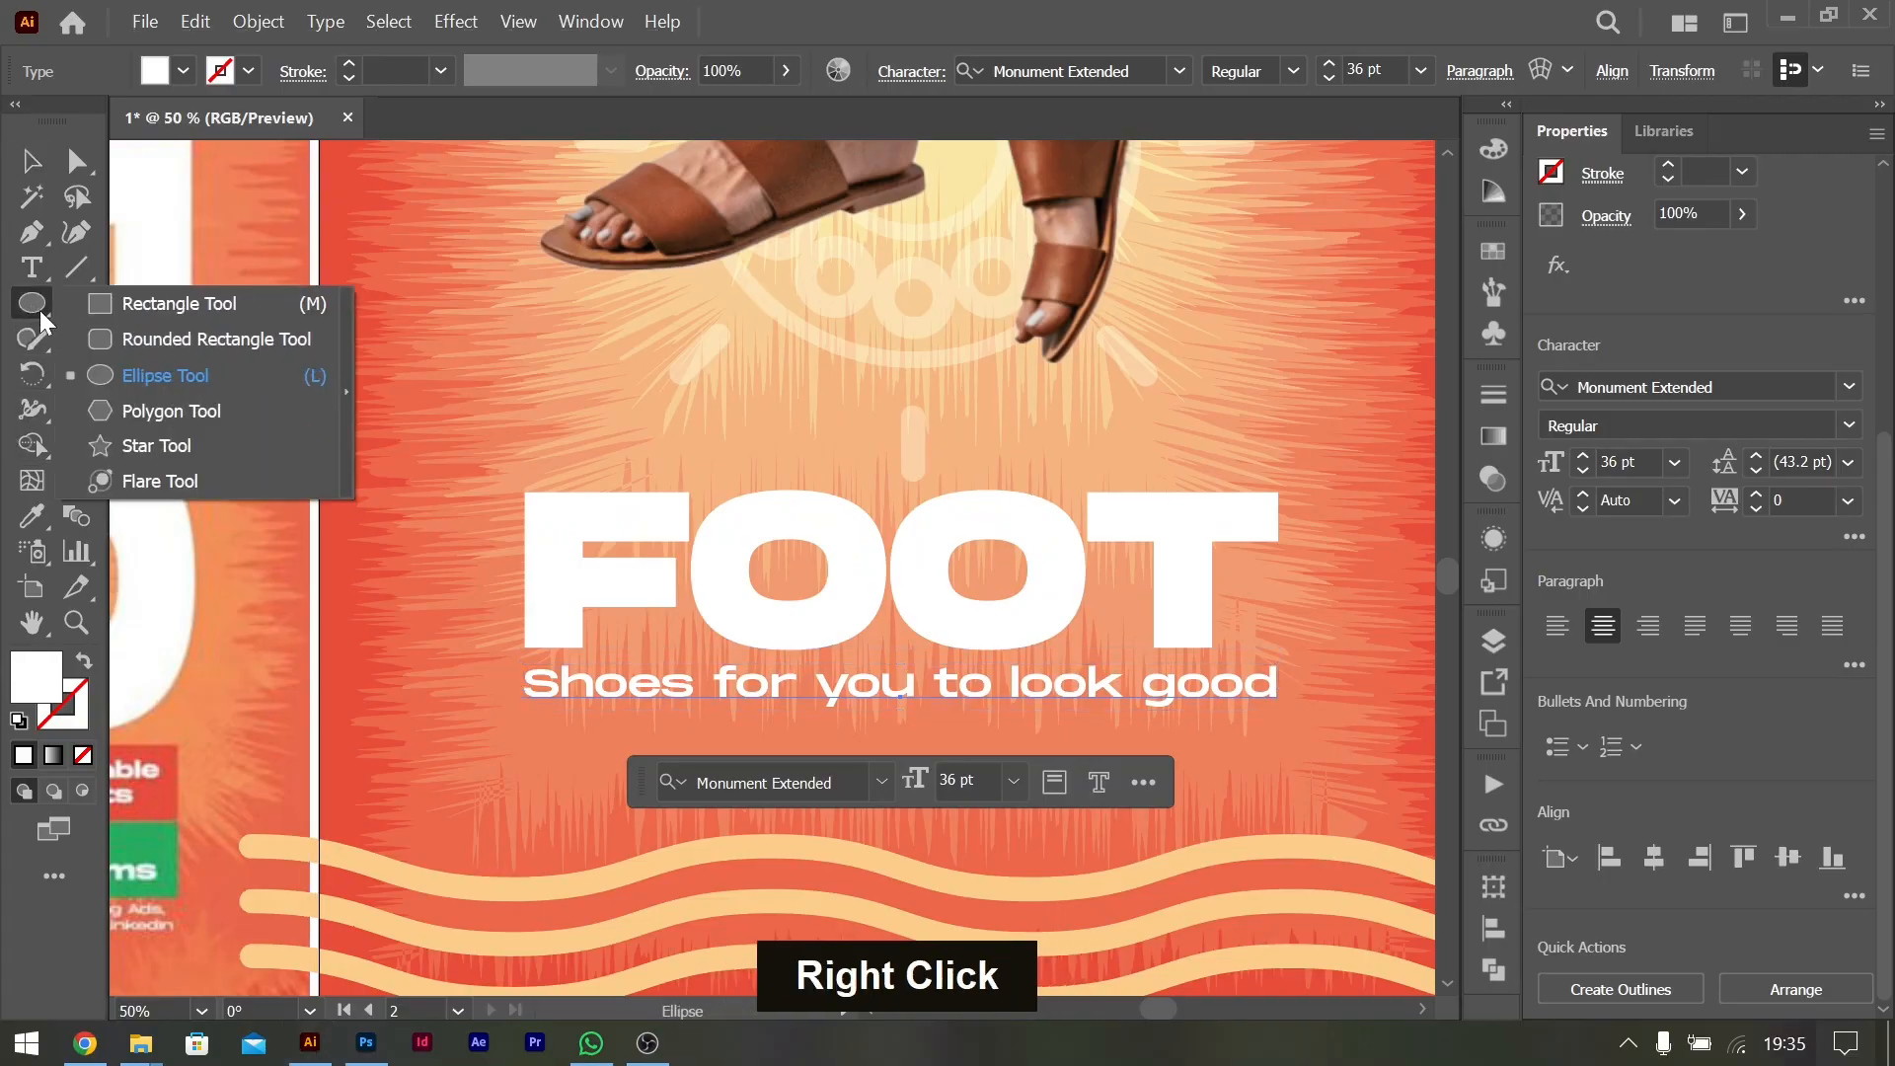
{"action": "left_click", "coordinate": [145, 311]}
{"action": "left_click_drag", "start_coordinate": [532, 719], "coordinate": [841, 787]}
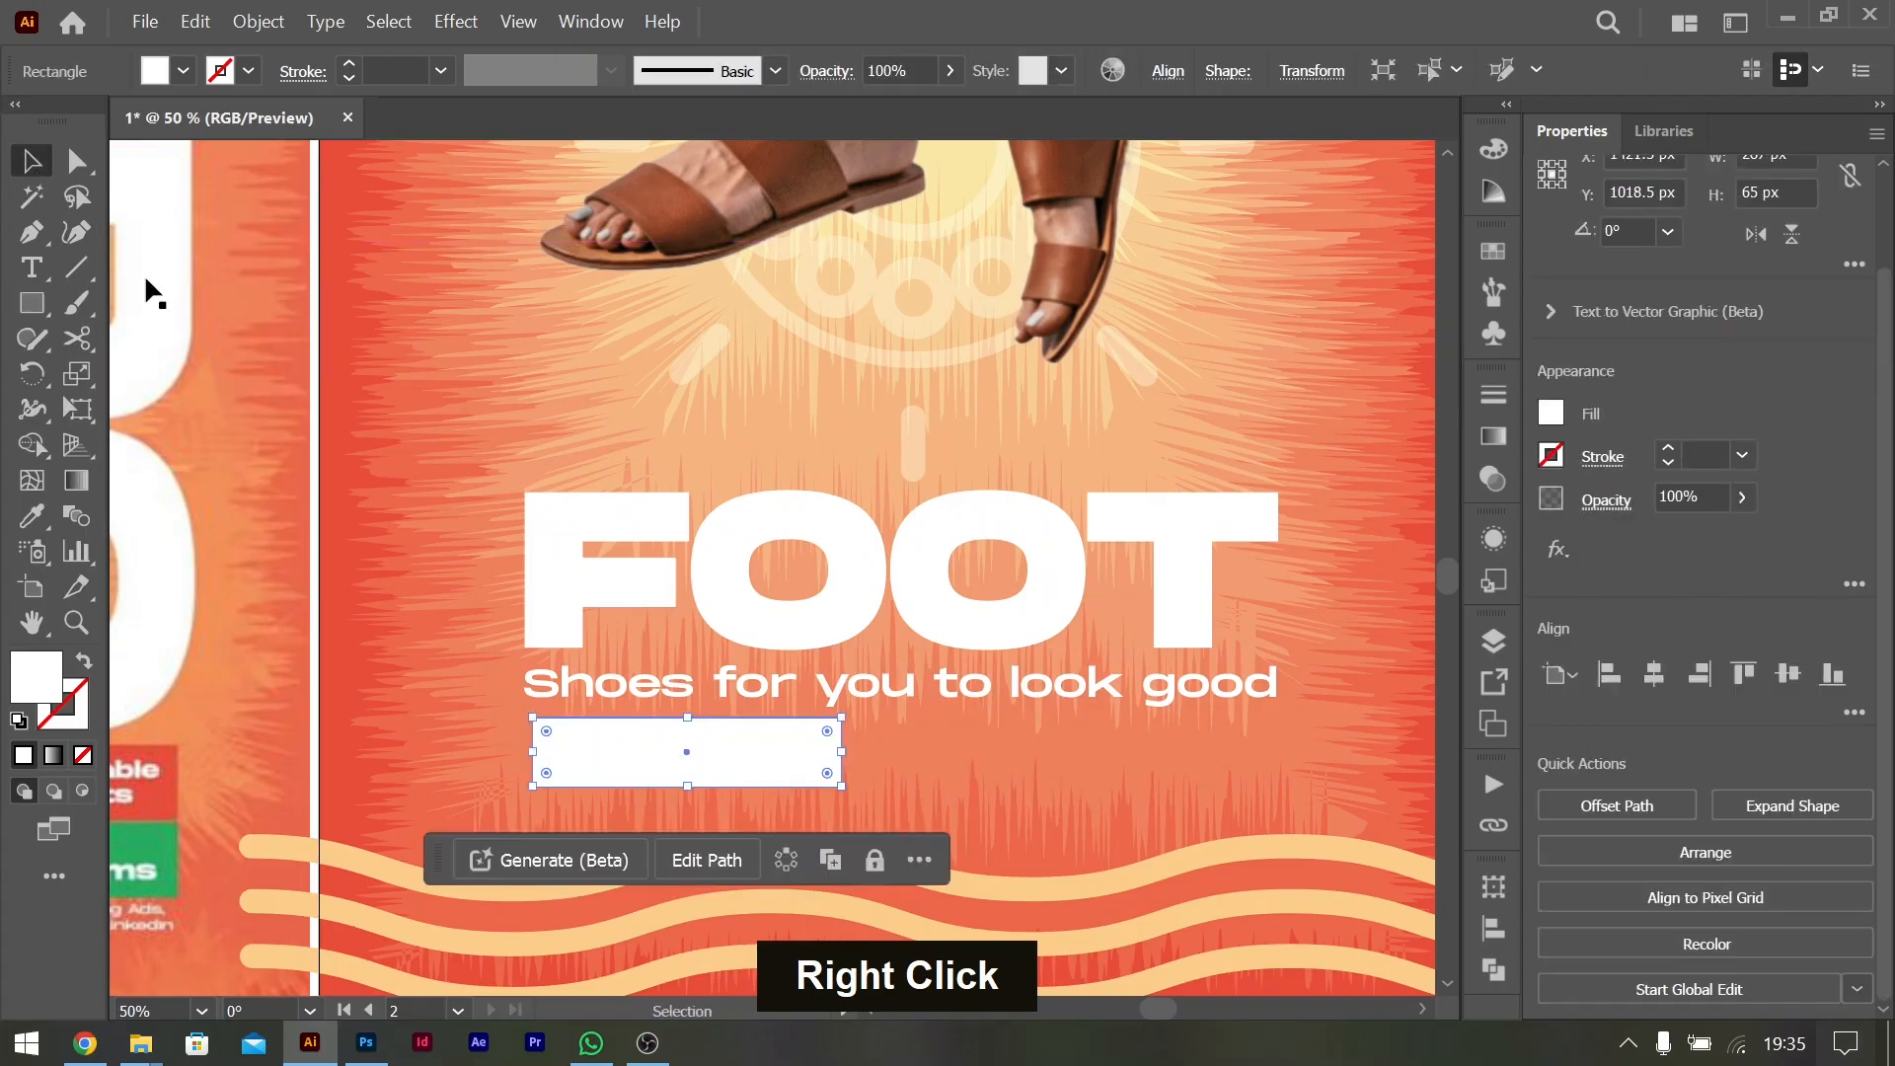
Fill the rectangle with the green sampled from the flyer's "PPC Platforms" label
{"action": "scroll", "coordinate": [305, 415], "scroll_direction": "up", "scroll_amount": 2}
{"action": "key", "text": "i"}
{"action": "scroll", "coordinate": [240, 871], "scroll_direction": "left", "scroll_amount": 2}
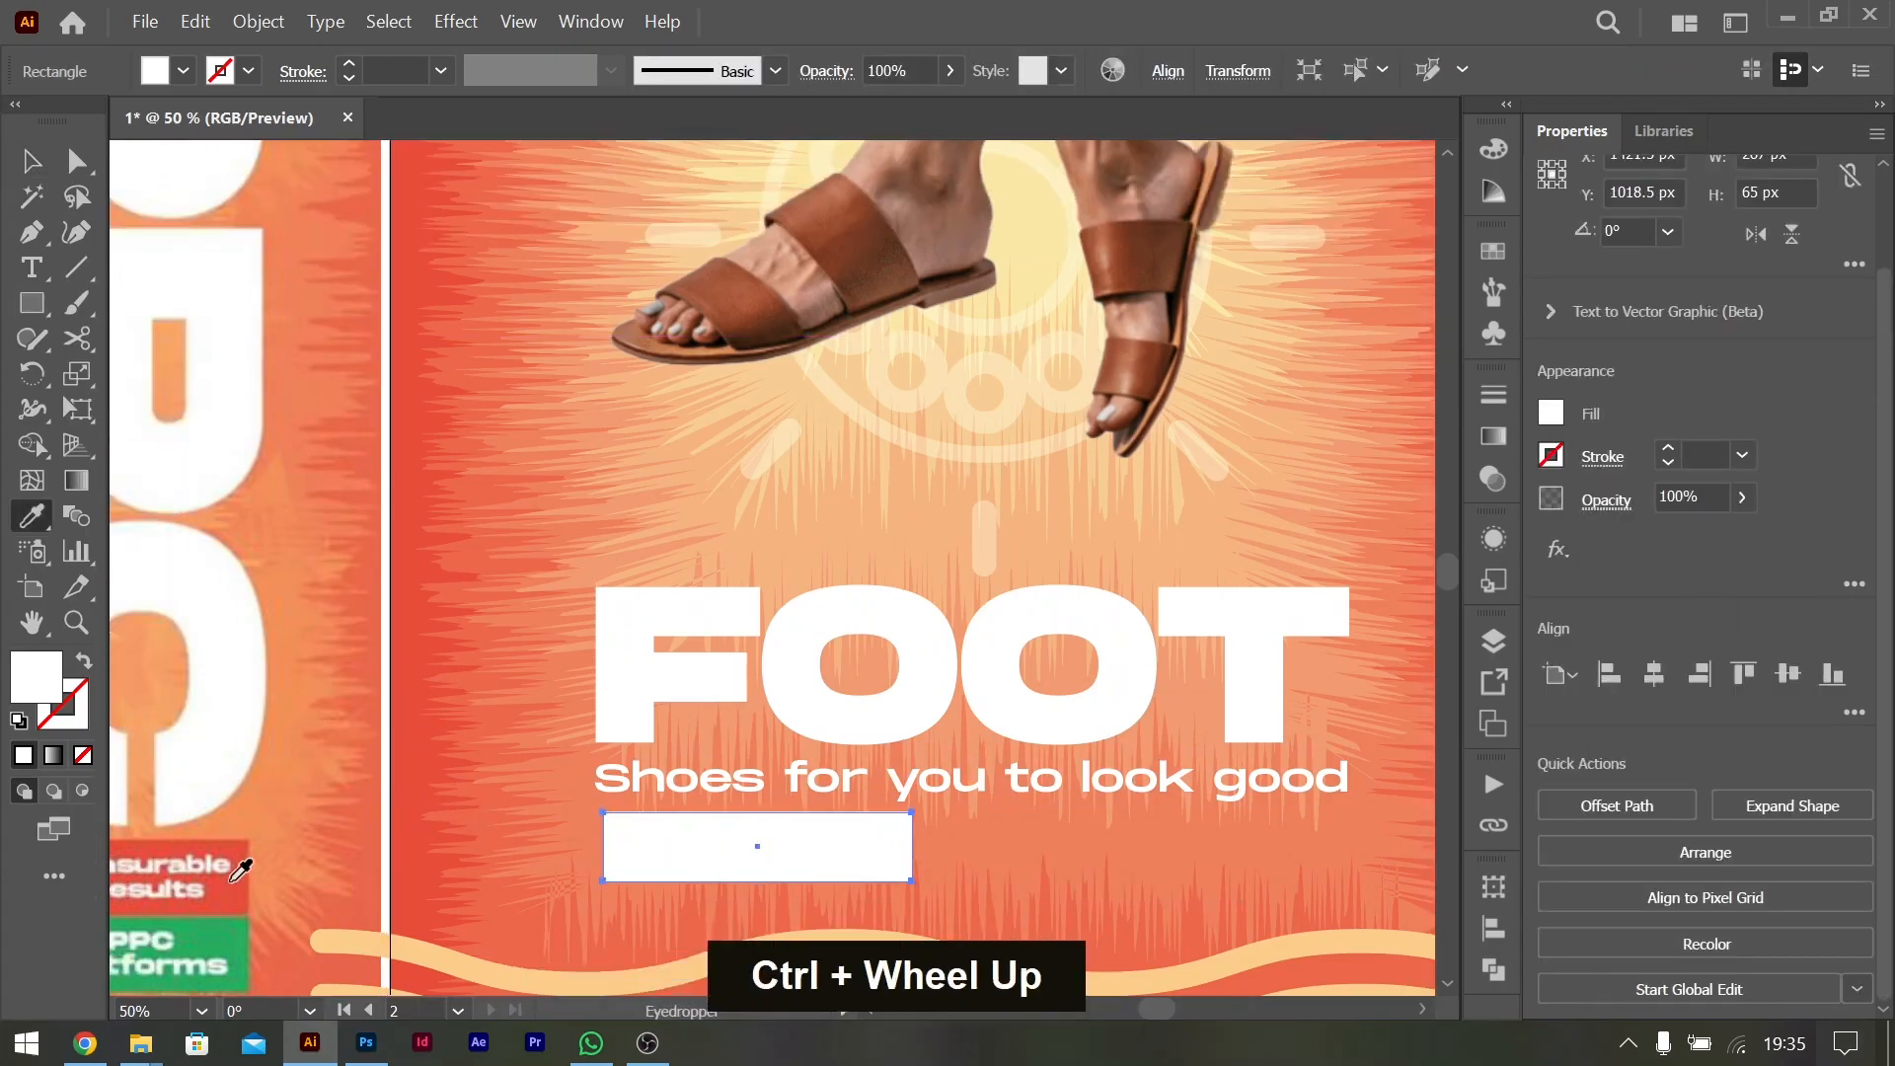
{"action": "left_click", "coordinate": [219, 923]}
{"action": "left_click", "coordinate": [31, 161]}
Duplicate the green rectangle straight to the right so the copy sits under the tagline's right end
{"action": "scroll", "coordinate": [571, 707], "scroll_direction": "right", "scroll_amount": 1}
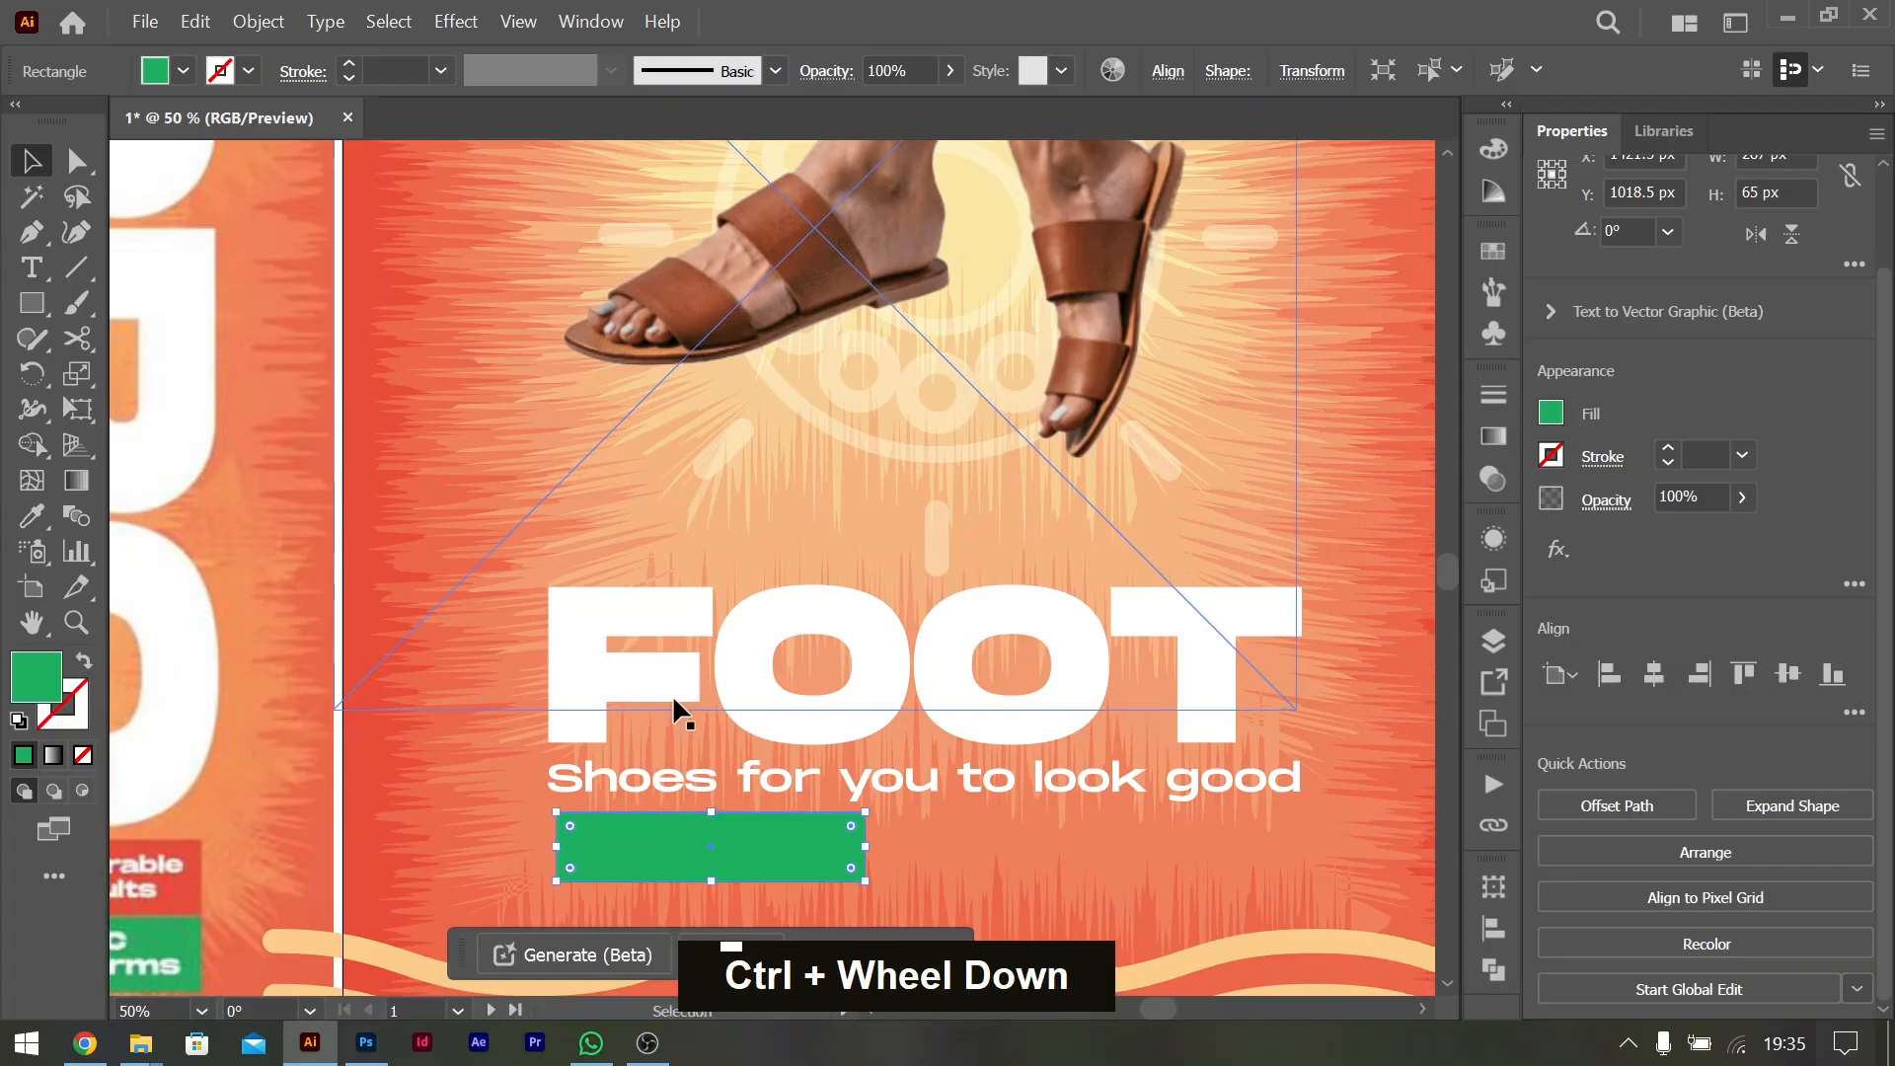
{"action": "left_click_drag", "start_coordinate": [711, 837], "coordinate": [1043, 847]}
{"action": "left_click_drag", "start_coordinate": [1155, 850], "coordinate": [1142, 848]}
Fill the duplicated rectangle with the red sampled from the flyer's "Measurable Results" label and deselect it
{"action": "scroll", "coordinate": [763, 767], "scroll_direction": "up", "scroll_amount": 1}
{"action": "key", "text": "i"}
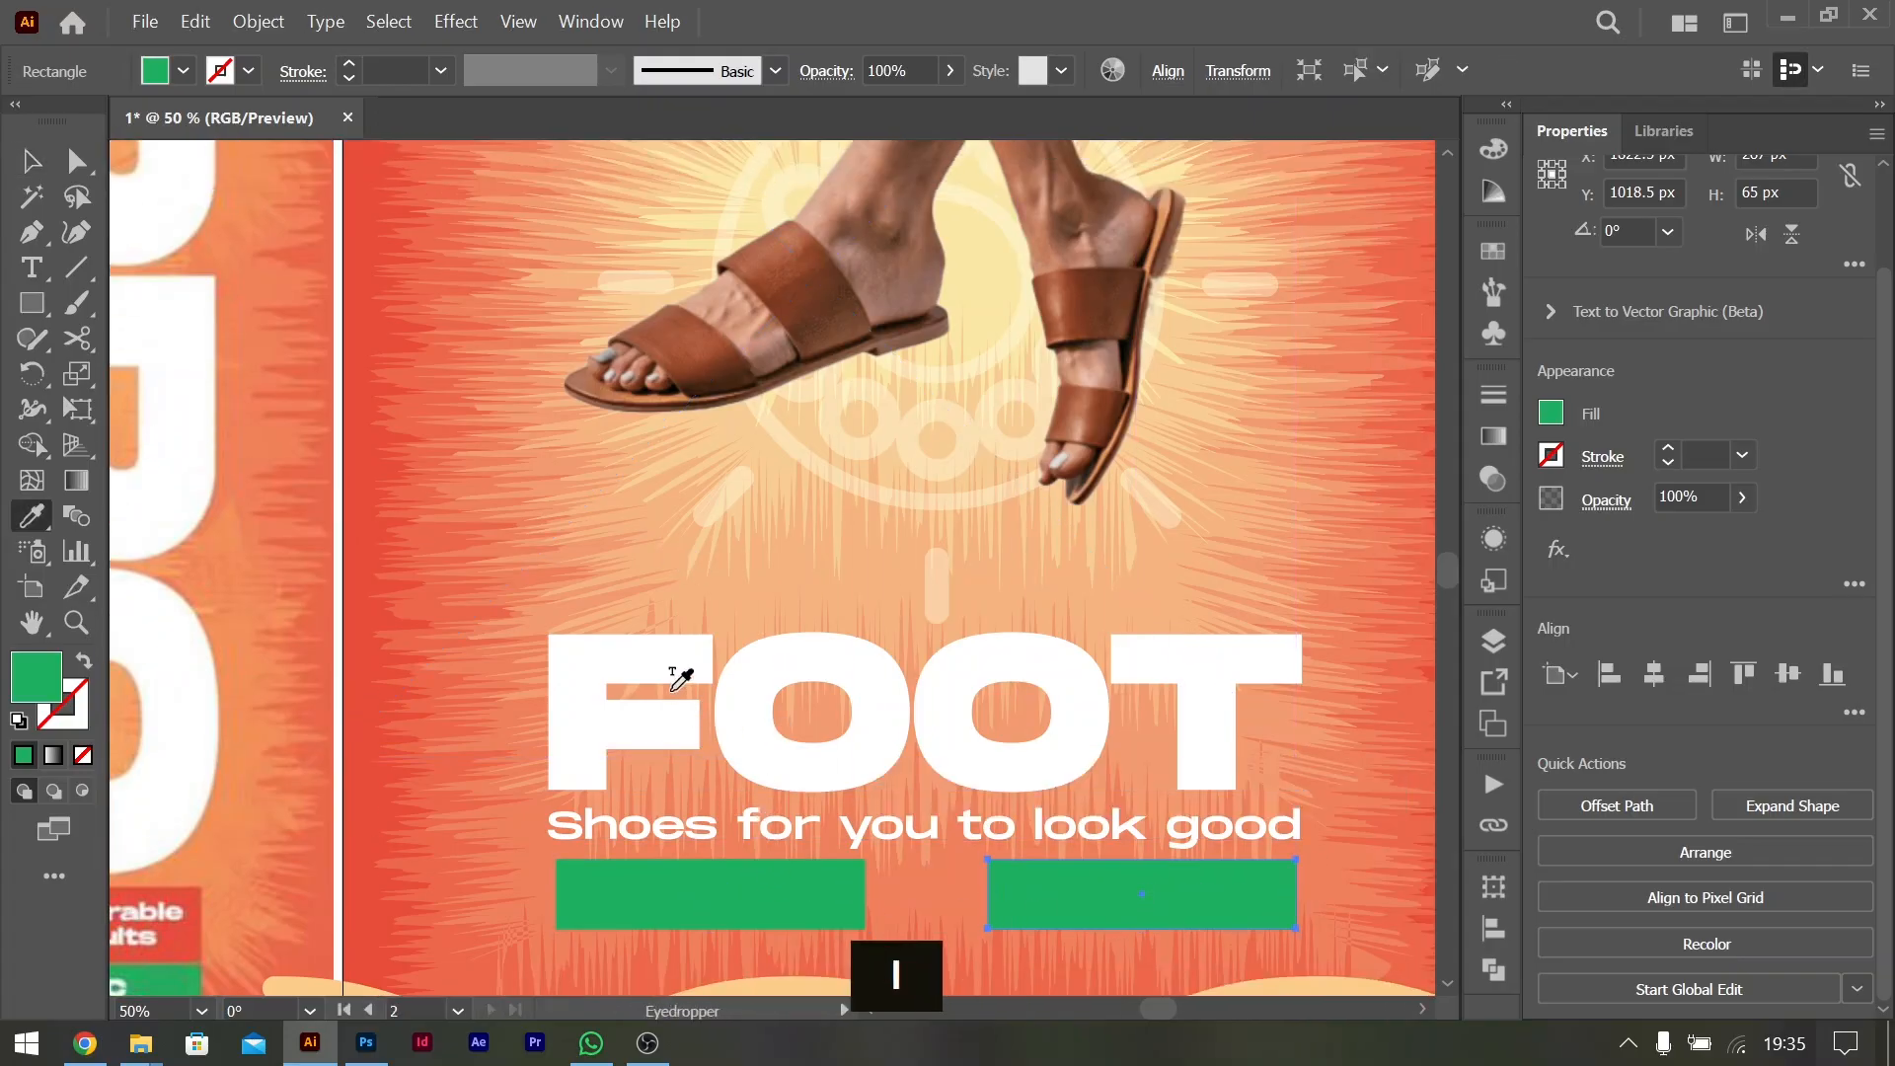
{"action": "scroll", "coordinate": [677, 681], "scroll_direction": "down", "scroll_amount": 2}
{"action": "left_click", "coordinate": [201, 811]}
{"action": "left_click", "coordinate": [30, 166]}
{"action": "key", "text": "ctrl+0"}
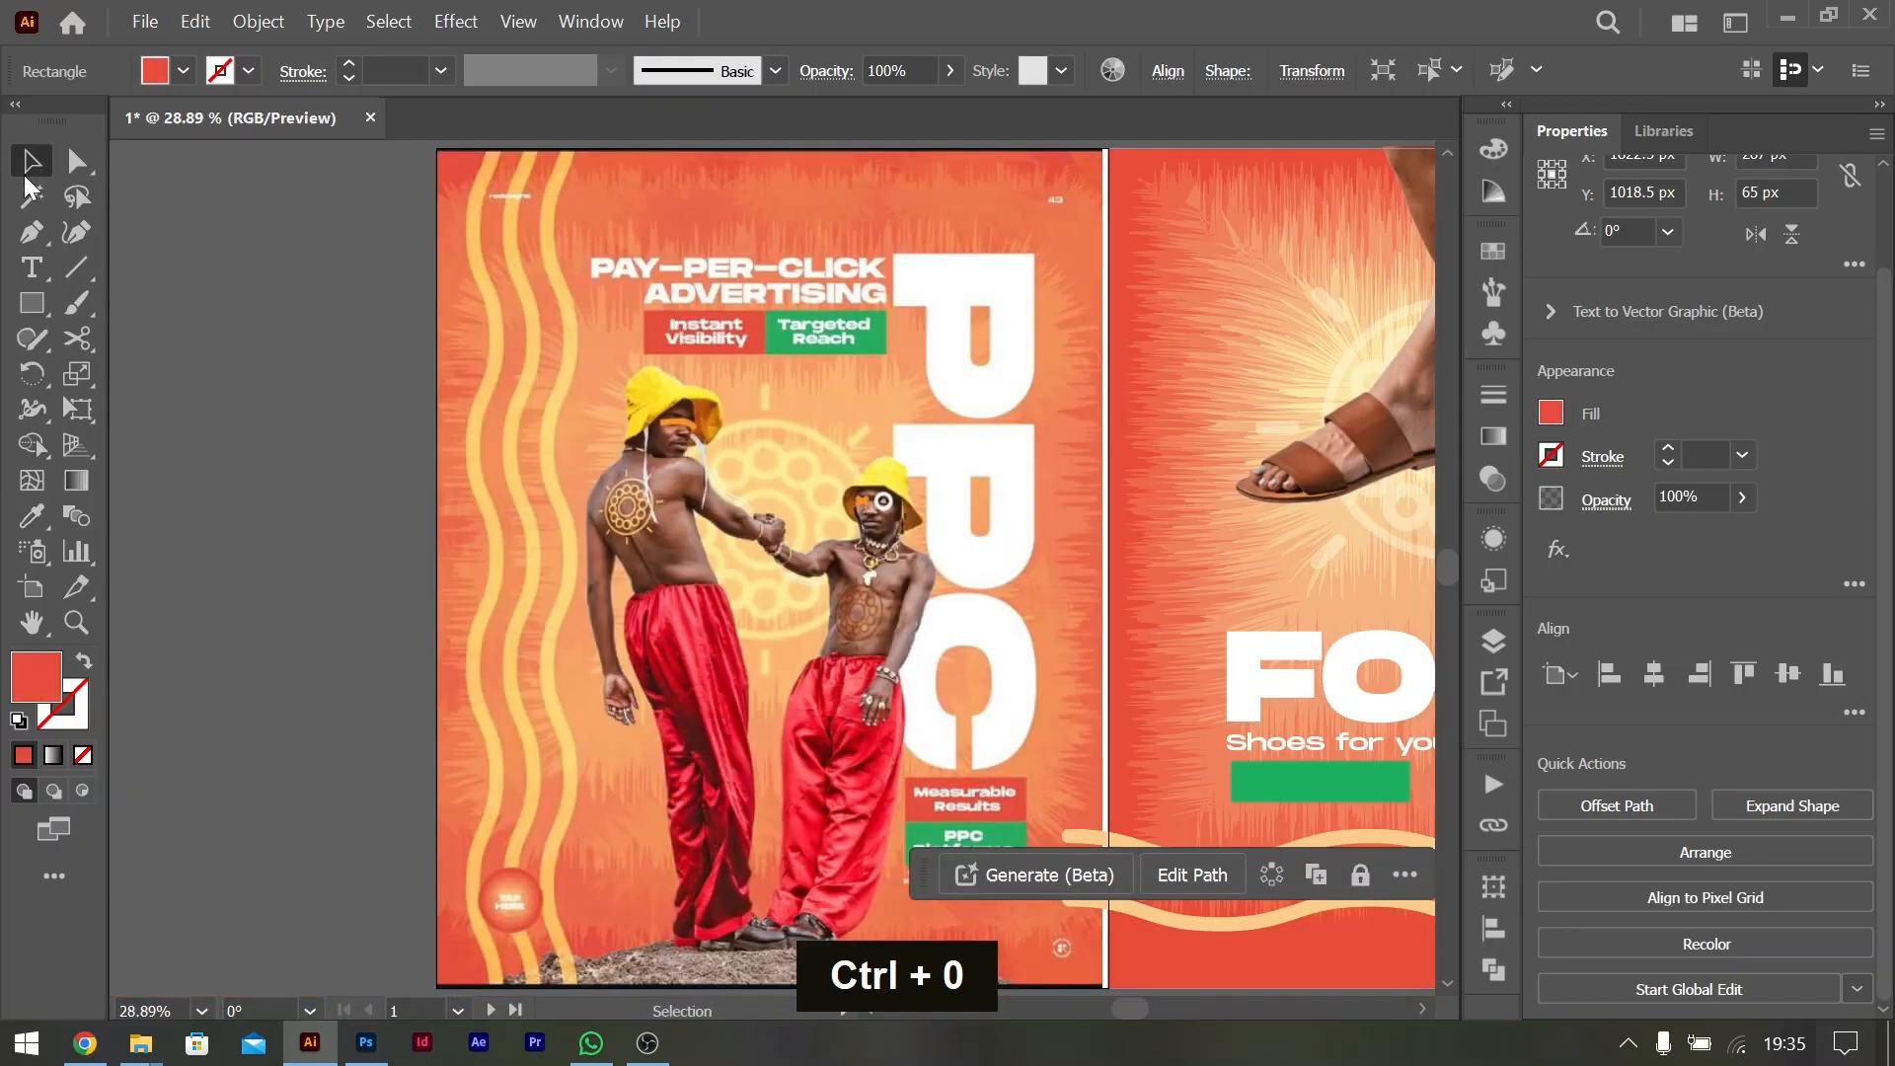
{"action": "scroll", "coordinate": [760, 612], "scroll_direction": "right", "scroll_amount": 5}
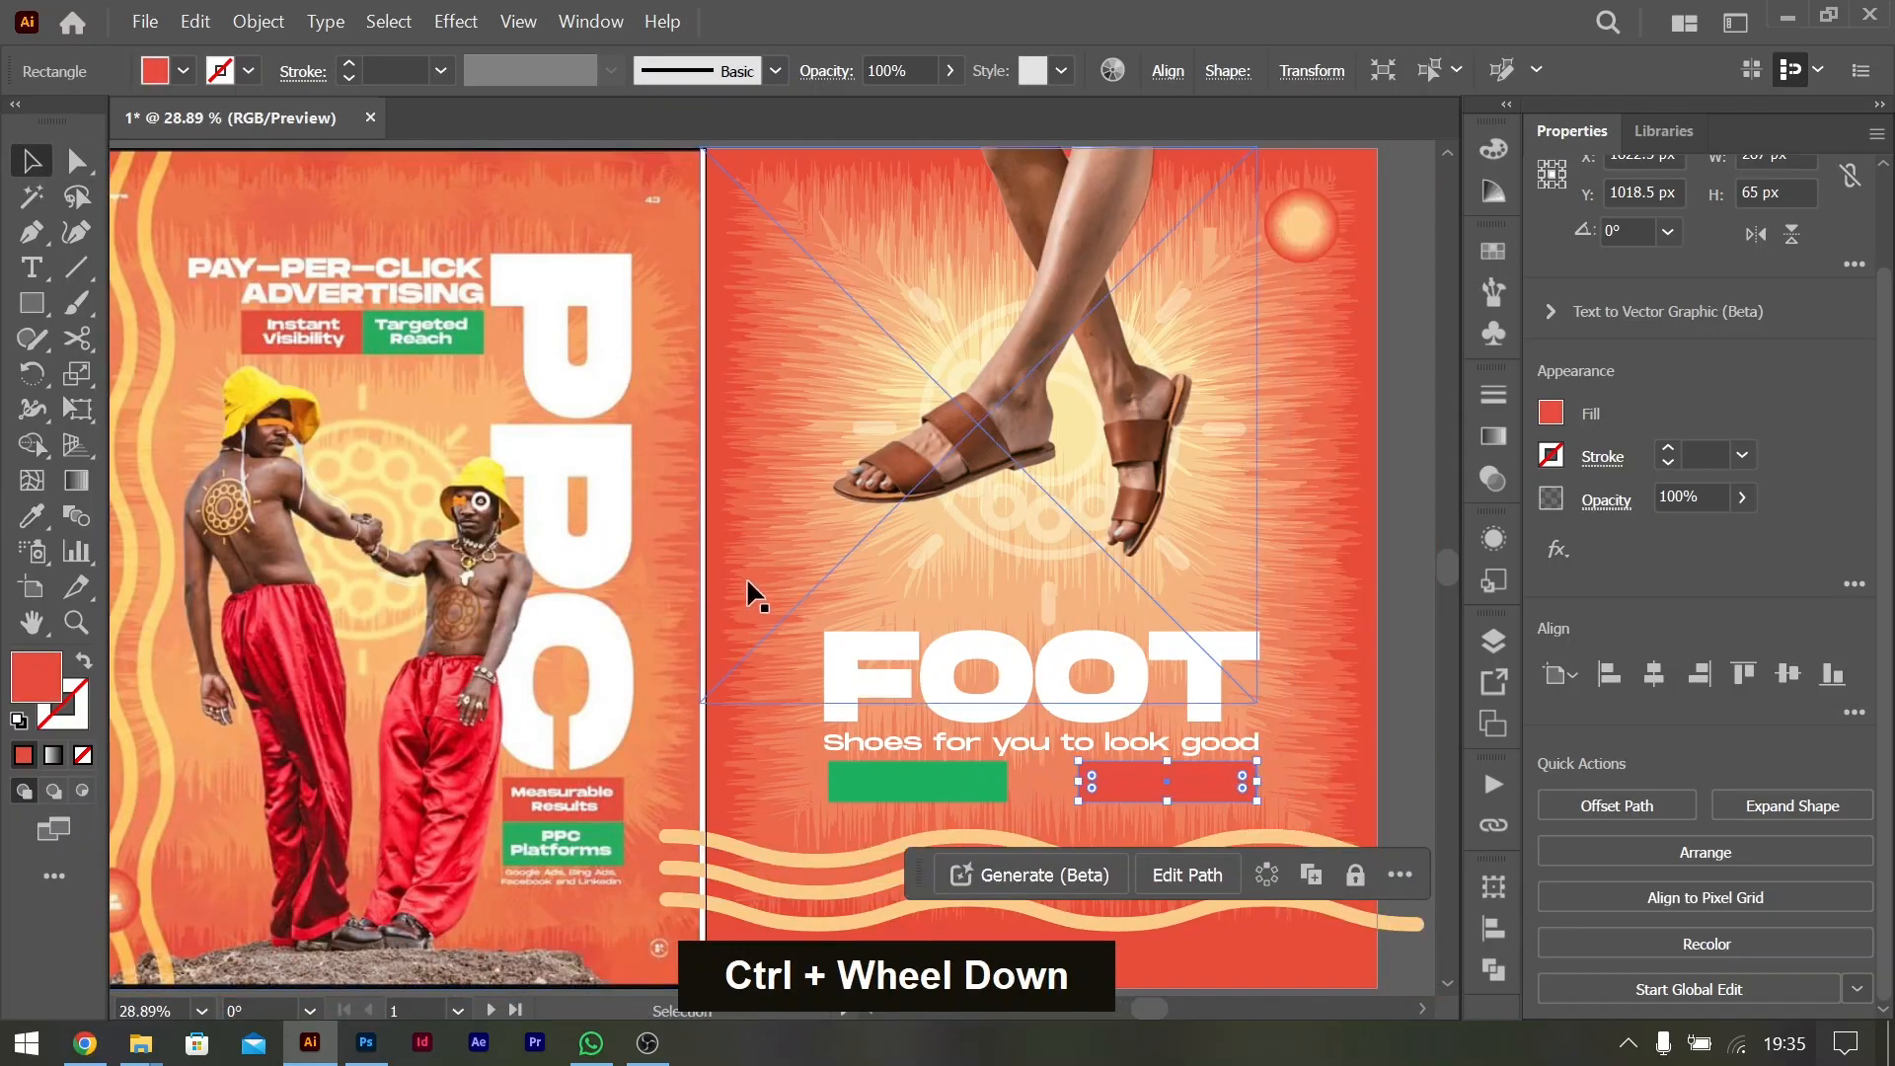
{"action": "key", "text": "i"}
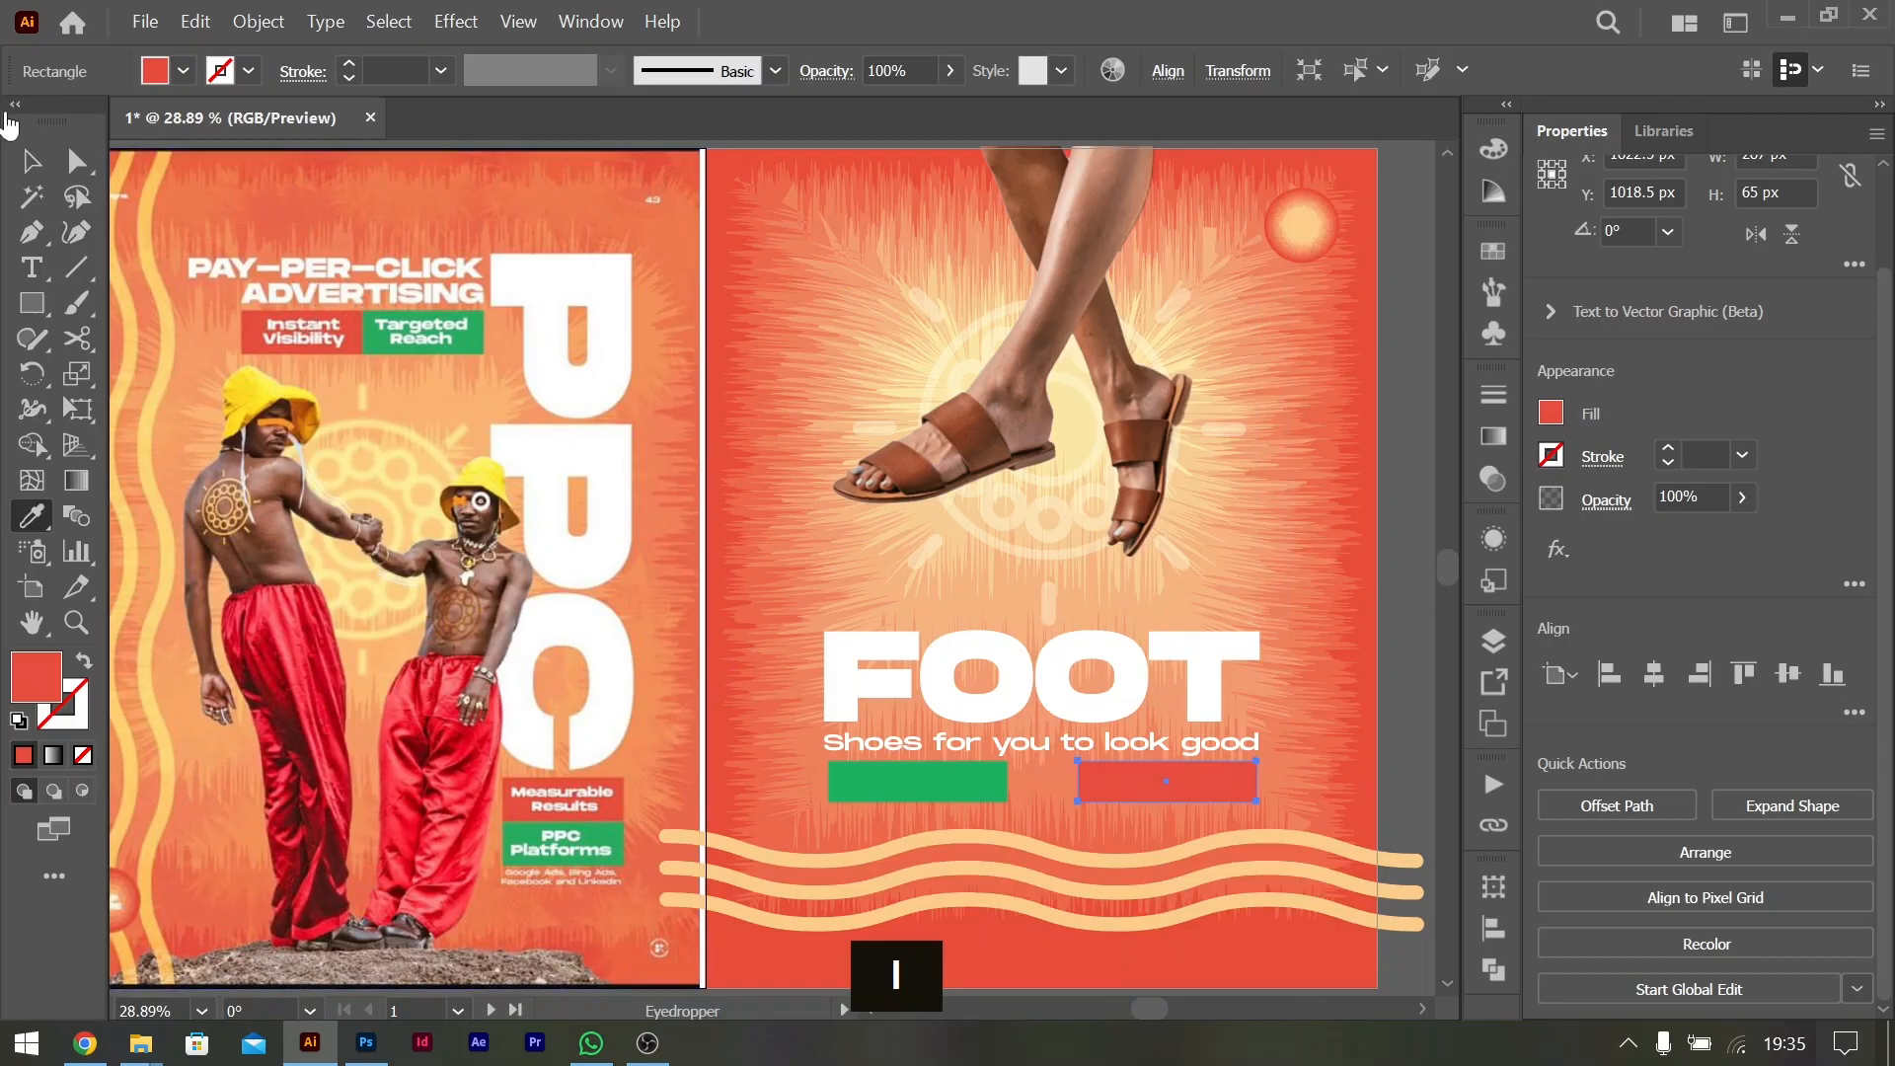
{"action": "key", "text": "i"}
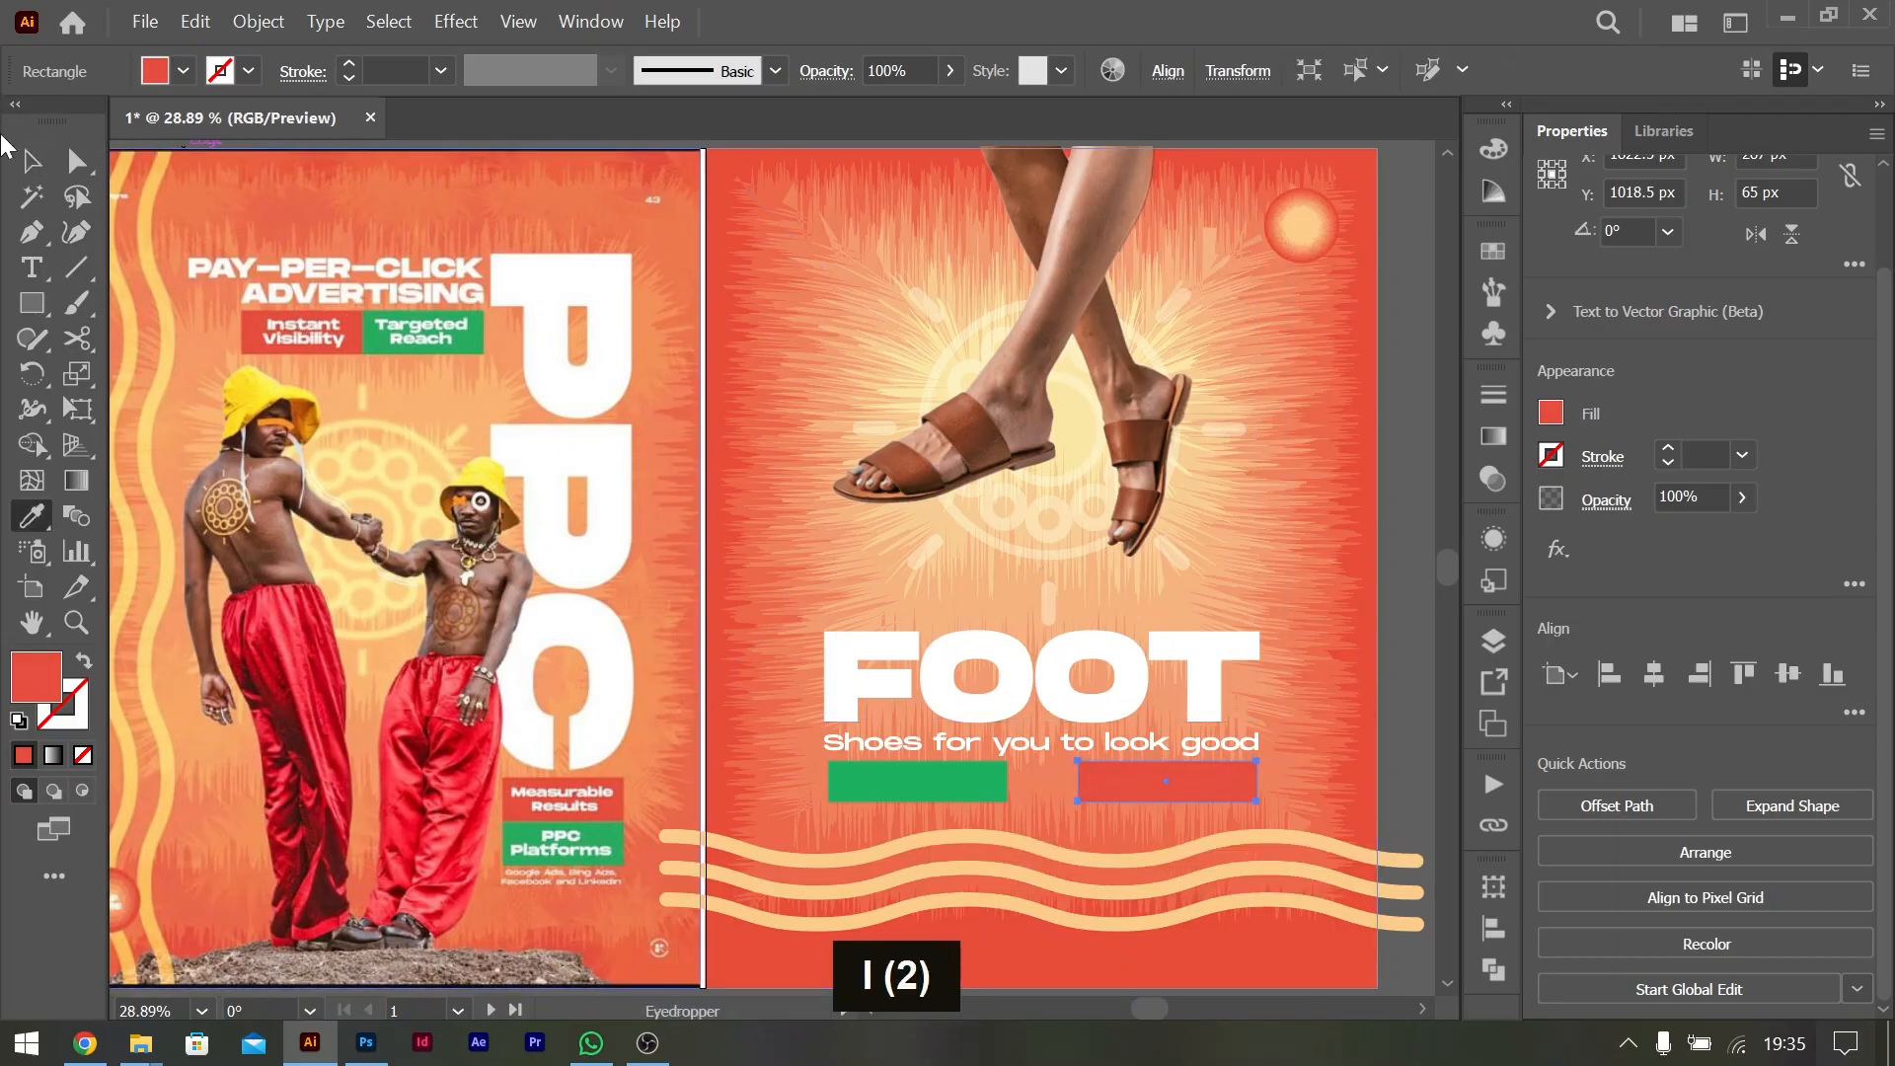
{"action": "key", "text": "v"}
{"action": "scroll", "coordinate": [788, 553], "scroll_direction": "right", "scroll_amount": 3}
{"action": "left_click", "coordinate": [1237, 641]}
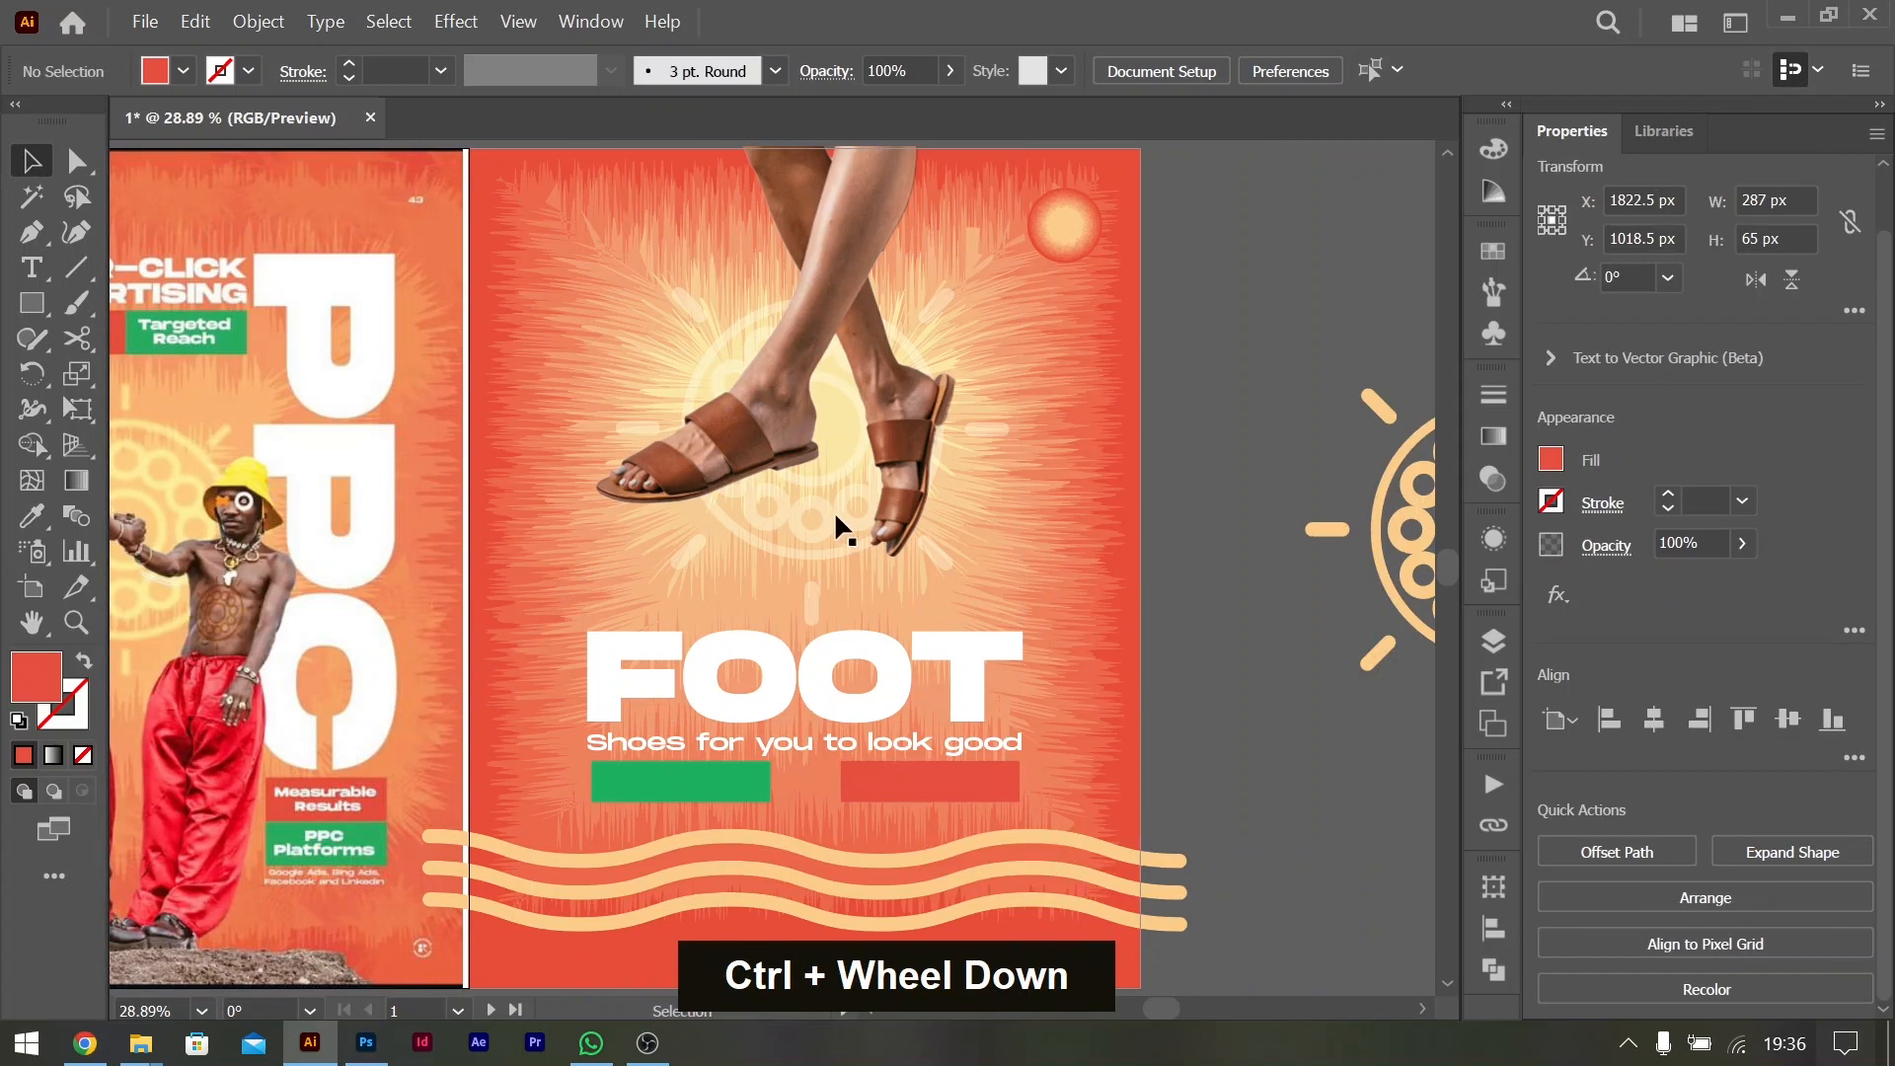
{"action": "scroll", "coordinate": [833, 511], "scroll_direction": "down", "scroll_amount": 3}
{"action": "scroll", "coordinate": [806, 561], "scroll_direction": "up", "scroll_amount": 1}
{"action": "scroll", "coordinate": [786, 575], "scroll_direction": "up", "scroll_amount": 1}
{"action": "scroll", "coordinate": [787, 575], "scroll_direction": "down", "scroll_amount": 1}
{"action": "scroll", "coordinate": [786, 575], "scroll_direction": "up", "scroll_amount": 1}
{"action": "scroll", "coordinate": [786, 575], "scroll_direction": "down", "scroll_amount": 1}
{"action": "scroll", "coordinate": [786, 573], "scroll_direction": "up", "scroll_amount": 3}
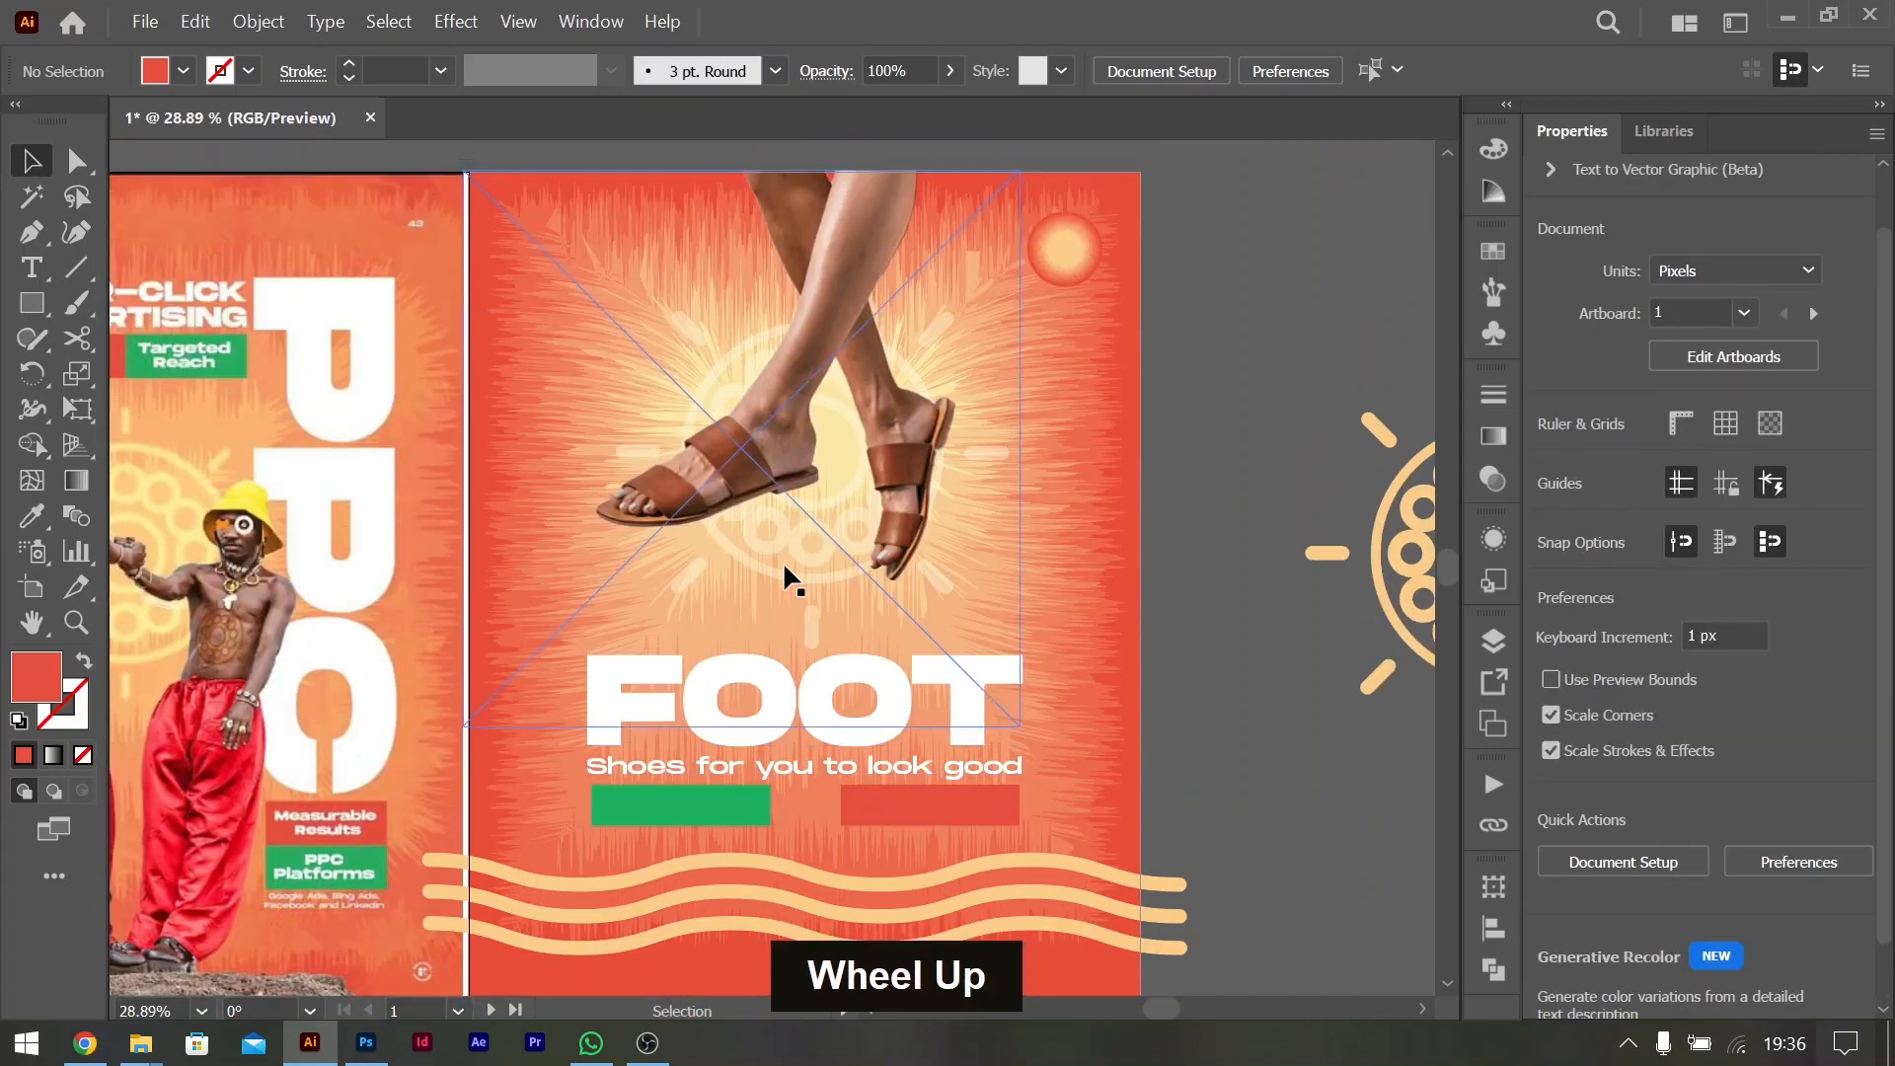
{"action": "key", "text": "t"}
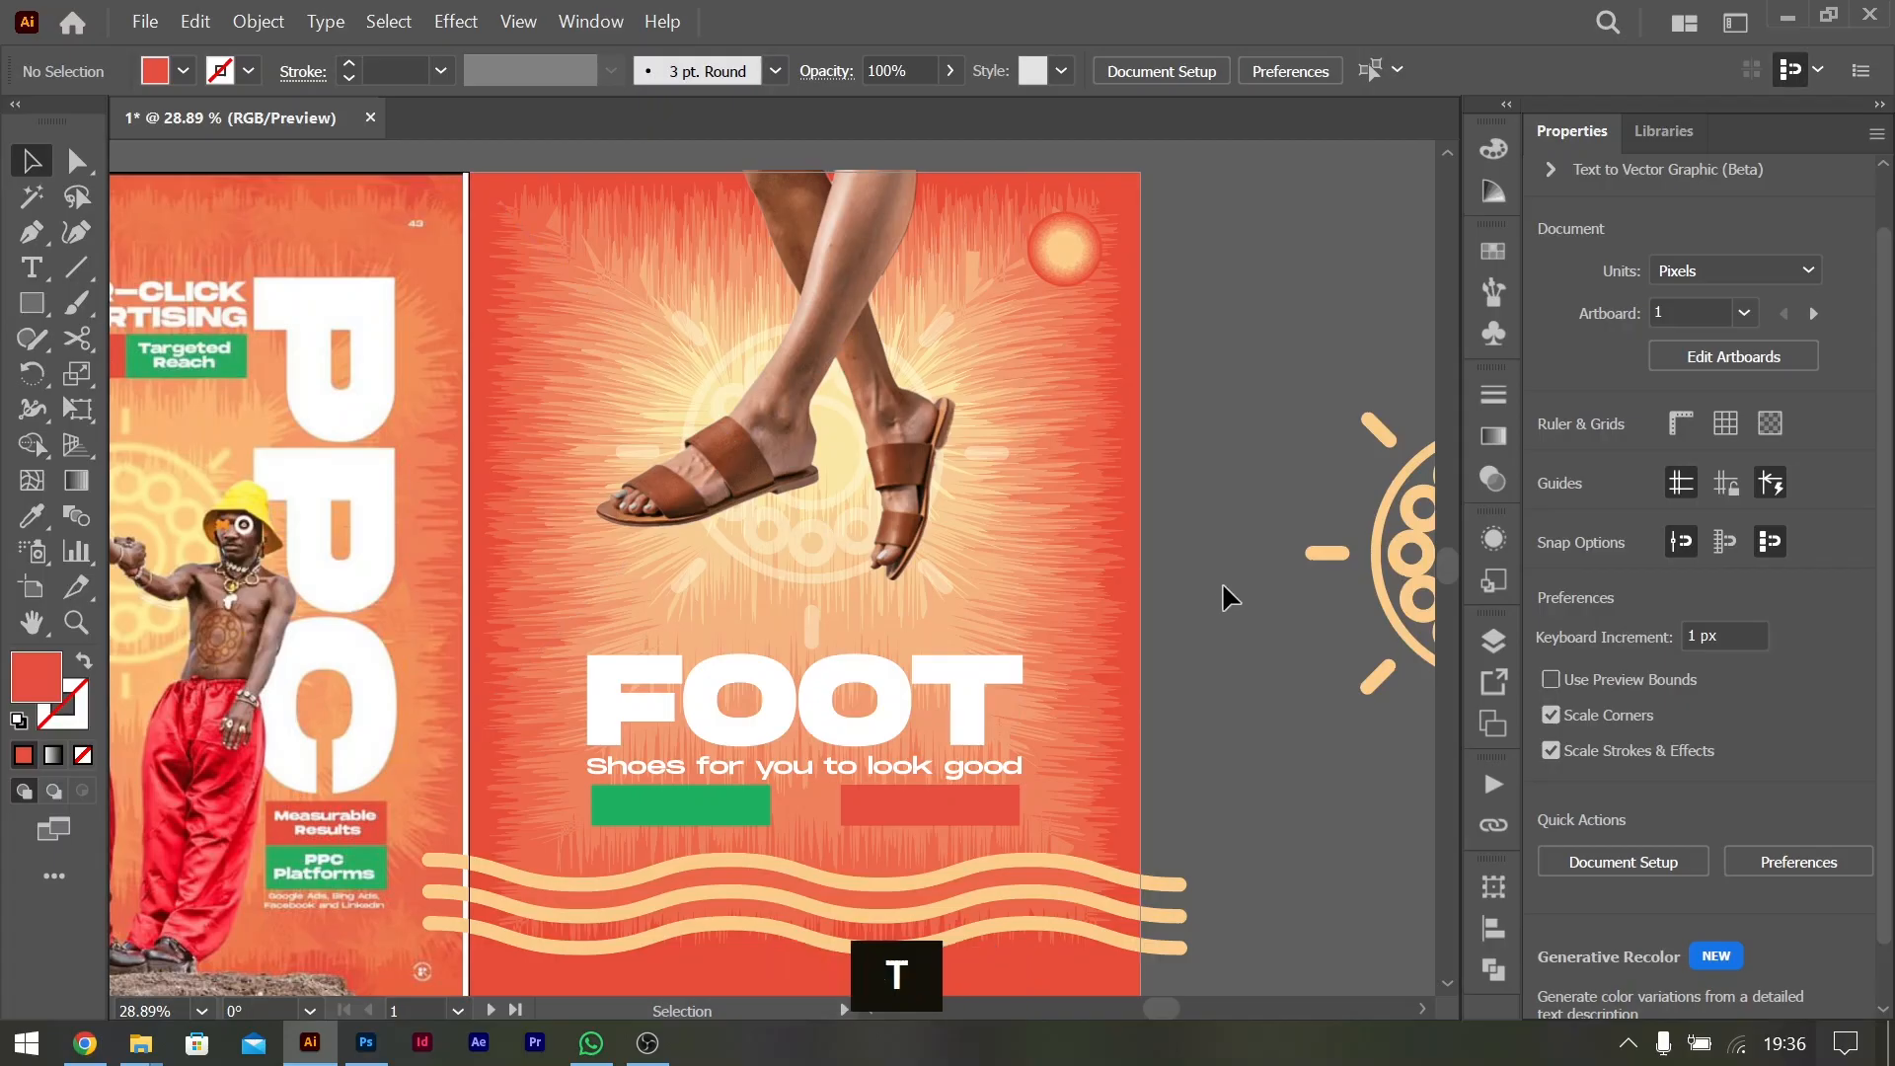
{"action": "key", "text": "v"}
{"action": "scroll", "coordinate": [732, 616], "scroll_direction": "down", "scroll_amount": 3}
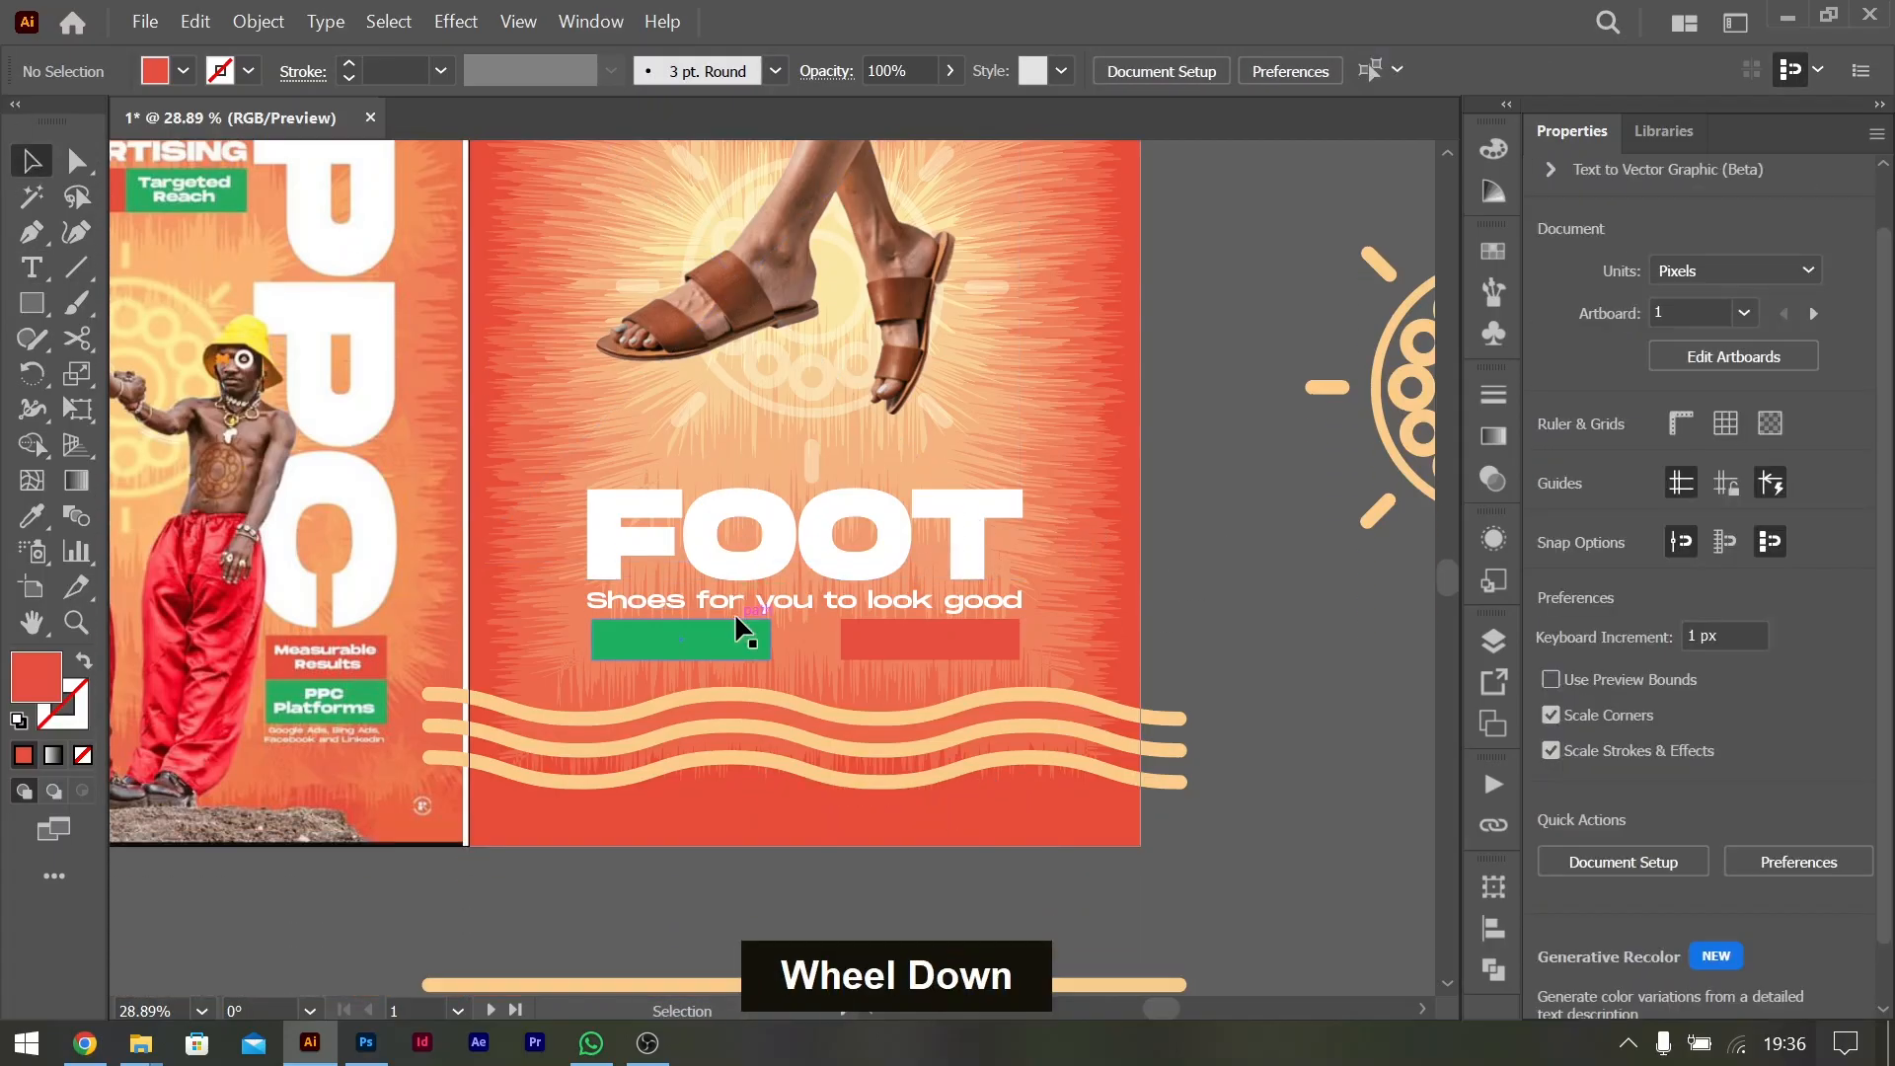
Duplicate the tagline downward over the two rectangles, bring the copy to the front and shift it slightly right
{"action": "left_click_drag", "start_coordinate": [729, 608], "coordinate": [737, 642]}
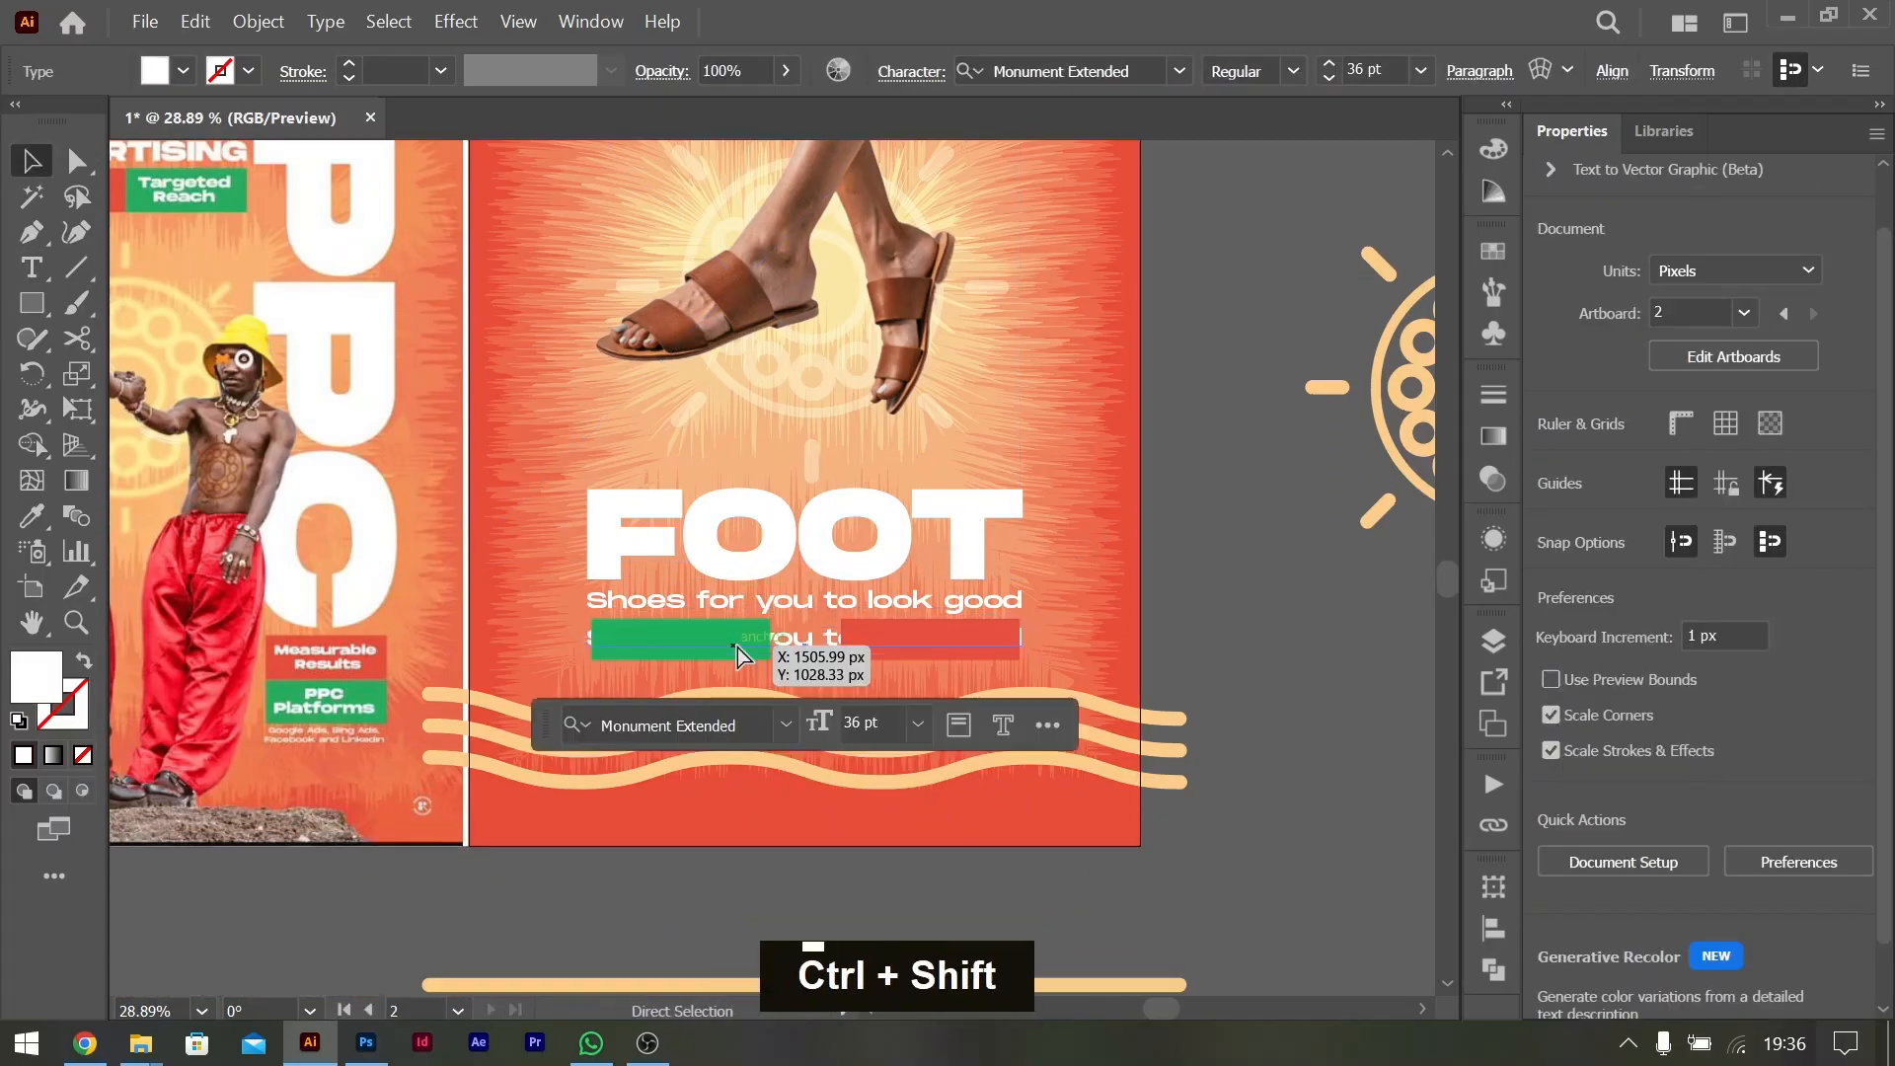
{"action": "key", "text": "ctrl+shift+bracketright"}
{"action": "key", "text": "ctrl+equal"}
{"action": "key", "text": "ctrl+equal"}
{"action": "key", "text": "ctrl+equal"}
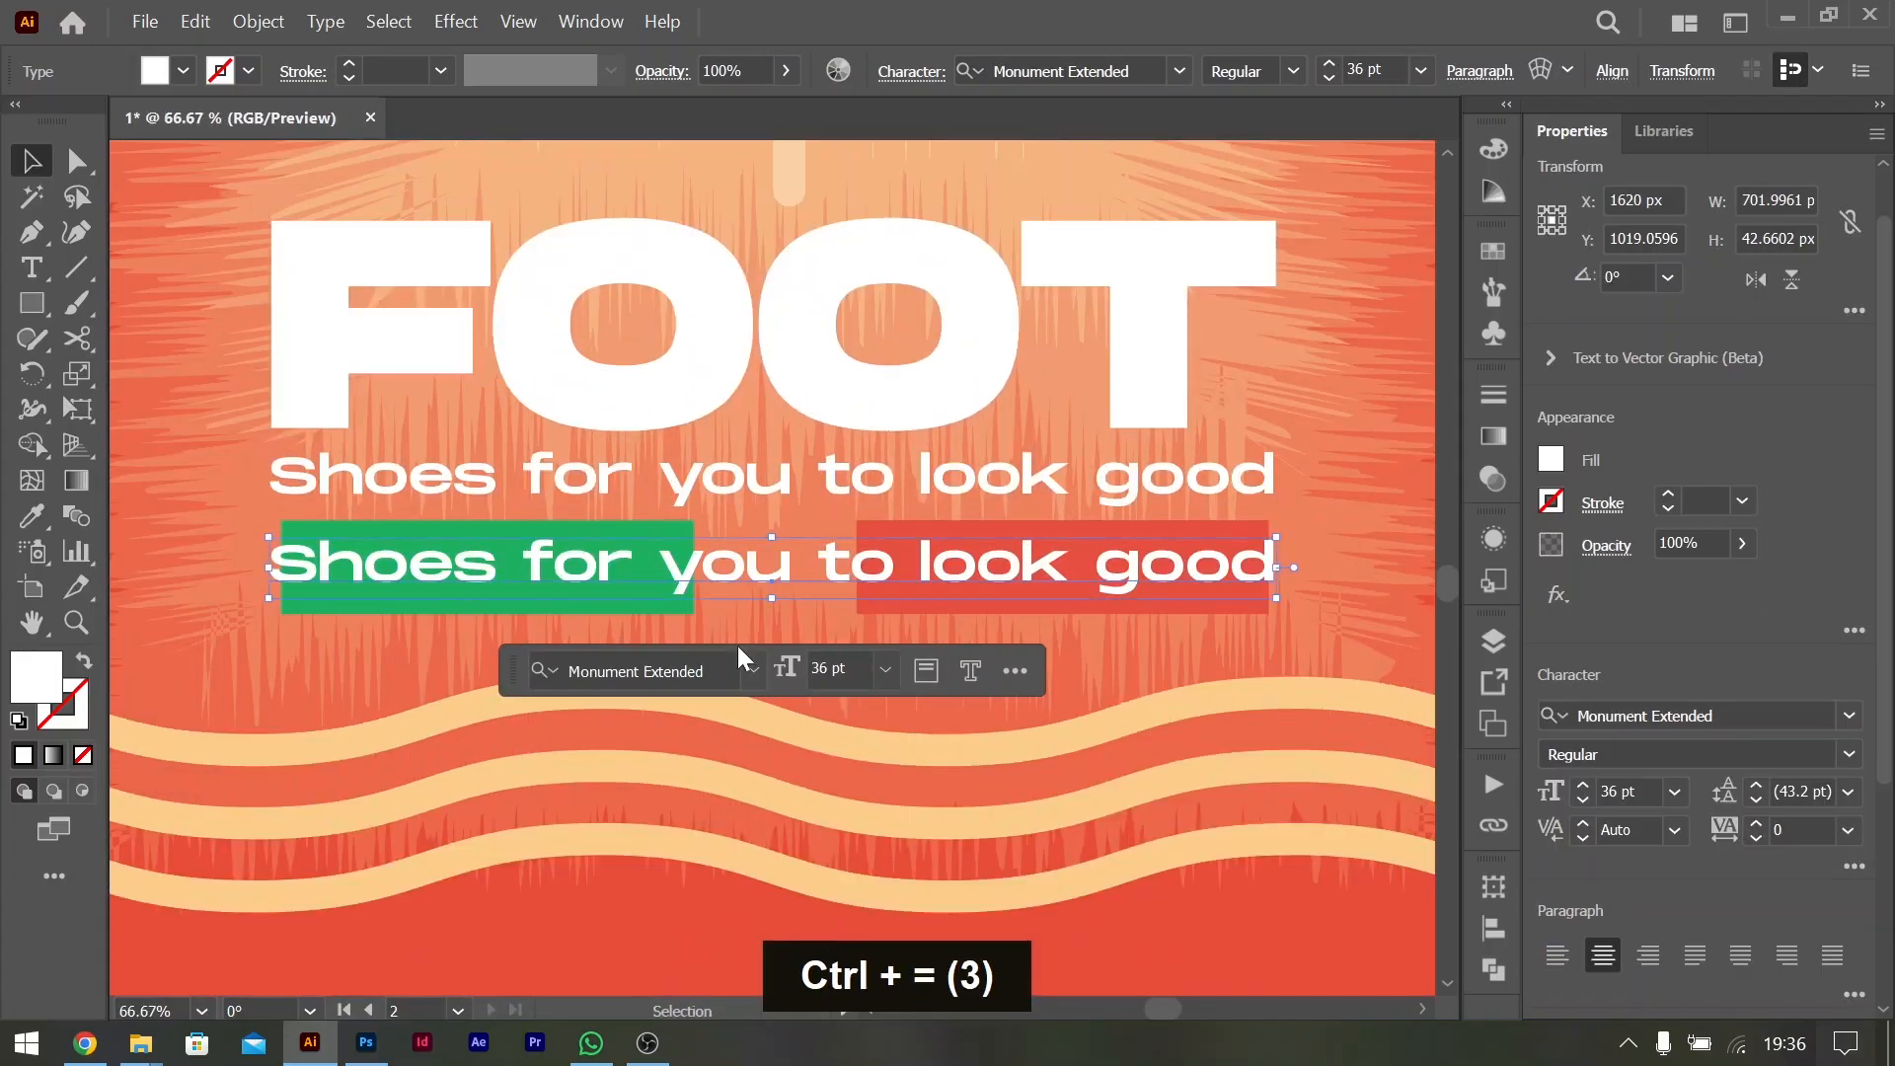
{"action": "left_click_drag", "start_coordinate": [685, 554], "coordinate": [725, 554]}
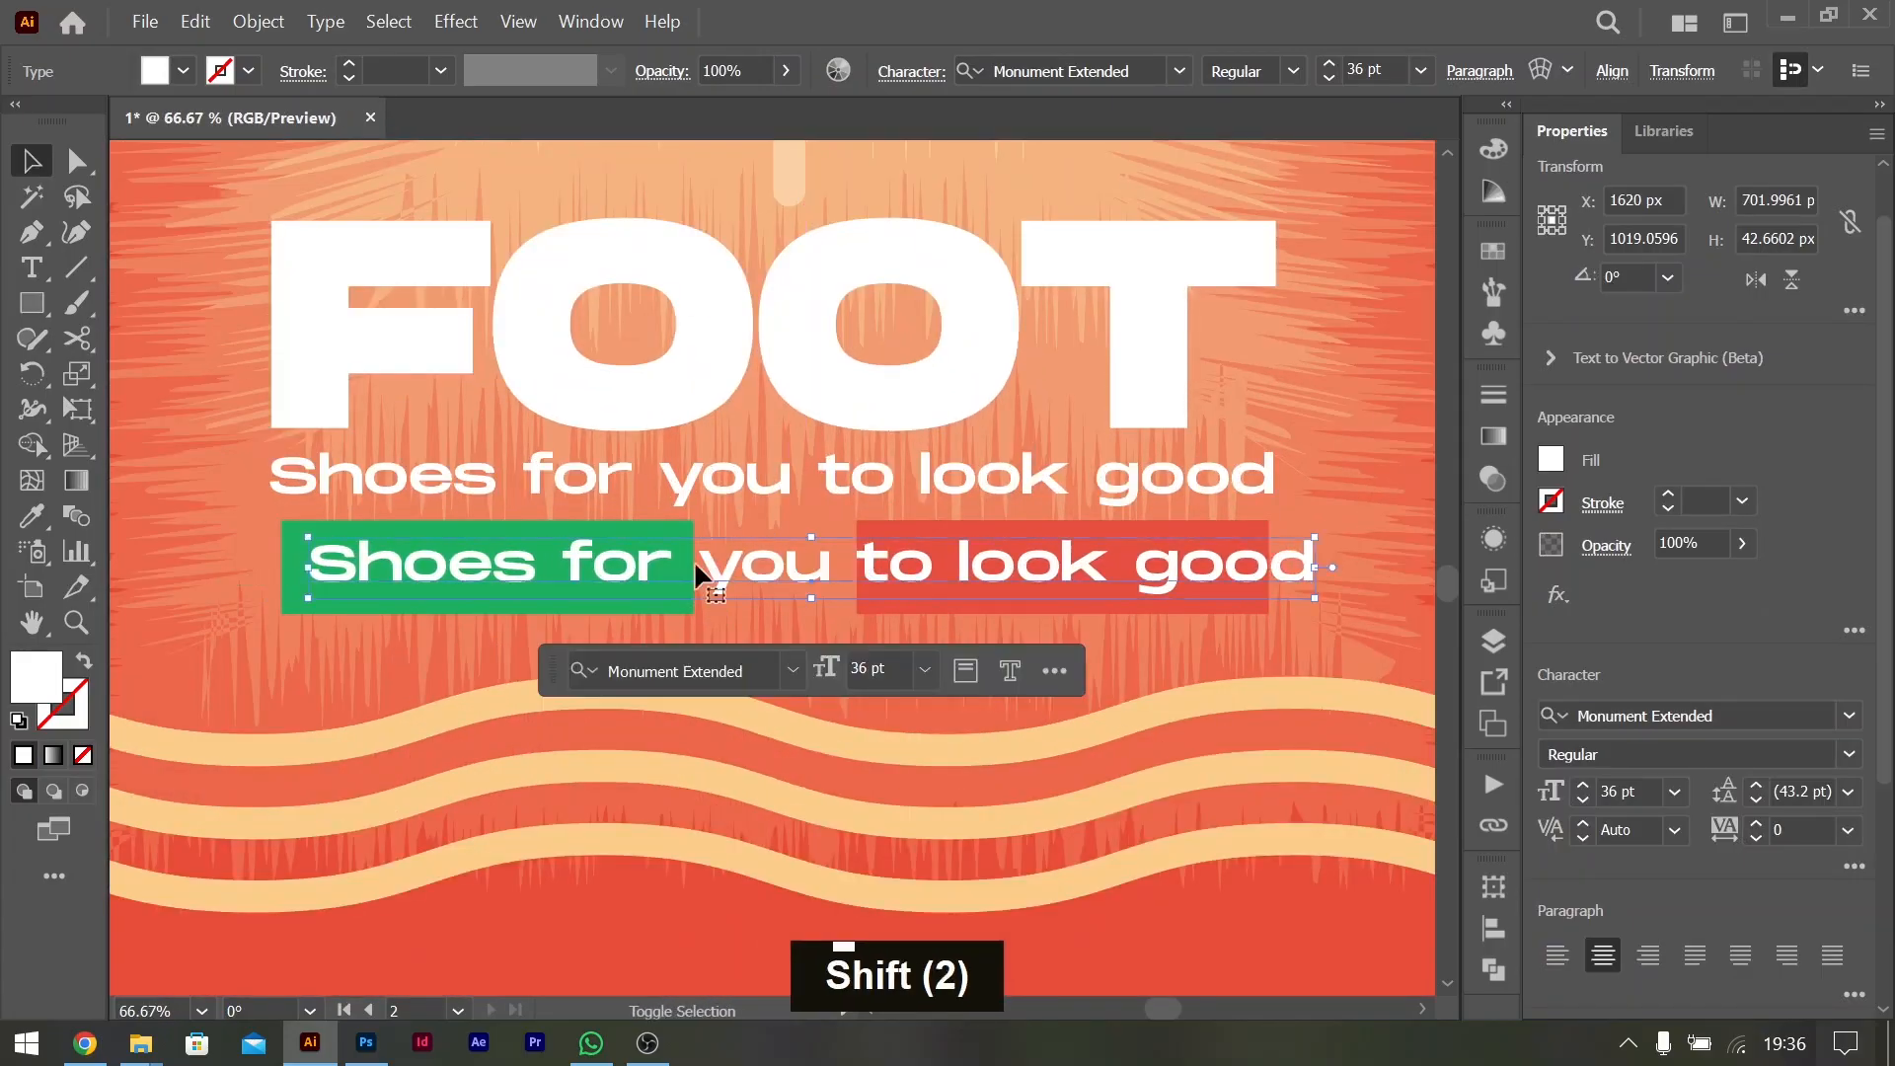
Replace the wording of the copied tagline with "Good Shoes"
{"action": "double_click", "coordinate": [644, 566]}
{"action": "key", "text": "ctrl+a"}
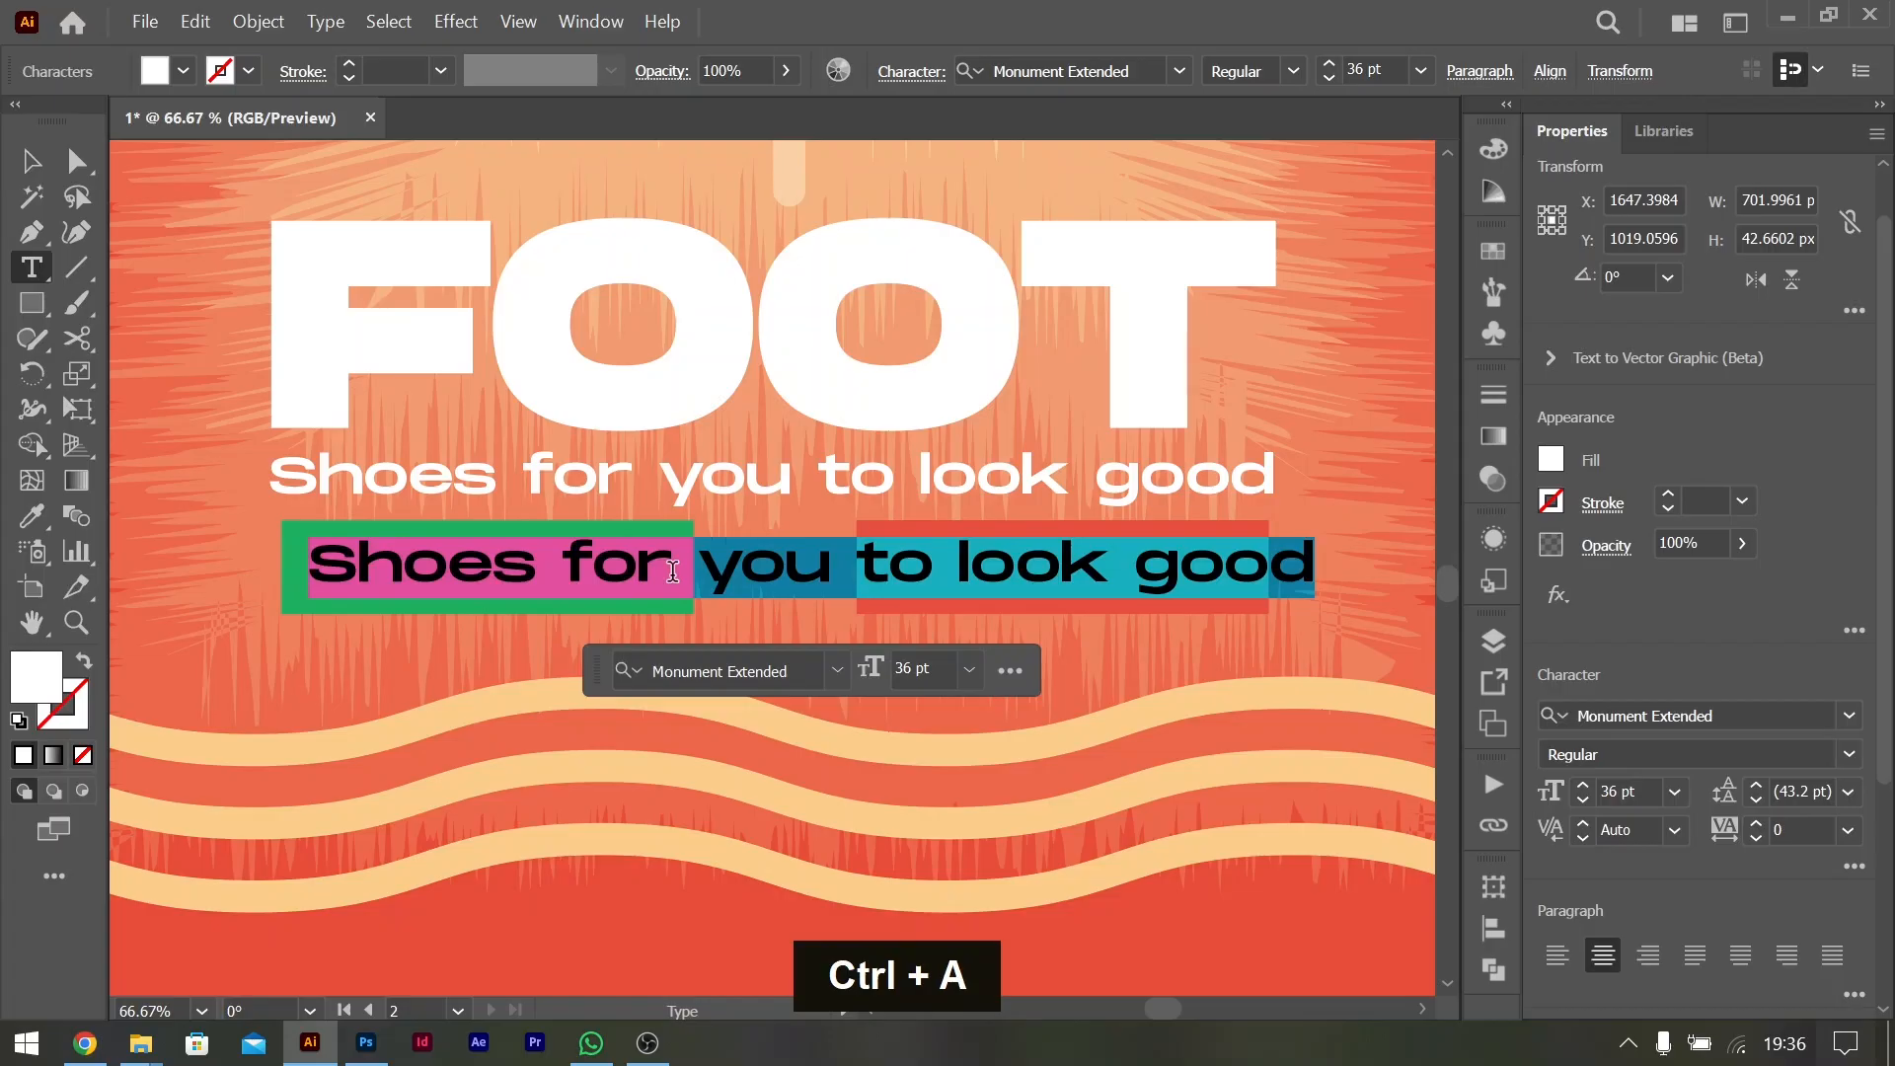
{"action": "key", "text": "ctrl+minus"}
{"action": "key", "text": "ctrl+minus"}
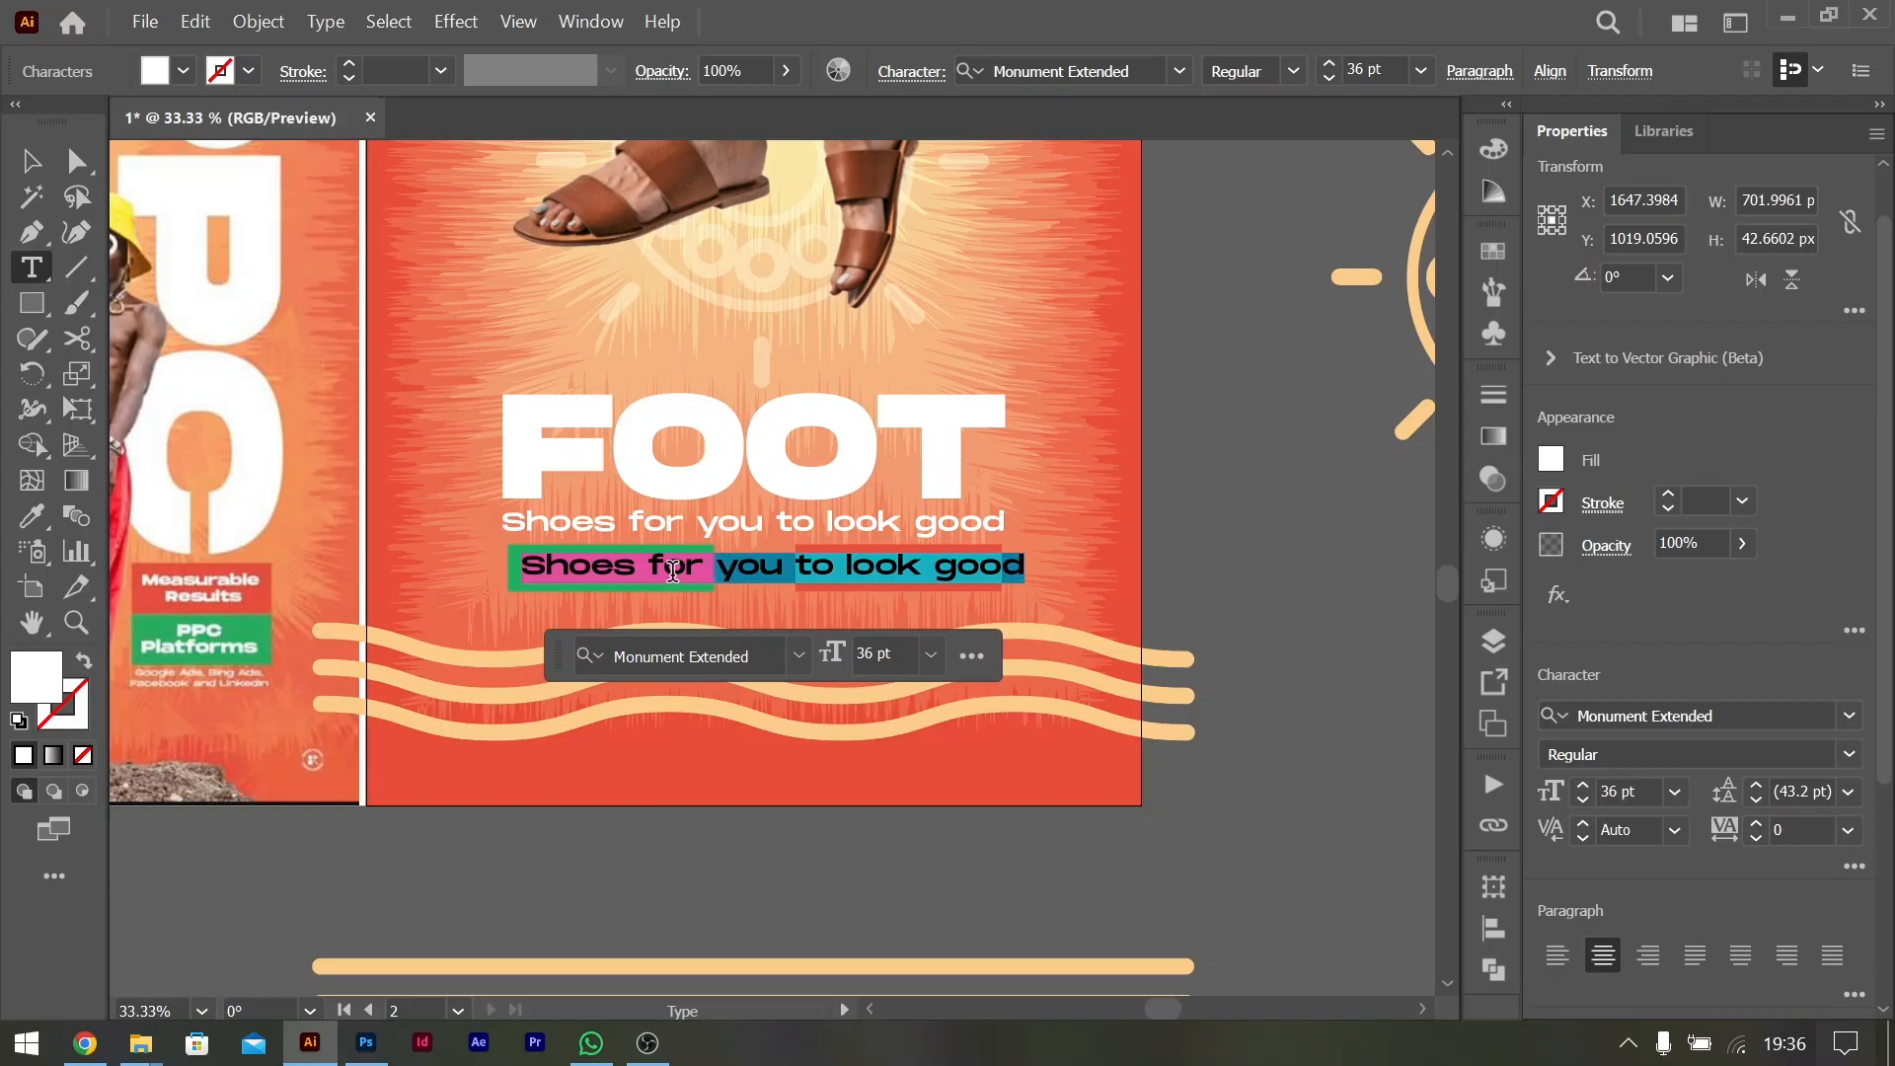
{"action": "type", "text": "Good Shoes"}
Set the "Good Shoes" text to 24 pt and move it onto the green rectangle
{"action": "key", "text": "ctrl+a"}
{"action": "left_click", "coordinate": [1675, 791]}
{"action": "left_click", "coordinate": [1727, 656]}
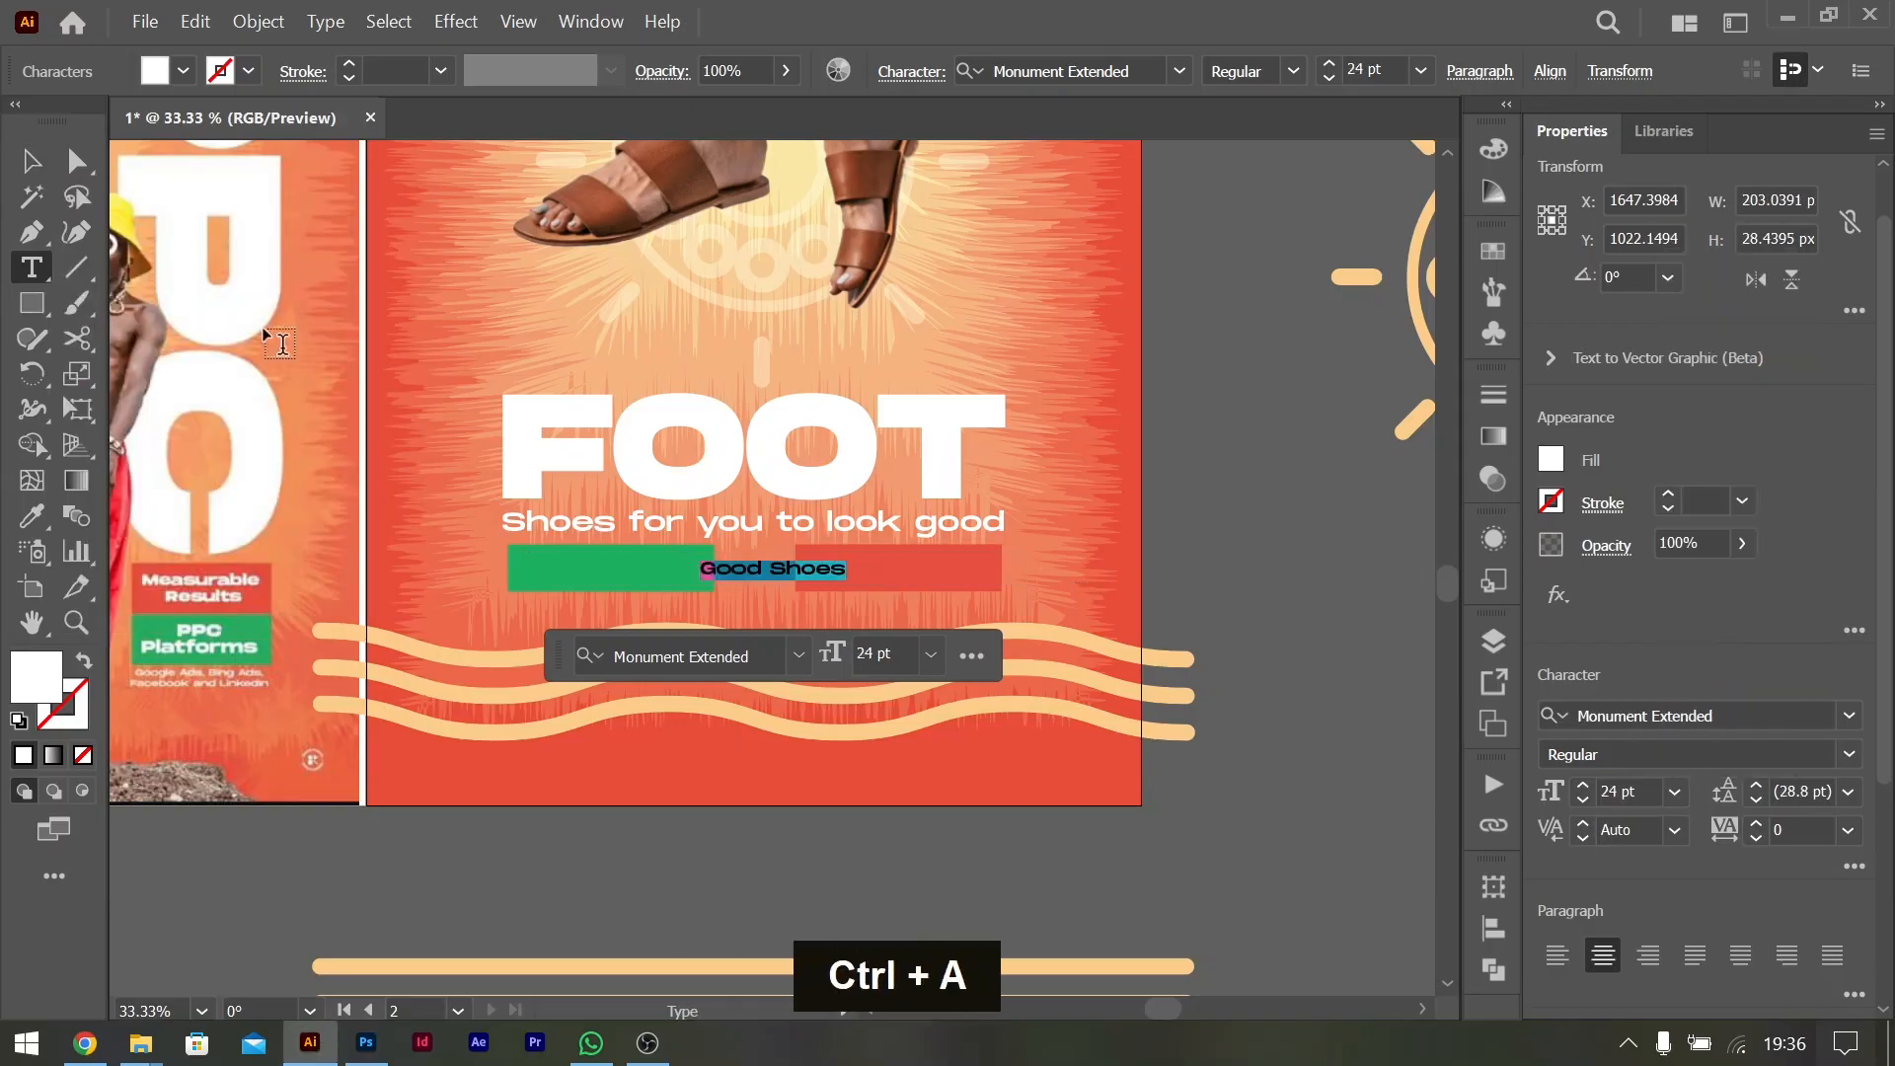
{"action": "left_click_drag", "start_coordinate": [818, 573], "coordinate": [651, 573]}
Duplicate the "Good Shoes" text onto the red rectangle and change the copy's wording to "No bad moment"
{"action": "left_click_drag", "start_coordinate": [651, 575], "coordinate": [941, 577]}
{"action": "double_click", "coordinate": [946, 570]}
{"action": "type", "text": "No bad moment"}
Nudge the "No bad moment" text right to centre it on the red rectangle
{"action": "key", "text": "Right"}
{"action": "key", "text": "Right"}
{"action": "key", "text": "Right"}
{"action": "key", "text": "Right"}
{"action": "key", "text": "Right"}
{"action": "key", "text": "Right"}
{"action": "key", "text": "Right"}
{"action": "key", "text": "ctrl+minus"}
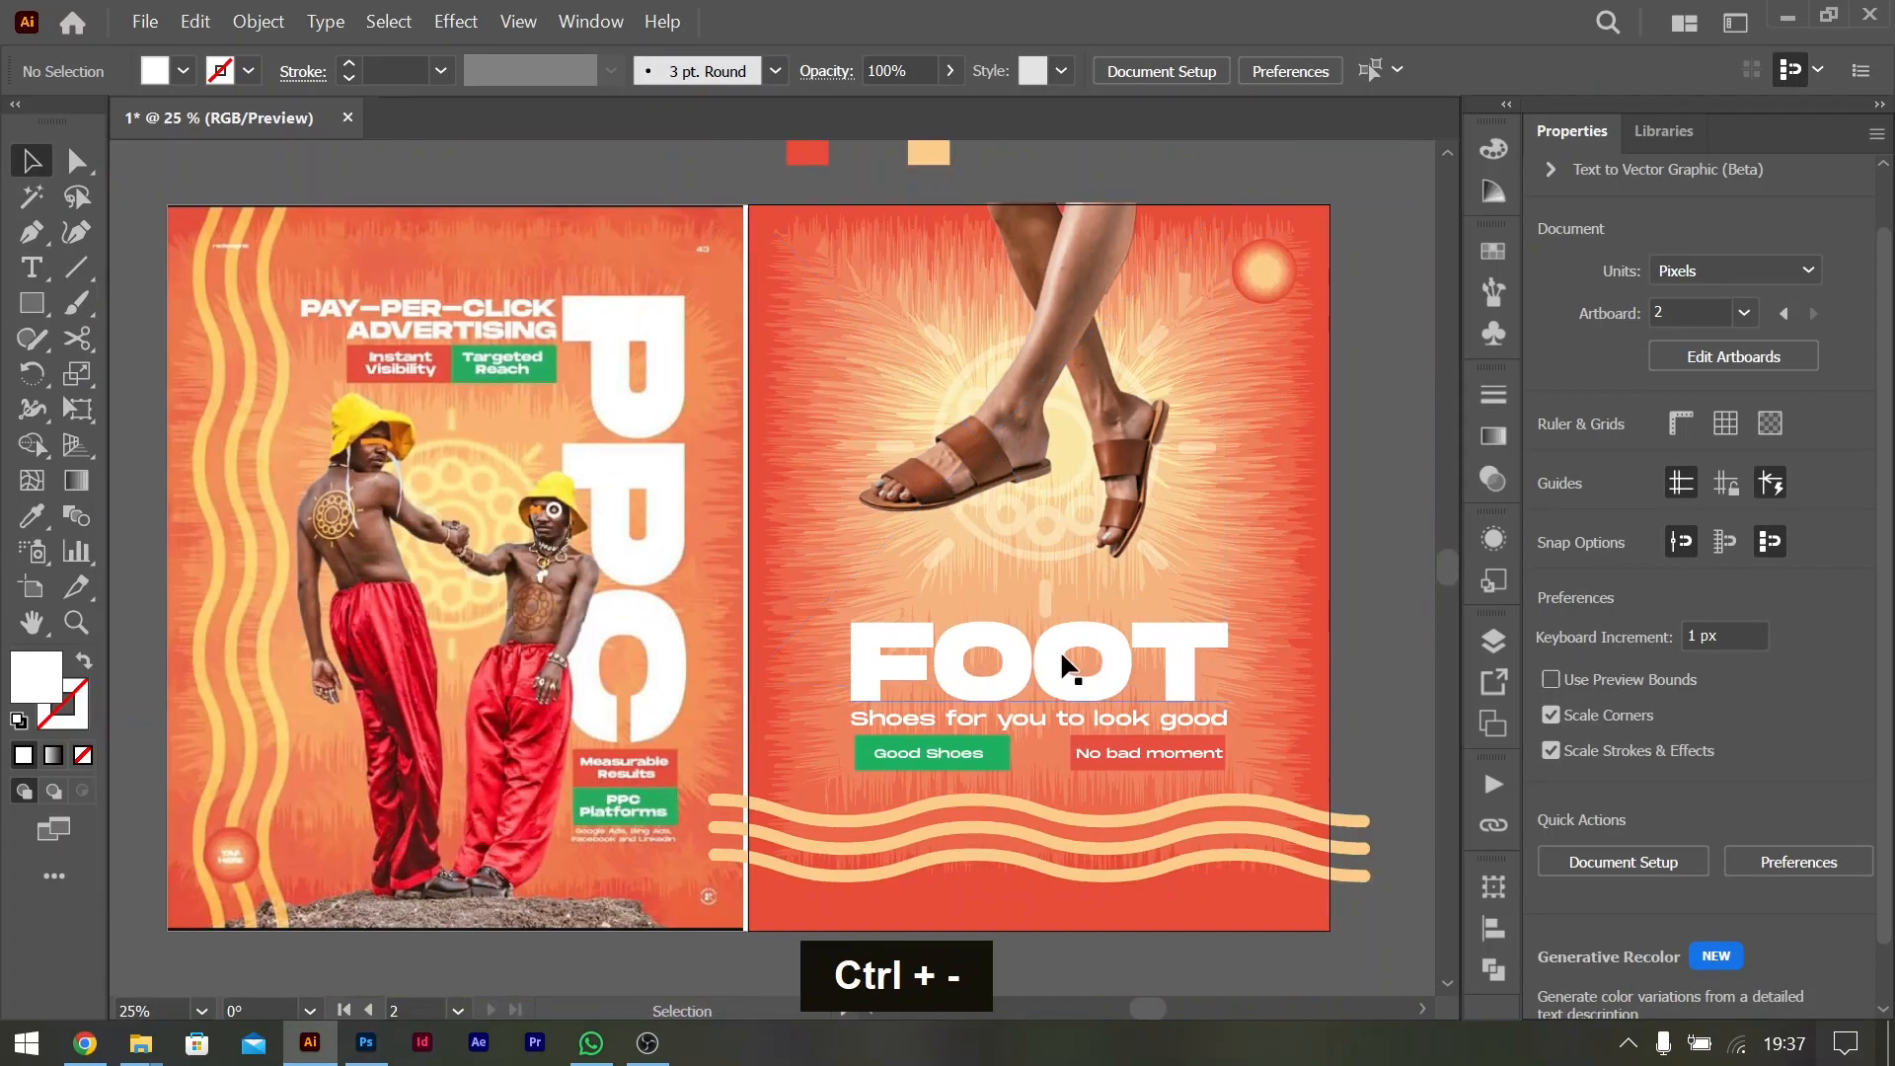